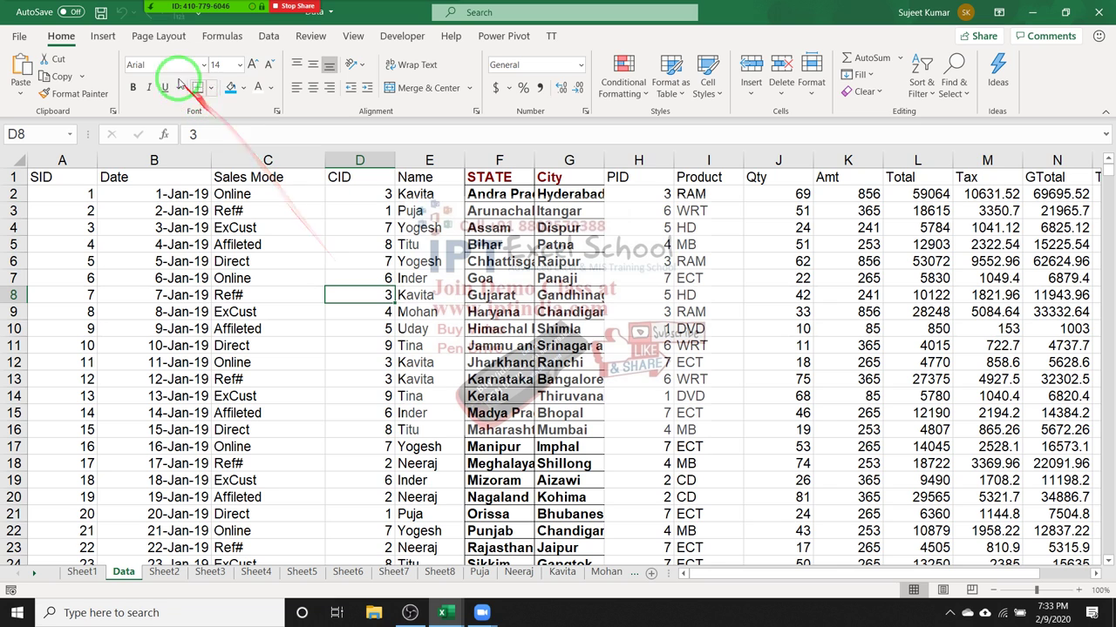
Open and dismiss the Format Cells dialog and Conditional Formatting menu without changes.
{"action": "left_click", "coordinate": [583, 116]}
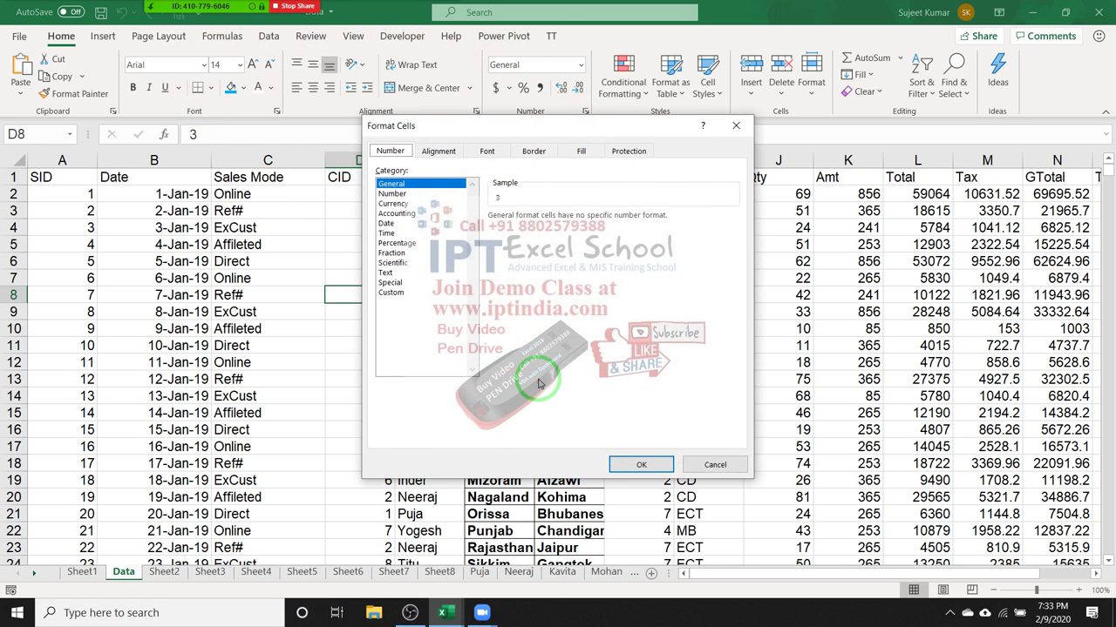
{"action": "key", "text": "Escape"}
{"action": "left_click", "coordinate": [620, 77]}
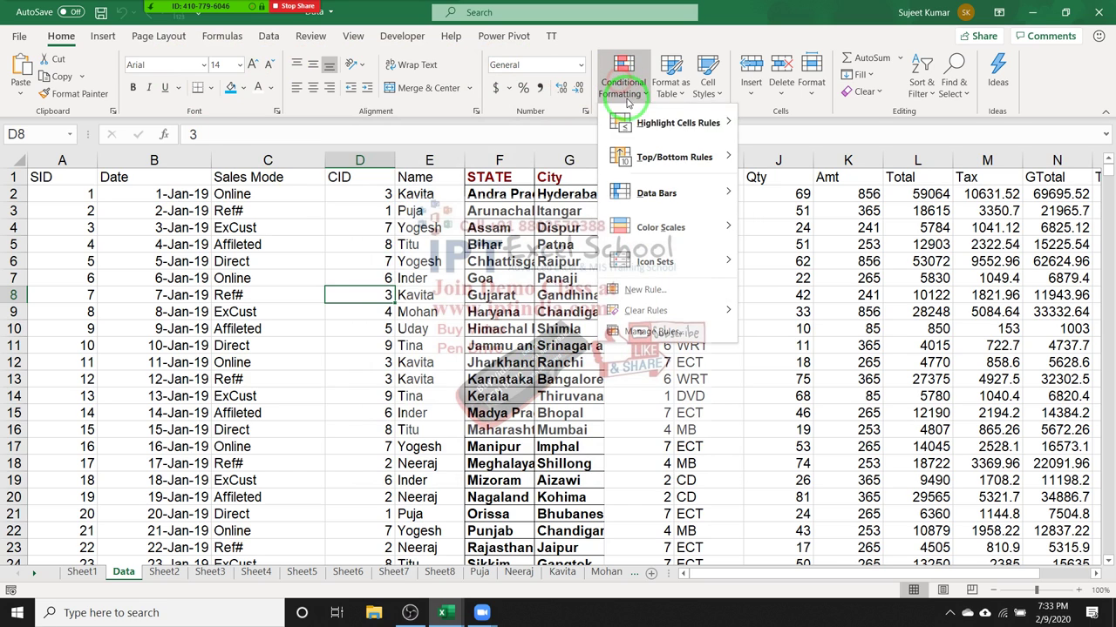
{"action": "mouse_move", "coordinate": [639, 125]}
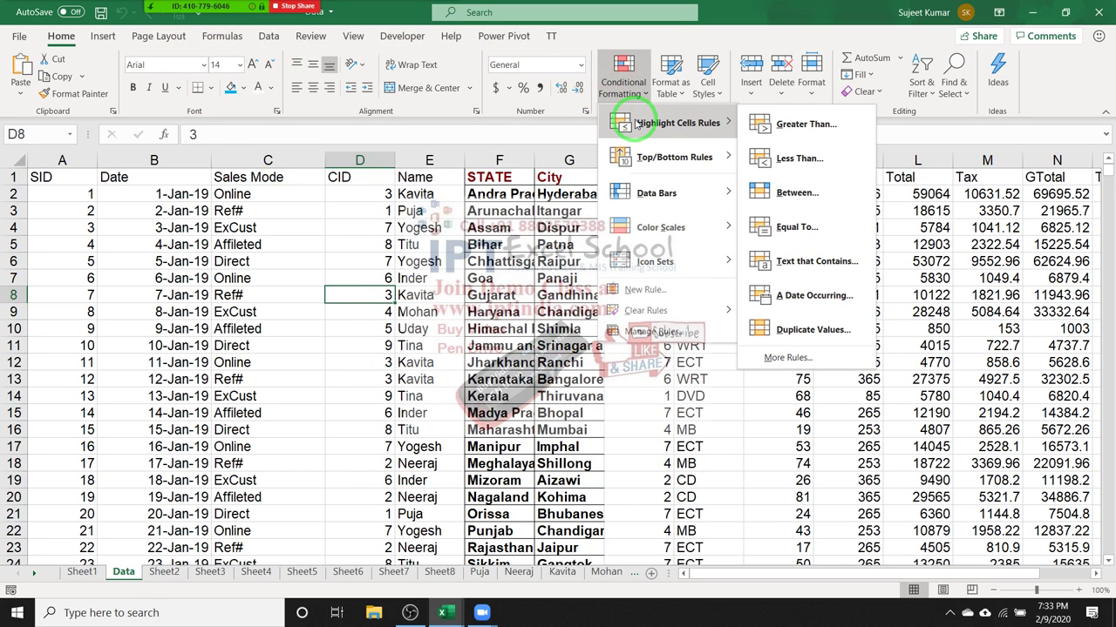
{"action": "left_click", "coordinate": [575, 134]}
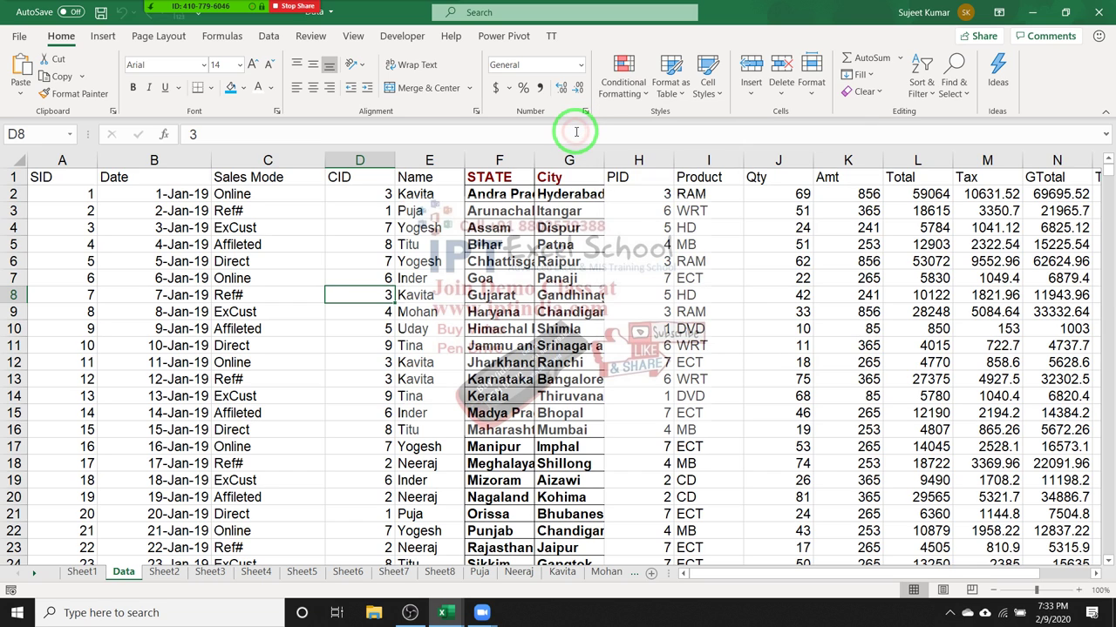
Fill D5 blue and undo it, then select the Qty values J2 through J11.
{"action": "left_click", "coordinate": [373, 245]}
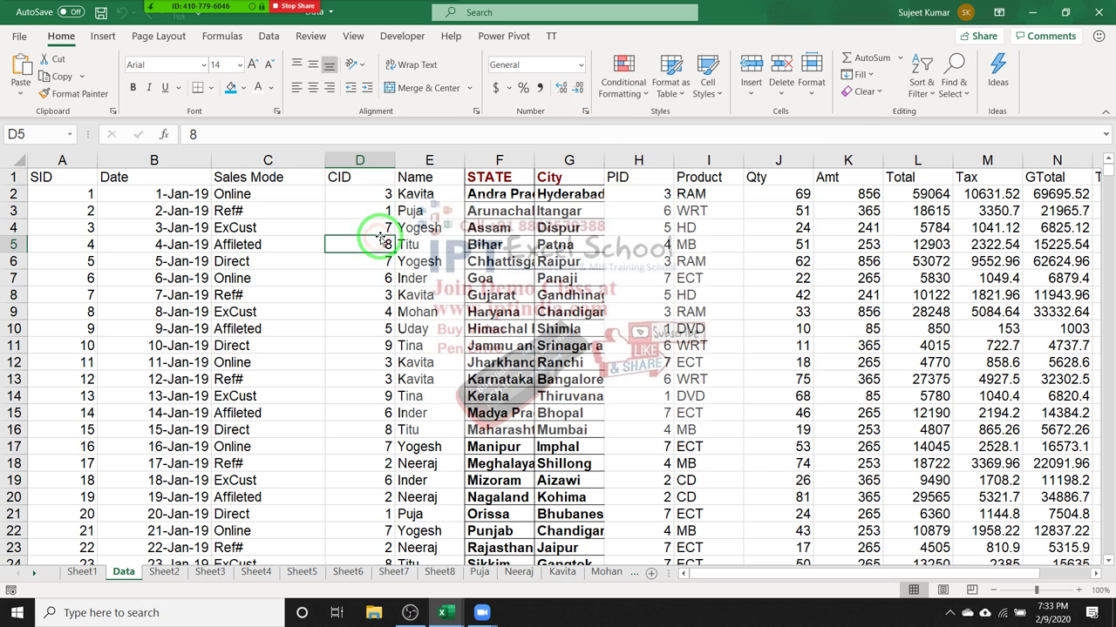
{"action": "left_click", "coordinate": [231, 89]}
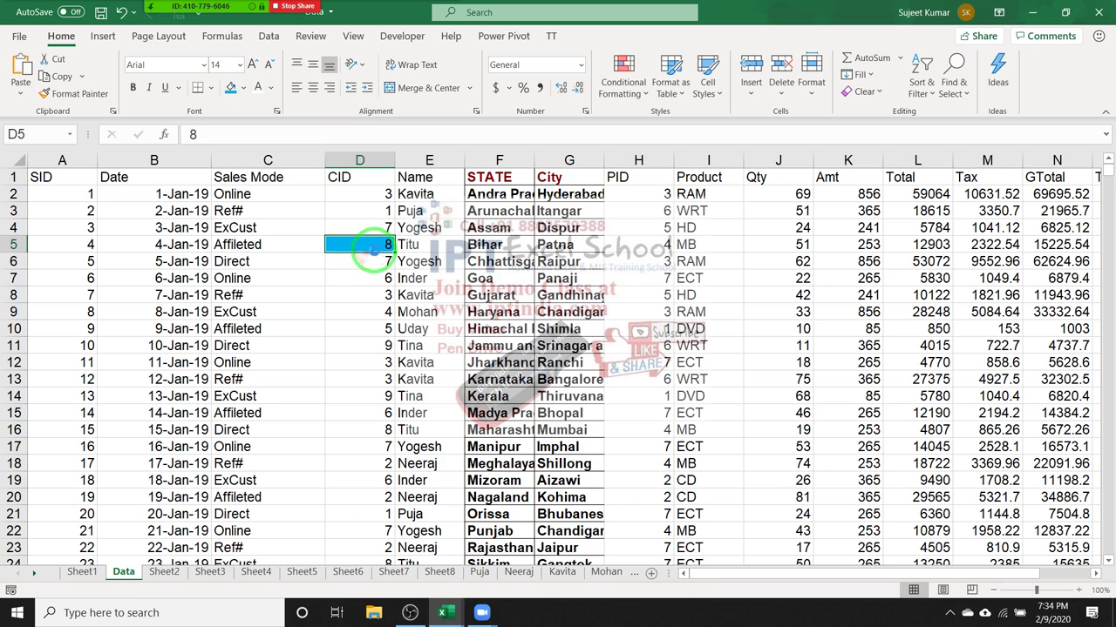
{"action": "key", "text": "ctrl+z"}
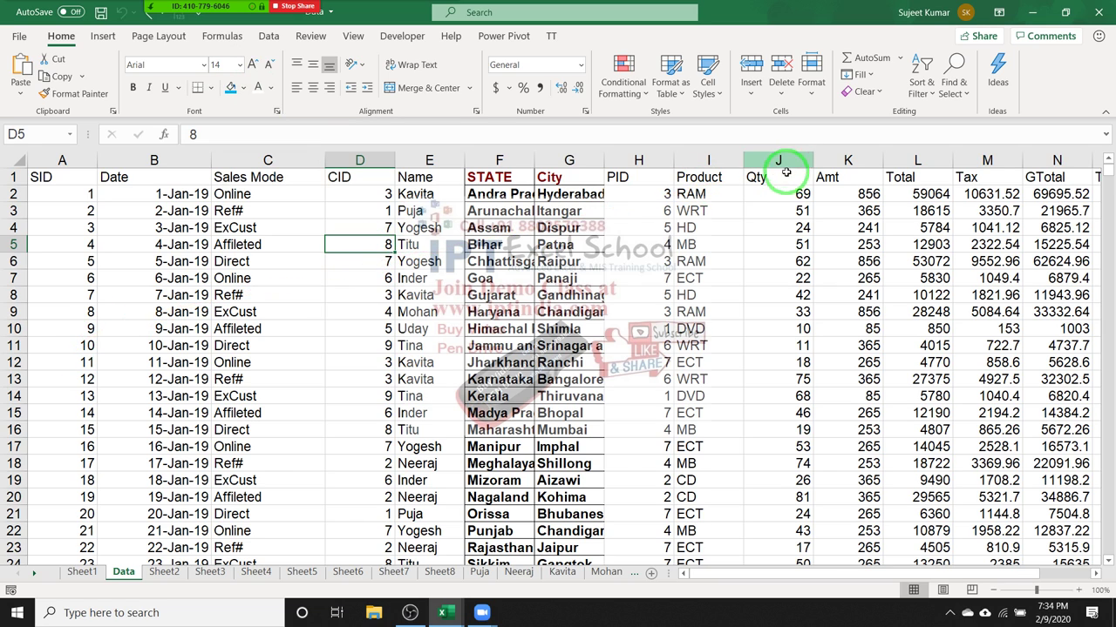
{"action": "left_click_drag", "start_coordinate": [789, 194], "coordinate": [807, 345]}
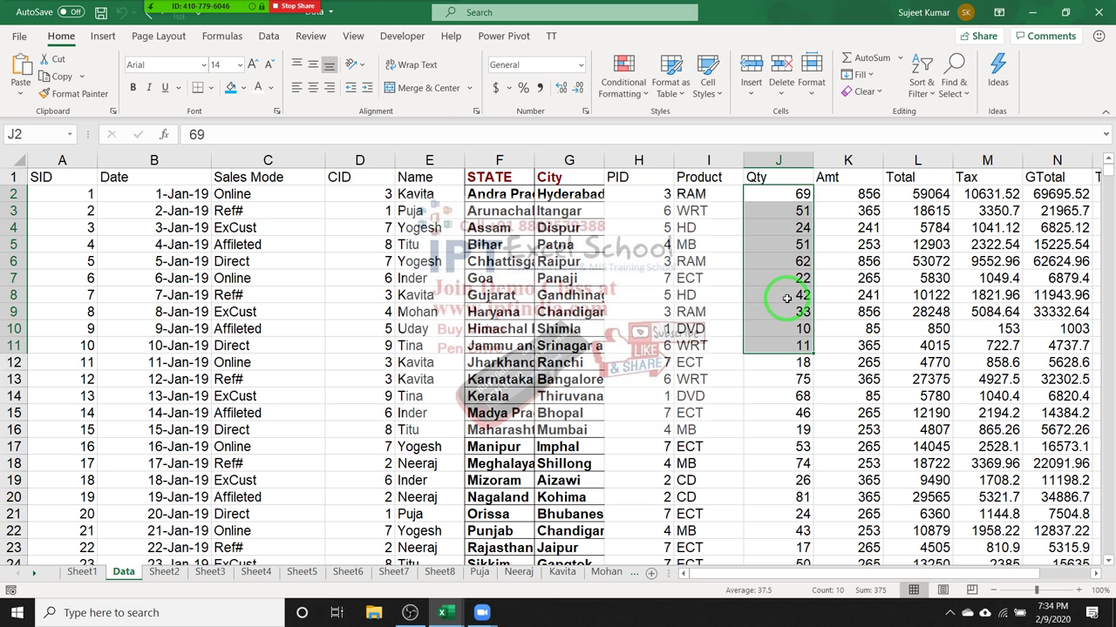
Open the recent Dashboard workbook and switch to its Dashboard sheet.
{"action": "left_click", "coordinate": [19, 39]}
{"action": "left_click", "coordinate": [36, 138]}
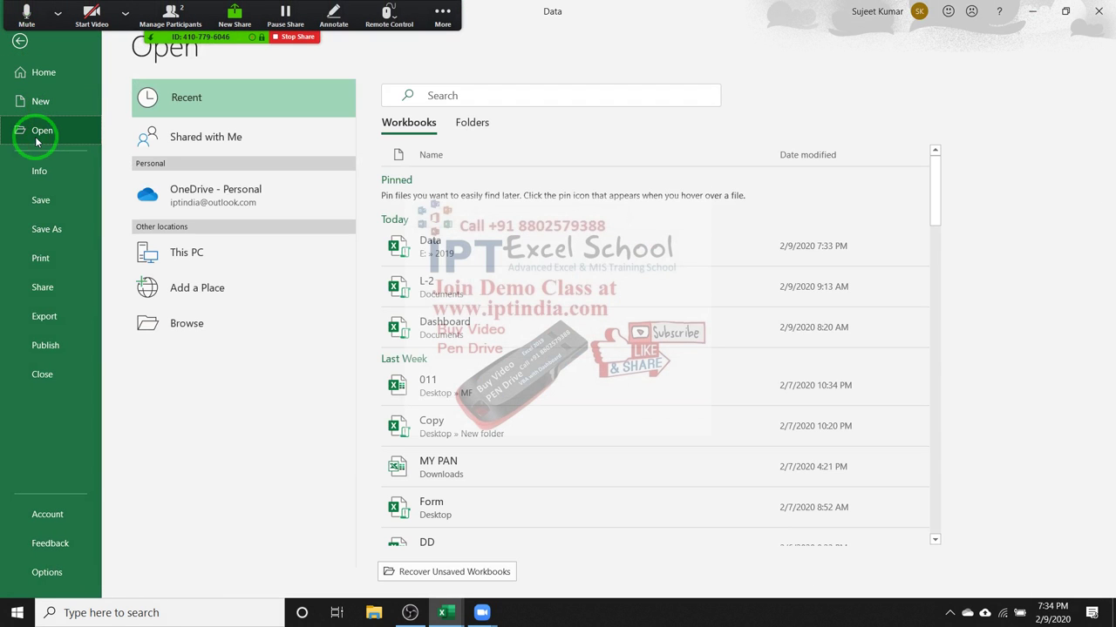
{"action": "left_click", "coordinate": [488, 324]}
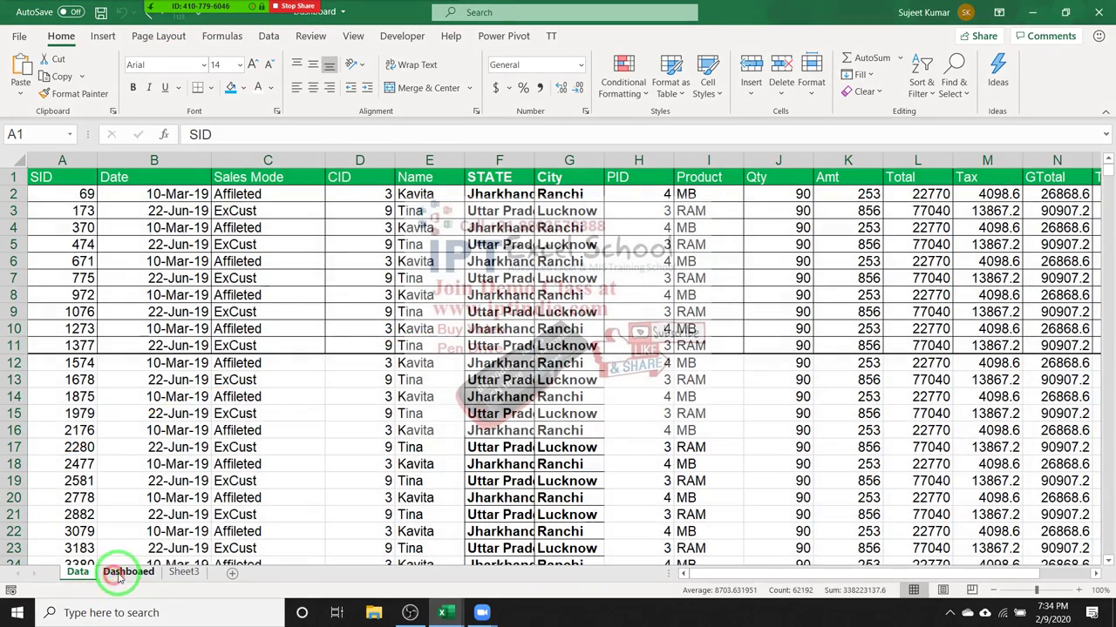
{"action": "left_click", "coordinate": [128, 573]}
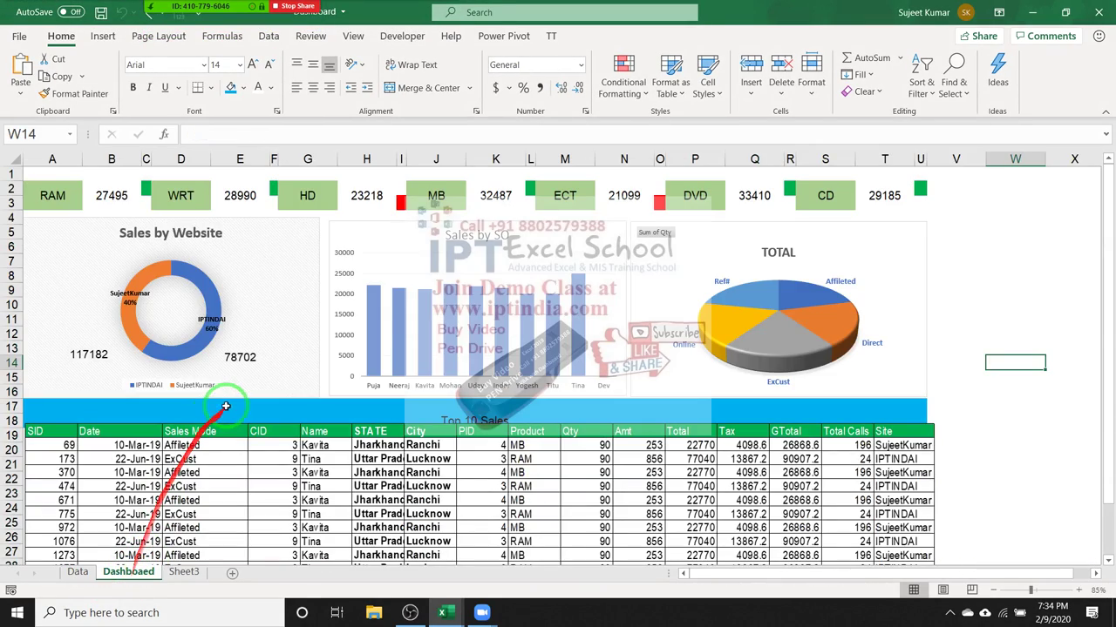
Inspect the SUMIF totals in B2 and E2, the marker cells, and the Sales by Website chart.
{"action": "left_click", "coordinate": [113, 194]}
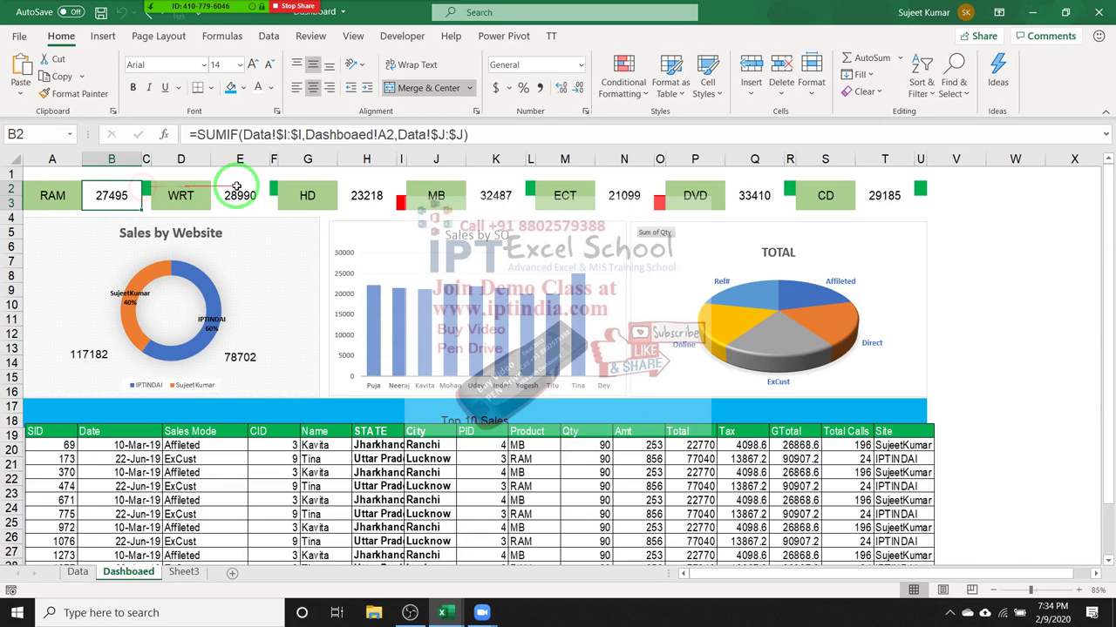
{"action": "left_click", "coordinate": [274, 190]}
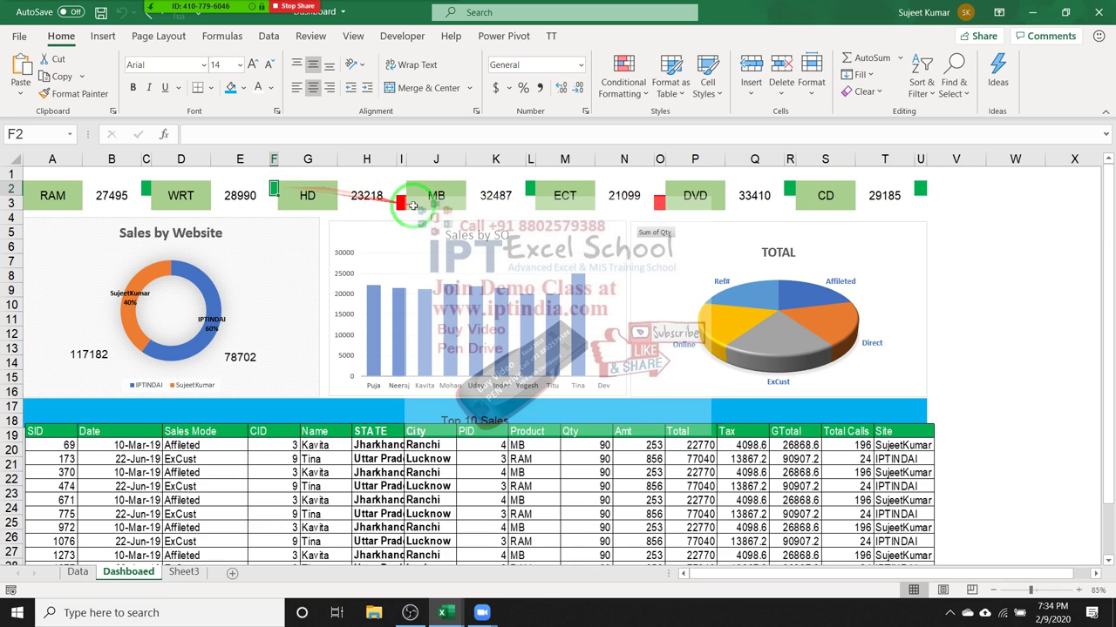
{"action": "left_click", "coordinate": [662, 203]}
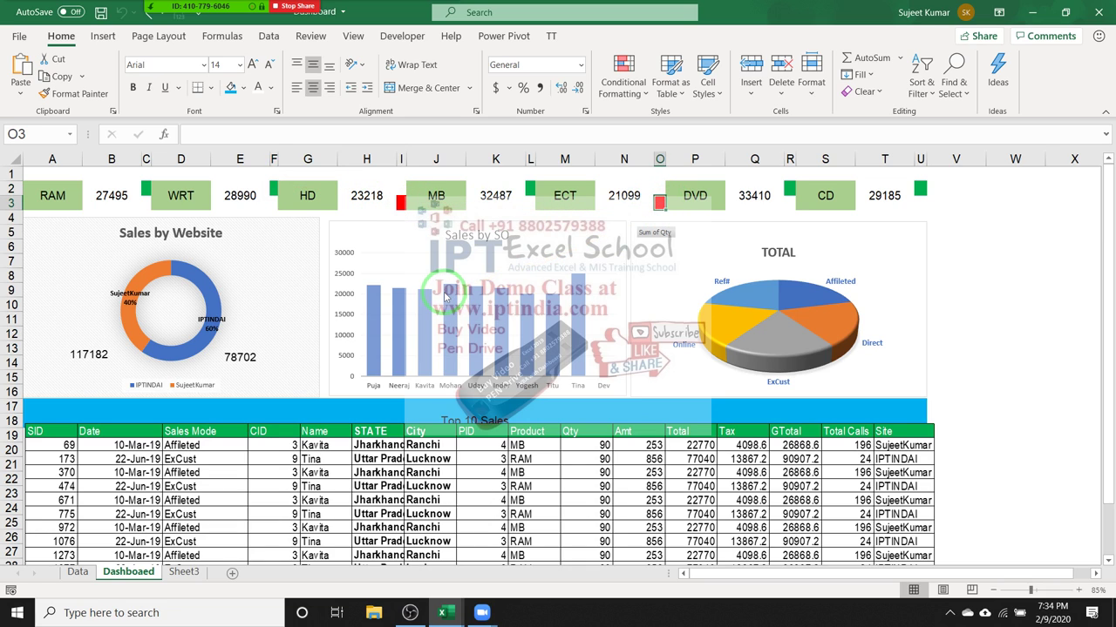
{"action": "left_click", "coordinate": [527, 190]}
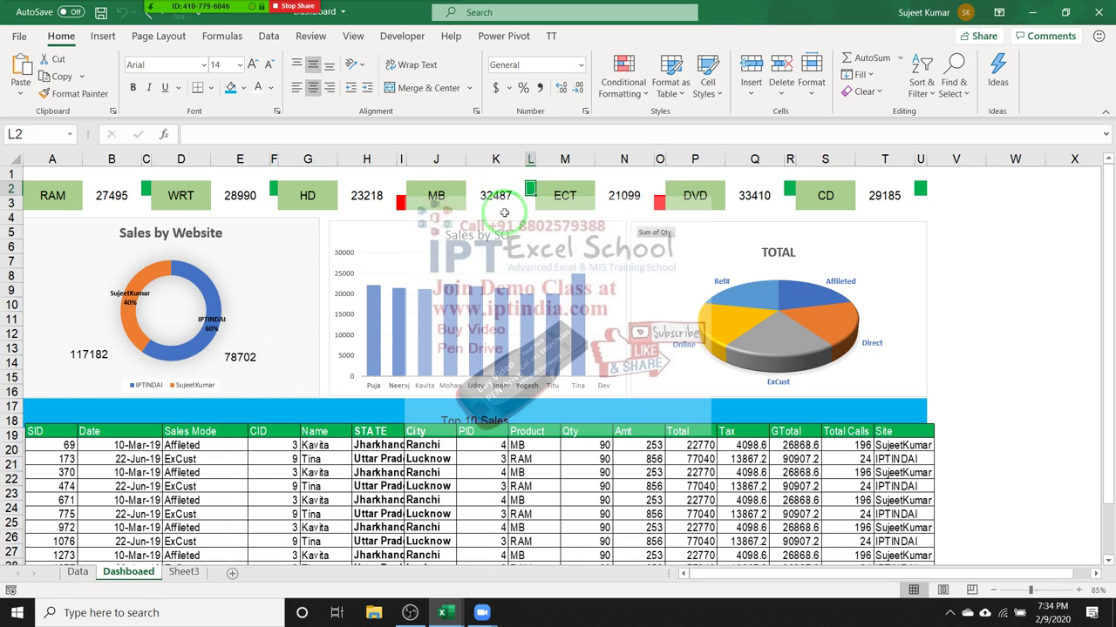
{"action": "left_click", "coordinate": [261, 197]}
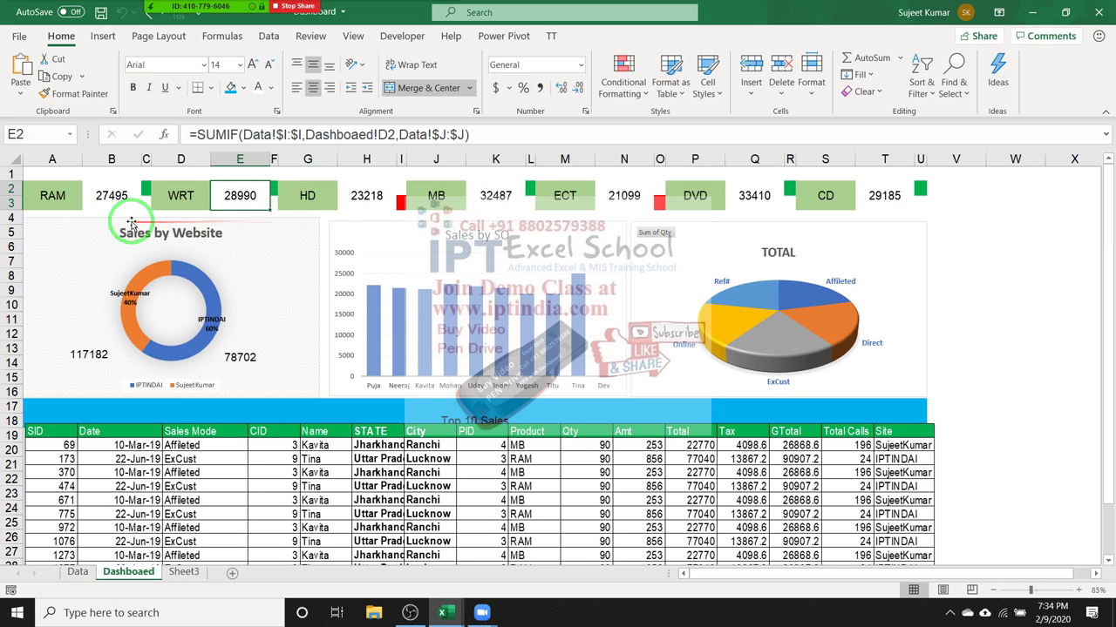
{"action": "left_click", "coordinate": [112, 195]}
{"action": "left_click", "coordinate": [26, 219]}
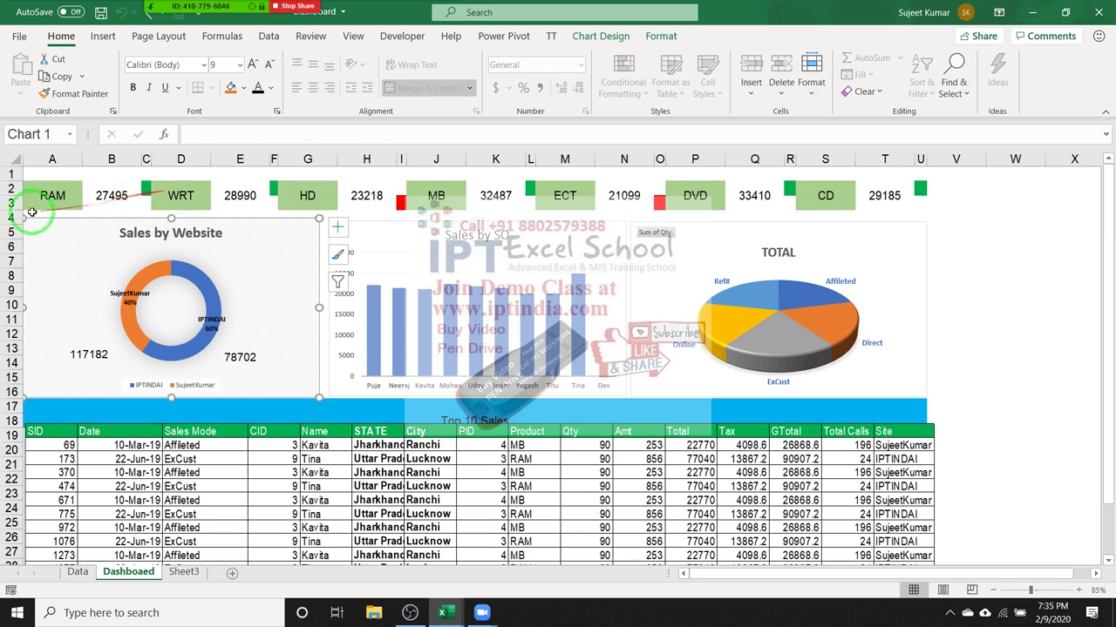
Give cell C2 a green fill.
{"action": "left_click", "coordinate": [146, 189]}
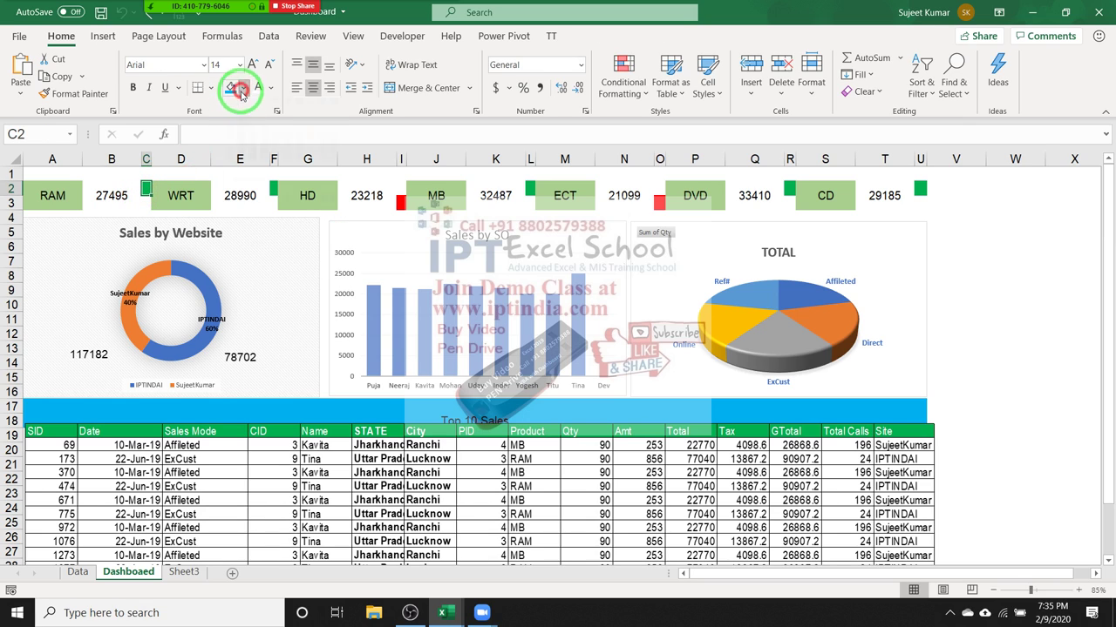
{"action": "left_click", "coordinate": [244, 87]}
{"action": "left_click", "coordinate": [285, 225]}
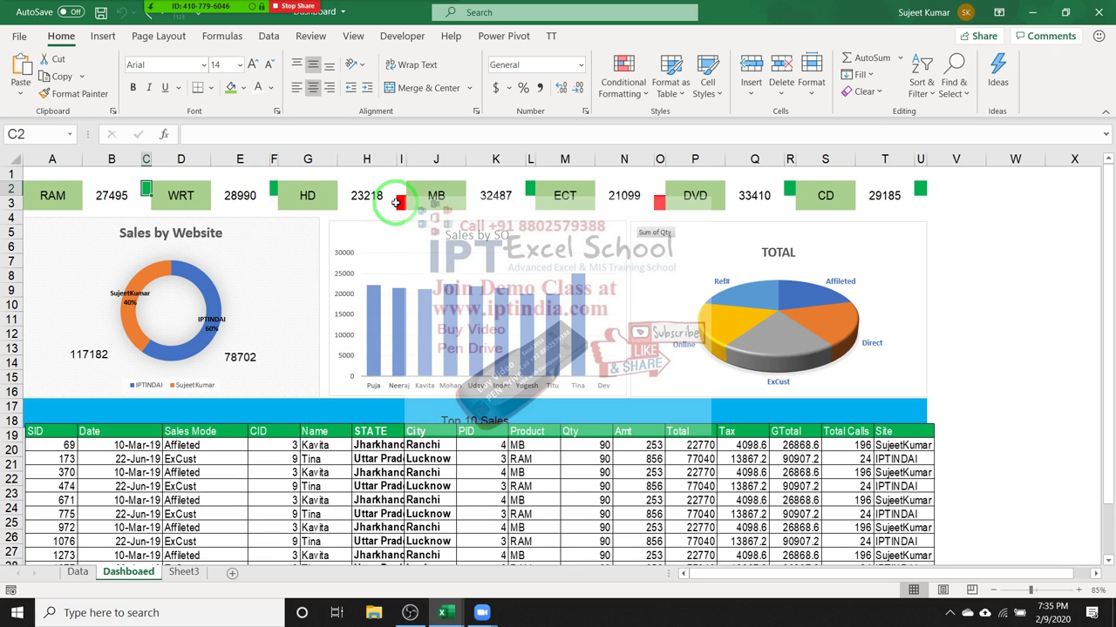
Select the product totals strip, clear the selection, and close the Dashboard workbook.
{"action": "left_click", "coordinate": [658, 212]}
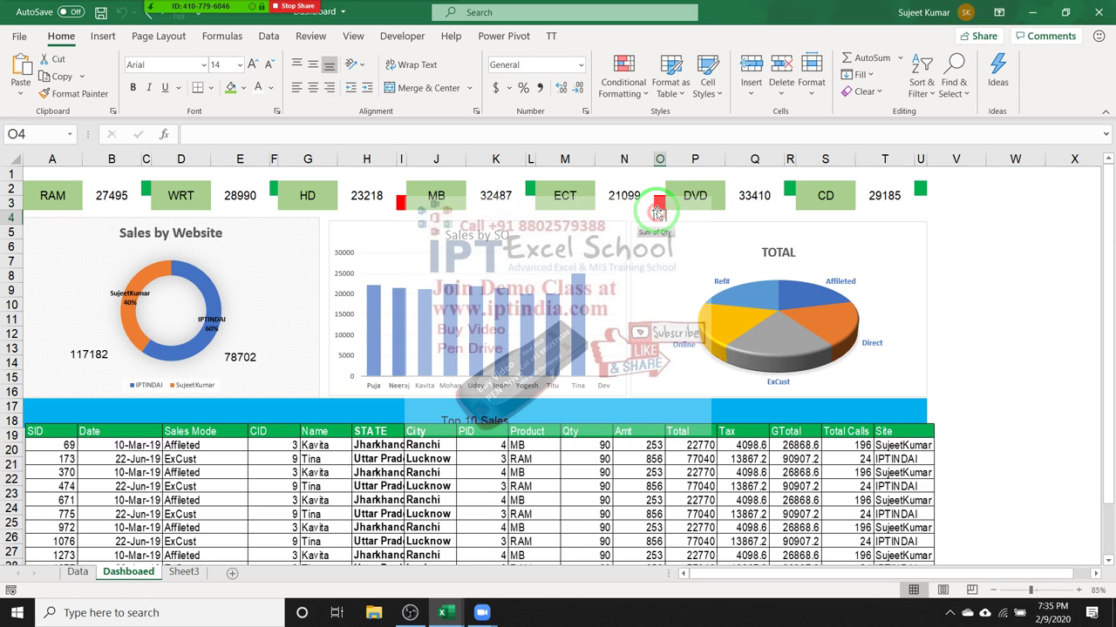
{"action": "mouse_move", "coordinate": [867, 195]}
{"action": "left_mouse_down"}
{"action": "mouse_move", "coordinate": [94, 226]}
{"action": "mouse_move", "coordinate": [97, 261]}
{"action": "left_mouse_up"}
{"action": "scroll", "coordinate": [169, 319], "scroll_direction": "down", "scroll_amount": 3}
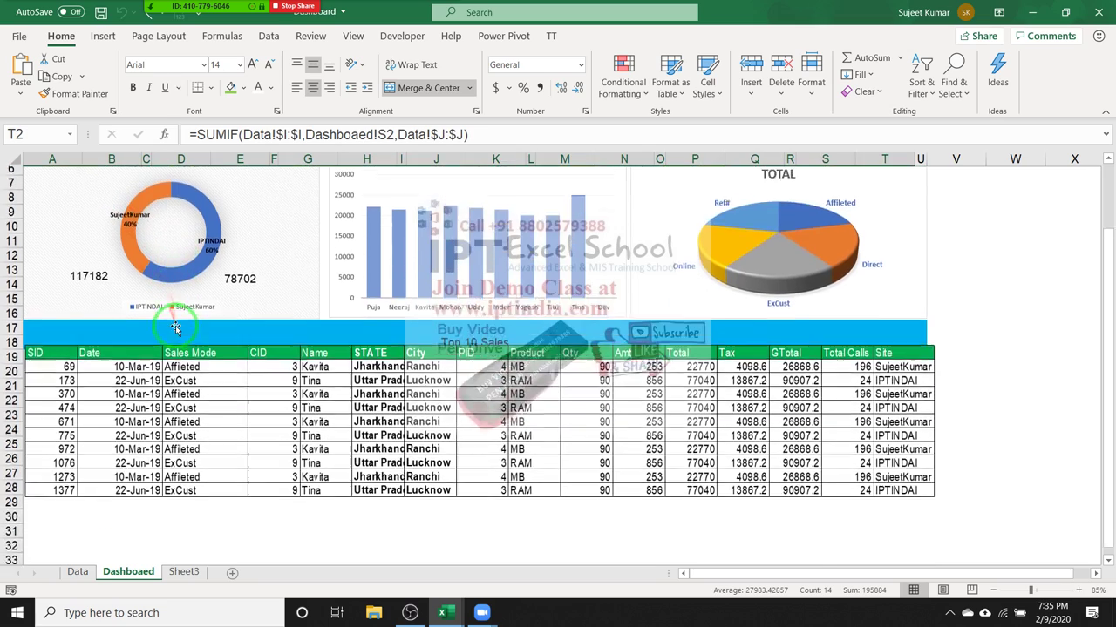
{"action": "scroll", "coordinate": [175, 325], "scroll_direction": "up", "scroll_amount": 3}
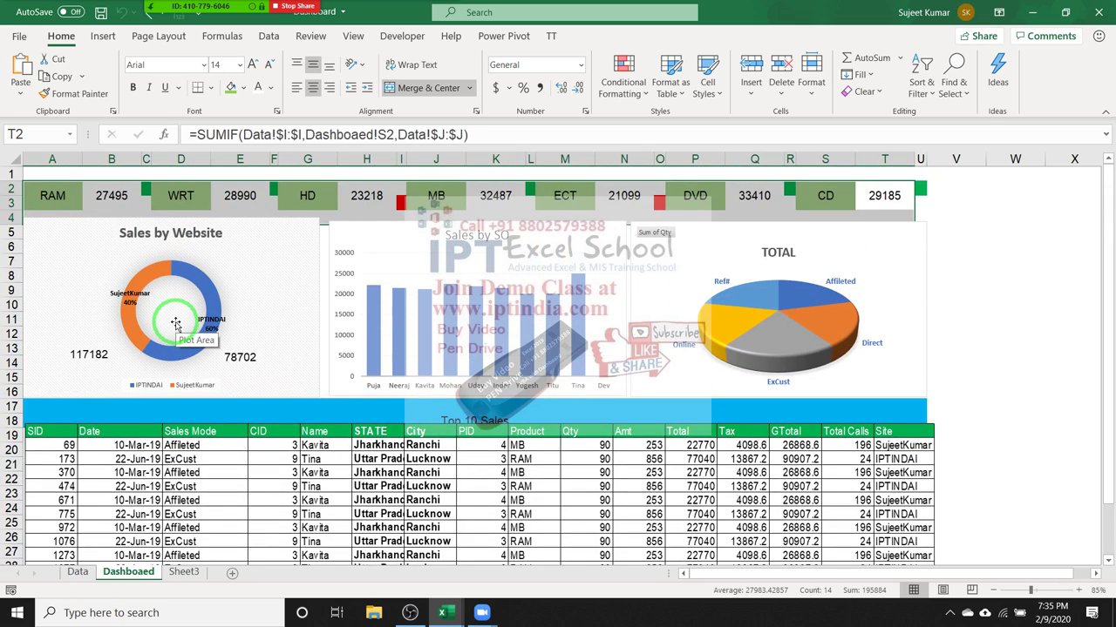
{"action": "left_click", "coordinate": [1019, 319]}
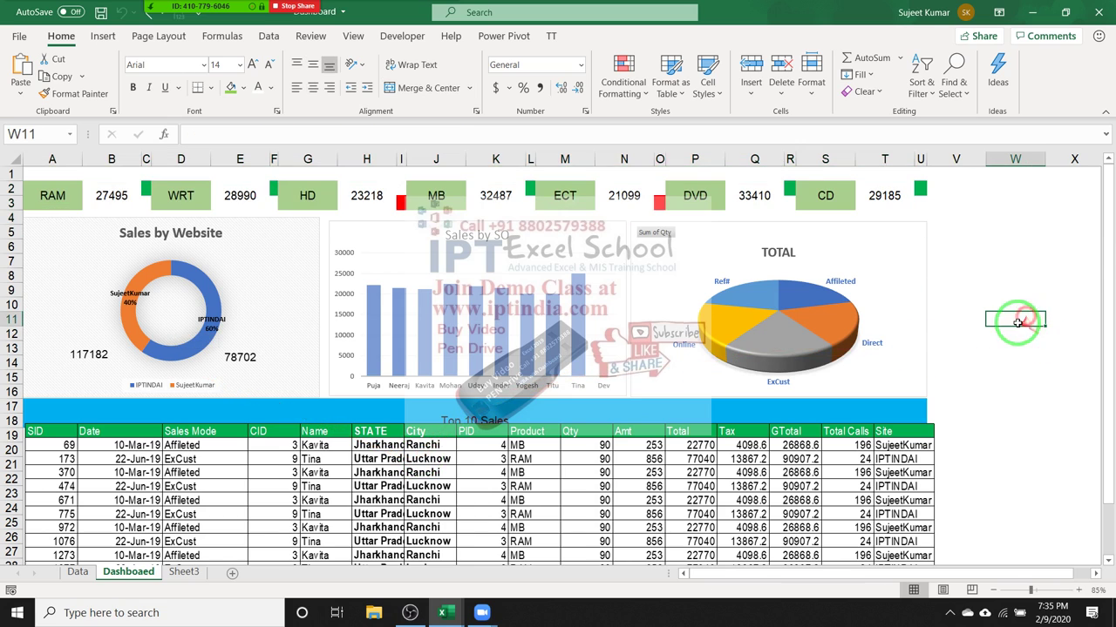
{"action": "left_click", "coordinate": [1097, 12]}
Discard the Dashboard changes, select the entire Qty column J, and show the Highlight Cells Rules.
{"action": "left_click", "coordinate": [557, 323]}
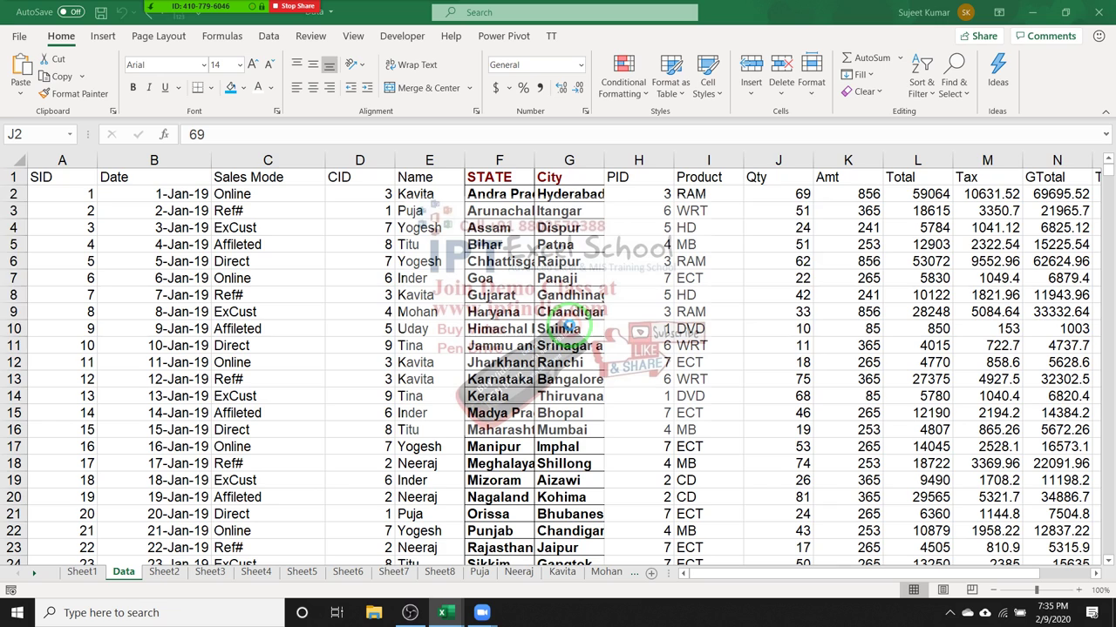
{"action": "left_click", "coordinate": [822, 243]}
{"action": "left_click", "coordinate": [789, 196]}
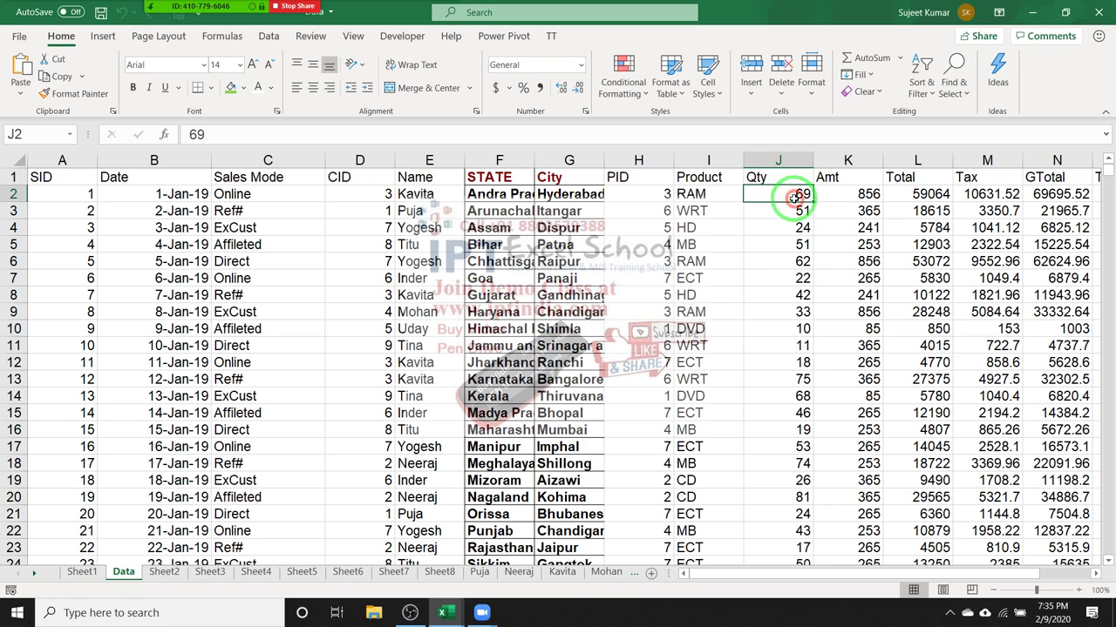
{"action": "left_click", "coordinate": [790, 162]}
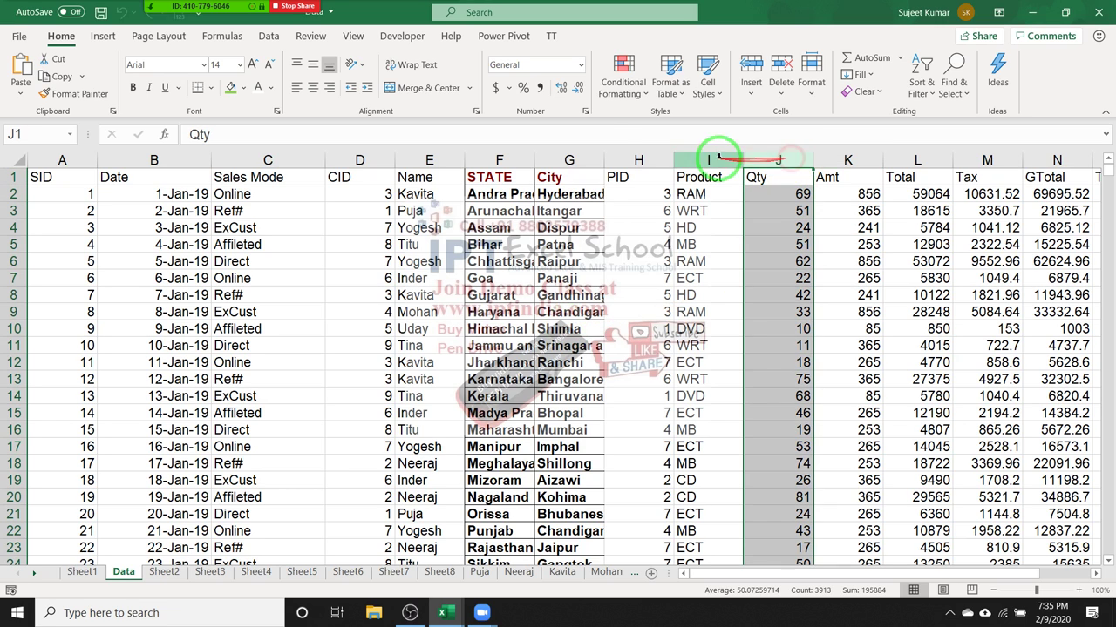
{"action": "left_click", "coordinate": [620, 99]}
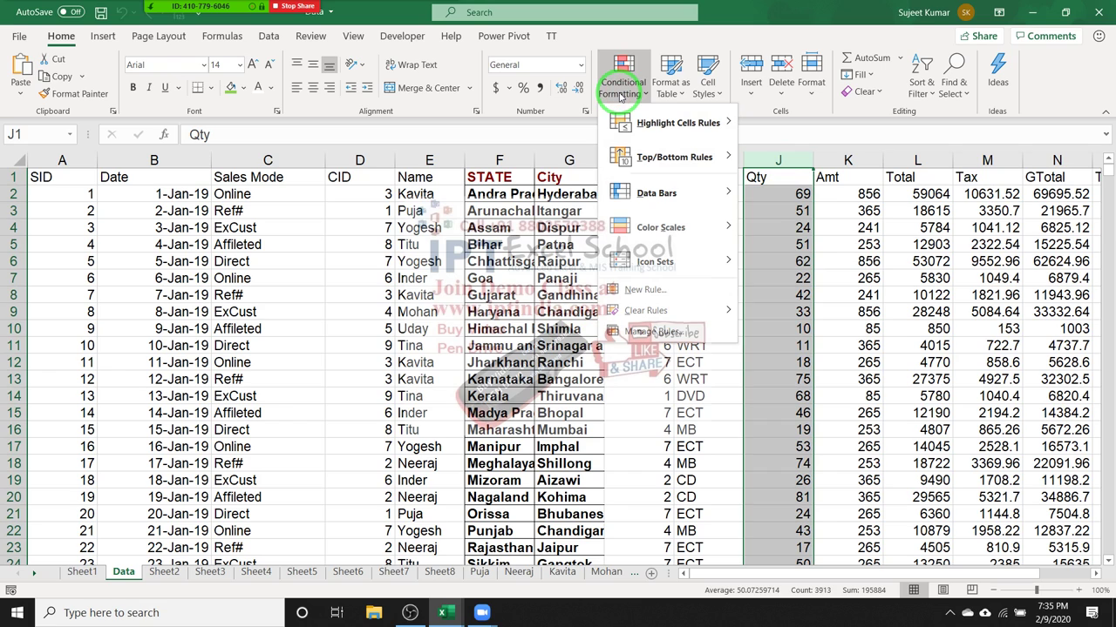
{"action": "mouse_move", "coordinate": [649, 122]}
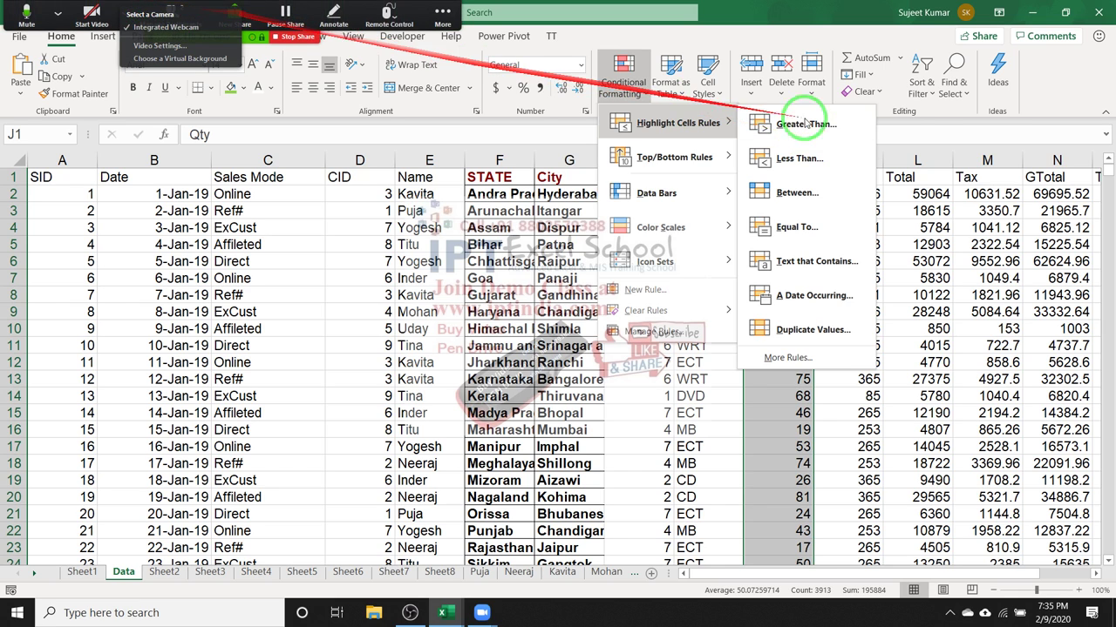
Apply a Greater Than 60 highlight rule to Qty with the default red preset.
{"action": "left_click", "coordinate": [819, 124]}
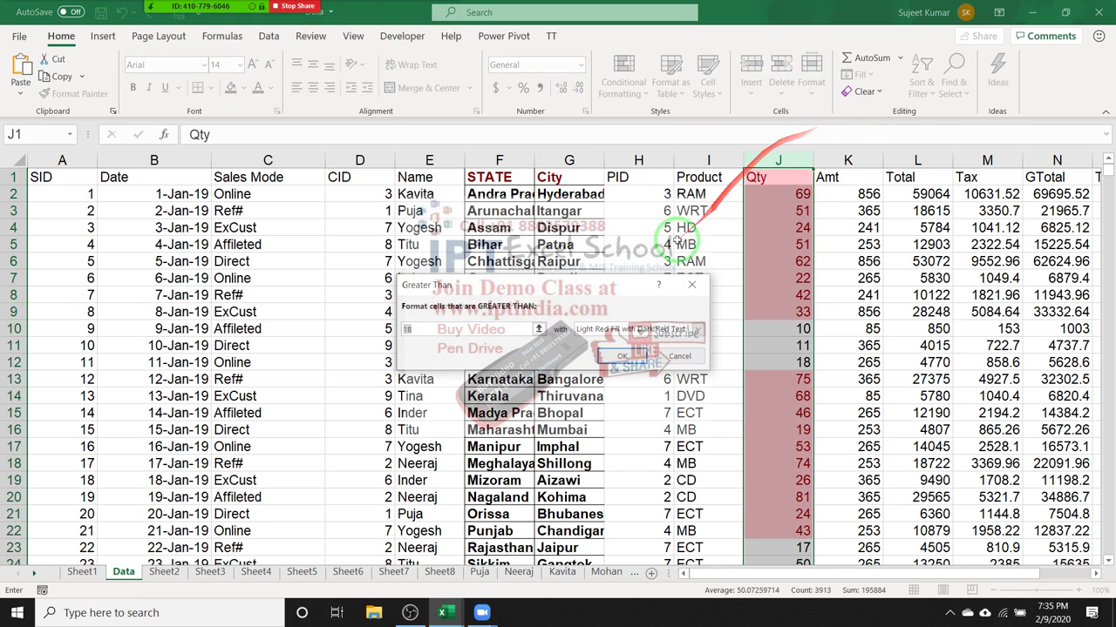
{"action": "left_click_drag", "start_coordinate": [621, 291], "coordinate": [411, 184]}
{"action": "left_click", "coordinate": [222, 222]}
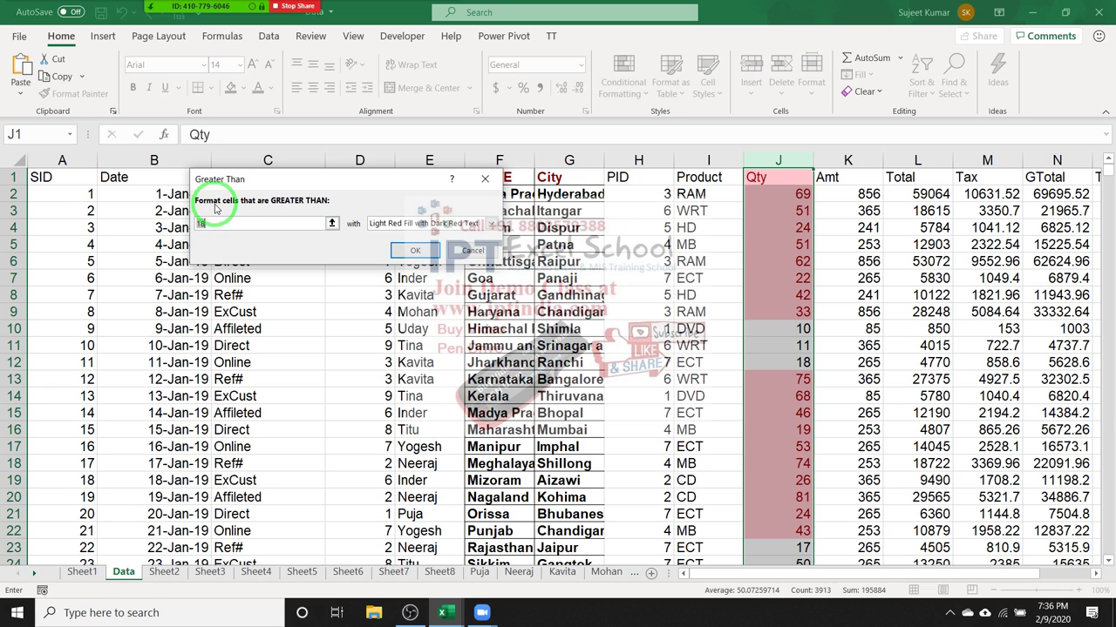
{"action": "key", "text": "BackSpace"}
{"action": "key", "text": "BackSpace"}
{"action": "type", "text": "60"}
{"action": "key", "text": "Return"}
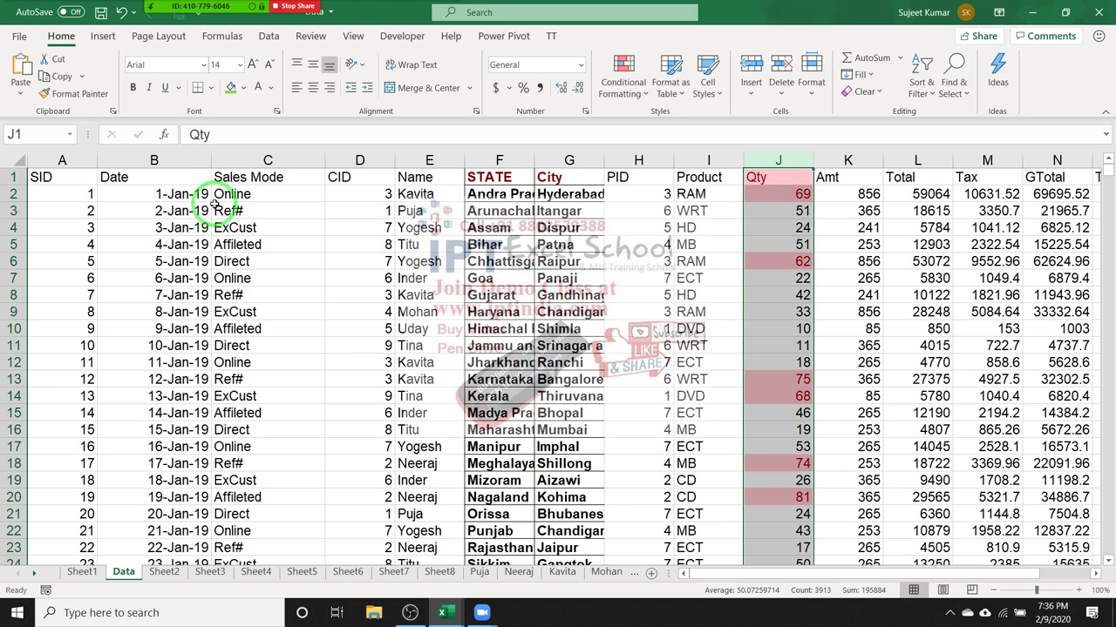
Undo the red highlighting and start a new Greater Than 60 rule, showing the preset formats.
{"action": "left_click", "coordinate": [623, 80]}
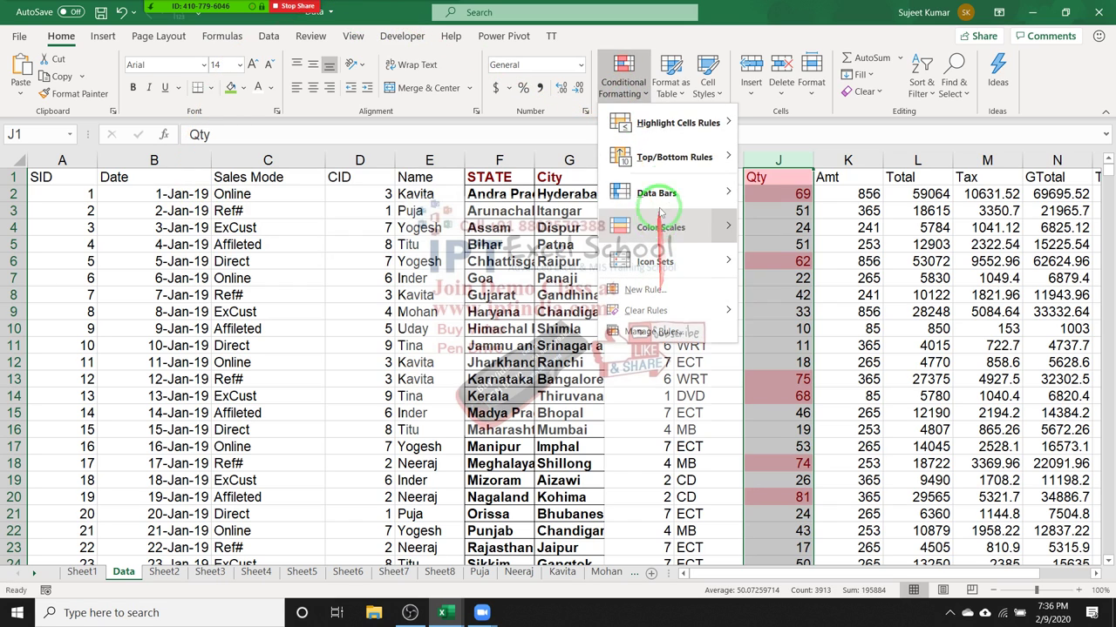
{"action": "left_click", "coordinate": [466, 240]}
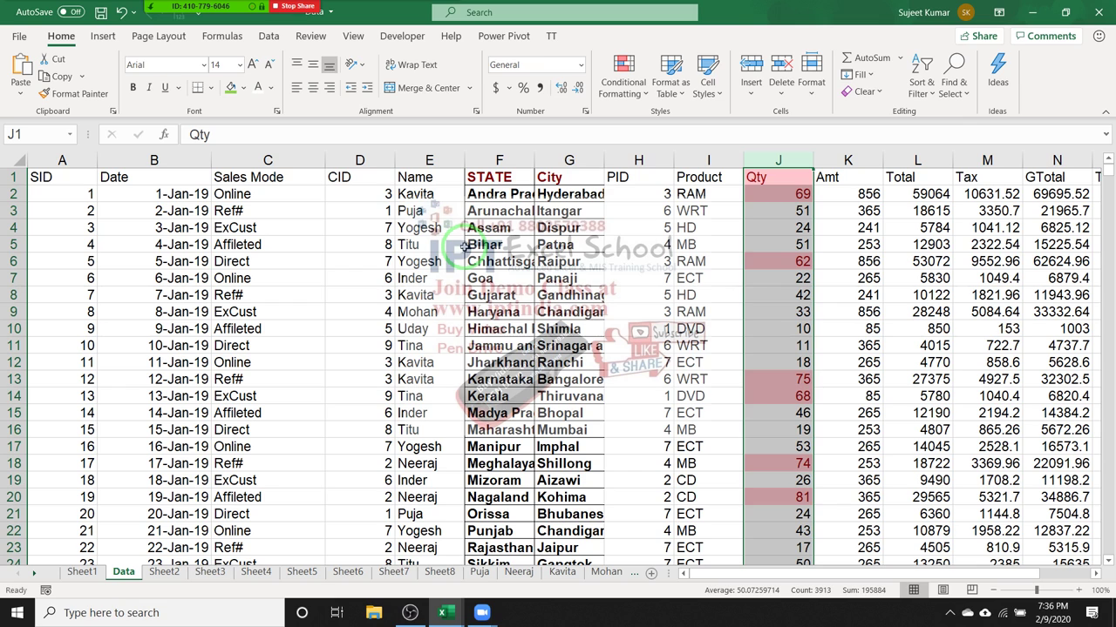
{"action": "key", "text": "ctrl+z"}
{"action": "left_click", "coordinate": [623, 80]}
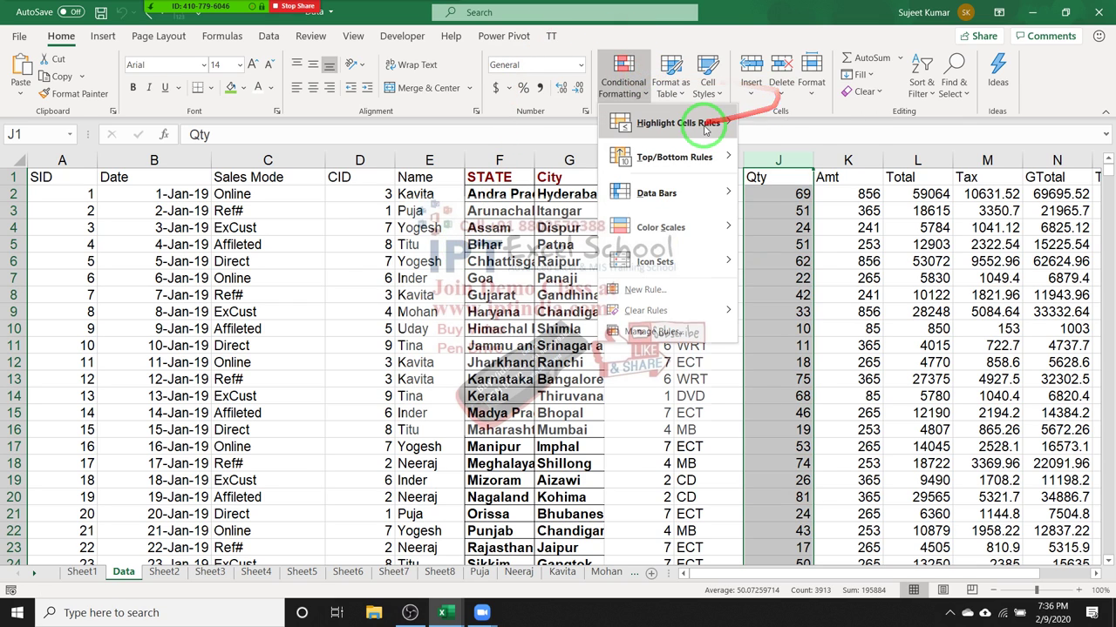
{"action": "mouse_move", "coordinate": [704, 127]}
{"action": "left_click", "coordinate": [698, 55]}
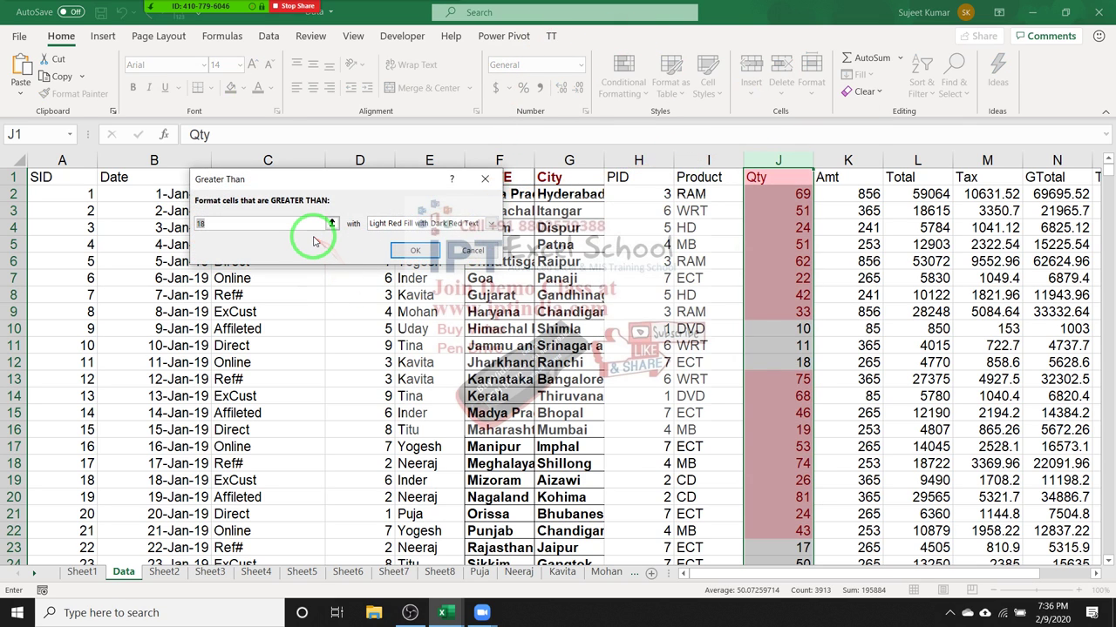
{"action": "type", "text": "60"}
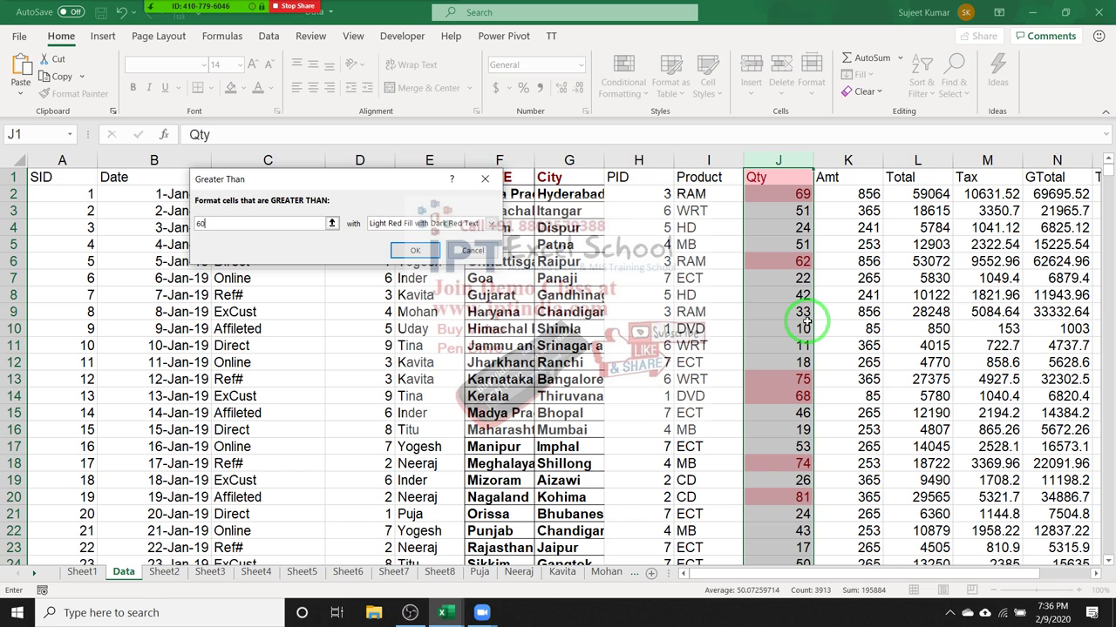
{"action": "left_click", "coordinate": [380, 225]}
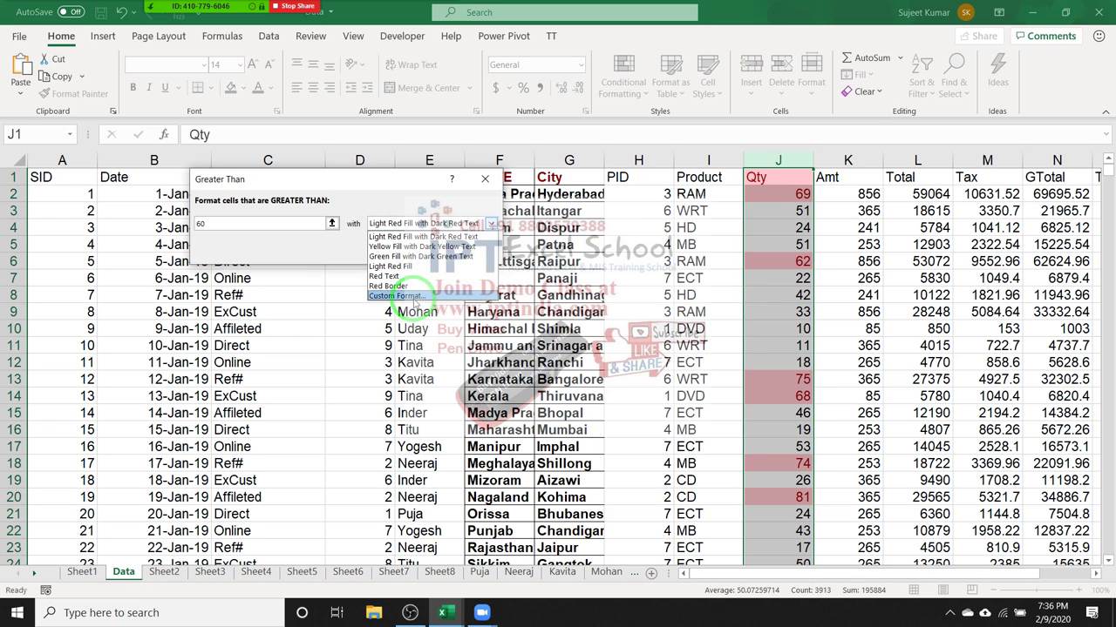
Use a custom light green fill format for the Greater Than 60 rule and apply it.
{"action": "left_click", "coordinate": [416, 297]}
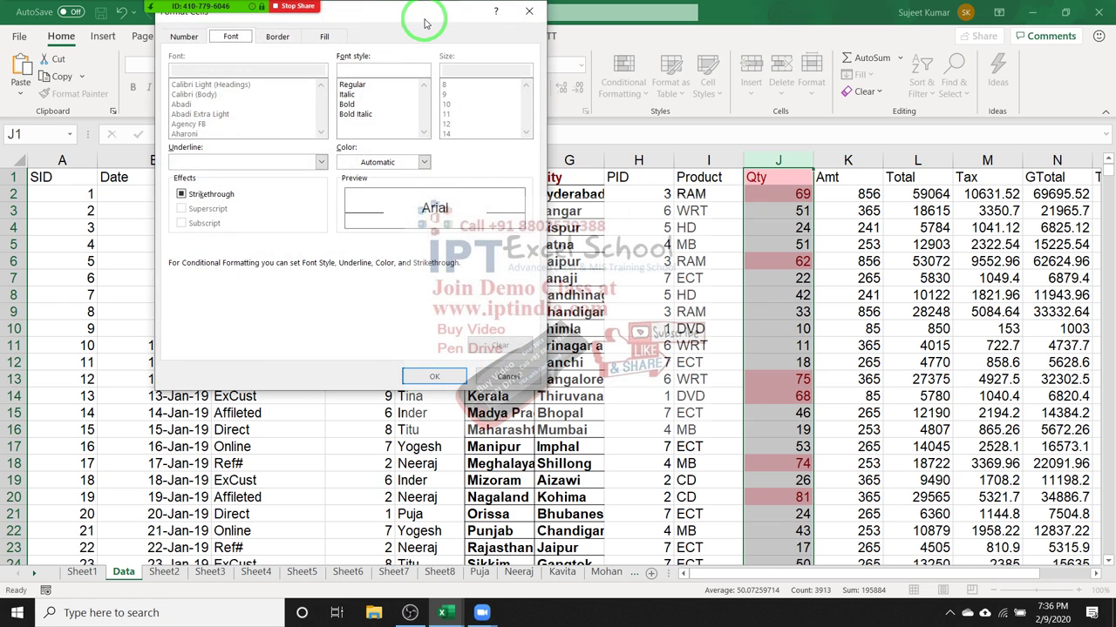
{"action": "left_click_drag", "start_coordinate": [425, 20], "coordinate": [695, 53]}
{"action": "left_click", "coordinate": [453, 68]}
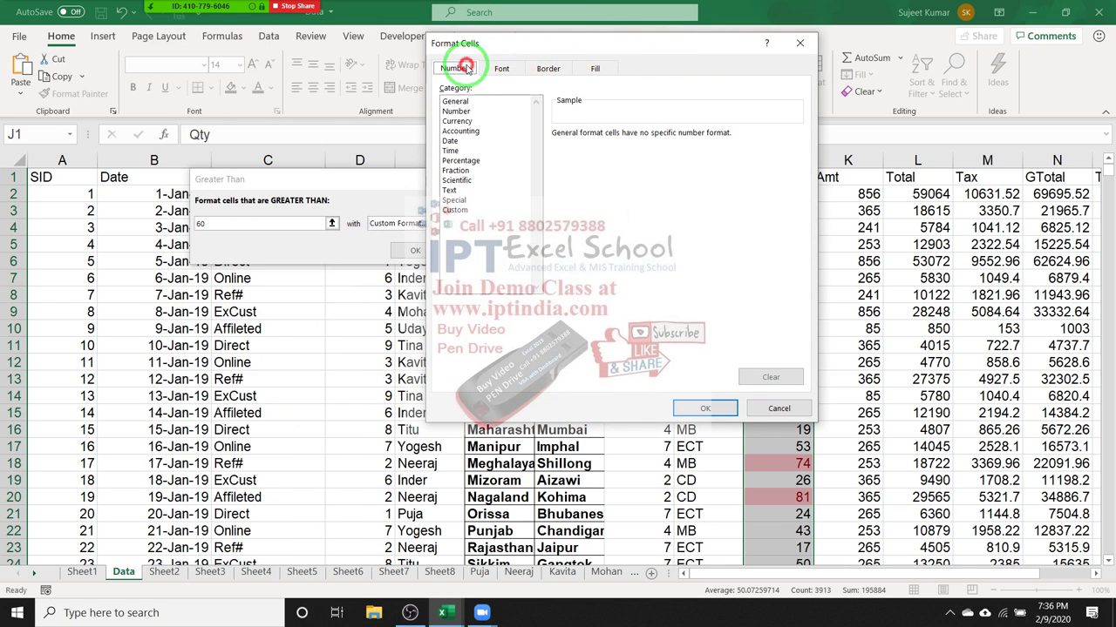
{"action": "left_click", "coordinate": [499, 68]}
{"action": "left_click", "coordinate": [548, 68]}
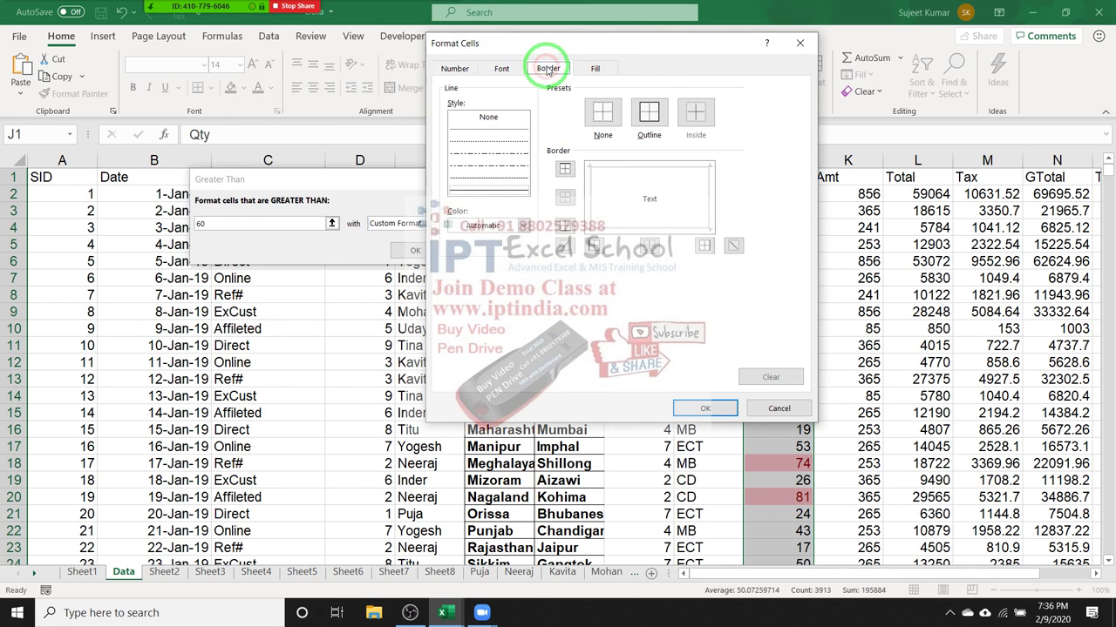
{"action": "left_click", "coordinate": [592, 68]}
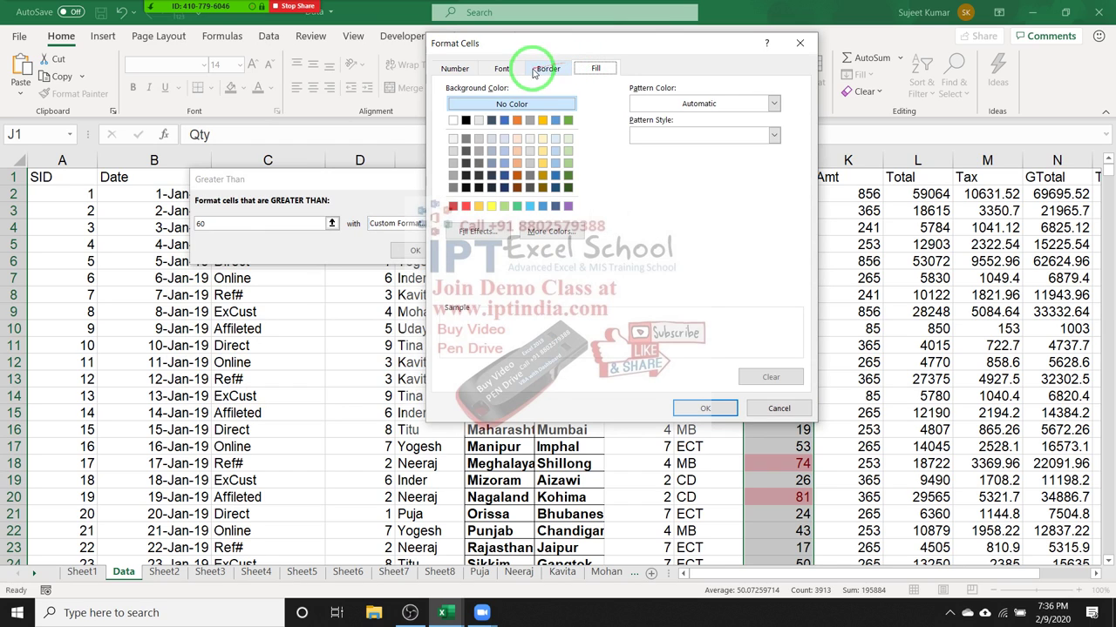
{"action": "left_click", "coordinate": [504, 207]}
{"action": "left_click", "coordinate": [681, 403]}
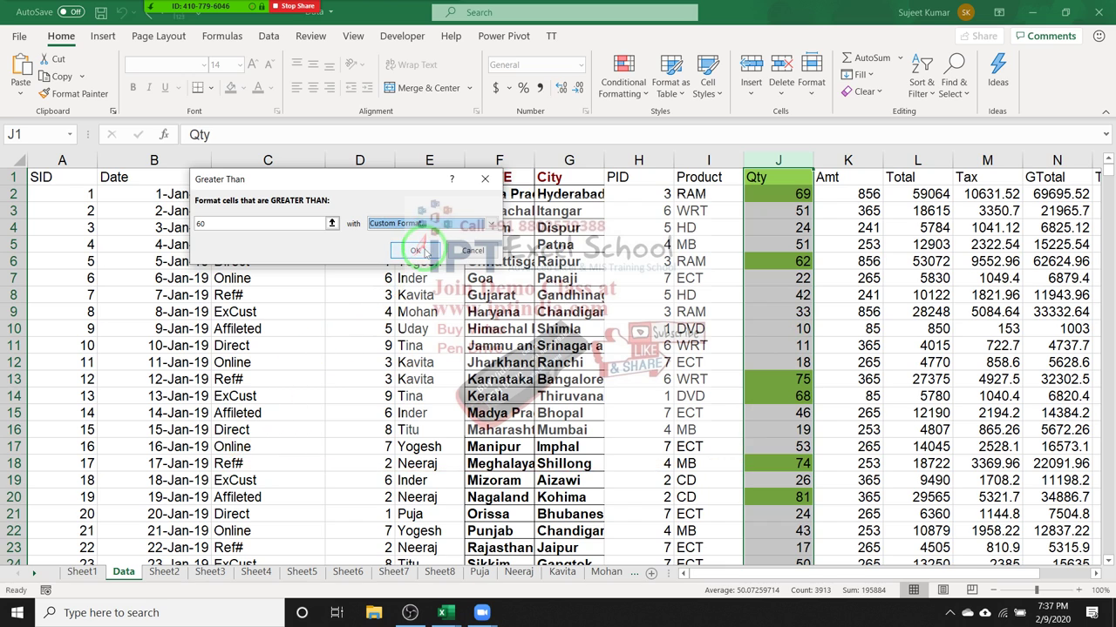
{"action": "left_click", "coordinate": [416, 250]}
Fill cell D5 green, then undo it.
{"action": "left_click", "coordinate": [370, 244]}
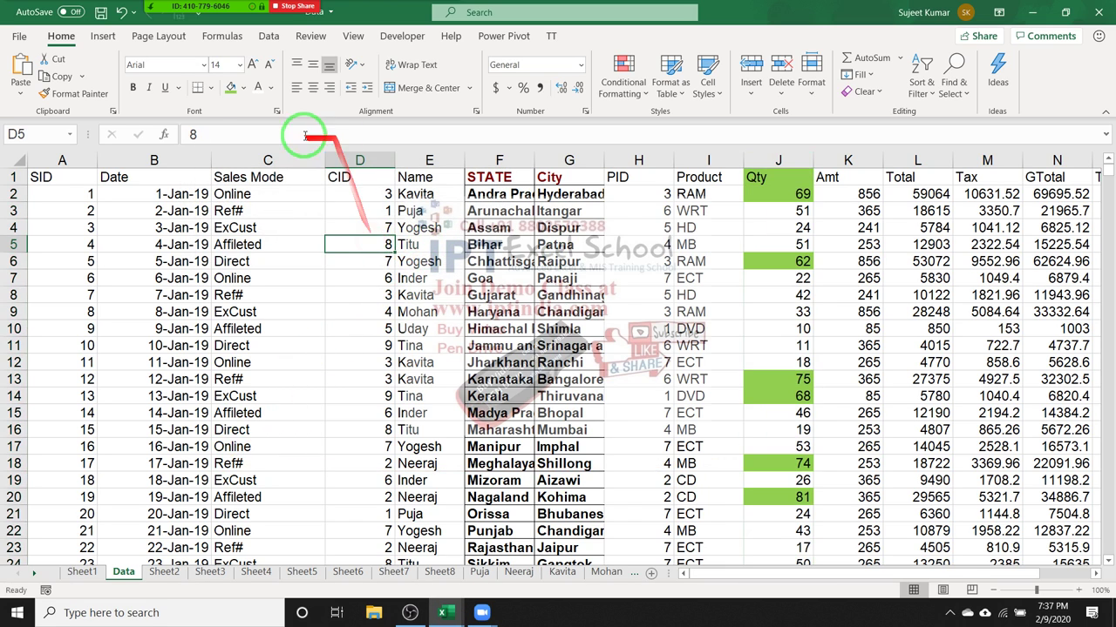
{"action": "left_click", "coordinate": [231, 88]}
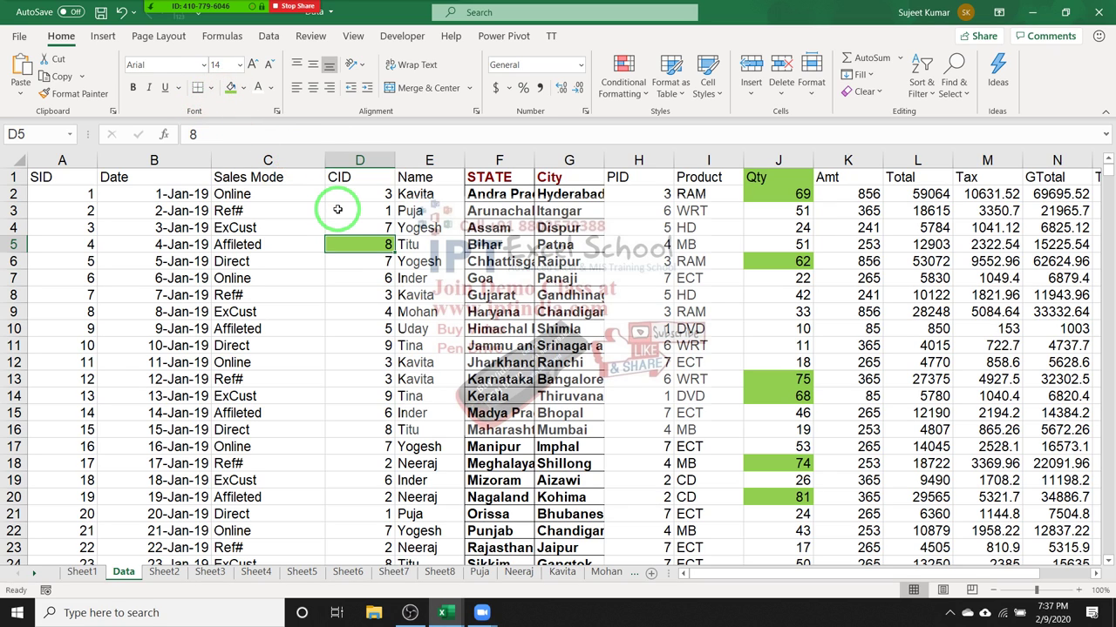
{"action": "key", "text": "ctrl+z"}
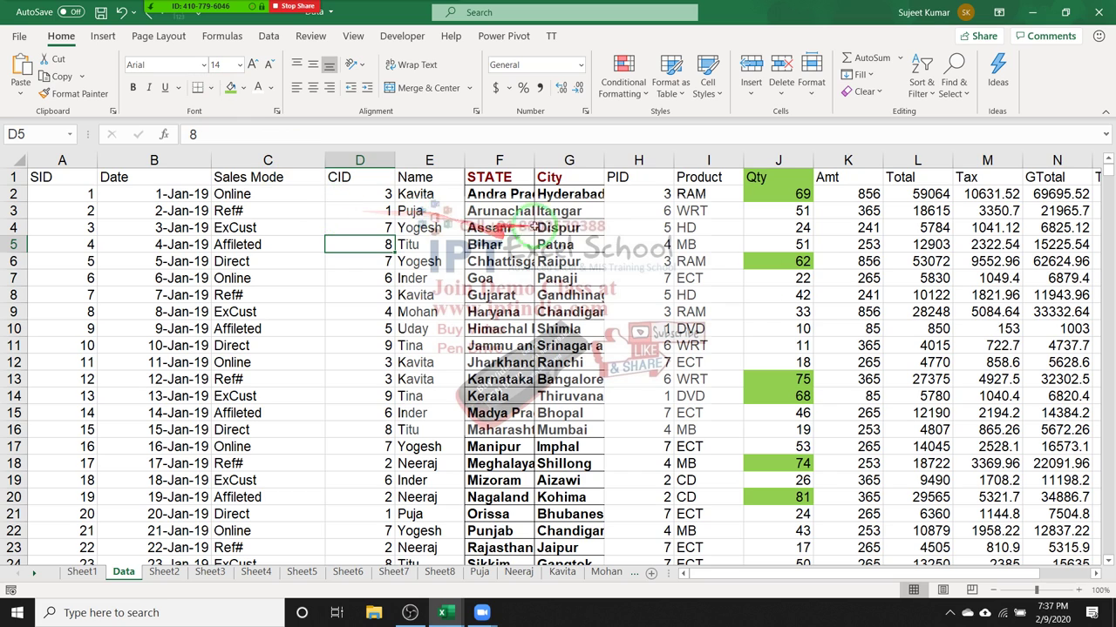
Change the Qty in J6 to 52 and J7 to 69.
{"action": "left_click", "coordinate": [790, 256]}
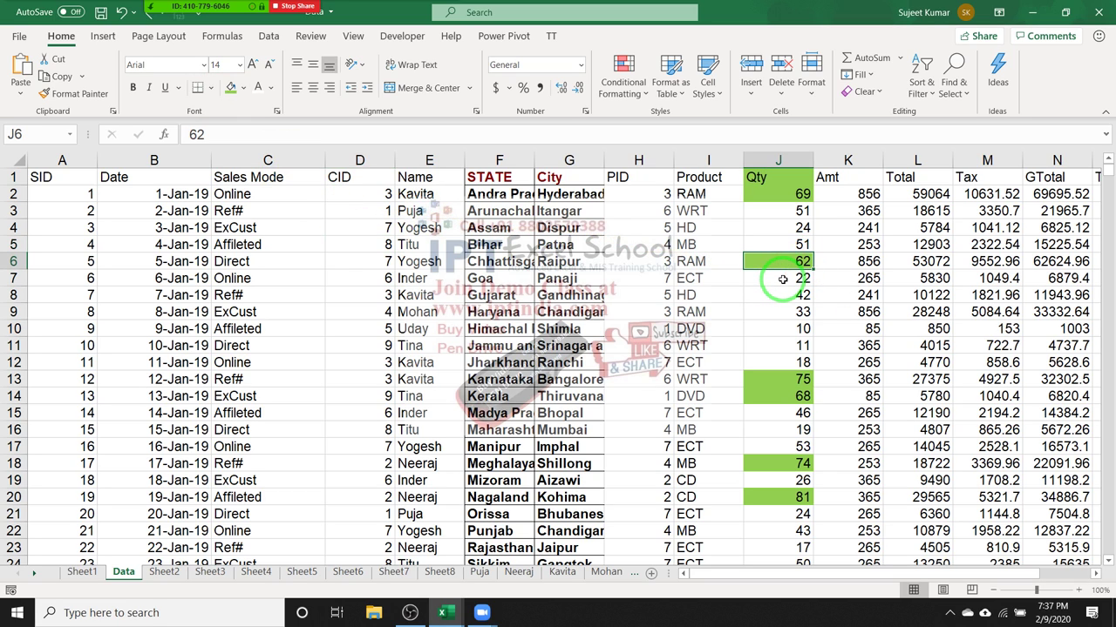
{"action": "type", "text": "52"}
{"action": "key", "text": "Return"}
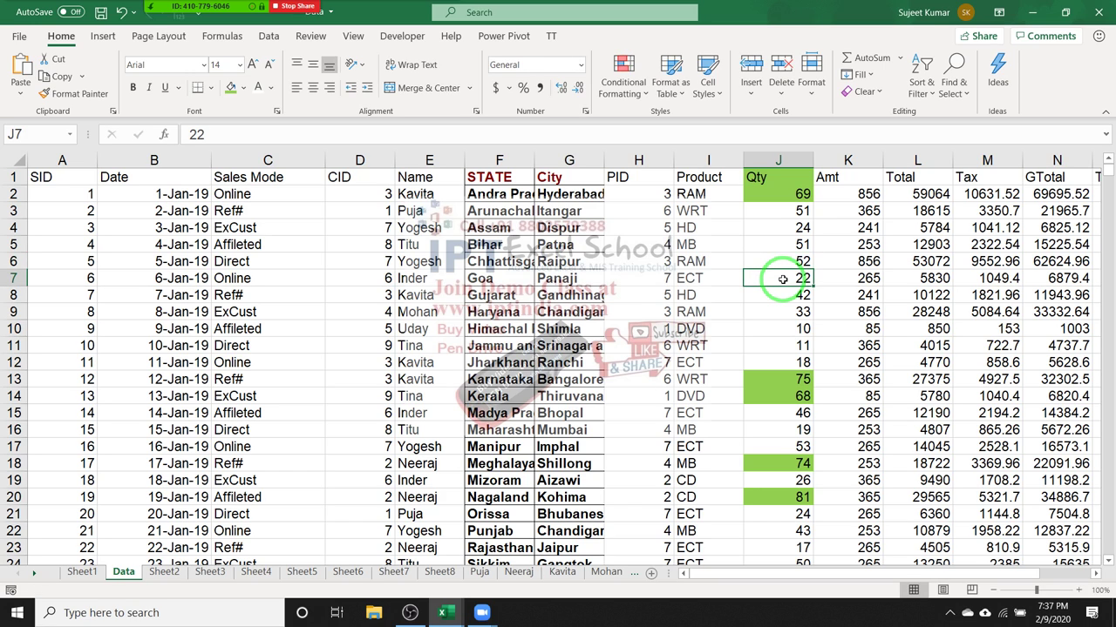
{"action": "type", "text": "69"}
{"action": "key", "text": "Return"}
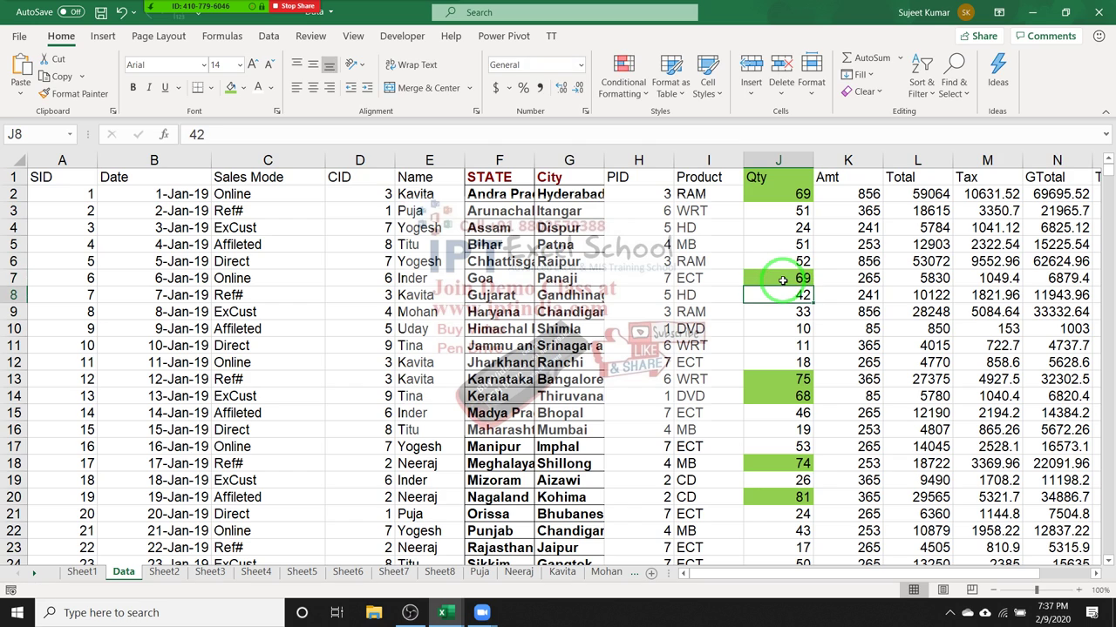
Select the Qty column, then the Amt column K, and show the Highlight Cells Rules.
{"action": "left_click_drag", "start_coordinate": [783, 280], "coordinate": [767, 153]}
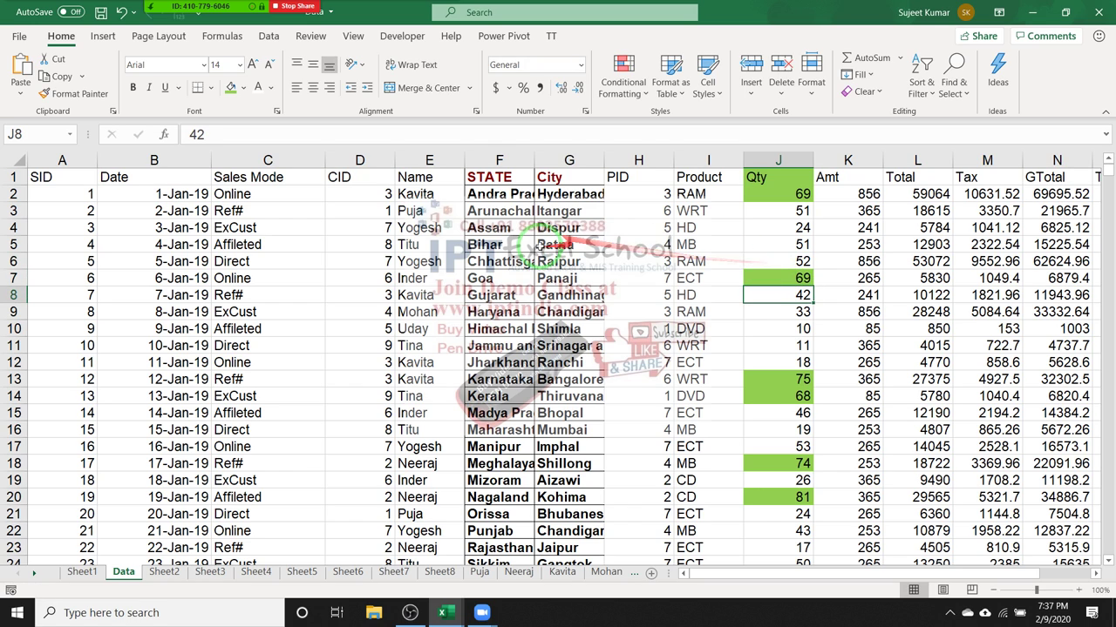
{"action": "left_click", "coordinate": [746, 155]}
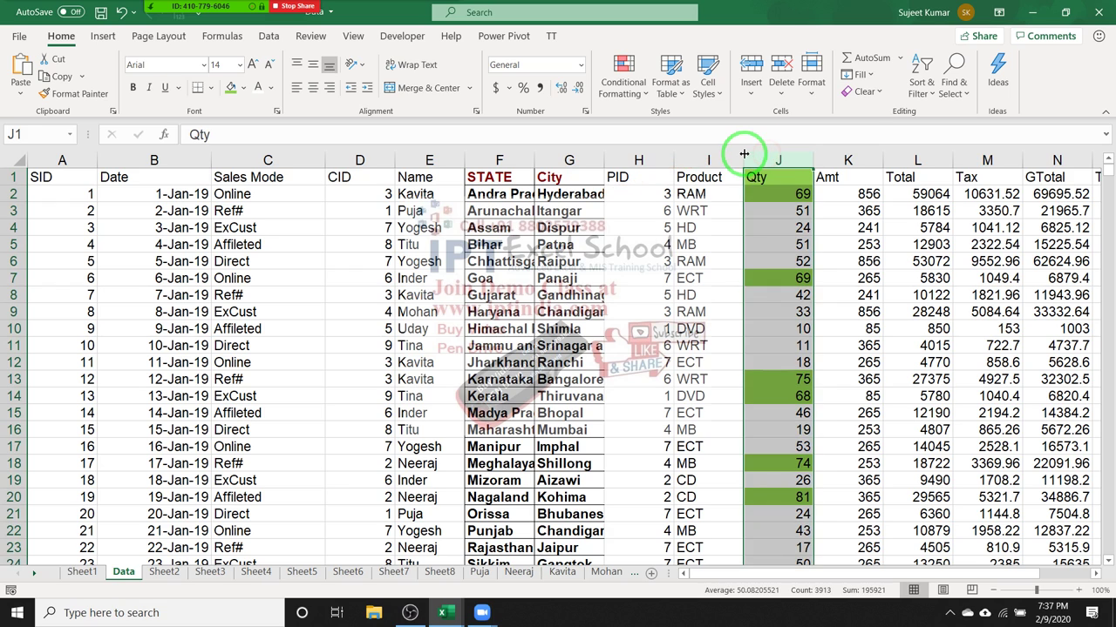
{"action": "left_click", "coordinate": [846, 157]}
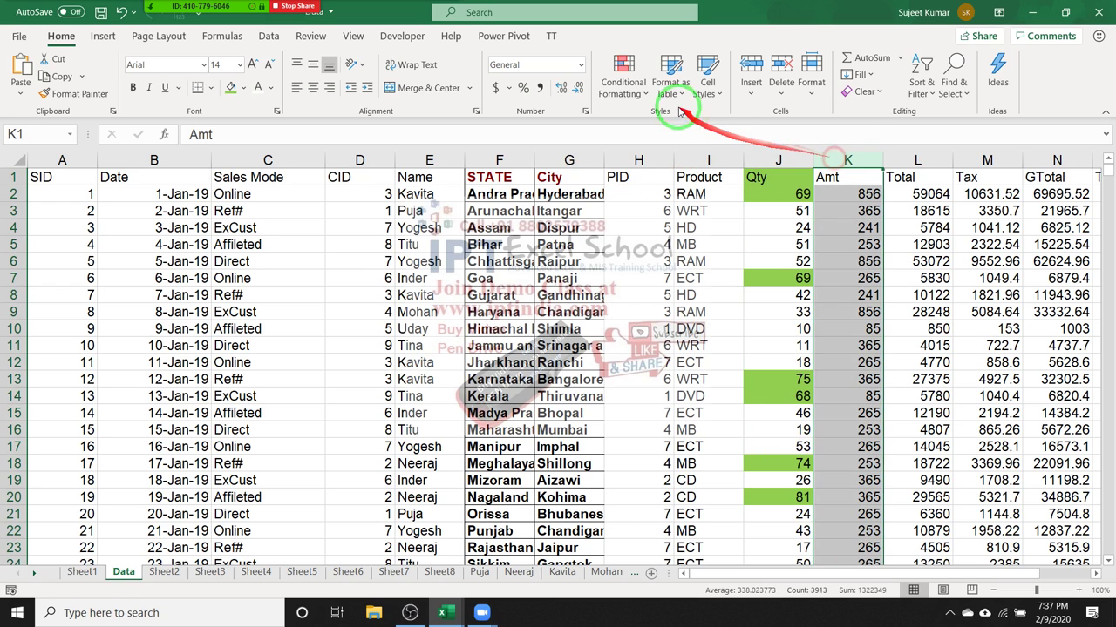
{"action": "left_click", "coordinate": [633, 98]}
{"action": "mouse_move", "coordinate": [689, 123]}
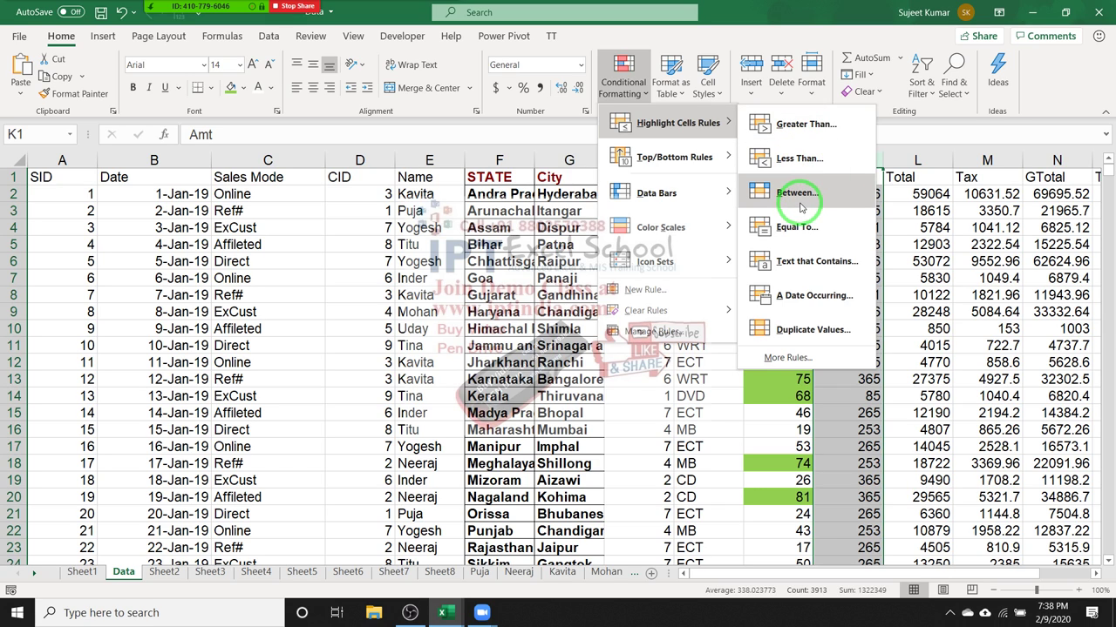
{"action": "left_click", "coordinate": [298, 306]}
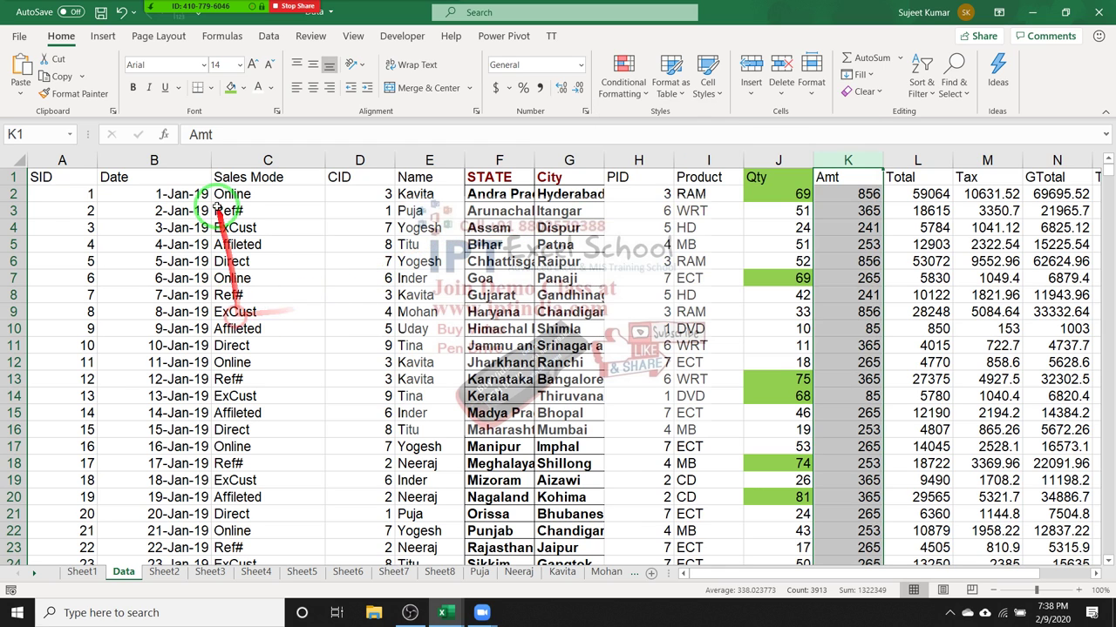
{"action": "left_click", "coordinate": [182, 162]}
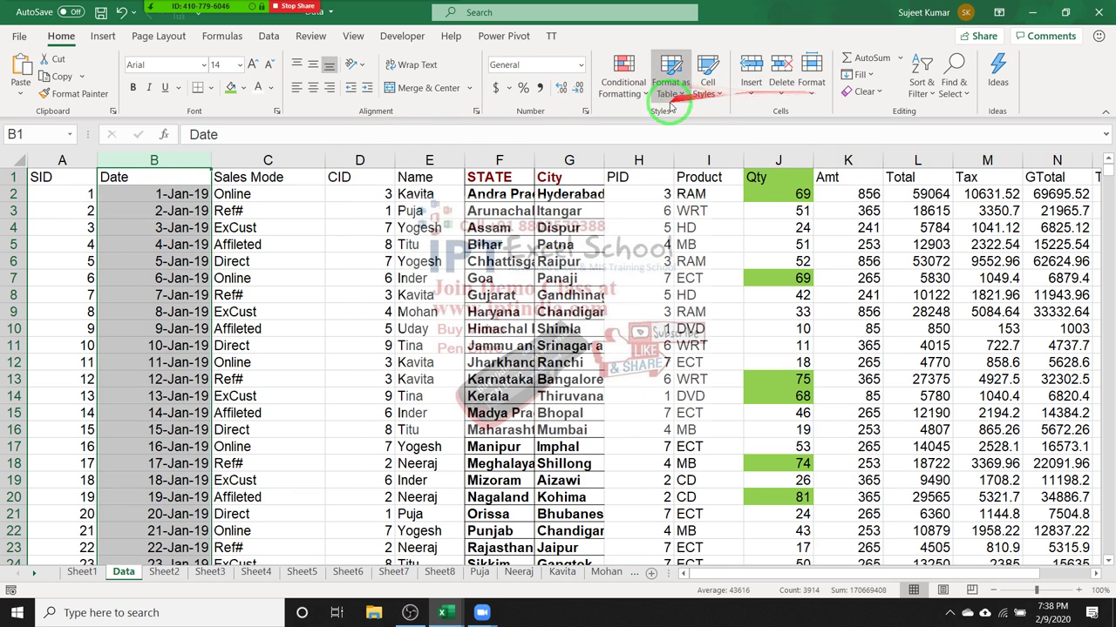
{"action": "left_click", "coordinate": [626, 87]}
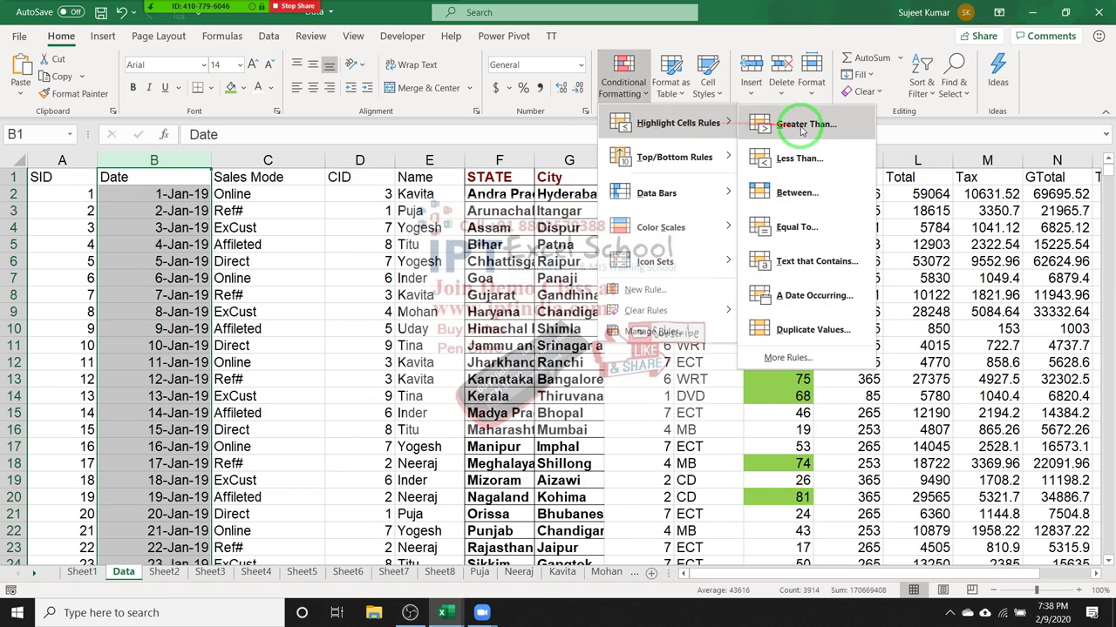
{"action": "left_click", "coordinate": [780, 125]}
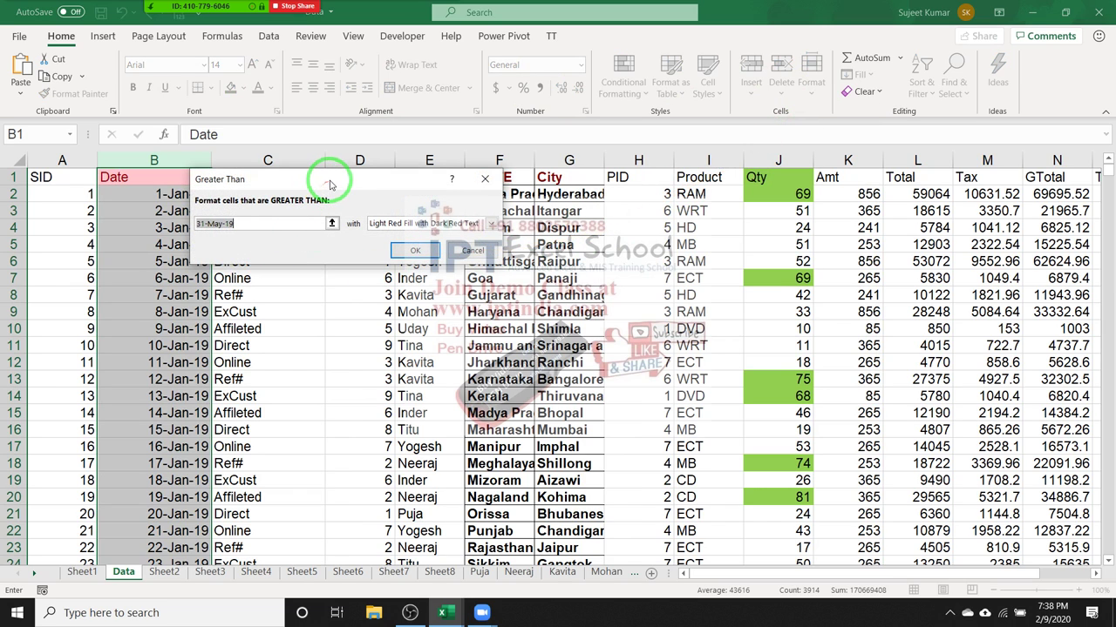
{"action": "left_click_drag", "start_coordinate": [339, 177], "coordinate": [515, 202]}
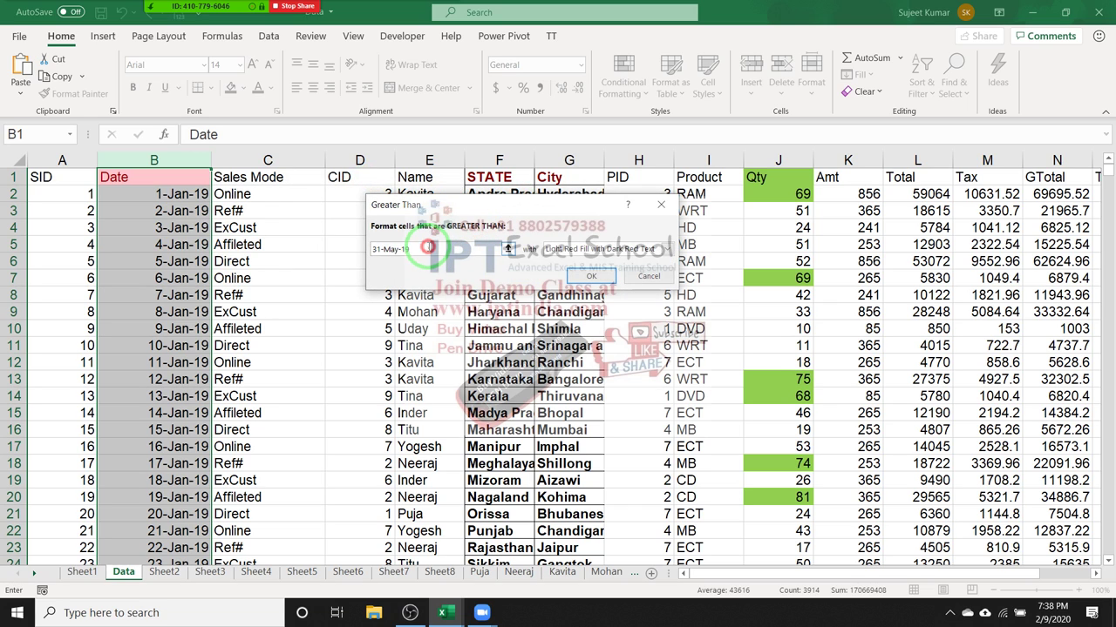
{"action": "left_click", "coordinate": [313, 246]}
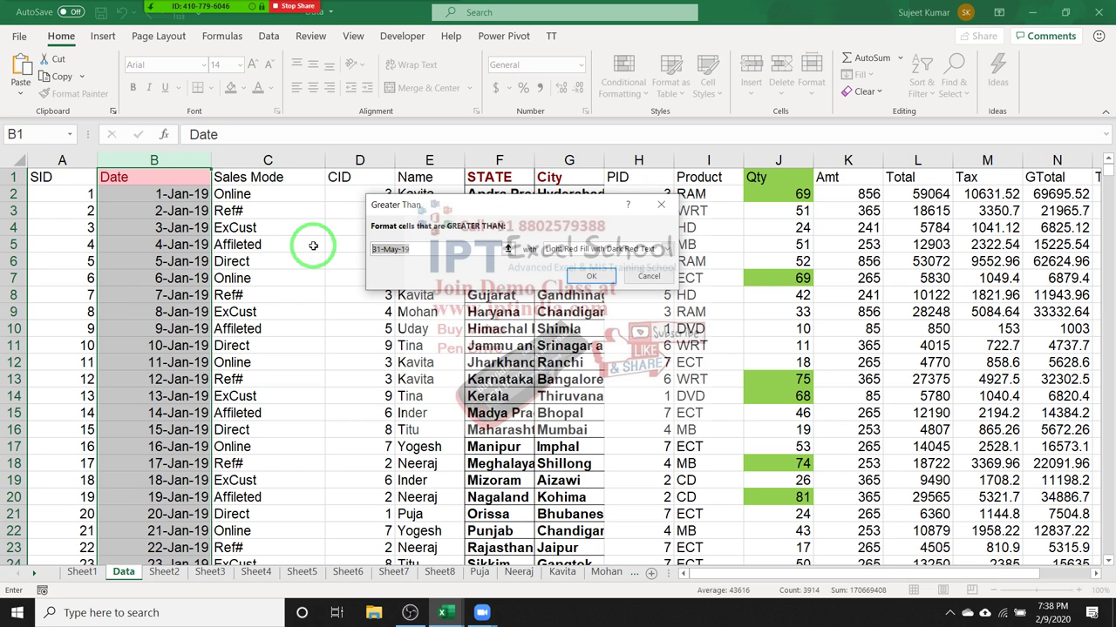
{"action": "type", "text": "5-"}
{"action": "type", "text": "jan"}
{"action": "type", "text": "-"}
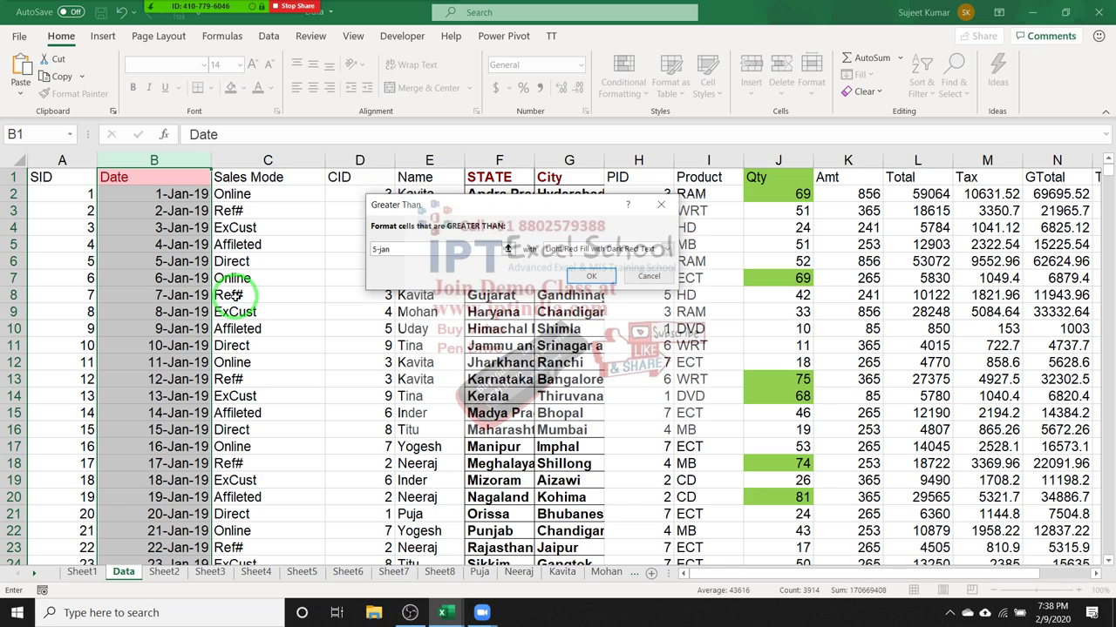
{"action": "type", "text": "-20"}
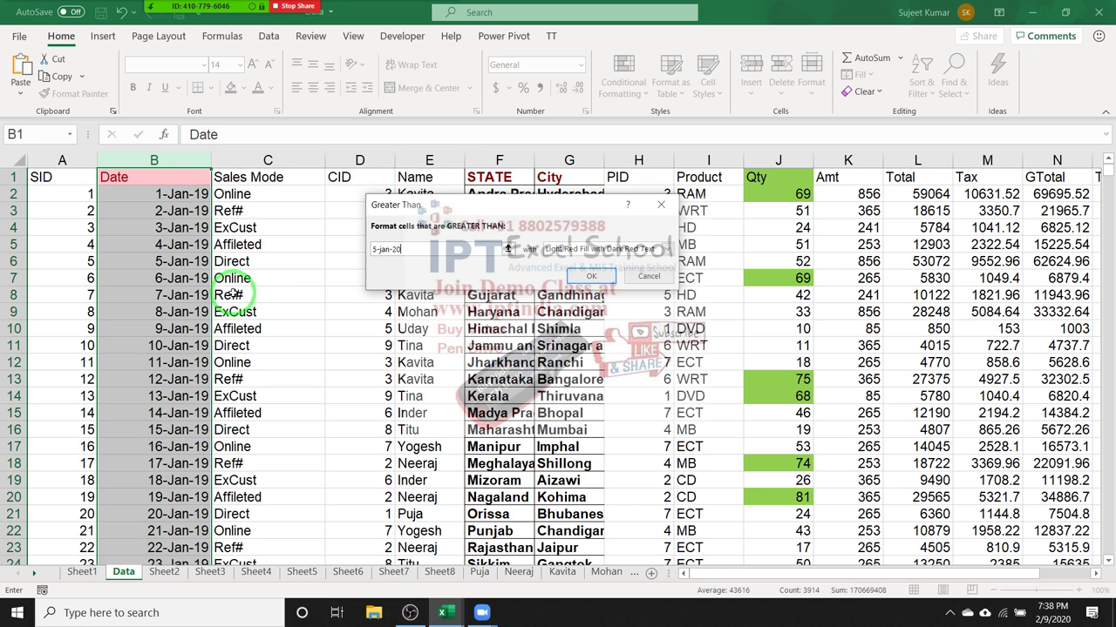
{"action": "key", "text": "BackSpace"}
{"action": "key", "text": "BackSpace"}
{"action": "type", "text": "19"}
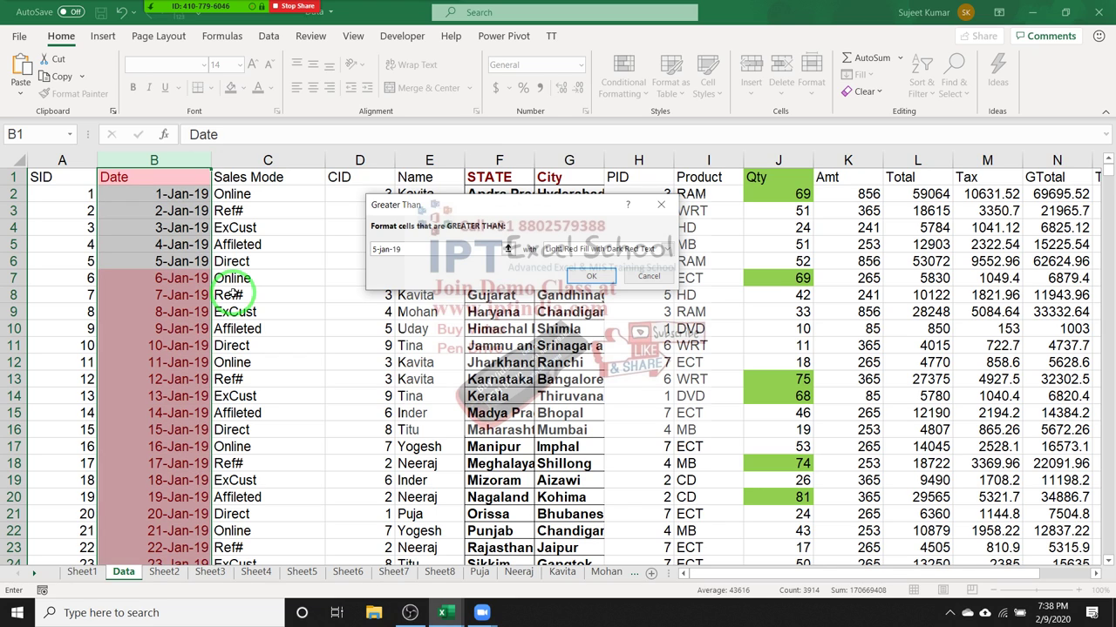
{"action": "key", "text": "Escape"}
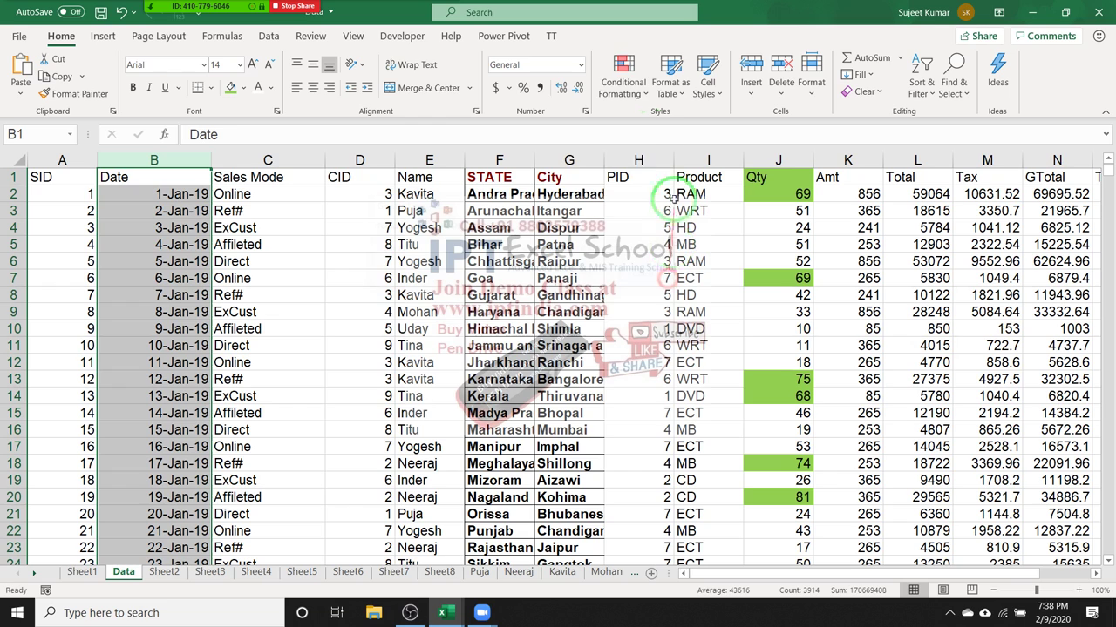
{"action": "left_click", "coordinate": [622, 90]}
{"action": "mouse_move", "coordinate": [688, 123]}
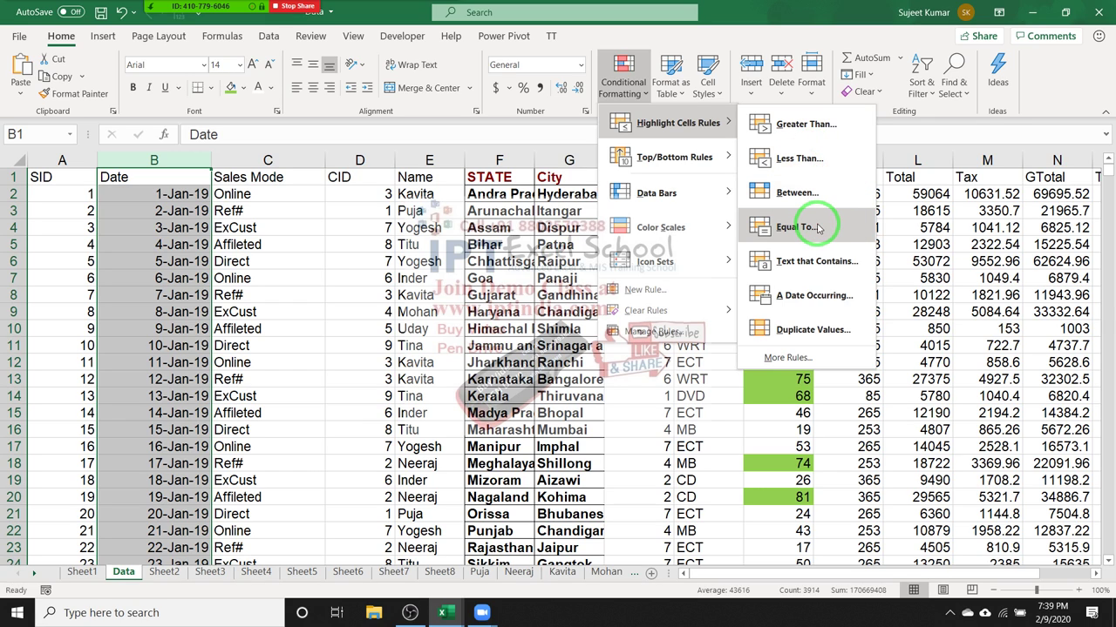
{"action": "left_click", "coordinate": [475, 226]}
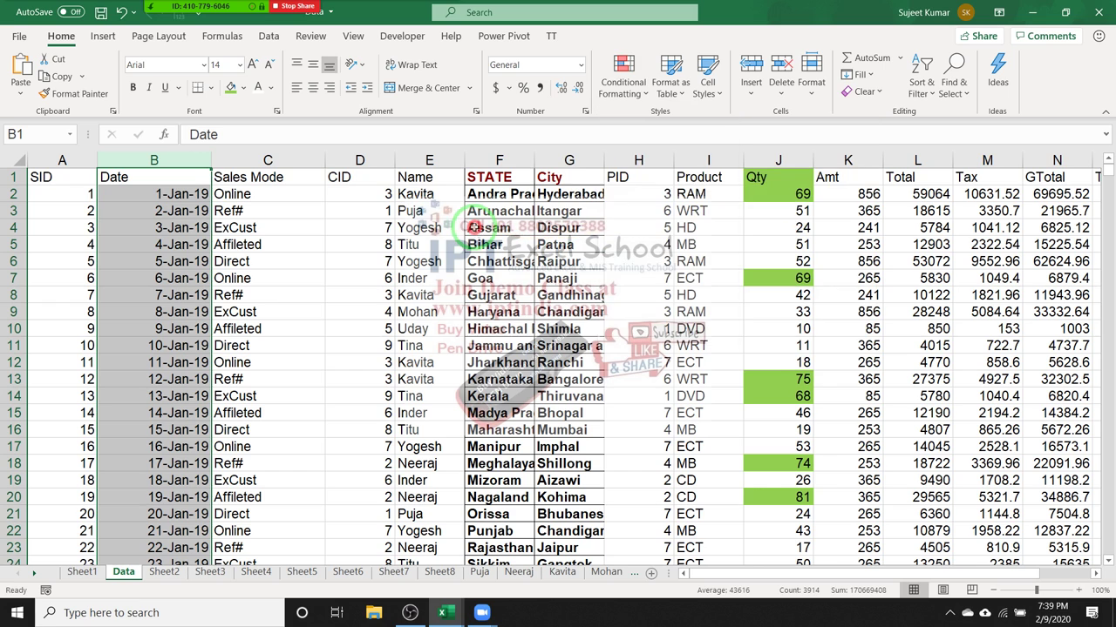
{"action": "left_click", "coordinate": [865, 167]}
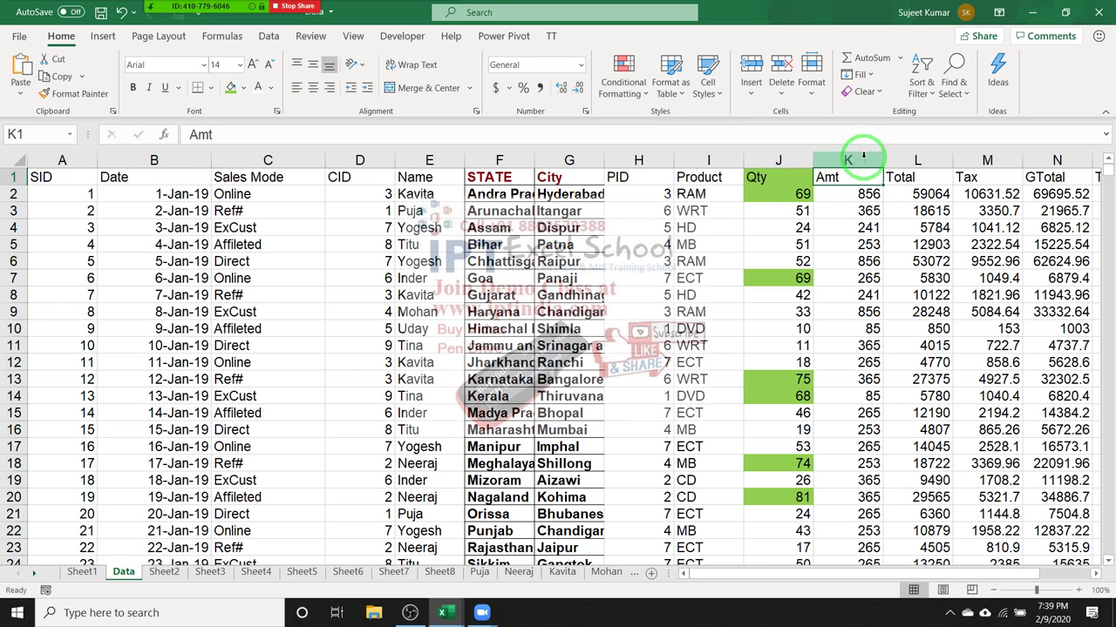
{"action": "left_click", "coordinate": [865, 164]}
{"action": "left_click", "coordinate": [635, 91]}
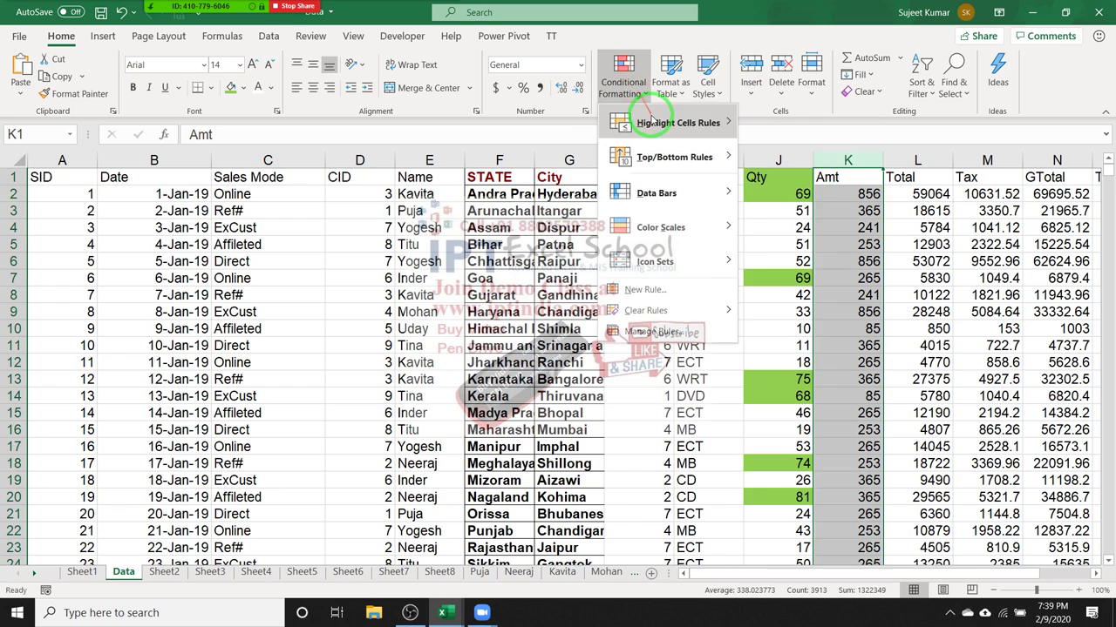
{"action": "left_click", "coordinate": [784, 226]}
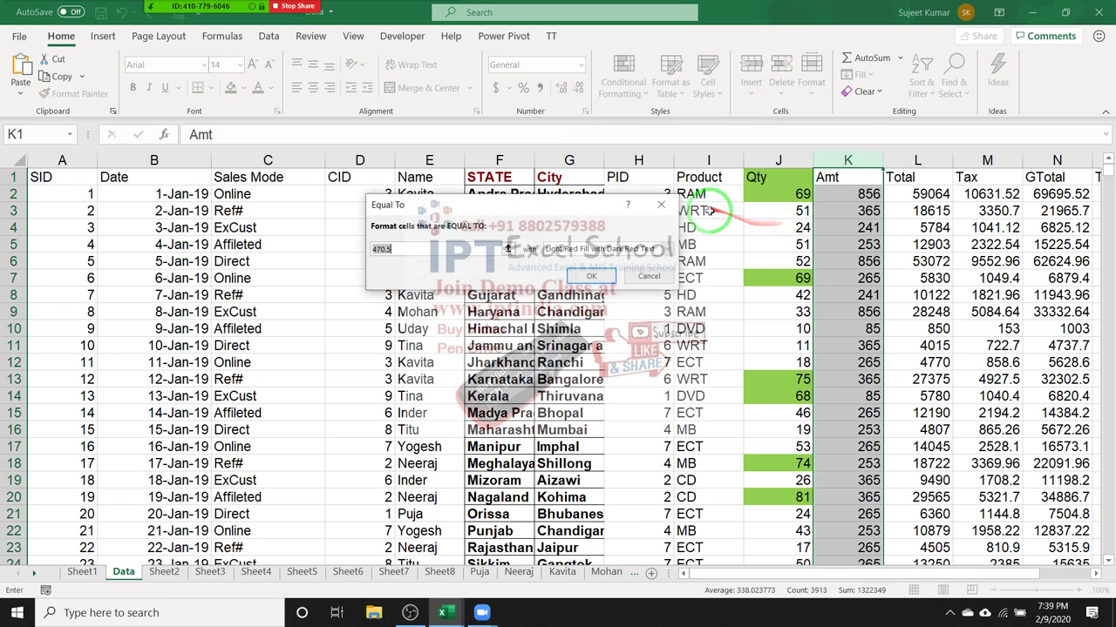
{"action": "type", "text": "241"}
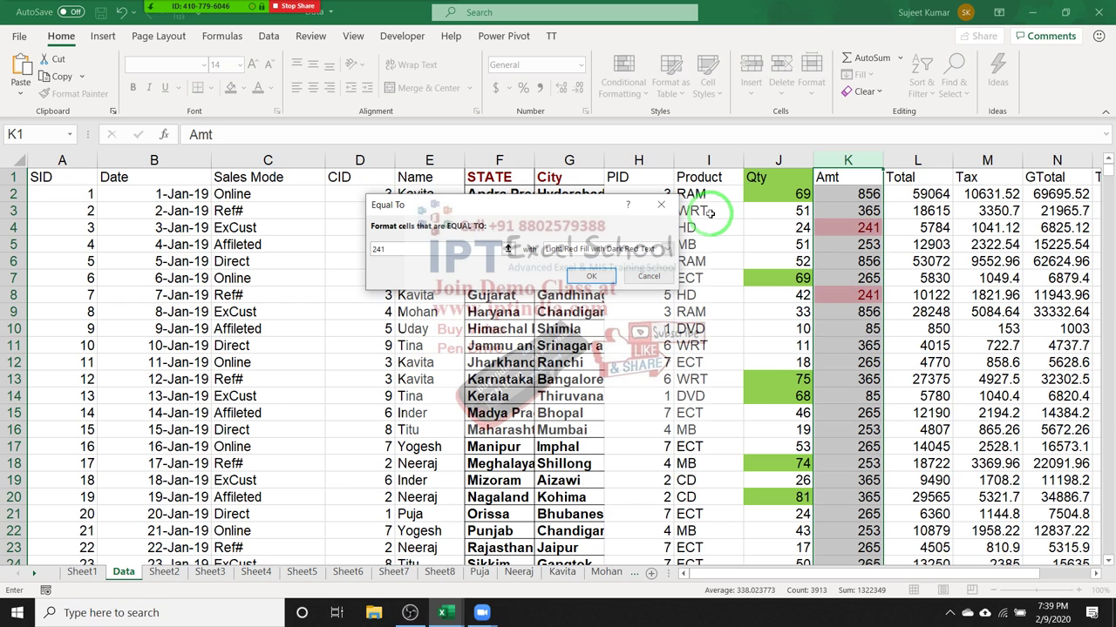
{"action": "left_click", "coordinate": [664, 207]}
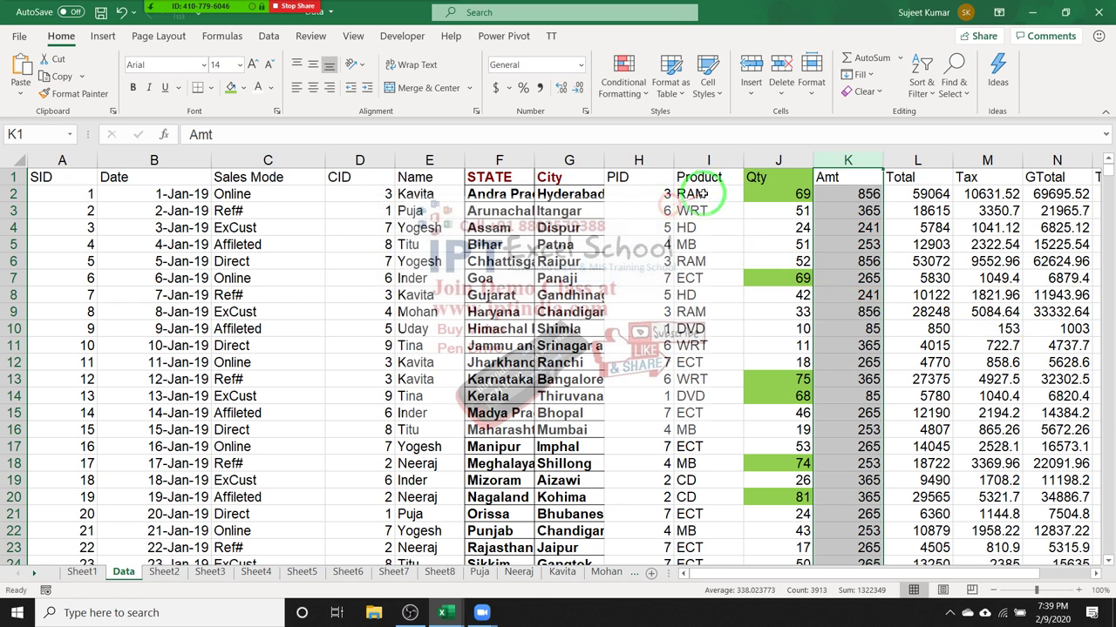
{"action": "left_click", "coordinate": [708, 161]}
{"action": "left_click", "coordinate": [624, 91]}
{"action": "mouse_move", "coordinate": [634, 120]}
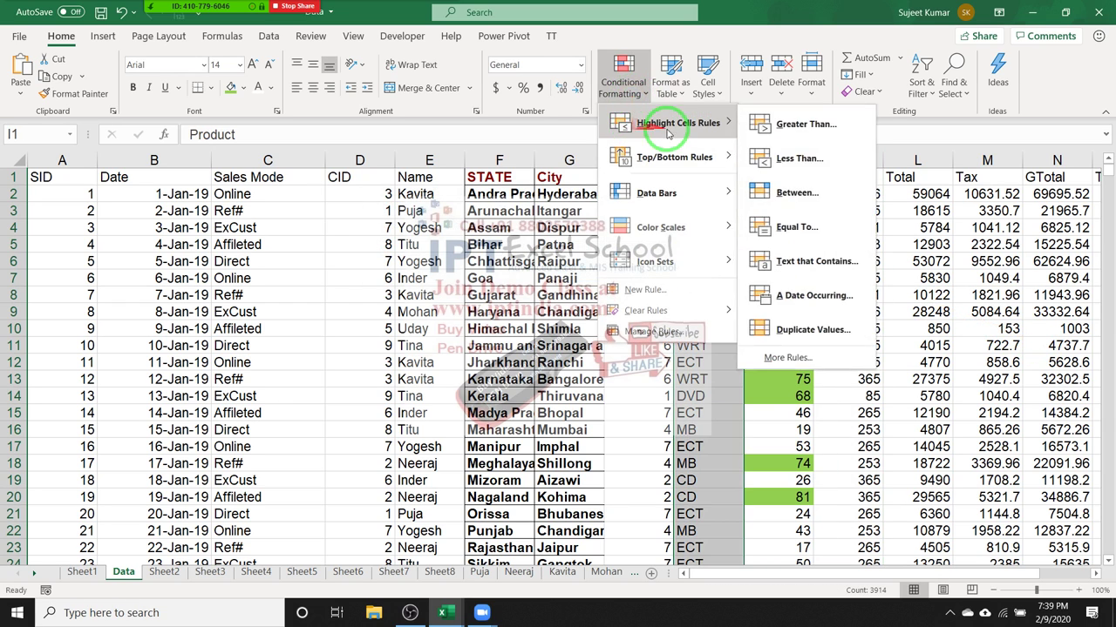
{"action": "left_click", "coordinate": [763, 223]}
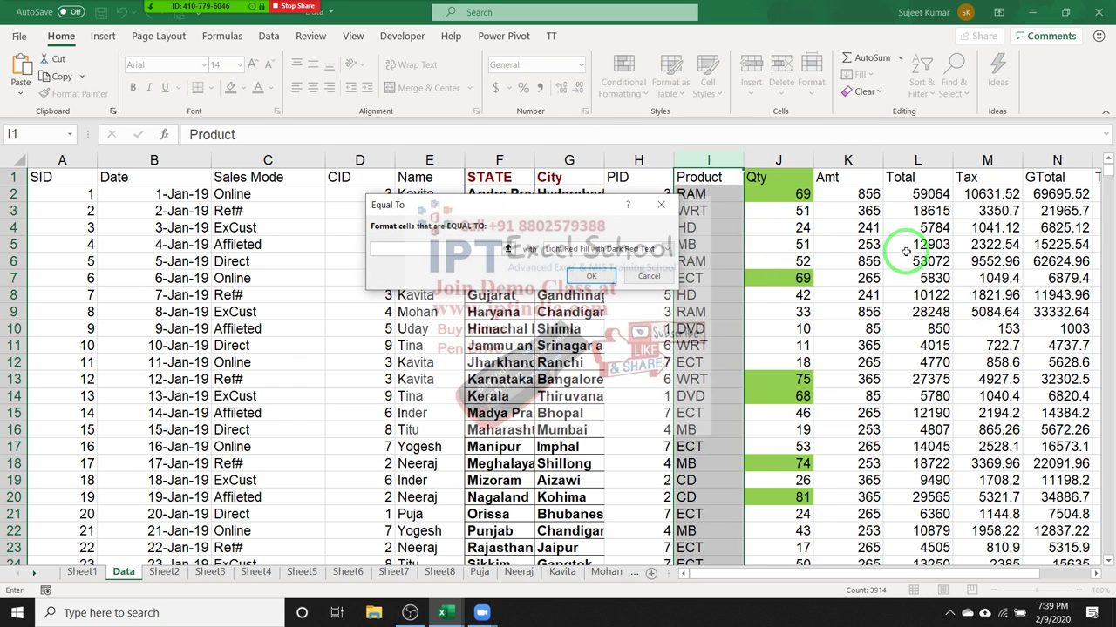
{"action": "type", "text": "HD"}
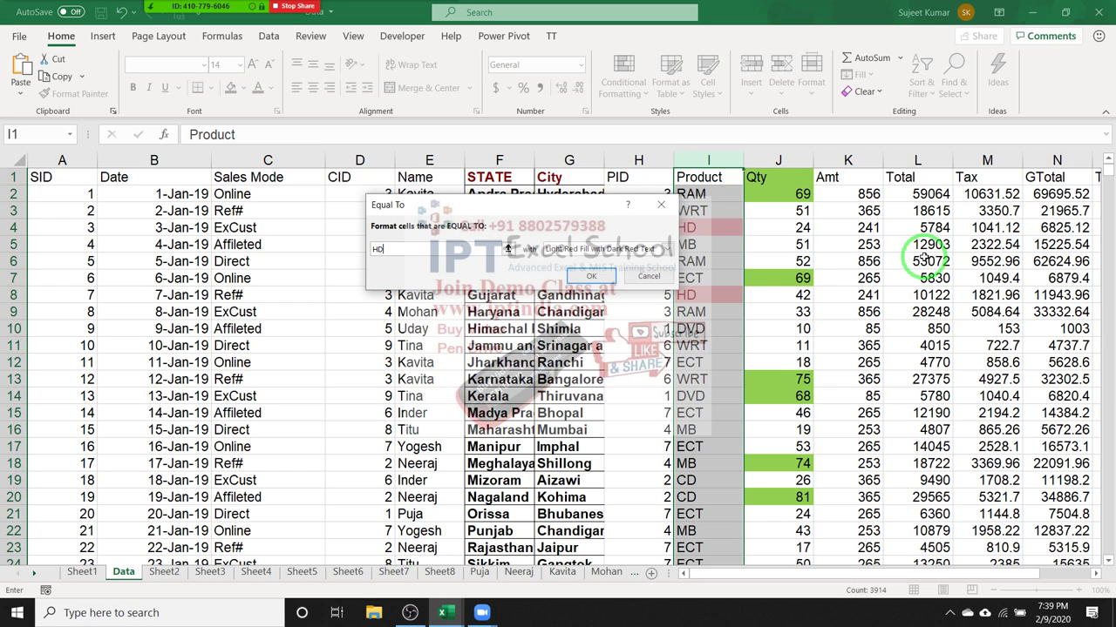
{"action": "left_click", "coordinate": [649, 277]}
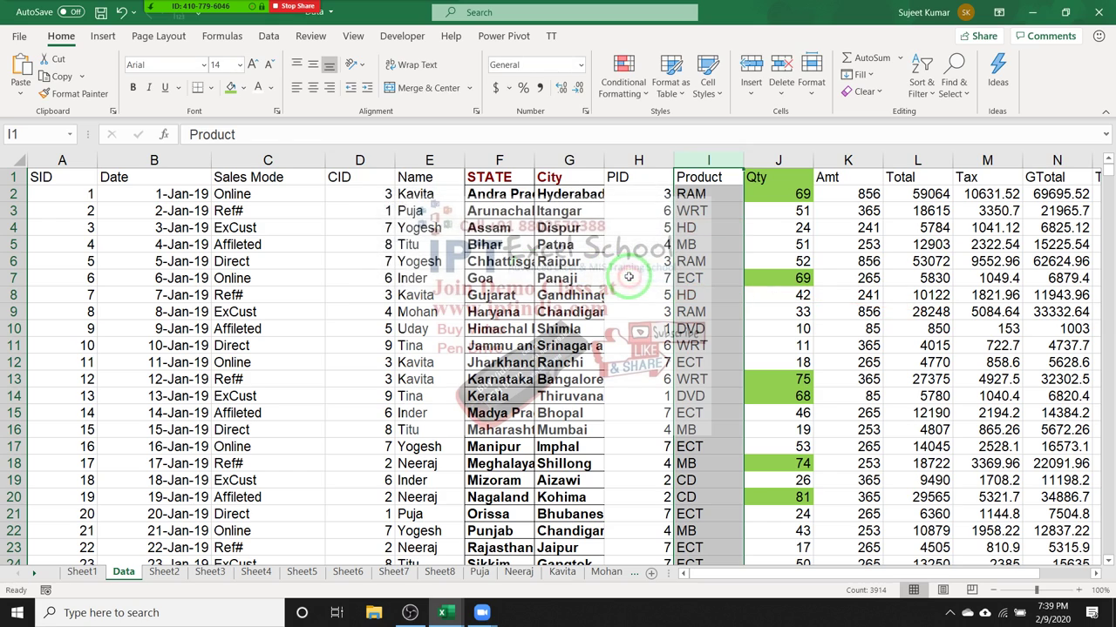
{"action": "left_click", "coordinate": [165, 161]}
{"action": "left_click", "coordinate": [624, 76]}
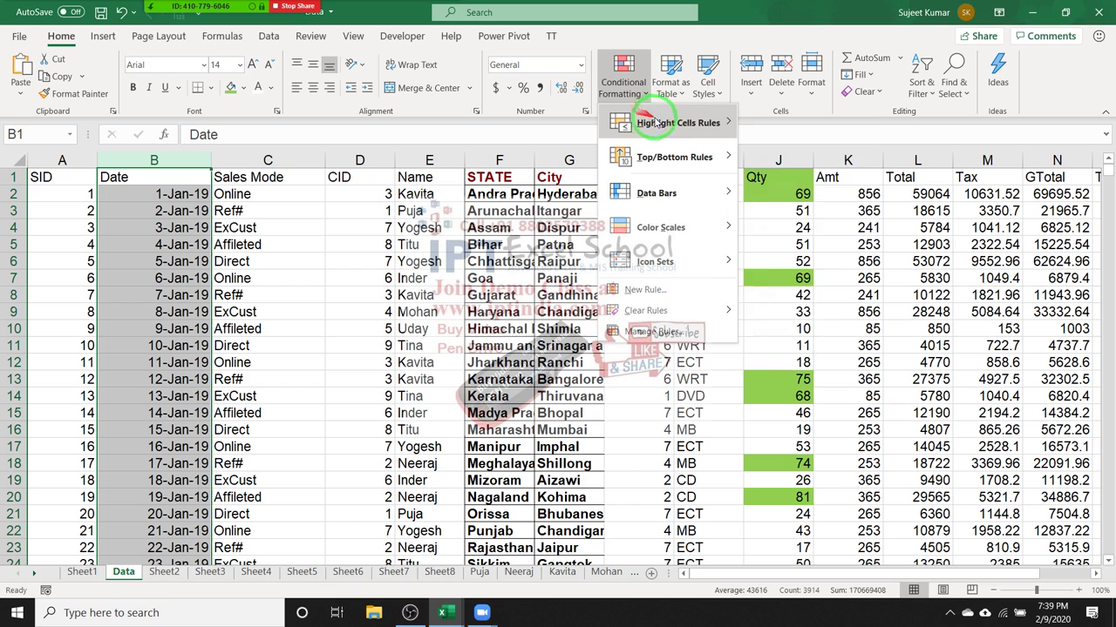
{"action": "mouse_move", "coordinate": [655, 122]}
{"action": "left_click", "coordinate": [785, 250]}
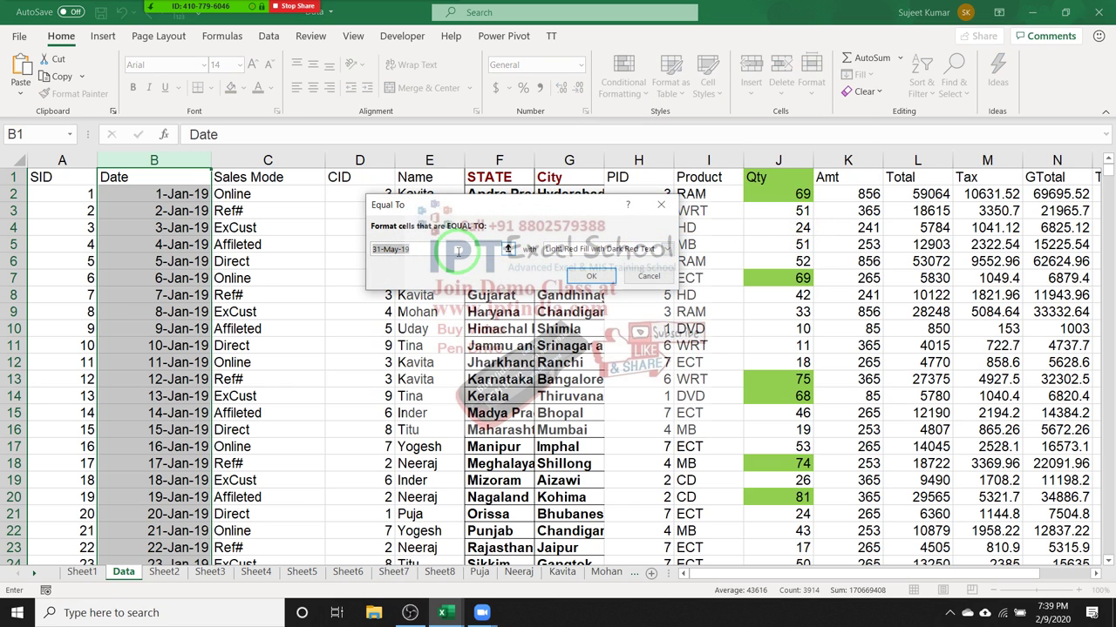
{"action": "left_click", "coordinate": [648, 275]}
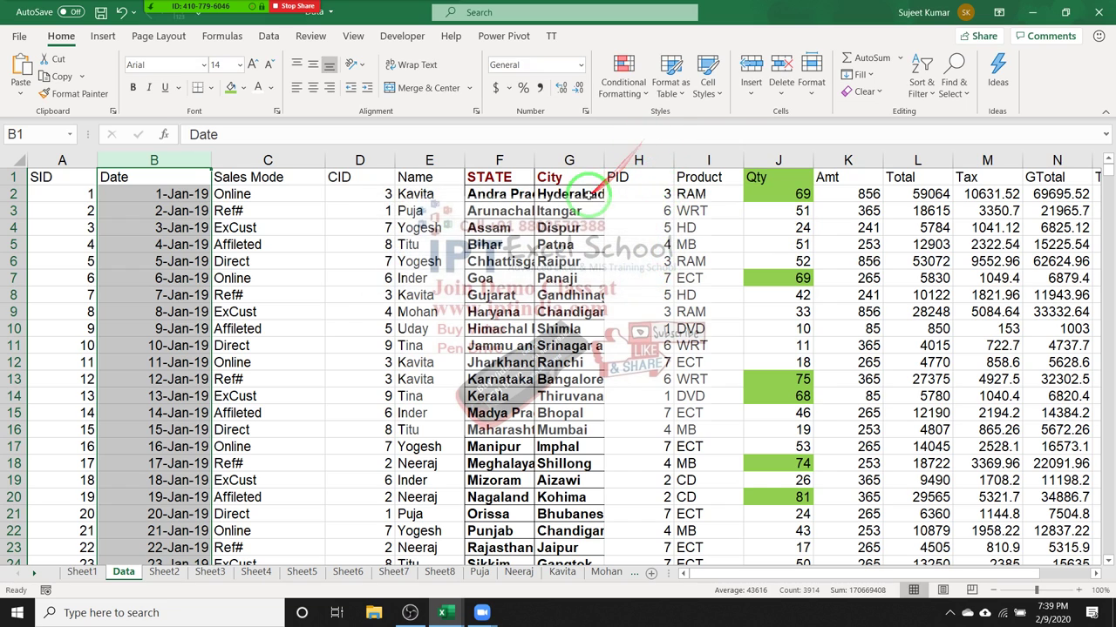
Replace Goa in F7 with 'delhi' and Himachal Pradesh in F10 with 'New Delhi', then select column F.
{"action": "left_click", "coordinate": [485, 277]}
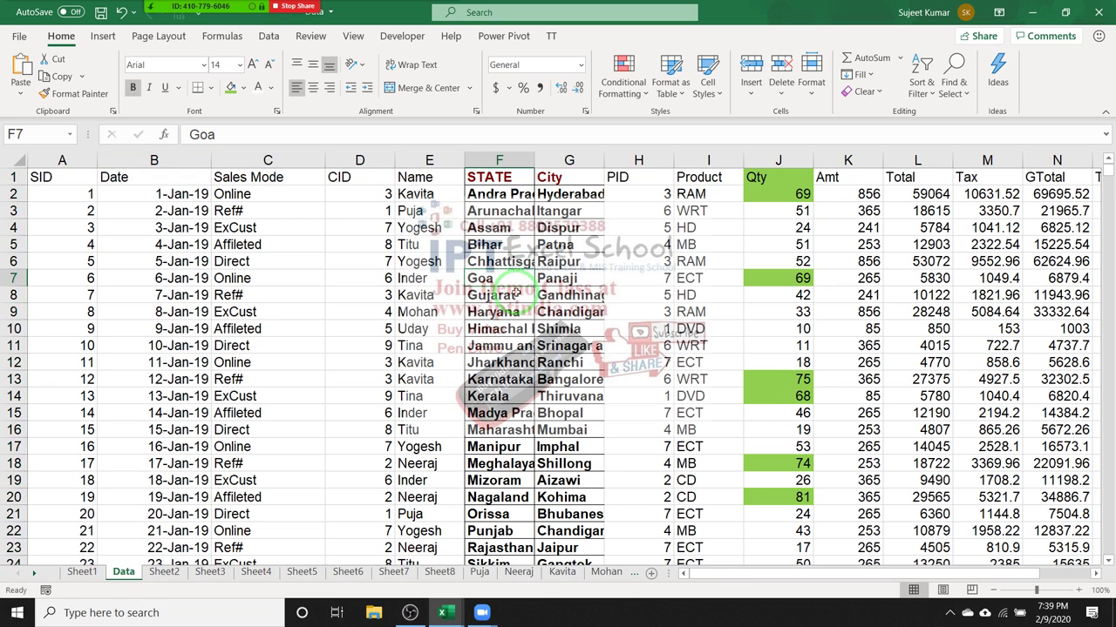
{"action": "type", "text": "delhi"}
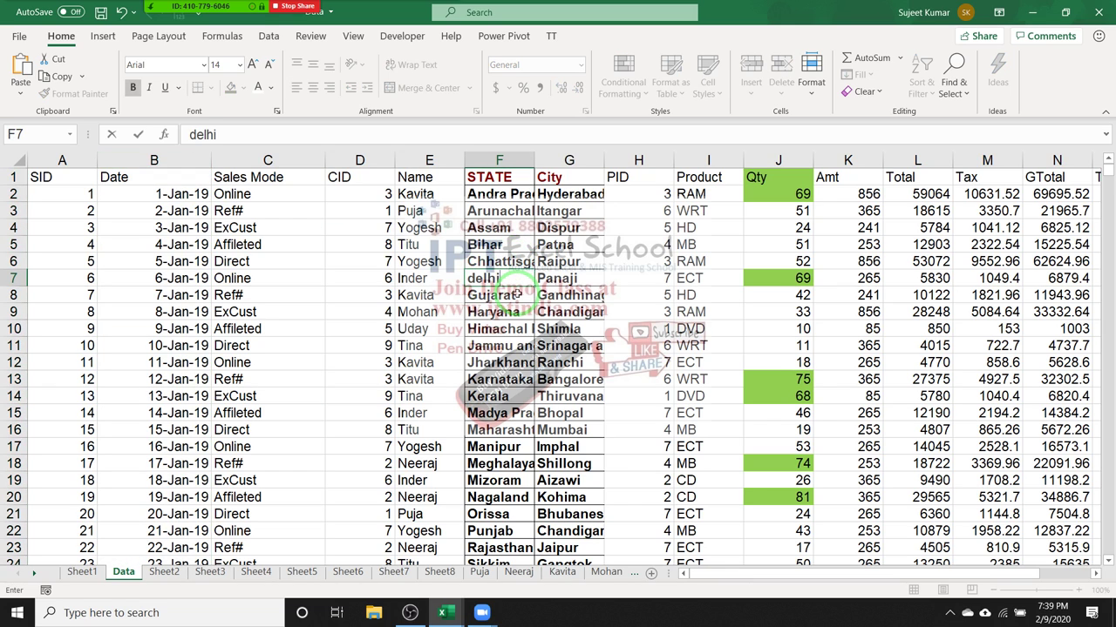
{"action": "key", "text": "Return"}
{"action": "key", "text": "Down"}
{"action": "key", "text": "Down"}
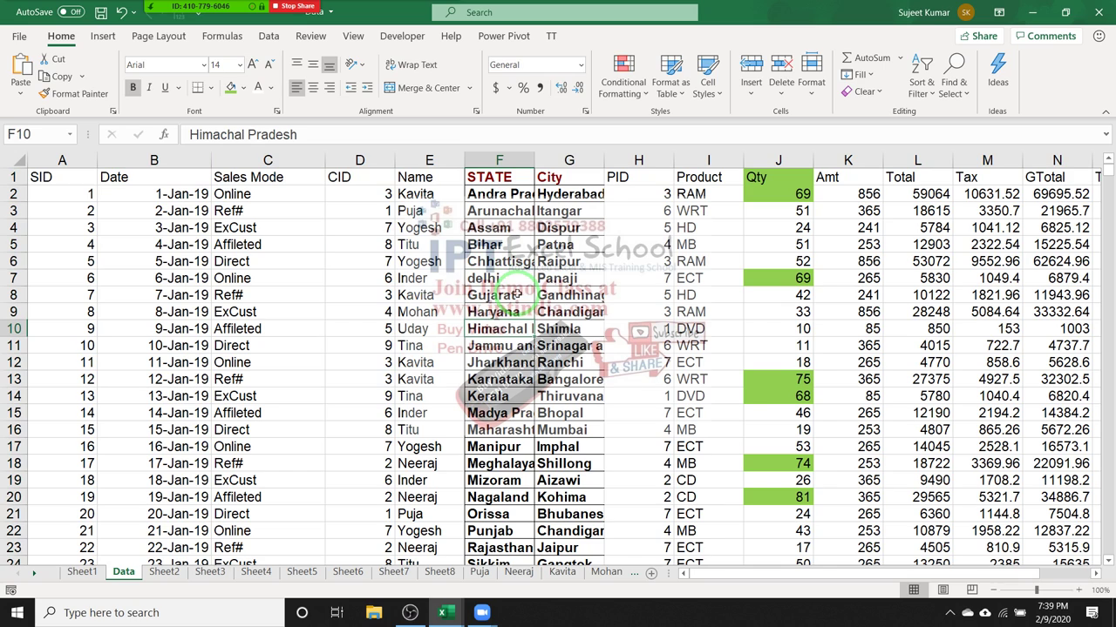
{"action": "type", "text": "New Del"}
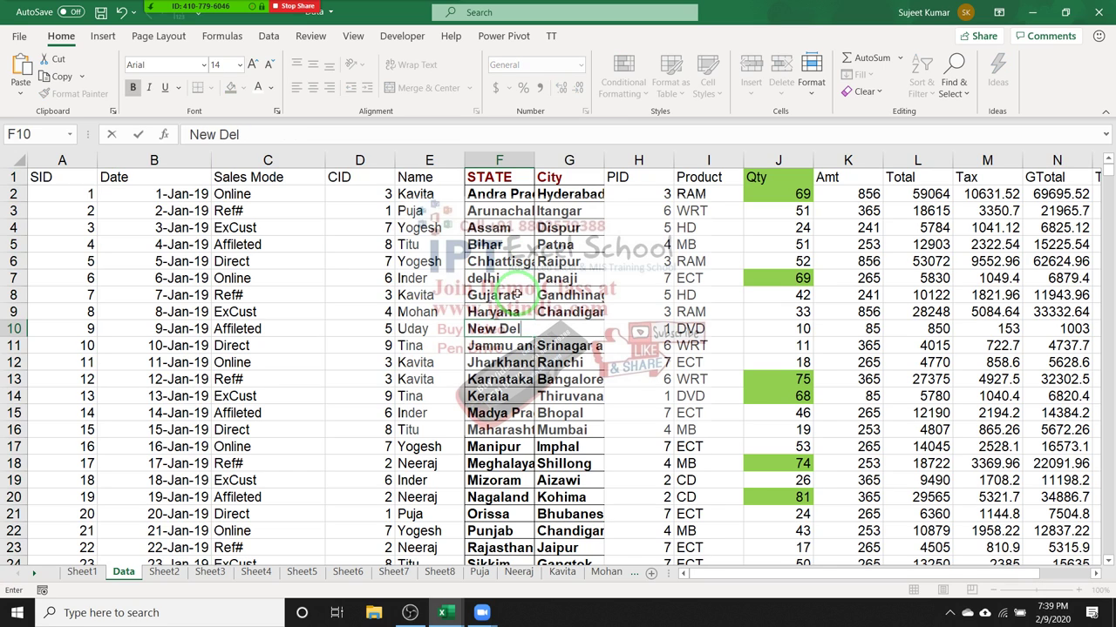
{"action": "type", "text": "hi"}
{"action": "key", "text": "Return"}
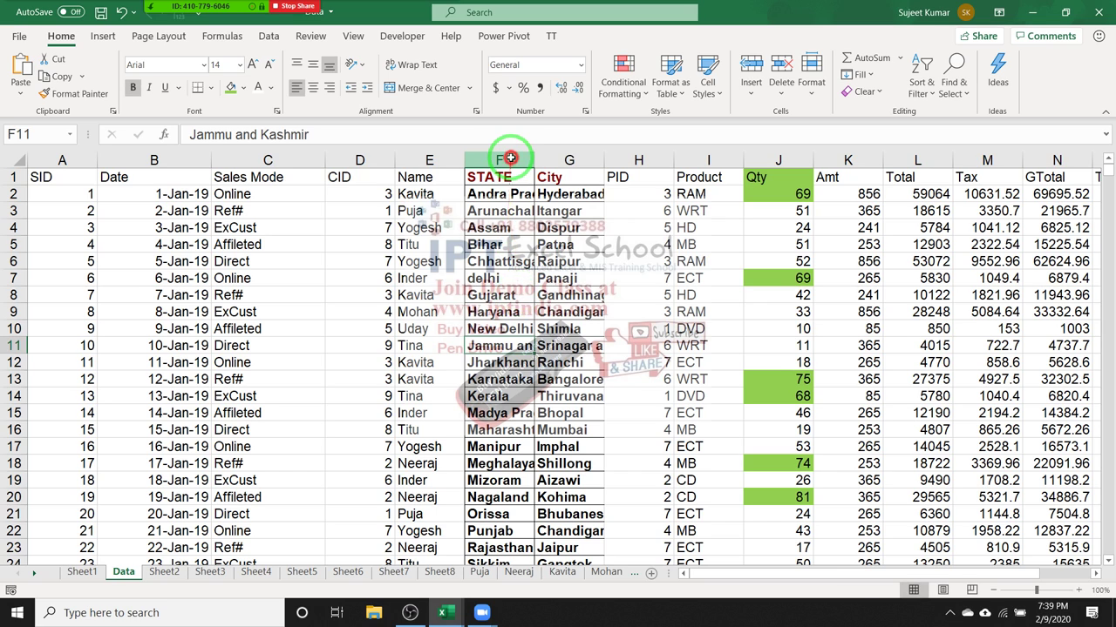
{"action": "left_click", "coordinate": [510, 158]}
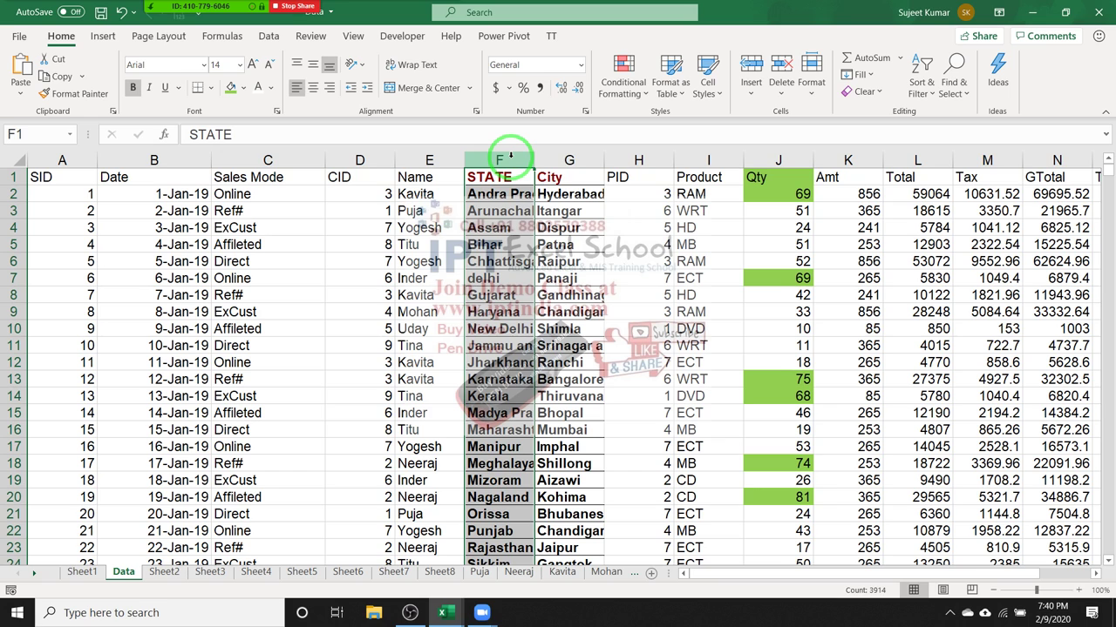
{"action": "left_click", "coordinate": [623, 74]}
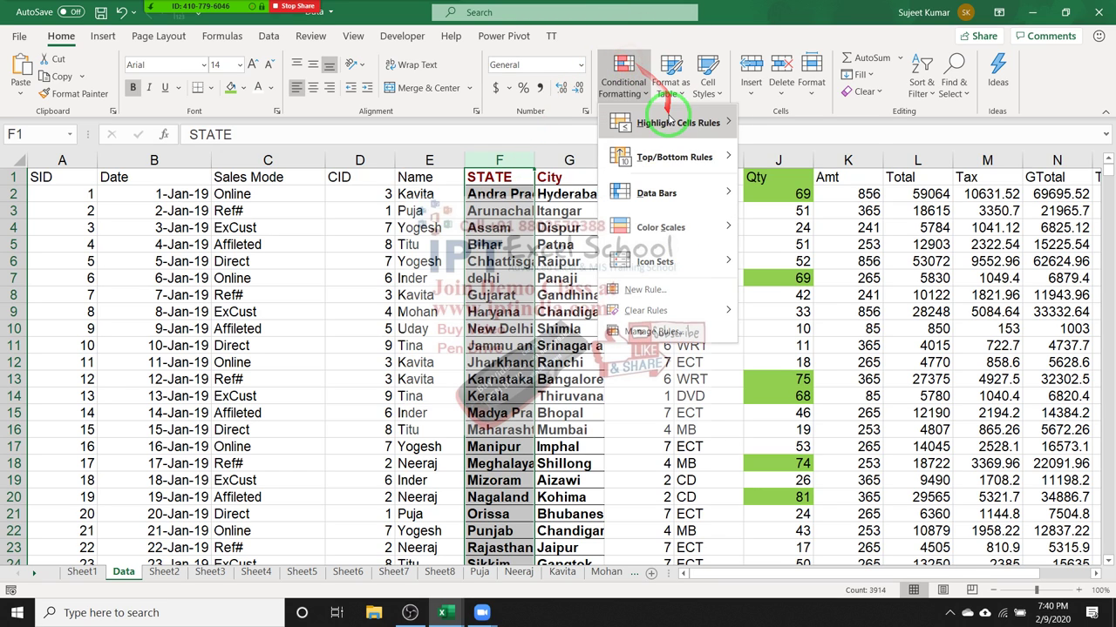
{"action": "mouse_move", "coordinate": [713, 127]}
{"action": "left_click", "coordinate": [803, 230]}
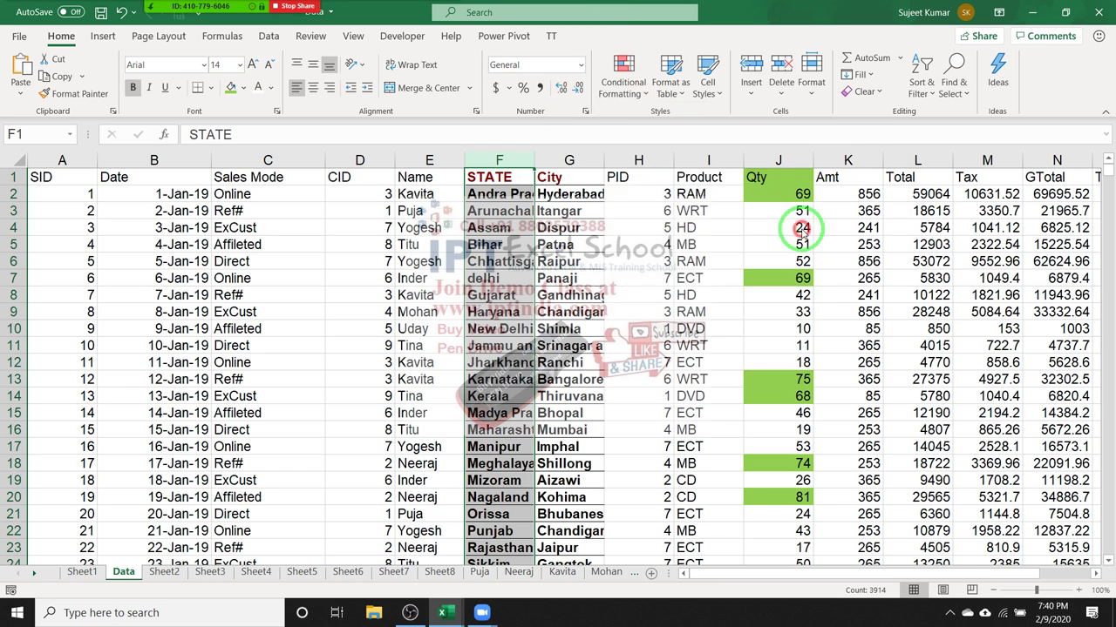
{"action": "type", "text": "delh"}
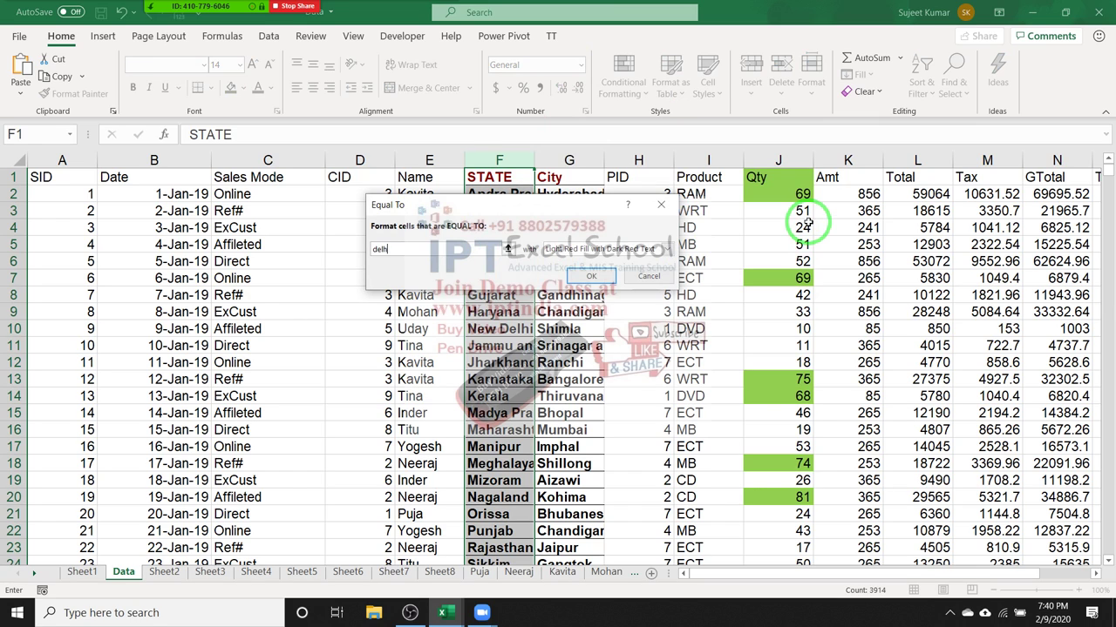
{"action": "type", "text": "i"}
{"action": "left_click_drag", "start_coordinate": [575, 206], "coordinate": [824, 204]}
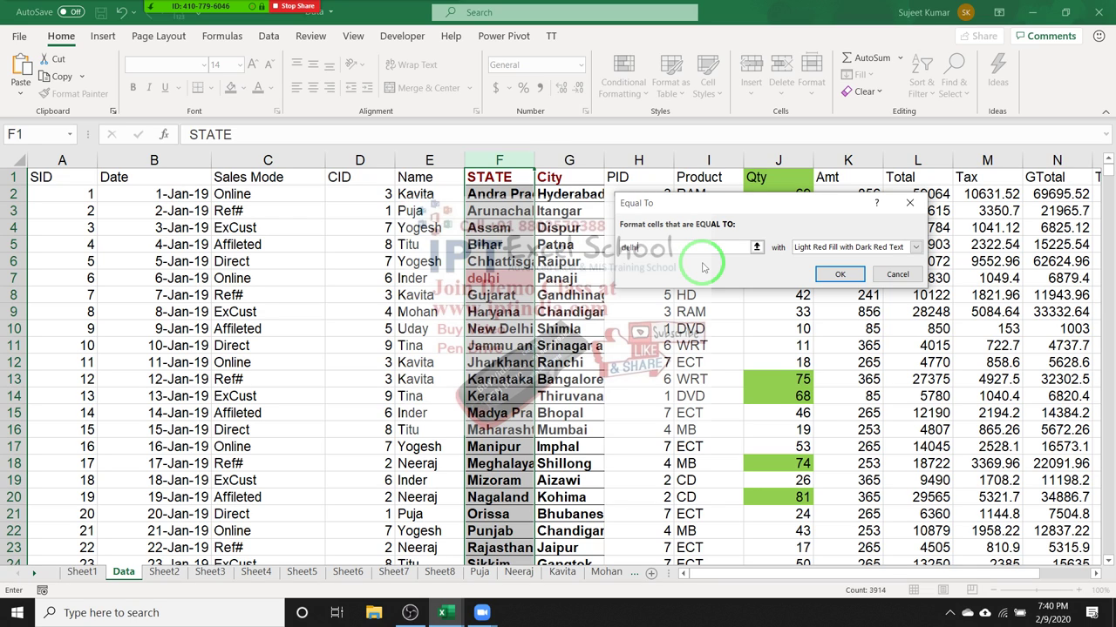
{"action": "key", "text": "BackSpace"}
{"action": "key", "text": "BackSpace"}
{"action": "key", "text": "BackSpace"}
{"action": "key", "text": "BackSpace"}
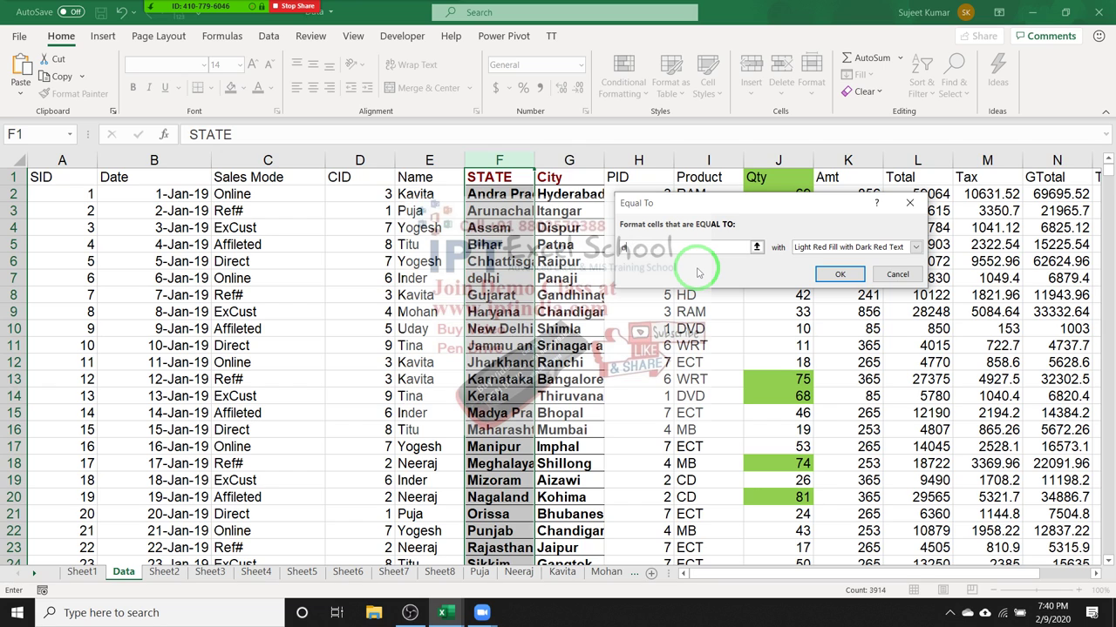
{"action": "key", "text": "BackSpace"}
{"action": "type", "text": "New"}
{"action": "key", "text": "Escape"}
{"action": "left_click", "coordinate": [624, 78]}
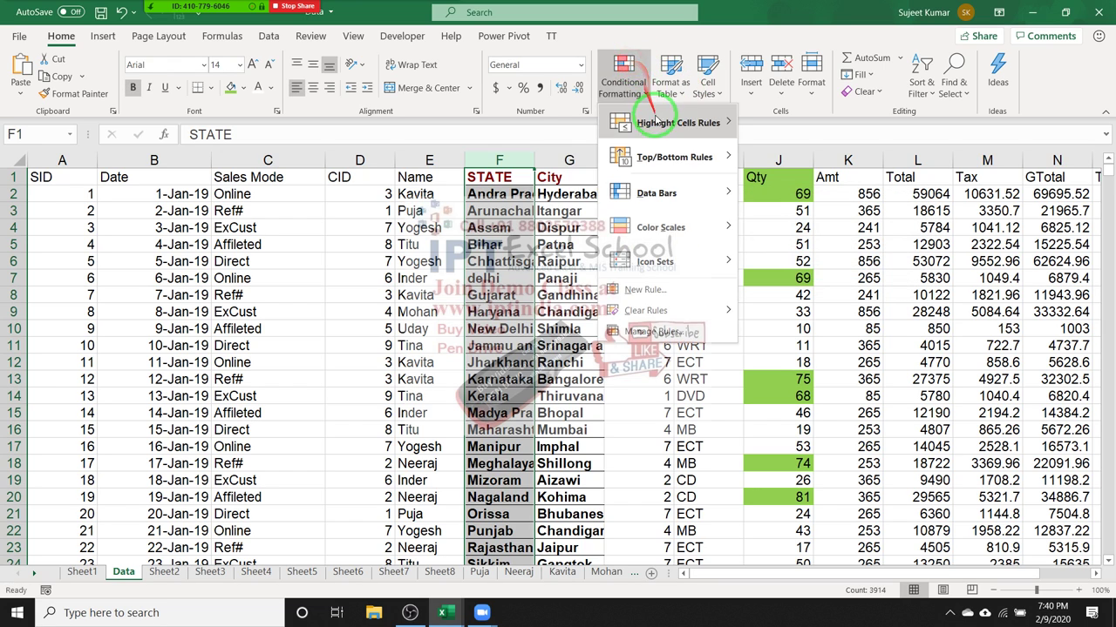
{"action": "mouse_move", "coordinate": [655, 119]}
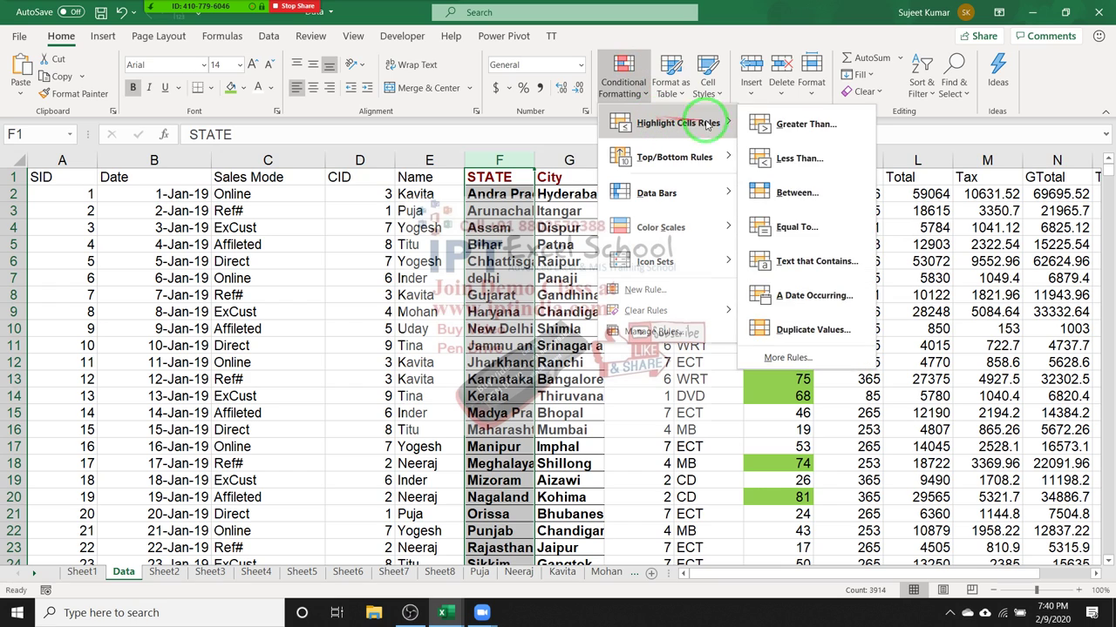
{"action": "left_click", "coordinate": [794, 266]}
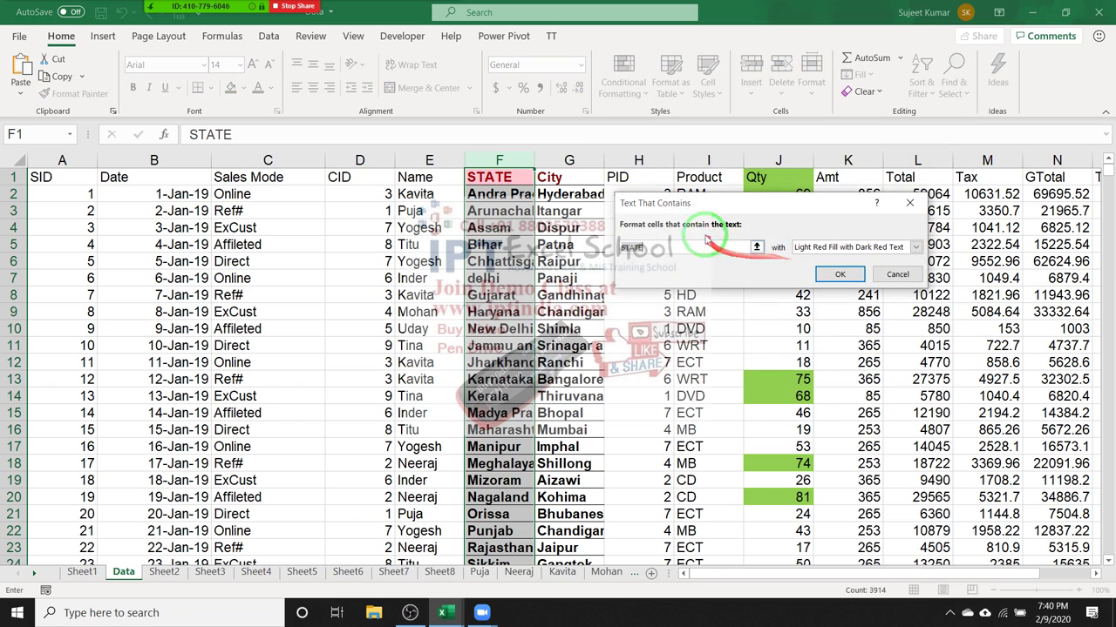
{"action": "type", "text": "Delhi"}
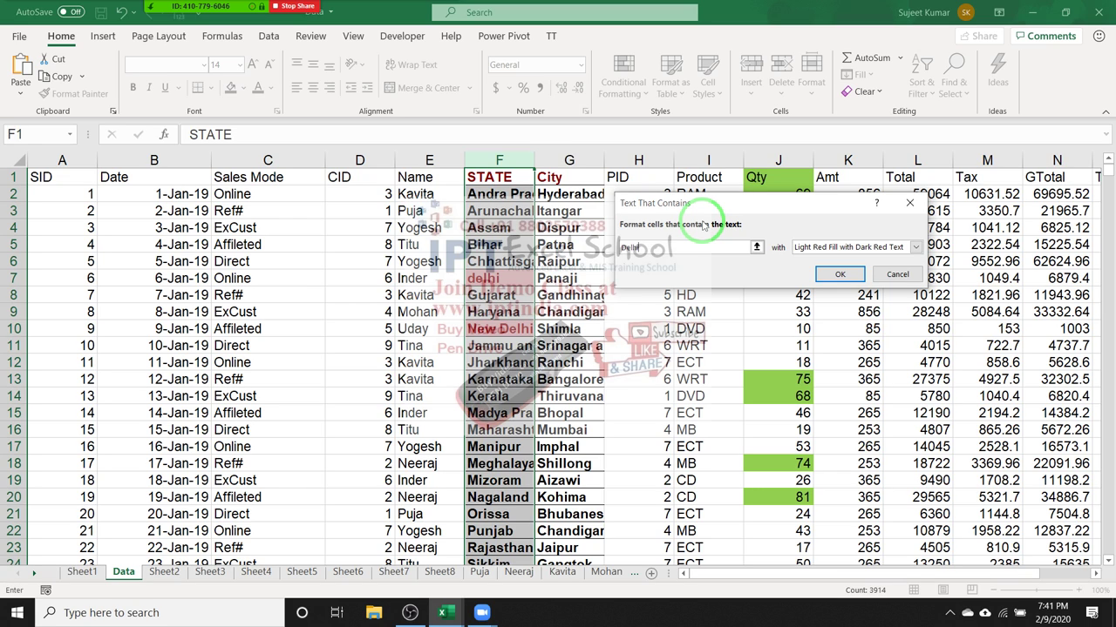
{"action": "key", "text": "Escape"}
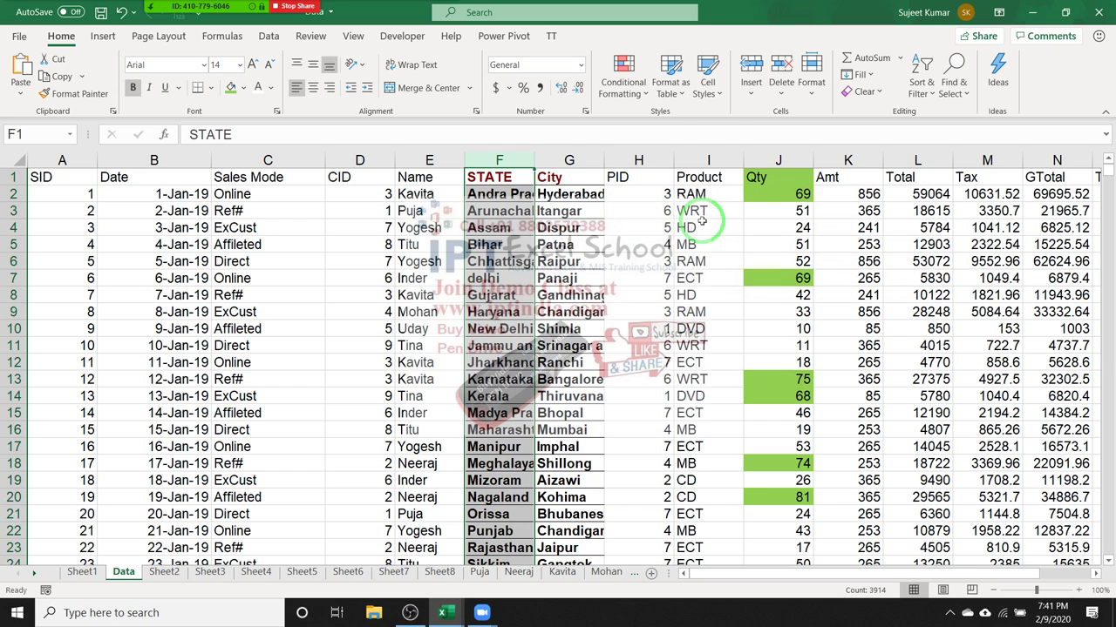
{"action": "left_click", "coordinate": [633, 89]}
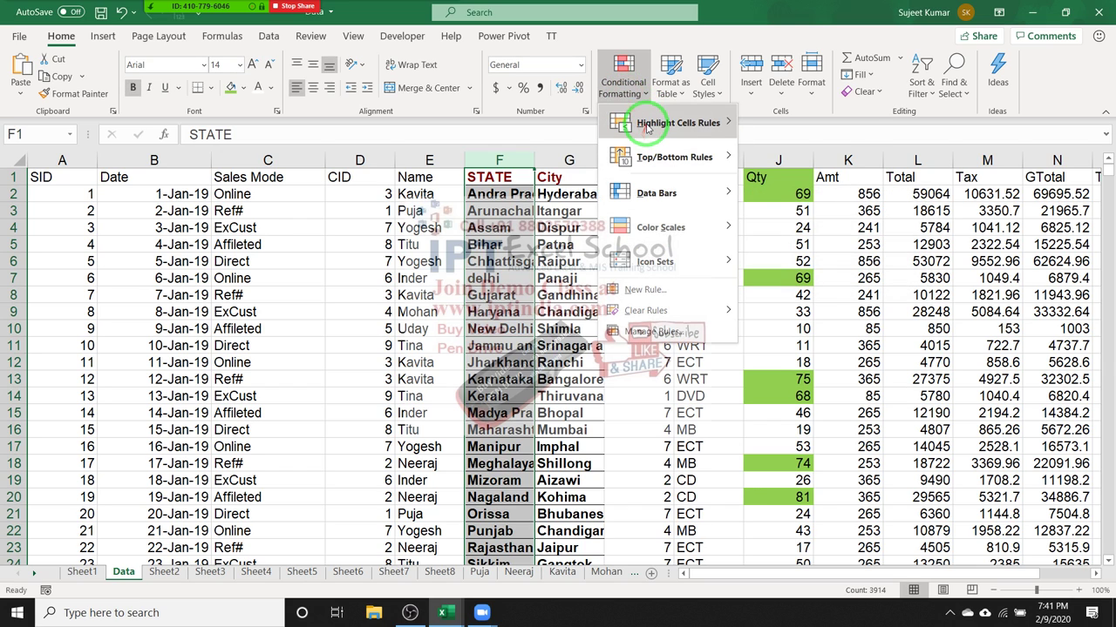
{"action": "mouse_move", "coordinate": [650, 126]}
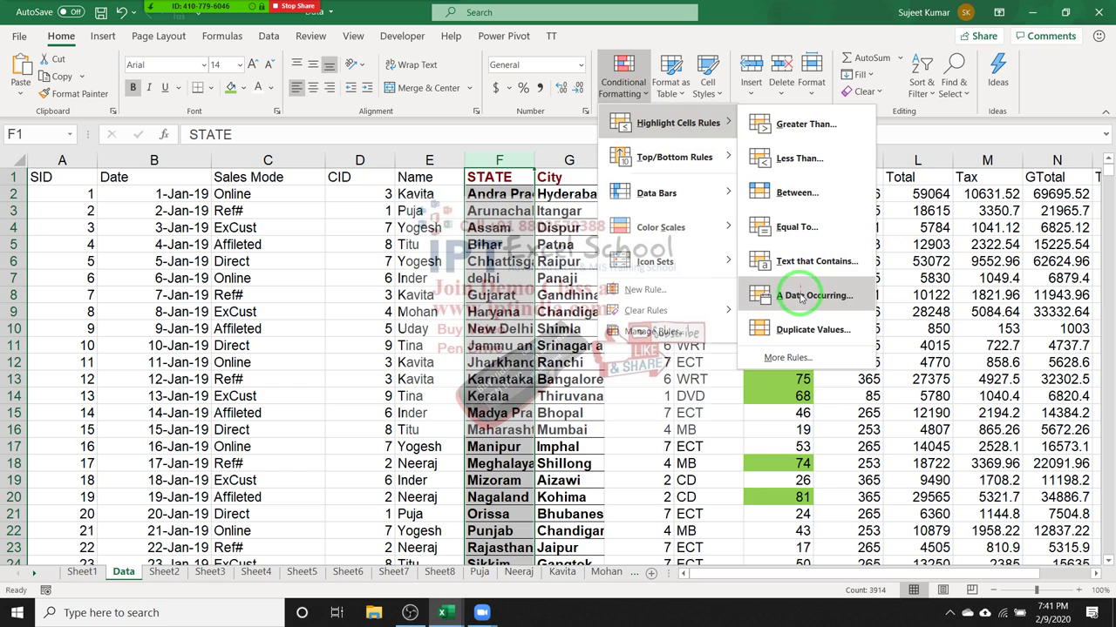
{"action": "key", "text": "Escape"}
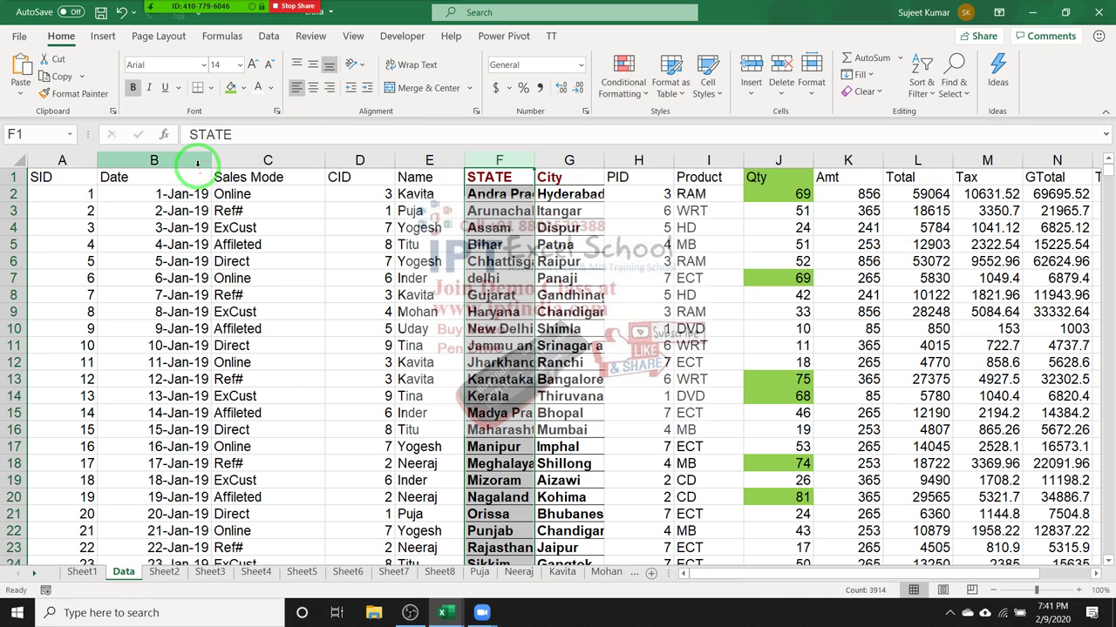
Select the Date column and browse the Conditional Formatting options without choosing any.
{"action": "left_click", "coordinate": [198, 163]}
{"action": "left_click", "coordinate": [622, 78]}
{"action": "mouse_move", "coordinate": [685, 126]}
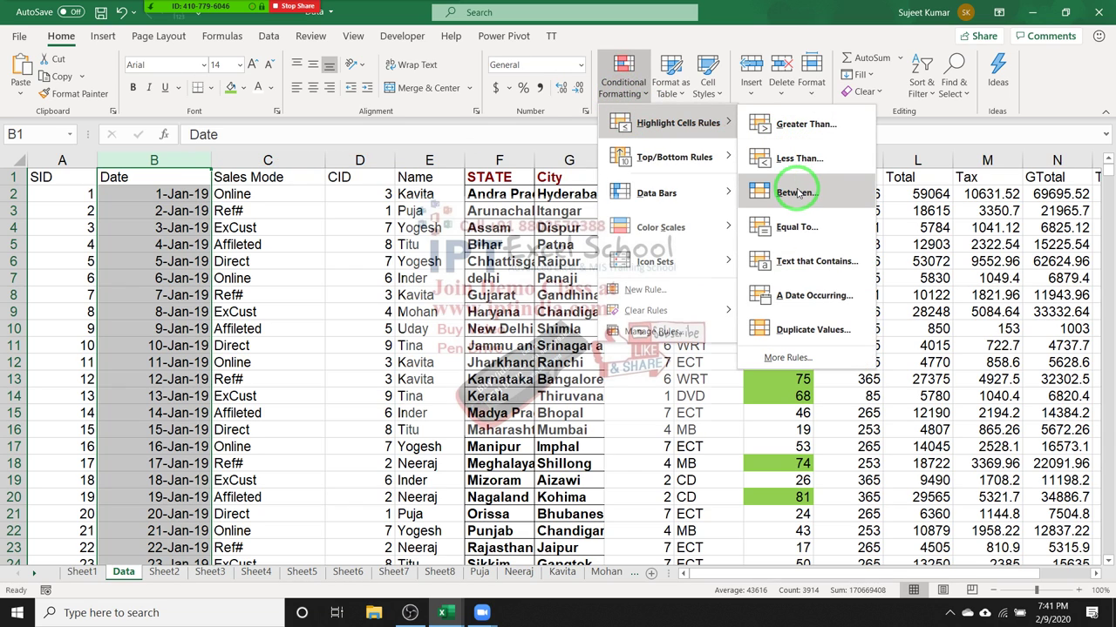
{"action": "left_click", "coordinate": [246, 210]}
Enter 2/1/2020 in B2 and fill the daily date series down column B.
{"action": "left_click", "coordinate": [188, 211]}
{"action": "left_click", "coordinate": [193, 195]}
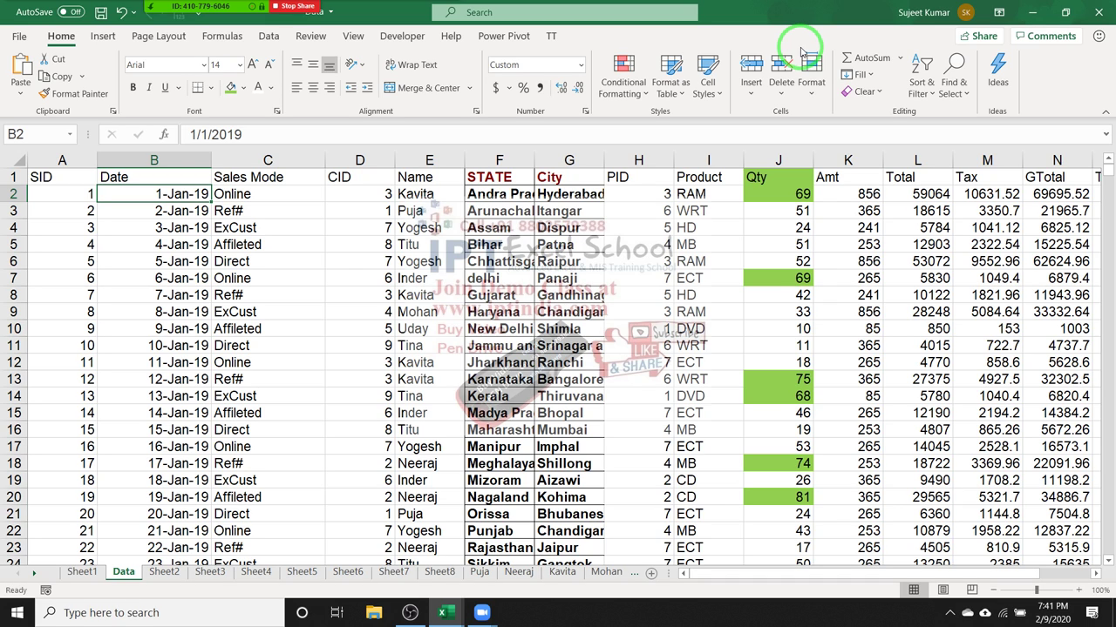
{"action": "type", "text": "2/1/2020"}
{"action": "key", "text": "Return"}
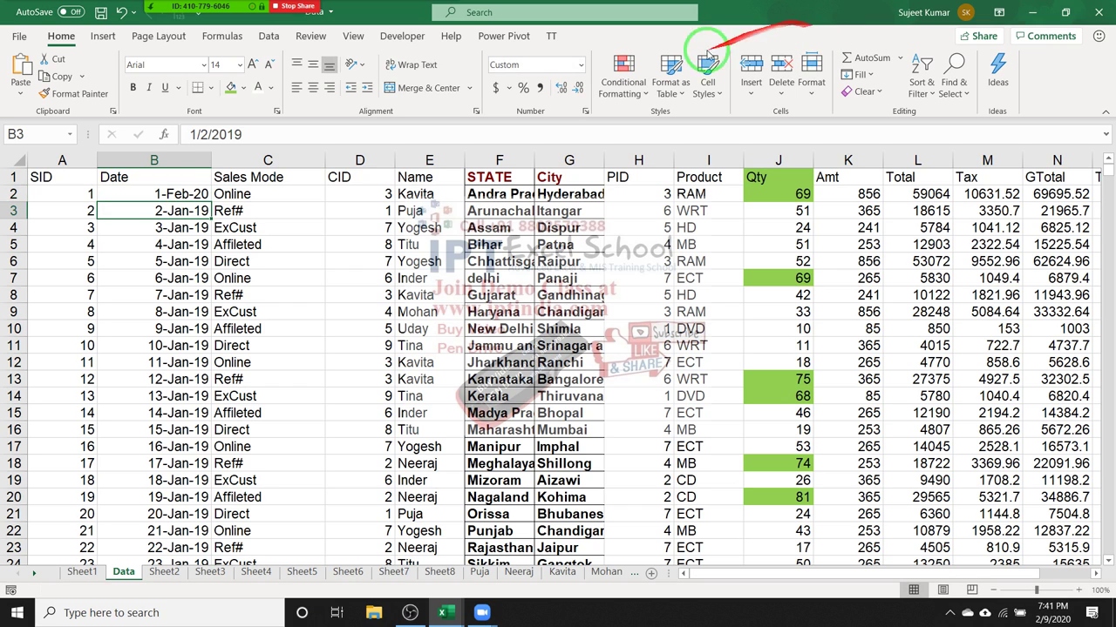
{"action": "left_click", "coordinate": [194, 197]}
{"action": "double_click", "coordinate": [210, 203]}
{"action": "left_click", "coordinate": [194, 165]}
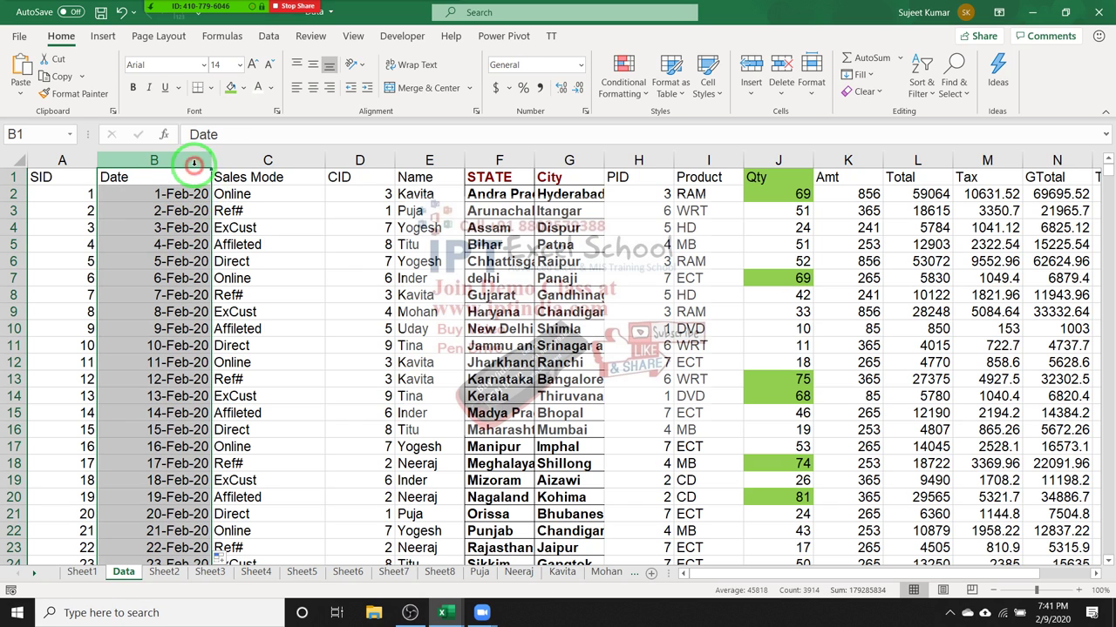
{"action": "left_click", "coordinate": [623, 77]}
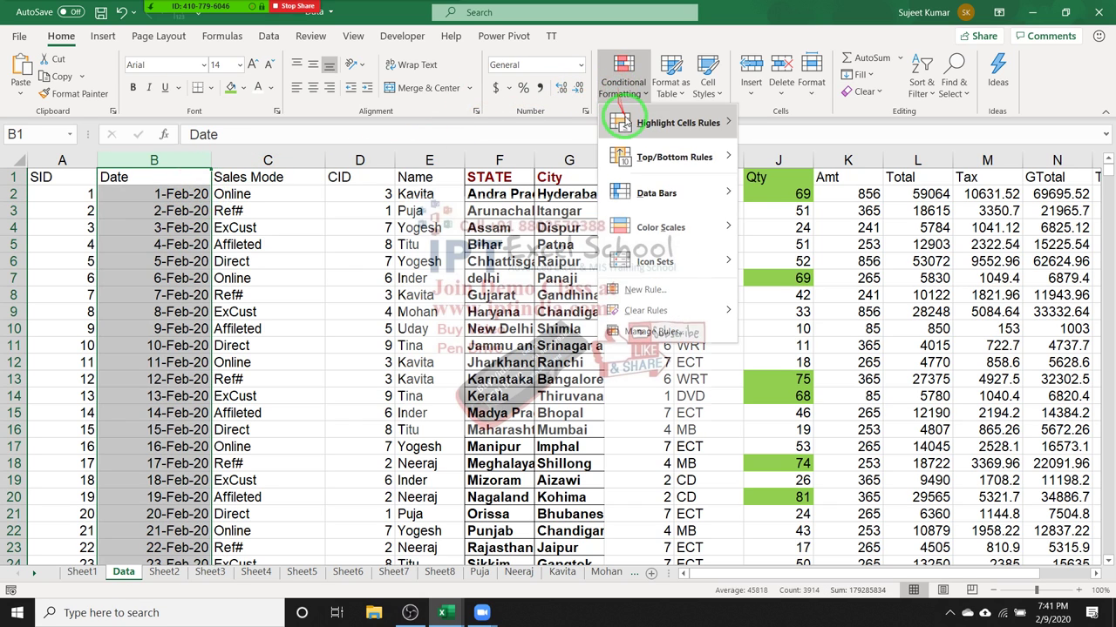
{"action": "mouse_move", "coordinate": [632, 123]}
{"action": "left_click", "coordinate": [796, 221]}
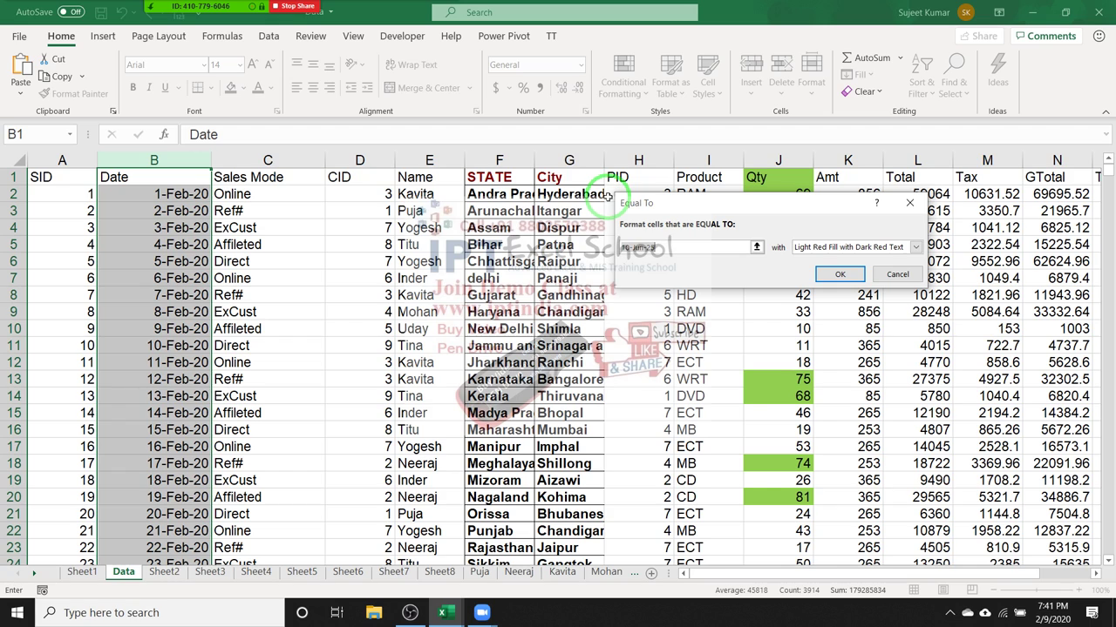
{"action": "type", "text": "s"}
{"action": "key", "text": "BackSpace"}
{"action": "type", "text": "2"}
{"action": "type", "text": "/9"}
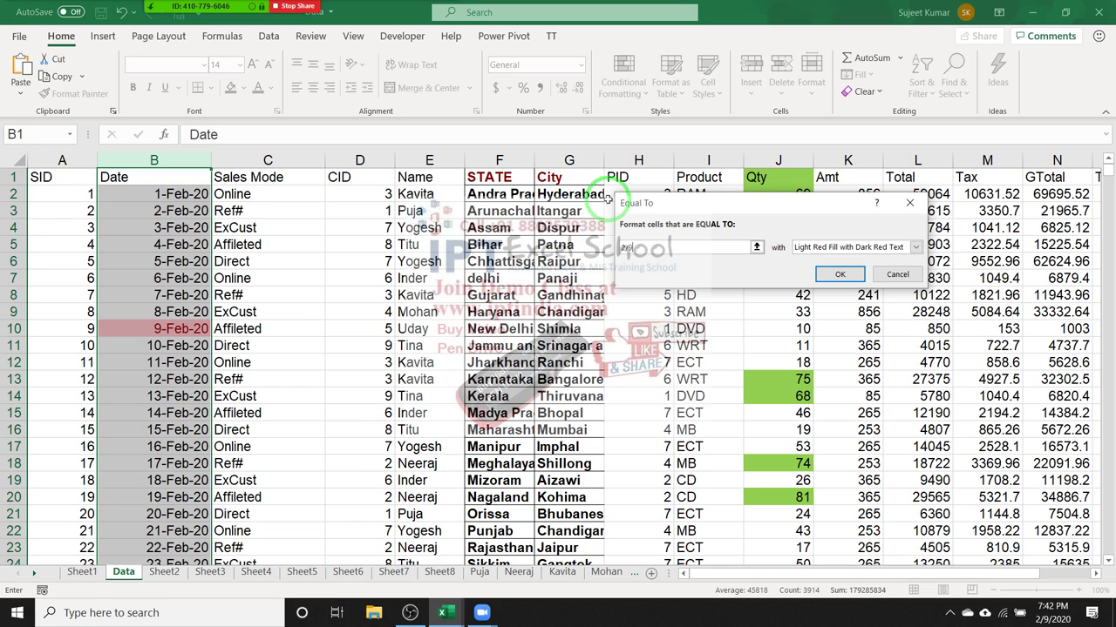
{"action": "key", "text": "Escape"}
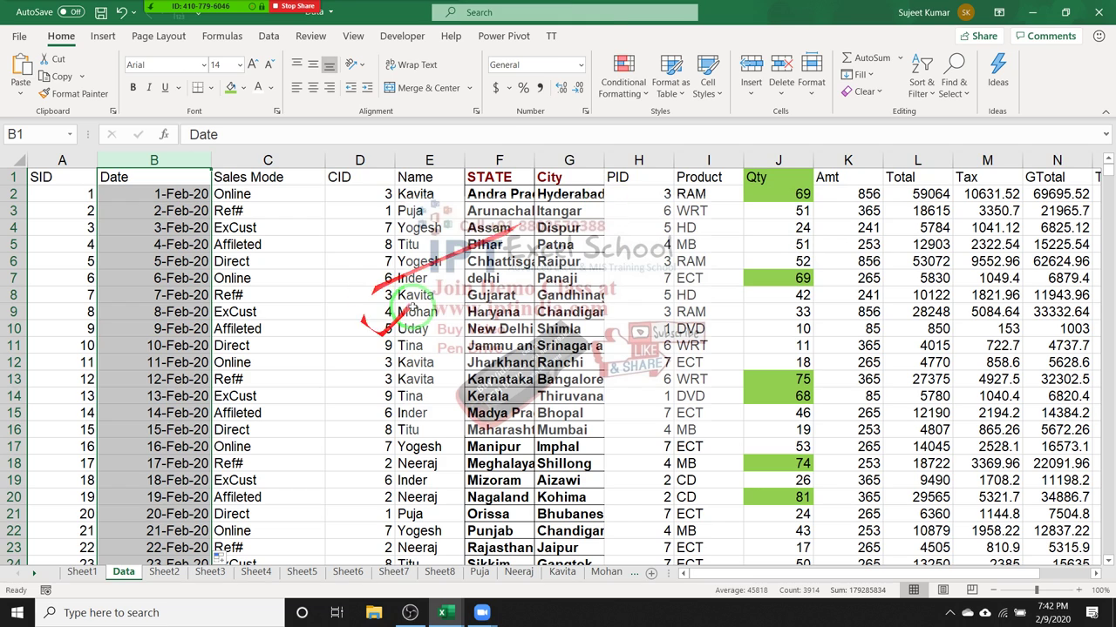
{"action": "left_click", "coordinate": [634, 89]}
Start an A Date Occurring highlight rule on the dates, trying Today as the period.
{"action": "mouse_move", "coordinate": [646, 127]}
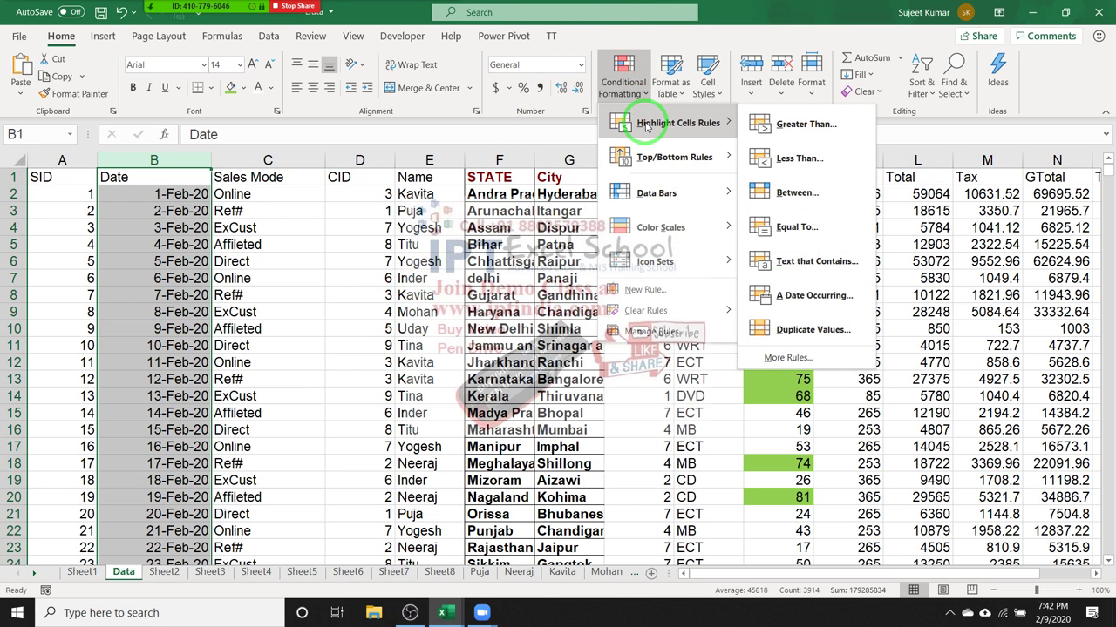
{"action": "left_click", "coordinate": [806, 295]}
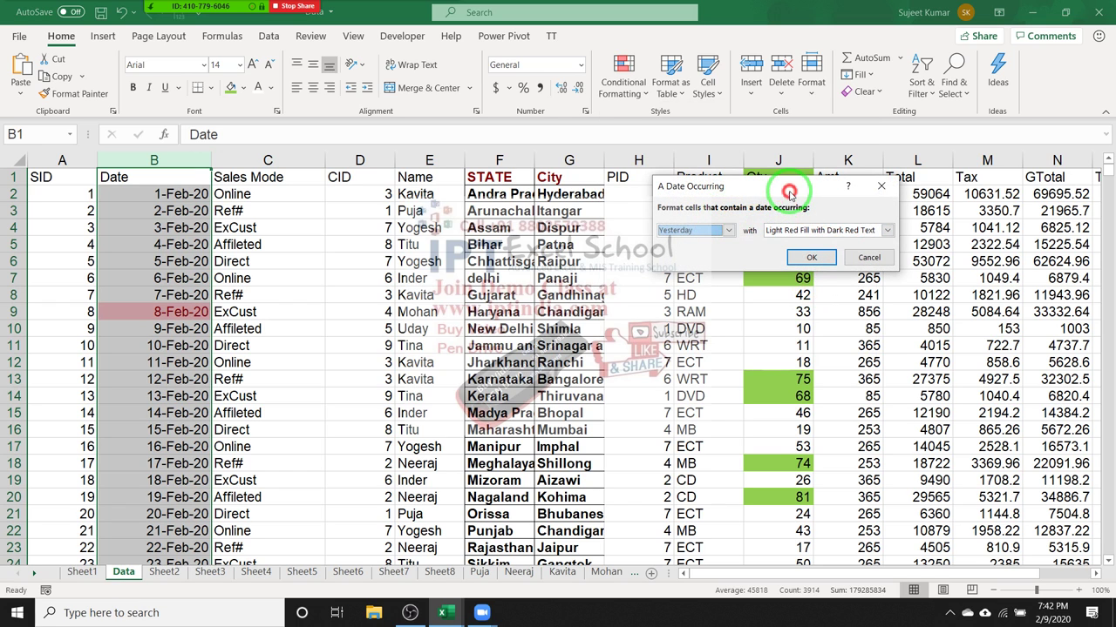
{"action": "left_click_drag", "start_coordinate": [789, 184], "coordinate": [679, 175]}
{"action": "left_click", "coordinate": [618, 210]}
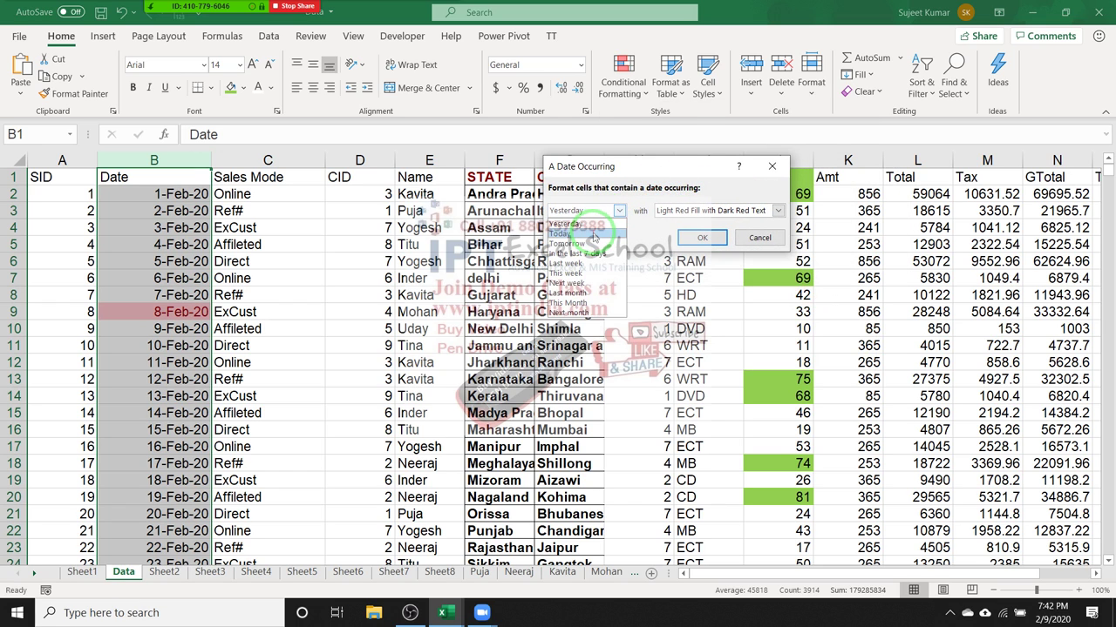
{"action": "left_click", "coordinate": [579, 234]}
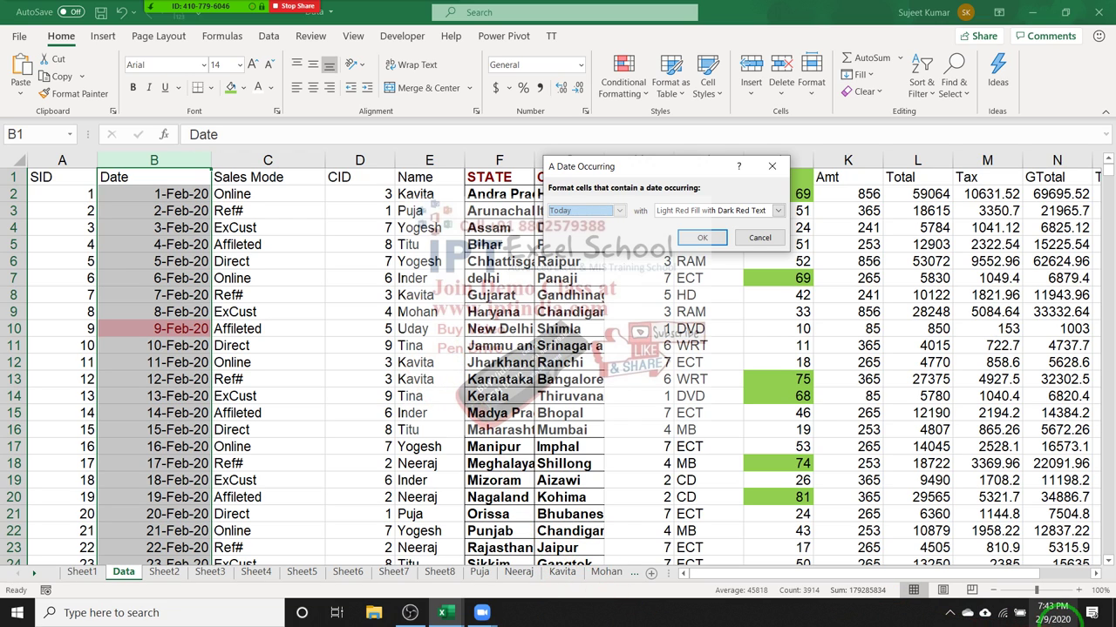
Preview Yesterday, Tomorrow and In the last 7 days, then settle on This week.
{"action": "left_click", "coordinate": [596, 211]}
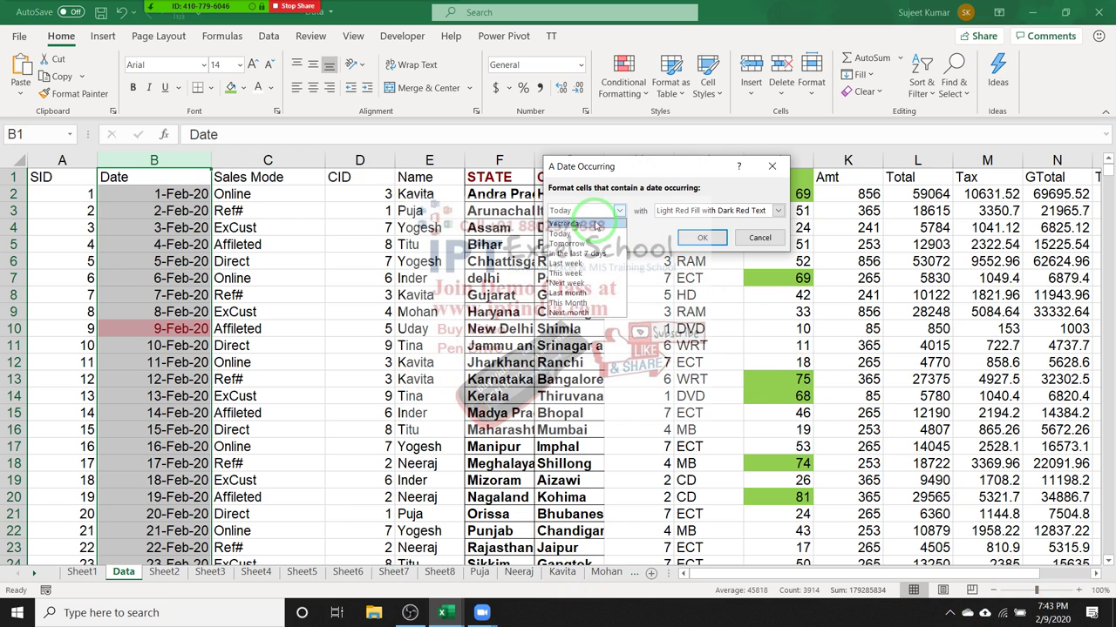
{"action": "left_click", "coordinate": [595, 225]}
{"action": "left_click", "coordinate": [582, 210]}
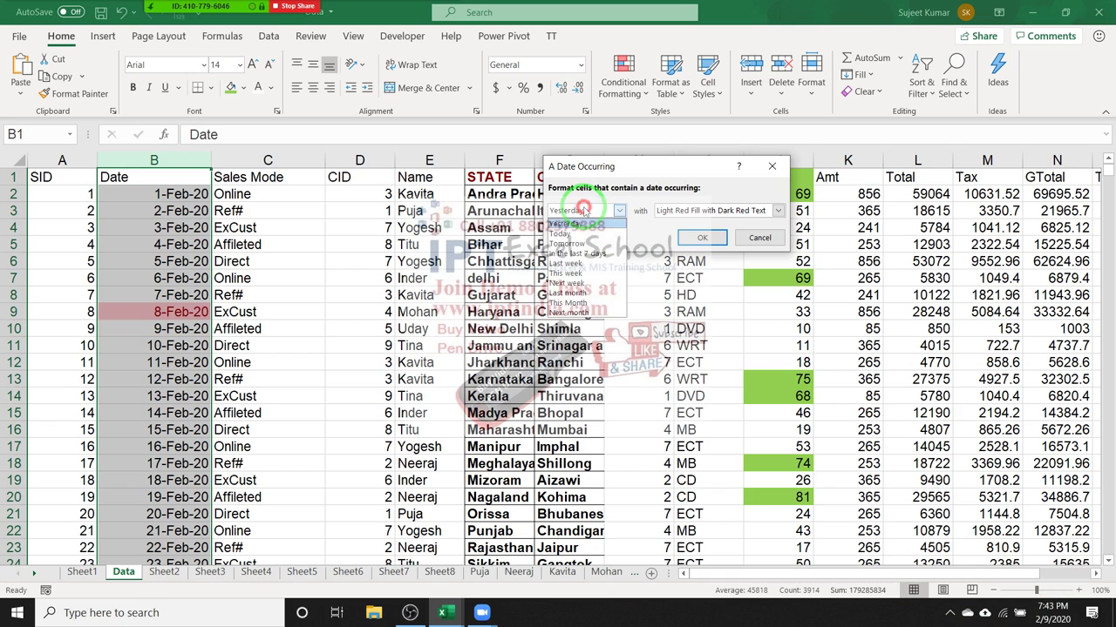
{"action": "left_click", "coordinate": [596, 244]}
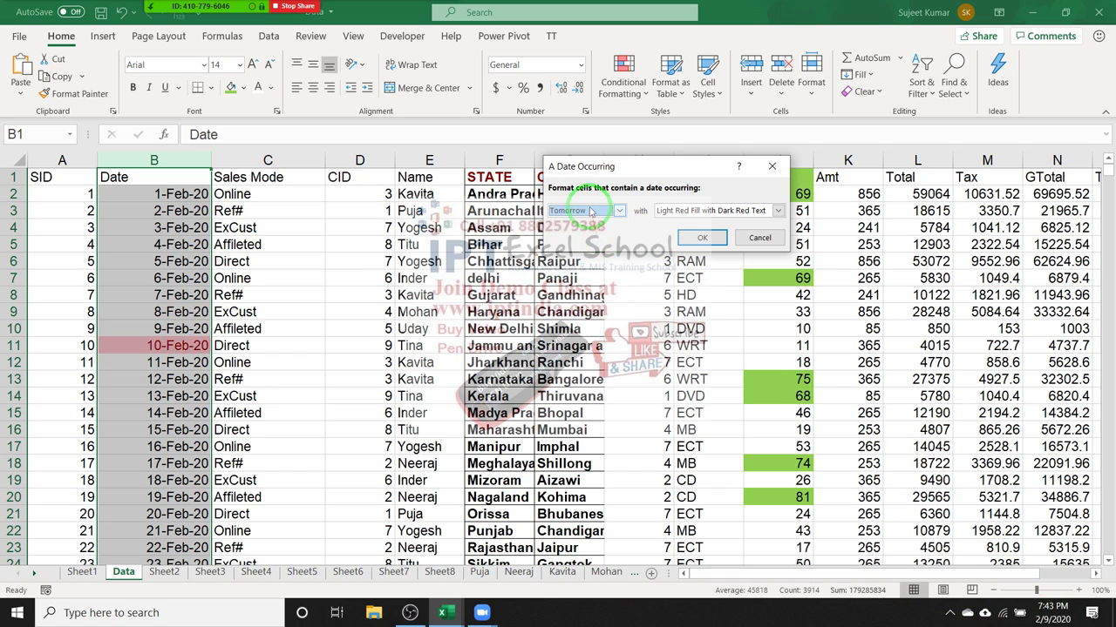
{"action": "left_click", "coordinate": [590, 211]}
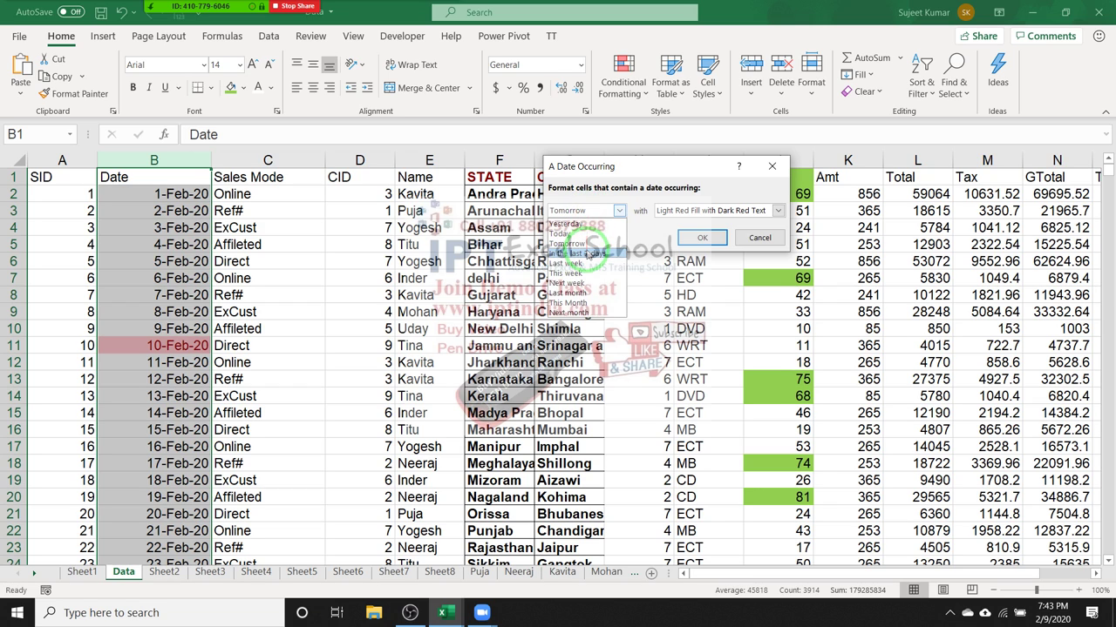
{"action": "left_click", "coordinate": [586, 254]}
{"action": "left_click", "coordinate": [584, 211]}
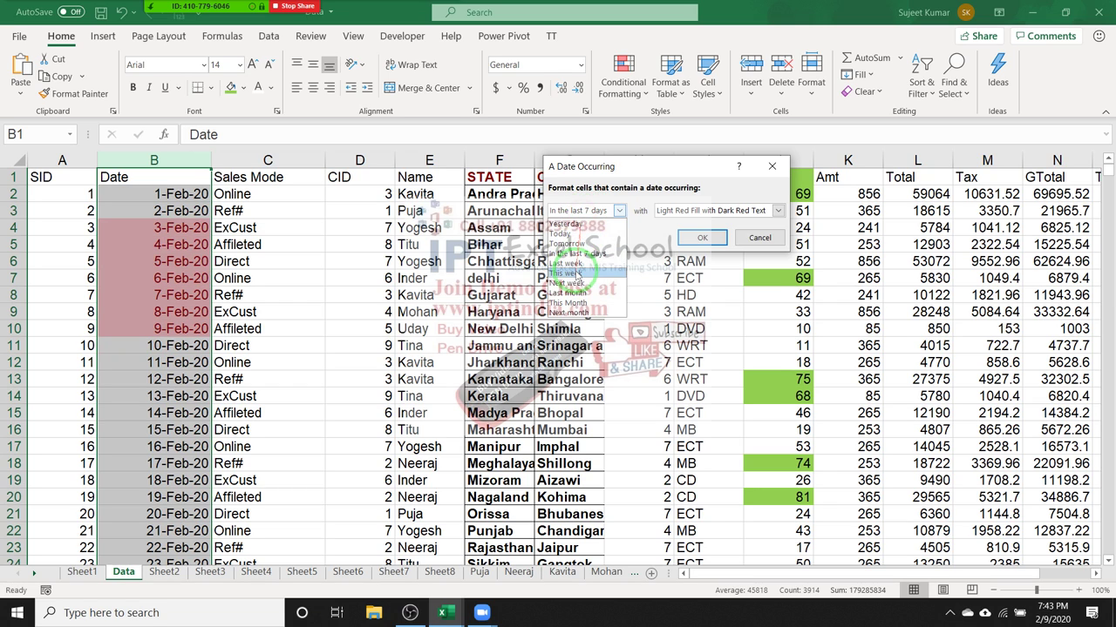
{"action": "left_click", "coordinate": [580, 273]}
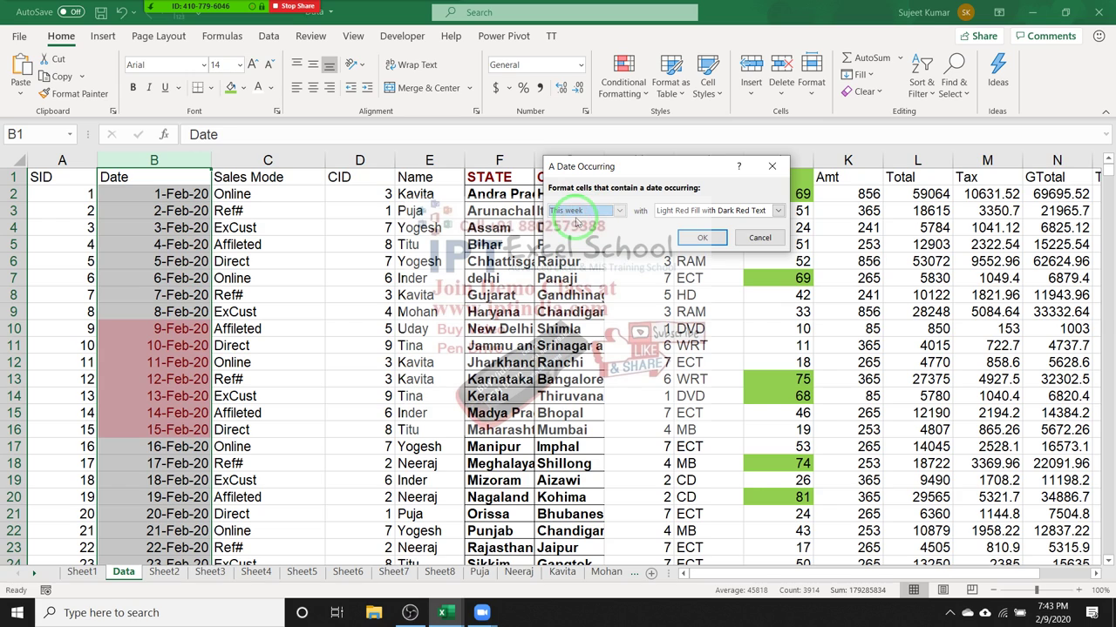
{"action": "left_click", "coordinate": [574, 211]}
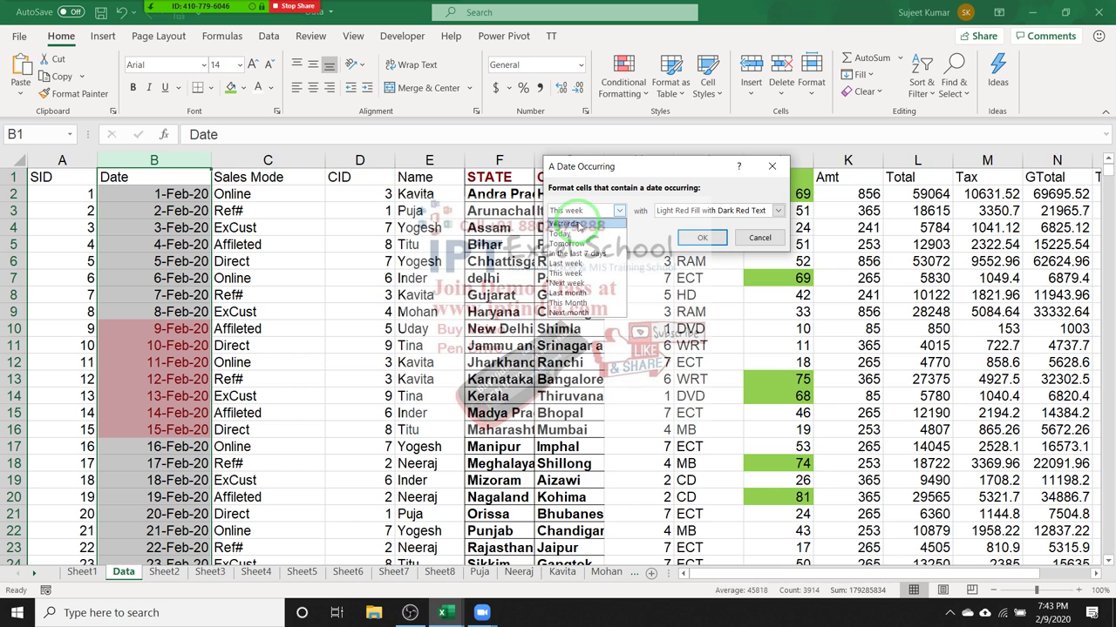
{"action": "left_click", "coordinate": [591, 274]}
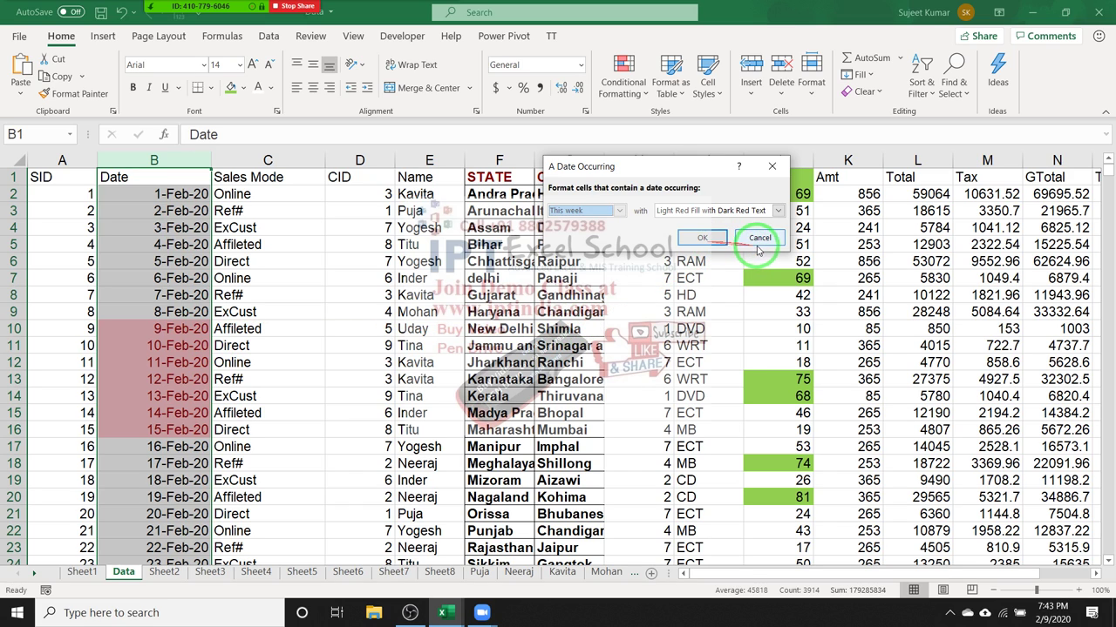
Apply the This week date highlighting, then select the Sales Mode header C1.
{"action": "left_click", "coordinate": [760, 241]}
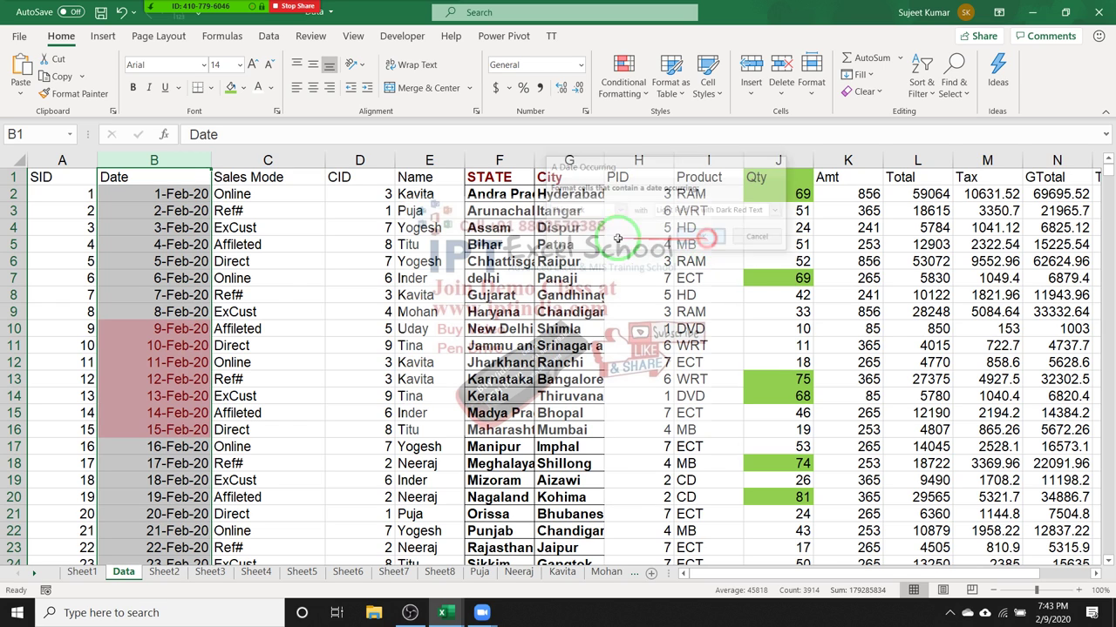
{"action": "left_click", "coordinate": [165, 376]}
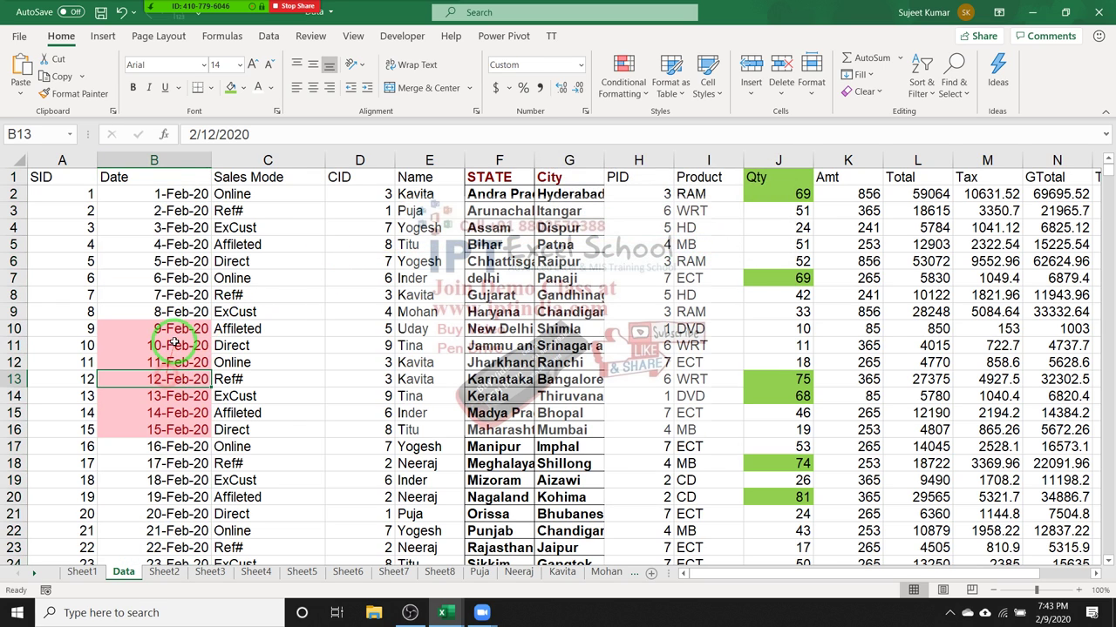
{"action": "left_click", "coordinate": [259, 181]}
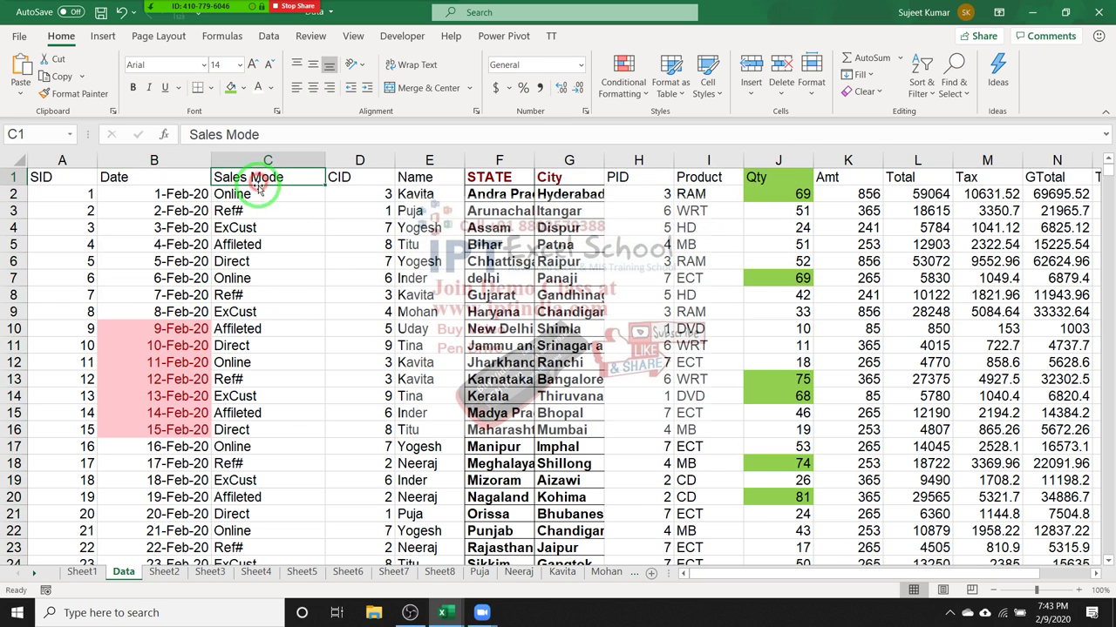
Sort the table A to Z by Sales Mode and scroll through the sorted rows.
{"action": "left_click", "coordinate": [861, 77]}
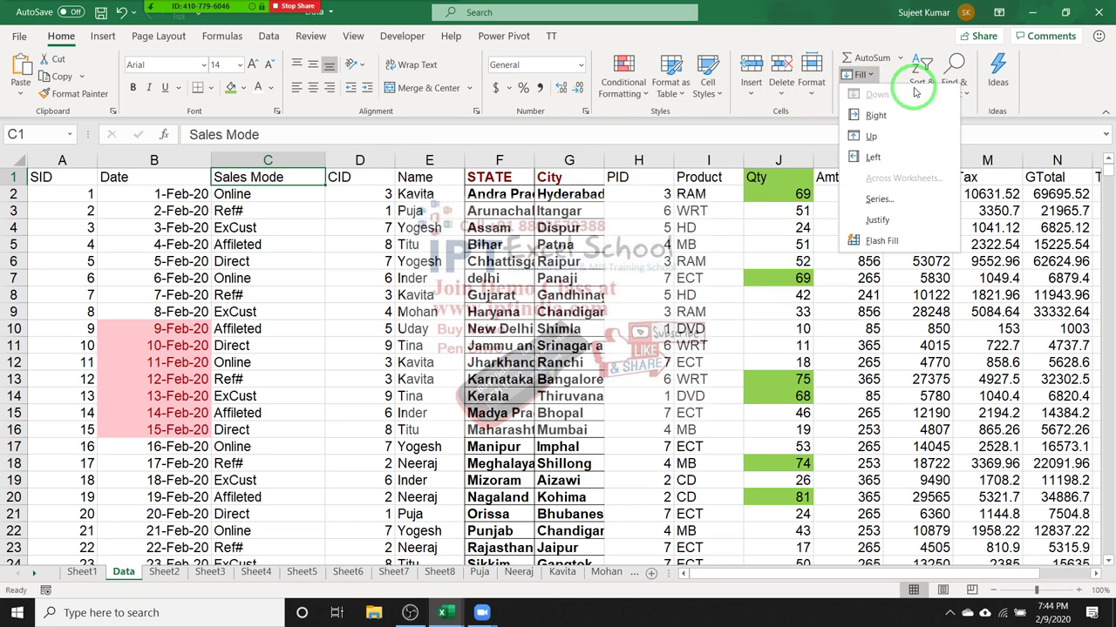
{"action": "left_click", "coordinate": [919, 87]}
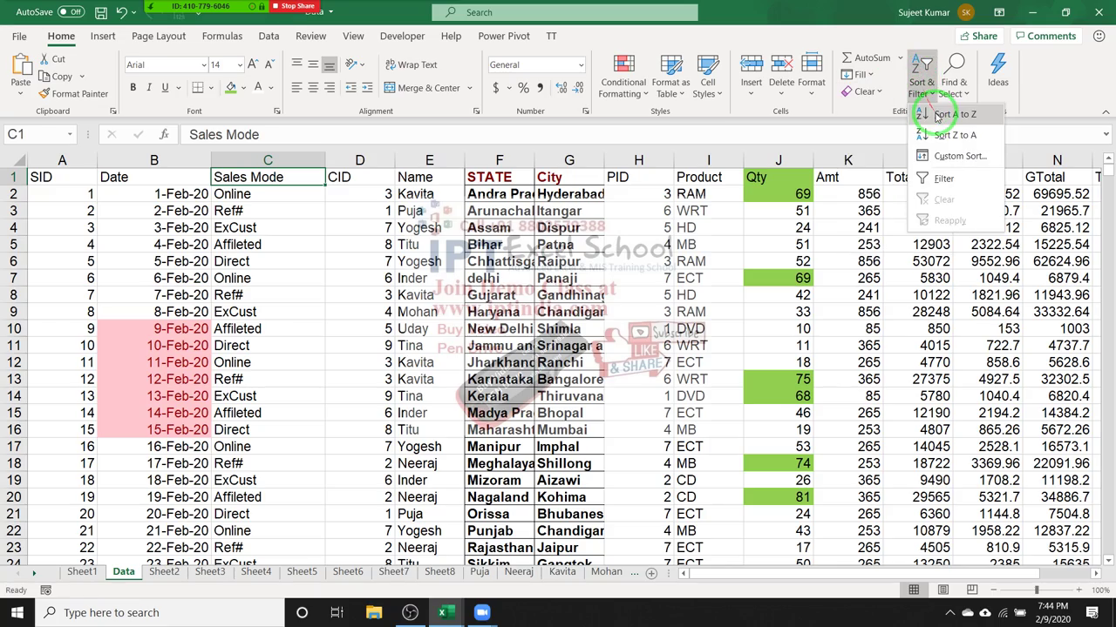
{"action": "left_click", "coordinate": [937, 116]}
{"action": "scroll", "coordinate": [204, 312], "scroll_direction": "down", "scroll_amount": 4}
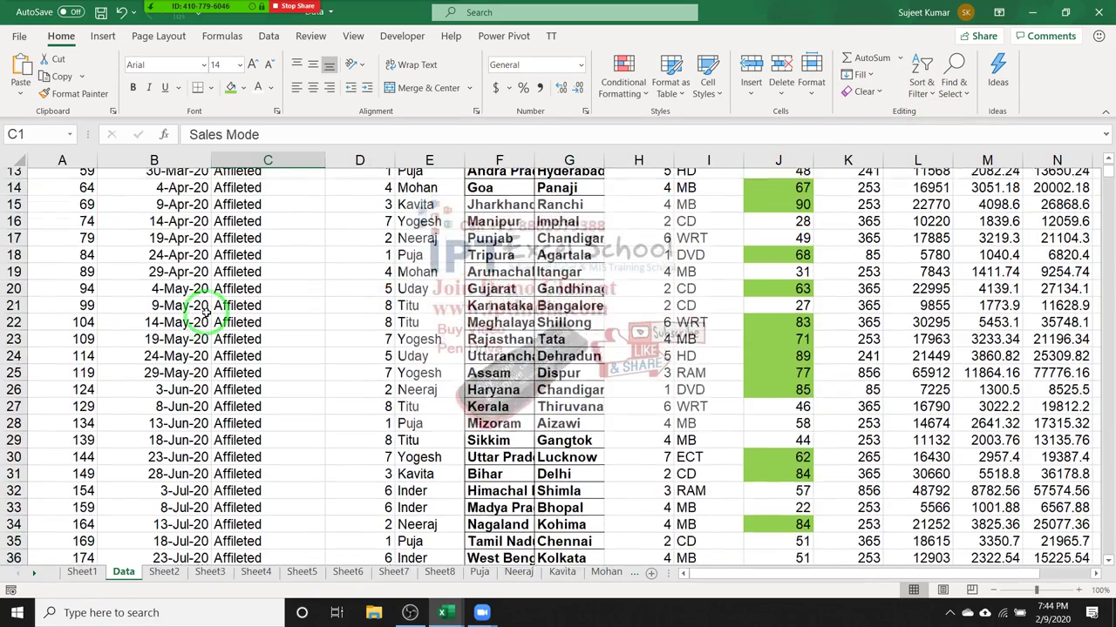
{"action": "scroll", "coordinate": [205, 312], "scroll_direction": "down", "scroll_amount": 13}
{"action": "scroll", "coordinate": [207, 312], "scroll_direction": "down", "scroll_amount": 3}
{"action": "scroll", "coordinate": [206, 310], "scroll_direction": "down", "scroll_amount": 10}
{"action": "scroll", "coordinate": [207, 306], "scroll_direction": "up", "scroll_amount": 14}
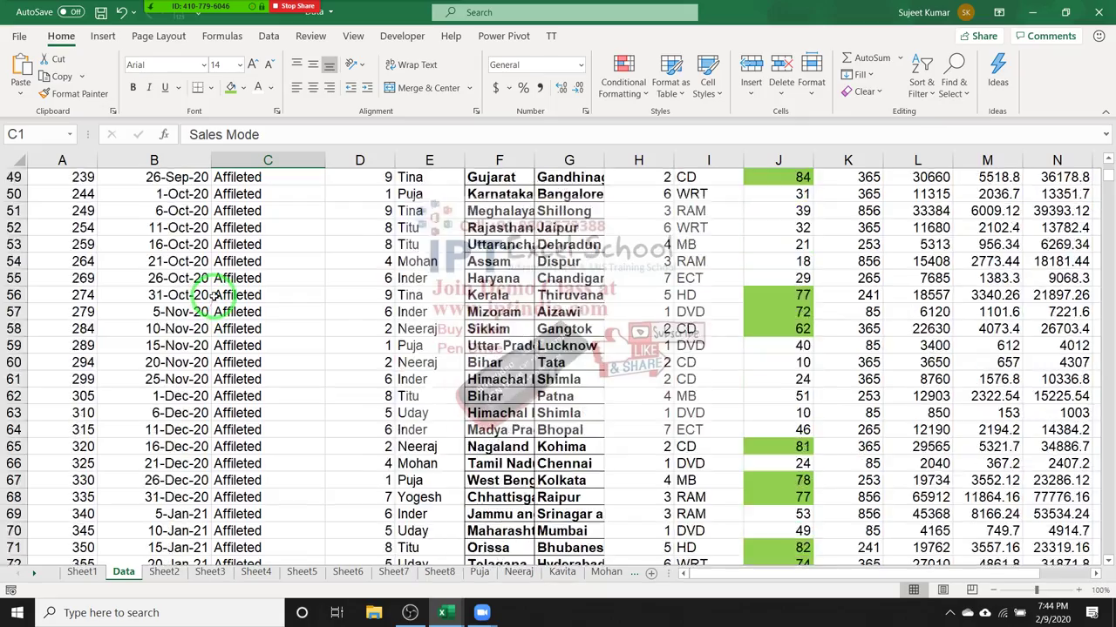
{"action": "scroll", "coordinate": [209, 296], "scroll_direction": "up", "scroll_amount": 7}
{"action": "scroll", "coordinate": [214, 296], "scroll_direction": "up", "scroll_amount": 9}
{"action": "scroll", "coordinate": [218, 294], "scroll_direction": "up", "scroll_amount": 1}
{"action": "scroll", "coordinate": [174, 291], "scroll_direction": "down", "scroll_amount": 6}
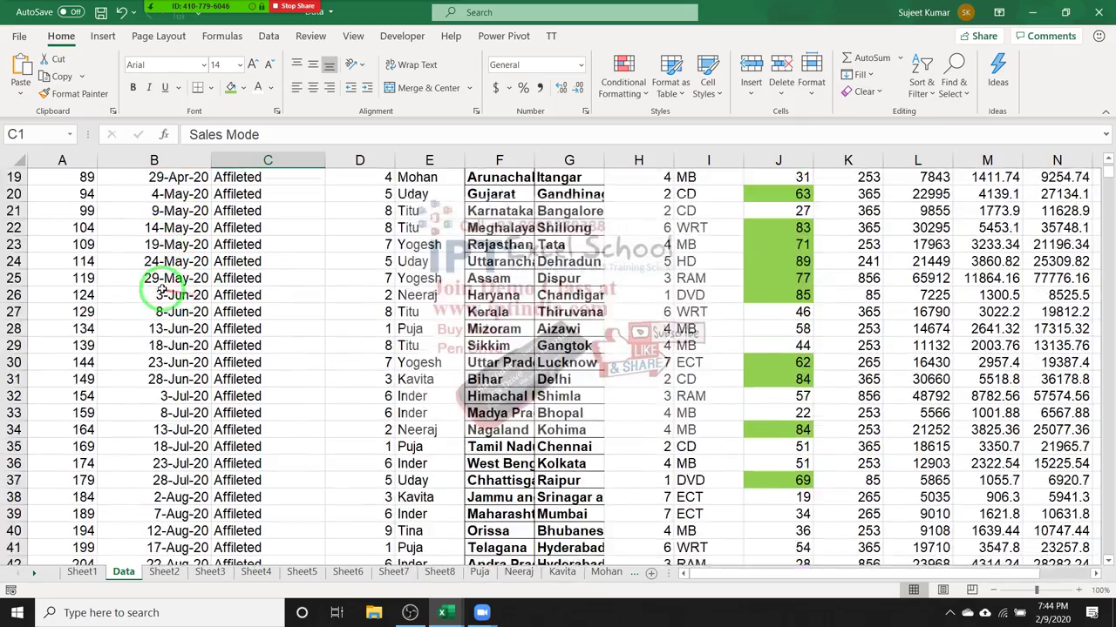
{"action": "scroll", "coordinate": [161, 285], "scroll_direction": "down", "scroll_amount": 12}
{"action": "scroll", "coordinate": [161, 285], "scroll_direction": "up", "scroll_amount": 3}
{"action": "scroll", "coordinate": [164, 281], "scroll_direction": "down", "scroll_amount": 11}
{"action": "scroll", "coordinate": [167, 277], "scroll_direction": "up", "scroll_amount": 8}
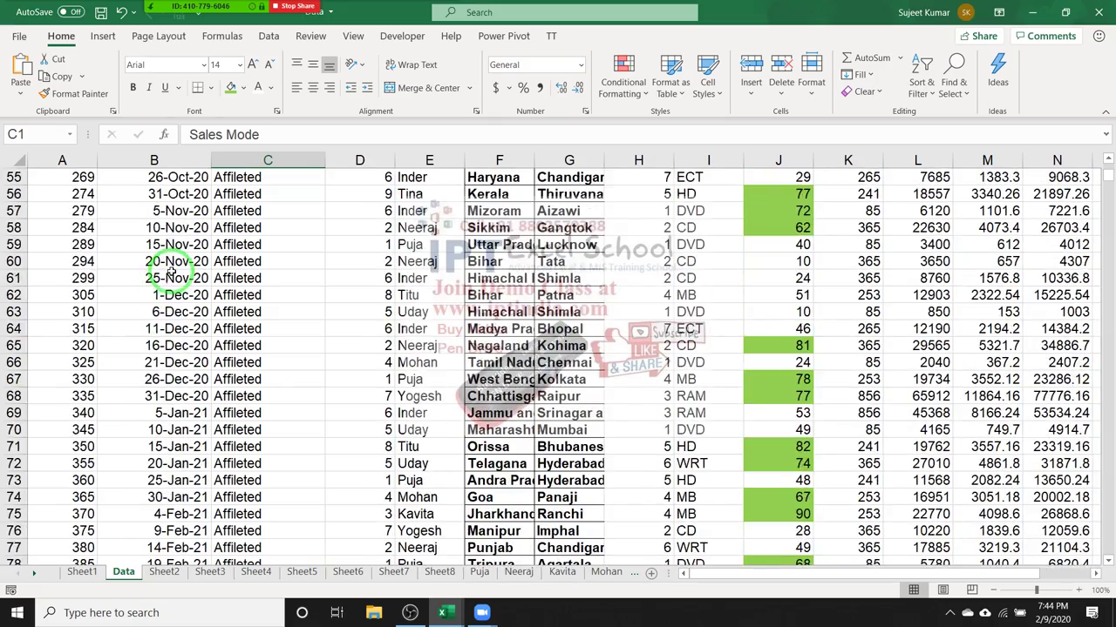
{"action": "scroll", "coordinate": [172, 272], "scroll_direction": "up", "scroll_amount": 16}
{"action": "scroll", "coordinate": [171, 272], "scroll_direction": "up", "scroll_amount": 2}
Select the 9-Feb-20 date and confirm on the taskbar calendar that today is 9 February 2020.
{"action": "left_click", "coordinate": [168, 231]}
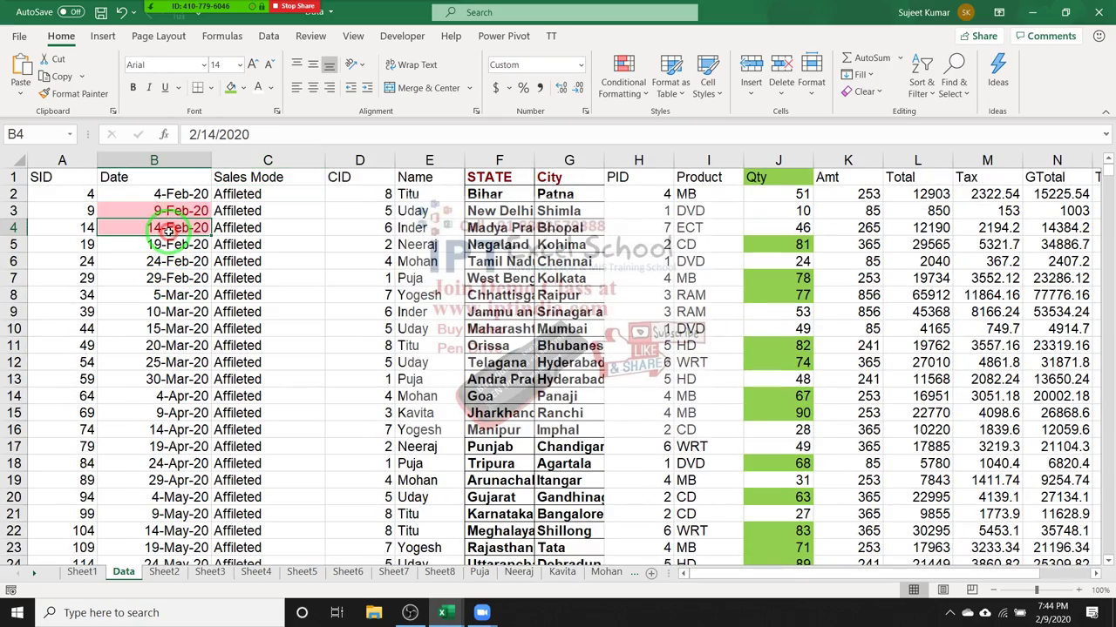
{"action": "key", "text": "Up"}
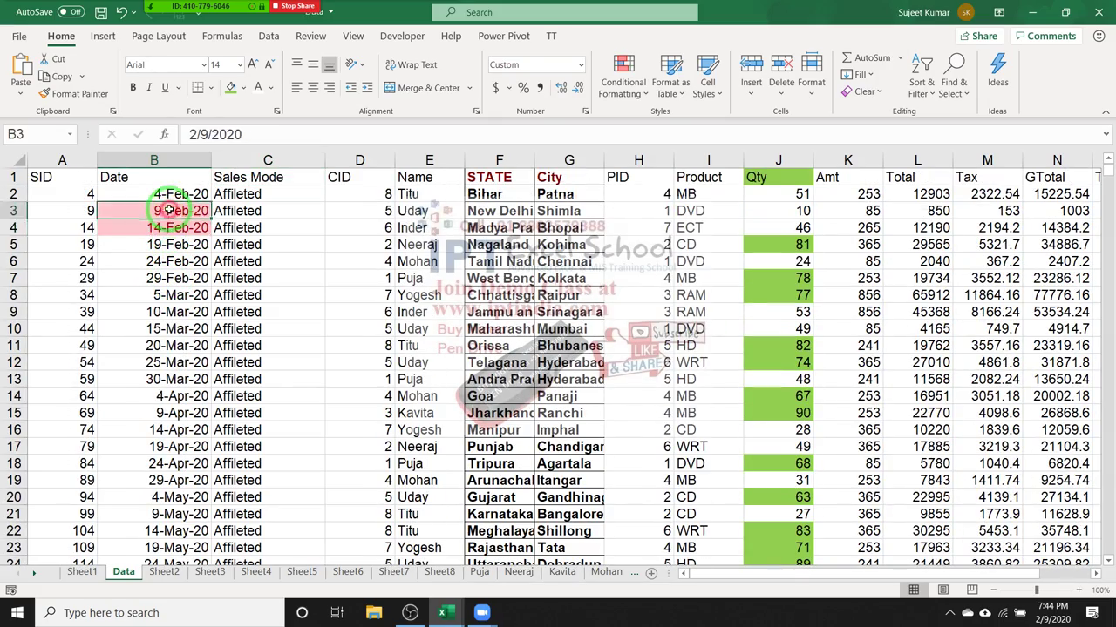
{"action": "left_click", "coordinate": [1039, 621]}
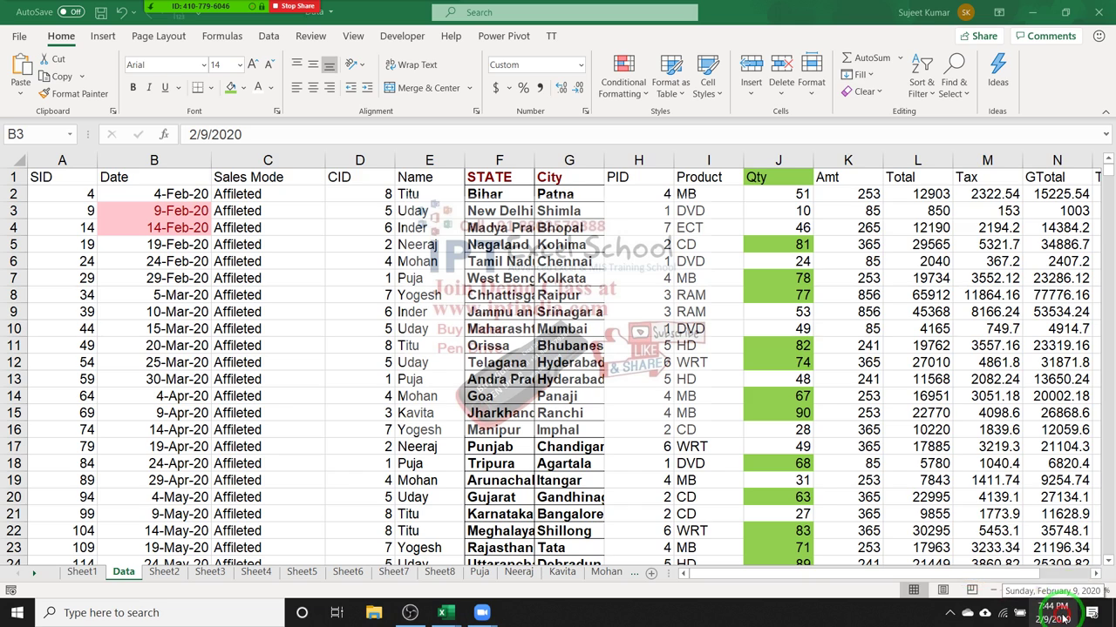
{"action": "left_click", "coordinate": [1056, 614]}
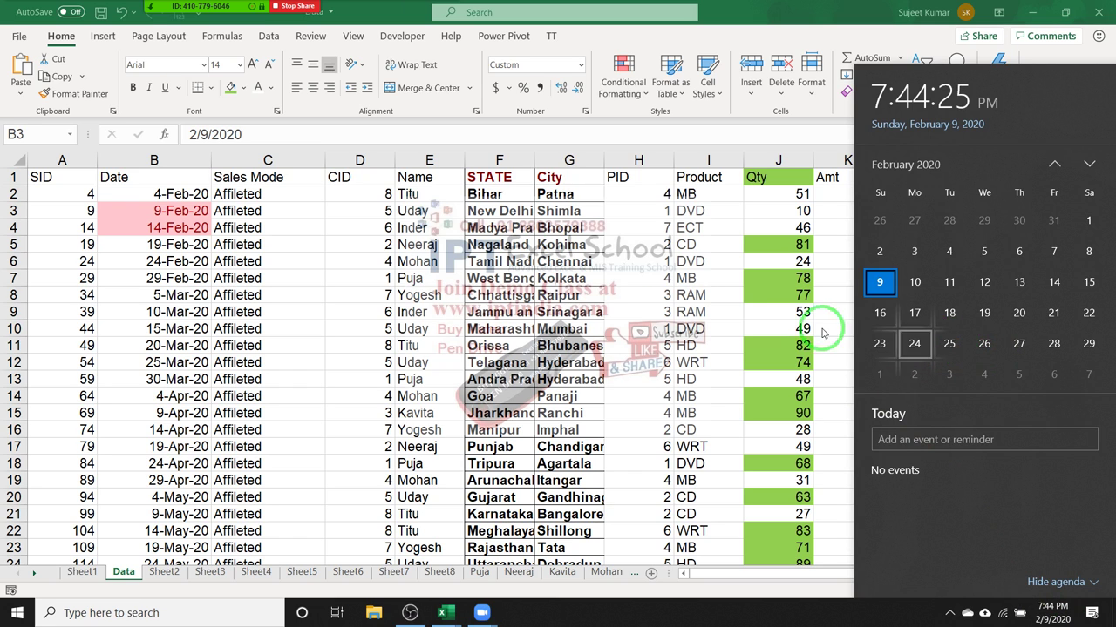
{"action": "left_click", "coordinate": [33, 166]}
Turn on header filters and filter the Date column to pink-filled cells only.
{"action": "left_click", "coordinate": [148, 180]}
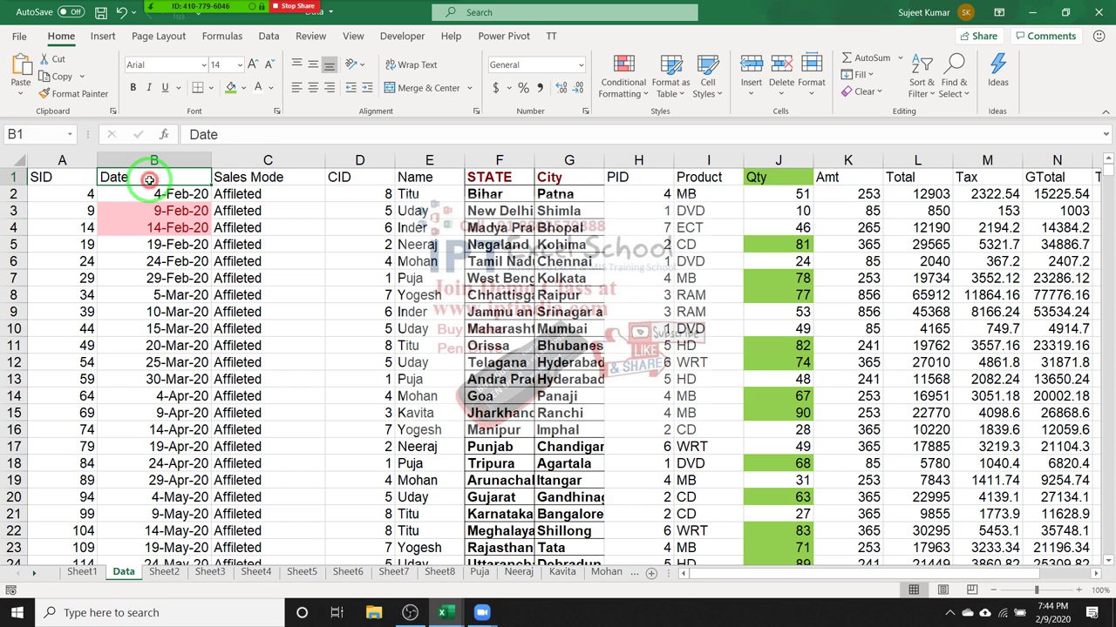
{"action": "key", "text": "ctrl+shift+l"}
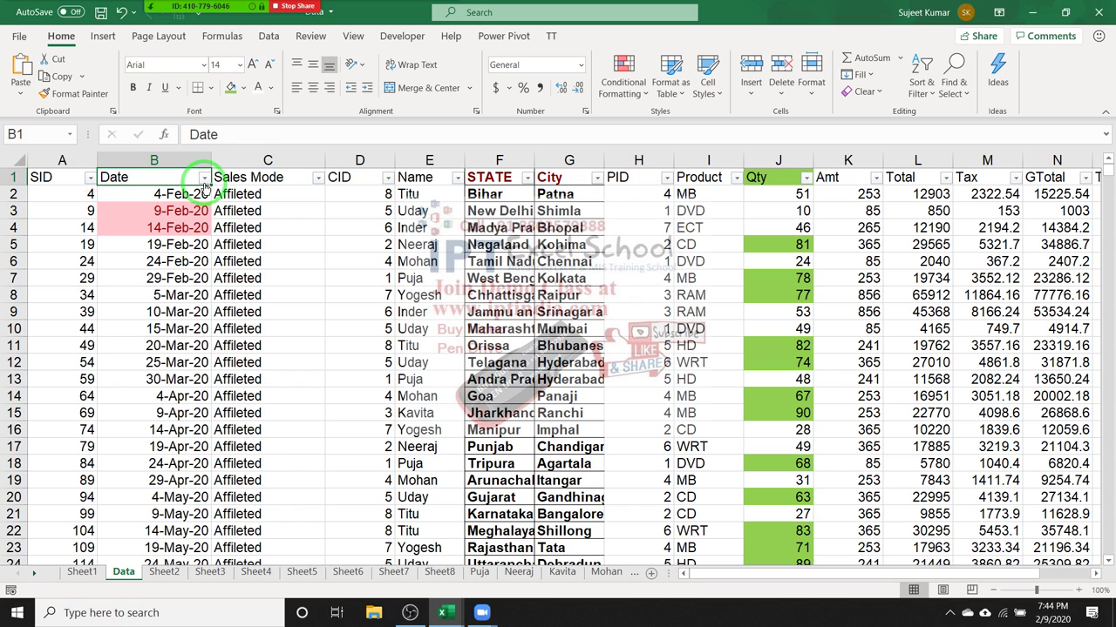
{"action": "left_click", "coordinate": [203, 179]}
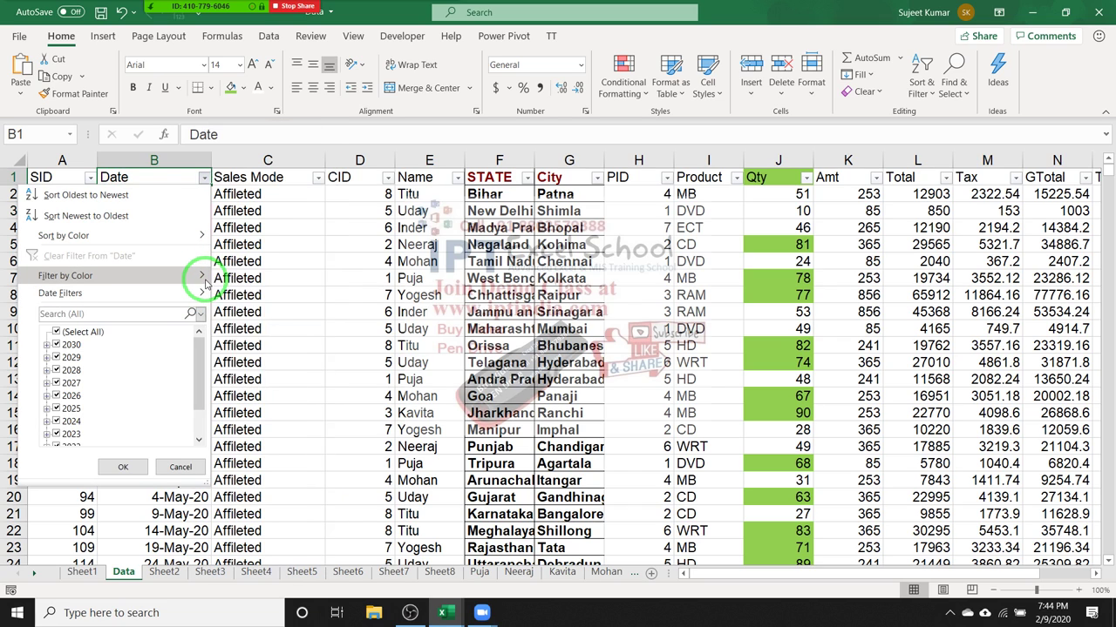
{"action": "mouse_move", "coordinate": [205, 285]}
{"action": "left_click", "coordinate": [240, 296]}
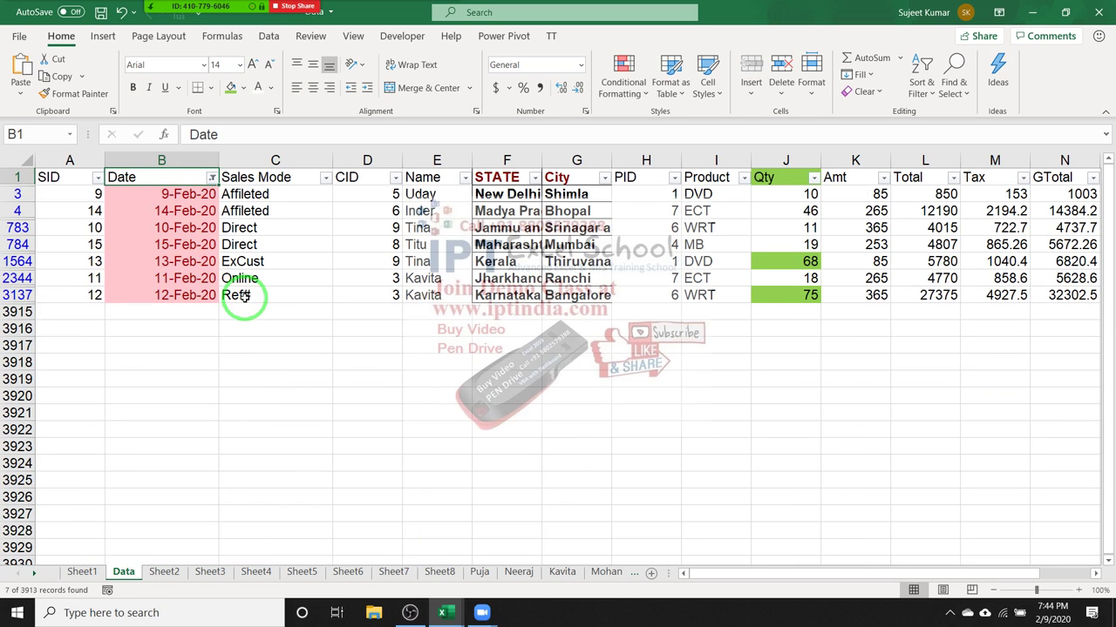
Clear the Date filter so every sales row shows again.
{"action": "left_click", "coordinate": [209, 178]}
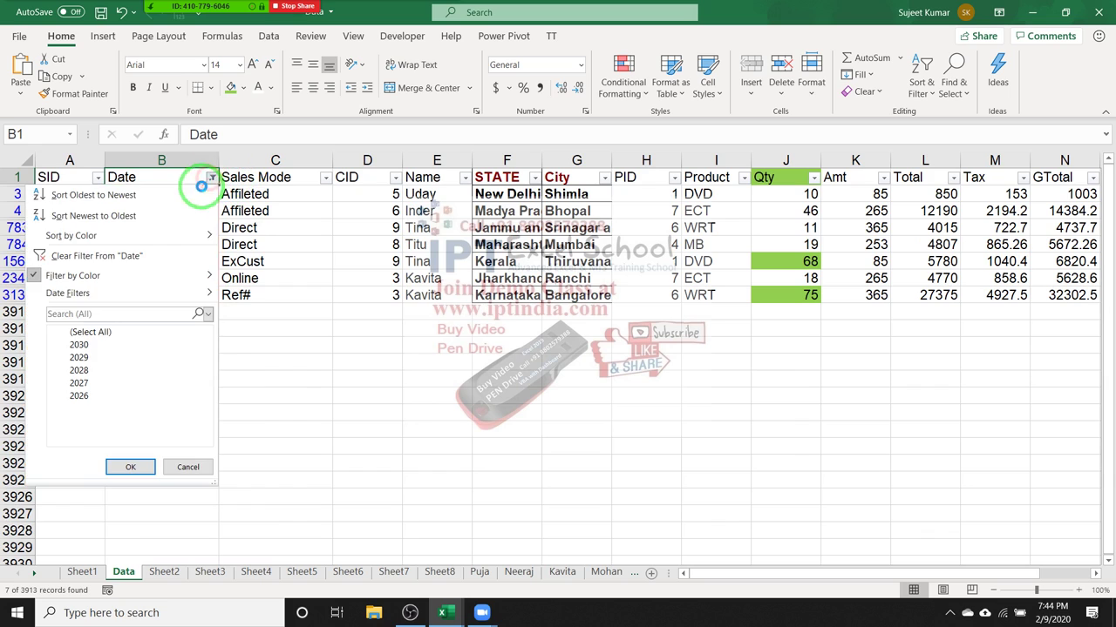
{"action": "mouse_move", "coordinate": [74, 276]}
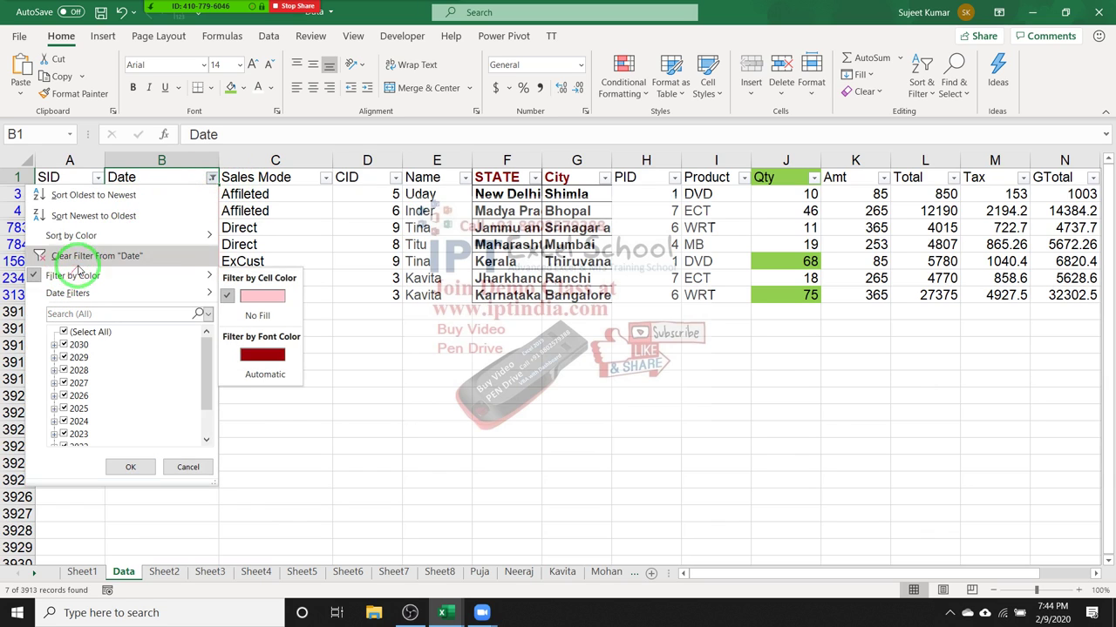
{"action": "left_click", "coordinate": [87, 255]}
Open the A Date Occurring rule, browse periods like Yesterday and This Month, then cancel it.
{"action": "mouse_move", "coordinate": [118, 246]}
{"action": "left_mouse_down"}
{"action": "mouse_move", "coordinate": [610, 139]}
{"action": "mouse_move", "coordinate": [711, 141]}
{"action": "left_mouse_up"}
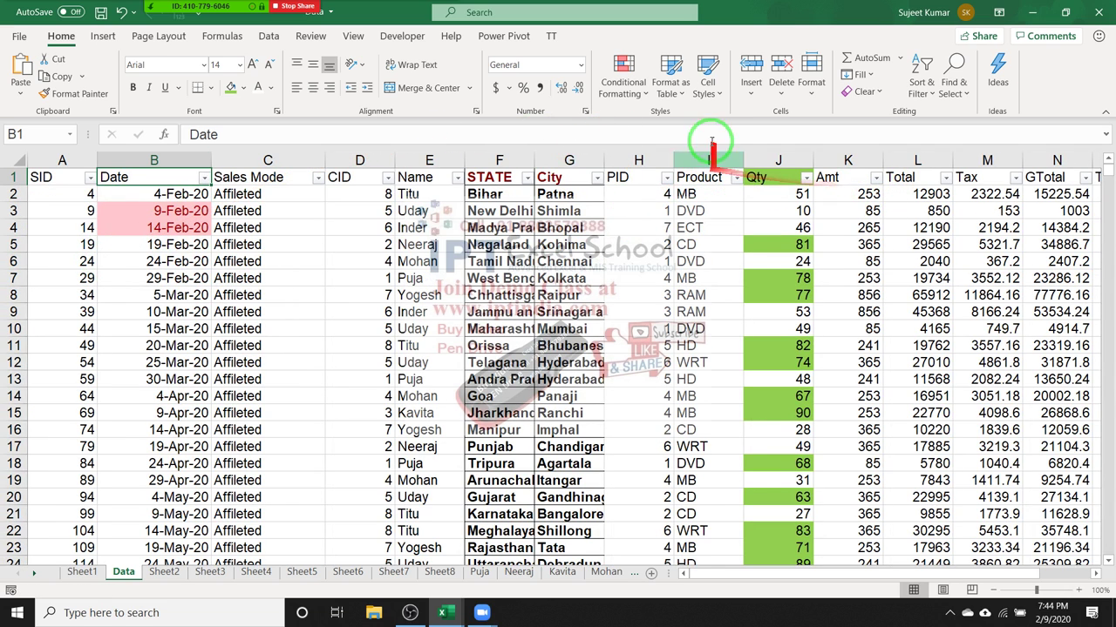
{"action": "left_click", "coordinate": [624, 78]}
{"action": "mouse_move", "coordinate": [662, 123]}
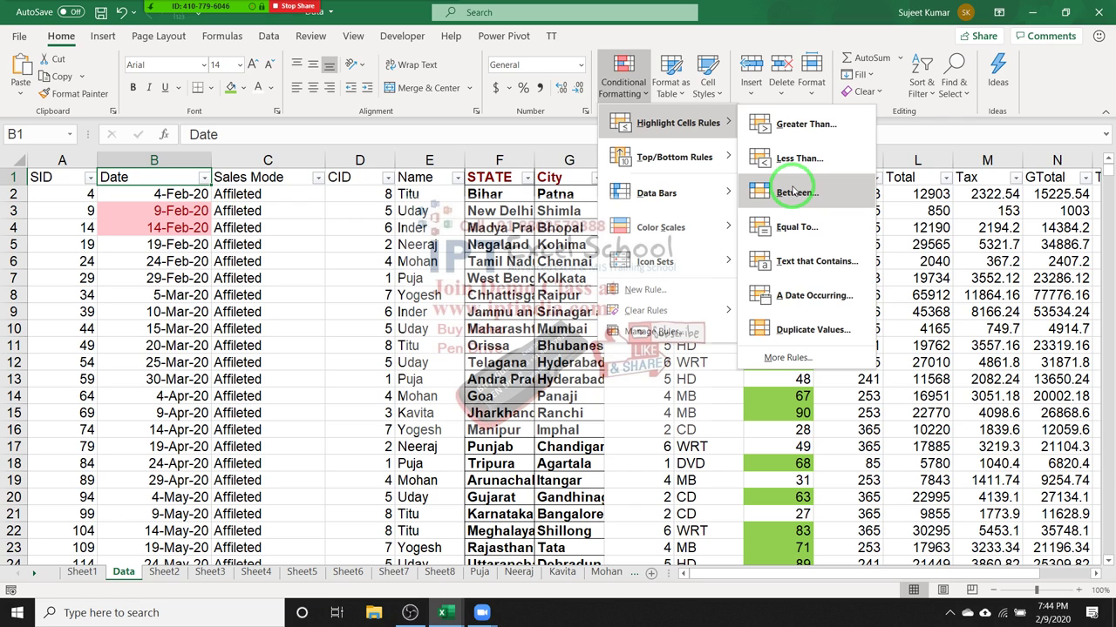
{"action": "left_click", "coordinate": [812, 296]}
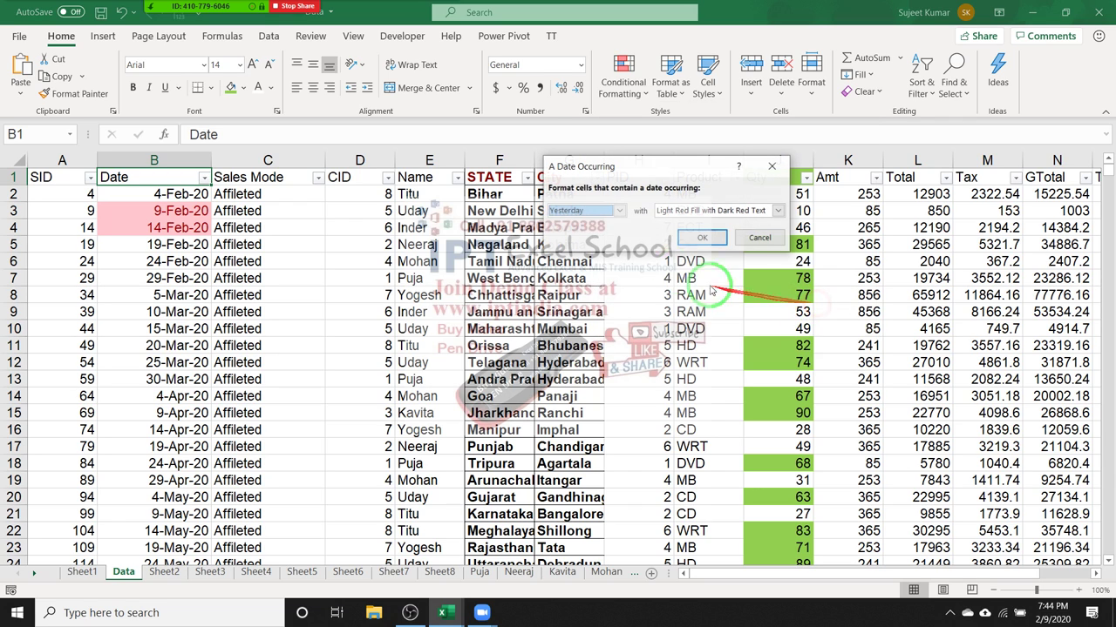
{"action": "left_click", "coordinate": [605, 213]}
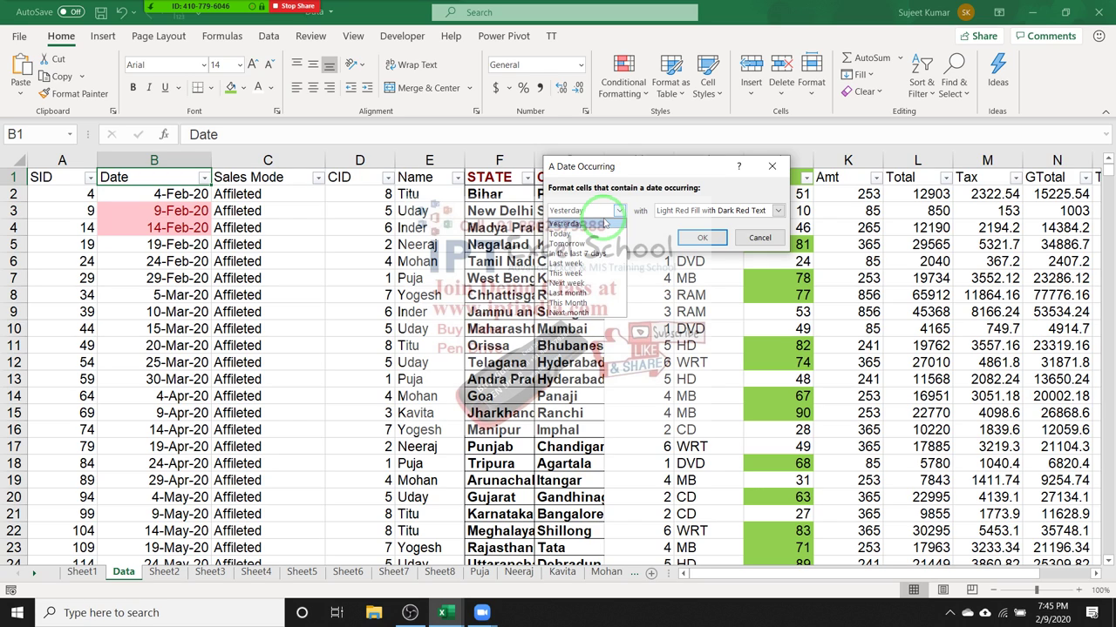
{"action": "left_click", "coordinate": [605, 225]}
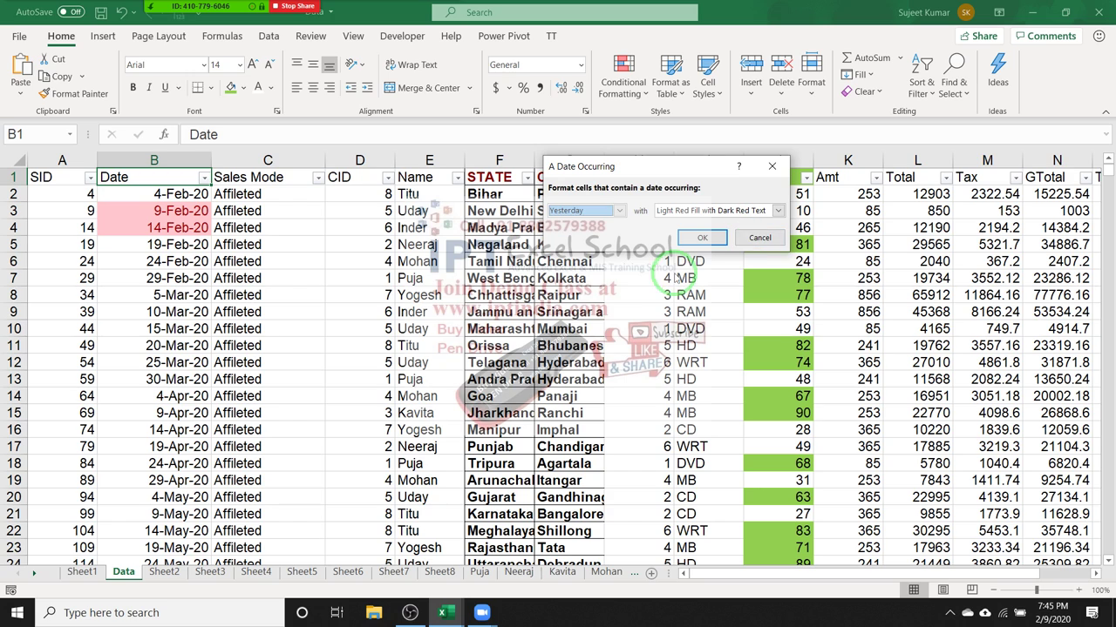
{"action": "left_click", "coordinate": [562, 218]}
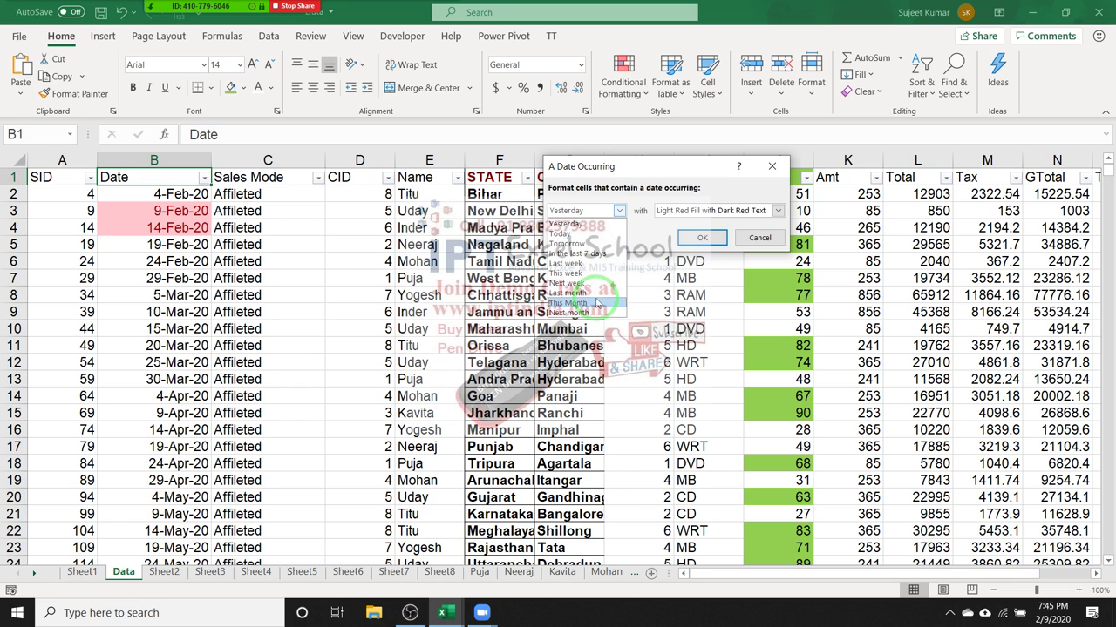
{"action": "left_click", "coordinate": [757, 233]}
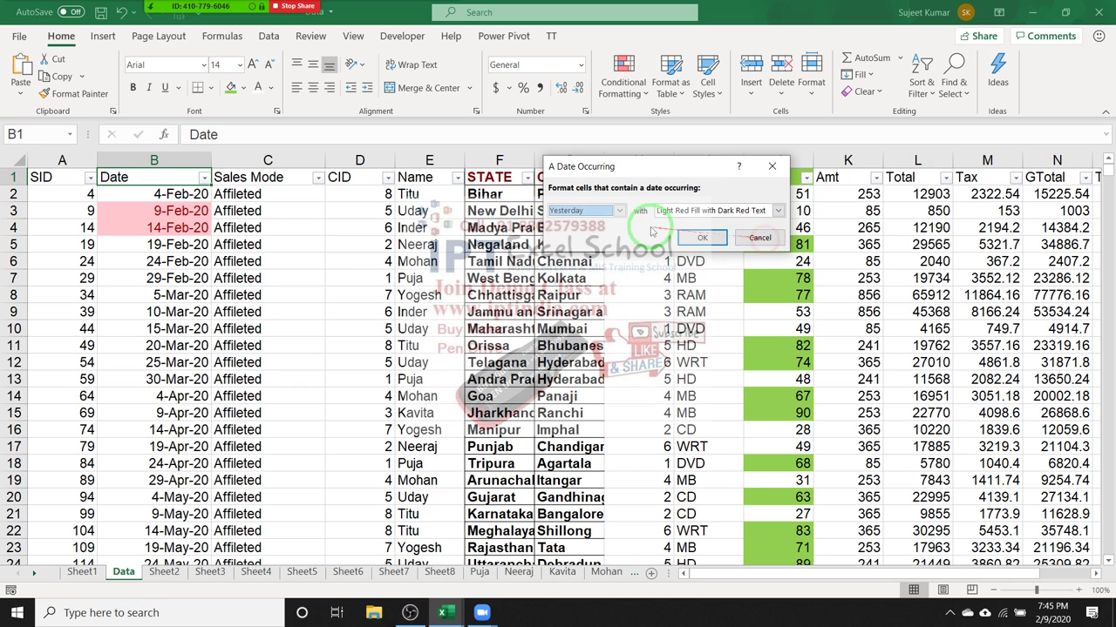
{"action": "left_click", "coordinate": [758, 235]}
Browse the Highlight Cells Rules menu and close it without choosing a rule.
{"action": "left_click", "coordinate": [634, 92]}
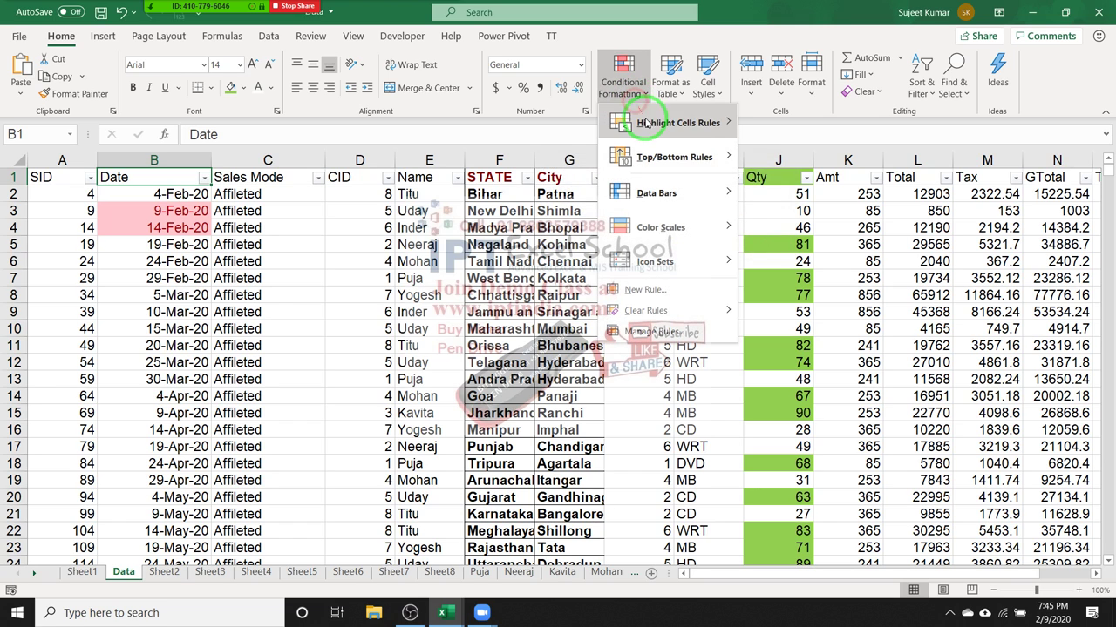
{"action": "mouse_move", "coordinate": [654, 138]}
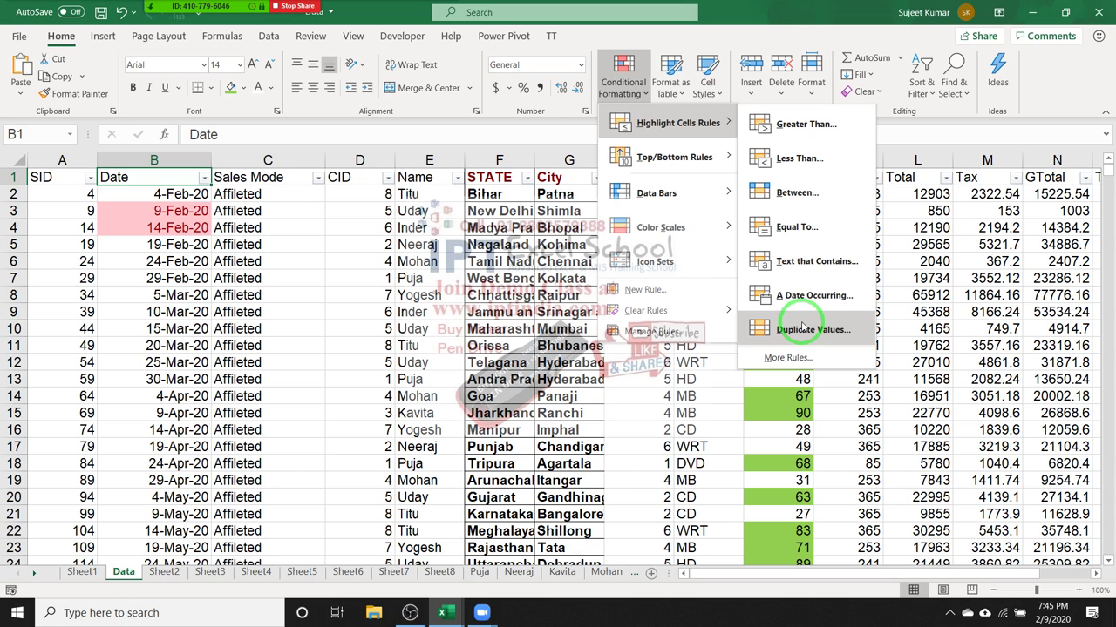
{"action": "left_click", "coordinate": [440, 238]}
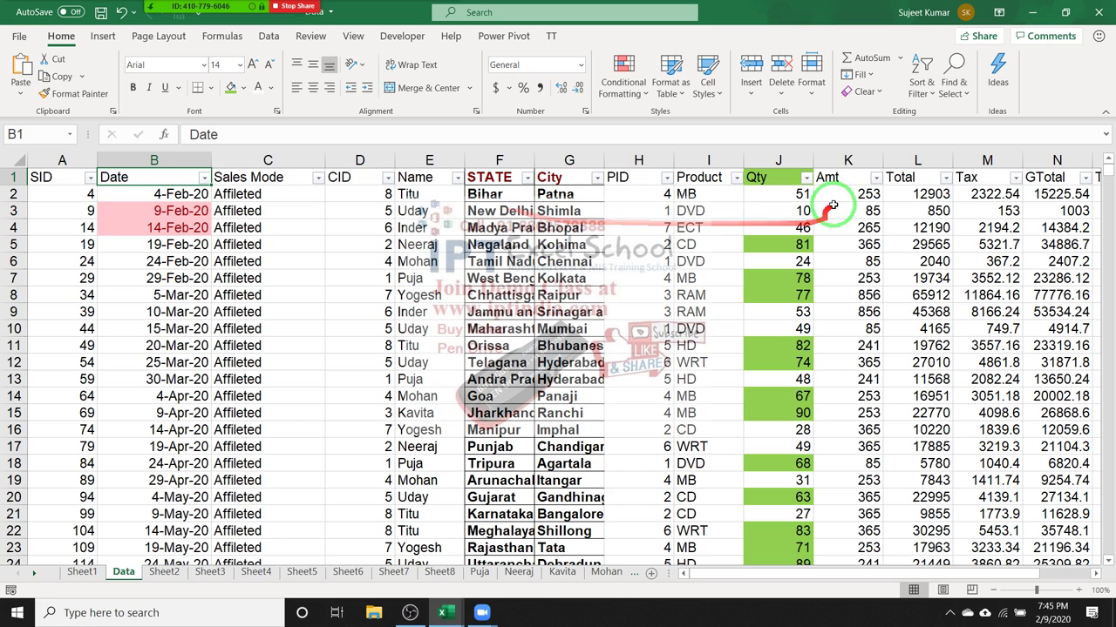
Select the Total values L2:L22 and preview a Duplicate Values rule, then cancel it.
{"action": "left_click_drag", "start_coordinate": [915, 194], "coordinate": [924, 529]}
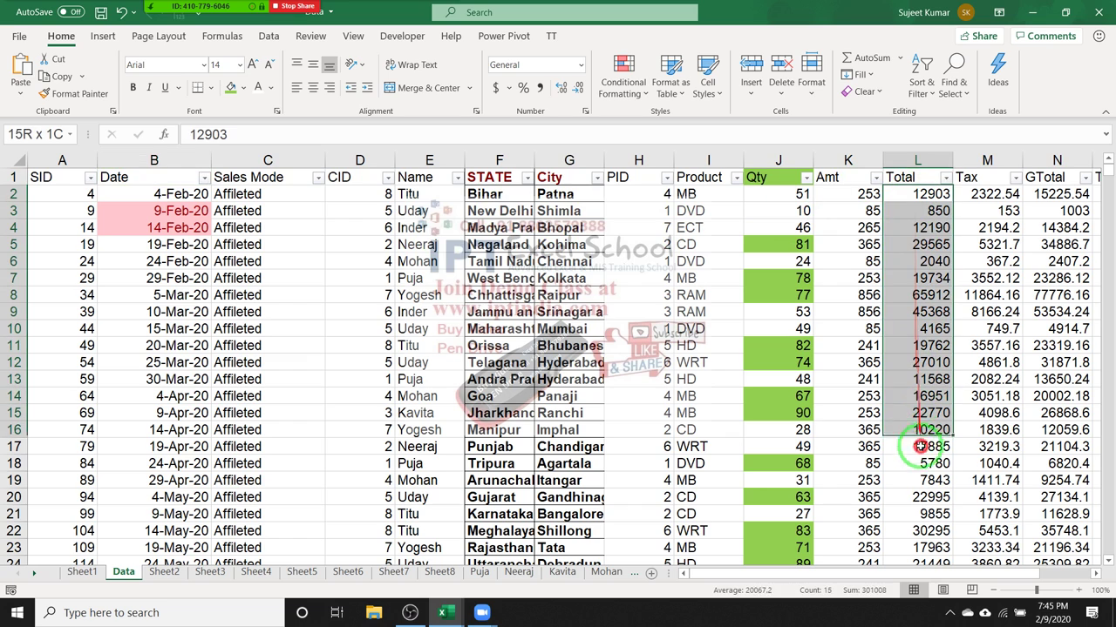
{"action": "left_click", "coordinate": [622, 77]}
{"action": "left_click", "coordinate": [626, 122]}
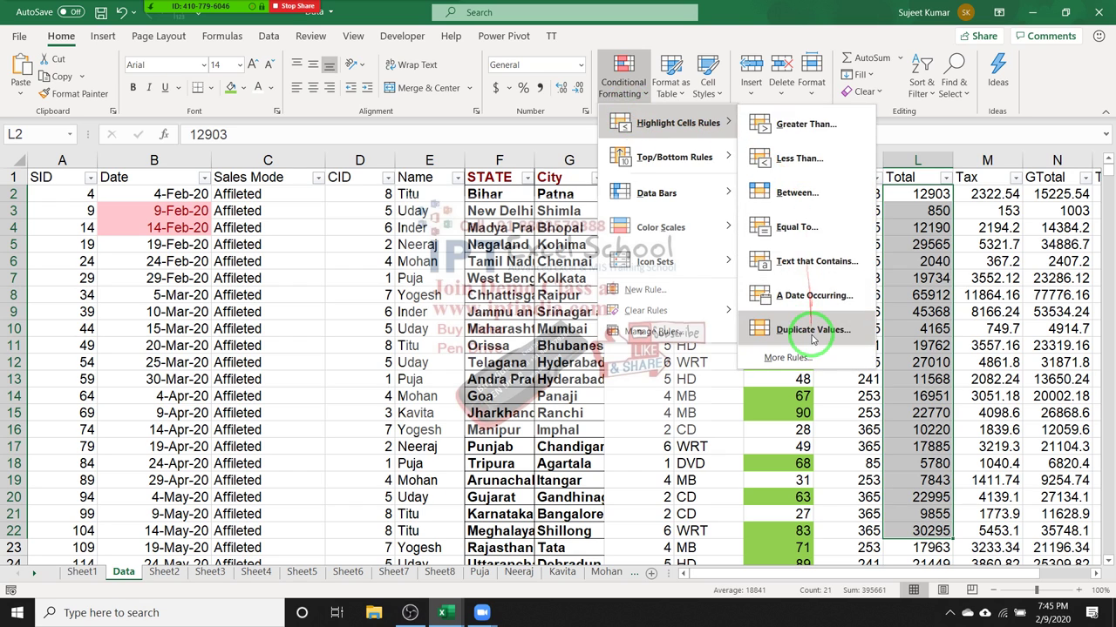
{"action": "left_click", "coordinate": [784, 330]}
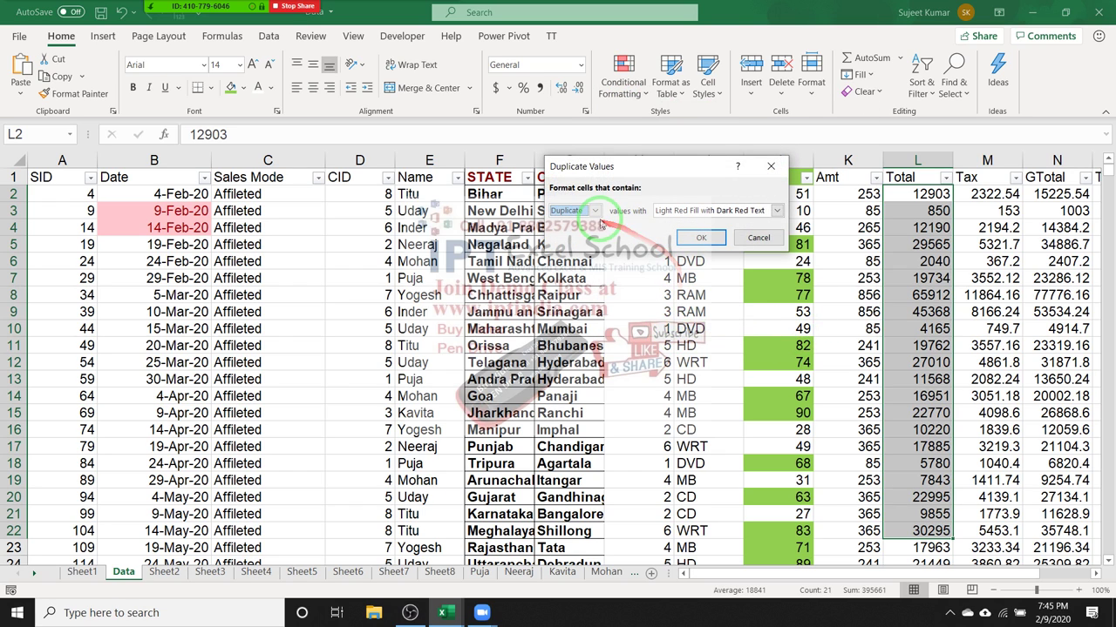
{"action": "left_click", "coordinate": [759, 237]}
Select column L and preview a Below Average rule, then cancel it.
{"action": "left_click", "coordinate": [915, 158]}
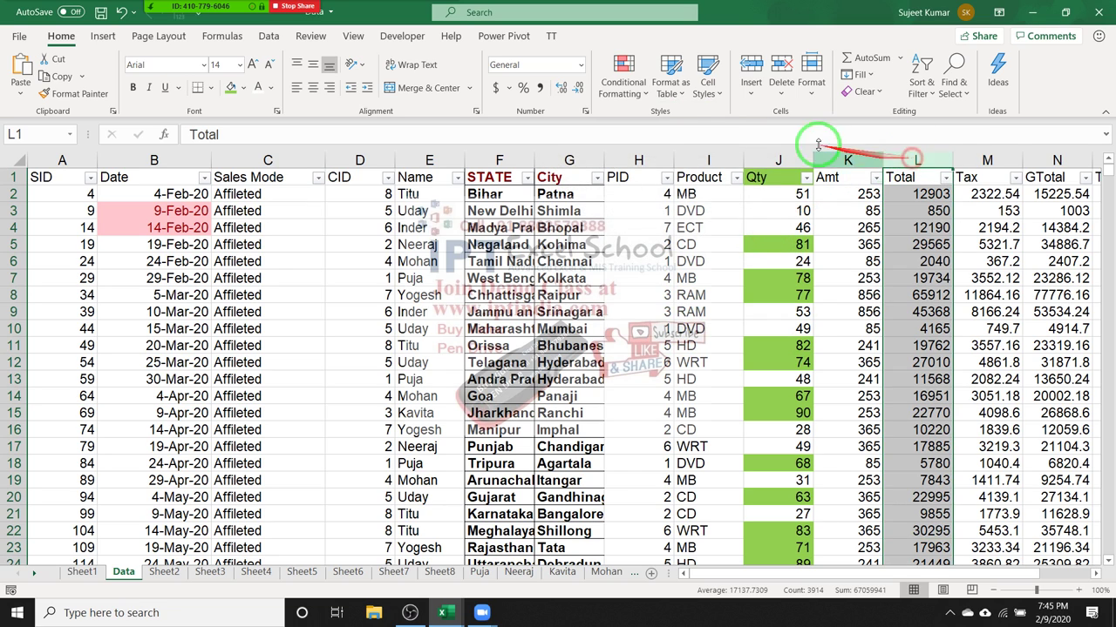
{"action": "left_click", "coordinate": [637, 90]}
{"action": "mouse_move", "coordinate": [667, 122]}
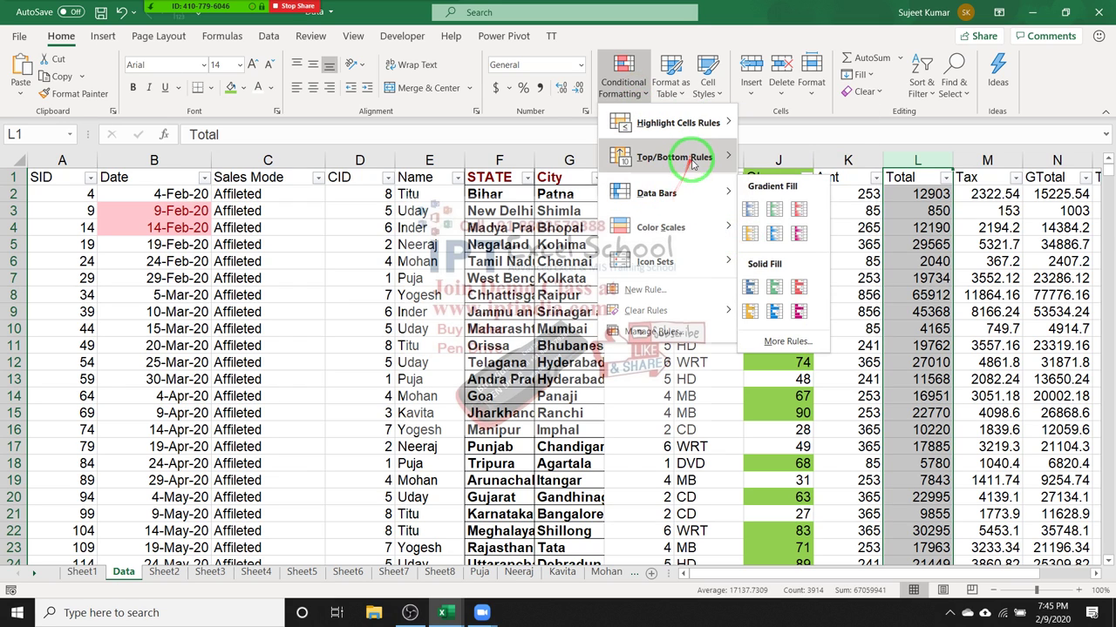
{"action": "left_click", "coordinate": [798, 329]}
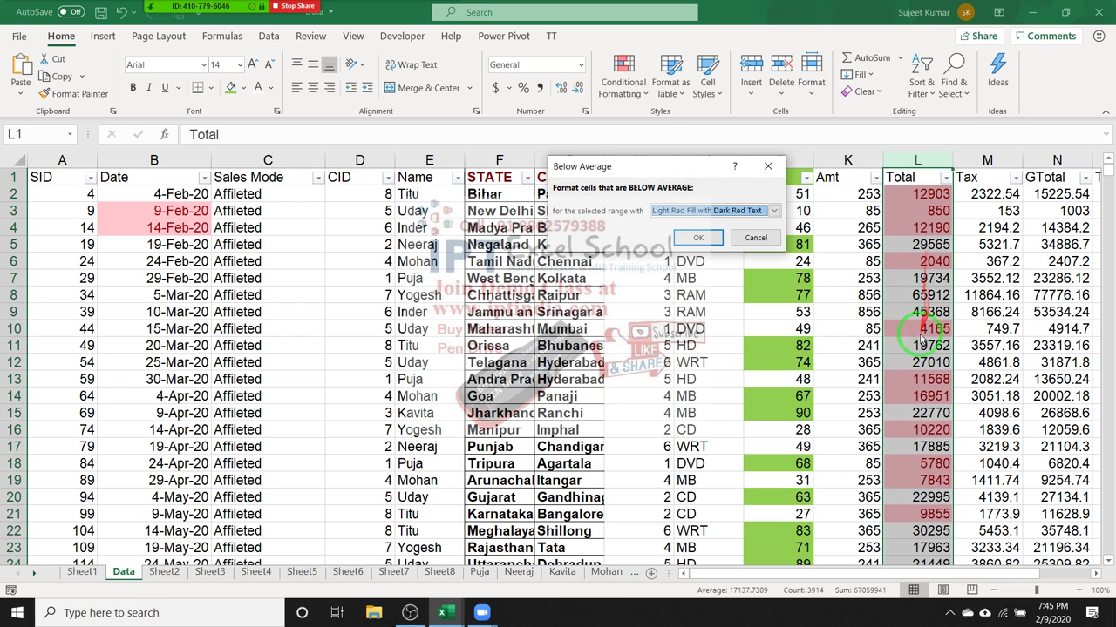
{"action": "left_click", "coordinate": [764, 236]}
Add a new sheet and type the heading 'Mobile' in A1.
{"action": "left_click", "coordinate": [651, 573]}
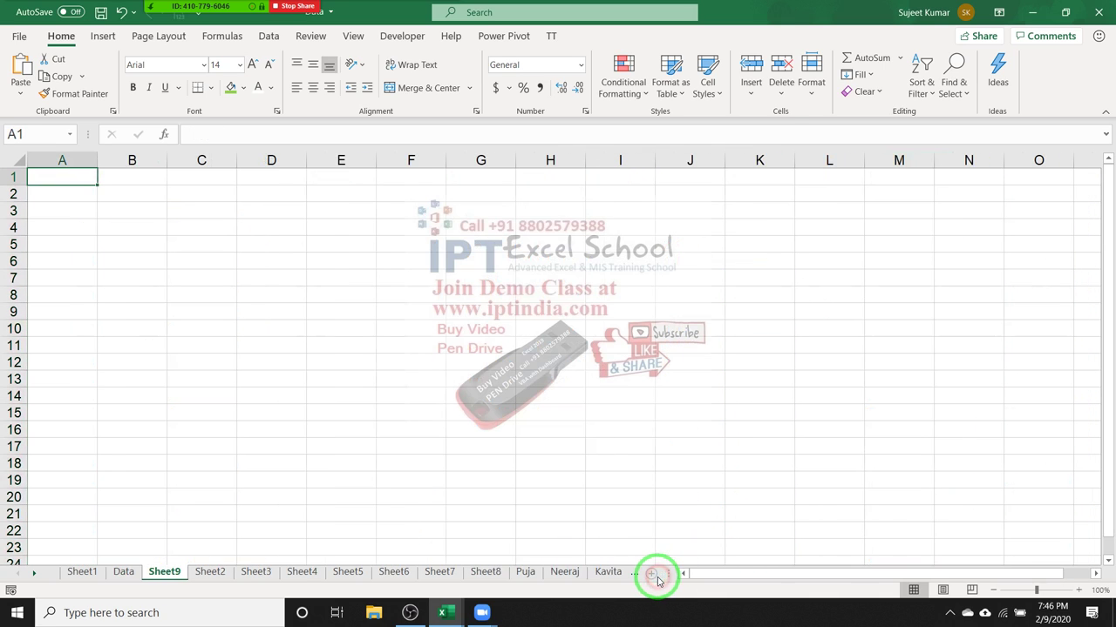
{"action": "type", "text": "Mo"}
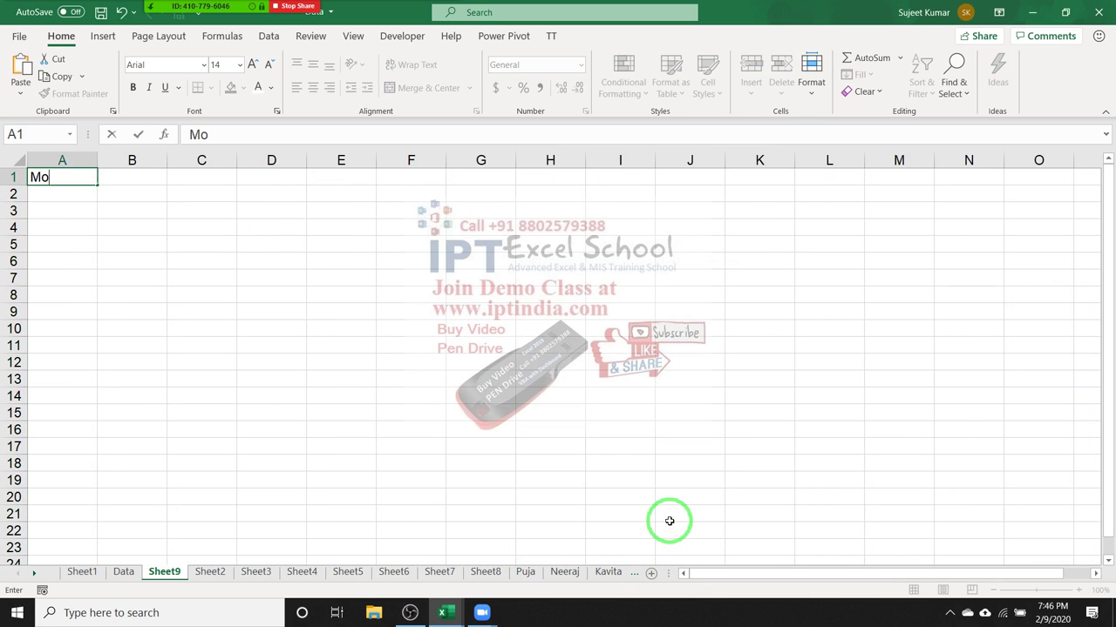
{"action": "type", "text": "bile"}
{"action": "key", "text": "Return"}
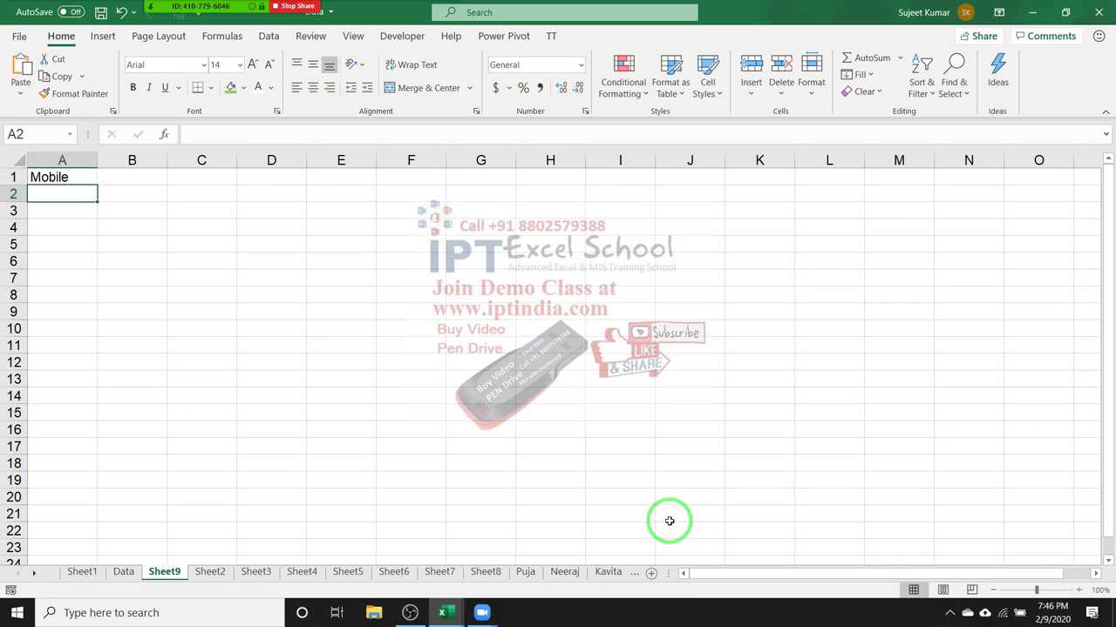
Apply a Duplicate Values highlight rule to the whole of column A.
{"action": "left_click", "coordinate": [62, 163]}
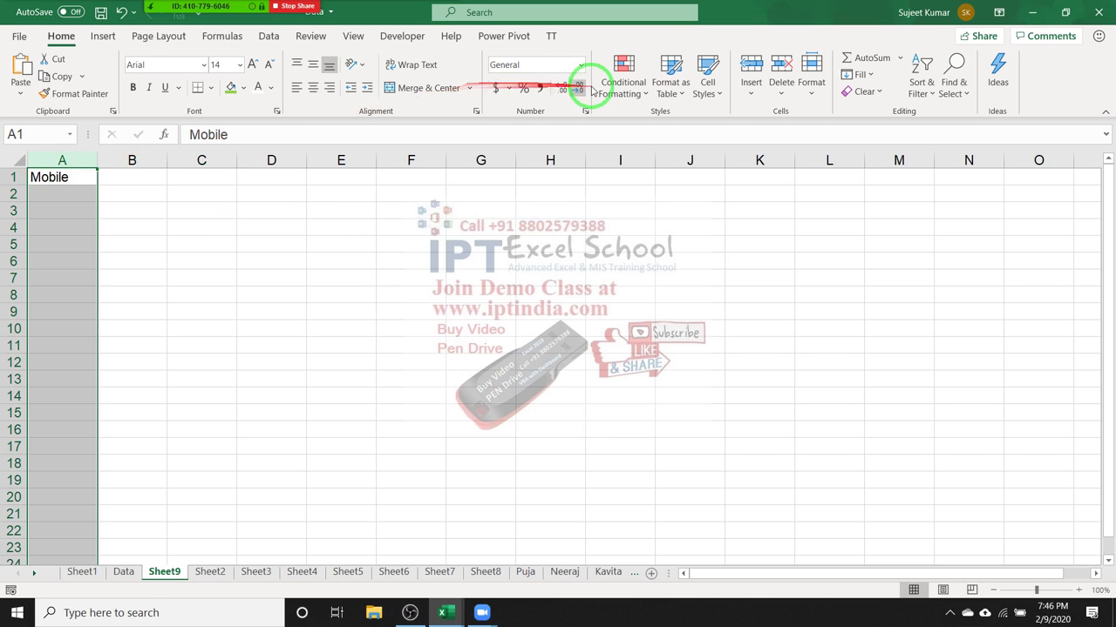
{"action": "left_click", "coordinate": [639, 94]}
{"action": "mouse_move", "coordinate": [642, 123]}
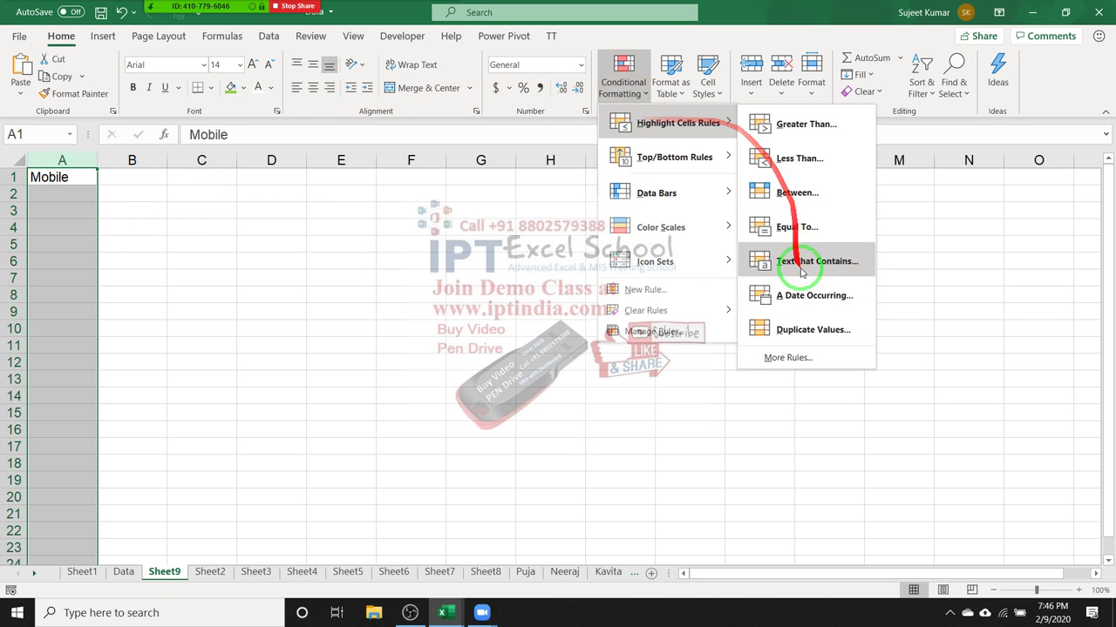
{"action": "left_click", "coordinate": [806, 332]}
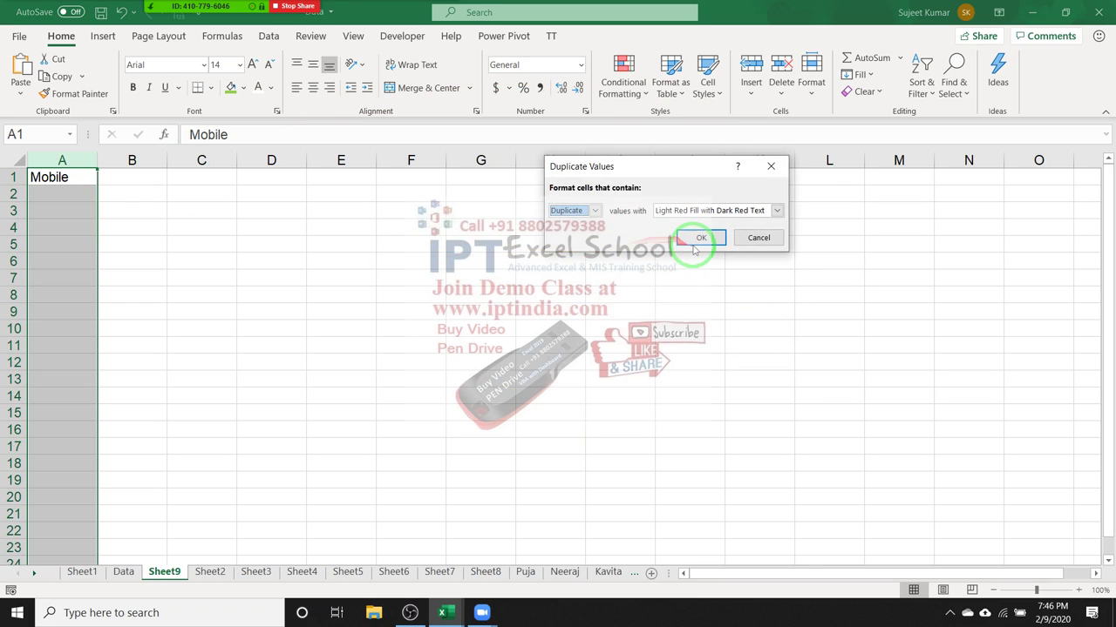
{"action": "left_click", "coordinate": [702, 239]}
Enter a mobile number in A2 and another in A8, then start editing A2 to match.
{"action": "left_click", "coordinate": [55, 193]}
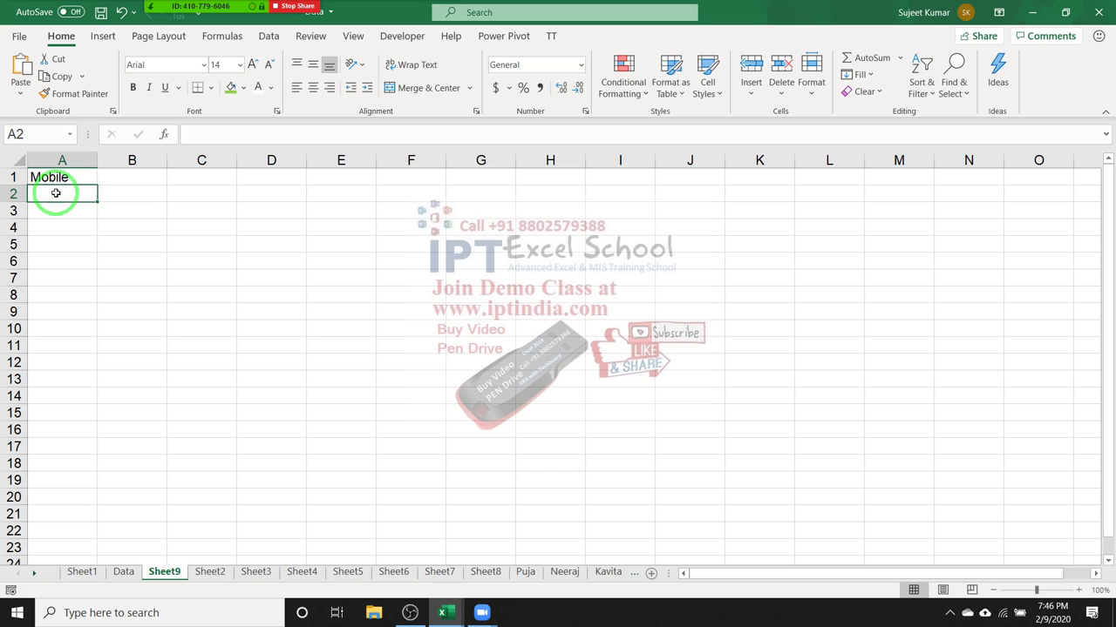
{"action": "type", "text": "88257"}
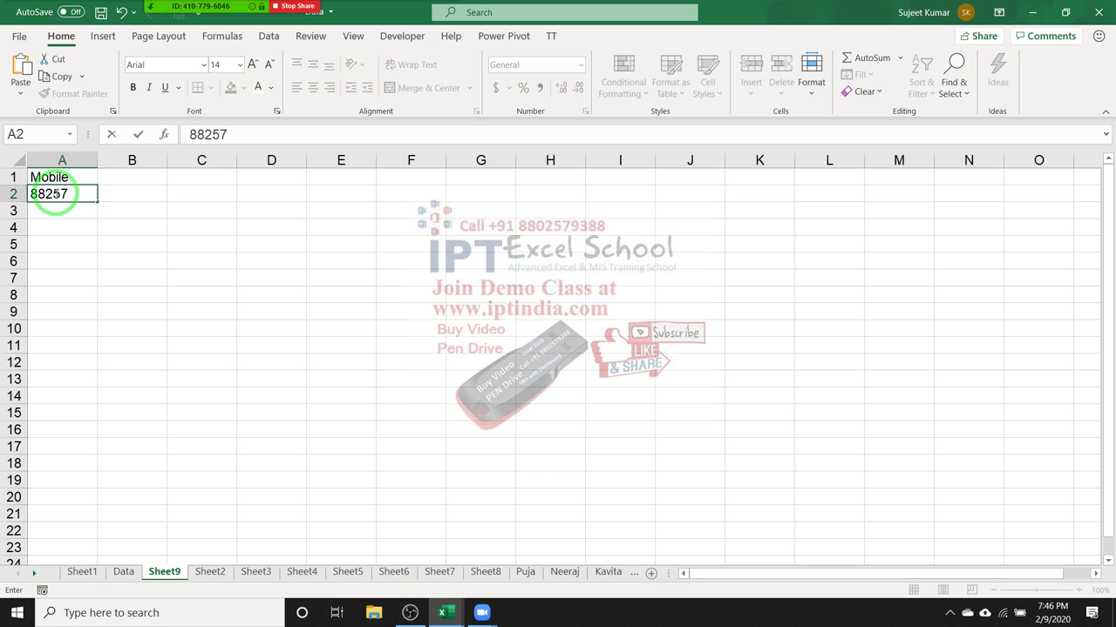
{"action": "type", "text": "8"}
{"action": "key", "text": "Return"}
{"action": "key", "text": "Down"}
{"action": "key", "text": "Down"}
{"action": "key", "text": "Down"}
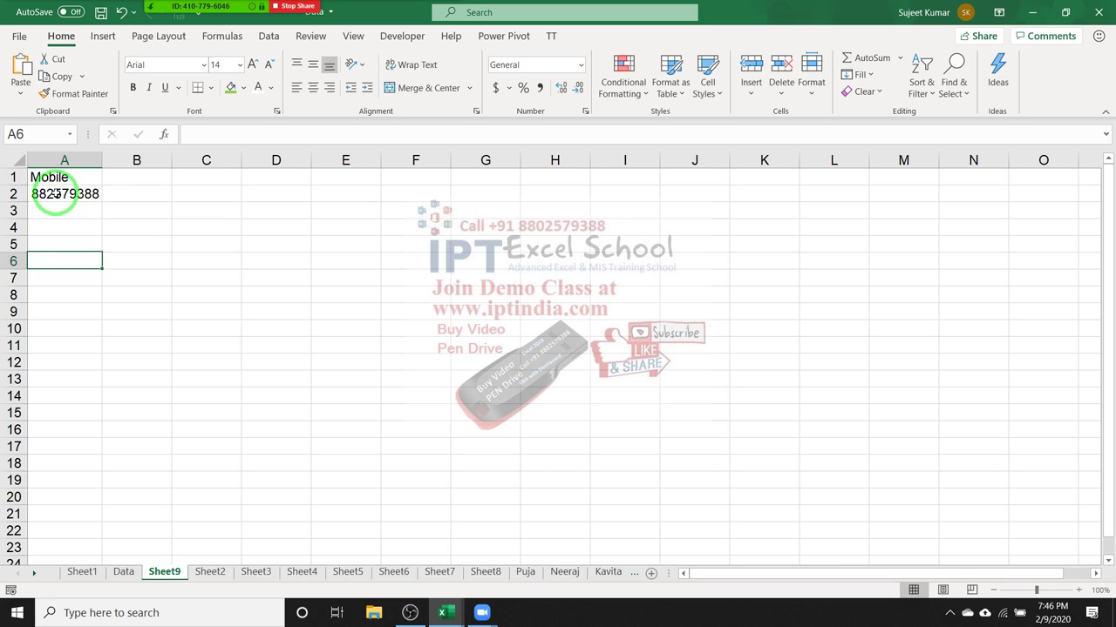
{"action": "key", "text": "Down"}
{"action": "key", "text": "Down"}
{"action": "type", "text": "8"}
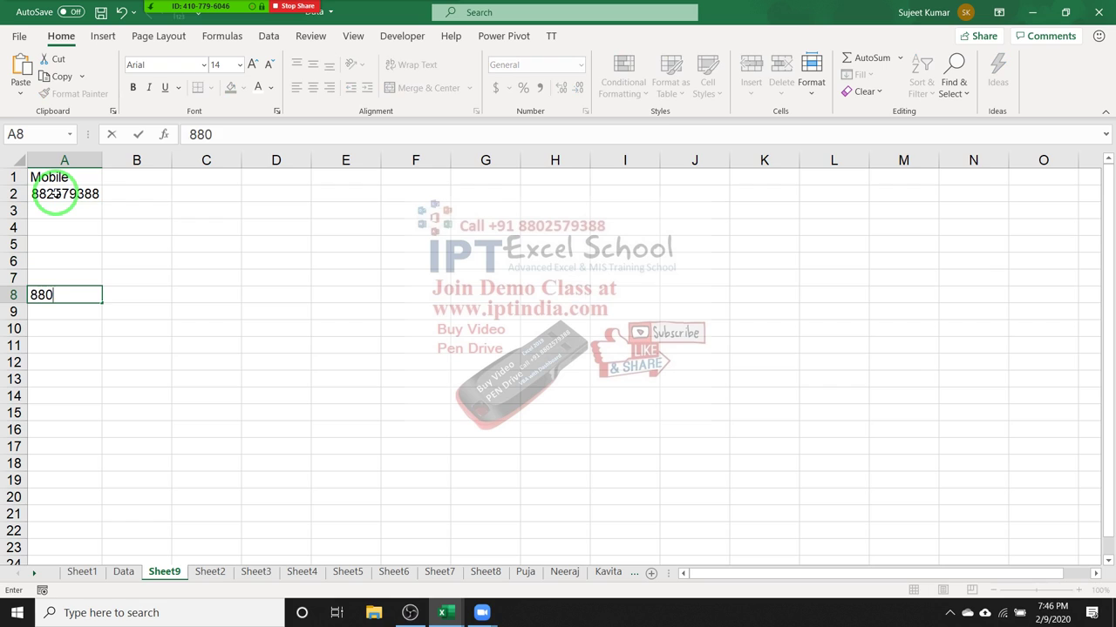
{"action": "key", "text": "Return"}
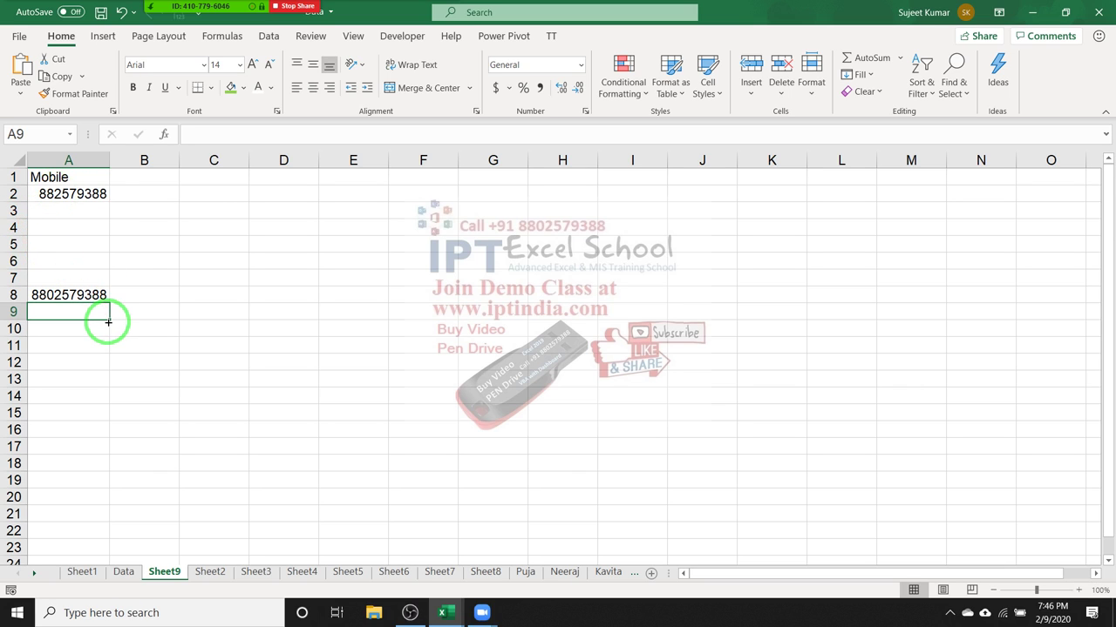
{"action": "double_click", "coordinate": [55, 194]}
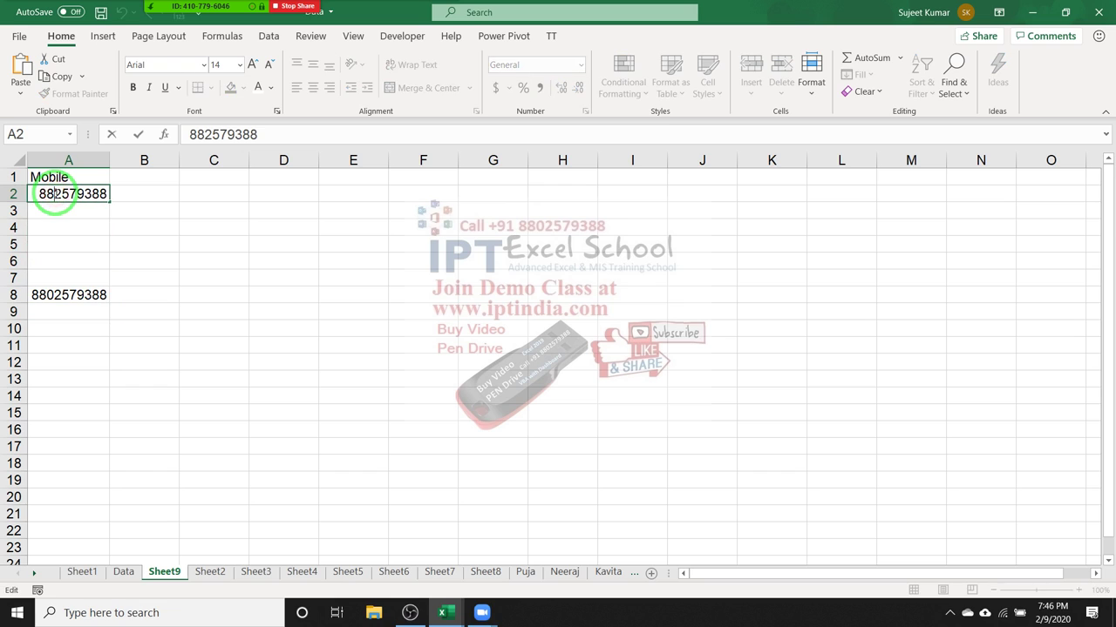
{"action": "key", "text": "Return"}
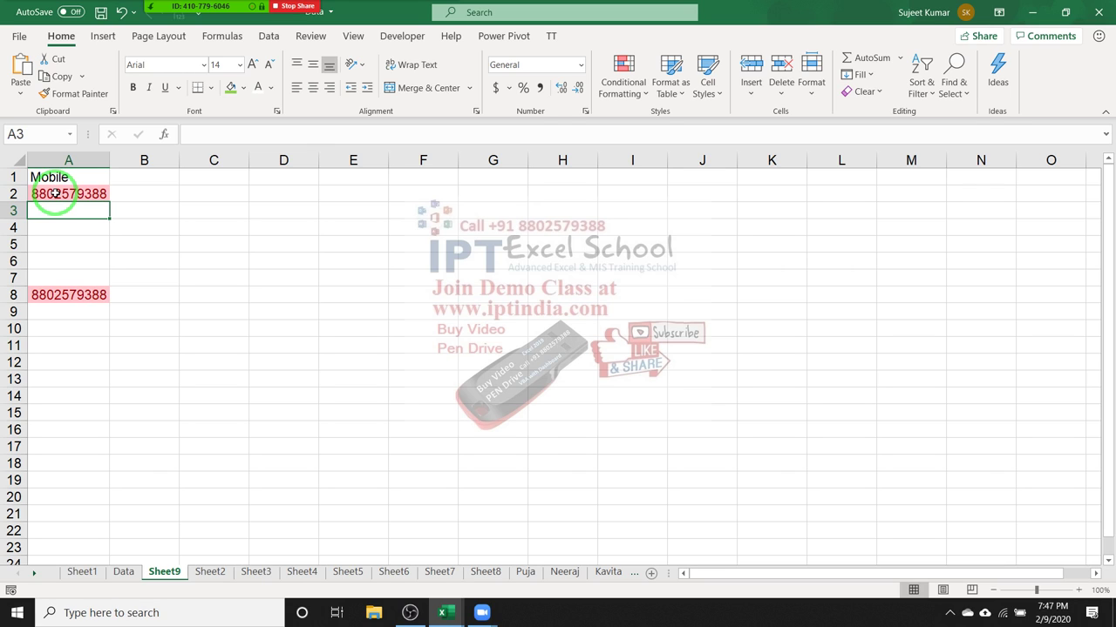
{"action": "left_click", "coordinate": [621, 91]}
{"action": "mouse_move", "coordinate": [641, 129]}
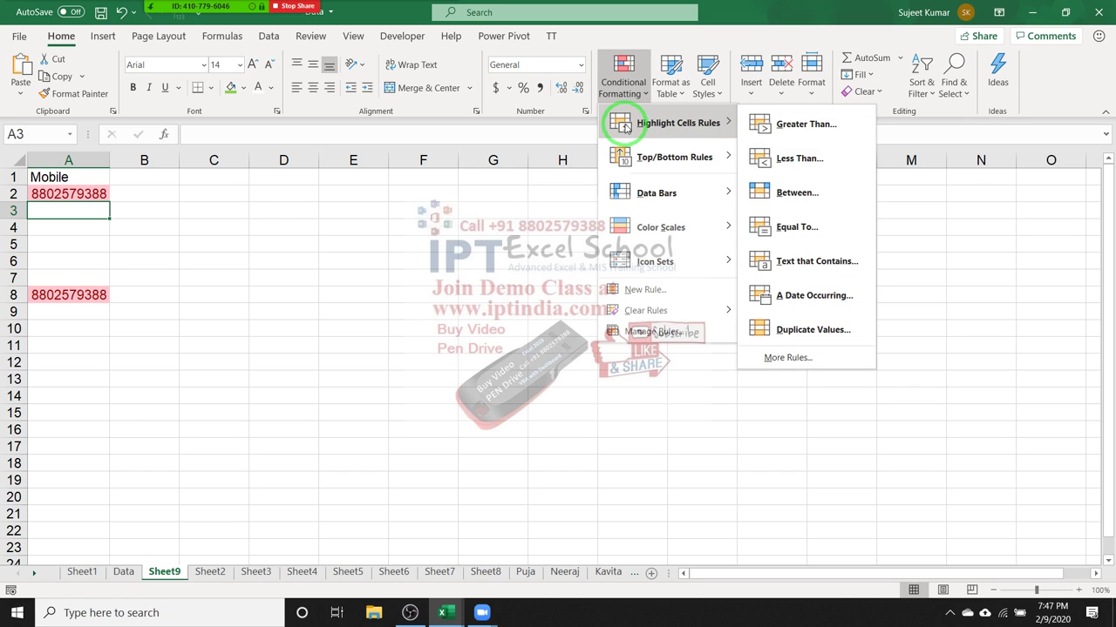
{"action": "mouse_move", "coordinate": [642, 162]}
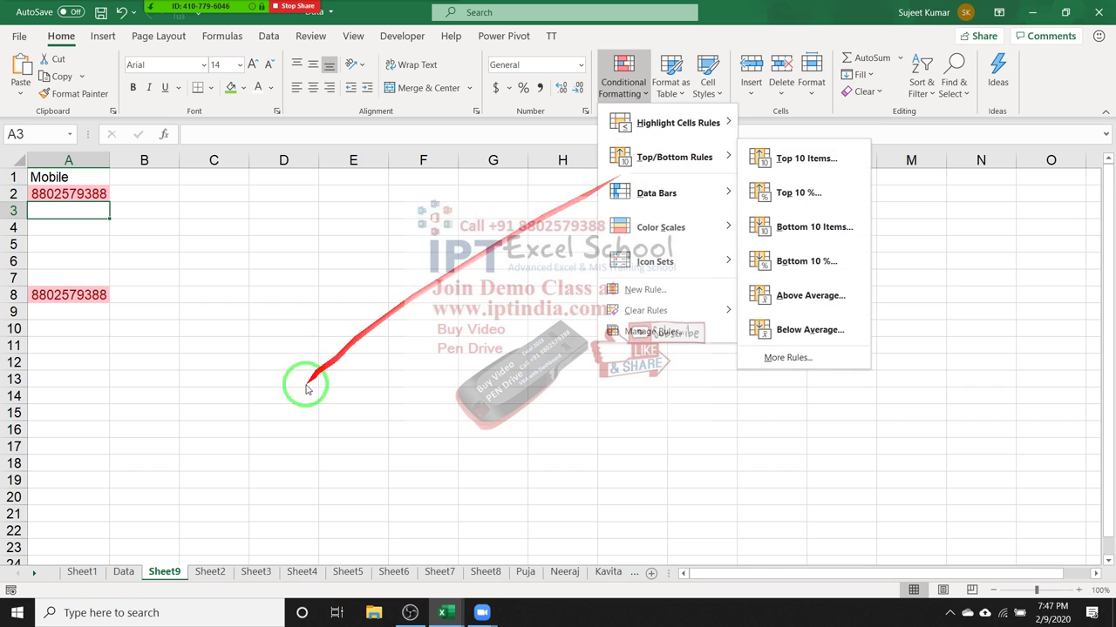
Copy the Data sheet's sales table from A1 across to column N.
{"action": "left_click", "coordinate": [107, 577]}
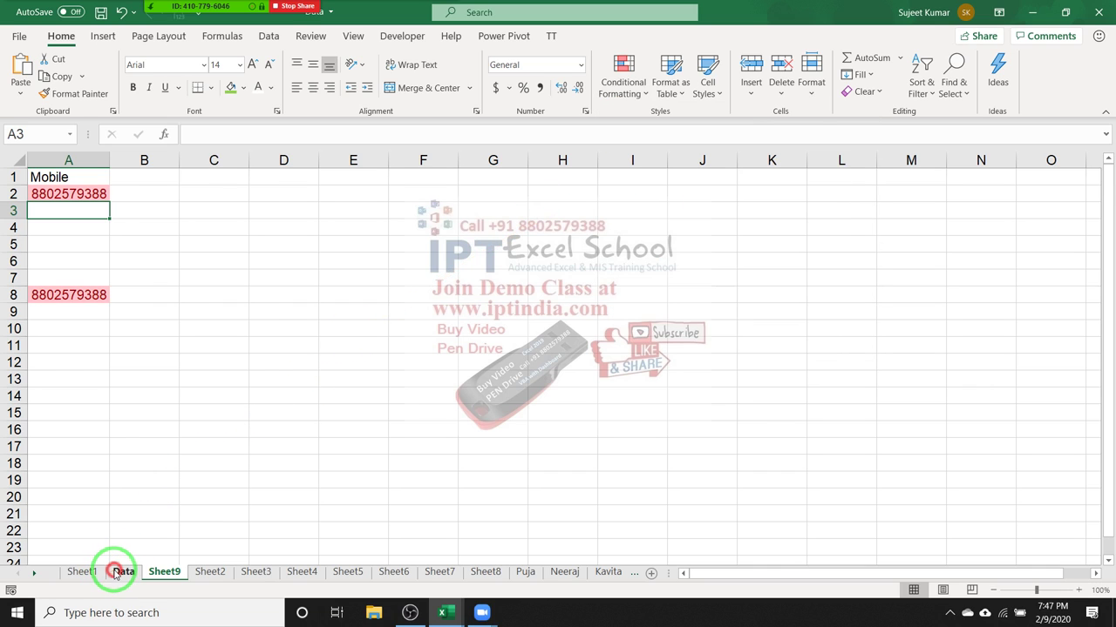
{"action": "left_click", "coordinate": [123, 571]}
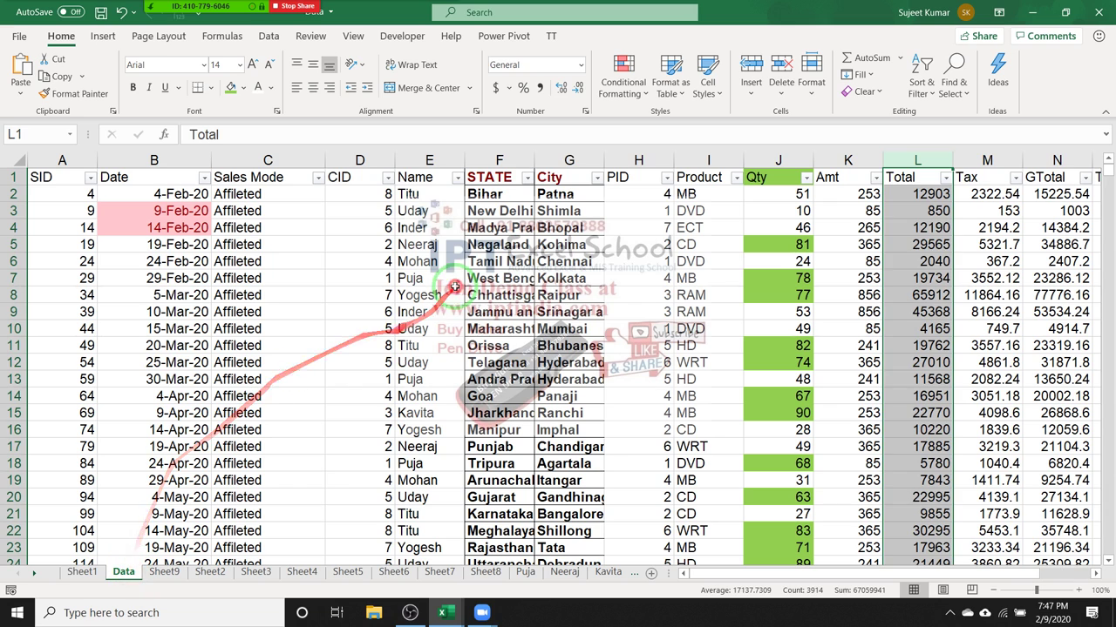
{"action": "left_click", "coordinate": [418, 294]}
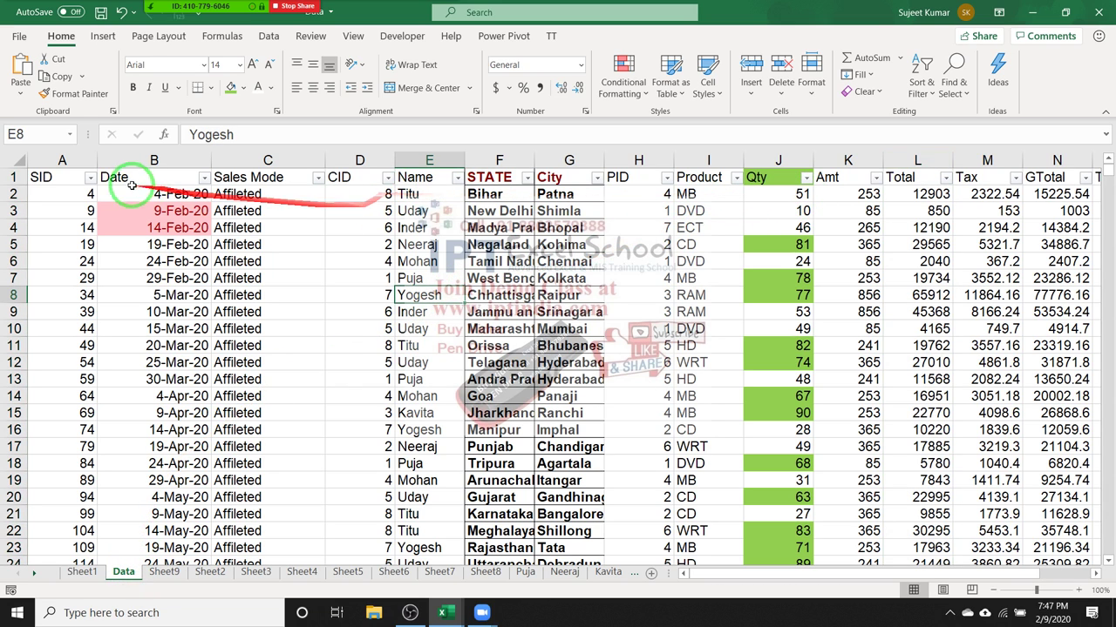
{"action": "mouse_move", "coordinate": [41, 177]}
{"action": "left_mouse_down"}
{"action": "mouse_move", "coordinate": [1057, 599]}
{"action": "mouse_move", "coordinate": [1052, 542]}
{"action": "left_mouse_up"}
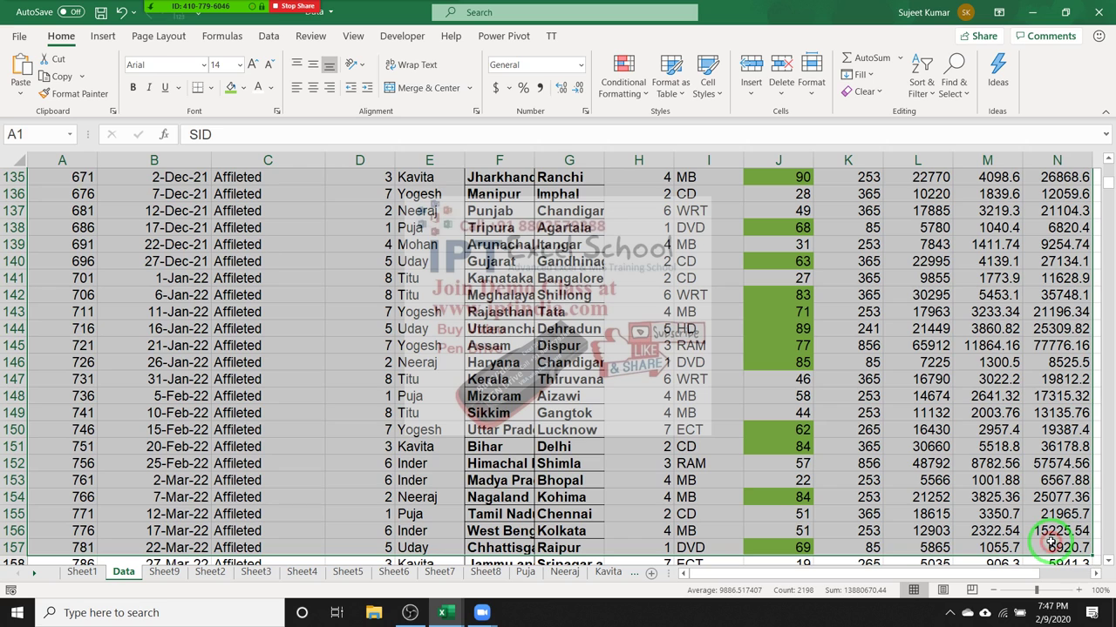
{"action": "key", "text": "ctrl+c"}
Paste it as values into a new workbook and format the Date column as dates.
{"action": "key", "text": "ctrl+n"}
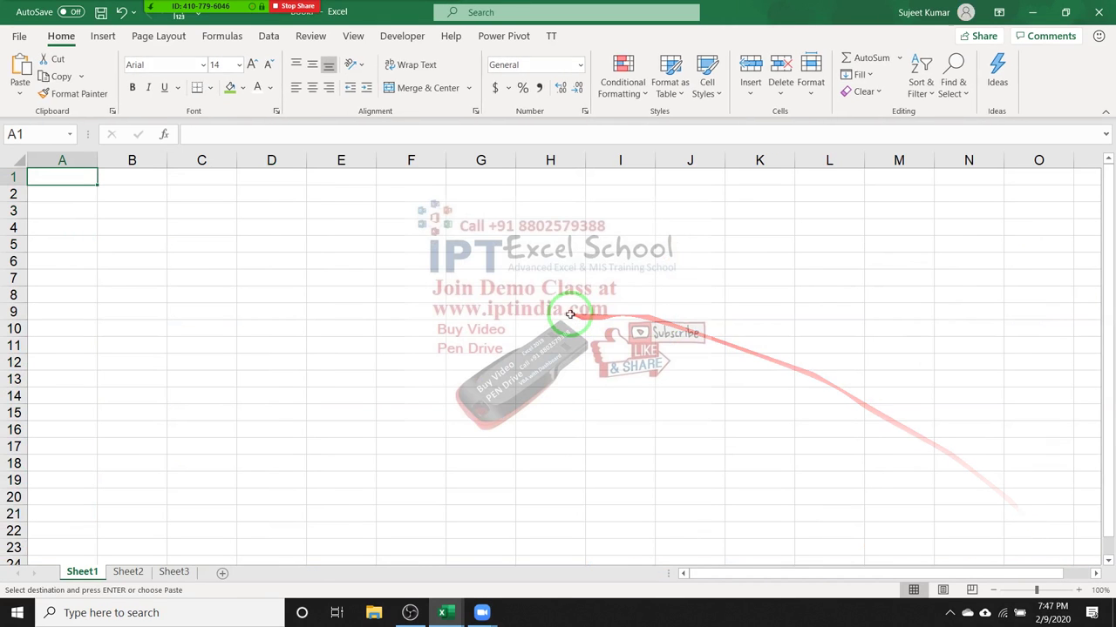
{"action": "left_click", "coordinate": [20, 94]}
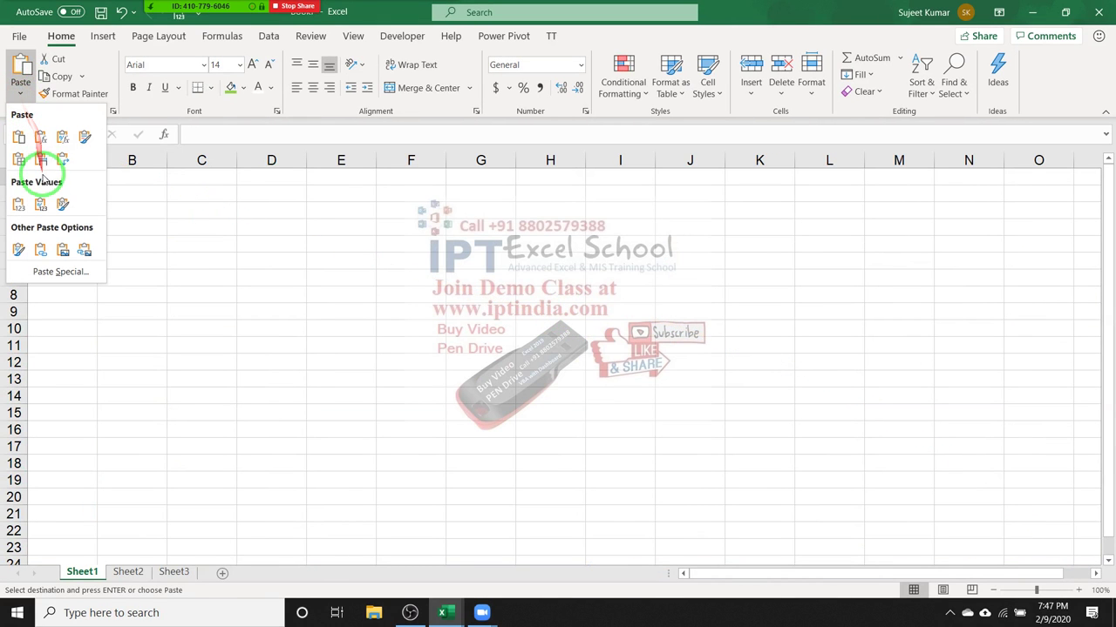
{"action": "left_click", "coordinate": [17, 199]}
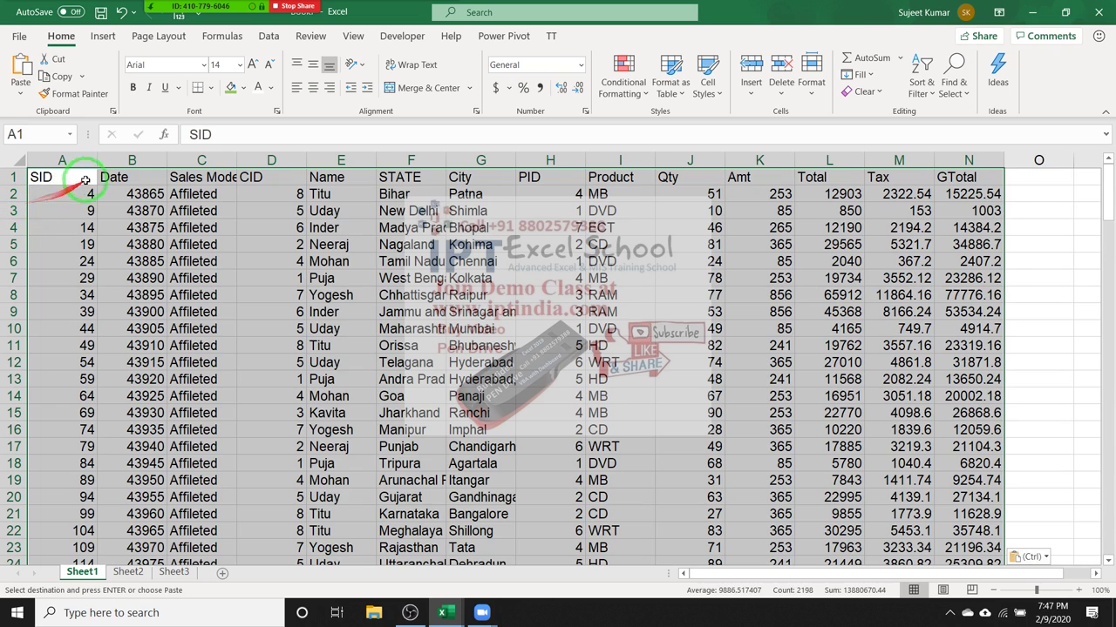
{"action": "left_click", "coordinate": [117, 177]}
{"action": "key", "text": "ctrl+shift+Down"}
{"action": "key", "text": "ctrl+shift+3"}
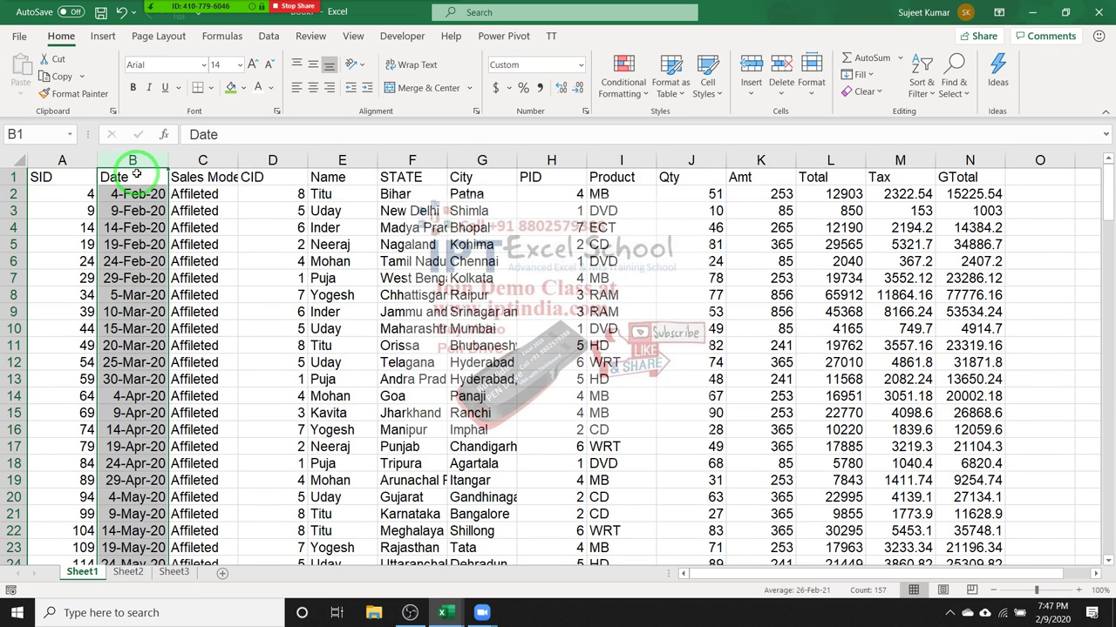
{"action": "left_click", "coordinate": [620, 87]}
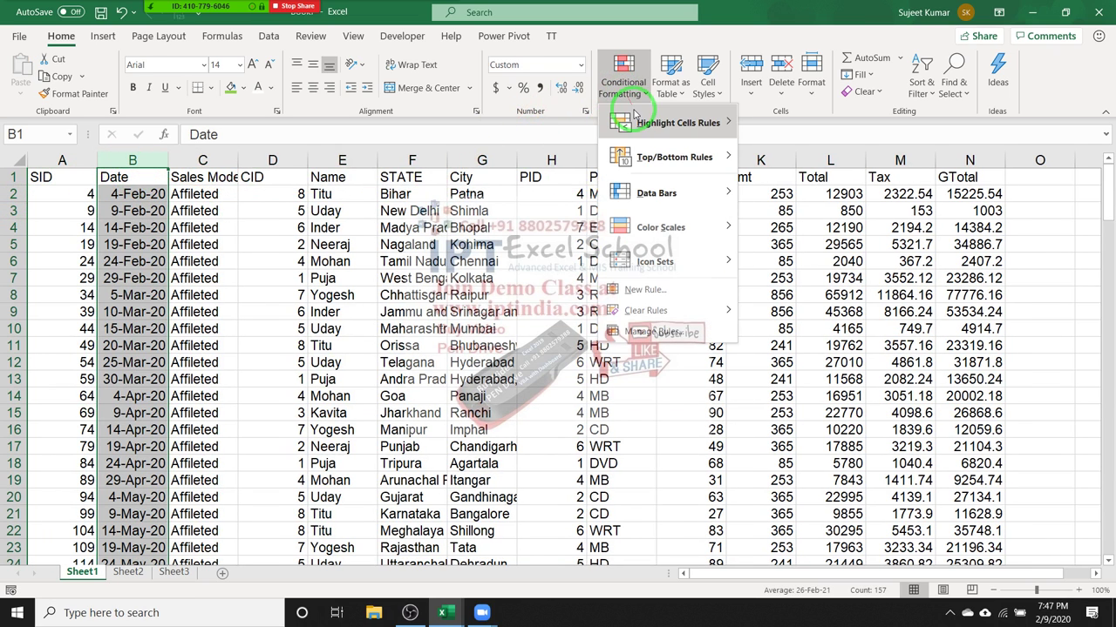
{"action": "left_click", "coordinate": [642, 133]}
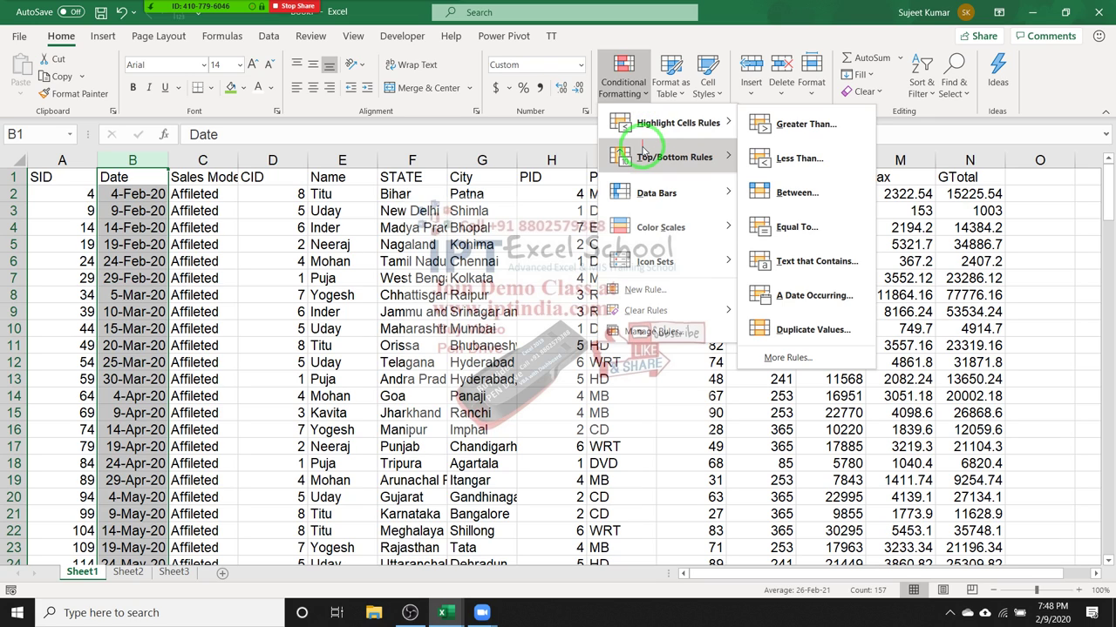
{"action": "mouse_move", "coordinate": [645, 153]}
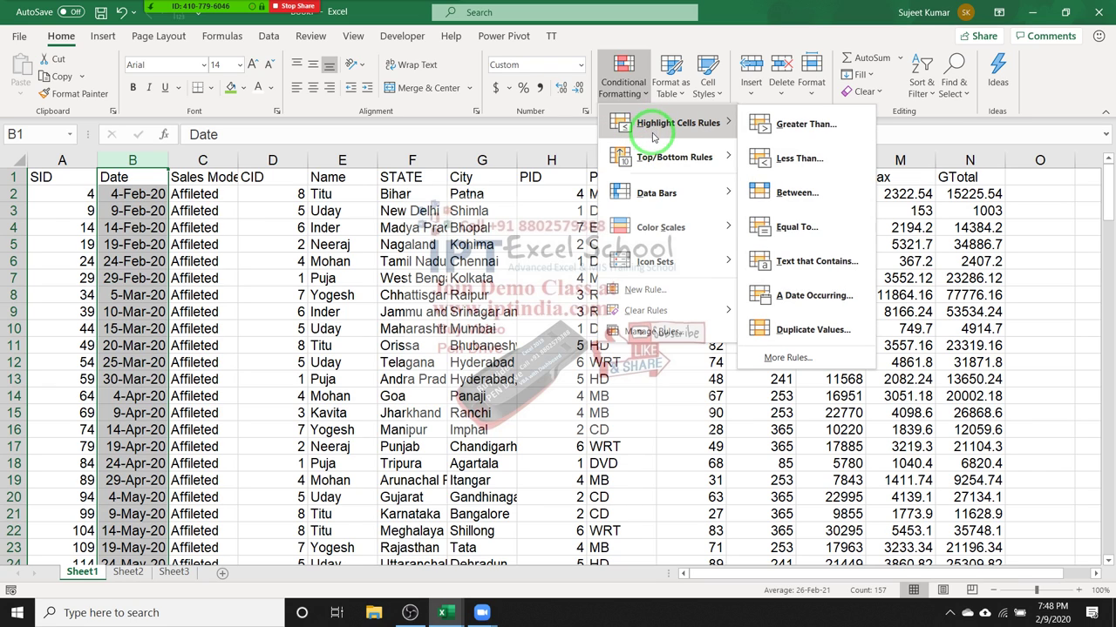
{"action": "mouse_move", "coordinate": [656, 187]}
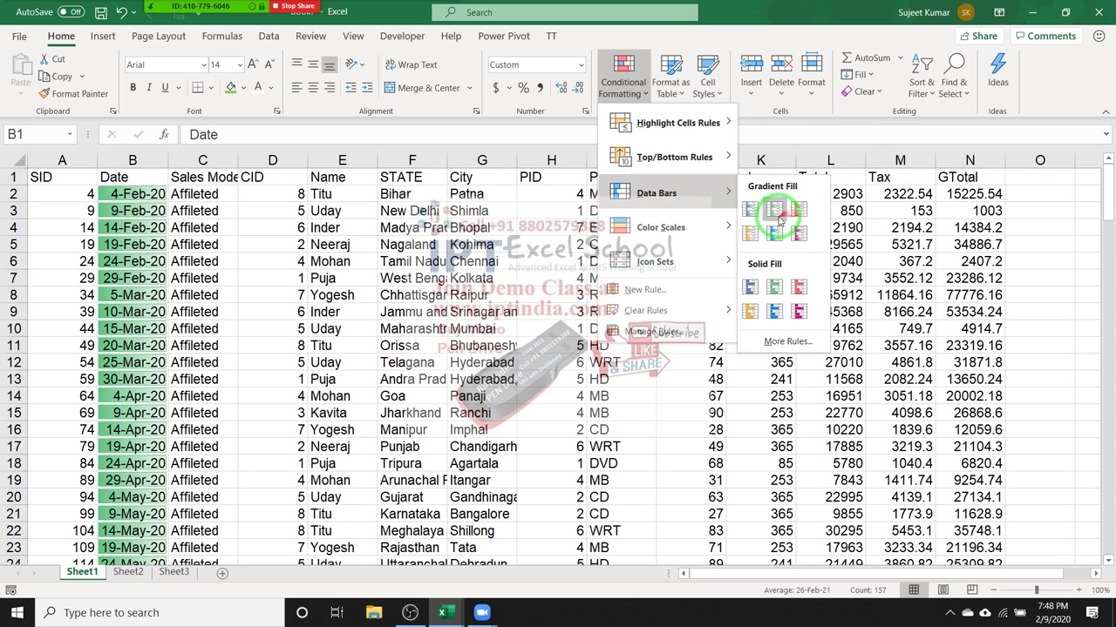
{"action": "left_click", "coordinate": [492, 181]}
{"action": "left_click", "coordinate": [562, 193]}
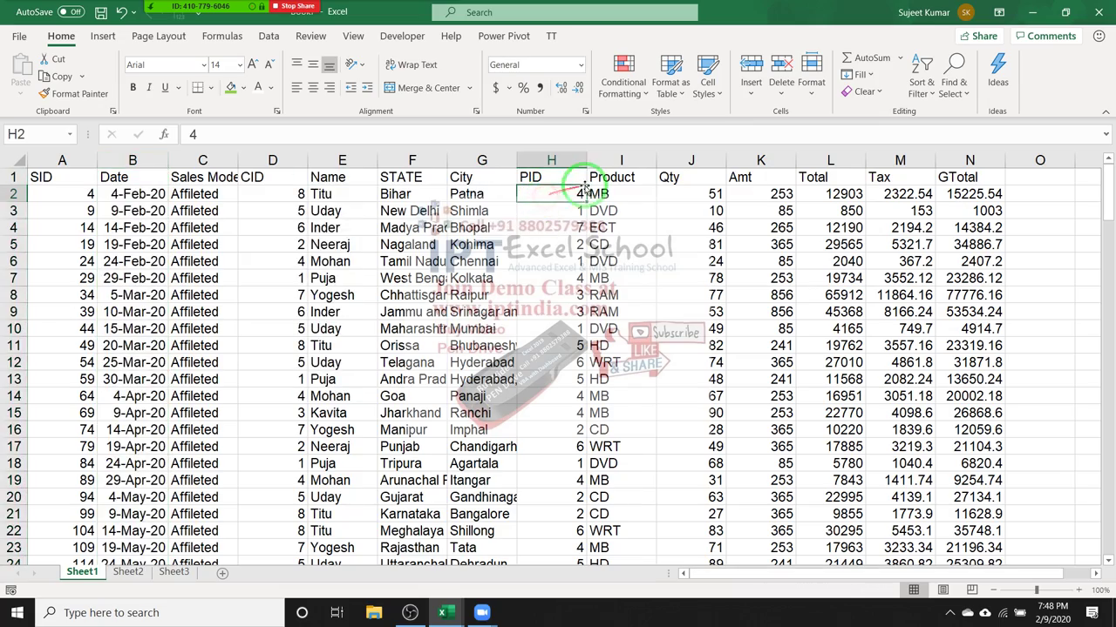
{"action": "scroll", "coordinate": [712, 209], "scroll_direction": "down", "scroll_amount": 6}
{"action": "scroll", "coordinate": [712, 209], "scroll_direction": "up", "scroll_amount": 6}
{"action": "scroll", "coordinate": [712, 209], "scroll_direction": "down", "scroll_amount": 3}
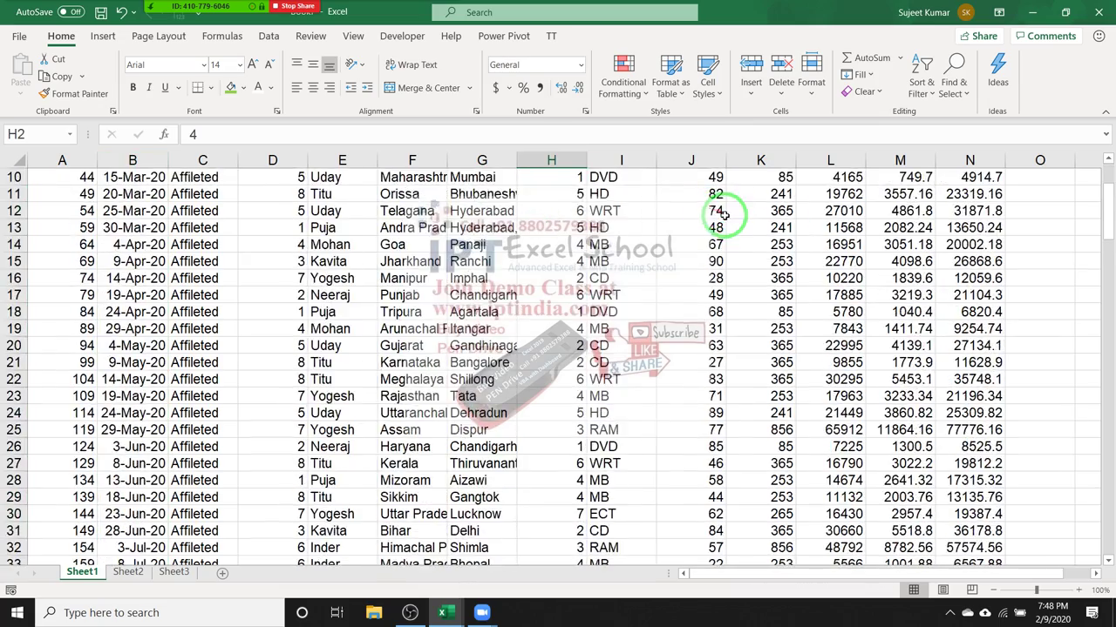
{"action": "scroll", "coordinate": [713, 213], "scroll_direction": "down", "scroll_amount": 6}
{"action": "scroll", "coordinate": [714, 218], "scroll_direction": "down", "scroll_amount": 8}
{"action": "scroll", "coordinate": [715, 218], "scroll_direction": "down", "scroll_amount": 4}
{"action": "scroll", "coordinate": [714, 218], "scroll_direction": "down", "scroll_amount": 4}
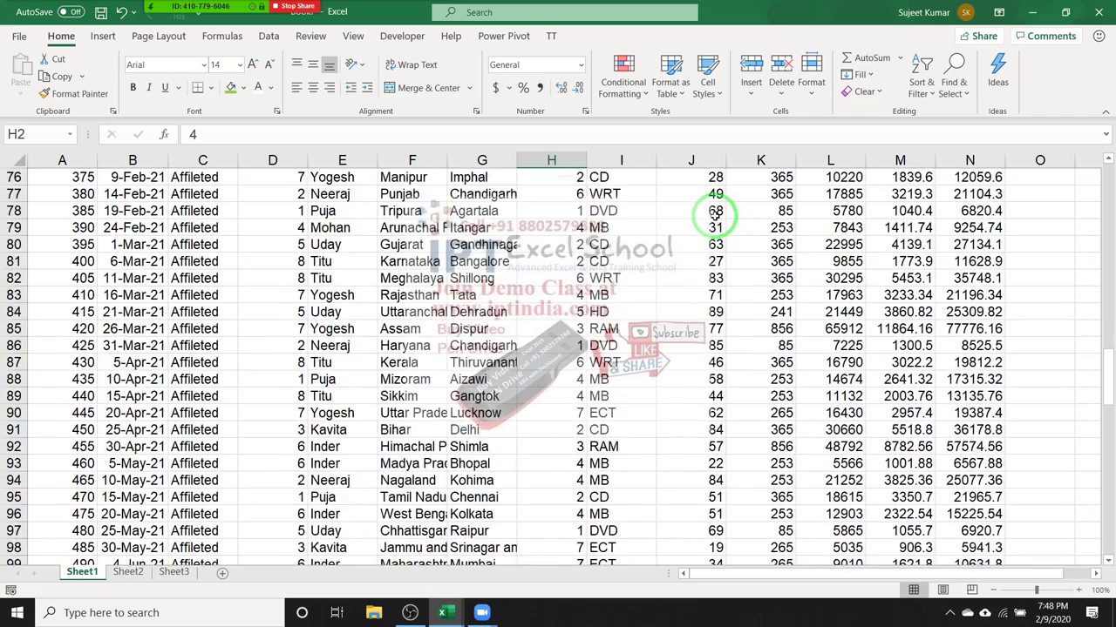
{"action": "scroll", "coordinate": [715, 218], "scroll_direction": "down", "scroll_amount": 1}
{"action": "scroll", "coordinate": [713, 214], "scroll_direction": "down", "scroll_amount": 11}
{"action": "scroll", "coordinate": [713, 215], "scroll_direction": "down", "scroll_amount": 10}
{"action": "scroll", "coordinate": [713, 215], "scroll_direction": "down", "scroll_amount": 3}
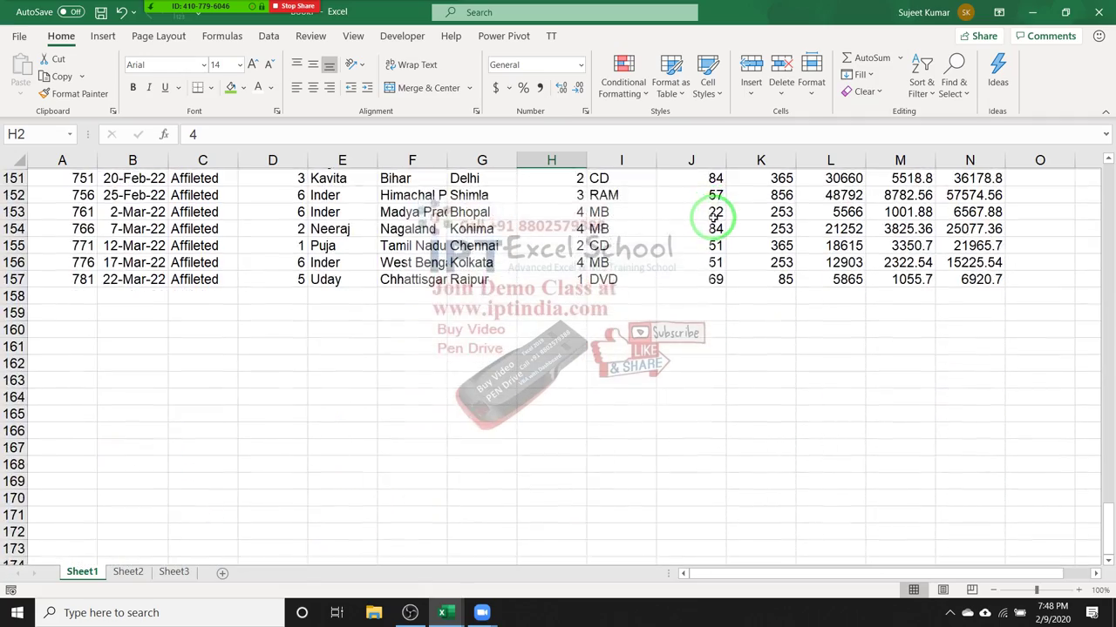
{"action": "scroll", "coordinate": [712, 214], "scroll_direction": "up", "scroll_amount": 7}
{"action": "scroll", "coordinate": [713, 215], "scroll_direction": "up", "scroll_amount": 7}
{"action": "scroll", "coordinate": [713, 214], "scroll_direction": "up", "scroll_amount": 13}
{"action": "scroll", "coordinate": [712, 212], "scroll_direction": "up", "scroll_amount": 5}
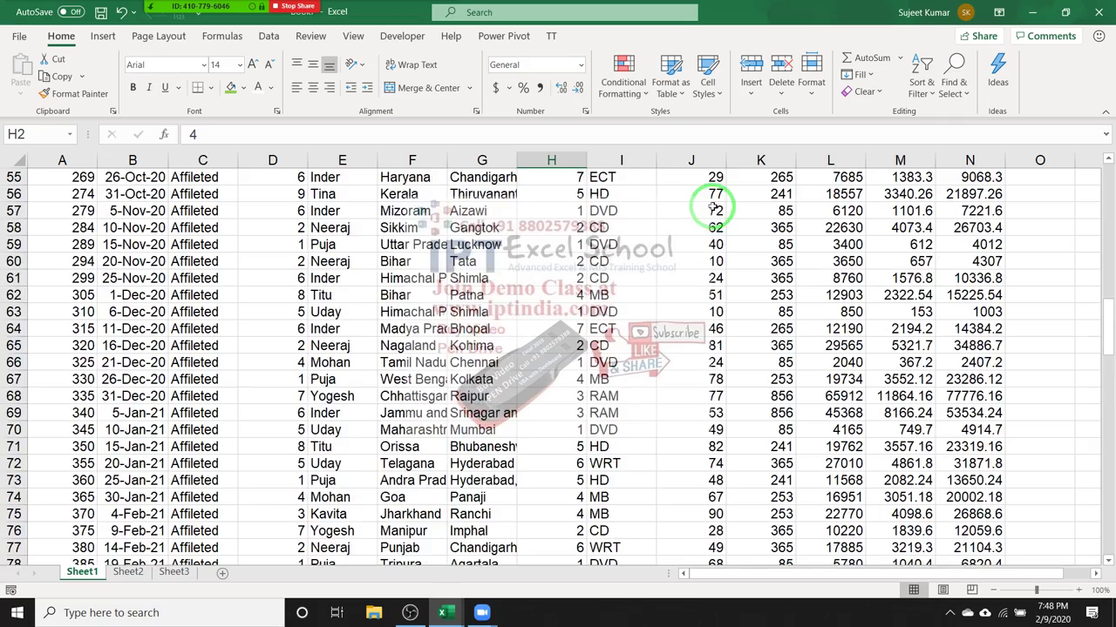
{"action": "scroll", "coordinate": [713, 211], "scroll_direction": "up", "scroll_amount": 9}
{"action": "scroll", "coordinate": [713, 207], "scroll_direction": "up", "scroll_amount": 9}
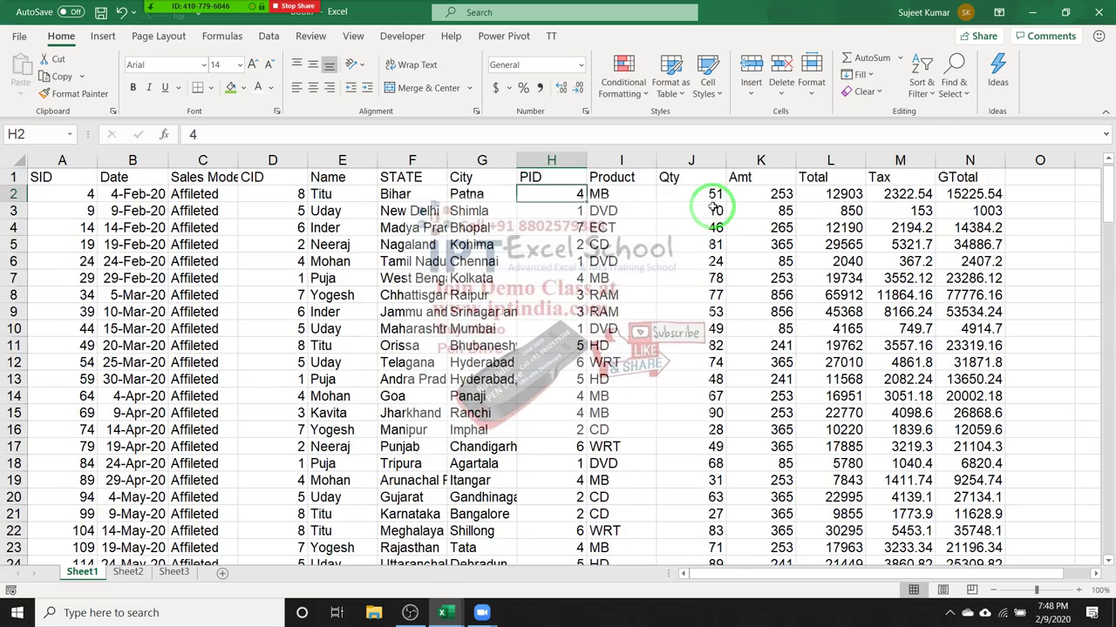
{"action": "left_click", "coordinate": [715, 312]}
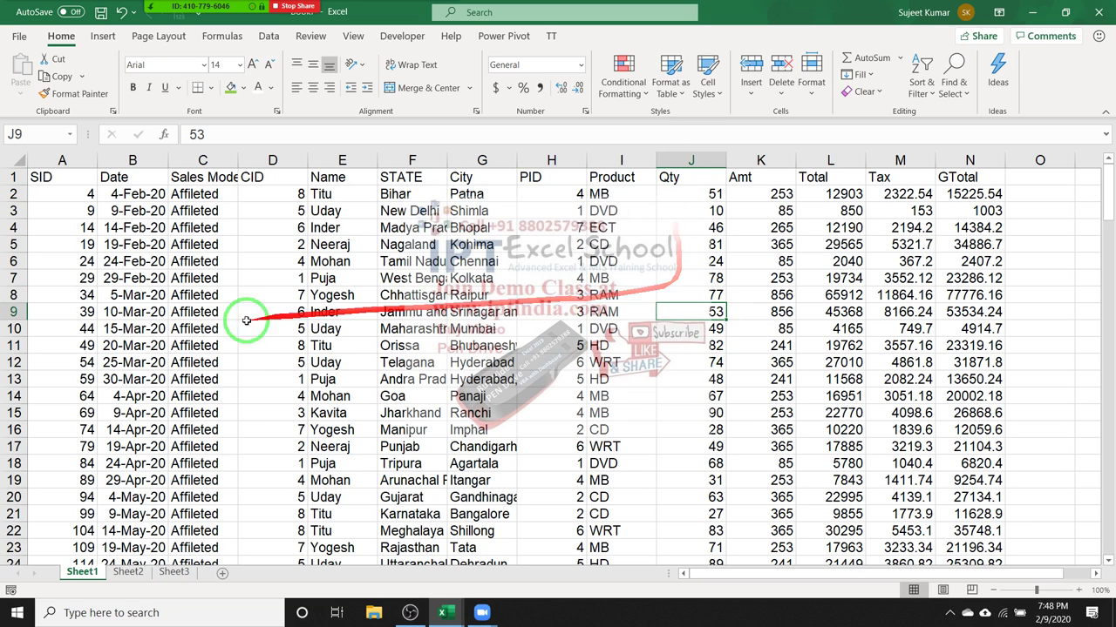
{"action": "left_click", "coordinate": [13, 311]}
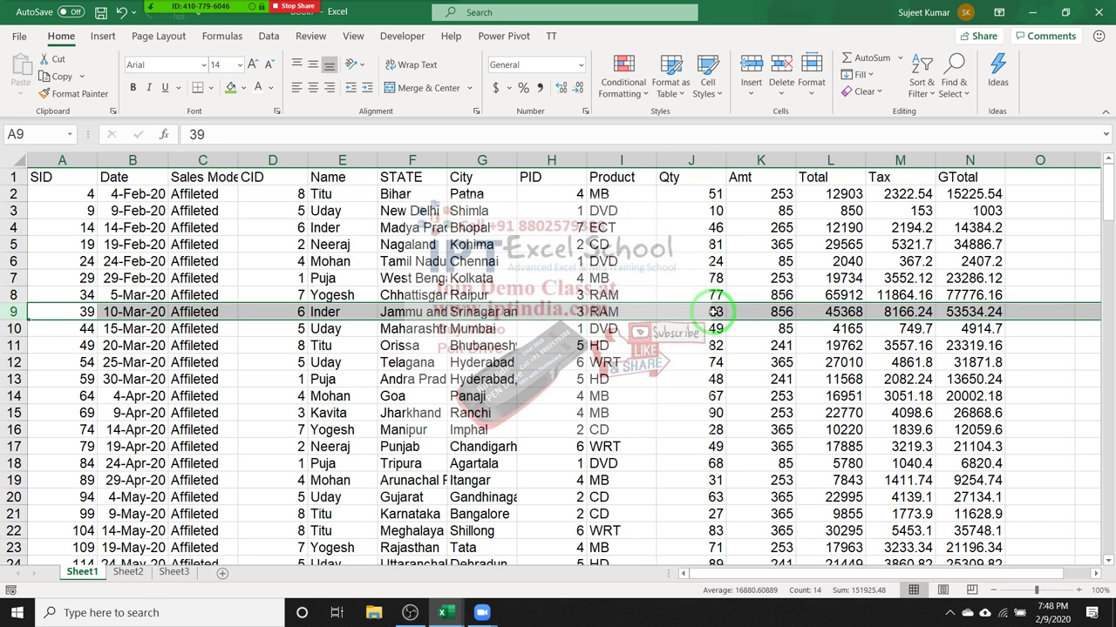
{"action": "left_click", "coordinate": [714, 315]}
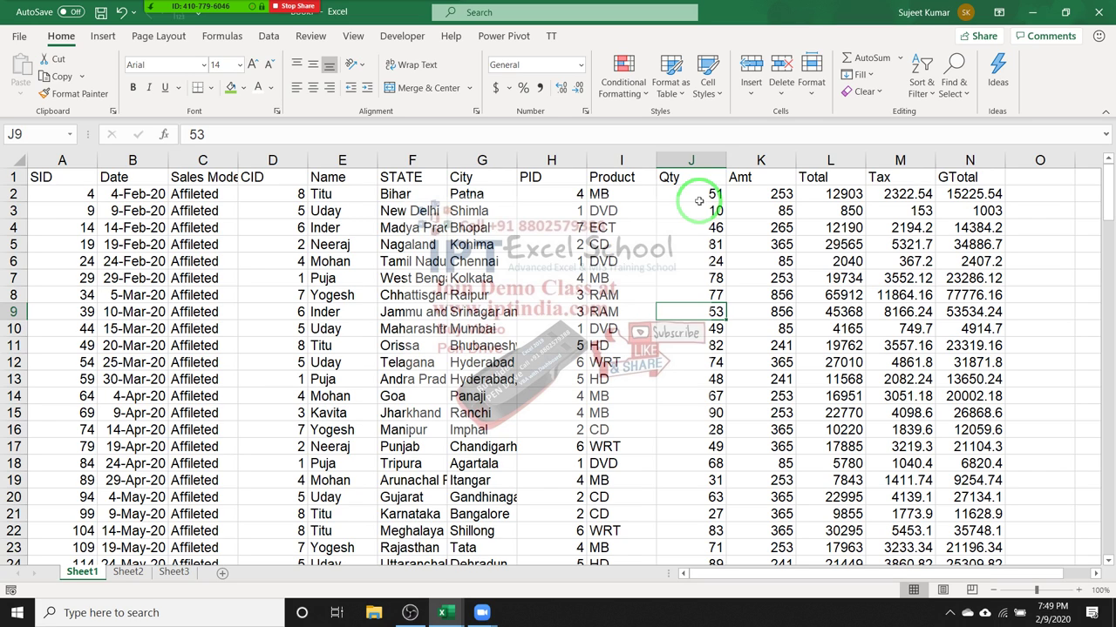
{"action": "left_click", "coordinate": [701, 177]}
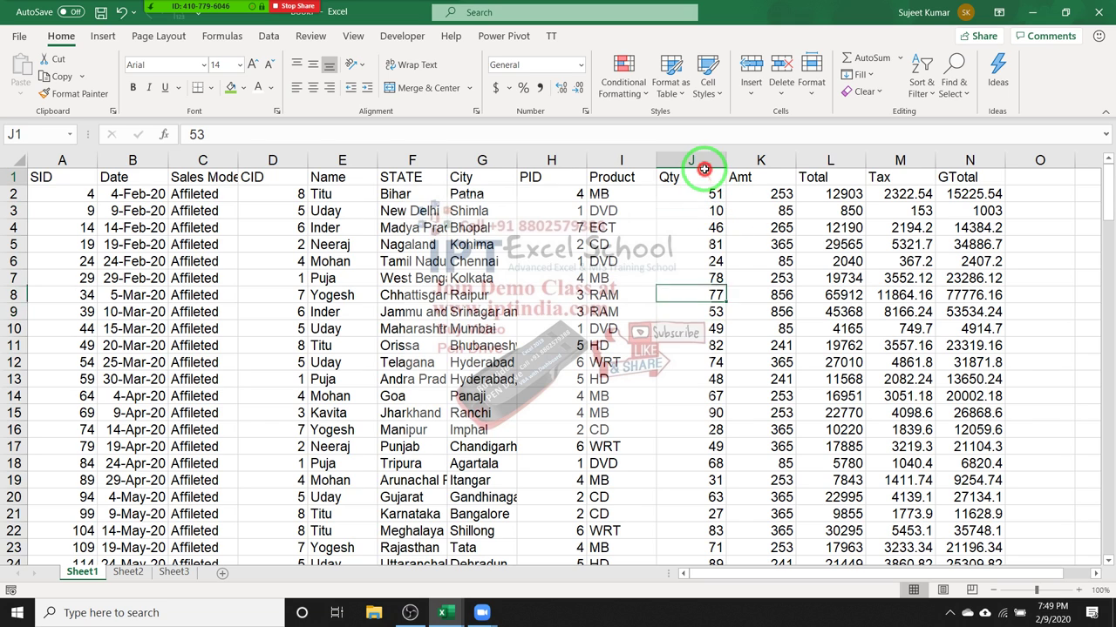
{"action": "left_click", "coordinate": [702, 162]}
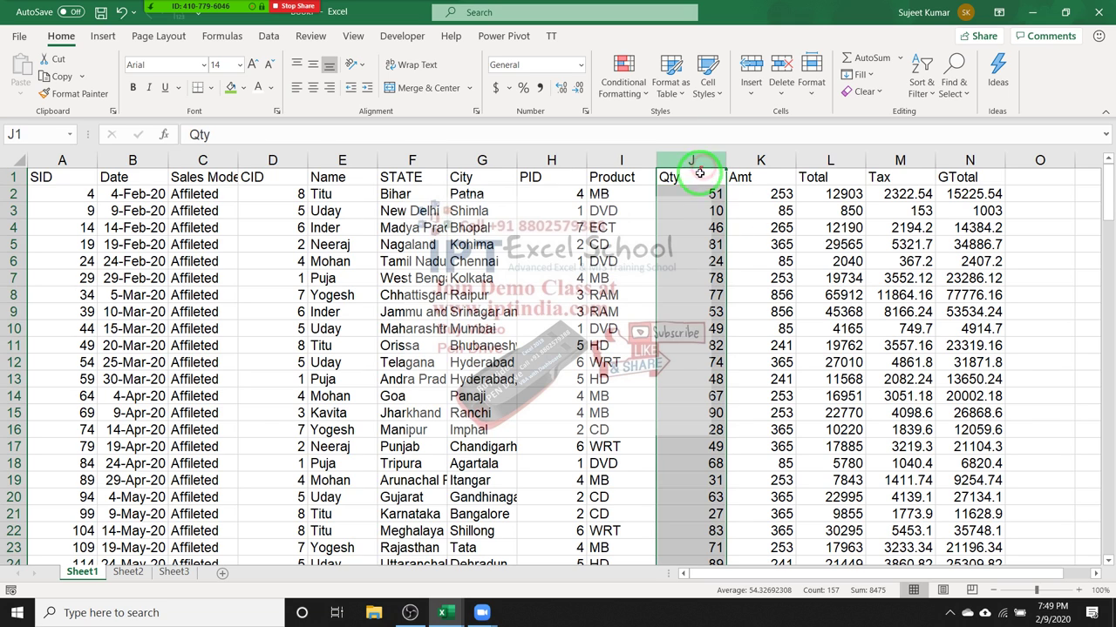
{"action": "left_click", "coordinate": [624, 94]}
{"action": "left_click", "coordinate": [730, 197]}
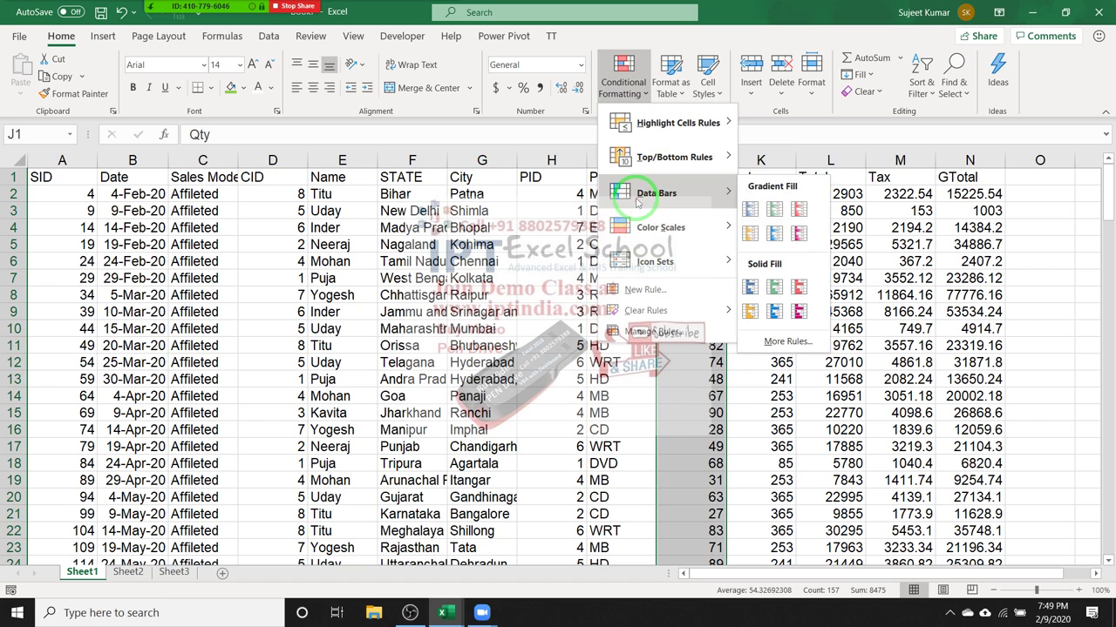
{"action": "left_click", "coordinate": [750, 209]}
{"action": "left_click", "coordinate": [776, 227]}
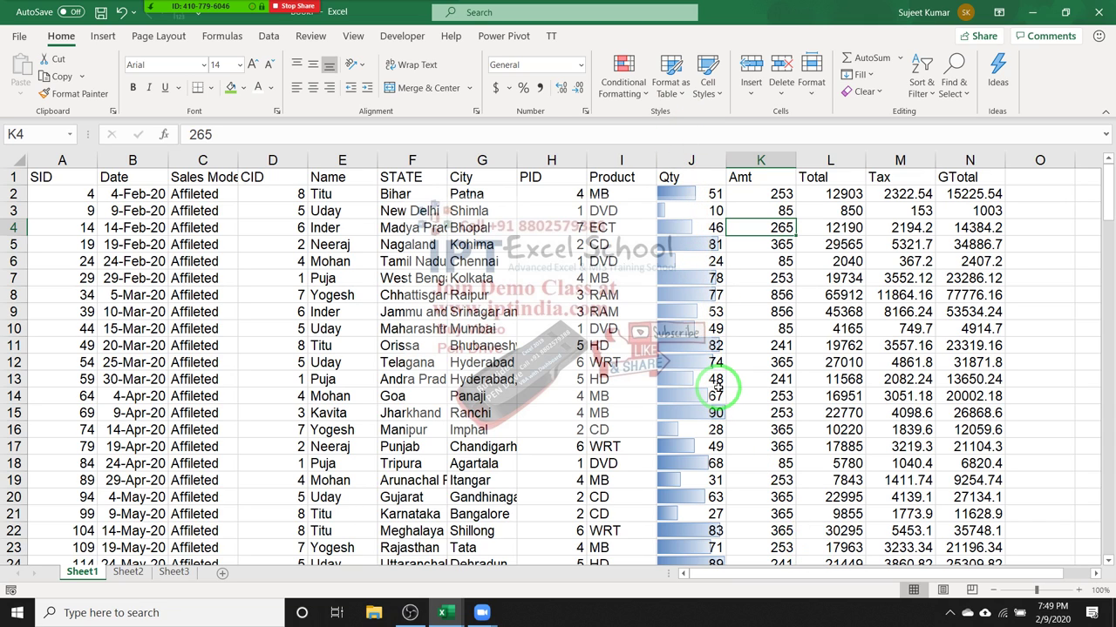
{"action": "left_click", "coordinate": [706, 346]}
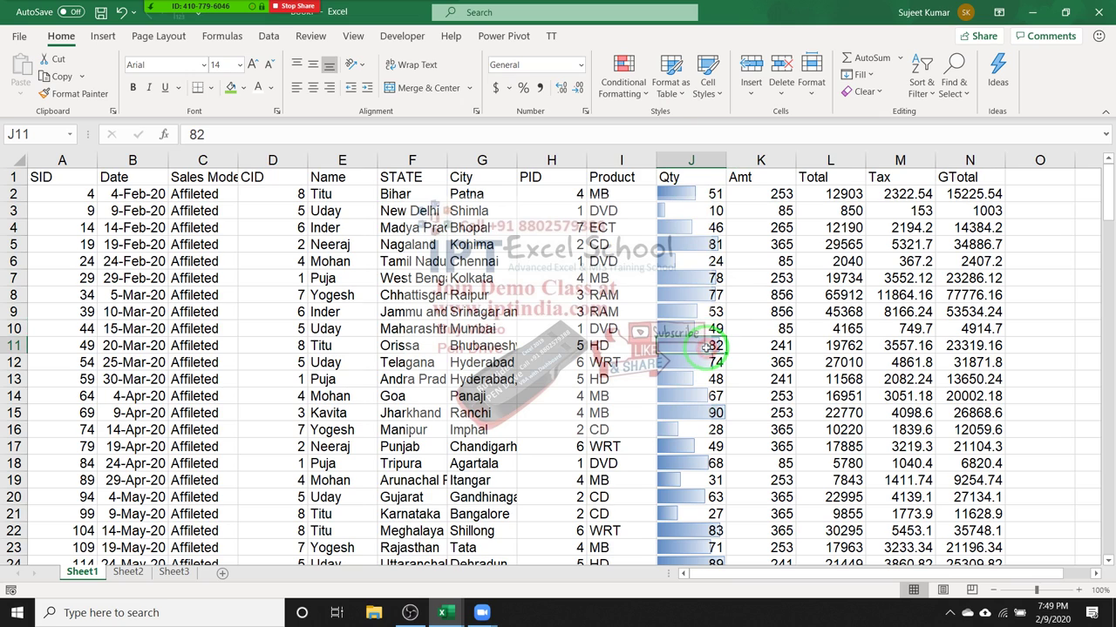
{"action": "left_click", "coordinate": [704, 296]}
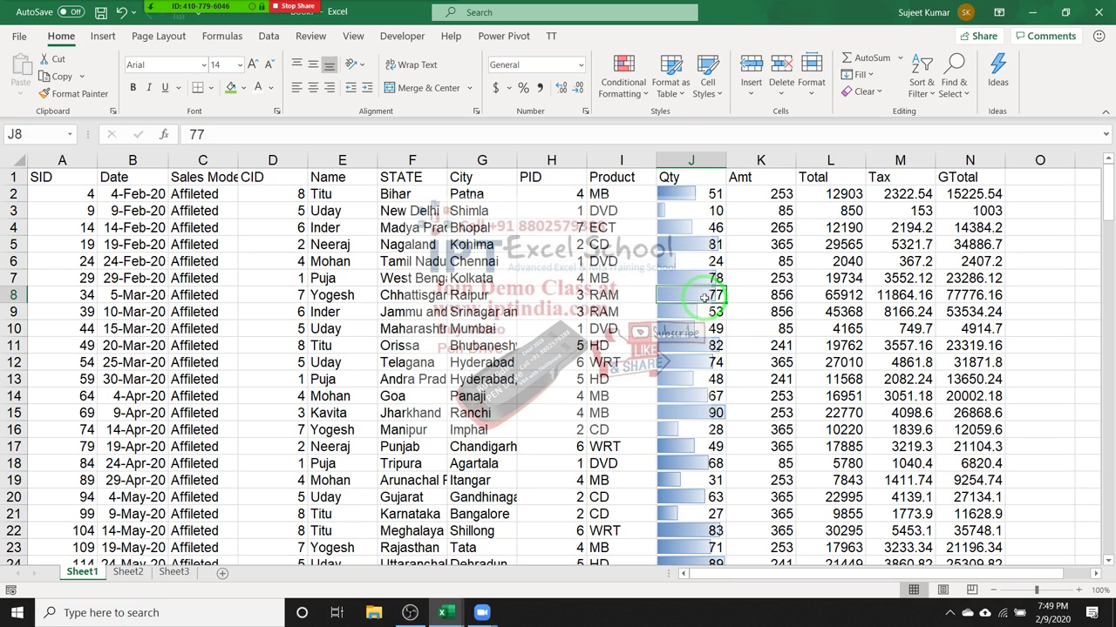
{"action": "key", "text": "Down"}
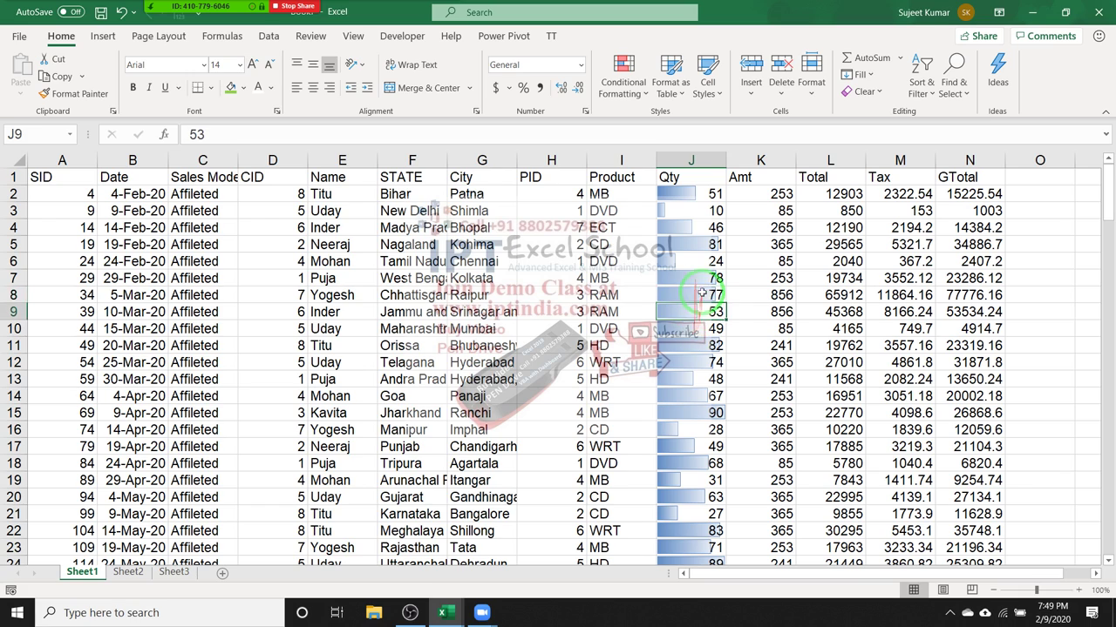
{"action": "left_click", "coordinate": [699, 430]}
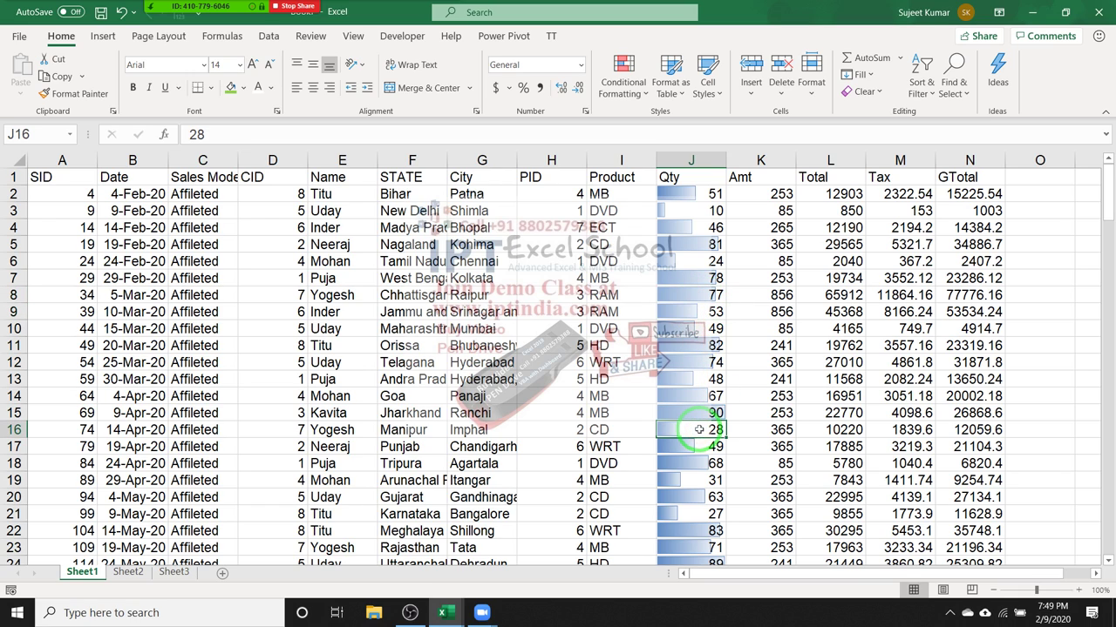
Switch to Sheet2 and enter the numbers 1 through 8 down column A.
{"action": "scroll", "coordinate": [699, 430], "scroll_direction": "down", "scroll_amount": 3}
{"action": "scroll", "coordinate": [699, 430], "scroll_direction": "down", "scroll_amount": 4}
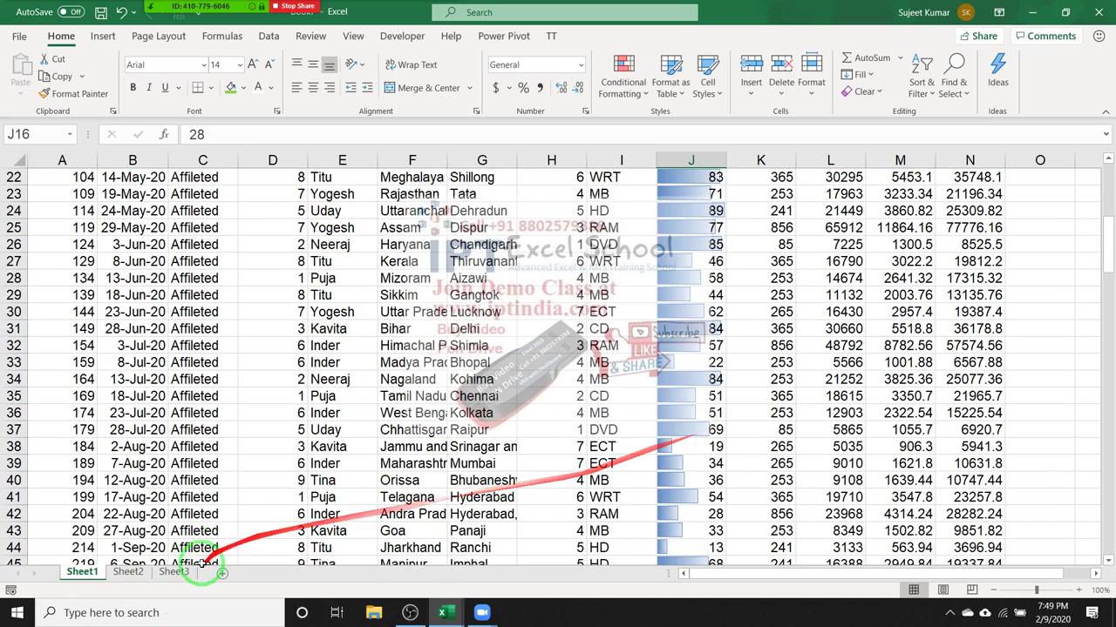
{"action": "left_click", "coordinate": [142, 574]}
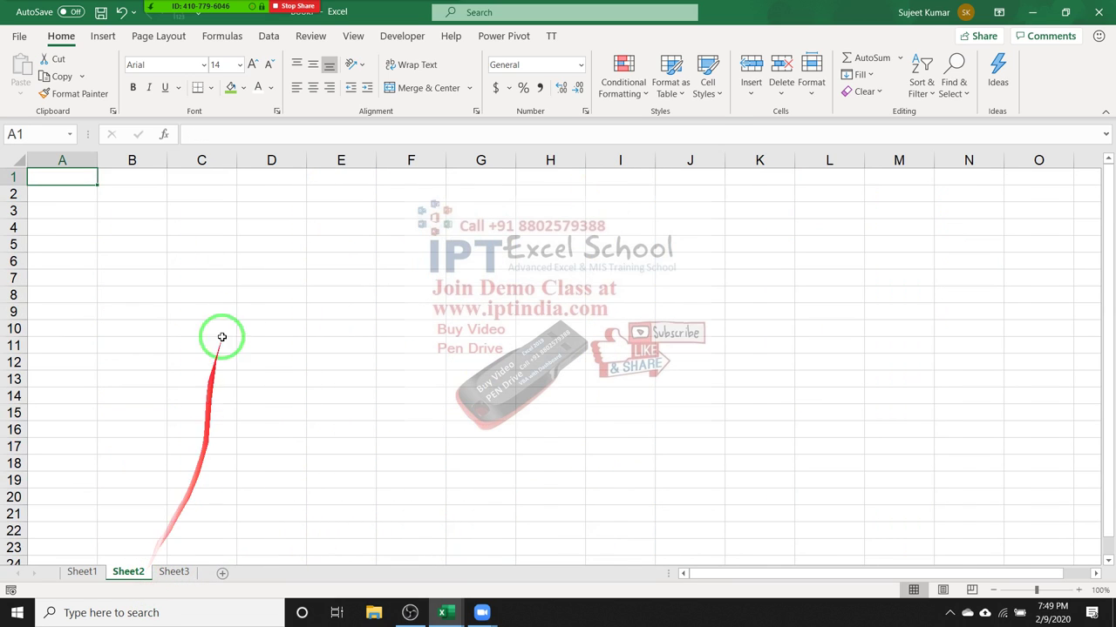
{"action": "type", "text": "1 2 3"}
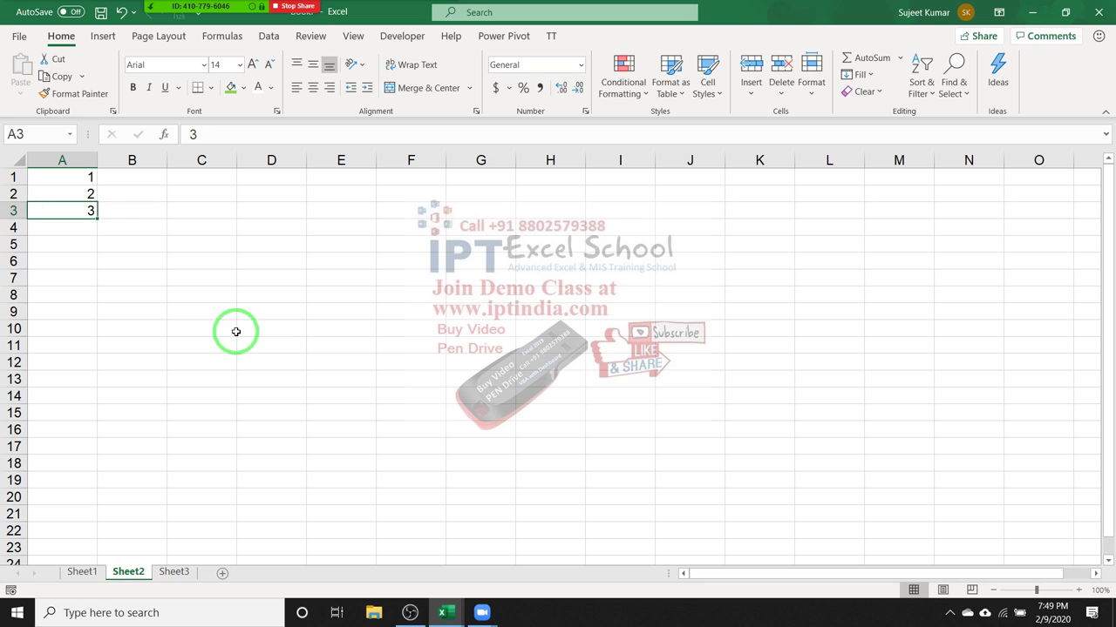
{"action": "type", "text": " 4"}
{"action": "key", "text": "ctrl+Return"}
{"action": "type", "text": "5 6 7"}
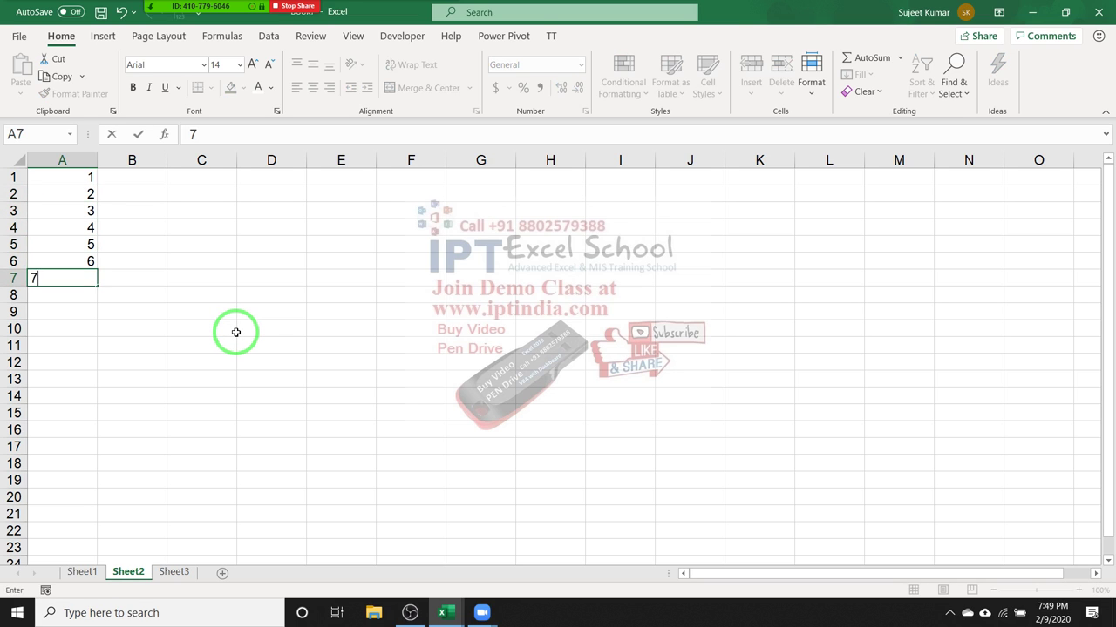
{"action": "type", "text": " 8"}
{"action": "key", "text": "Return"}
Fix A9 and A10 to hold 9 and 10, then select the list A1:A10.
{"action": "type", "text": "10"}
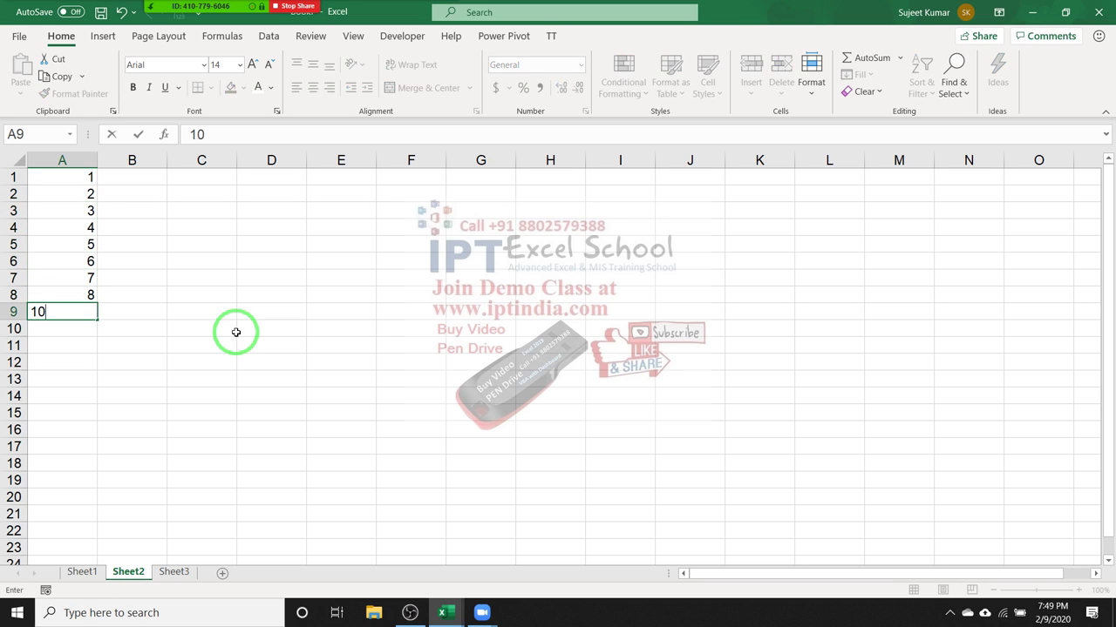
{"action": "key", "text": "Return"}
{"action": "key", "text": "Up"}
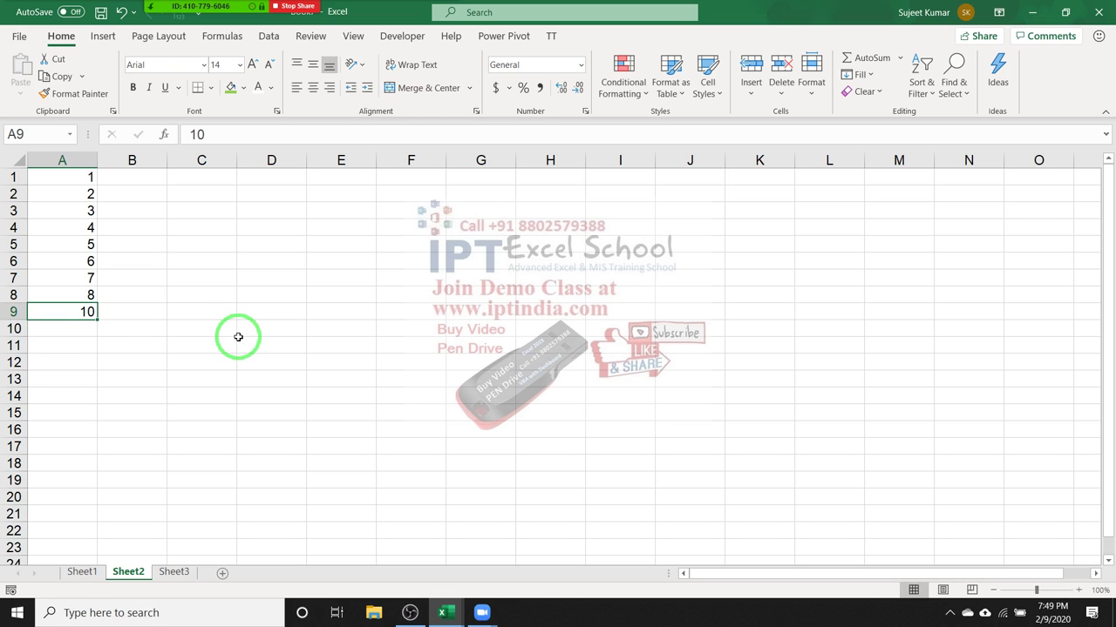
{"action": "type", "text": "9"}
{"action": "key", "text": "Return"}
{"action": "type", "text": "10"}
{"action": "key", "text": "Return"}
{"action": "key", "text": "Up"}
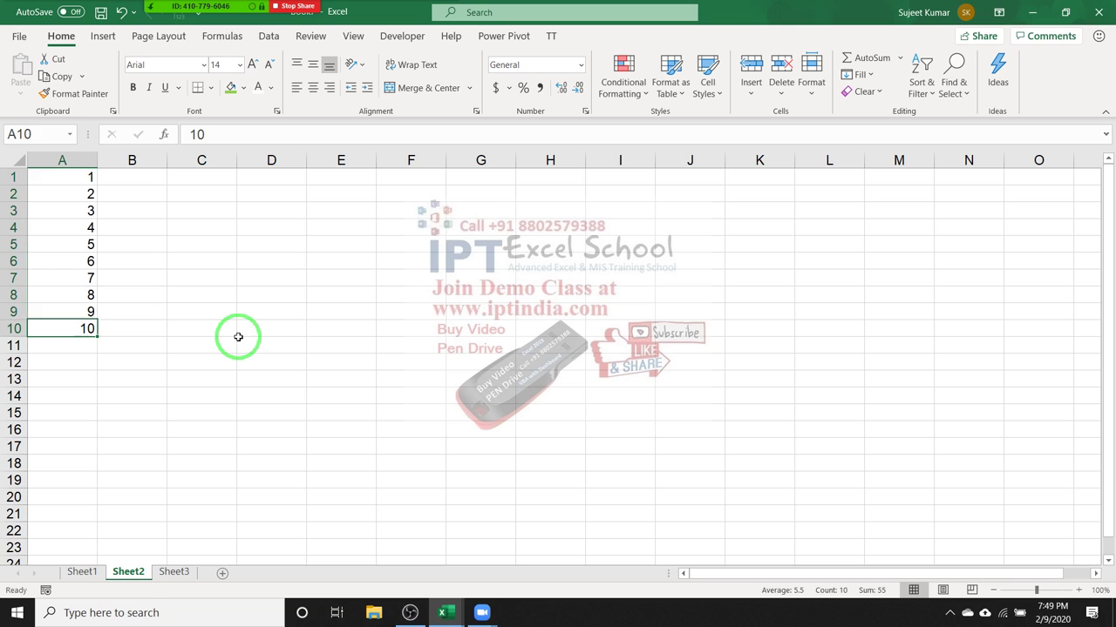
{"action": "key", "text": "ctrl+shift+Up"}
{"action": "left_click", "coordinate": [637, 94]}
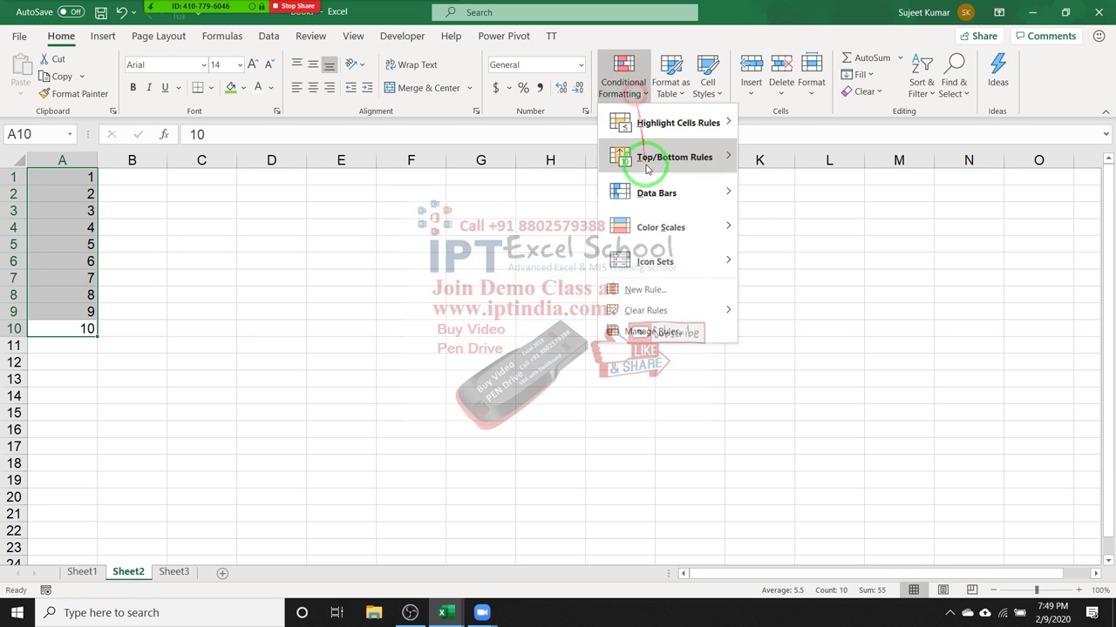
{"action": "mouse_move", "coordinate": [654, 192]}
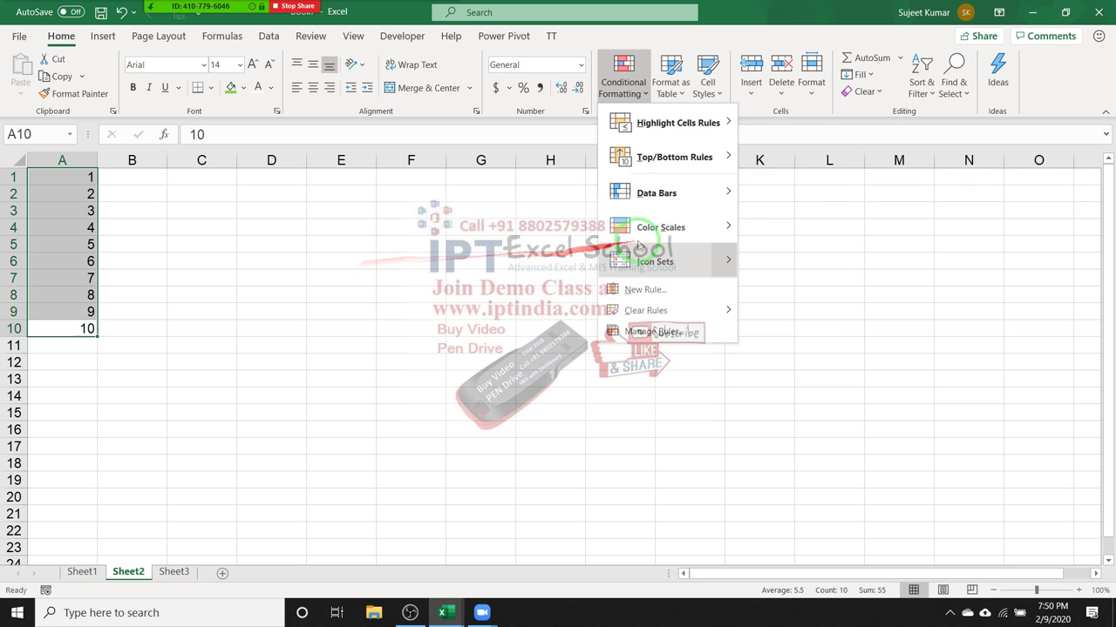
{"action": "mouse_move", "coordinate": [642, 235]}
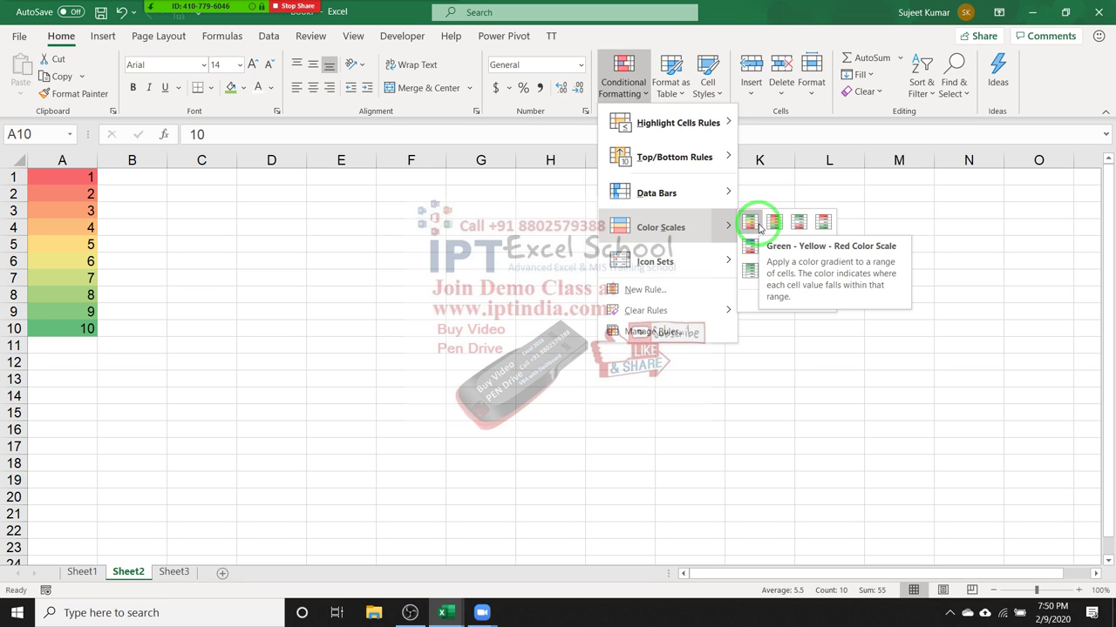
Preview Data Bars, Color Scales and Icon Sets on the numbers 1–10 without applying any.
{"action": "mouse_move", "coordinate": [728, 196]}
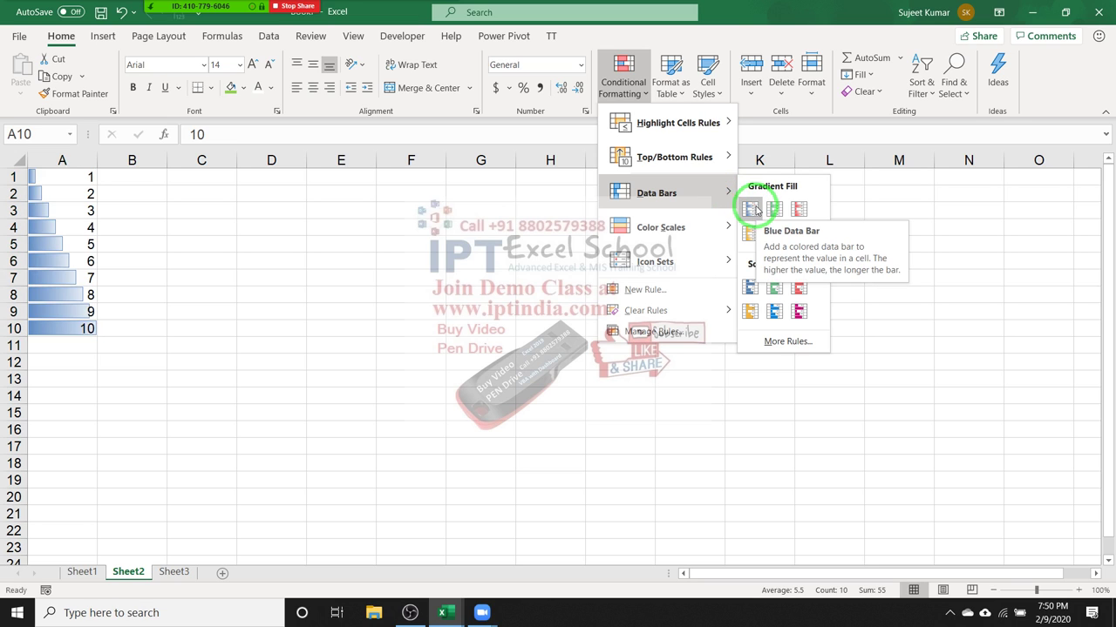
{"action": "mouse_move", "coordinate": [724, 228]}
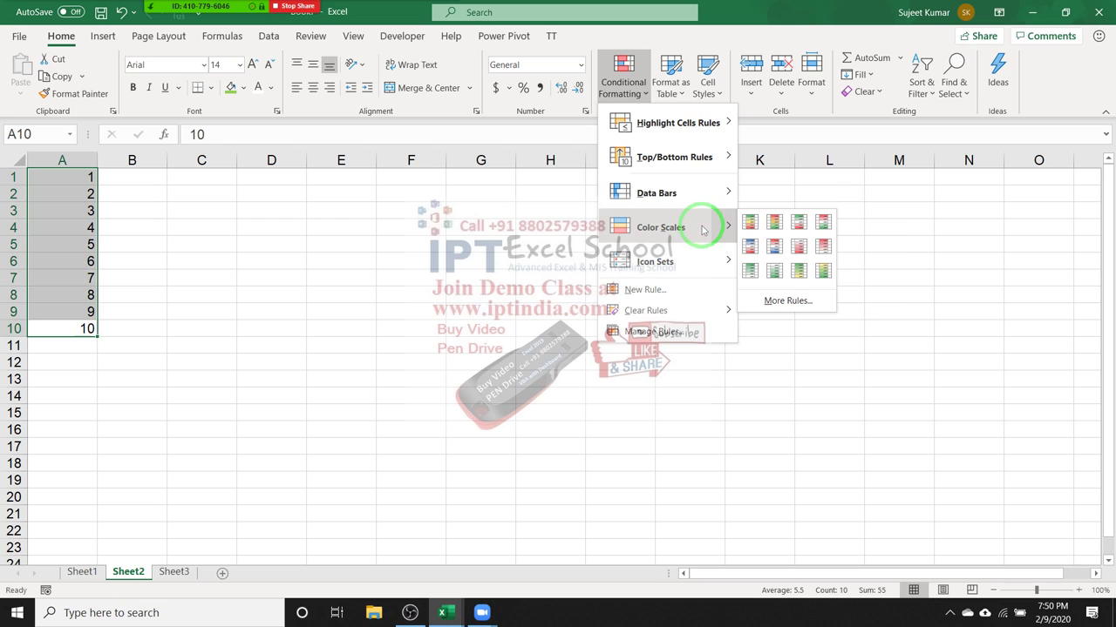
{"action": "mouse_move", "coordinate": [713, 259]}
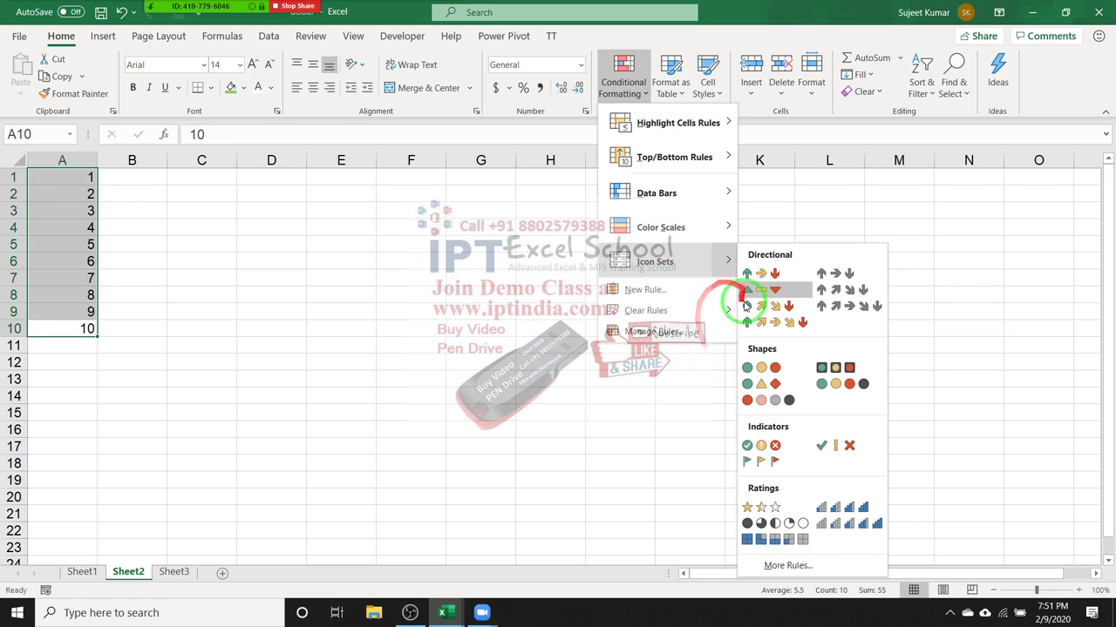
Enter the headings Q1 in E5 and Q2 in F5.
{"action": "left_click", "coordinate": [331, 236]}
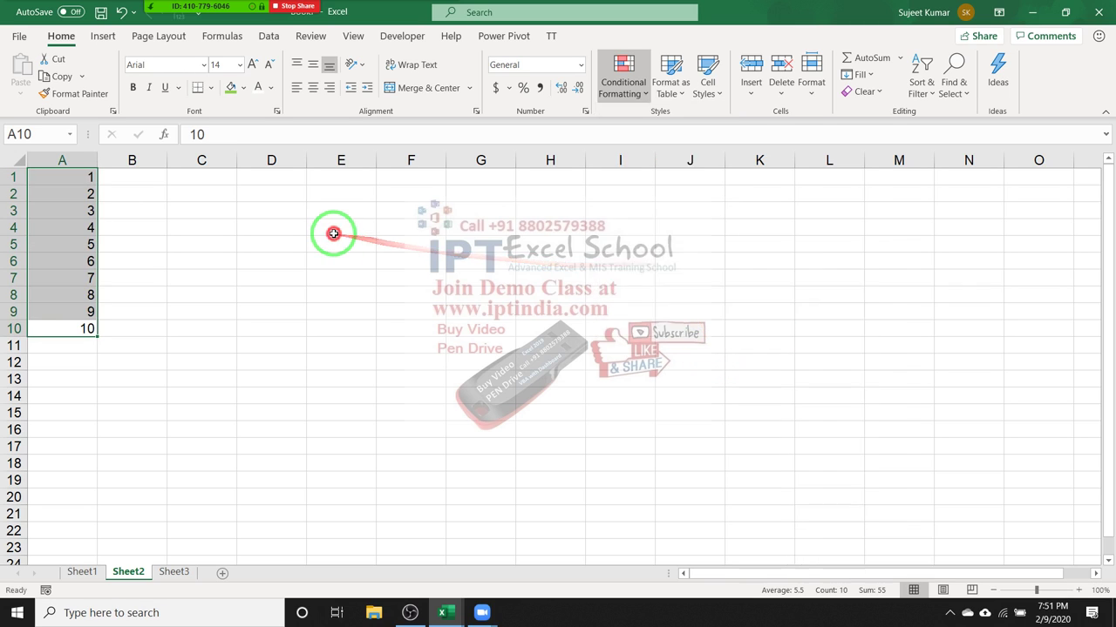
{"action": "left_click", "coordinate": [316, 238]}
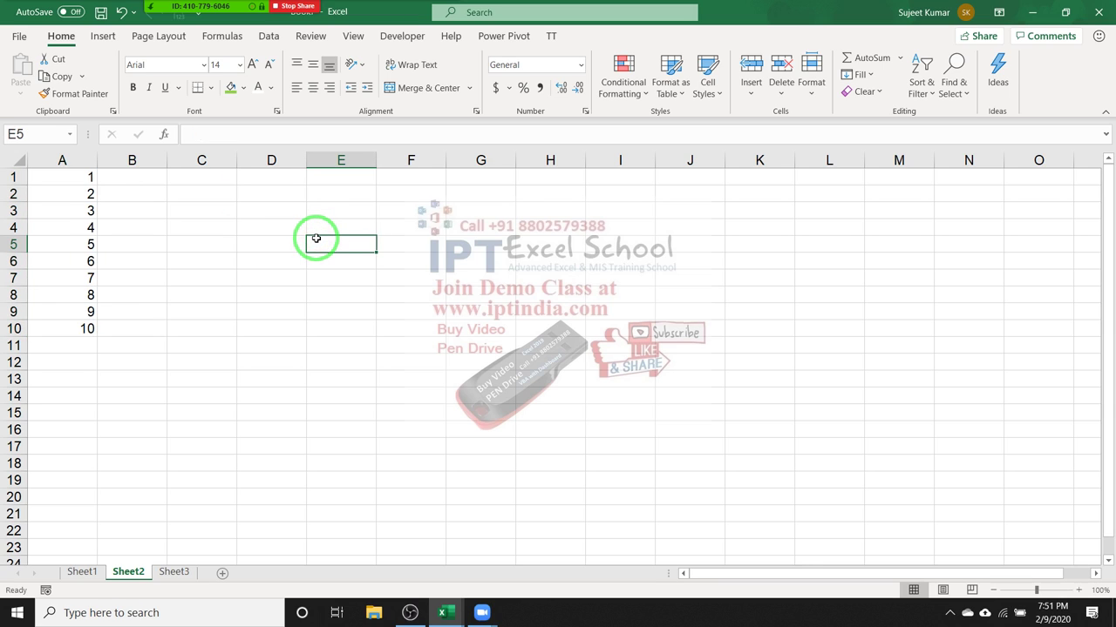
{"action": "type", "text": "Sq"}
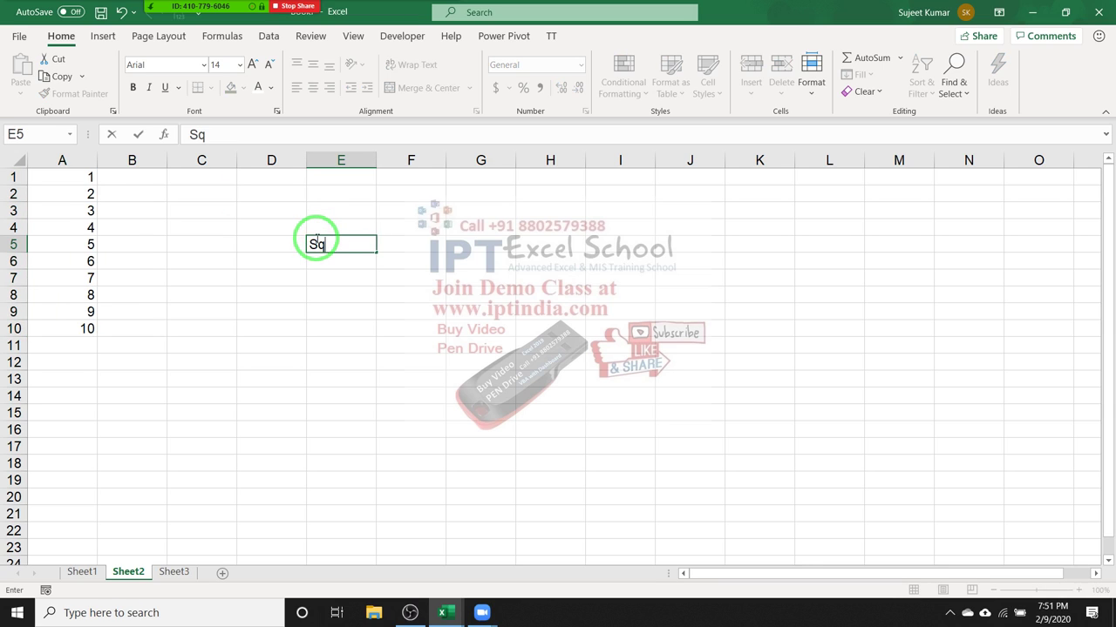
{"action": "key", "text": "BackSpace"}
{"action": "key", "text": "BackSpace"}
{"action": "type", "text": "Q1"}
{"action": "key", "text": "Tab"}
{"action": "type", "text": "Q"}
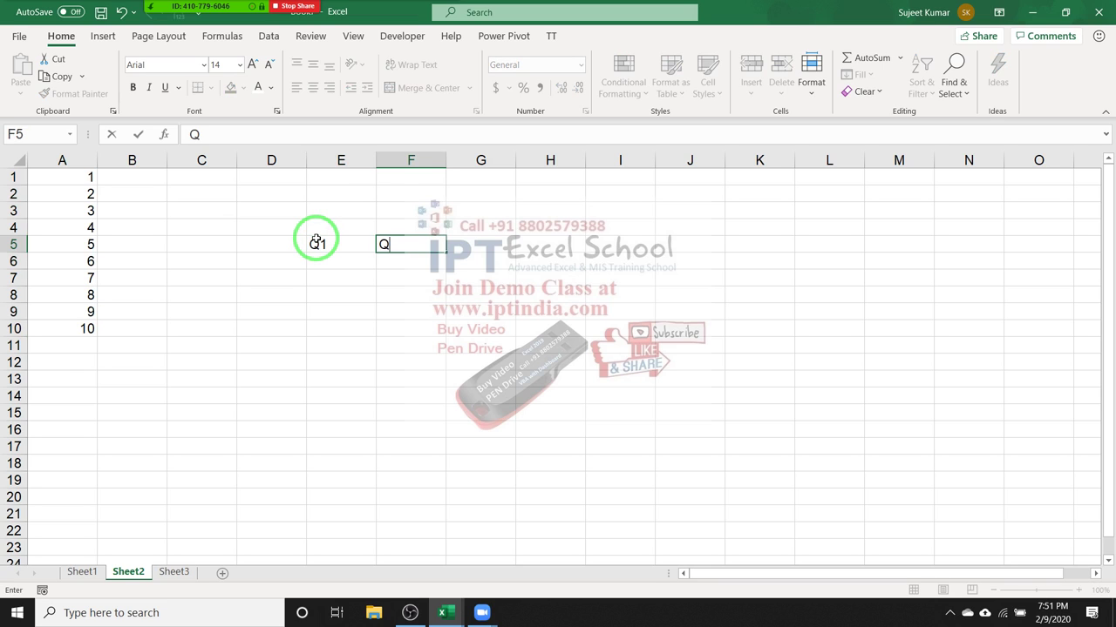
{"action": "type", "text": "2"}
{"action": "key", "text": "Return"}
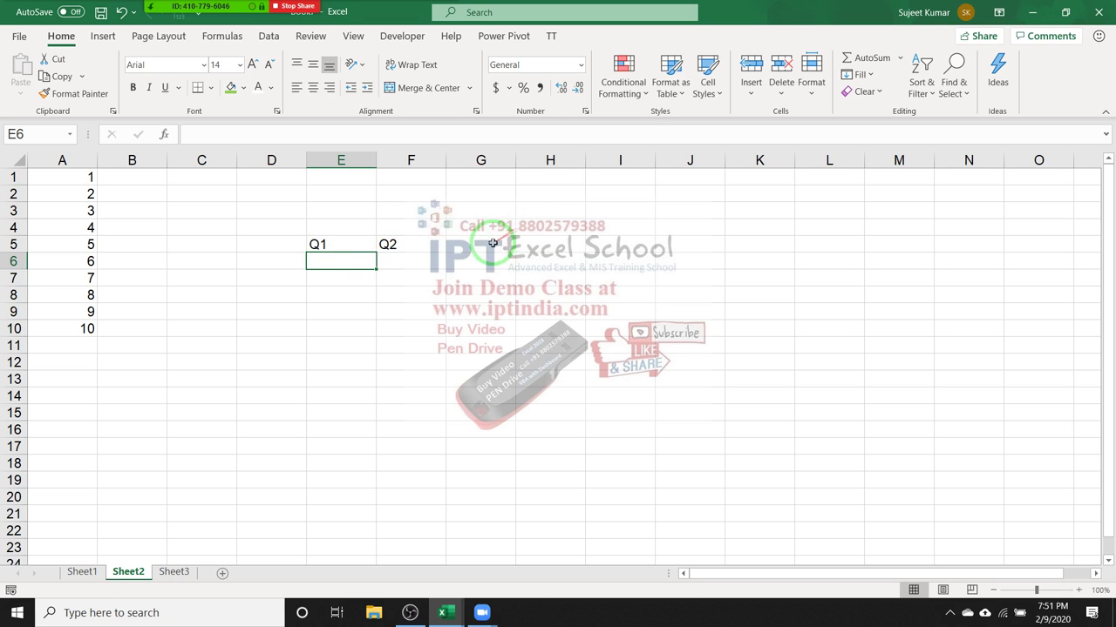
Enter 20 in E6 and 30 in F6, then select both values.
{"action": "key", "text": "F2"}
{"action": "type", "text": "20"}
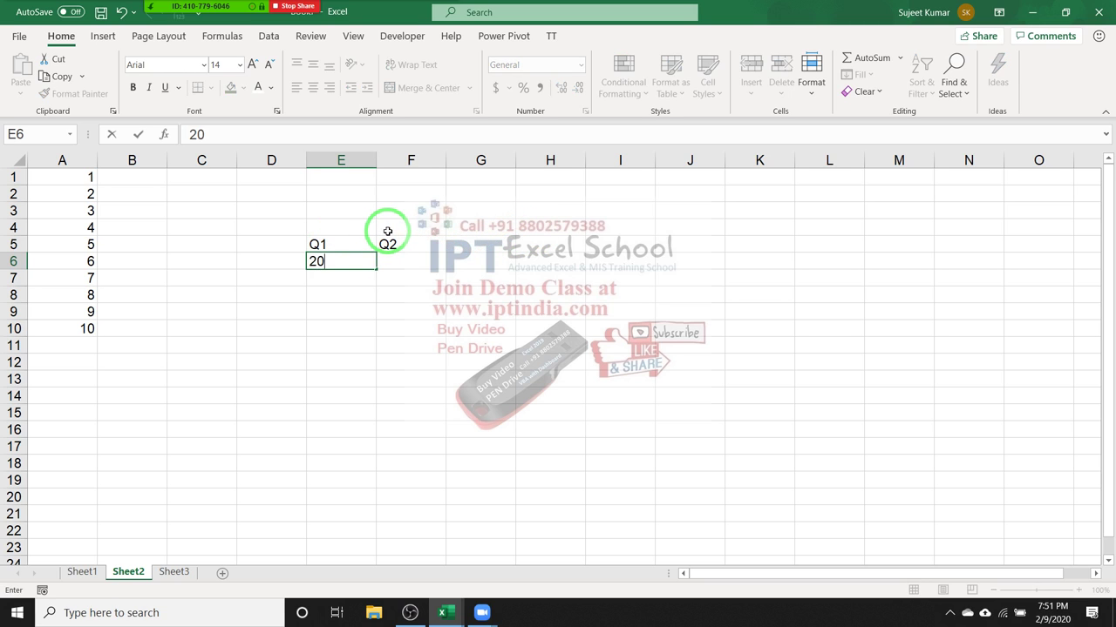
{"action": "key", "text": "Tab"}
{"action": "type", "text": "30"}
{"action": "key", "text": "Down"}
{"action": "key", "text": "Up"}
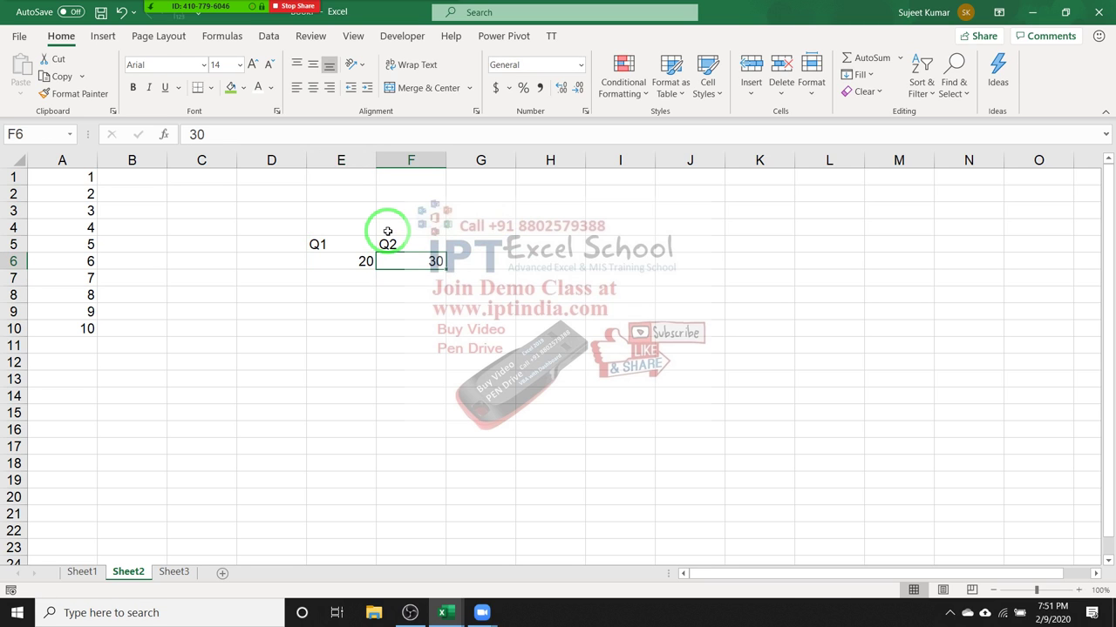
{"action": "key", "text": "shift+Left"}
Apply Directional 3 Arrows to E6:F6: red down arrow for 20, green up for 30.
{"action": "left_click", "coordinate": [631, 103]}
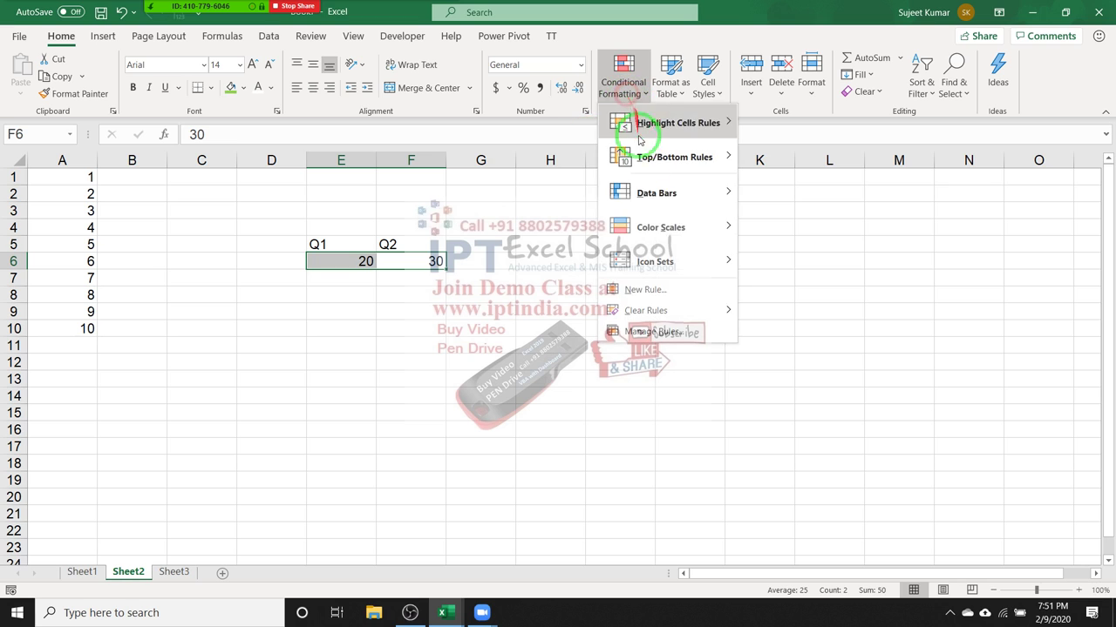
{"action": "mouse_move", "coordinate": [713, 262]}
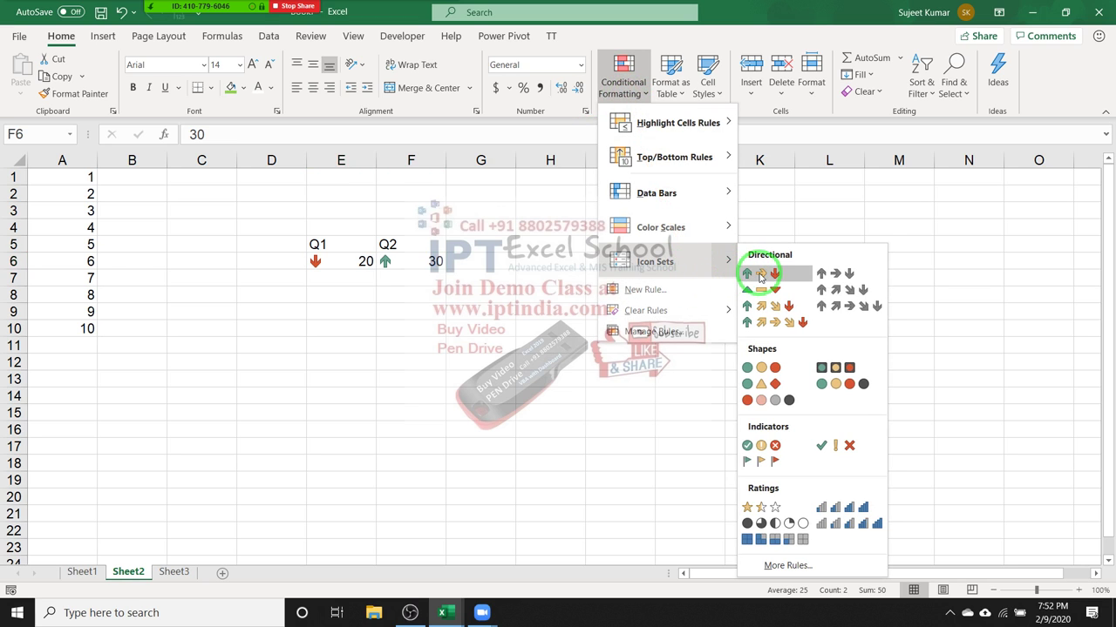
{"action": "left_click", "coordinate": [747, 275]}
{"action": "left_click", "coordinate": [342, 265]}
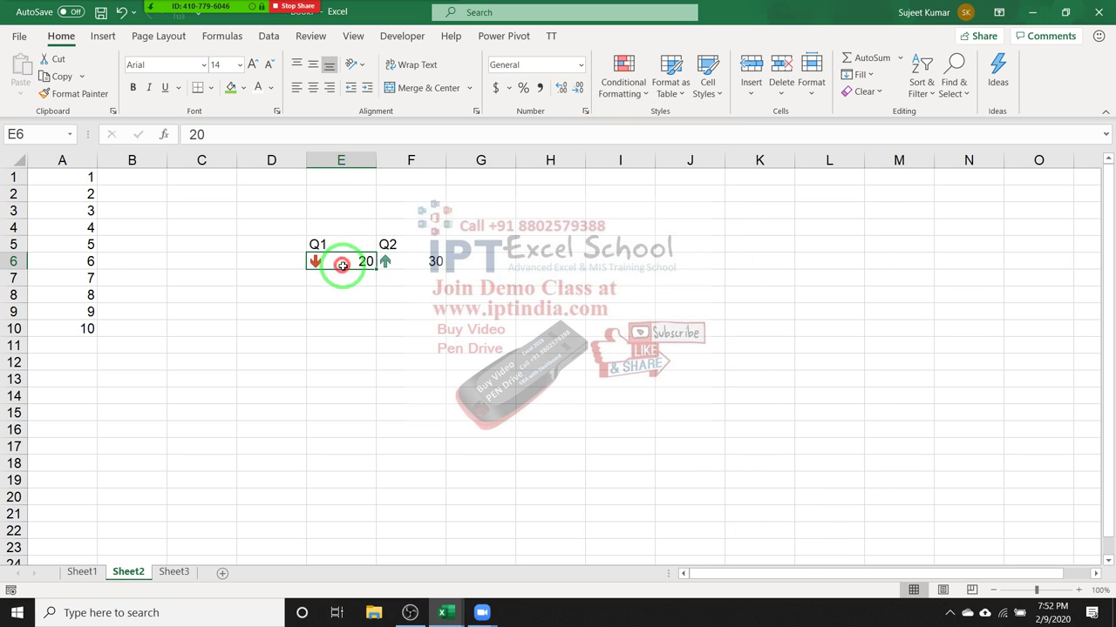
{"action": "left_click", "coordinate": [412, 266]}
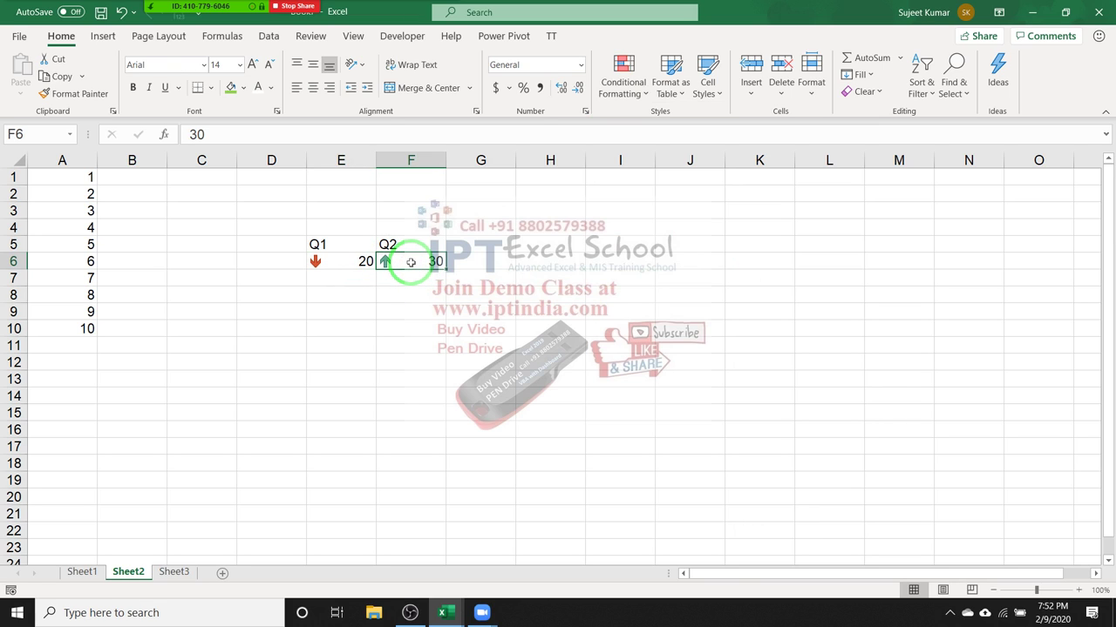
{"action": "left_click", "coordinate": [370, 261]}
{"action": "left_click", "coordinate": [394, 261]}
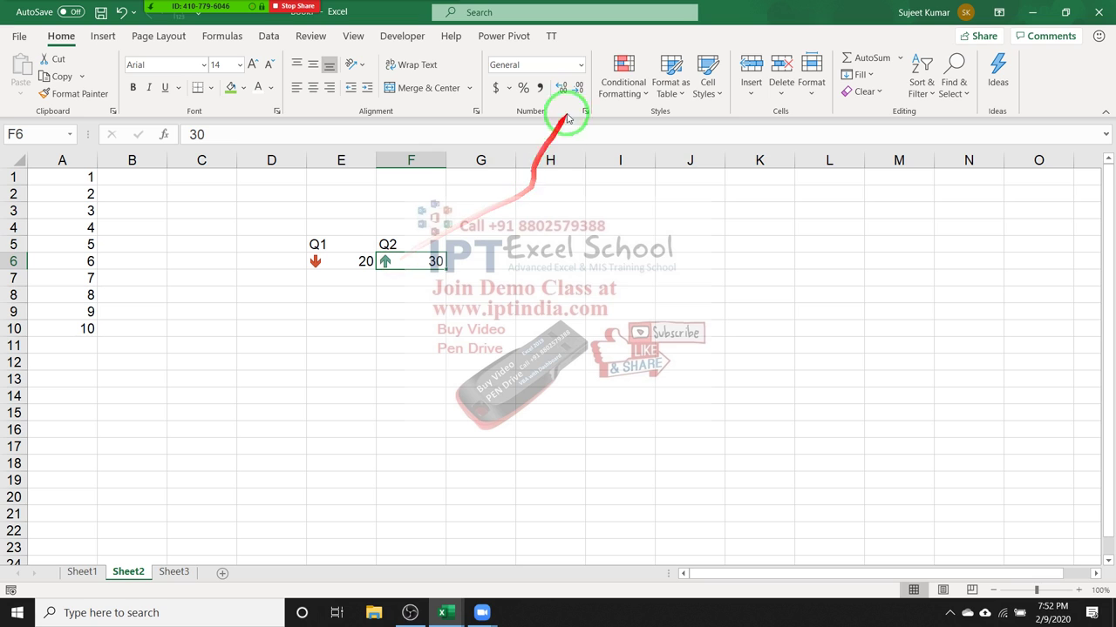
Browse the Conditional Formatting menu to show the Top/Bottom Rules choices.
{"action": "left_click", "coordinate": [622, 78]}
{"action": "mouse_move", "coordinate": [646, 129]}
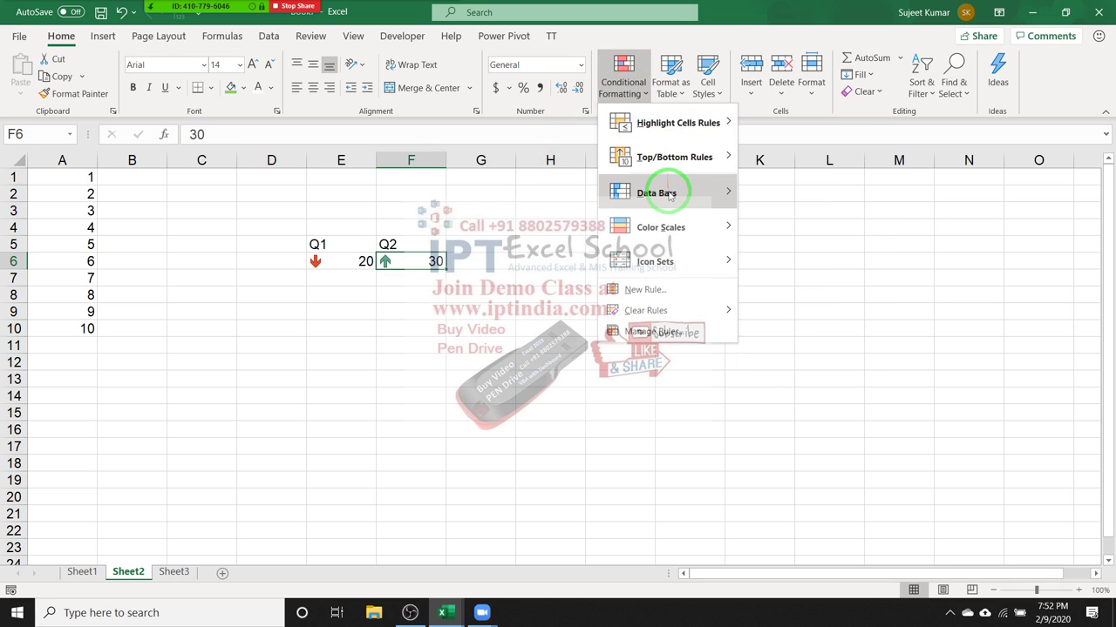
{"action": "mouse_move", "coordinate": [671, 207]}
{"action": "mouse_move", "coordinate": [676, 262]}
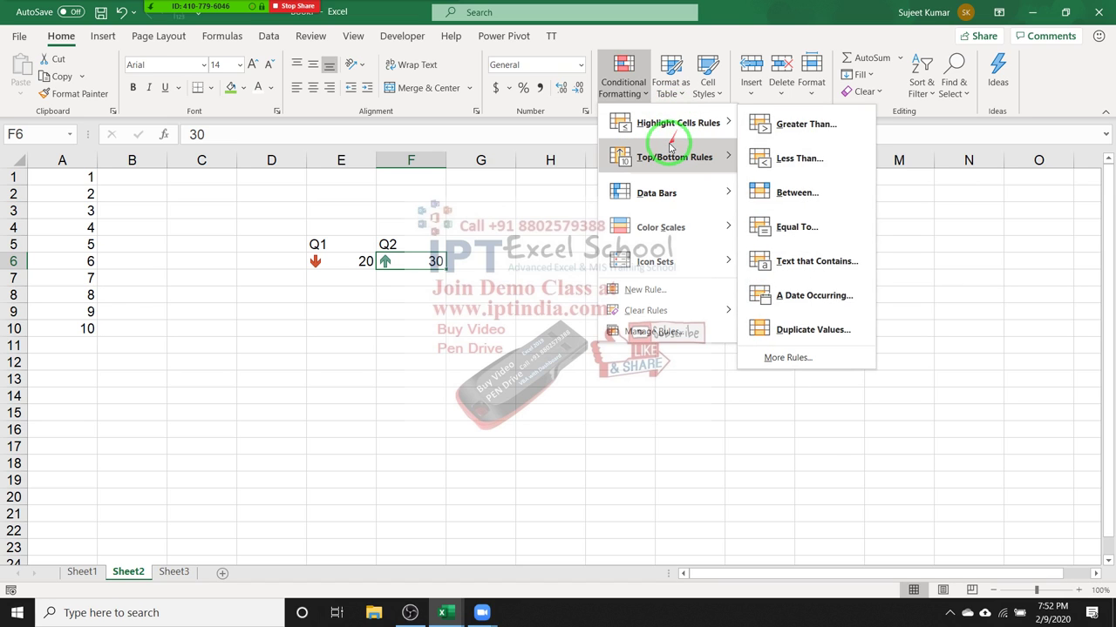
{"action": "mouse_move", "coordinate": [665, 158]}
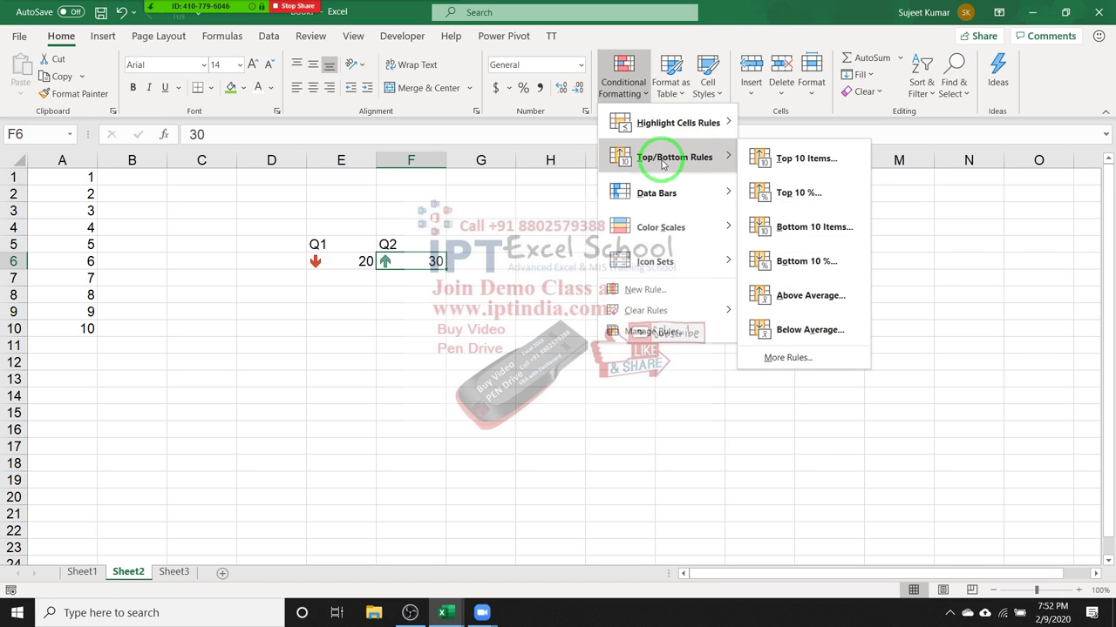
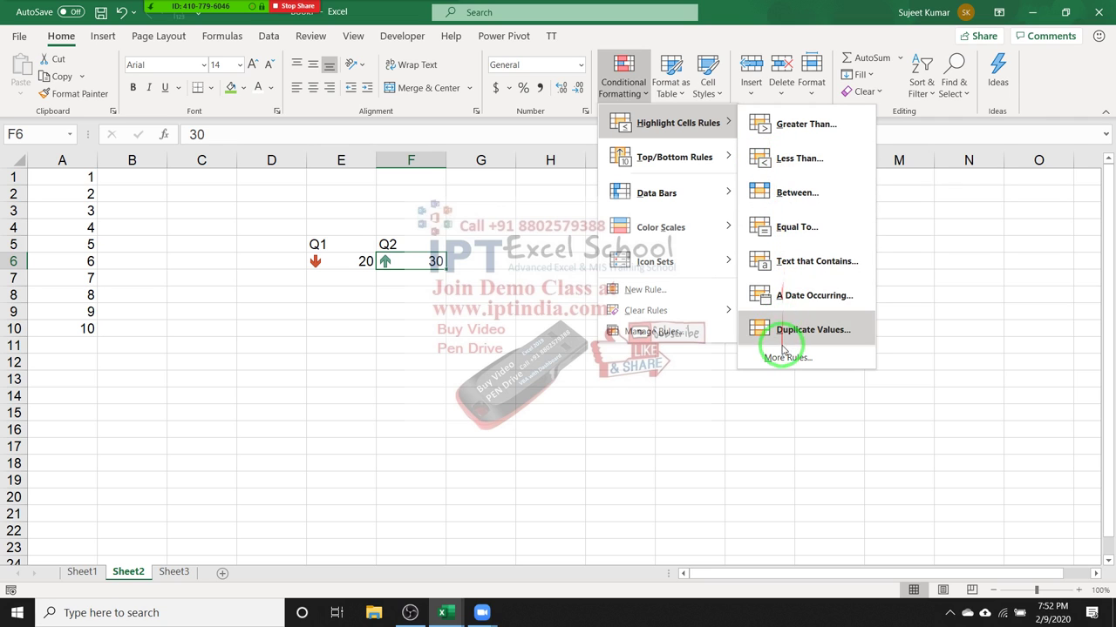
Start a new formatting rule and preview the value-based 2-Color Scale style.
{"action": "mouse_move", "coordinate": [706, 307]}
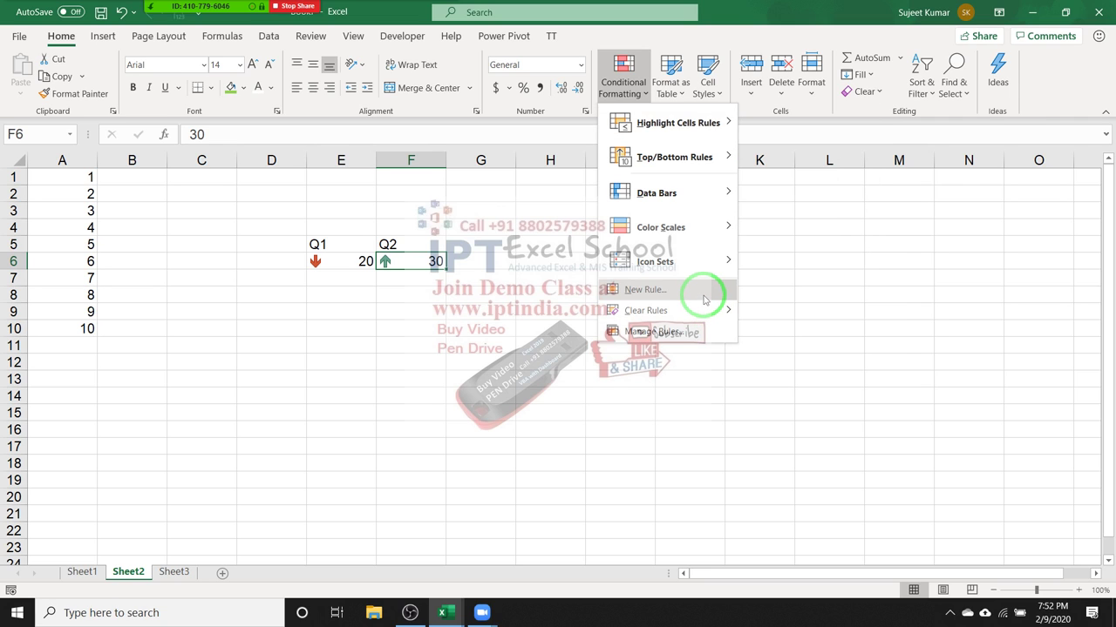
{"action": "mouse_move", "coordinate": [697, 123]}
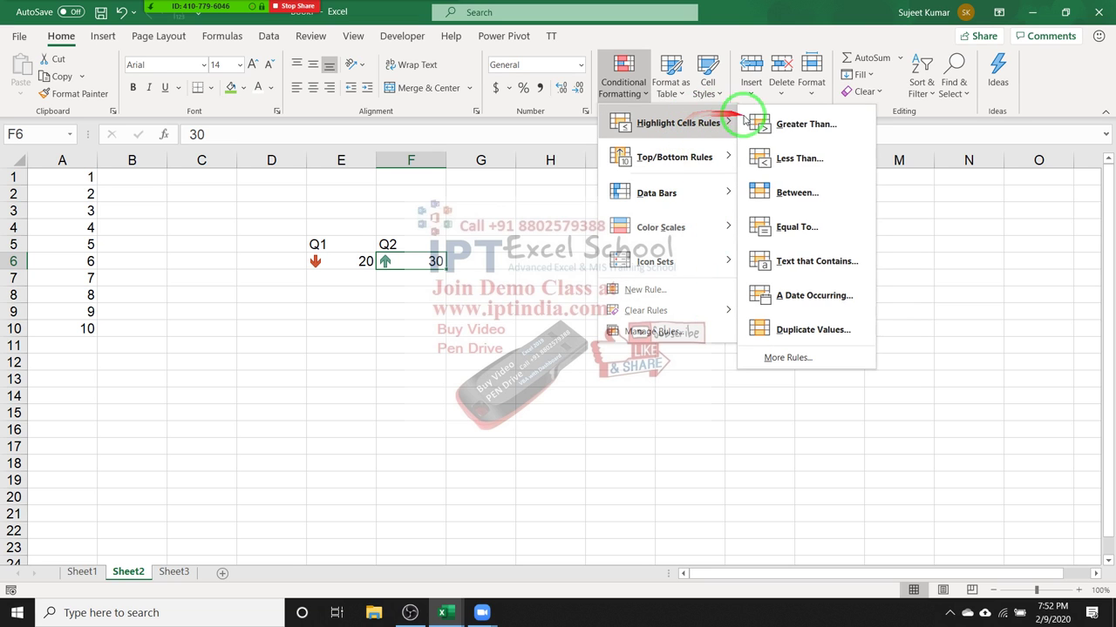
{"action": "left_click", "coordinate": [787, 358]}
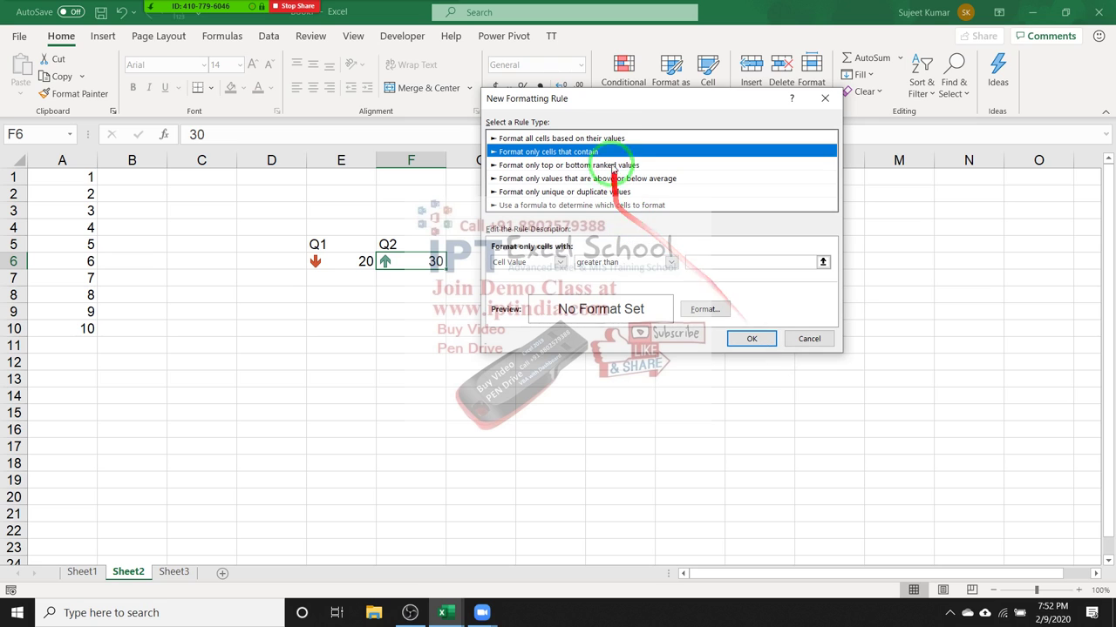
{"action": "left_click_drag", "start_coordinate": [635, 106], "coordinate": [535, 96]}
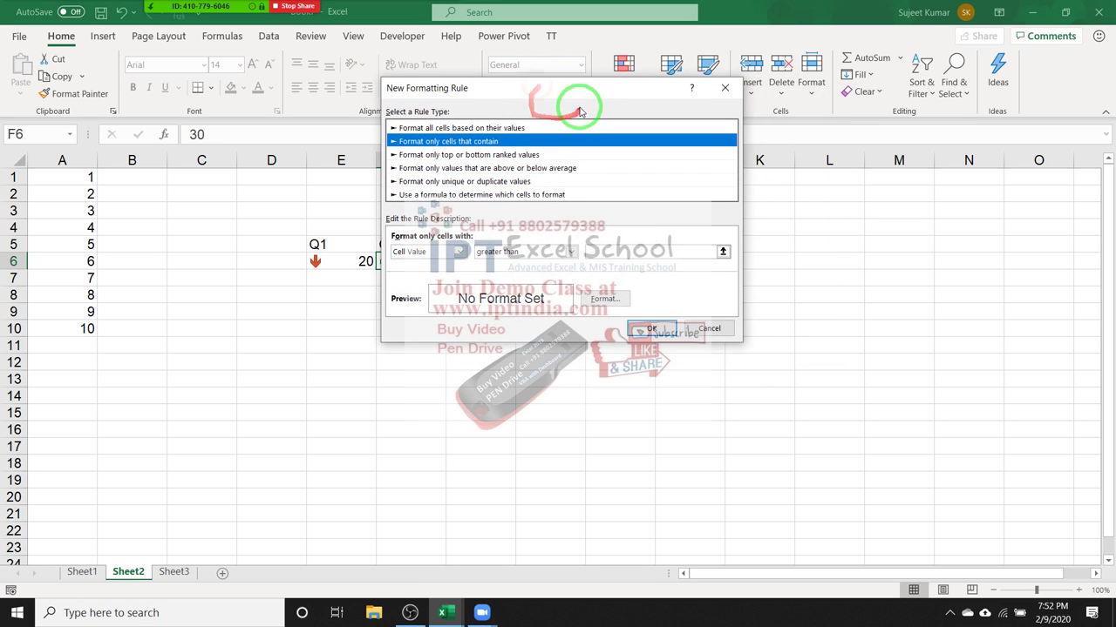
{"action": "left_click", "coordinate": [479, 129]}
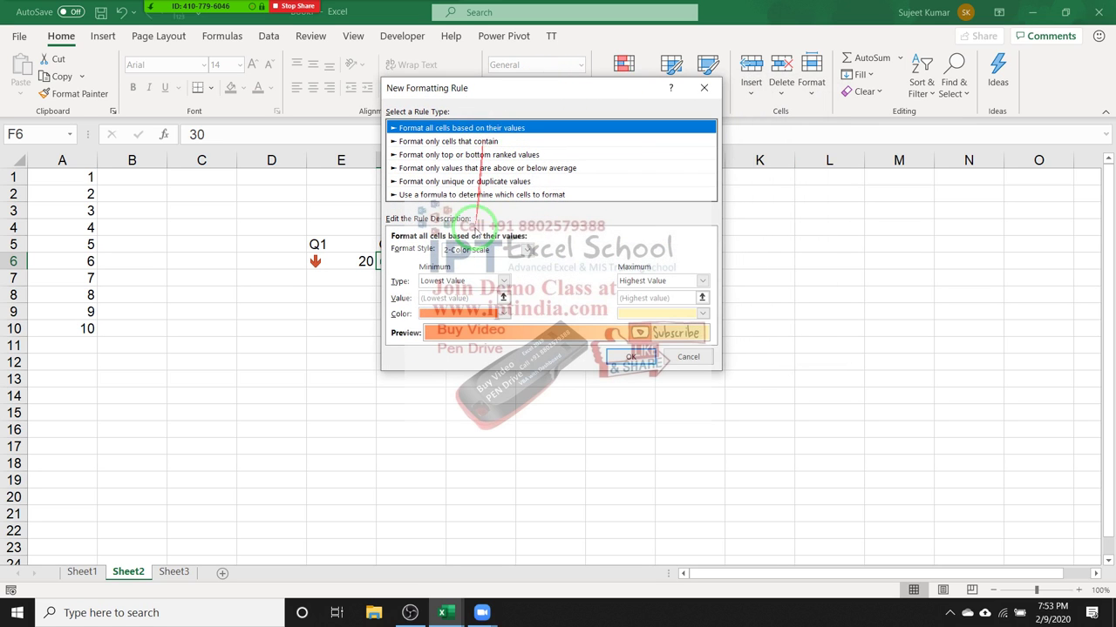
{"action": "left_click", "coordinate": [471, 250]}
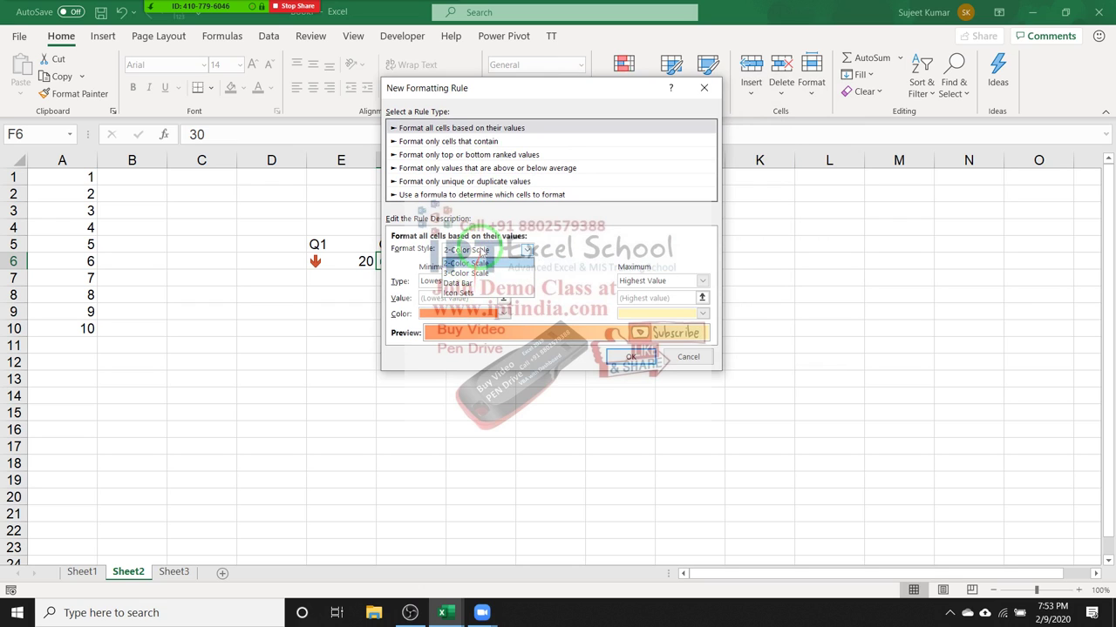
{"action": "left_click", "coordinate": [478, 262]}
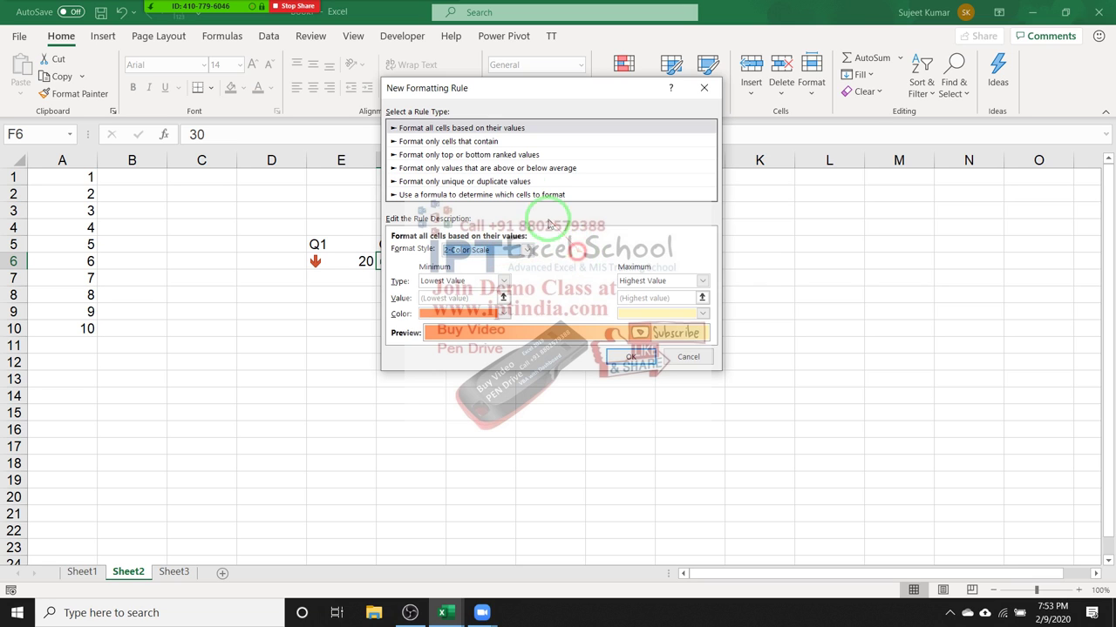
Draft a 'Cell Value greater than or equal to 25' rule with yellow fill, then cancel it.
{"action": "left_click", "coordinate": [492, 142]}
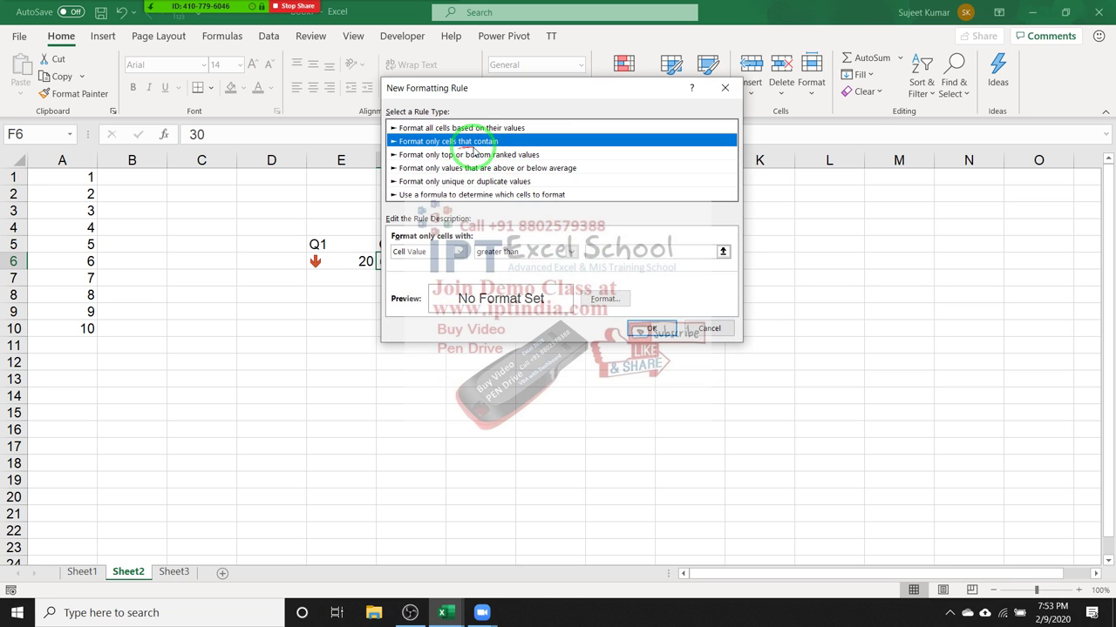
{"action": "left_click", "coordinate": [500, 252]}
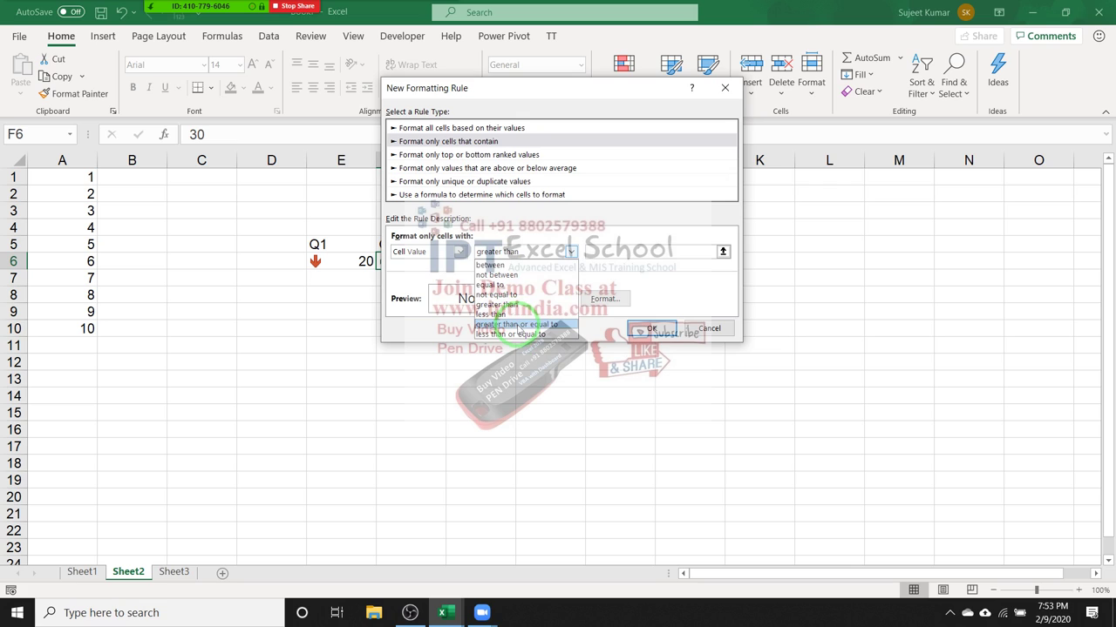
{"action": "left_click", "coordinate": [518, 324]}
{"action": "left_click", "coordinate": [618, 252]}
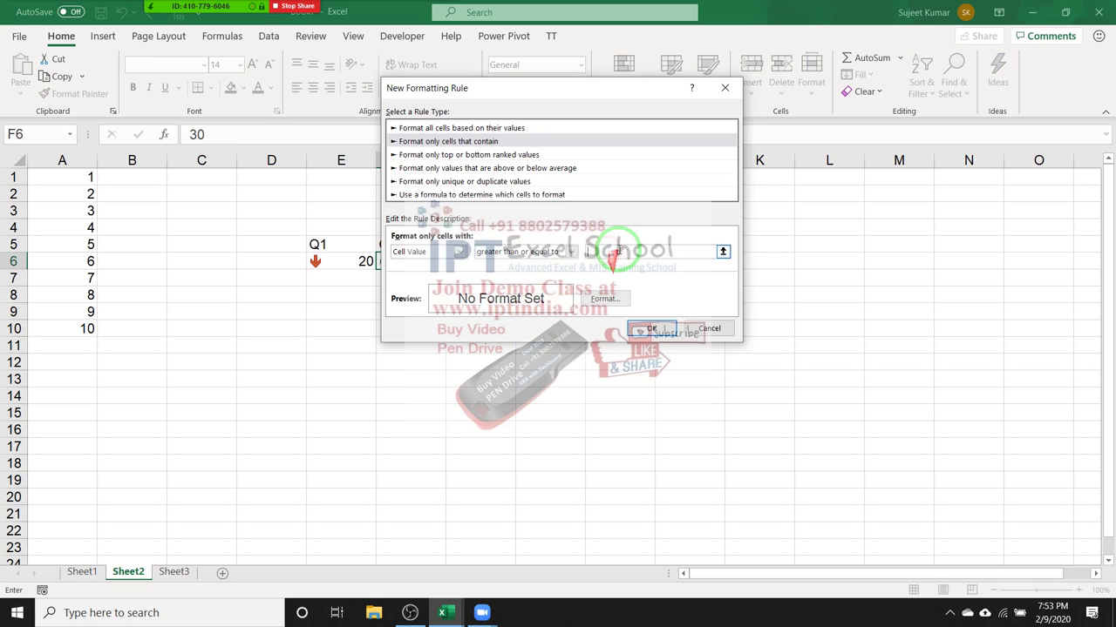
{"action": "type", "text": "25"}
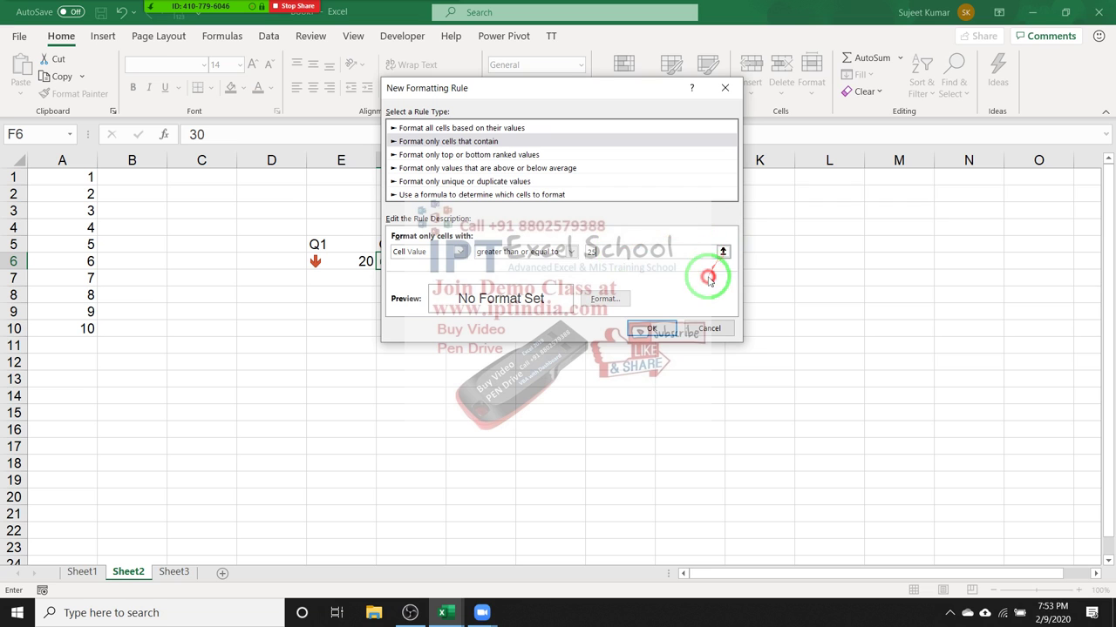
{"action": "left_click", "coordinate": [609, 301]}
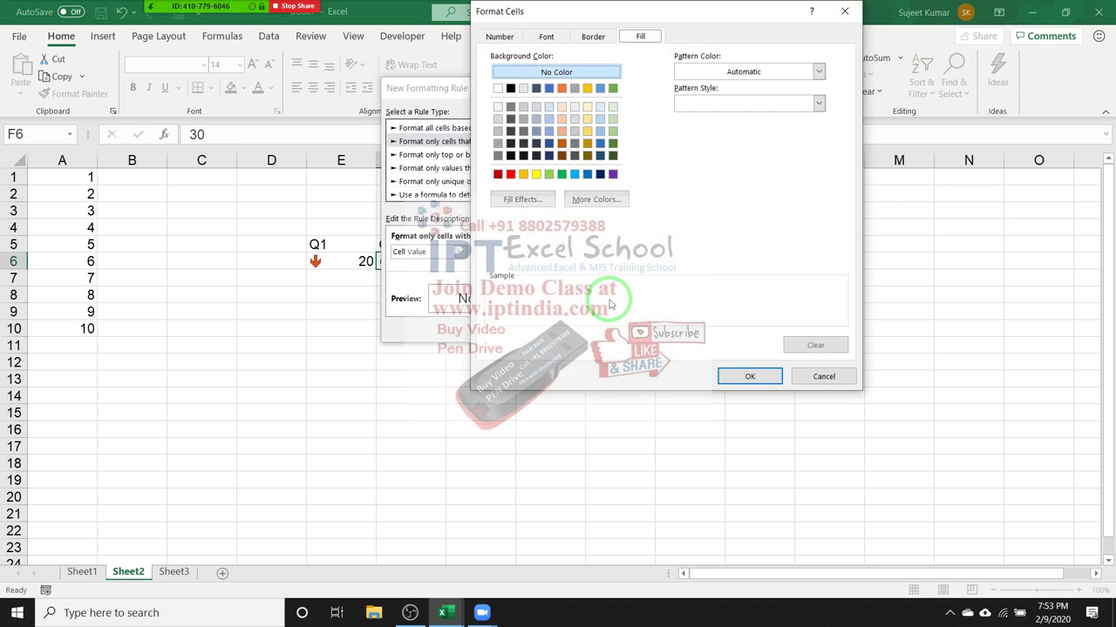
{"action": "left_click", "coordinate": [536, 174]}
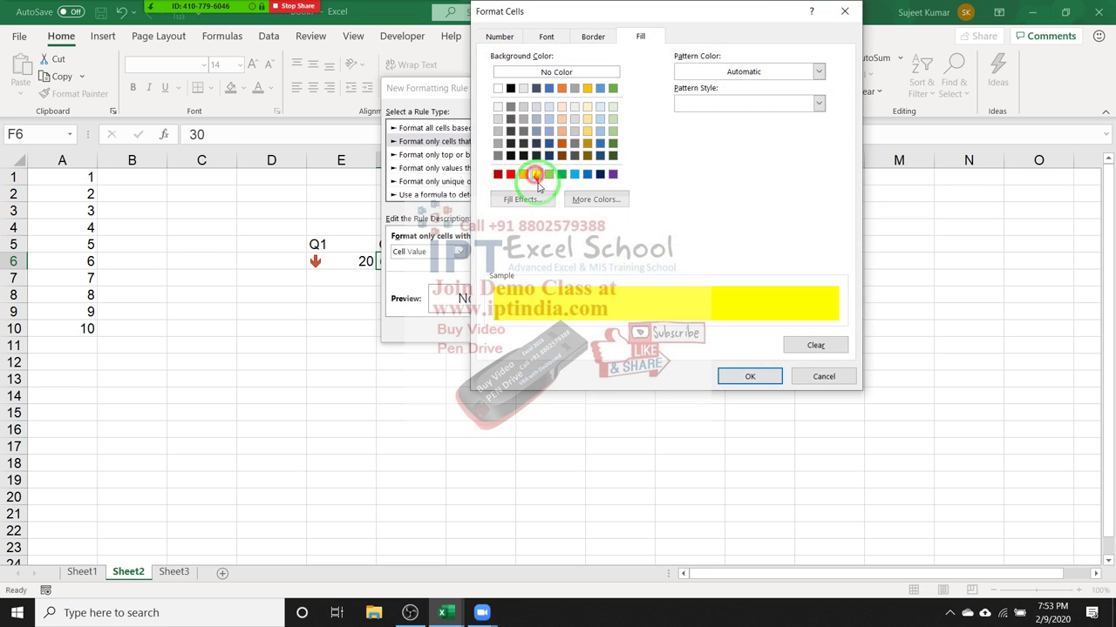
{"action": "left_click", "coordinate": [745, 373]}
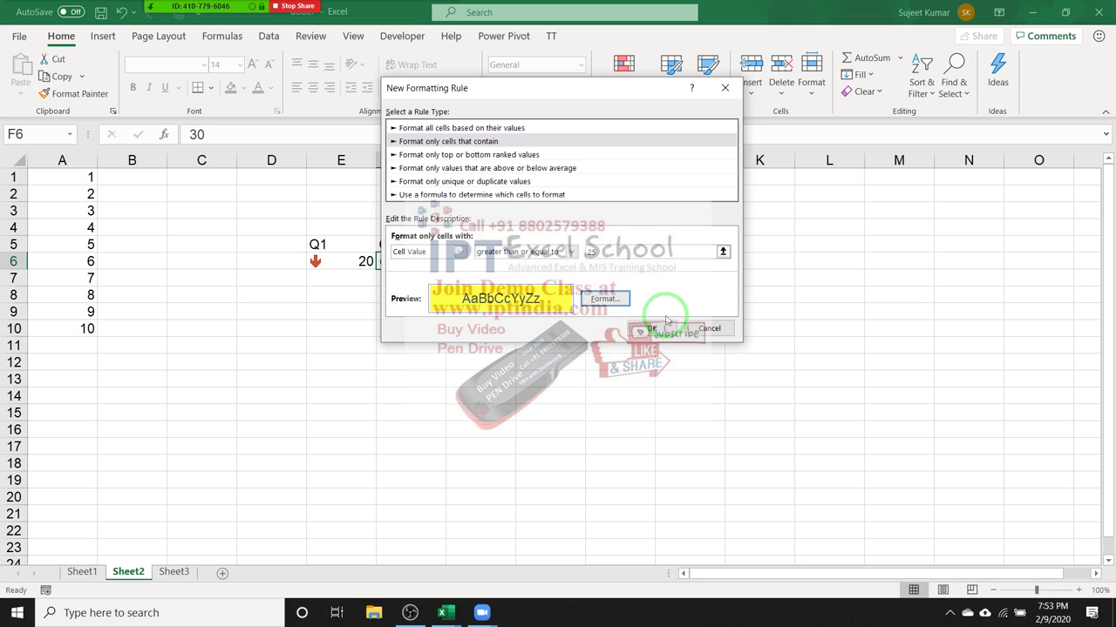
{"action": "left_click", "coordinate": [713, 336]}
Select the entire STATE column on Sheet1.
{"action": "left_click", "coordinate": [84, 572]}
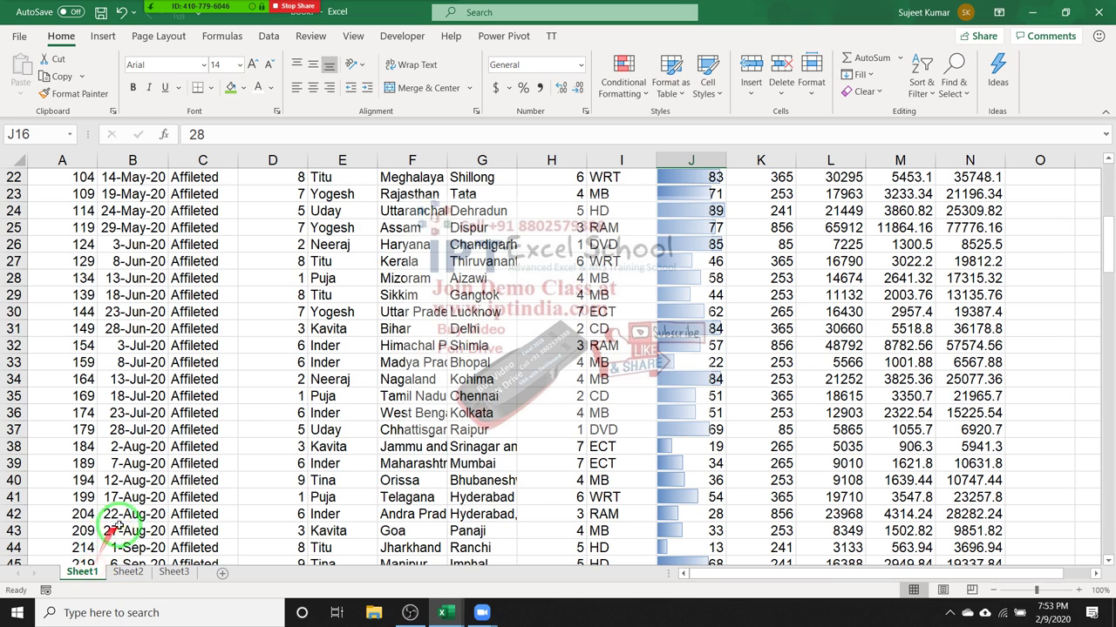
{"action": "left_click", "coordinate": [411, 295]}
{"action": "scroll", "coordinate": [414, 296], "scroll_direction": "up", "scroll_amount": 7}
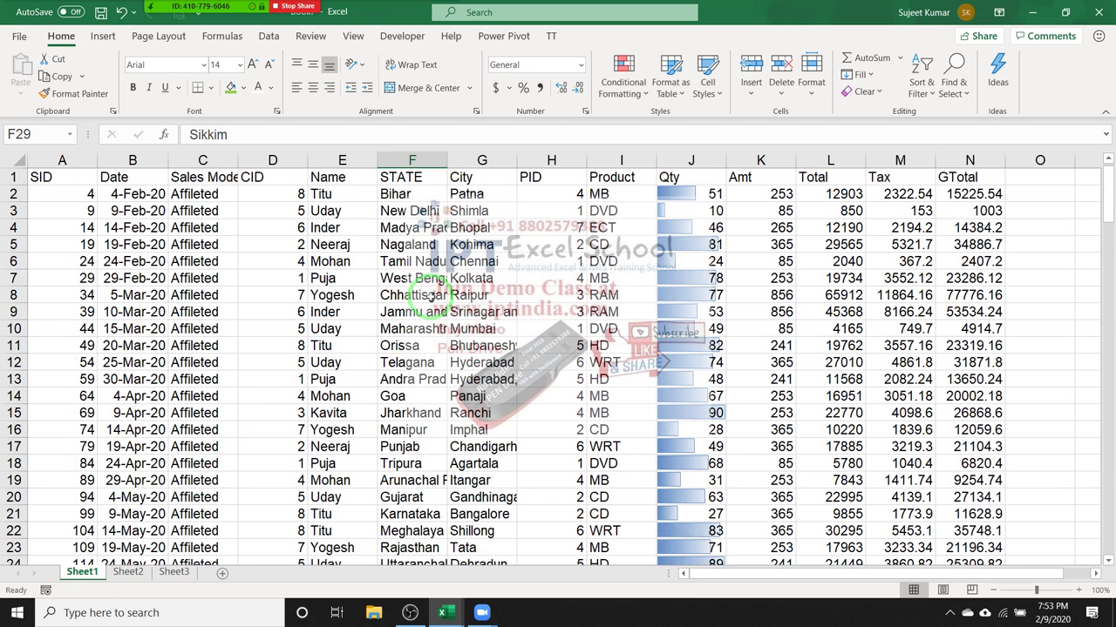
{"action": "left_click", "coordinate": [401, 160]}
Start a new rule formatting only cells that contain Specific Text.
{"action": "left_click", "coordinate": [623, 79]}
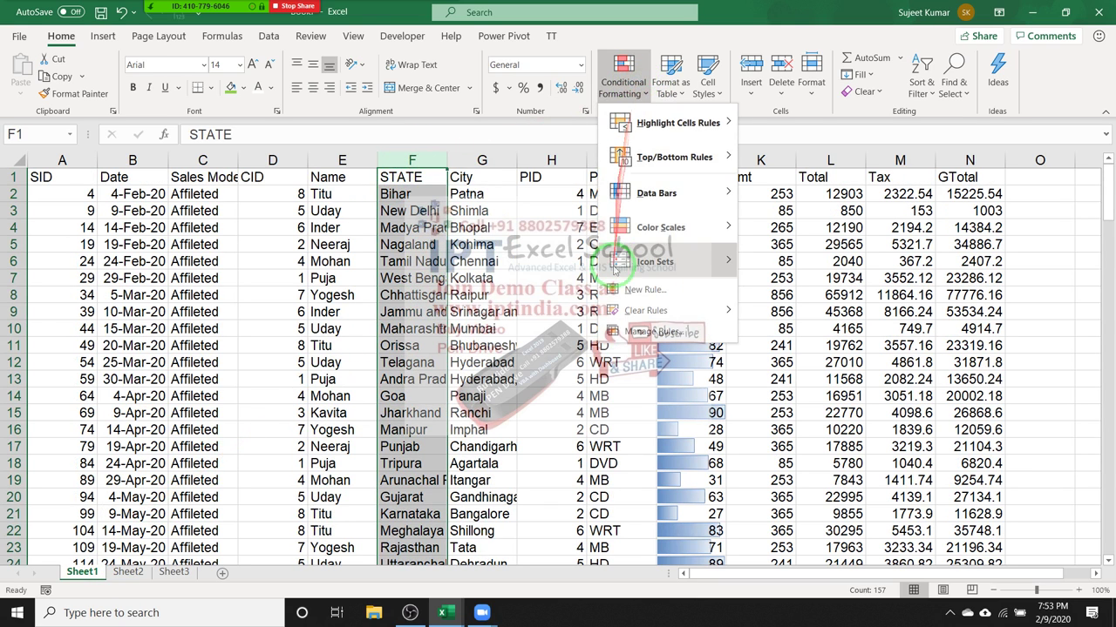
{"action": "left_click", "coordinate": [645, 289]}
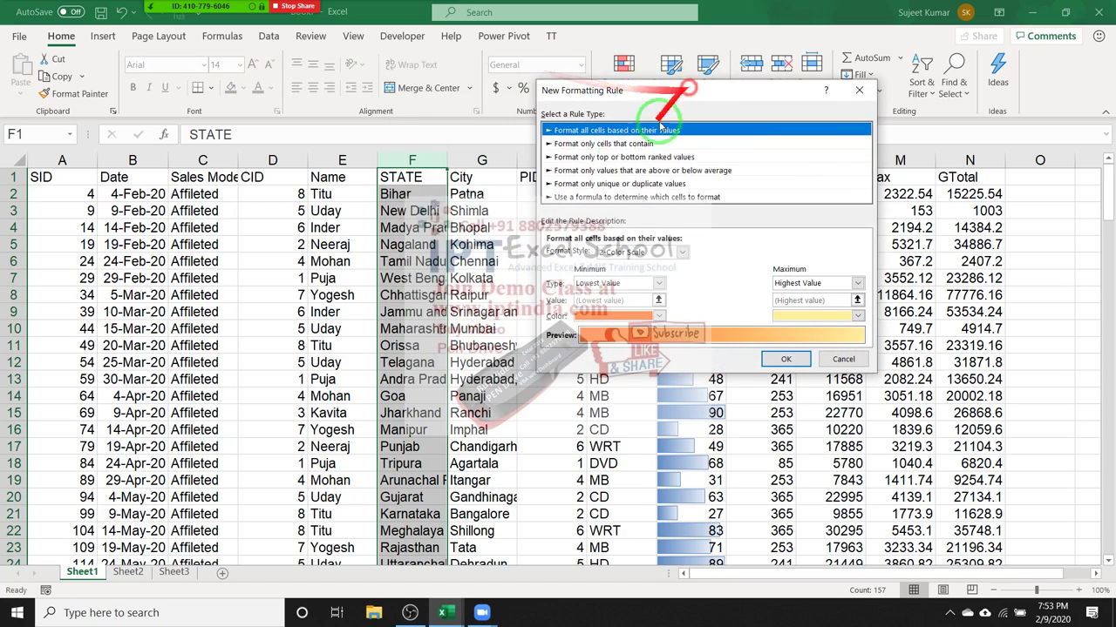
{"action": "left_click", "coordinate": [603, 143]}
{"action": "left_click", "coordinate": [660, 254]}
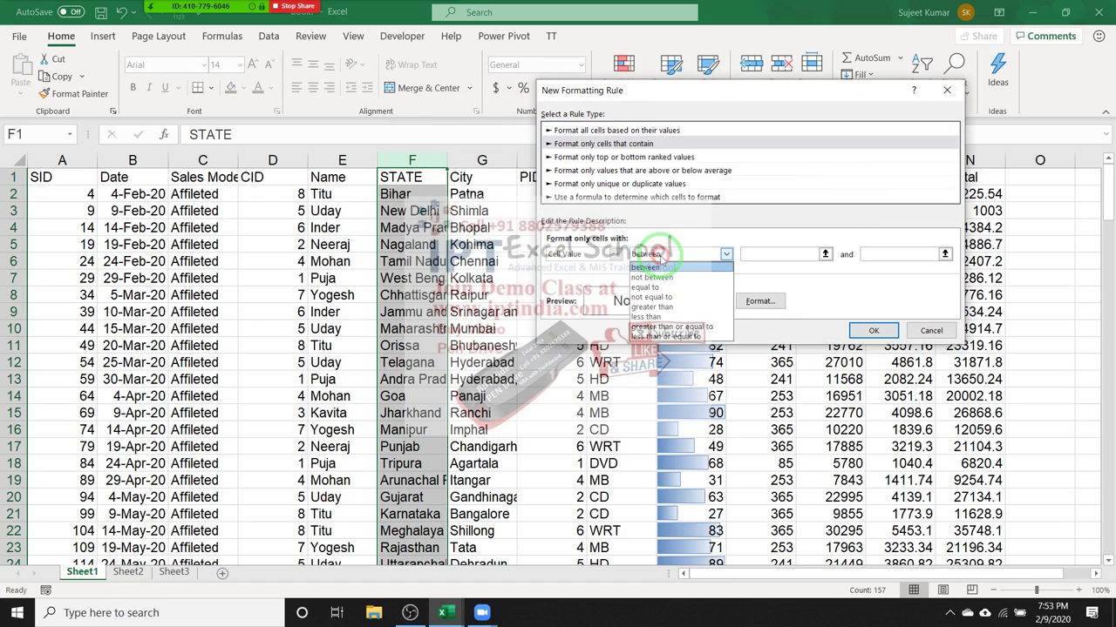
{"action": "left_click", "coordinate": [660, 259]}
{"action": "left_click", "coordinate": [671, 253]}
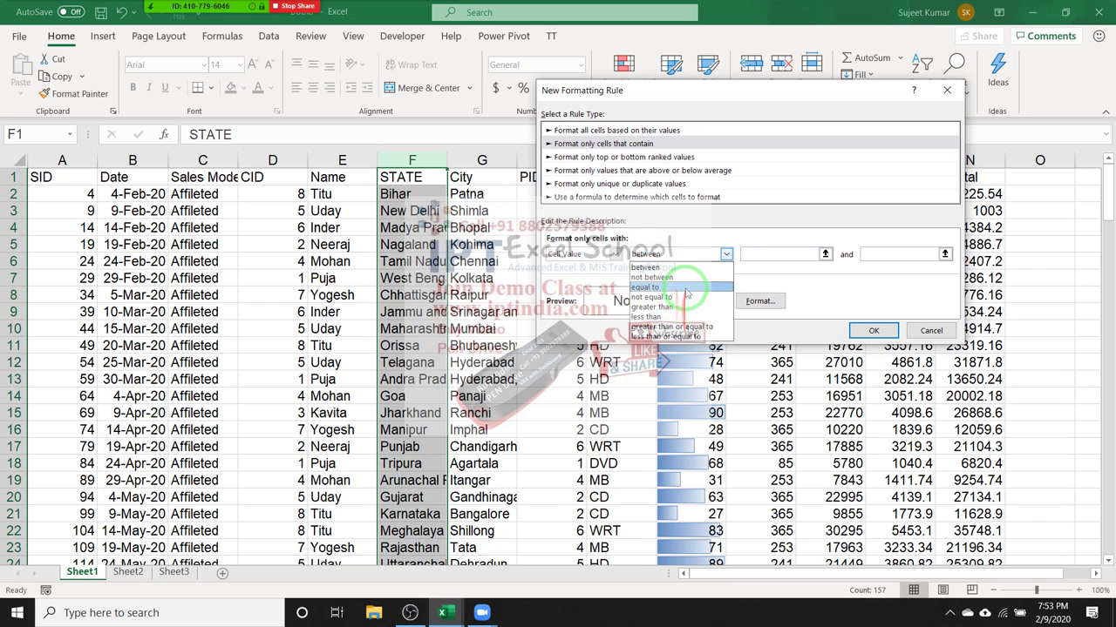
{"action": "left_click", "coordinate": [598, 253]}
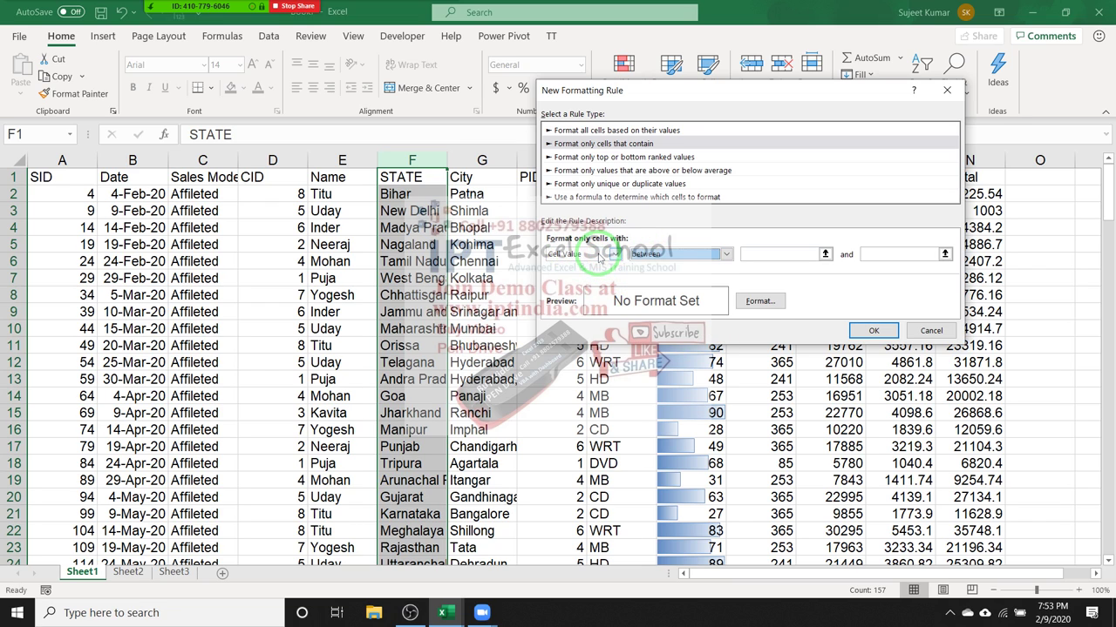
{"action": "left_click", "coordinate": [600, 255]}
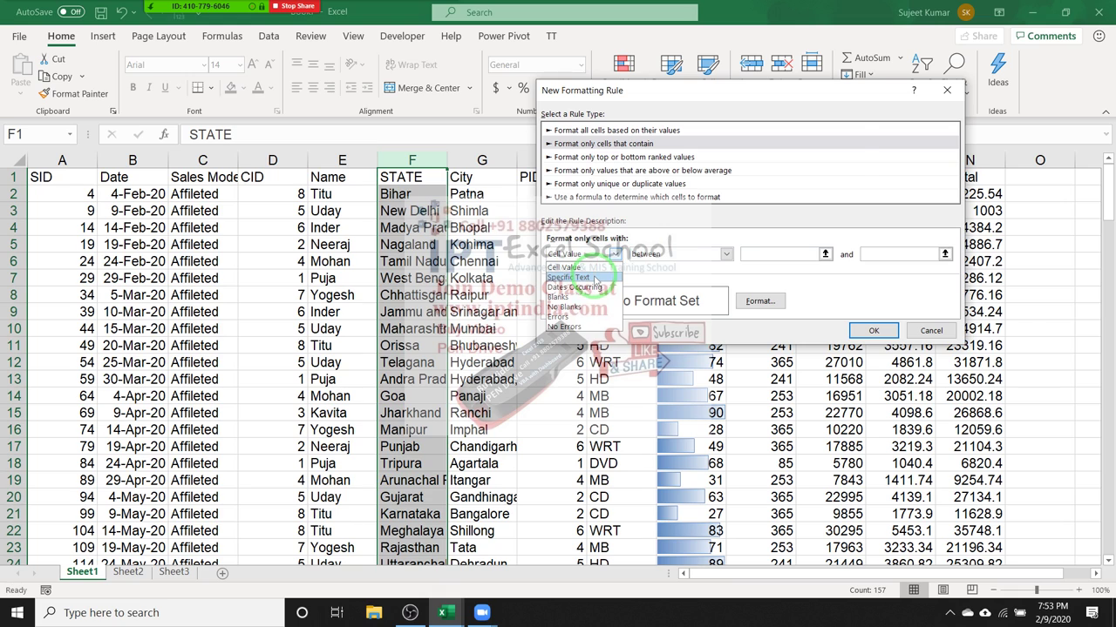
{"action": "left_click", "coordinate": [593, 277]}
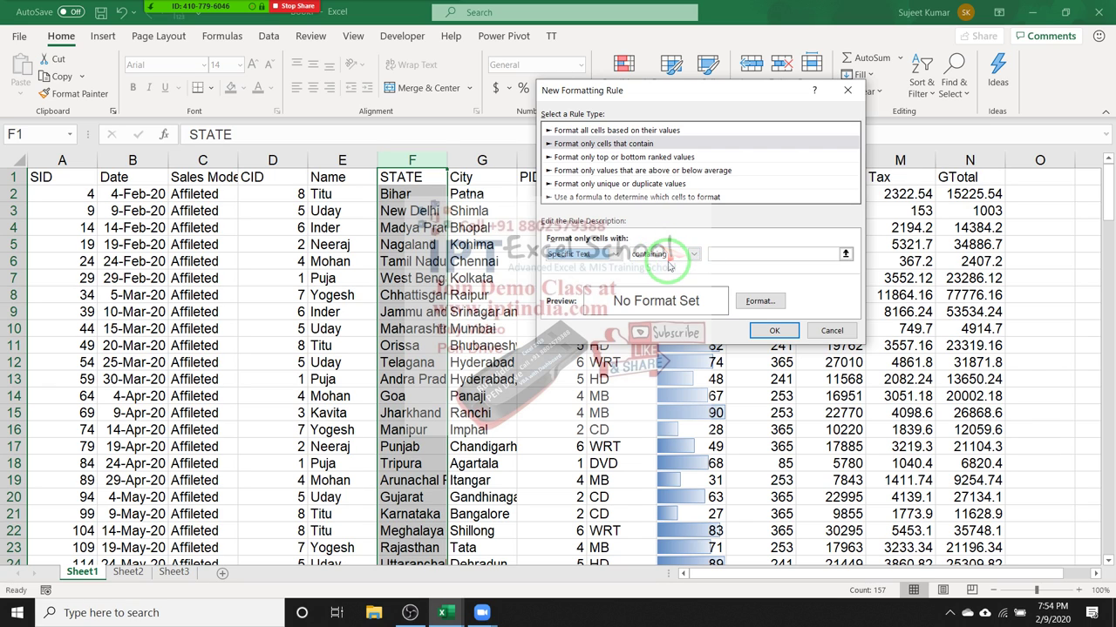
Make the rule fill cells beginning with Bihar in yellow and apply it.
{"action": "left_click", "coordinate": [664, 255]}
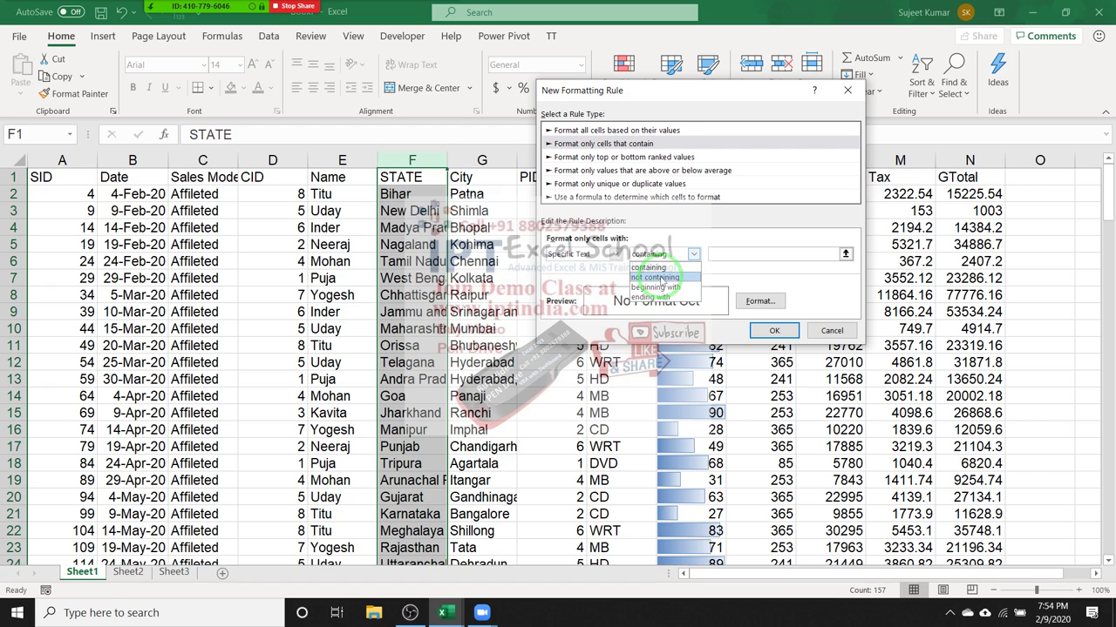
{"action": "left_click", "coordinate": [660, 277]}
{"action": "left_click", "coordinate": [660, 258]}
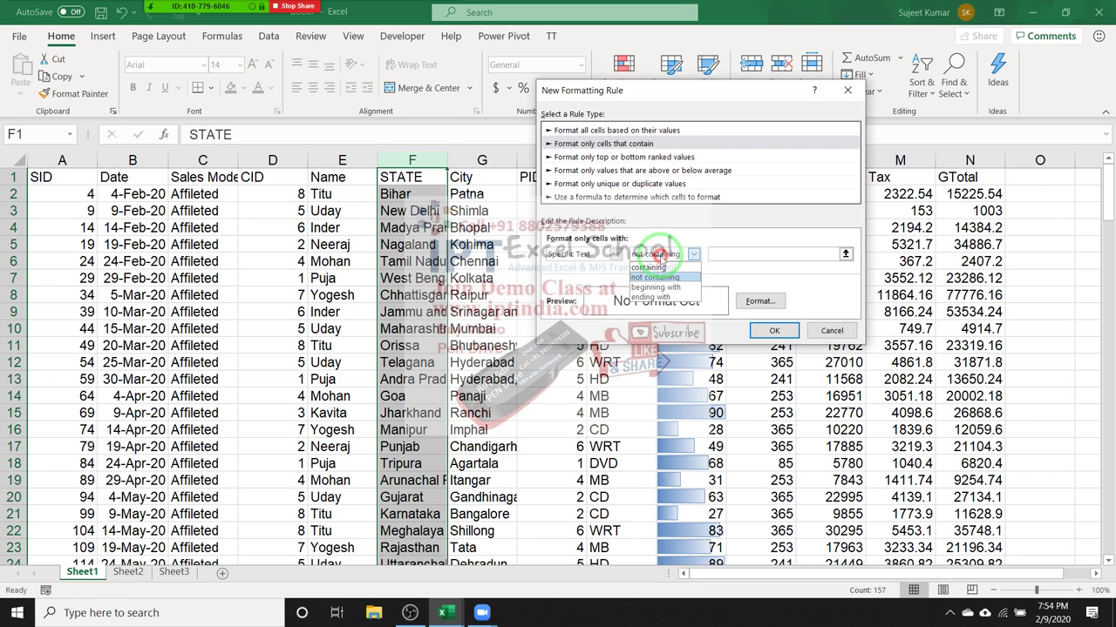
{"action": "left_click", "coordinate": [655, 287]}
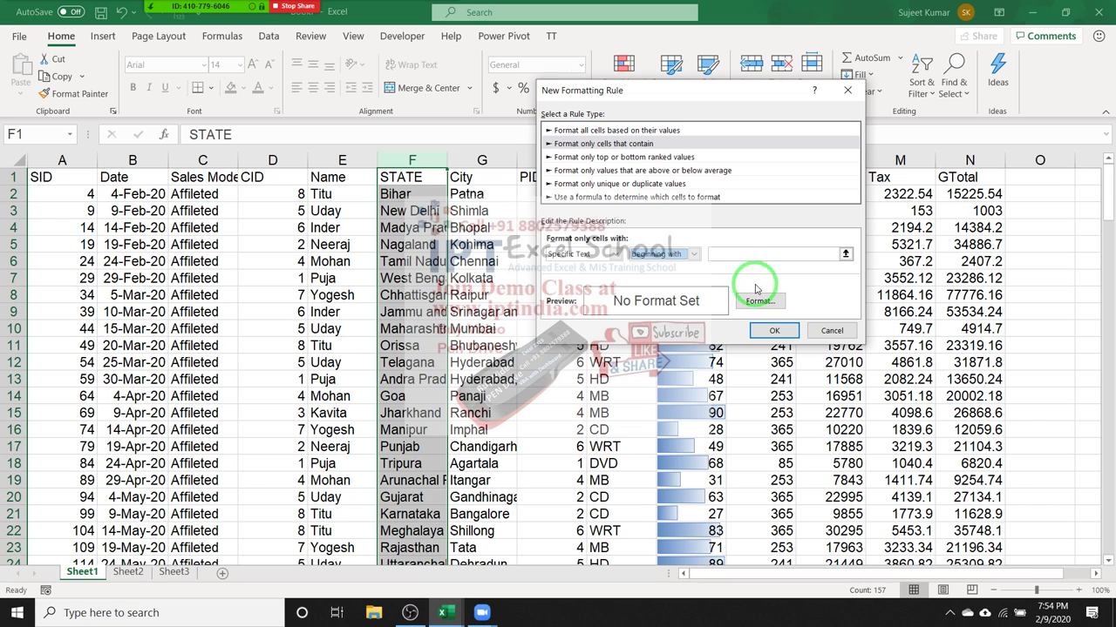
{"action": "left_click", "coordinate": [730, 249]}
{"action": "type", "text": "B"}
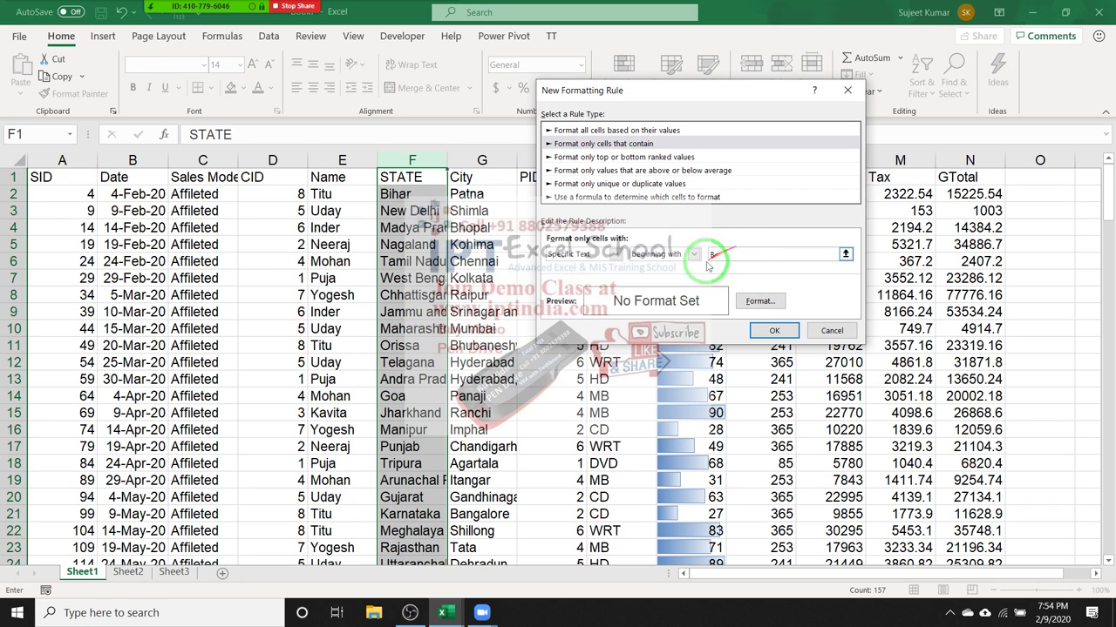
{"action": "left_click", "coordinate": [759, 301]}
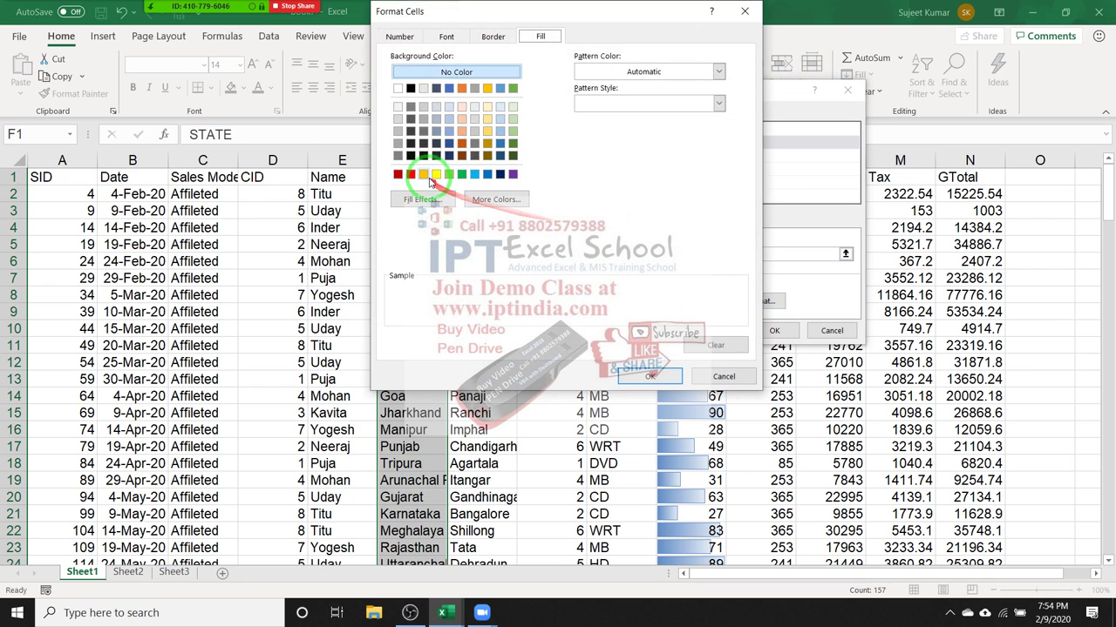
{"action": "left_click", "coordinate": [435, 174]}
{"action": "left_click", "coordinate": [631, 375]}
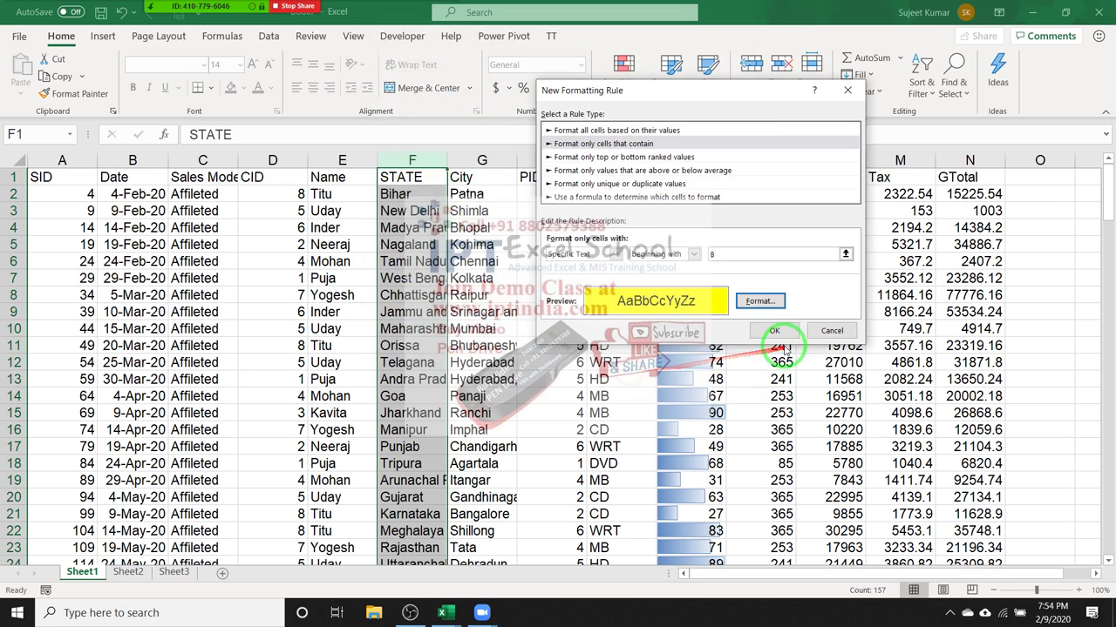
{"action": "left_click", "coordinate": [774, 330]}
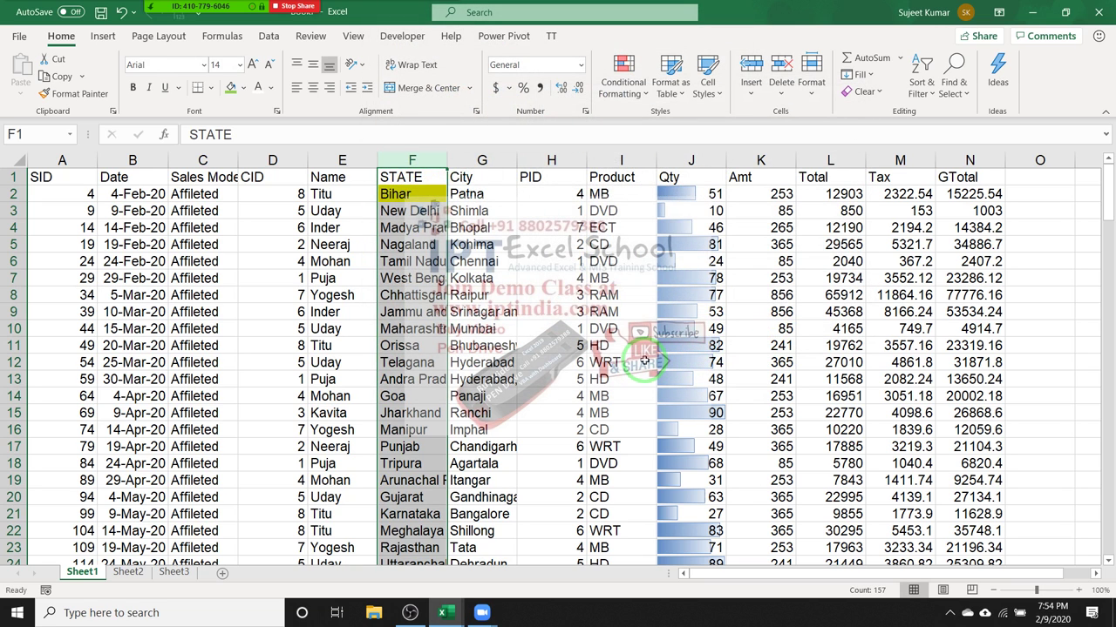
Begin another Specific Text containing rule, then abandon it with Esc.
{"action": "left_click", "coordinate": [623, 77]}
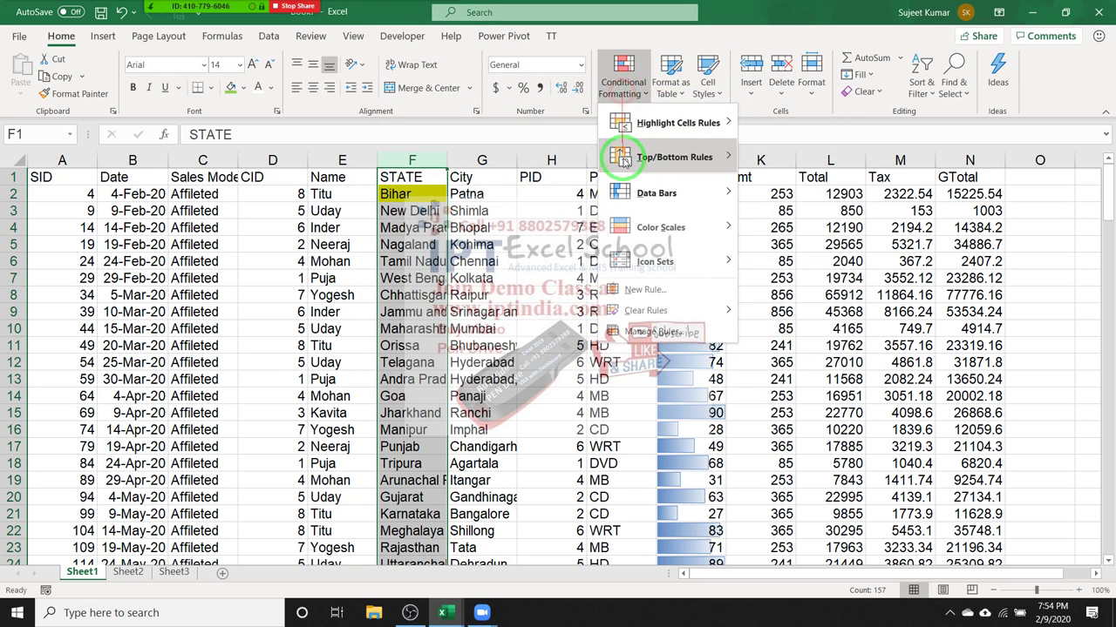
{"action": "left_click", "coordinate": [645, 289]}
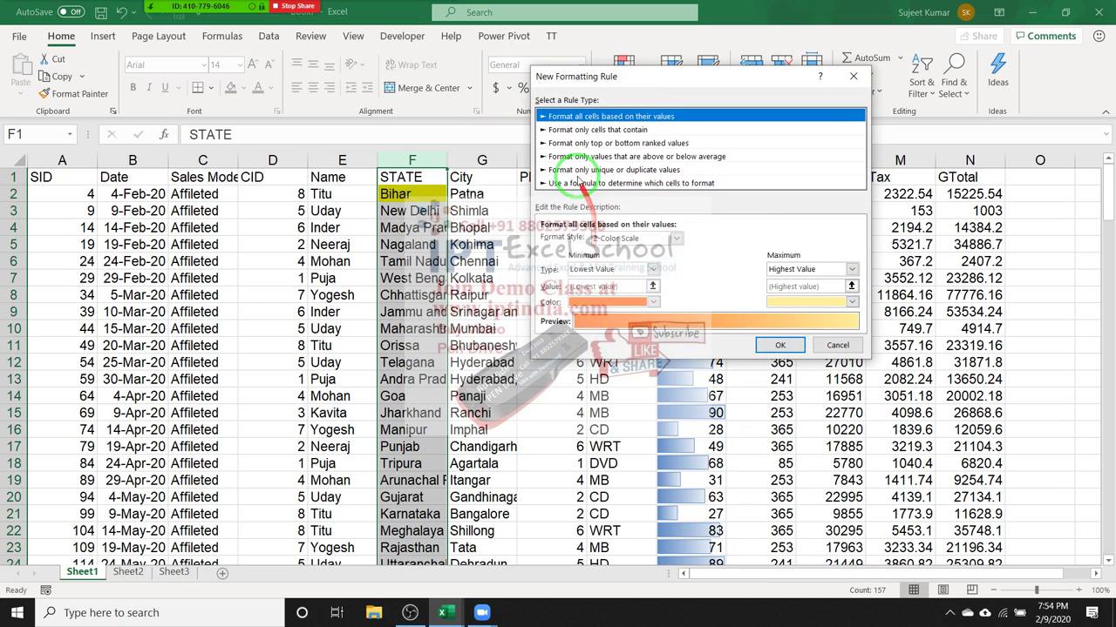
{"action": "left_click", "coordinate": [584, 129]}
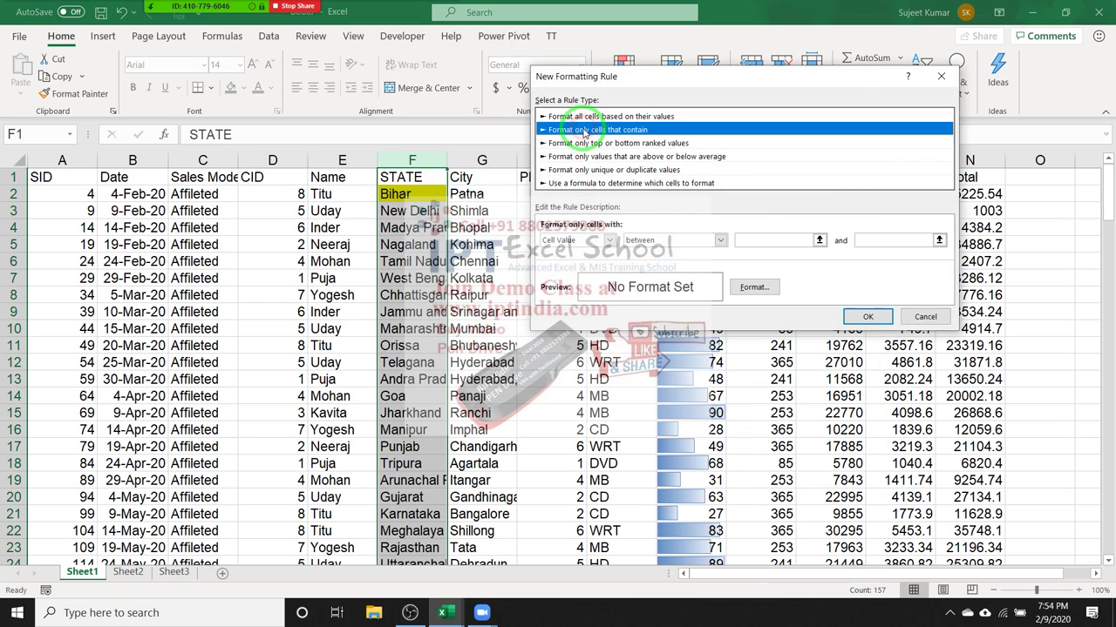
{"action": "left_click", "coordinate": [602, 239]}
{"action": "left_click", "coordinate": [576, 263]}
{"action": "left_click", "coordinate": [645, 241]}
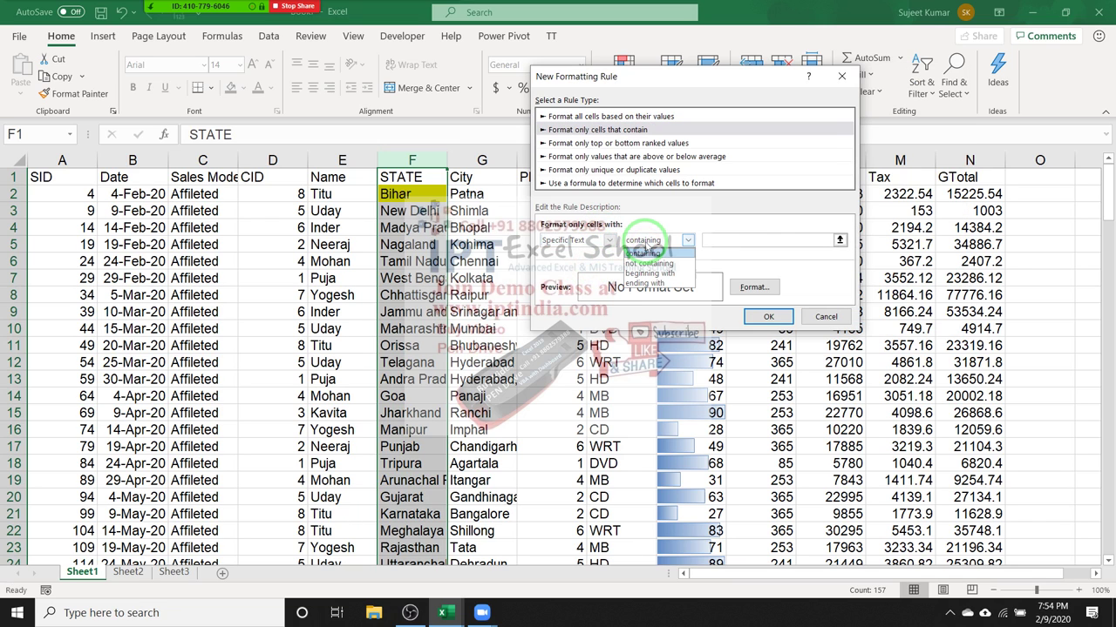
{"action": "left_click", "coordinate": [589, 236]}
{"action": "left_click", "coordinate": [589, 238]}
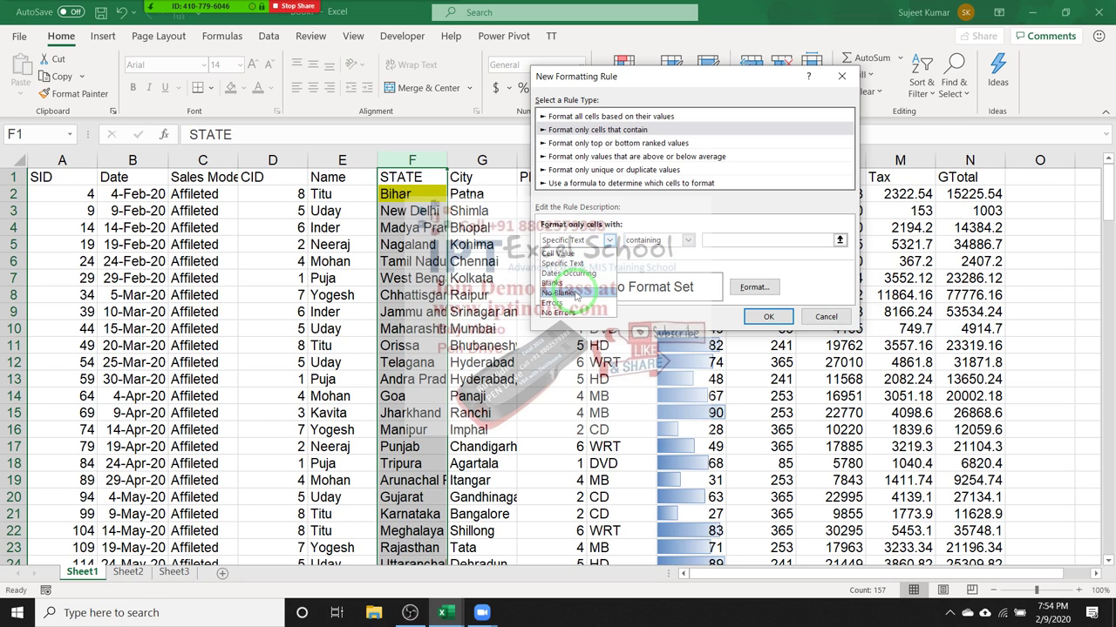
{"action": "key", "text": "Escape"}
{"action": "key", "text": "Escape"}
On Sheet3, fill A1:G13 with =NA() using Ctrl+Enter.
{"action": "left_click", "coordinate": [174, 572]}
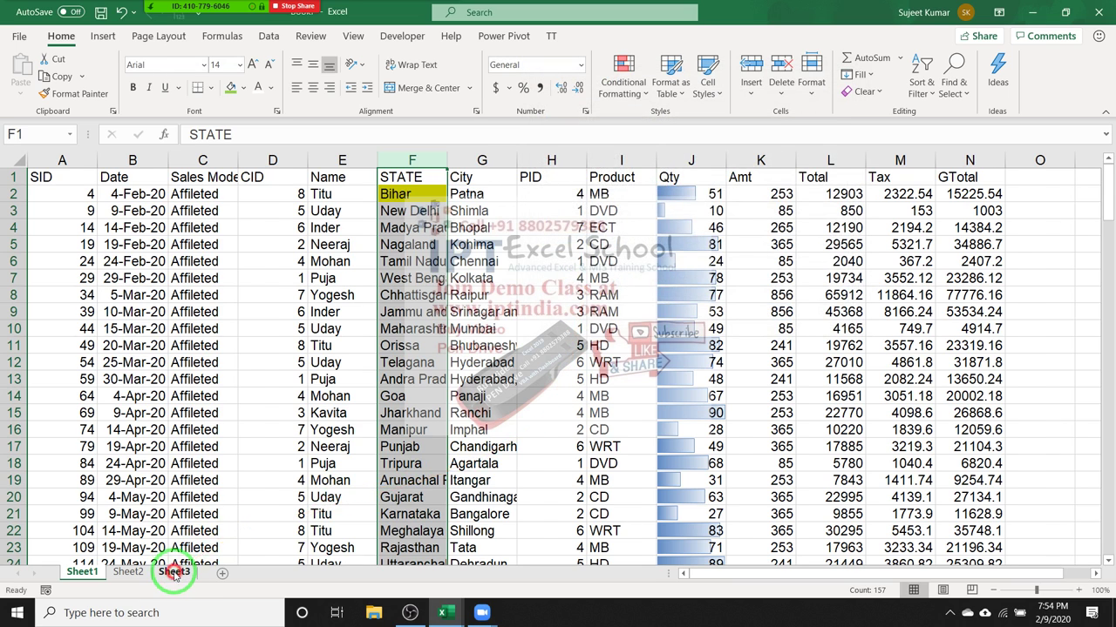
{"action": "type", "text": "=na"}
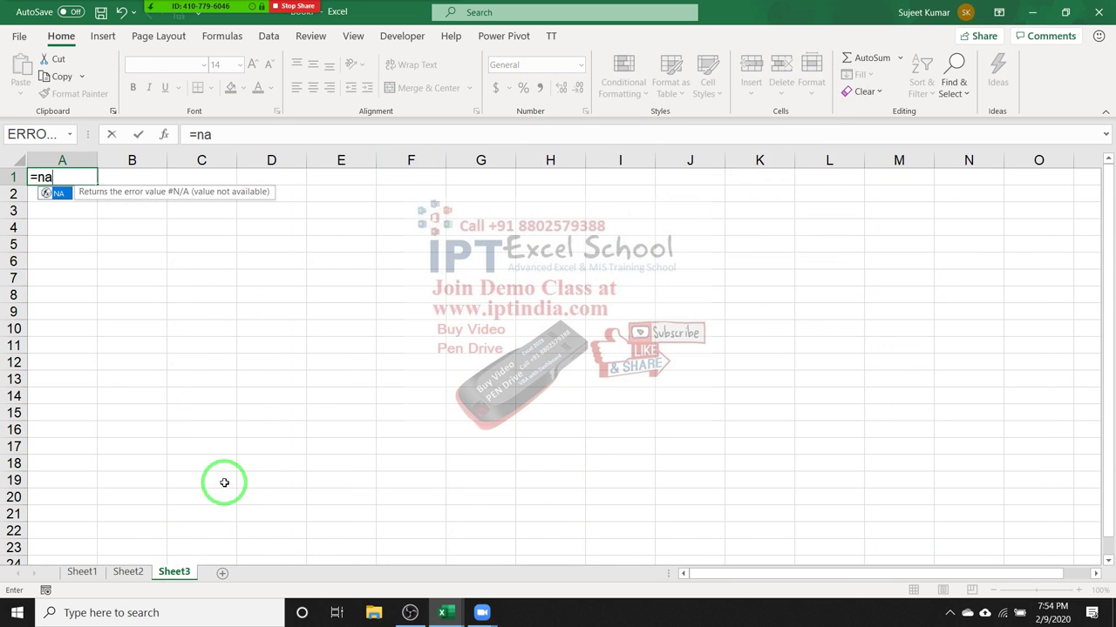
{"action": "key", "text": "Tab"}
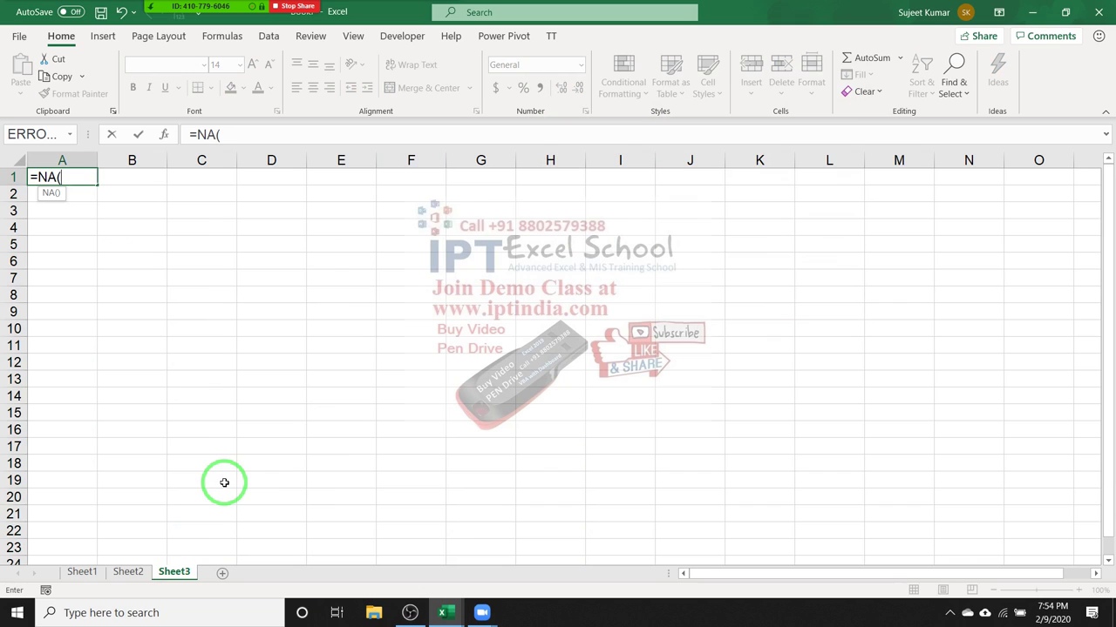
{"action": "key", "text": "Return"}
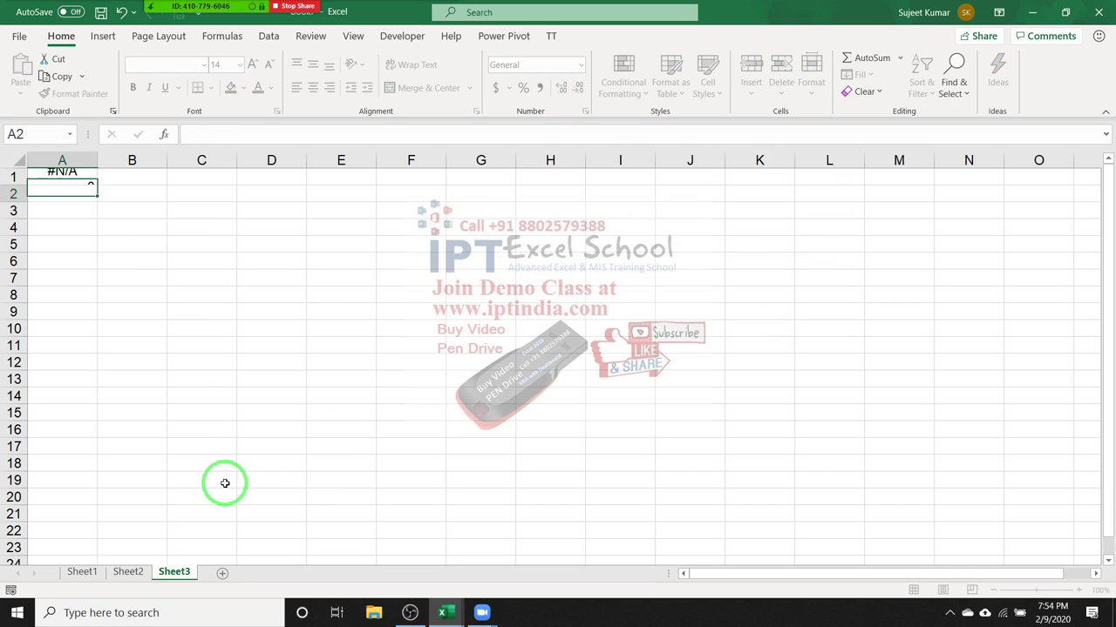
{"action": "key", "text": "Up"}
{"action": "key", "text": "shift+Right"}
{"action": "key", "text": "shift+Right"}
{"action": "key", "text": "shift+Right"}
{"action": "key", "text": "shift+Right"}
{"action": "key", "text": "shift+Down"}
{"action": "key", "text": "shift+Down"}
{"action": "key", "text": "shift+Down"}
{"action": "key", "text": "shift+Down"}
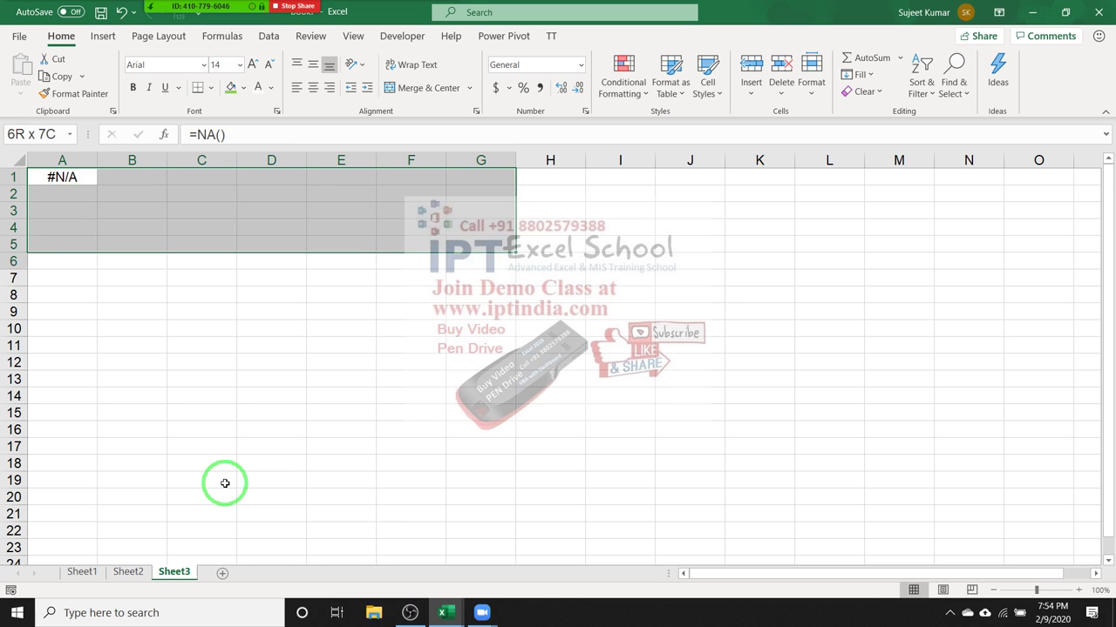
{"action": "key", "text": "shift+Down"}
{"action": "key", "text": "shift+Down"}
{"action": "key", "text": "shift+Down"}
{"action": "key", "text": "F2"}
{"action": "key", "text": "ctrl+Return"}
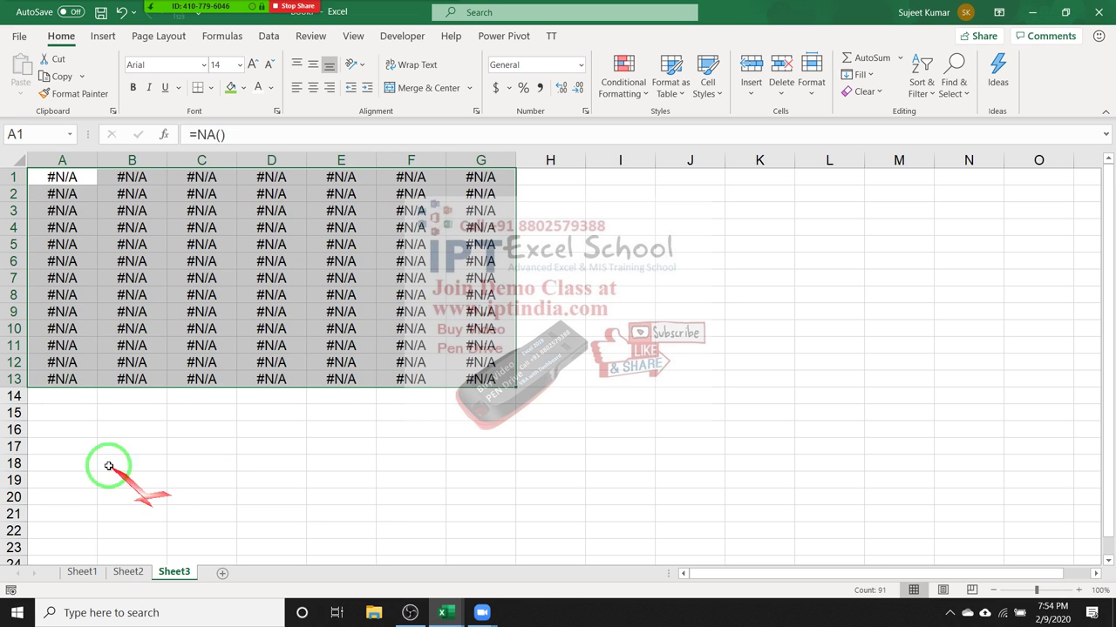
Enter 60 in A6, 70 in D6, 70 in E4, 65 in G4 and 12 in B10.
{"action": "left_click", "coordinate": [77, 263]}
{"action": "type", "text": "60"}
{"action": "key", "text": "Right"}
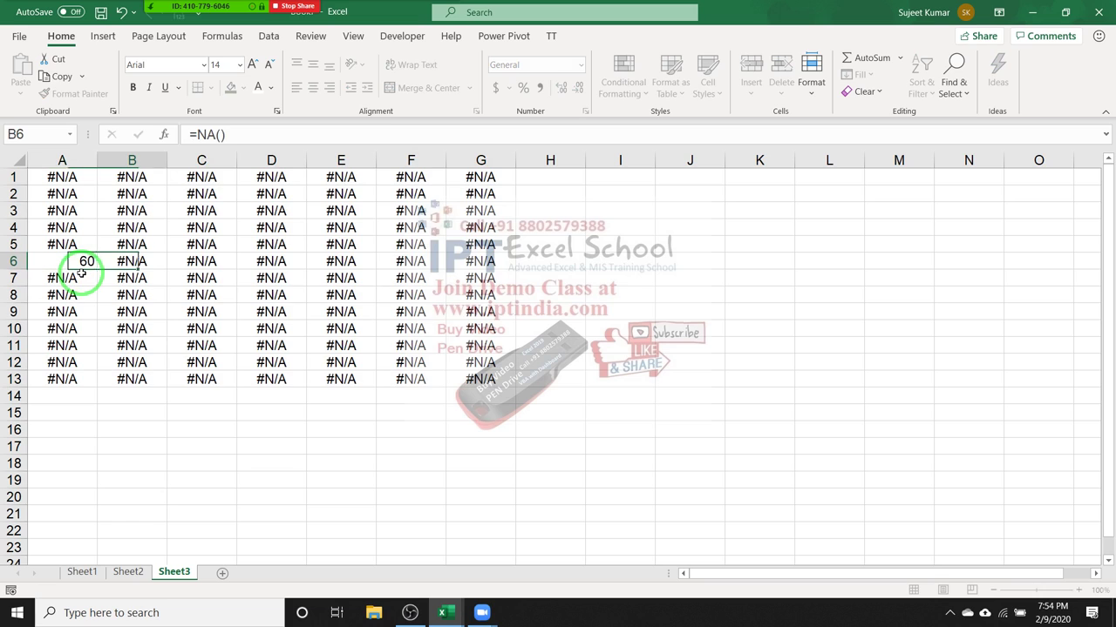
{"action": "key", "text": "Right"}
{"action": "key", "text": "Right"}
{"action": "type", "text": "70"}
{"action": "key", "text": "Right"}
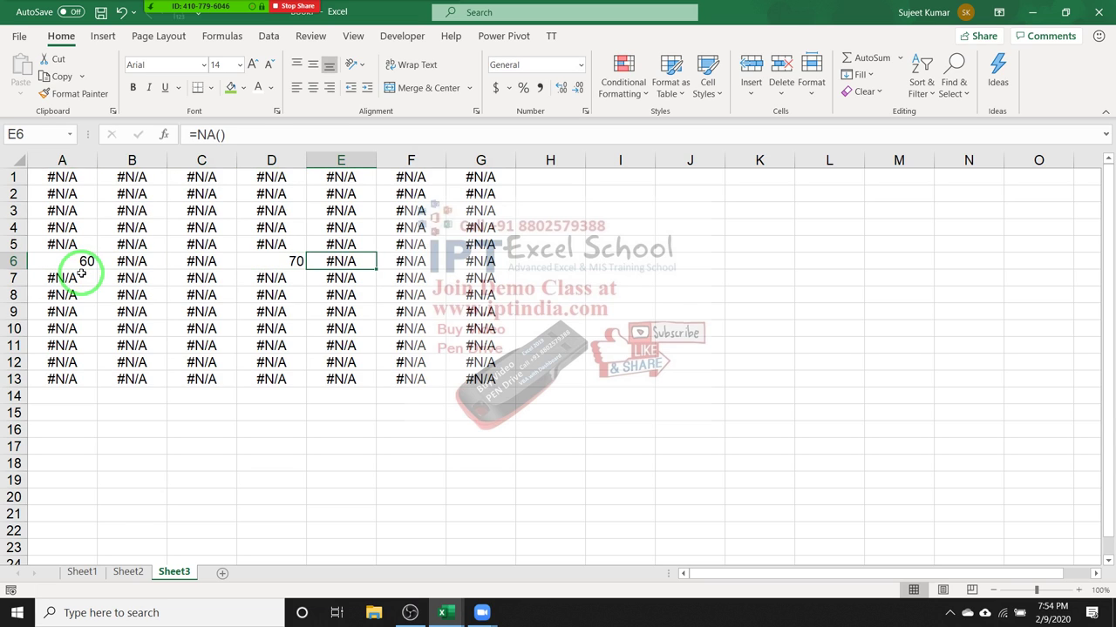
{"action": "key", "text": "Up"}
{"action": "key", "text": "Up"}
{"action": "type", "text": "7"}
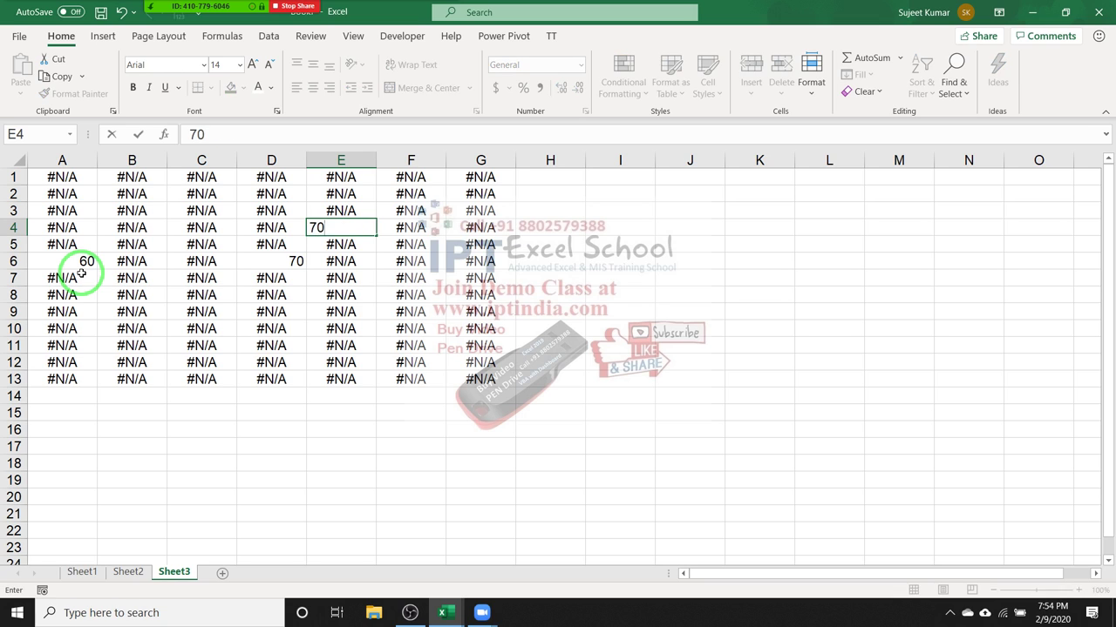
{"action": "key", "text": "Right"}
{"action": "key", "text": "Right"}
{"action": "type", "text": "6"}
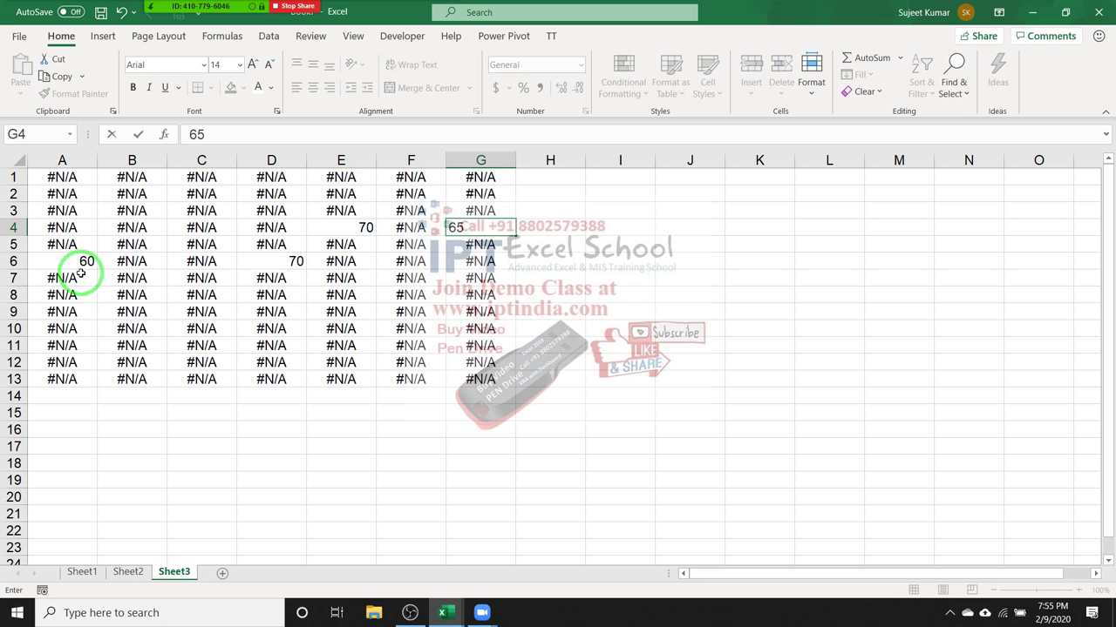
{"action": "left_click", "coordinate": [126, 324]}
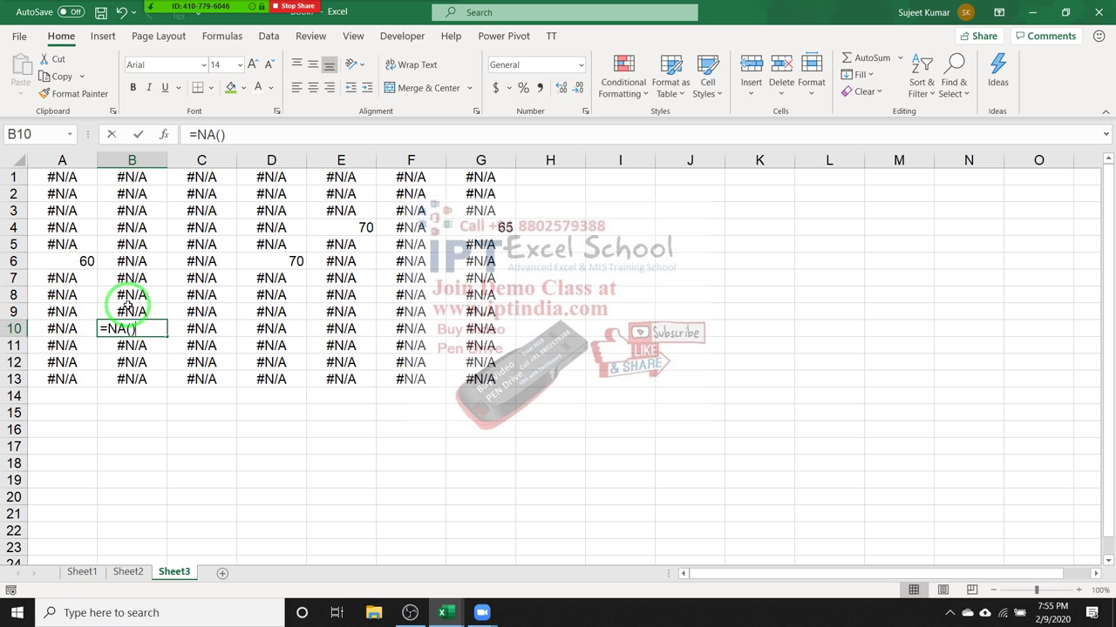
{"action": "type", "text": "12"}
{"action": "left_click", "coordinate": [225, 324]}
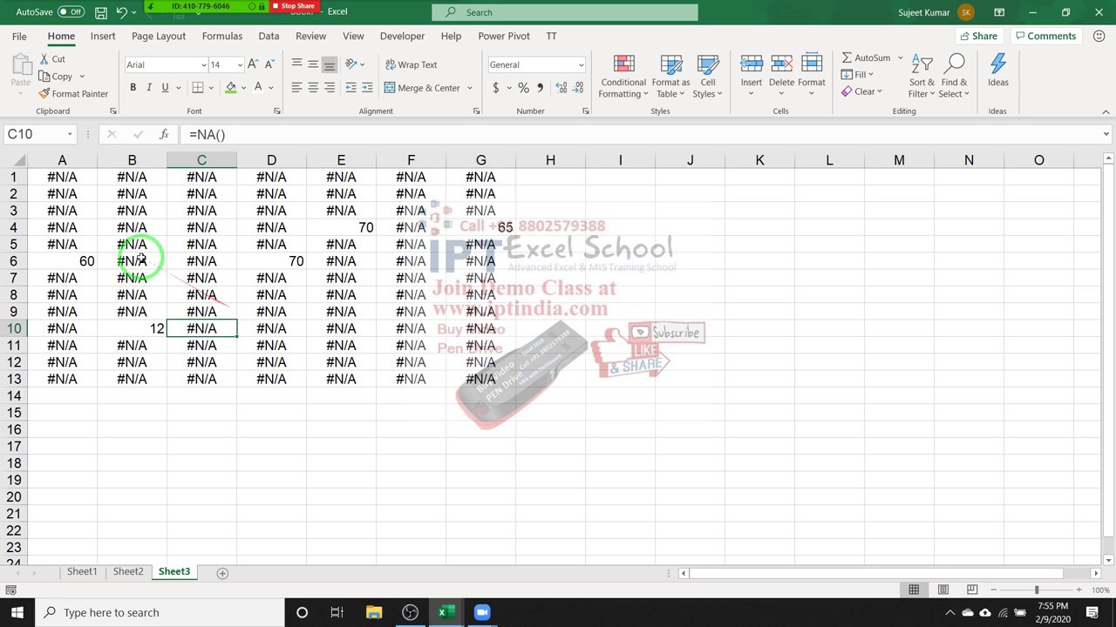
Select A1:G13 and start a new rule formatting only cells containing Errors.
{"action": "left_click_drag", "start_coordinate": [69, 178], "coordinate": [471, 376]}
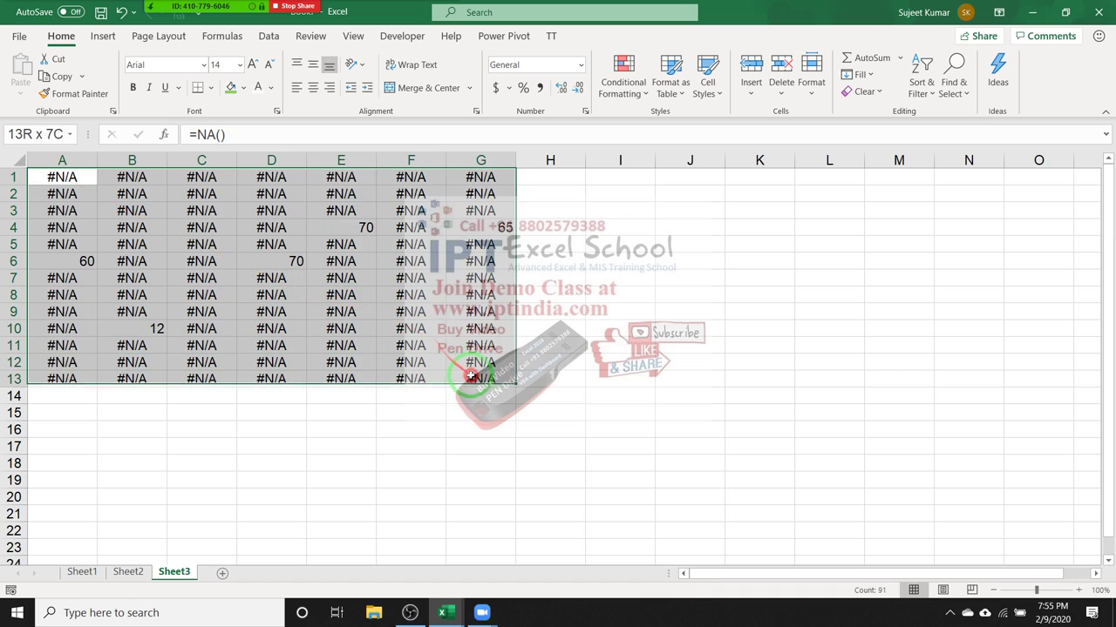
{"action": "right_click", "coordinate": [361, 298]}
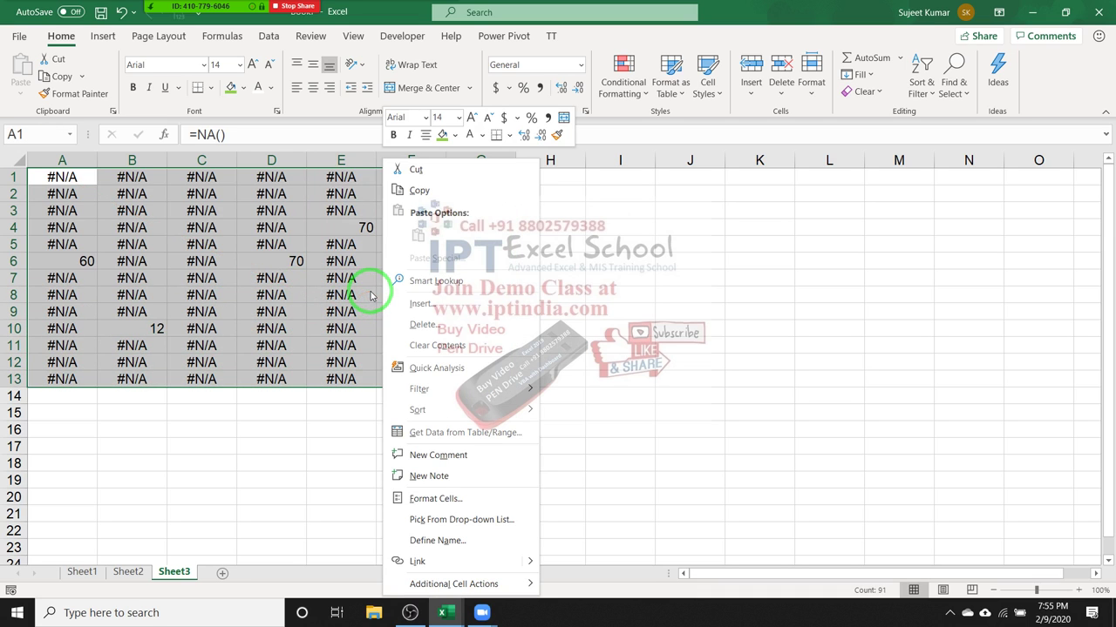
{"action": "mouse_move", "coordinate": [453, 388]}
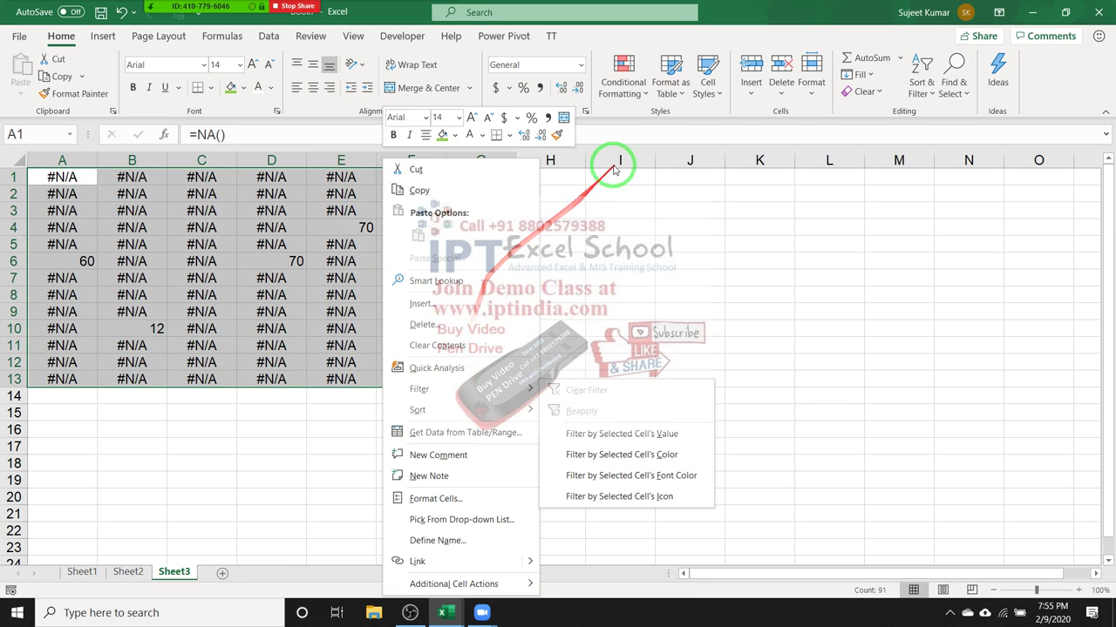
{"action": "left_click", "coordinate": [622, 77]}
{"action": "left_click", "coordinate": [622, 76]}
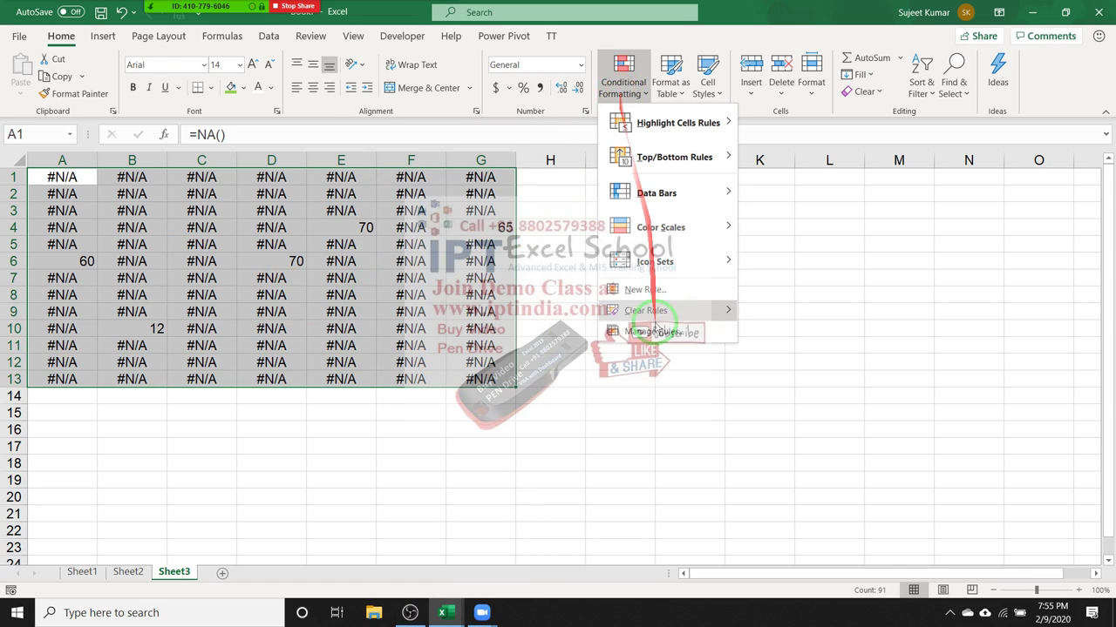
{"action": "left_click", "coordinate": [643, 290]}
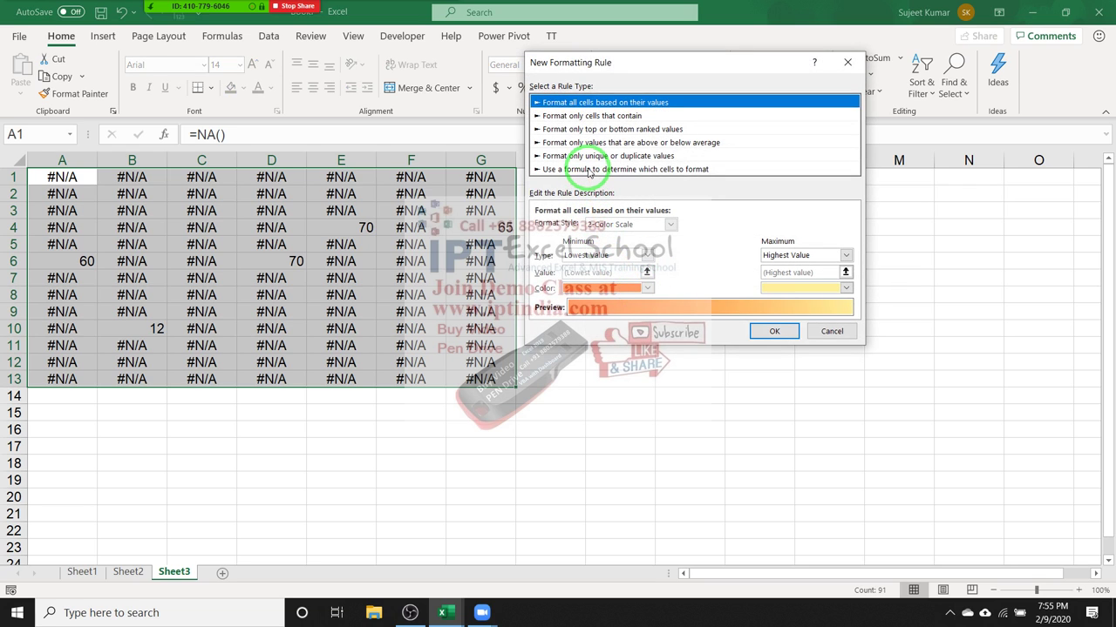
{"action": "left_click", "coordinate": [592, 115]}
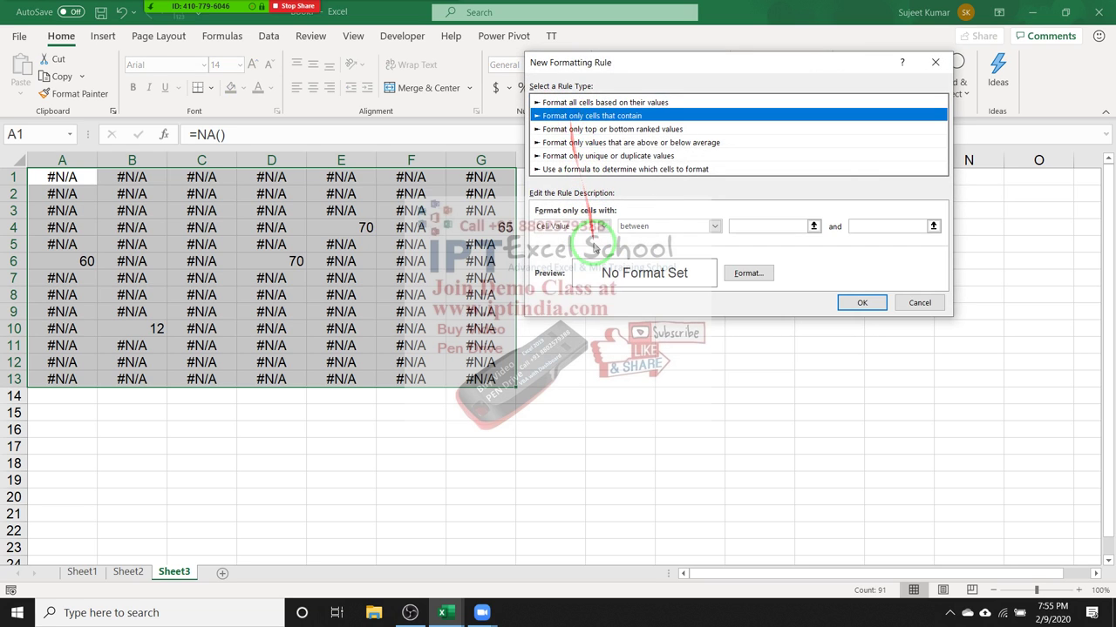
{"action": "left_click", "coordinate": [571, 225]}
{"action": "left_click", "coordinate": [574, 288]}
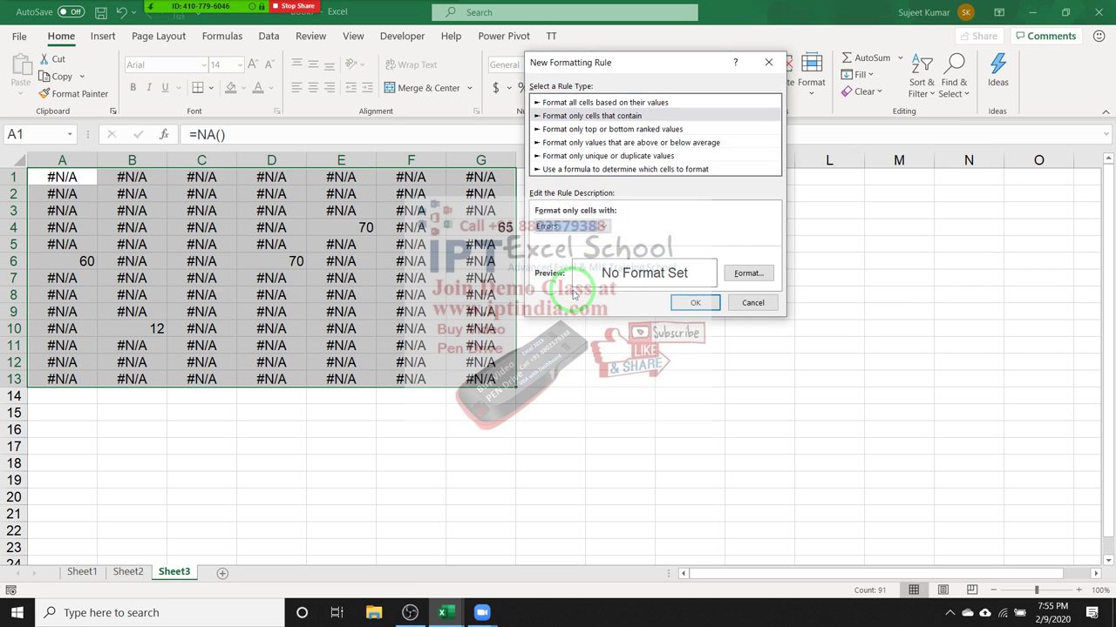
Give the error rule a white font colour and apply it.
{"action": "left_click", "coordinate": [745, 273]}
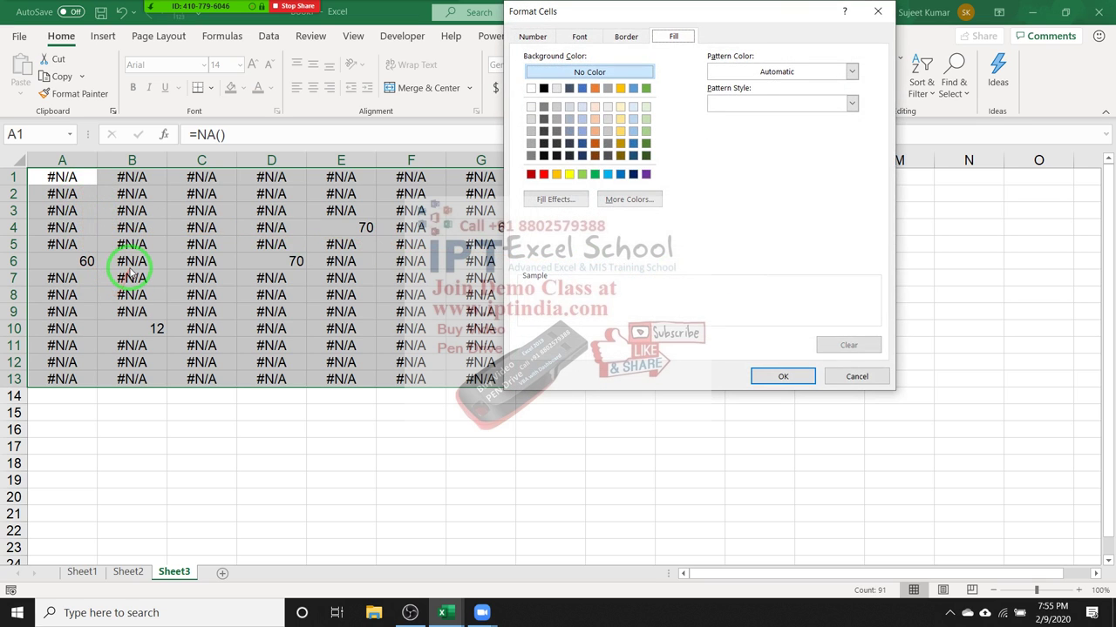
{"action": "left_click", "coordinate": [579, 35]}
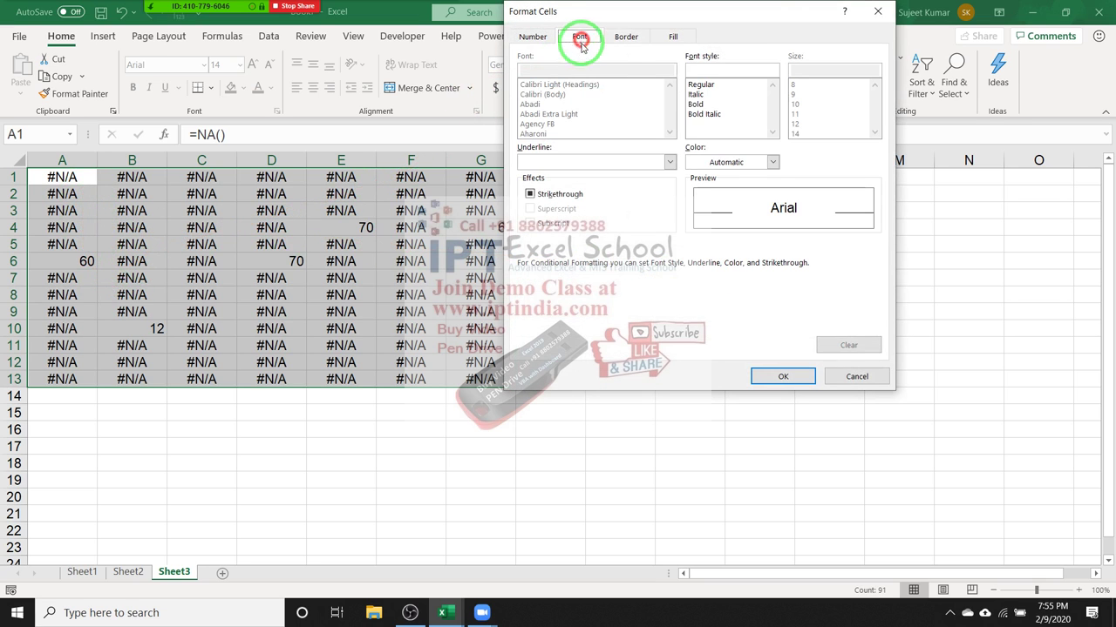
{"action": "left_click", "coordinate": [724, 161]}
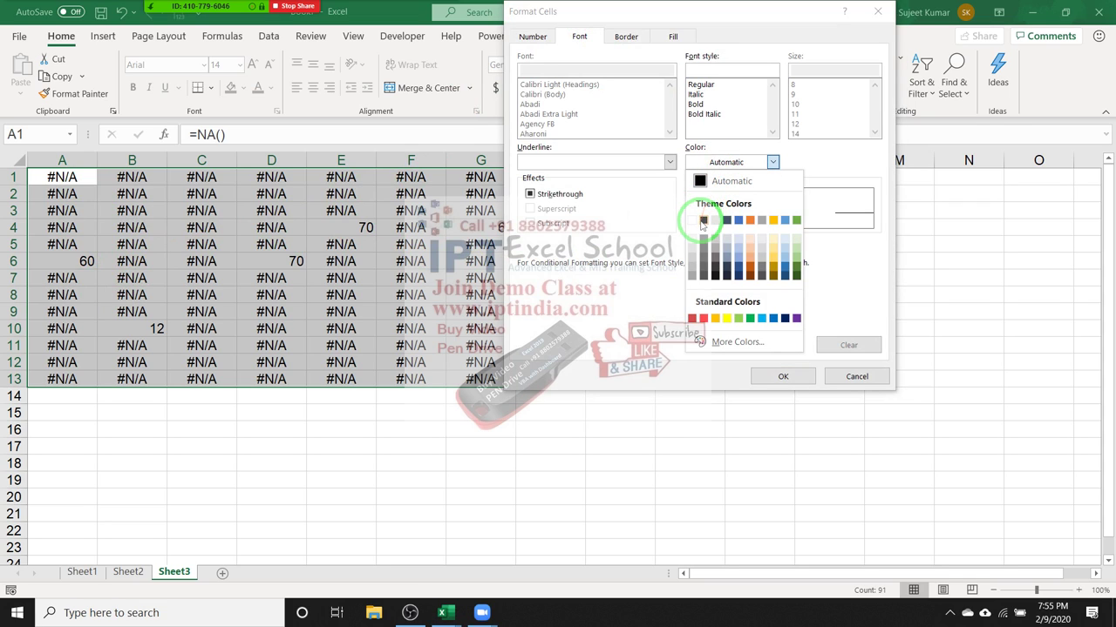
{"action": "left_click", "coordinate": [696, 224]}
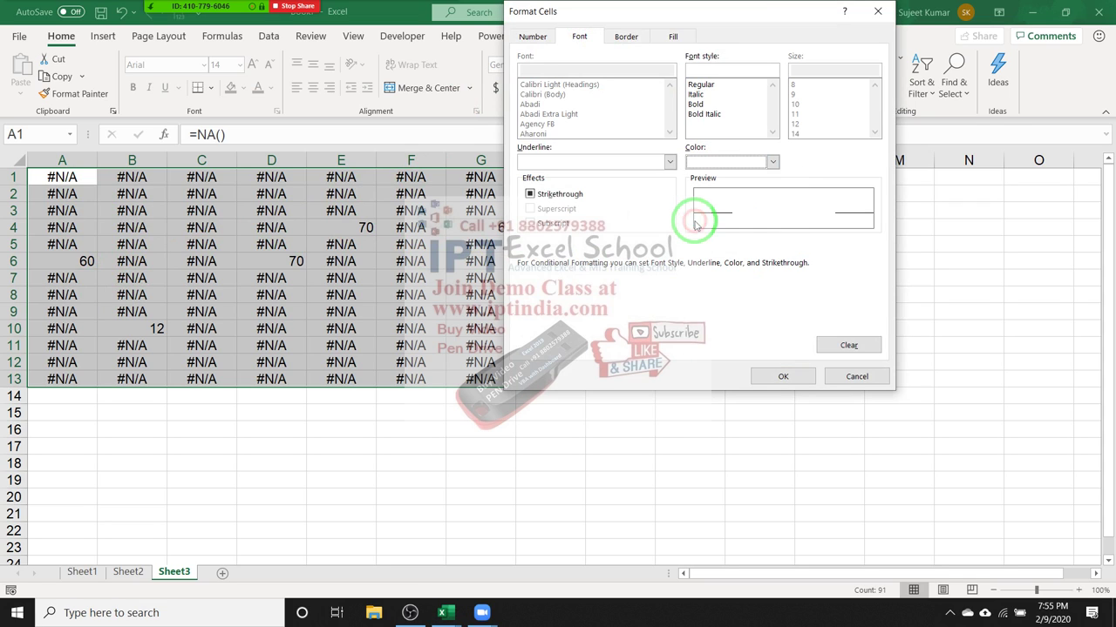
{"action": "left_click", "coordinate": [783, 377]}
{"action": "left_click", "coordinate": [705, 302]}
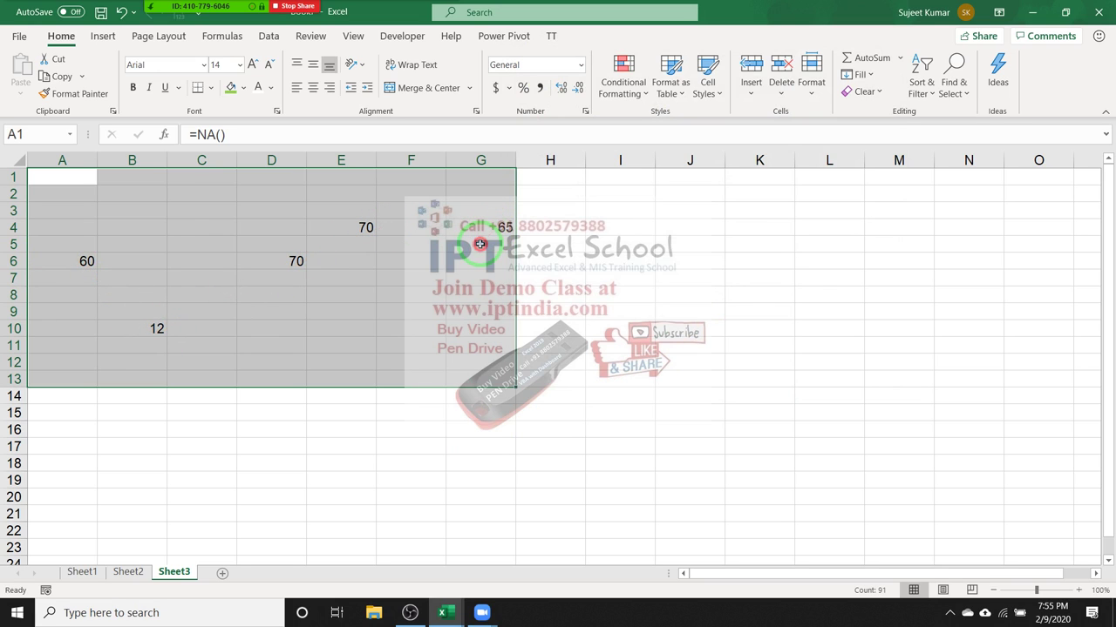
Enter 87 in cell A2 of Sheet3.
{"action": "left_click", "coordinate": [480, 244]}
{"action": "left_click", "coordinate": [337, 305]}
{"action": "left_click", "coordinate": [199, 244]}
{"action": "left_click", "coordinate": [152, 230]}
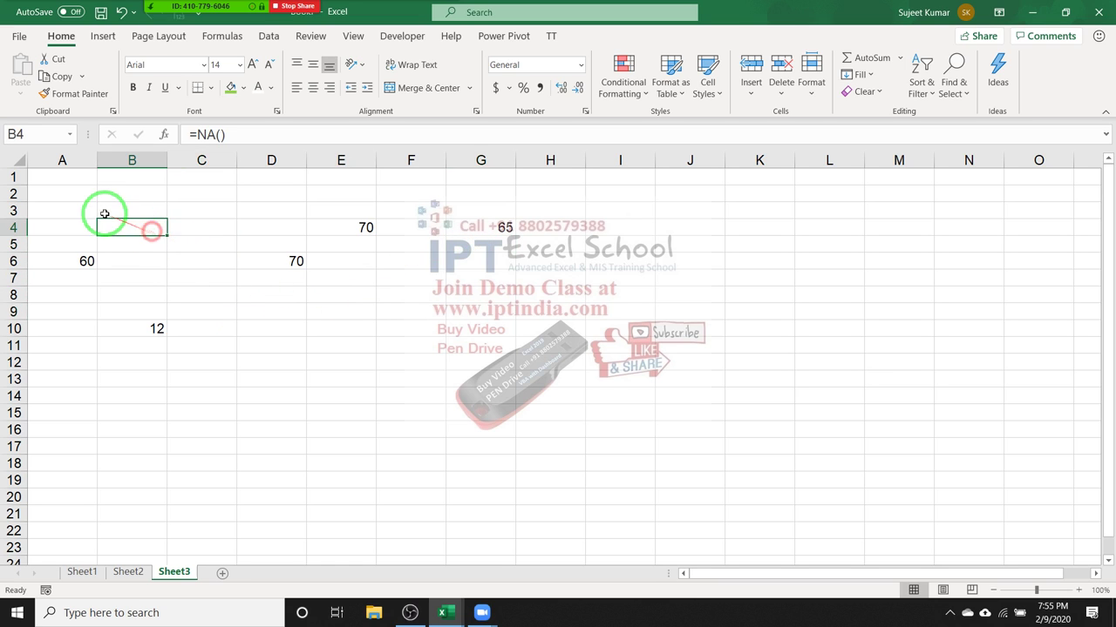
{"action": "left_click", "coordinate": [89, 190]}
{"action": "type", "text": "8"}
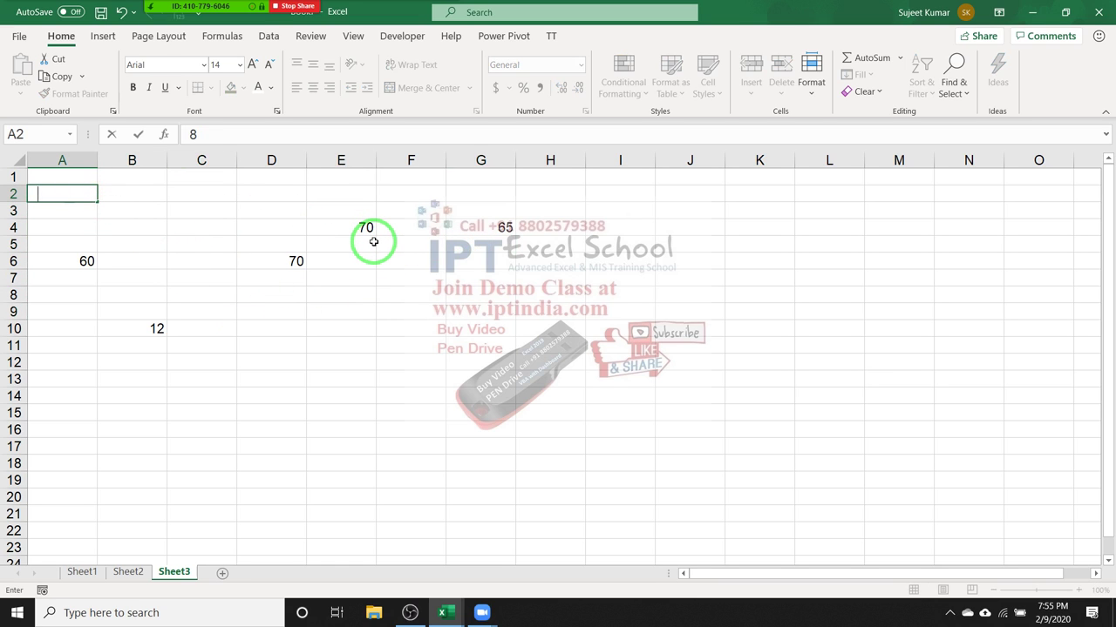
{"action": "type", "text": "7"}
{"action": "key", "text": "Return"}
{"action": "left_click", "coordinate": [475, 357]}
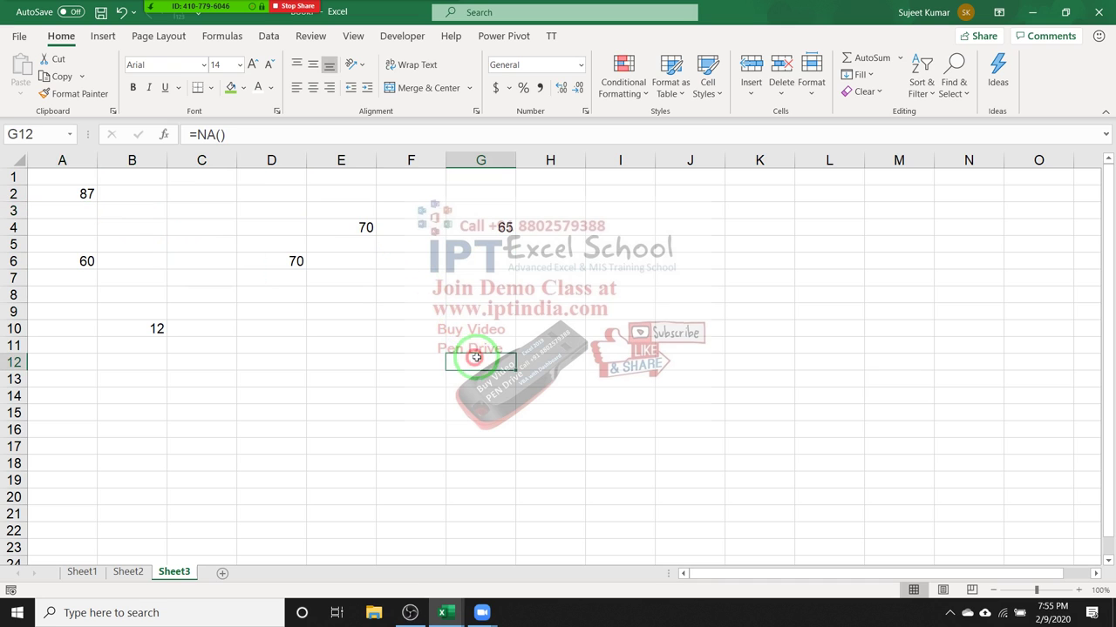
{"action": "left_click_drag", "start_coordinate": [475, 357], "coordinate": [107, 178]}
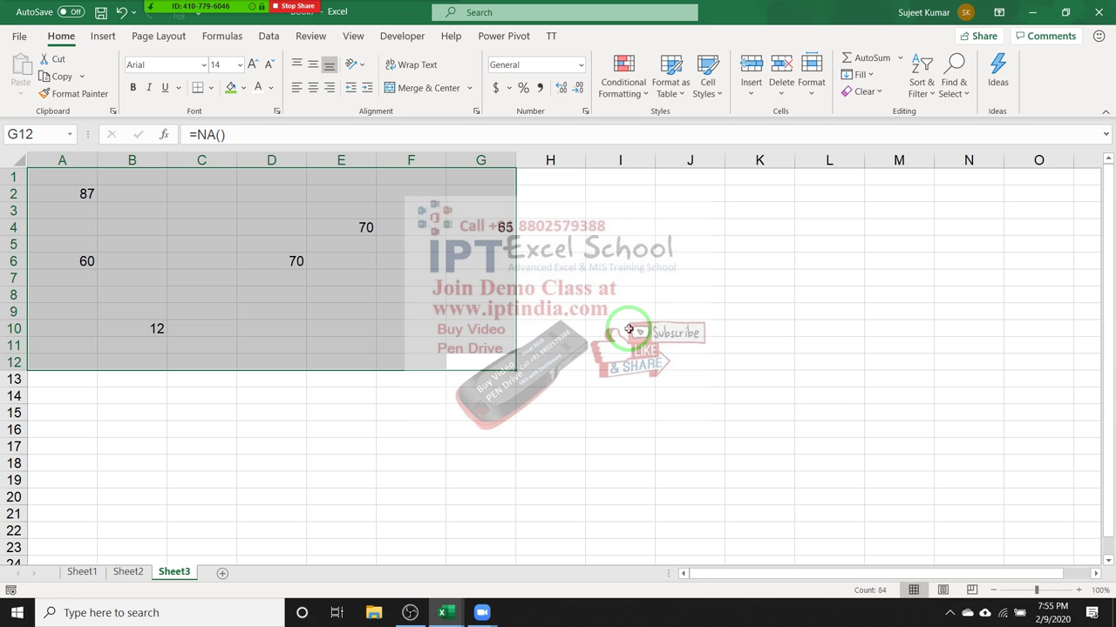
{"action": "left_click", "coordinate": [497, 329]}
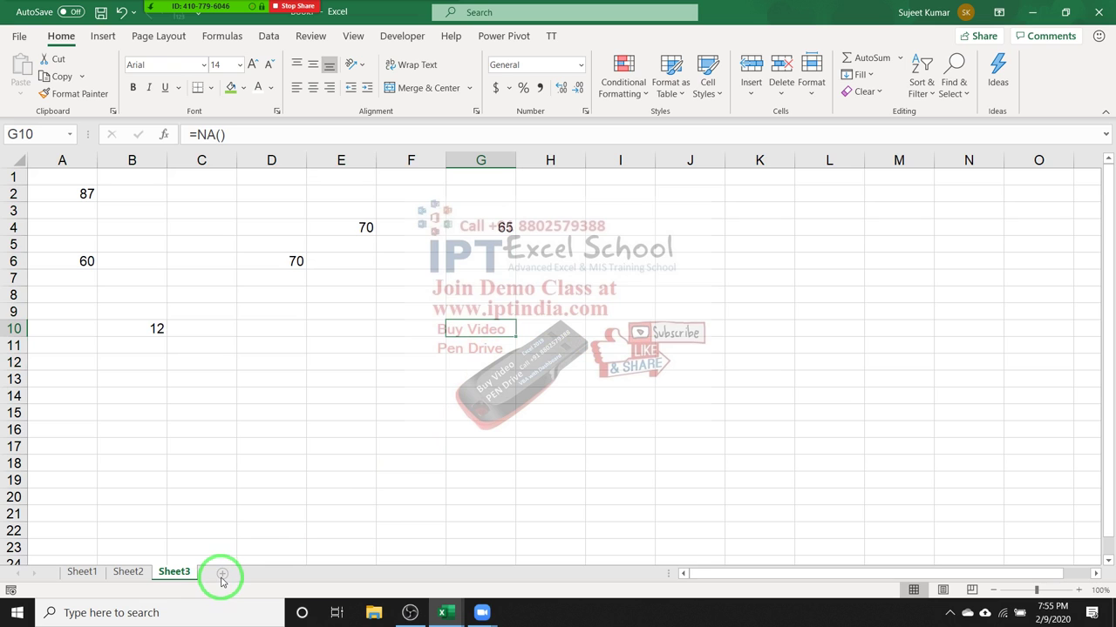
Browse each rule type in New Formatting Rule, then close it with Esc.
{"action": "left_click", "coordinate": [623, 83]}
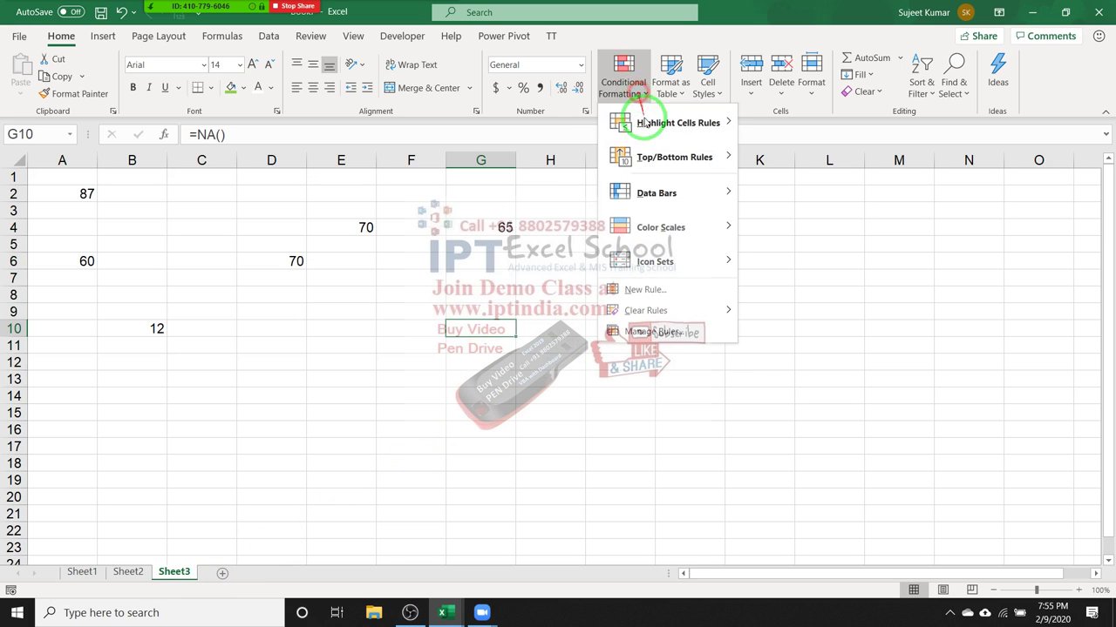
{"action": "left_click", "coordinate": [645, 290]}
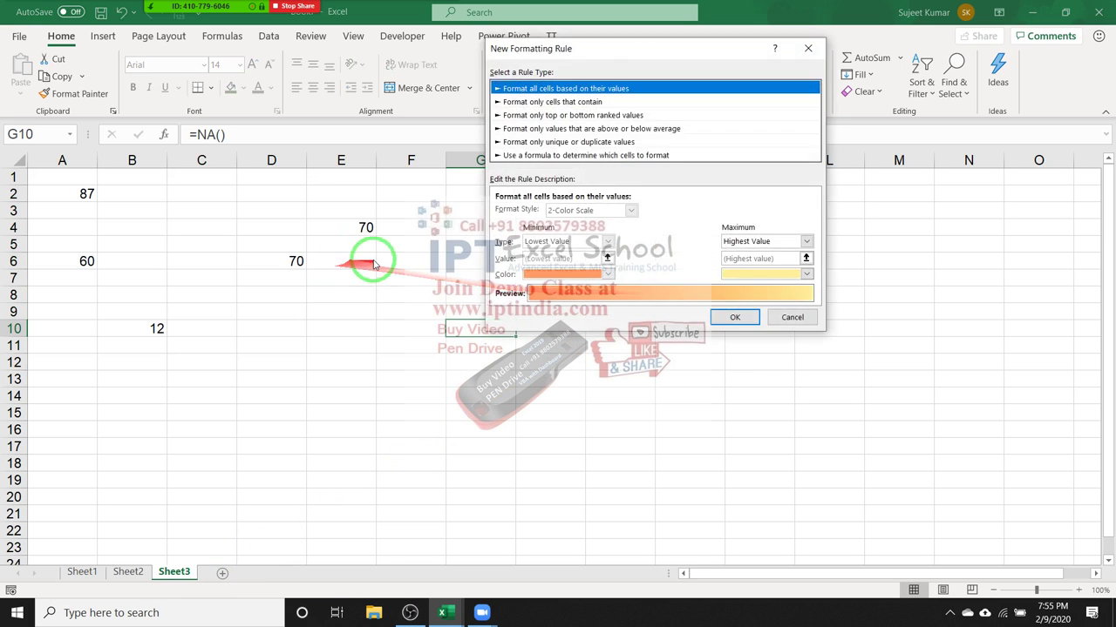
{"action": "left_click", "coordinate": [522, 104]}
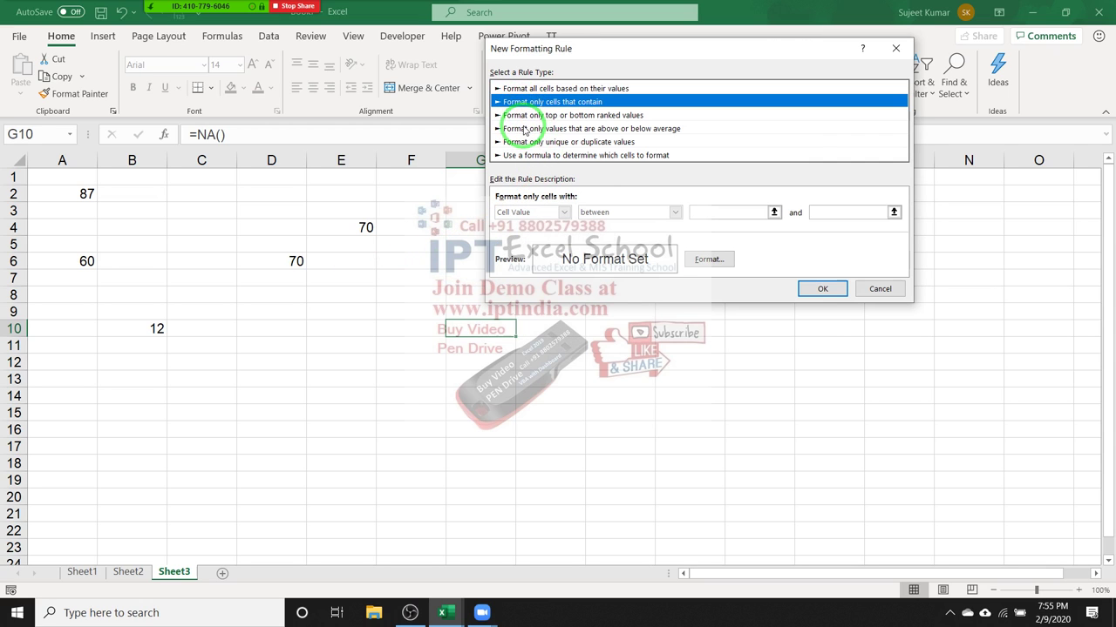
{"action": "left_click", "coordinate": [523, 118]}
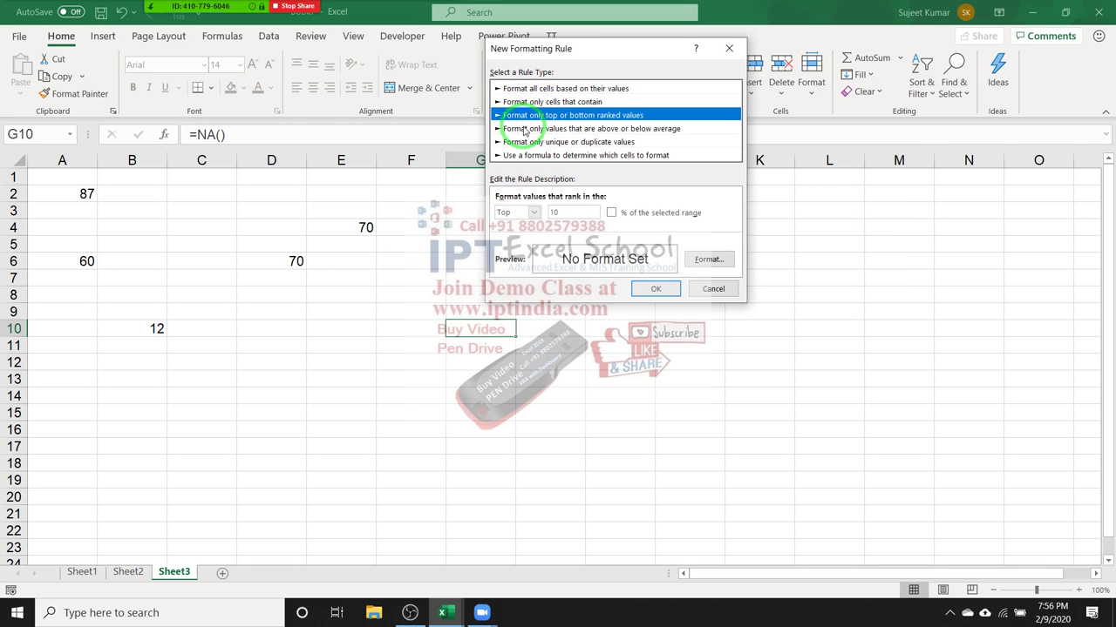
{"action": "left_click", "coordinate": [524, 129]}
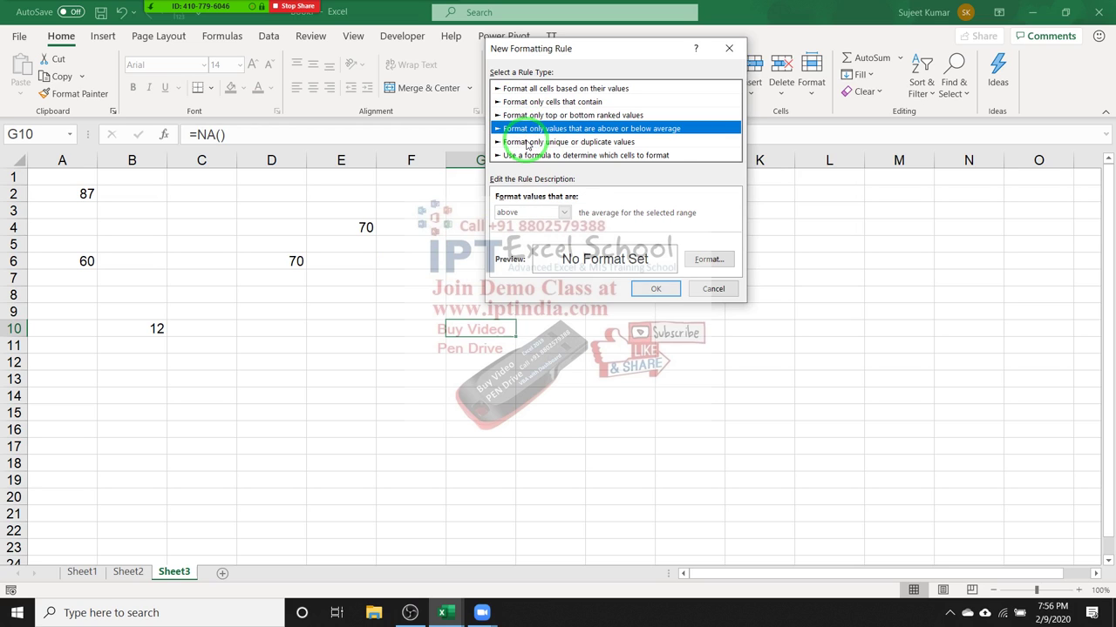
{"action": "left_click", "coordinate": [527, 143]}
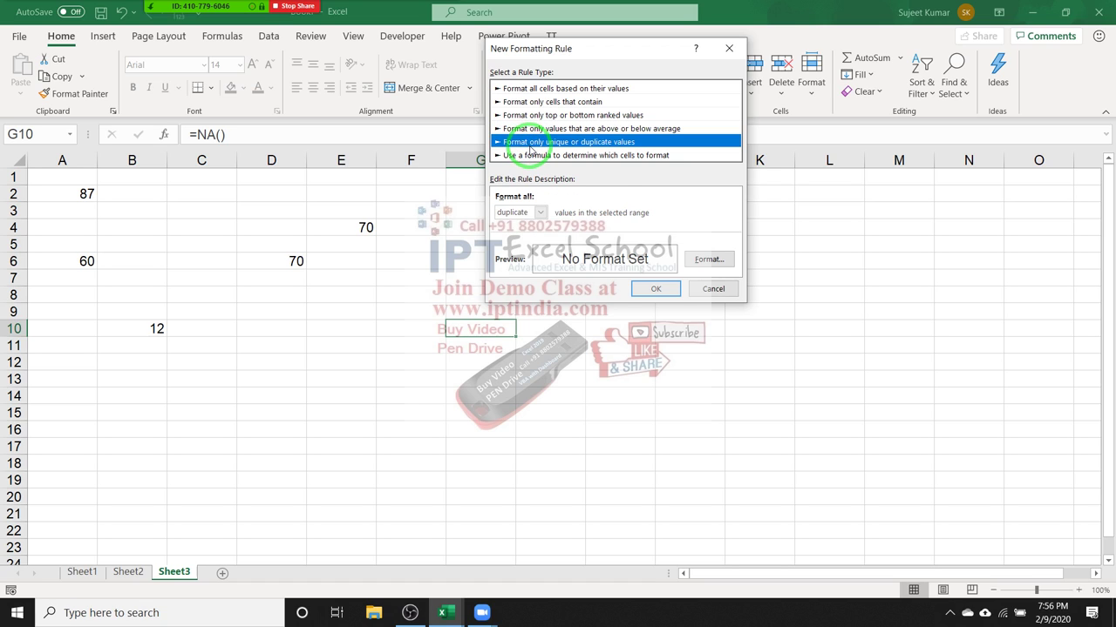
{"action": "left_click", "coordinate": [531, 156]}
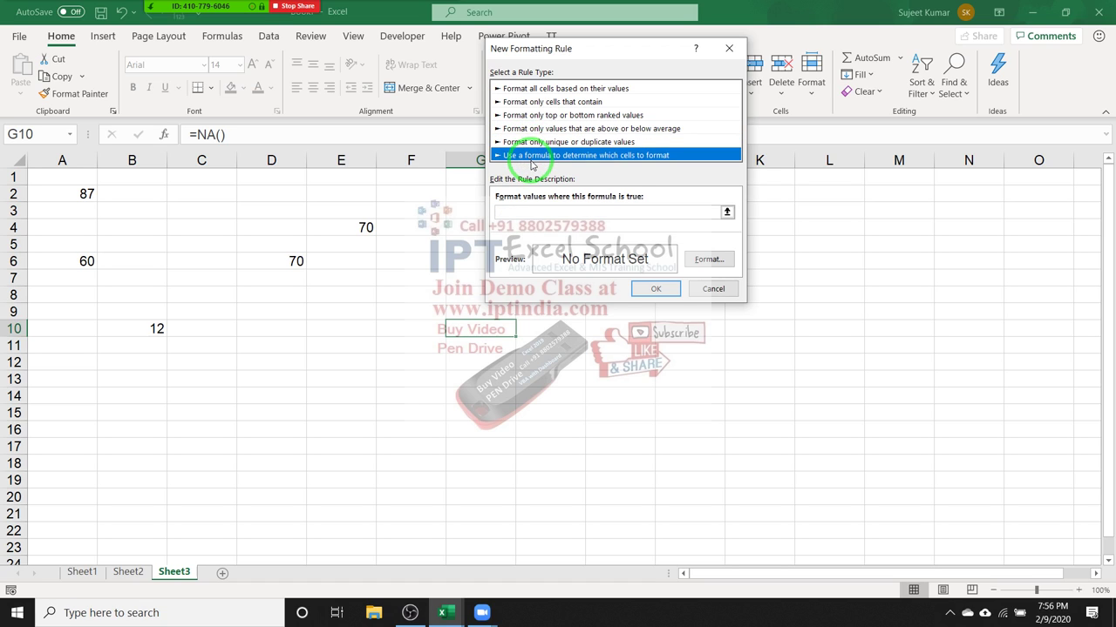
{"action": "key", "text": "Escape"}
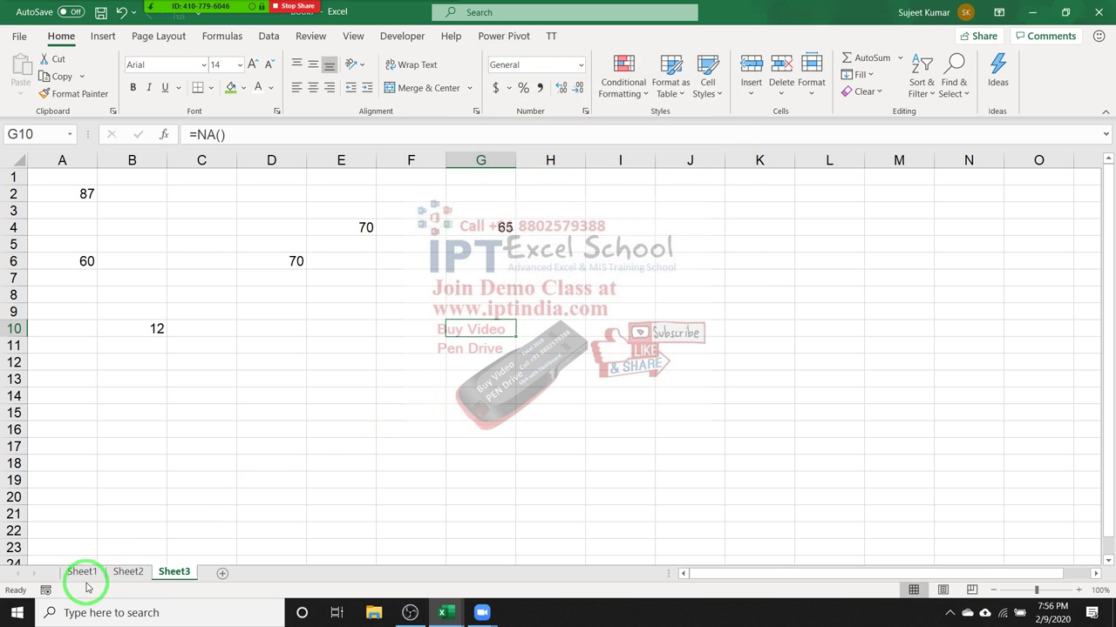
Return to Sheet1's sales table and select cell A2, the first SID value.
{"action": "left_click", "coordinate": [83, 573]}
{"action": "left_click", "coordinate": [262, 382]}
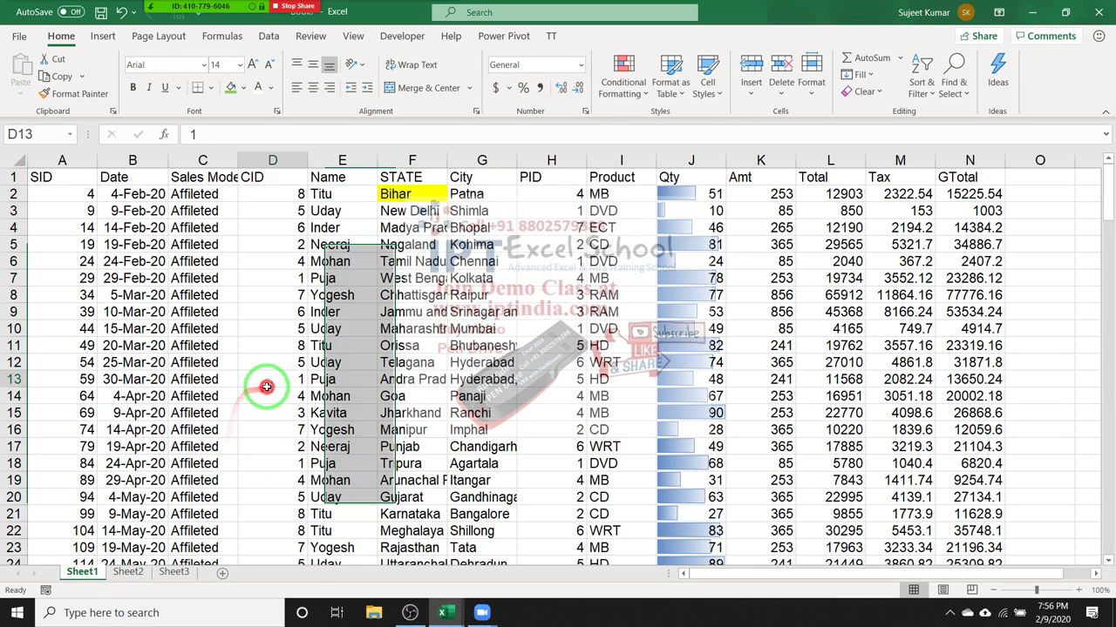
{"action": "left_click", "coordinate": [122, 210]}
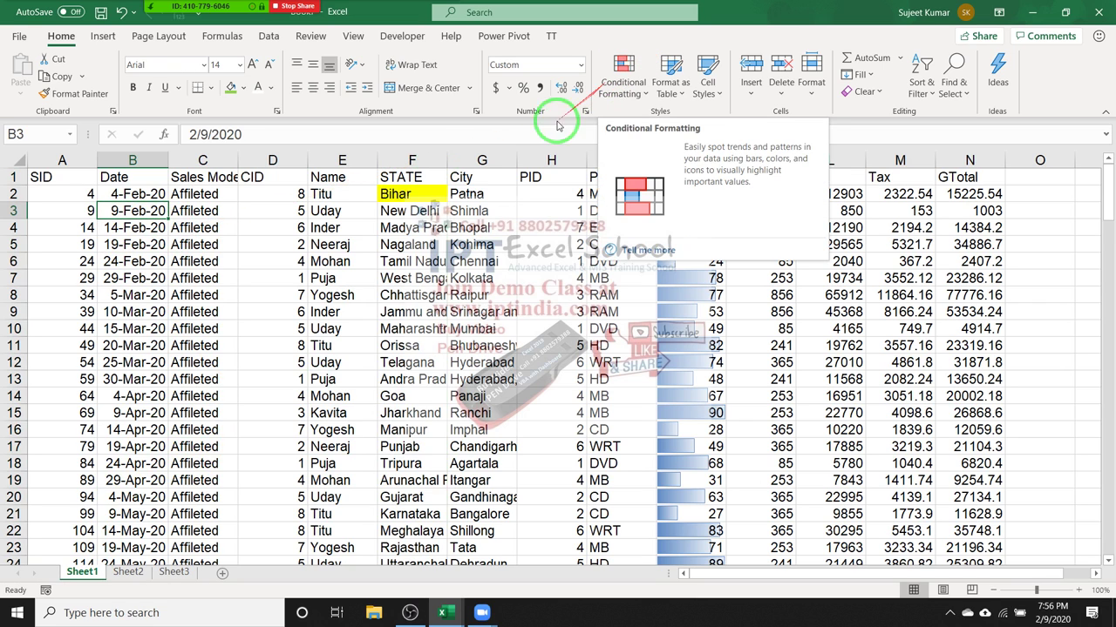
{"action": "left_click_drag", "start_coordinate": [272, 244], "coordinate": [272, 228]}
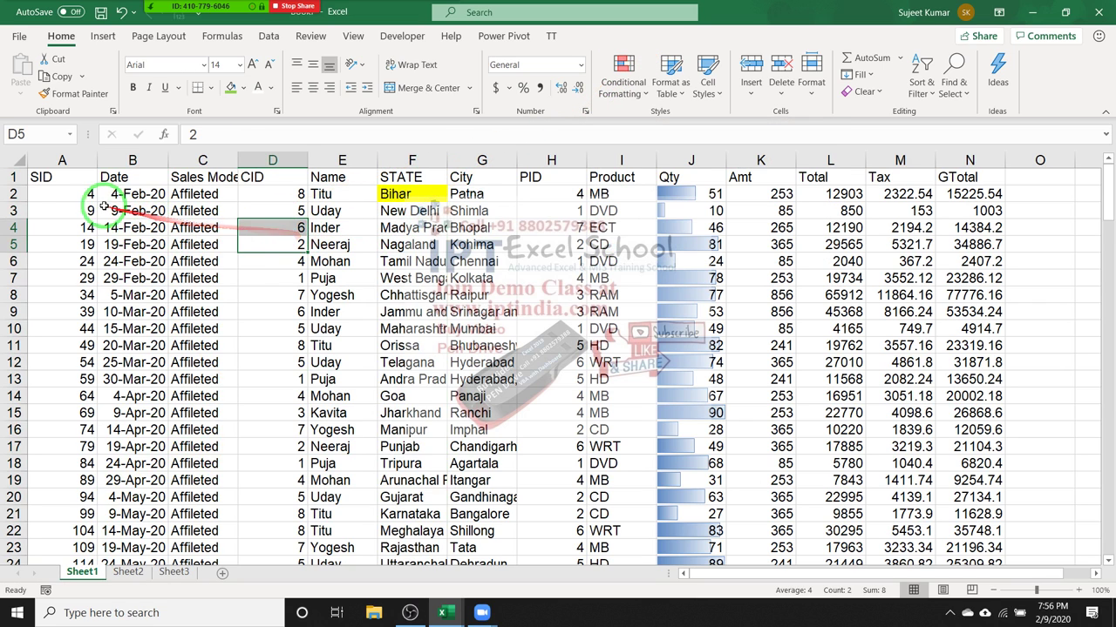
{"action": "left_click", "coordinate": [52, 193]}
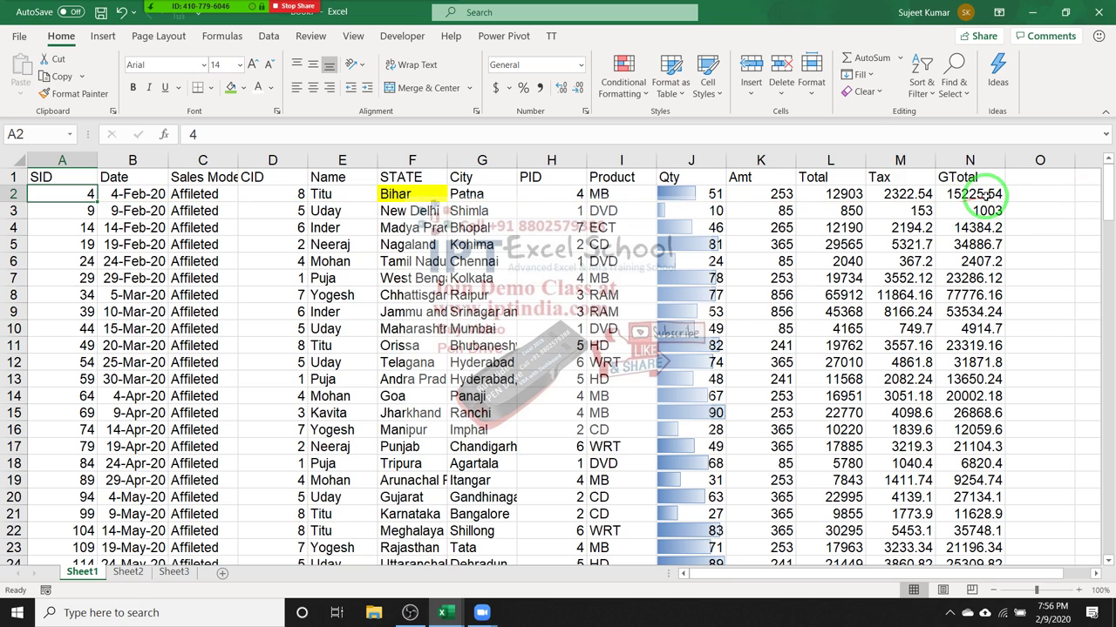
{"action": "left_click", "coordinate": [983, 195]}
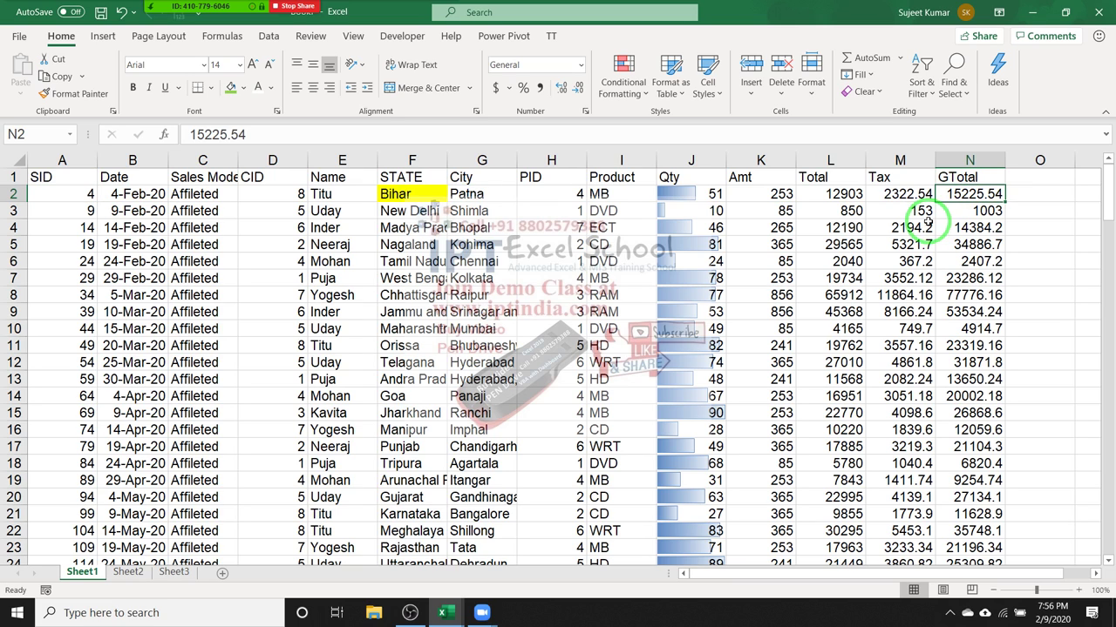
{"action": "left_click_drag", "start_coordinate": [662, 181], "coordinate": [139, 194]}
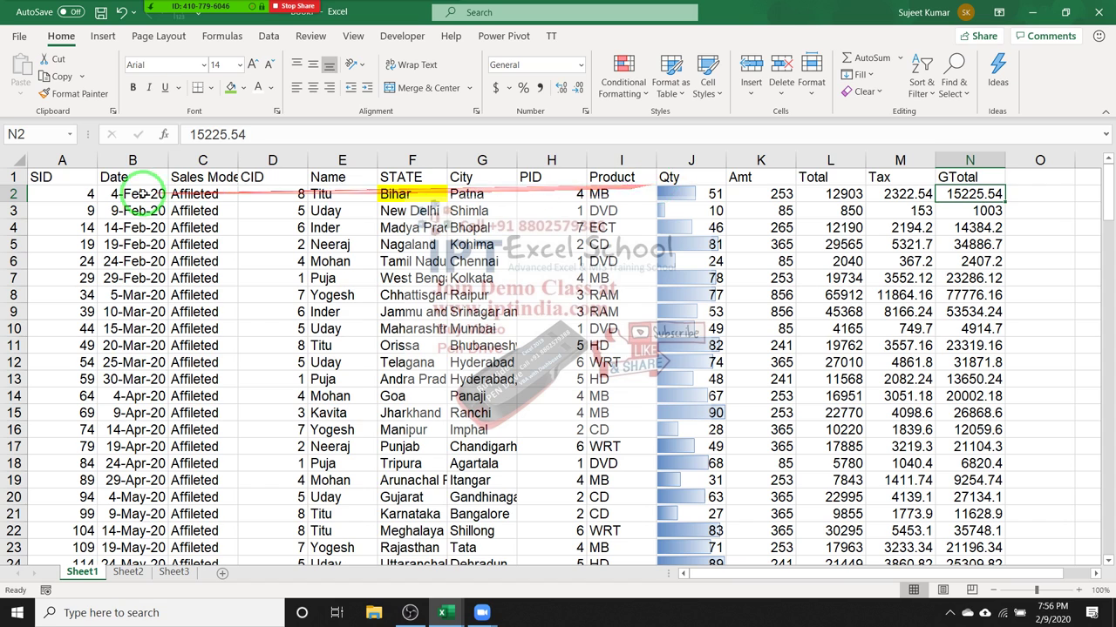
{"action": "left_click", "coordinate": [87, 193]}
Create a formula-based rule with the formula =$N$2*10%.
{"action": "left_click", "coordinate": [624, 83]}
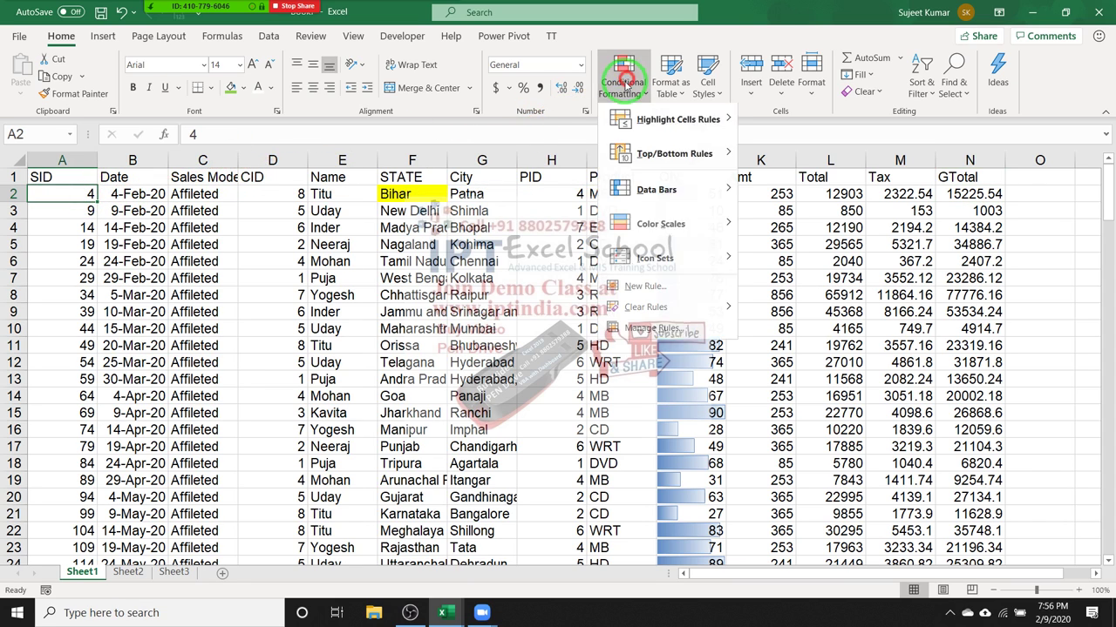
{"action": "left_click", "coordinate": [645, 292]}
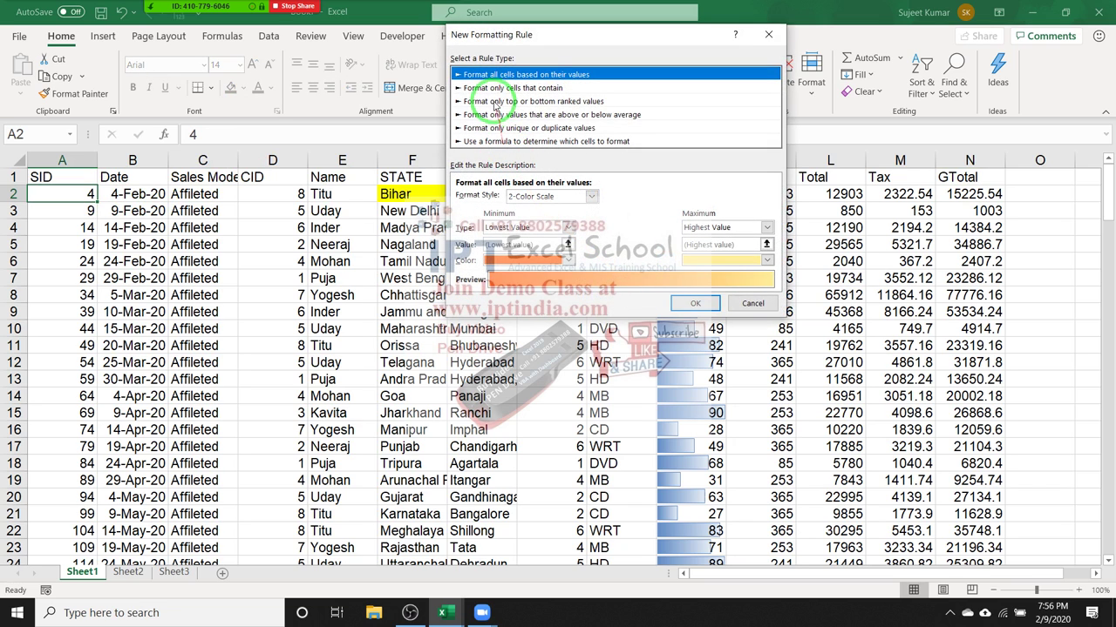
{"action": "left_click", "coordinate": [497, 141]}
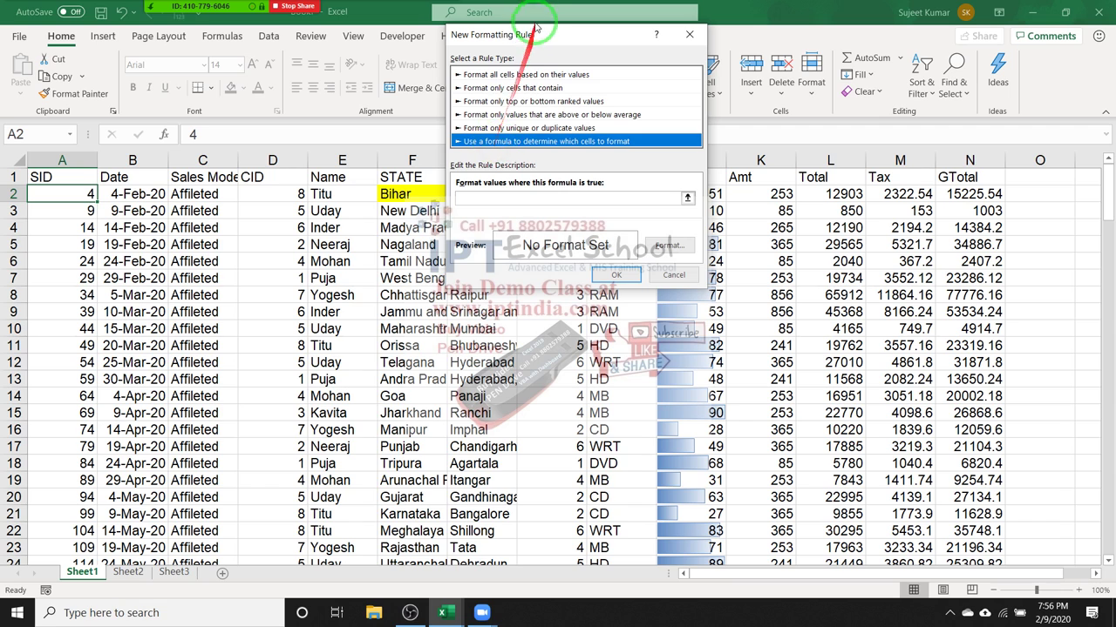
{"action": "left_click_drag", "start_coordinate": [523, 38], "coordinate": [428, 193]}
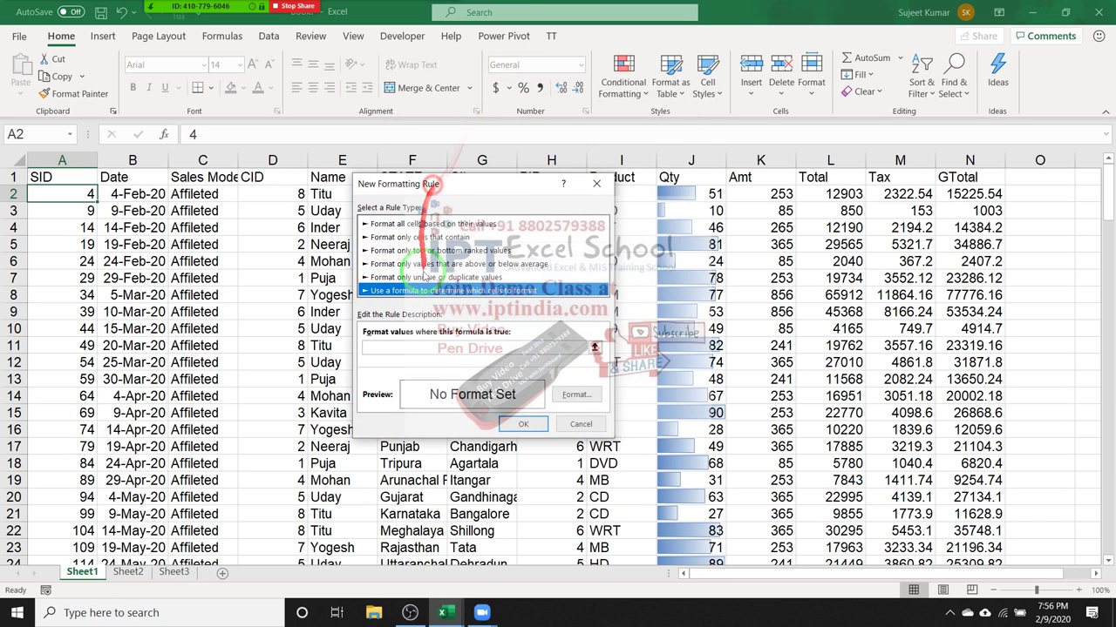
{"action": "left_click", "coordinate": [426, 348]}
{"action": "type", "text": "="}
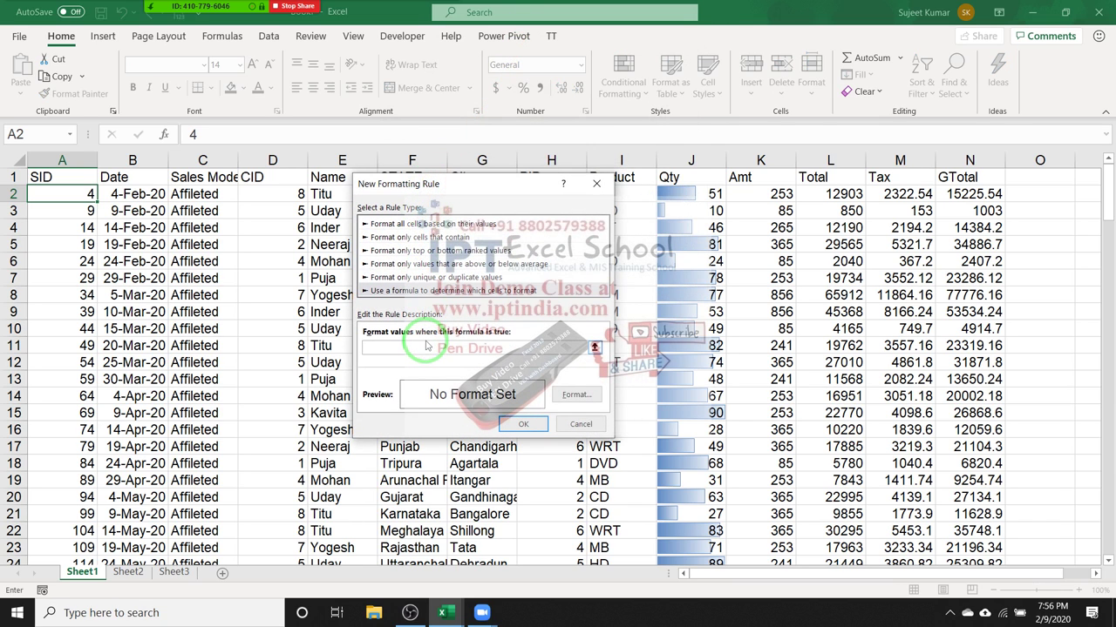
{"action": "left_click", "coordinate": [956, 194]}
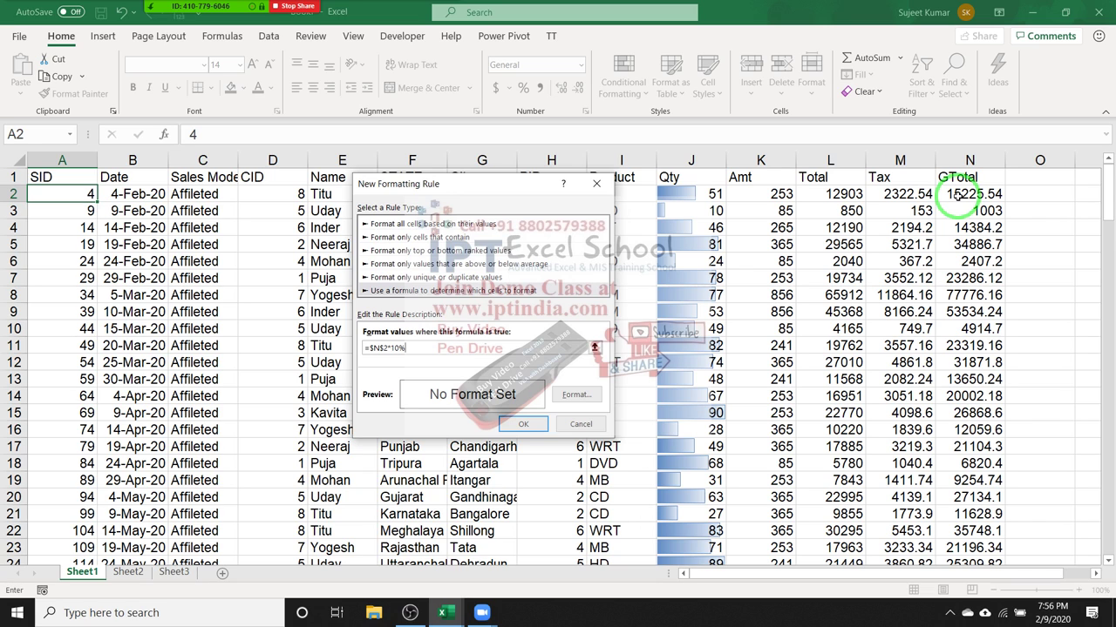
{"action": "left_click", "coordinate": [380, 349]}
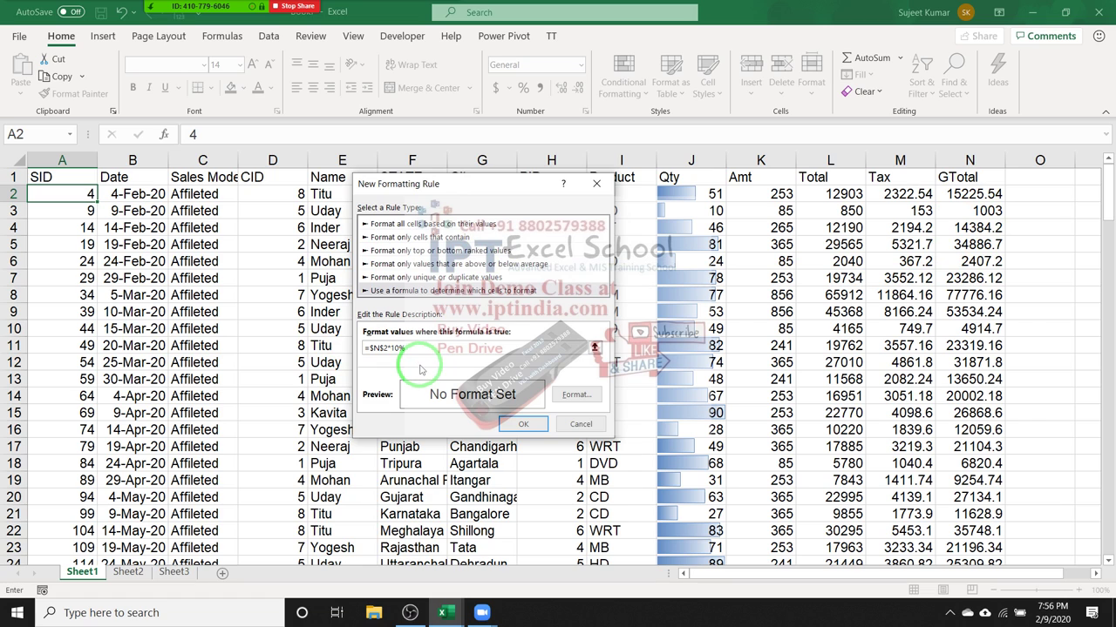
{"action": "left_click", "coordinate": [509, 391]}
Set the formula rule's fill to green and confirm it.
{"action": "left_click", "coordinate": [573, 397]}
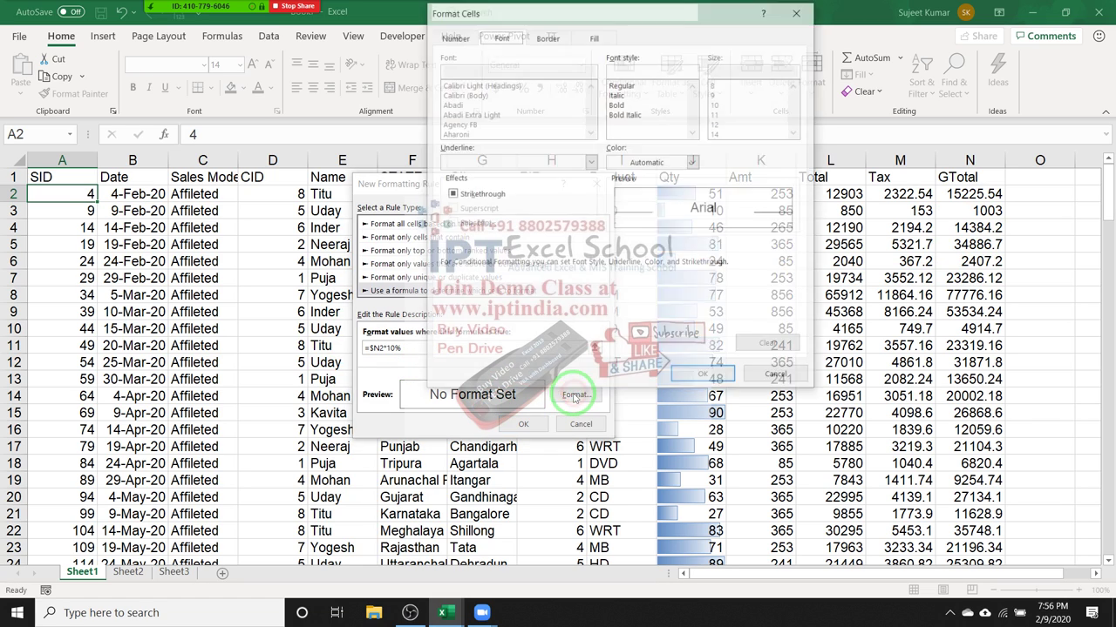
{"action": "left_click", "coordinate": [594, 36]}
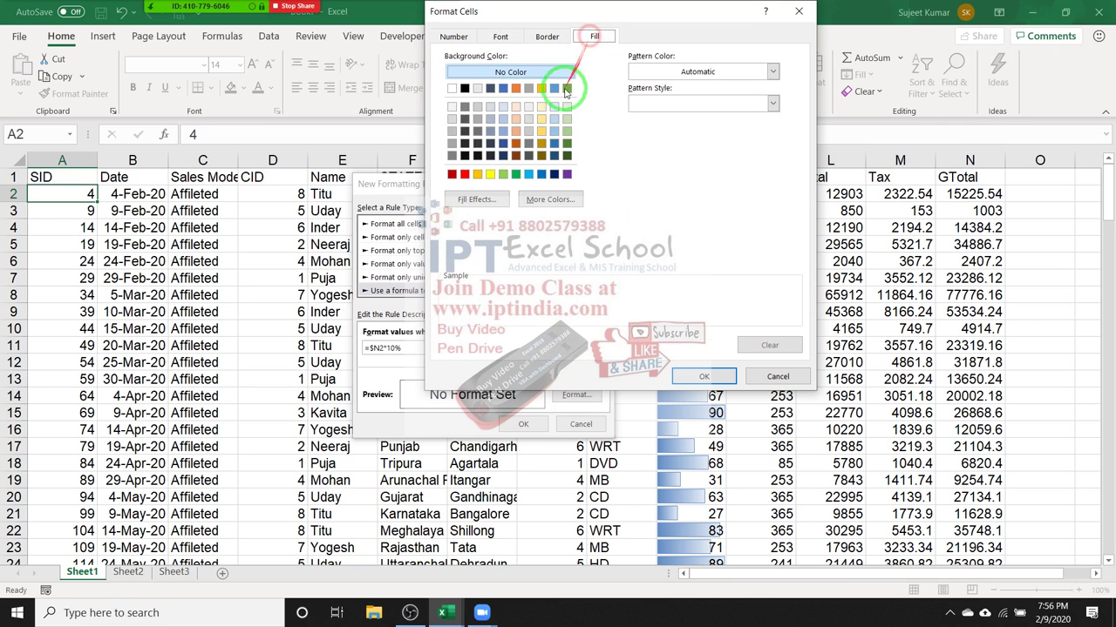
{"action": "left_click", "coordinate": [490, 174]}
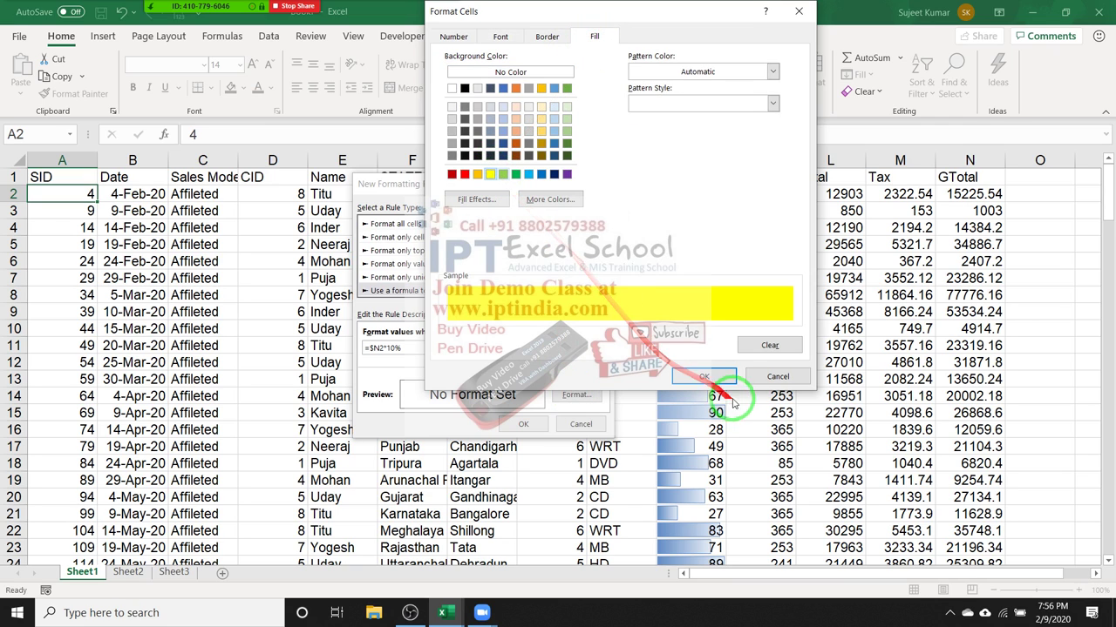
{"action": "left_click", "coordinate": [514, 176]}
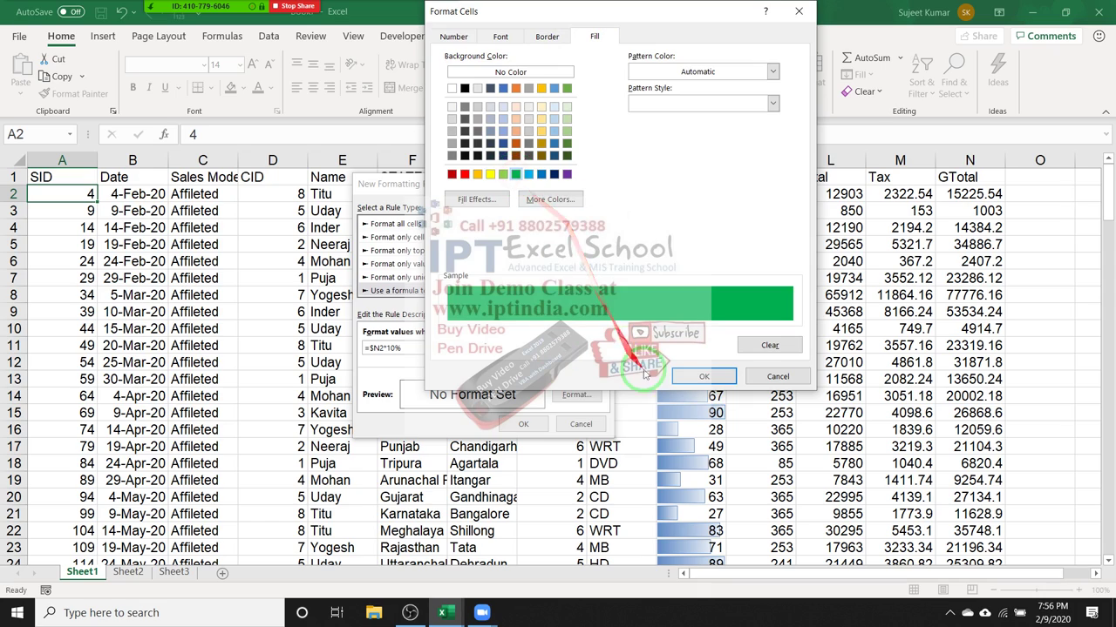
{"action": "left_click", "coordinate": [704, 375]}
{"action": "left_click", "coordinate": [521, 425]}
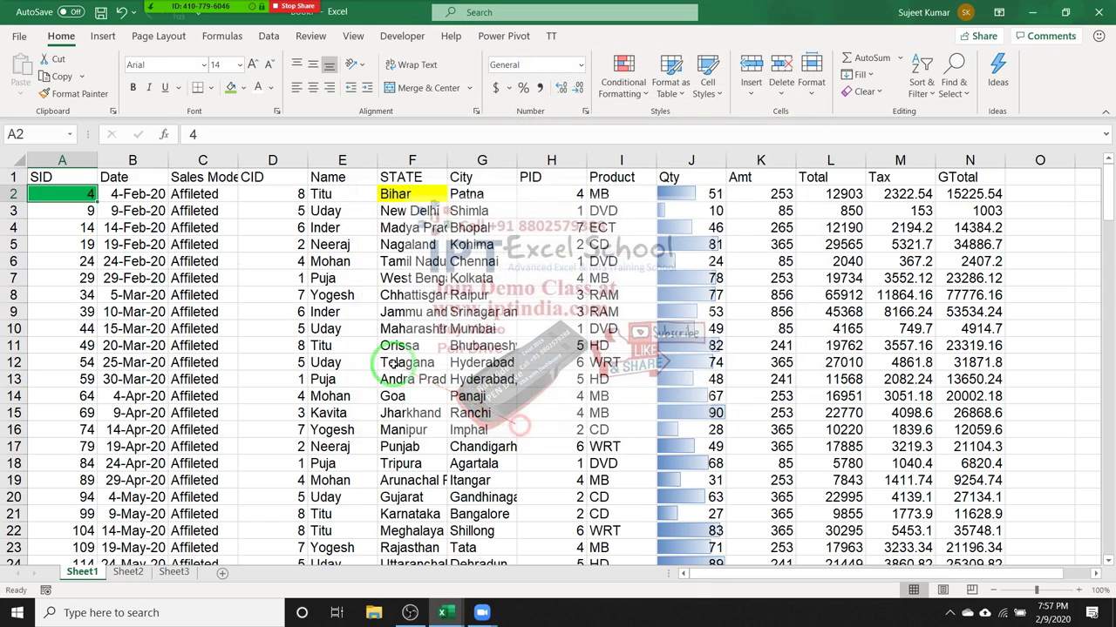
Copy A2's format across A2:N21 and edit the rule formula to =$N2*10%>10000.
{"action": "left_click", "coordinate": [80, 93]}
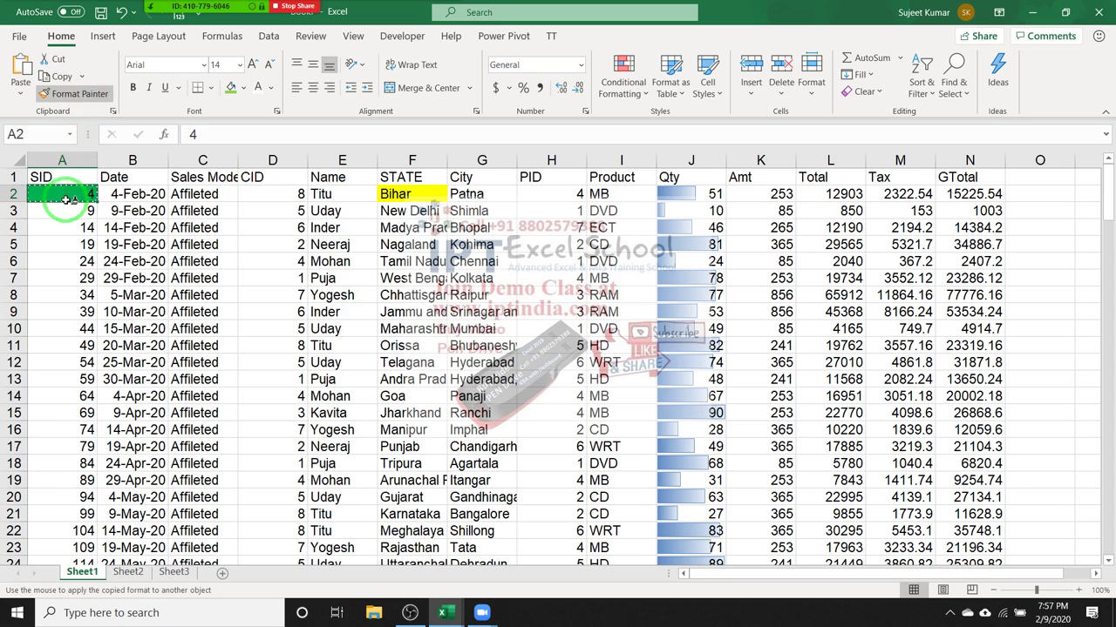
{"action": "mouse_move", "coordinate": [66, 193]}
{"action": "left_mouse_down"}
{"action": "mouse_move", "coordinate": [989, 427]}
{"action": "mouse_move", "coordinate": [970, 503]}
{"action": "left_mouse_up"}
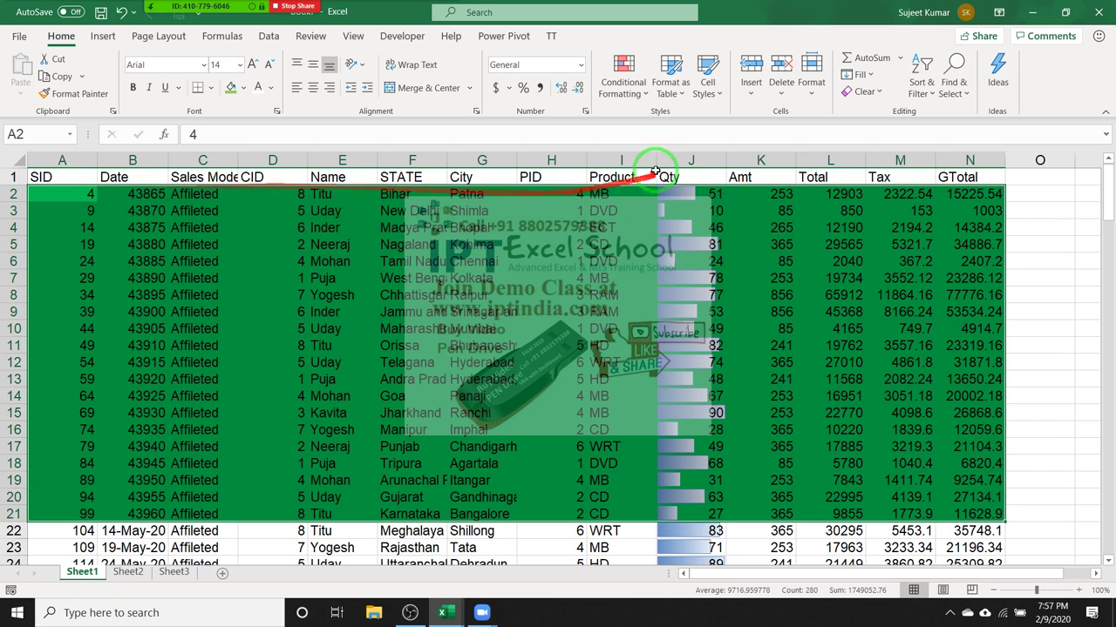
{"action": "left_click", "coordinate": [623, 78]}
{"action": "left_click", "coordinate": [652, 331]}
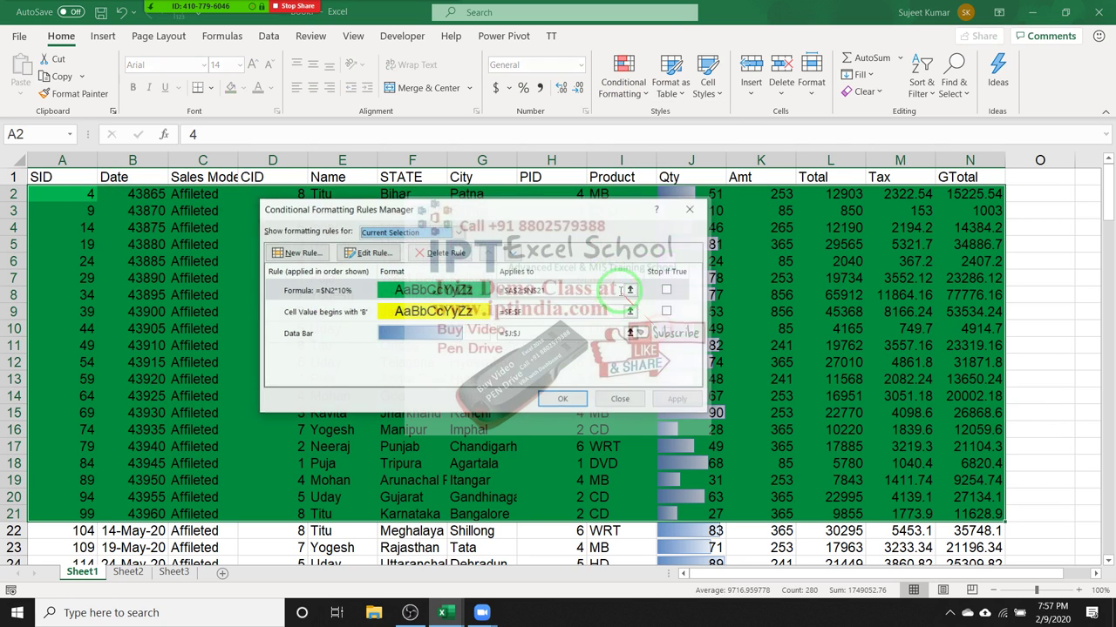
{"action": "double_click", "coordinate": [341, 292]}
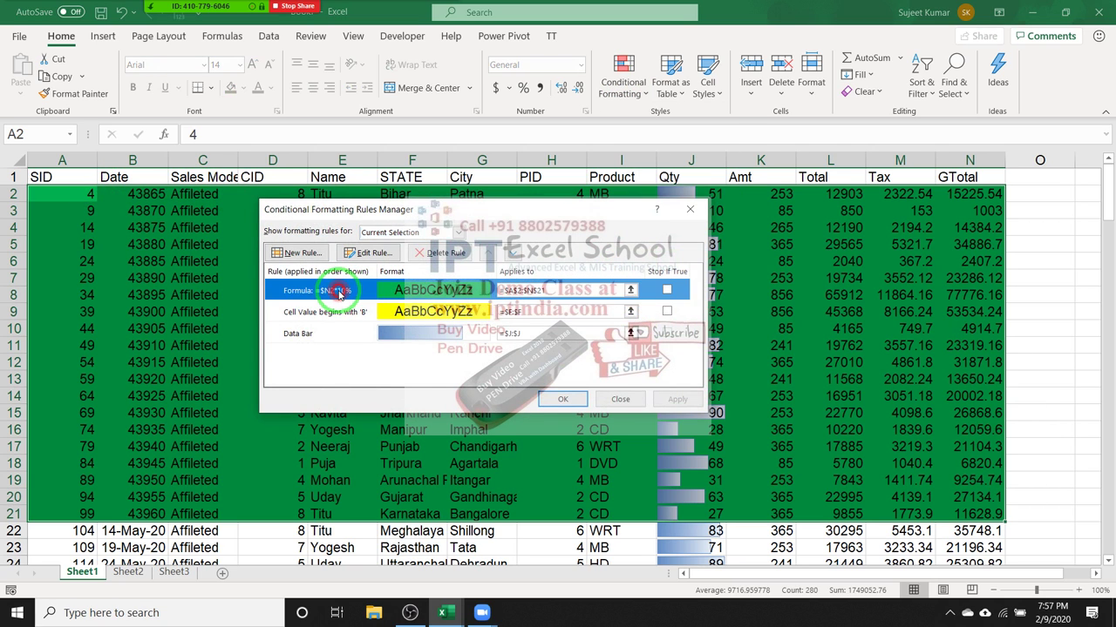
{"action": "left_click", "coordinate": [429, 349]}
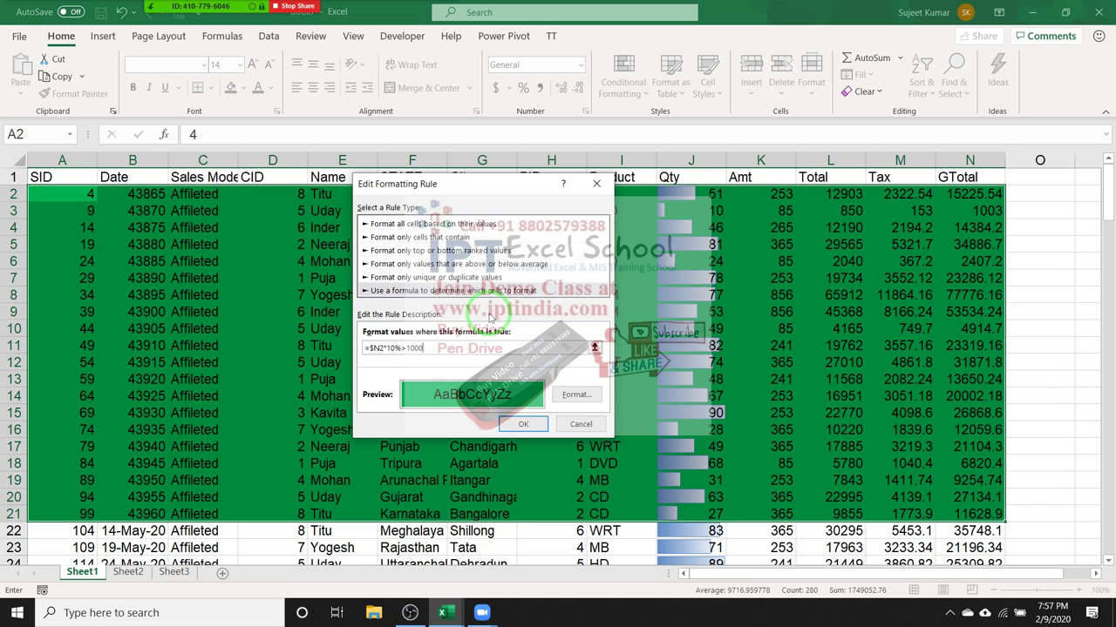
{"action": "left_click", "coordinate": [523, 424]}
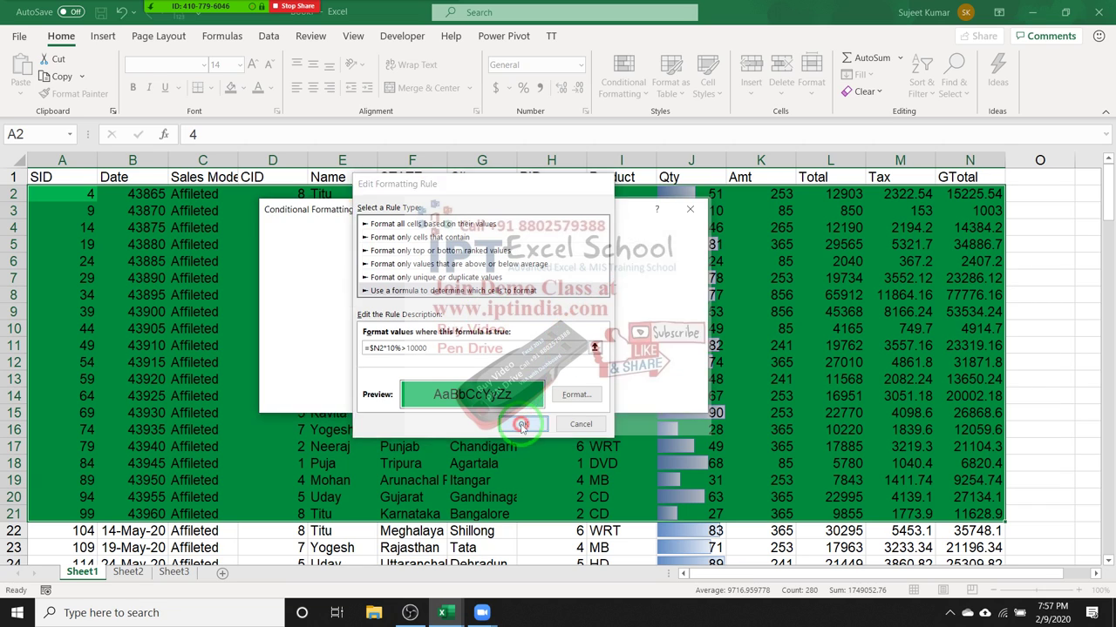
{"action": "left_click", "coordinate": [675, 399]}
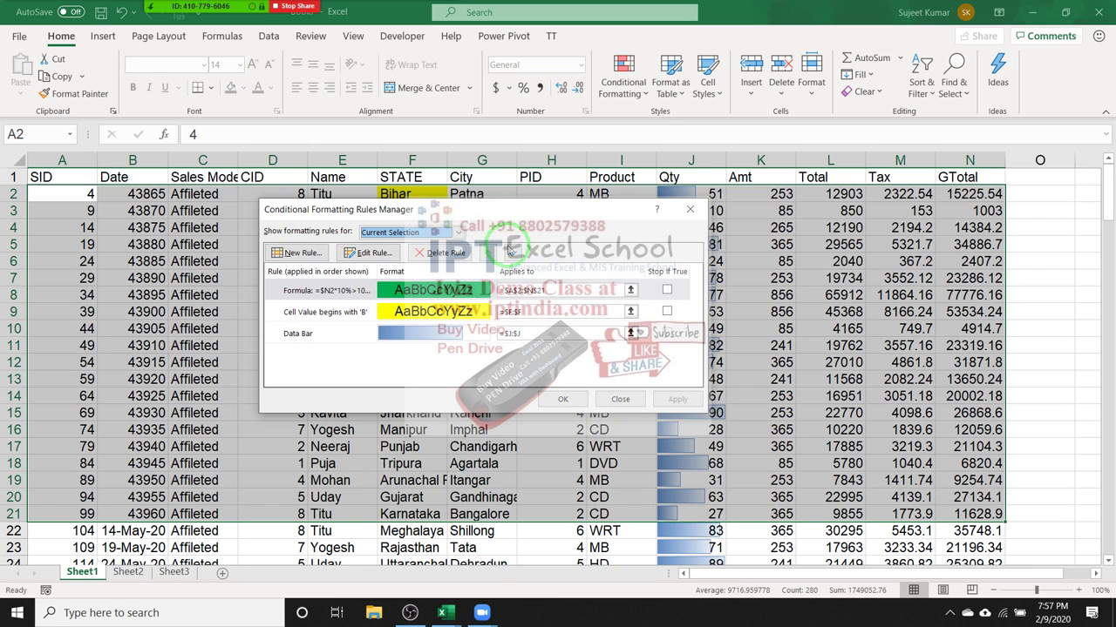
Revise the rule threshold to =$N2*10%>1000 and apply it.
{"action": "left_click", "coordinate": [358, 293]}
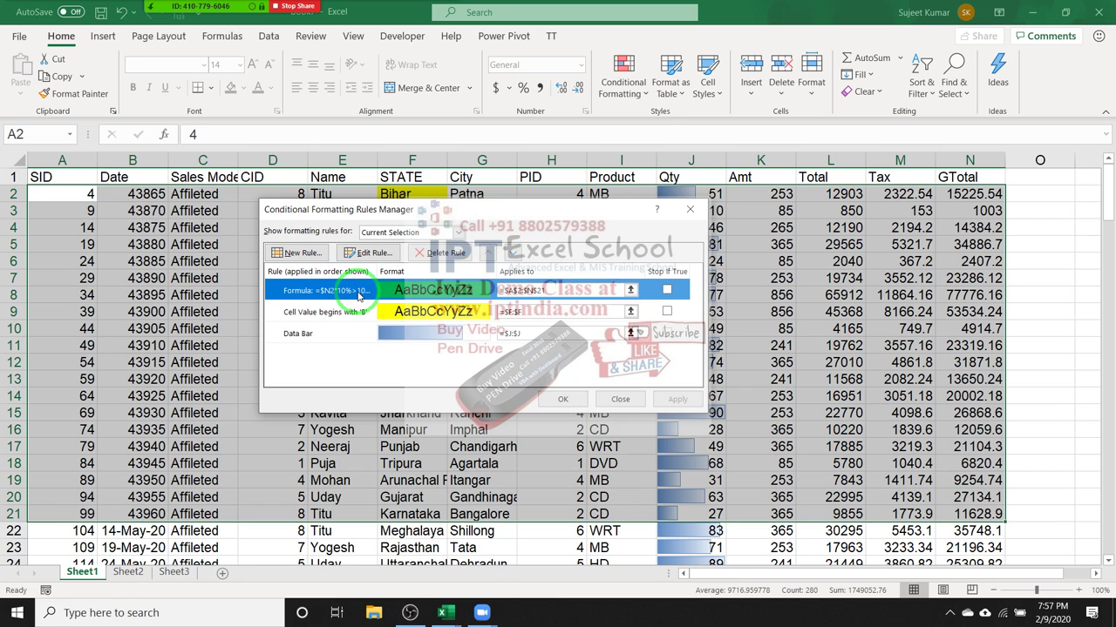
{"action": "double_click", "coordinate": [357, 294]}
{"action": "left_click", "coordinate": [442, 347]}
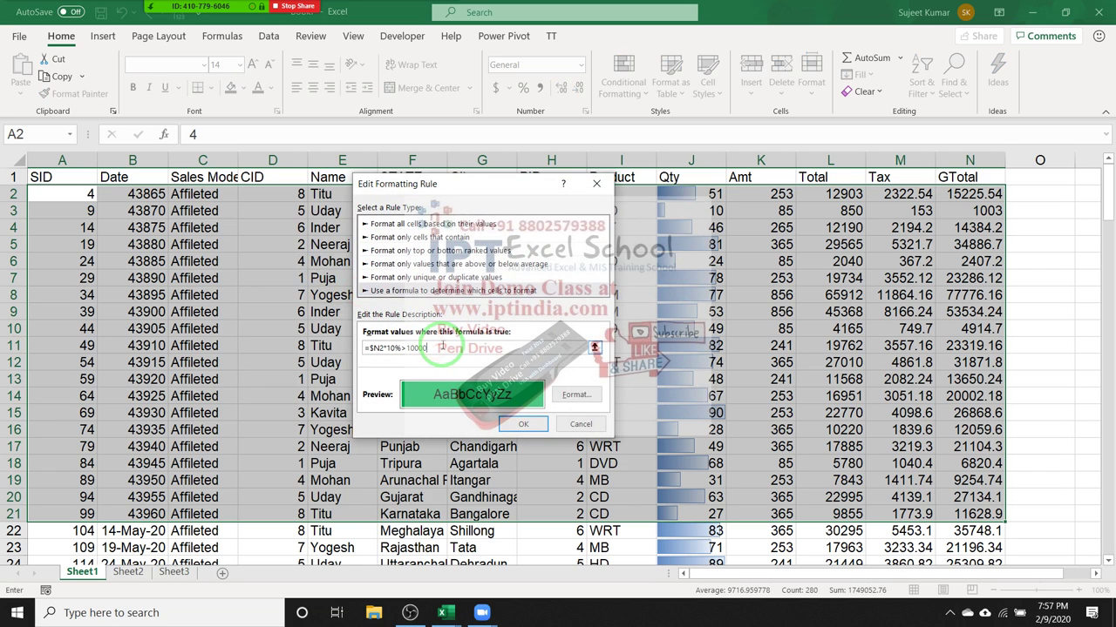
{"action": "left_click", "coordinate": [524, 424]}
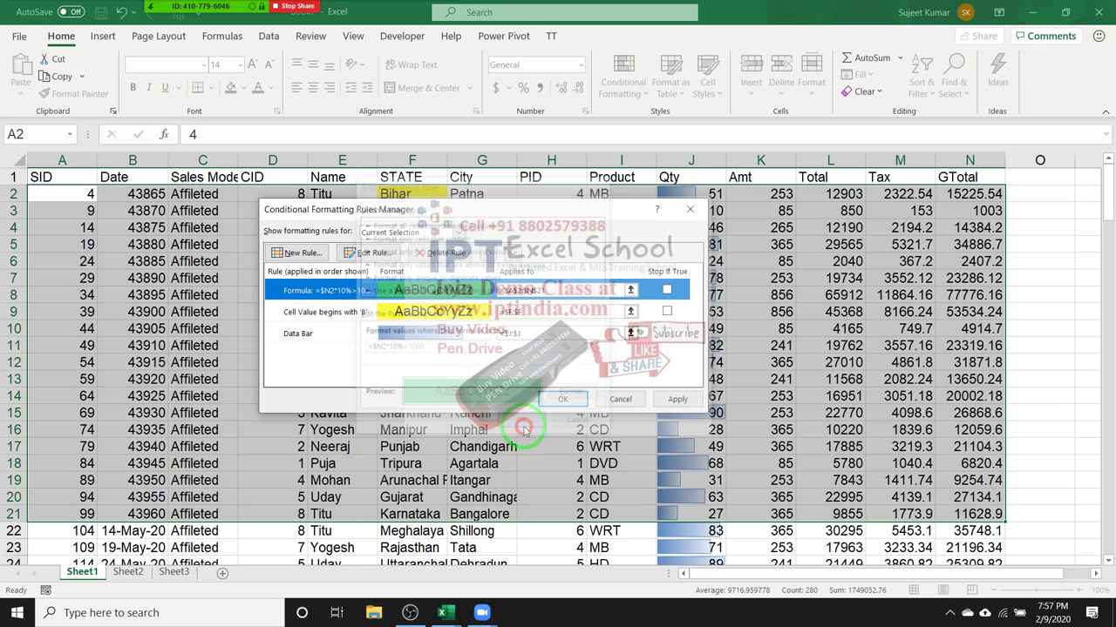
{"action": "left_click", "coordinate": [677, 402]}
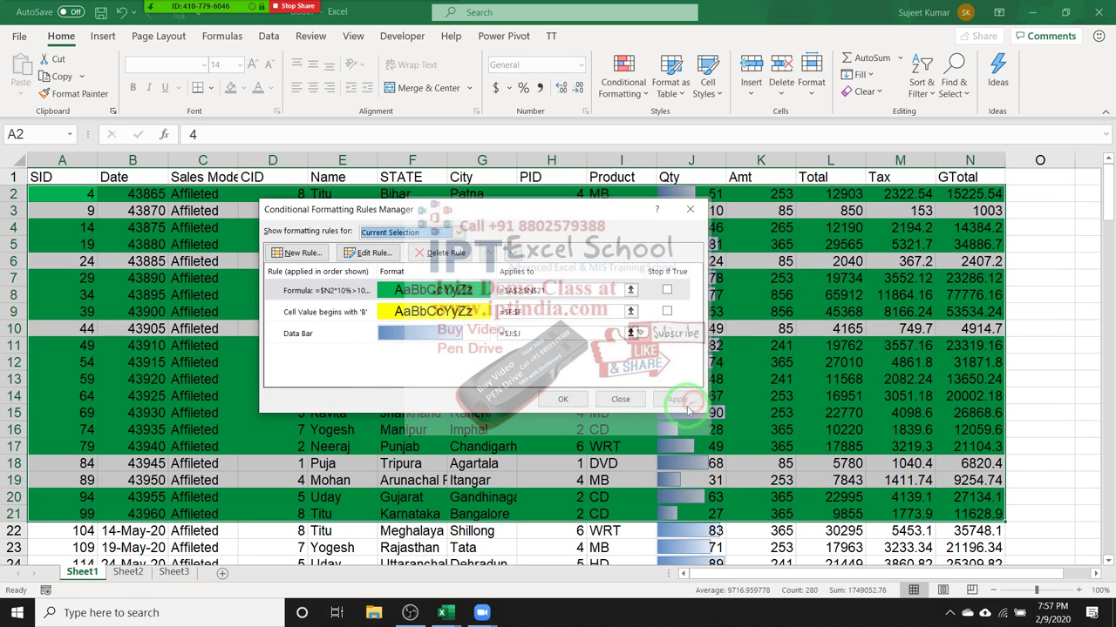
{"action": "left_click", "coordinate": [617, 400]}
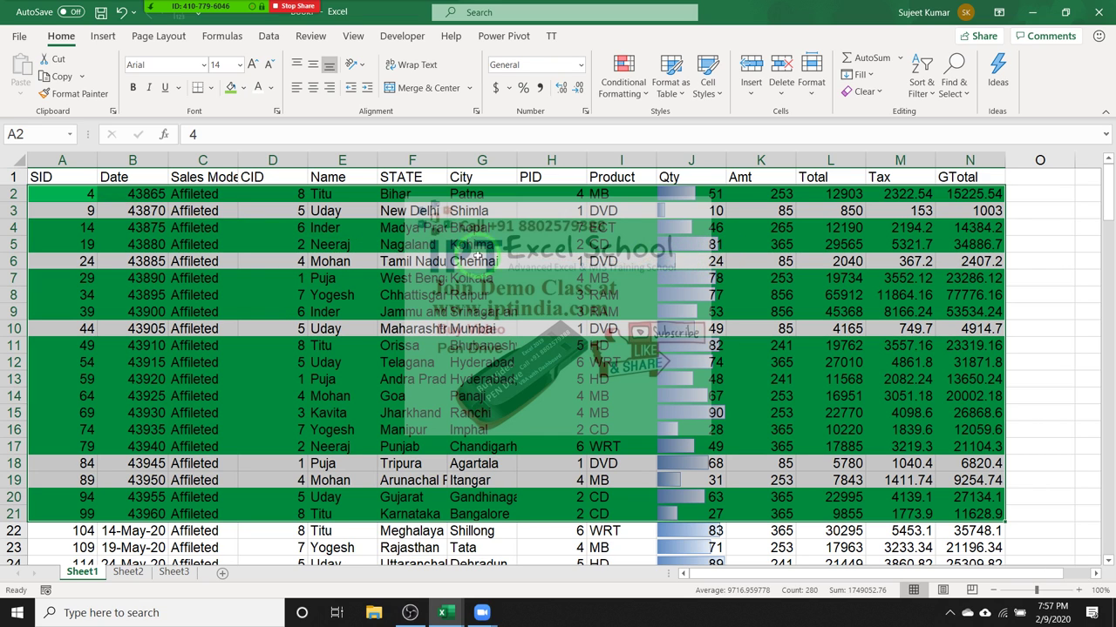
{"action": "left_click", "coordinate": [87, 206]}
Dismiss the Conditional Formatting menu, step through Sheet2 and Sheet3, and insert a blank Sheet4.
{"action": "left_click", "coordinate": [87, 193]}
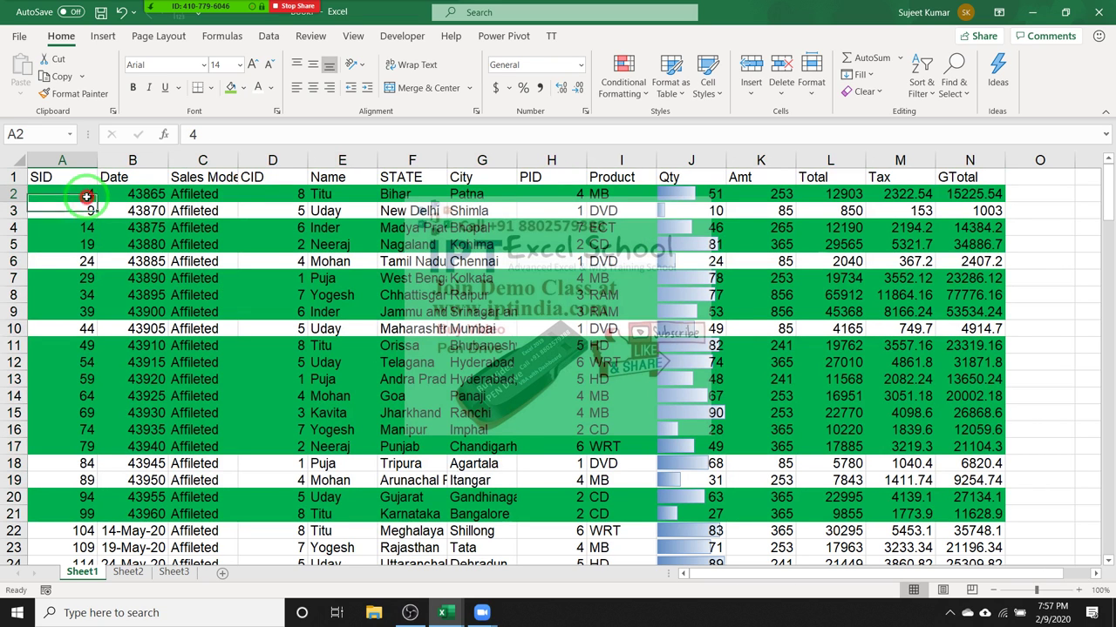
{"action": "left_click", "coordinate": [620, 88]}
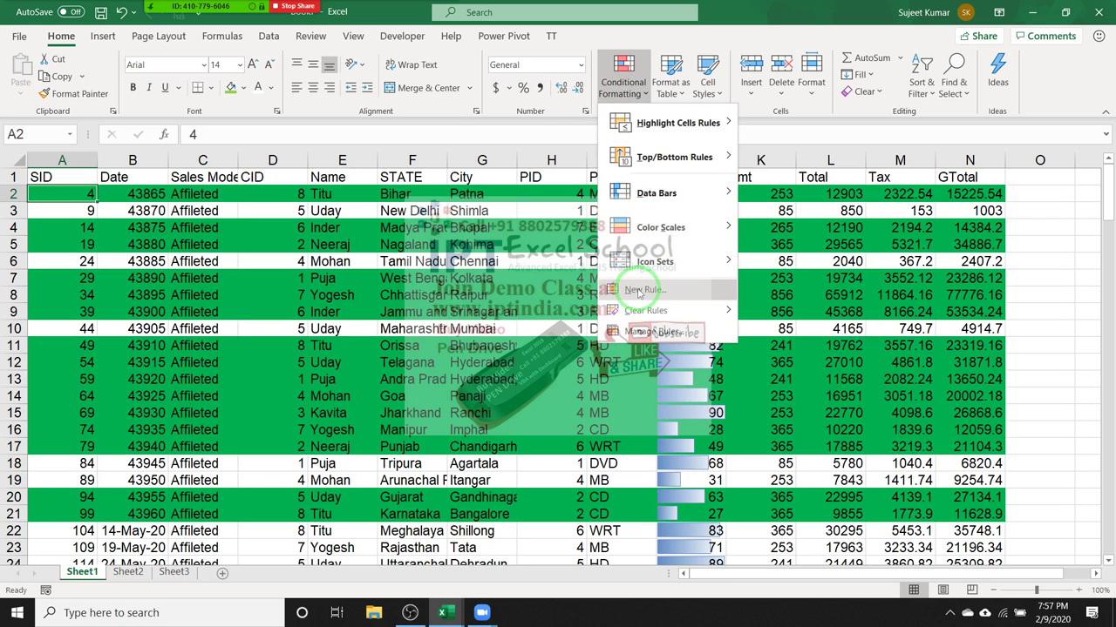
{"action": "left_click_drag", "start_coordinate": [61, 178], "coordinate": [45, 188]}
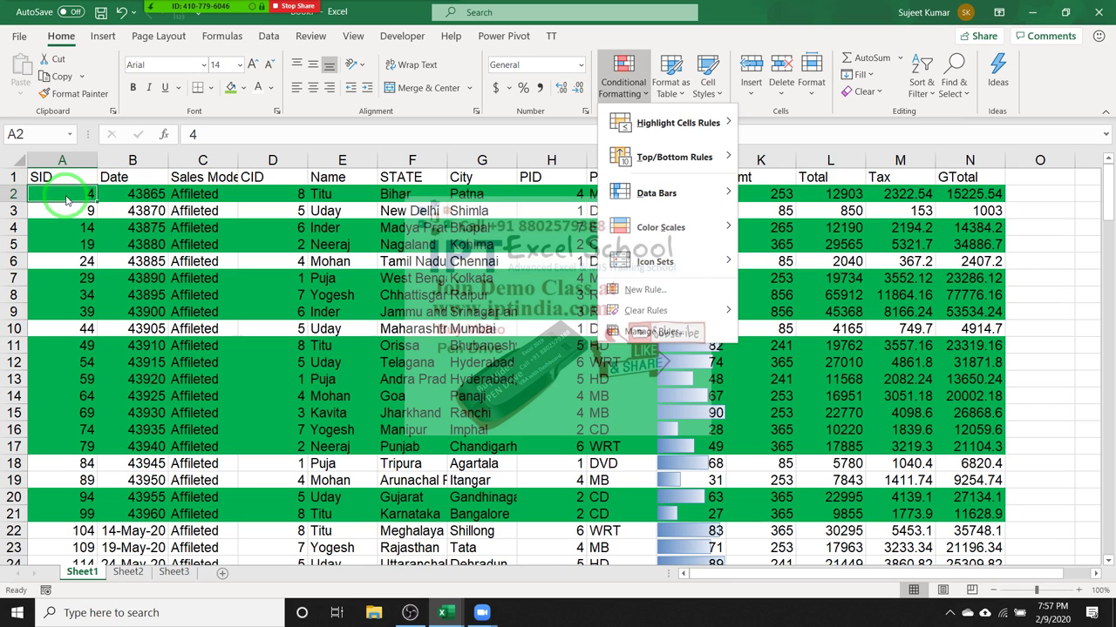
{"action": "left_click", "coordinate": [126, 575]}
{"action": "left_click", "coordinate": [128, 573]}
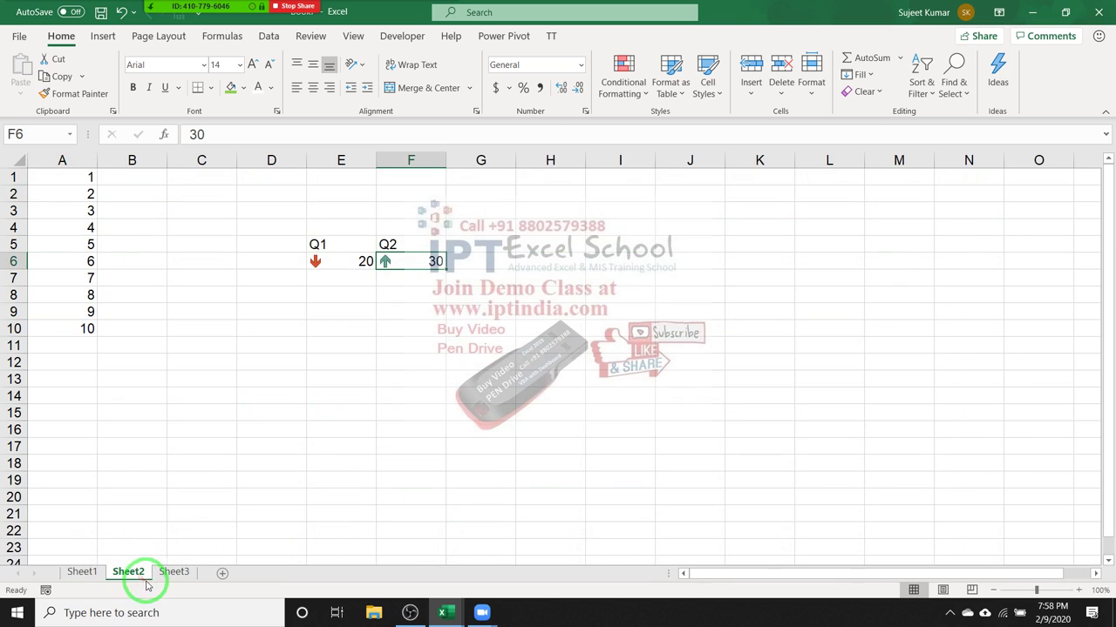
{"action": "left_click", "coordinate": [174, 573]}
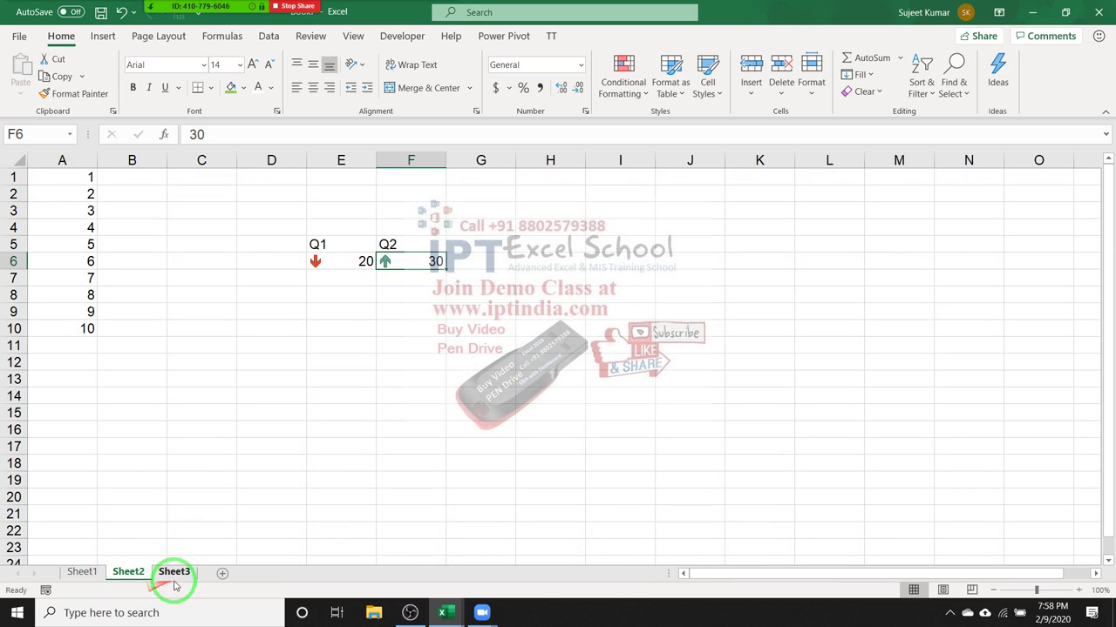
{"action": "left_click", "coordinate": [222, 574]}
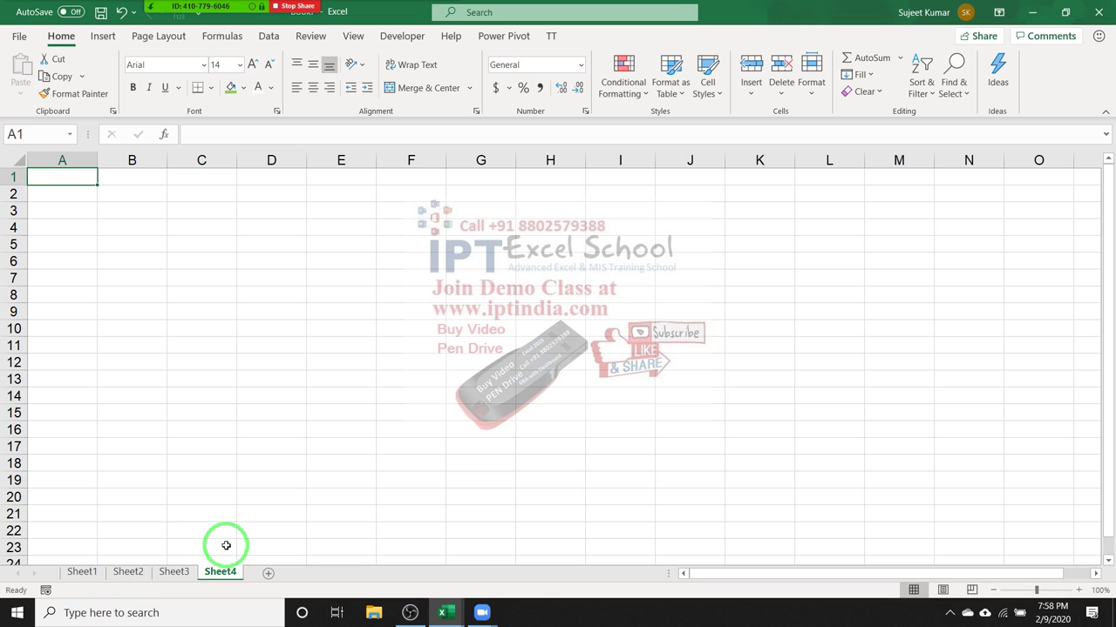
Enter A/c in A1, 125 in A2 and sadas in A3.
{"action": "type", "text": "A/"}
{"action": "key", "text": "Return"}
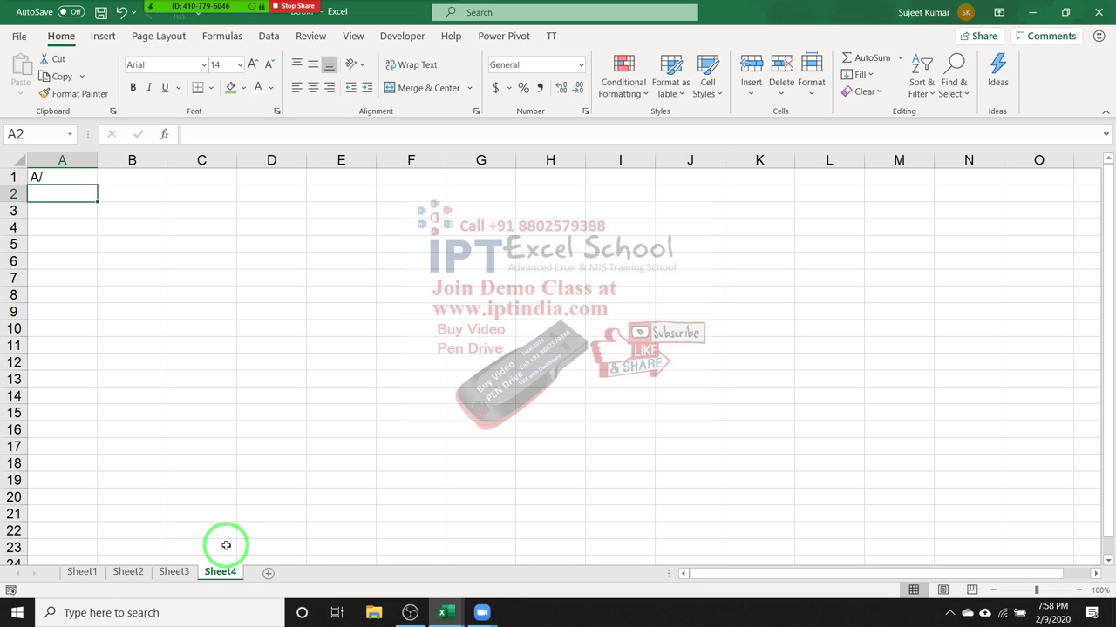
{"action": "key", "text": "Up"}
{"action": "type", "text": "A/"}
{"action": "key", "text": "Return"}
{"action": "type", "text": "125"}
{"action": "key", "text": "Return"}
{"action": "type", "text": "sadas"}
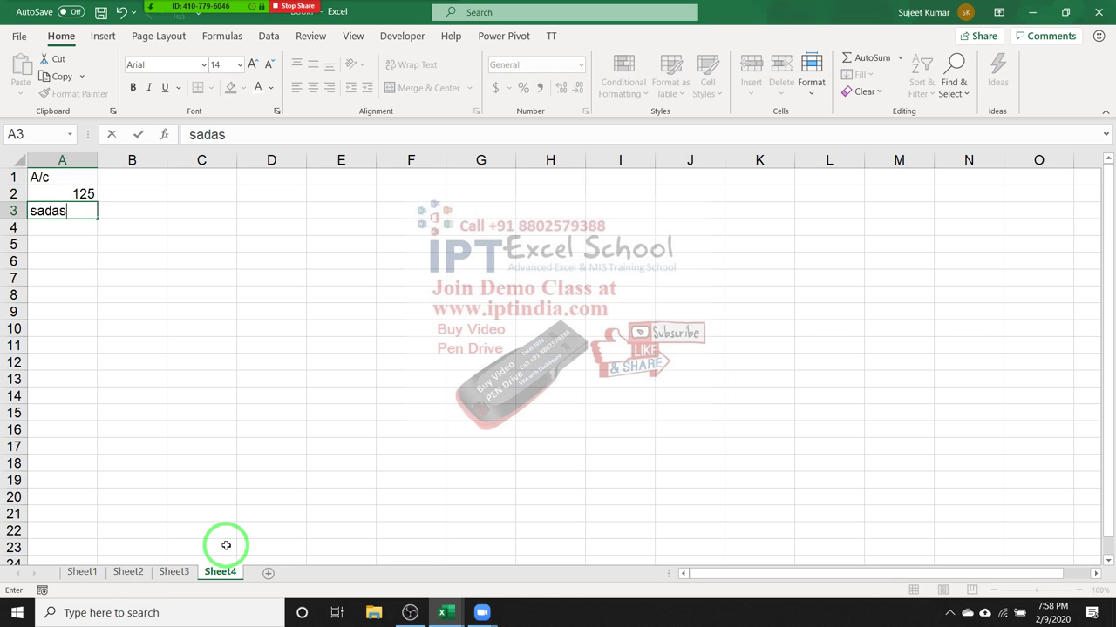
{"action": "key", "text": "Return"}
Enter =ISTEXT(A2) in B2, which returns FALSE for the number 125.
{"action": "key", "text": "Up"}
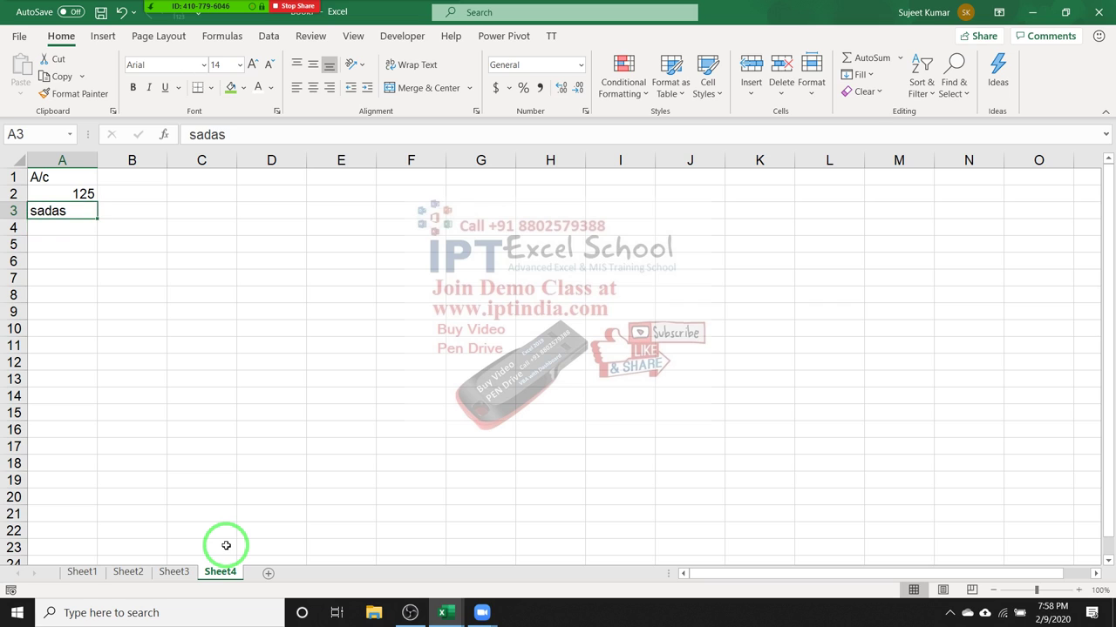
{"action": "key", "text": "Up"}
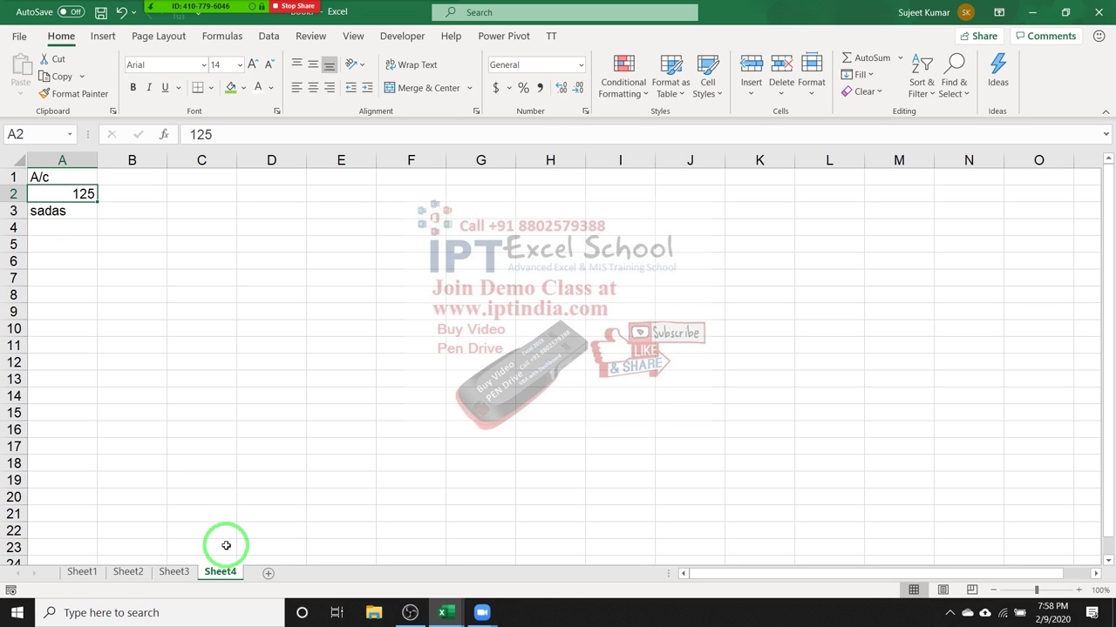
{"action": "key", "text": "Down"}
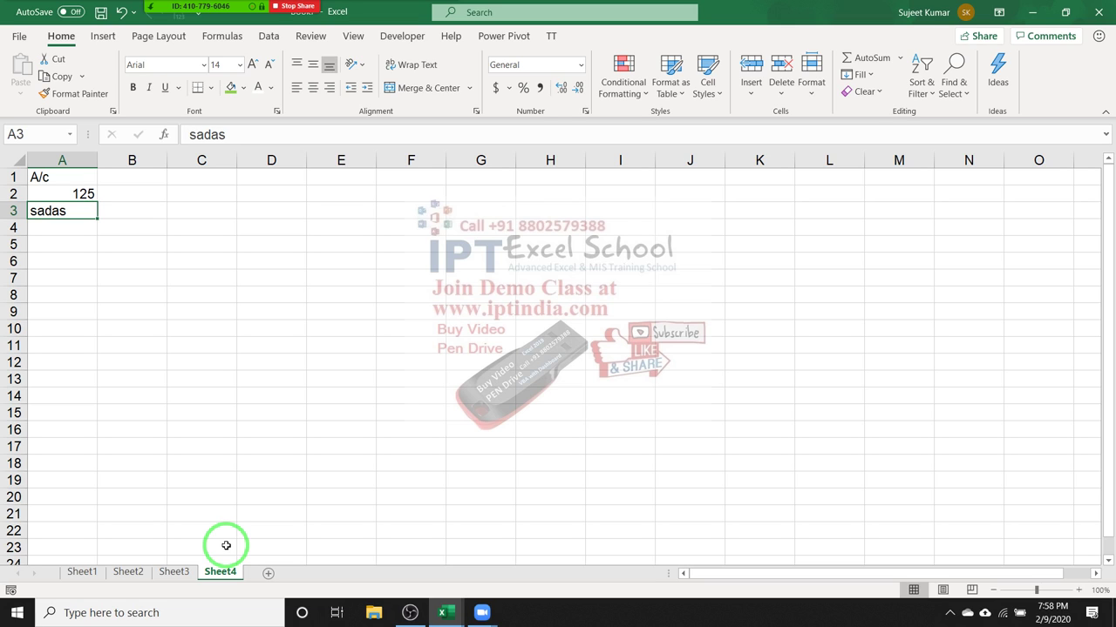
{"action": "key", "text": "Up"}
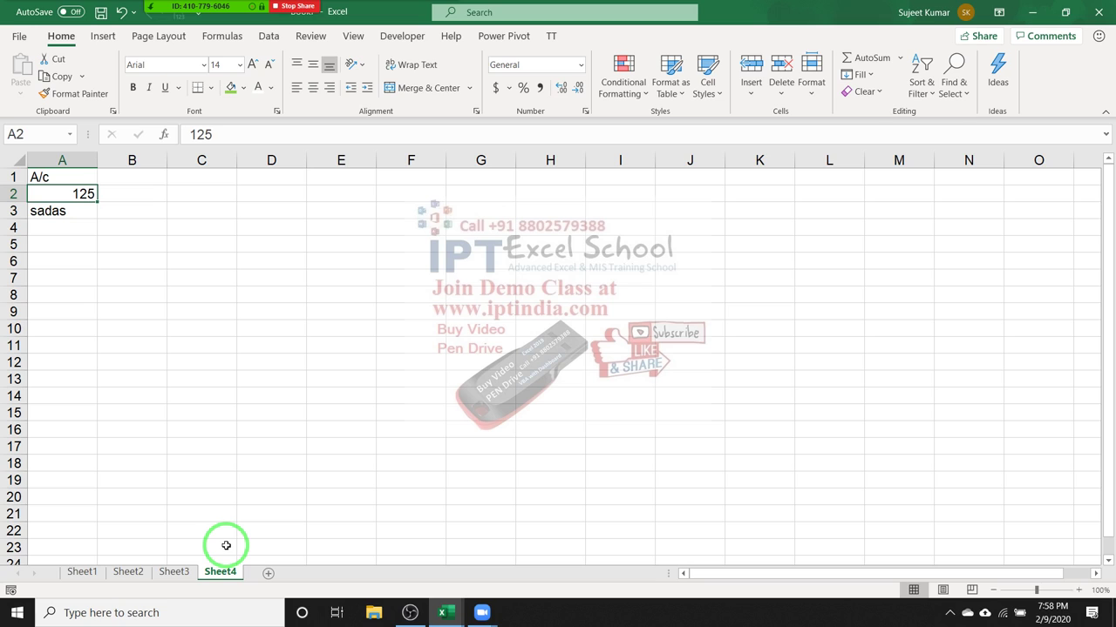
{"action": "key", "text": "Right"}
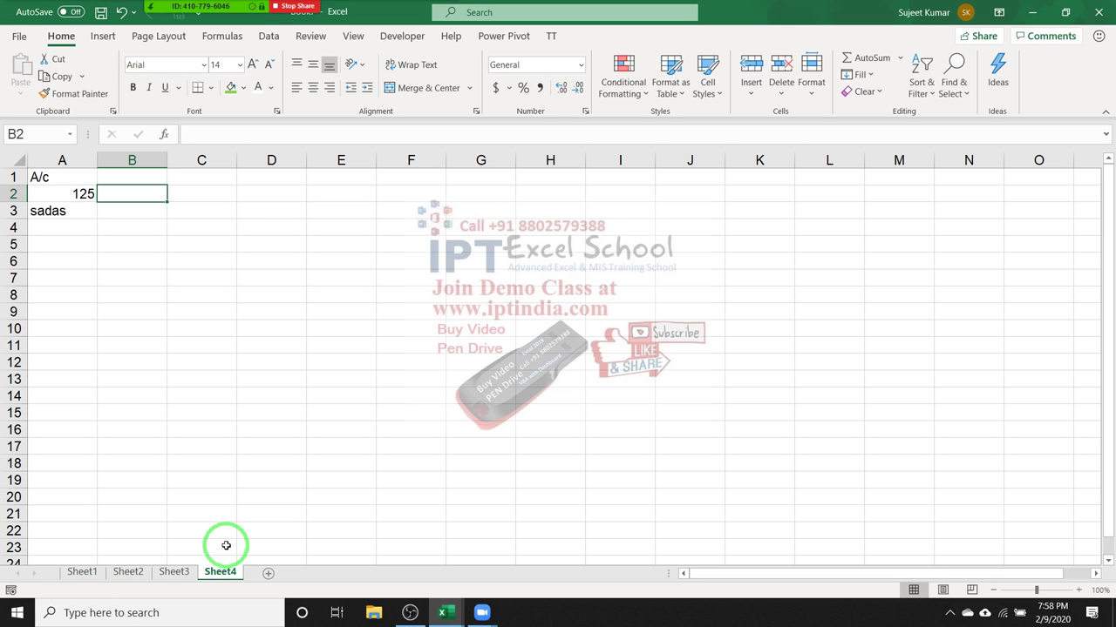
{"action": "type", "text": "="}
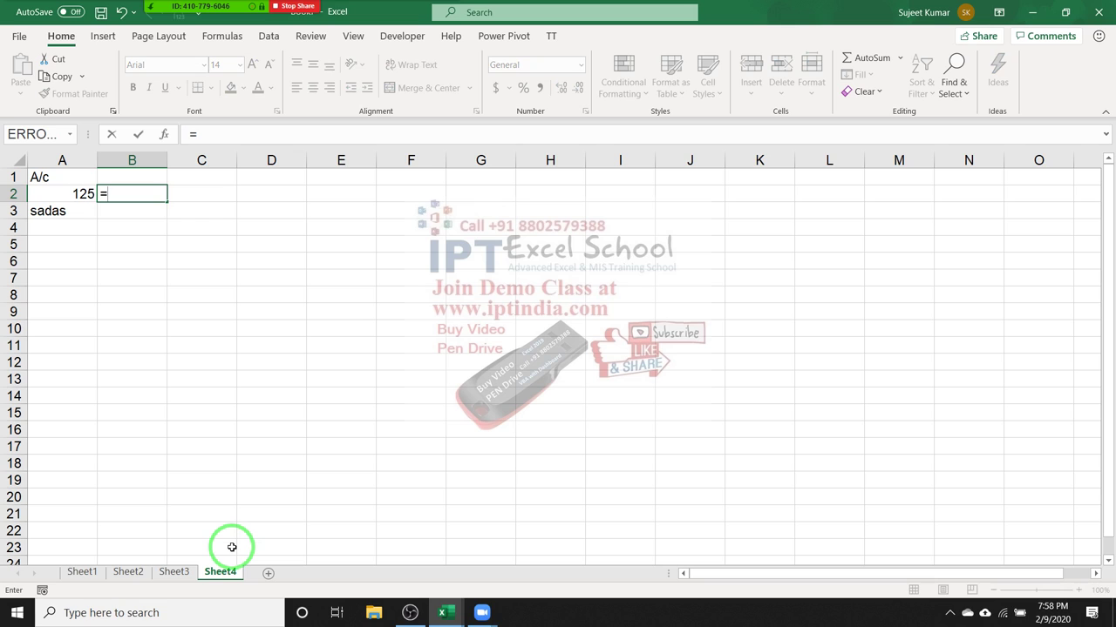
{"action": "type", "text": "is"}
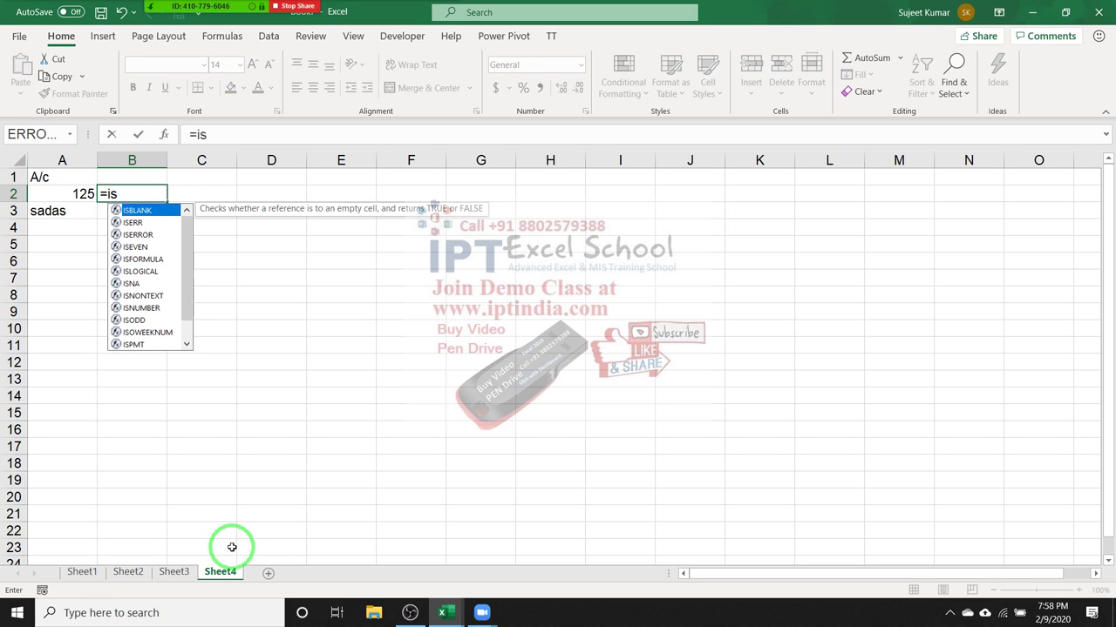
{"action": "type", "text": "t"}
{"action": "key", "text": "Tab"}
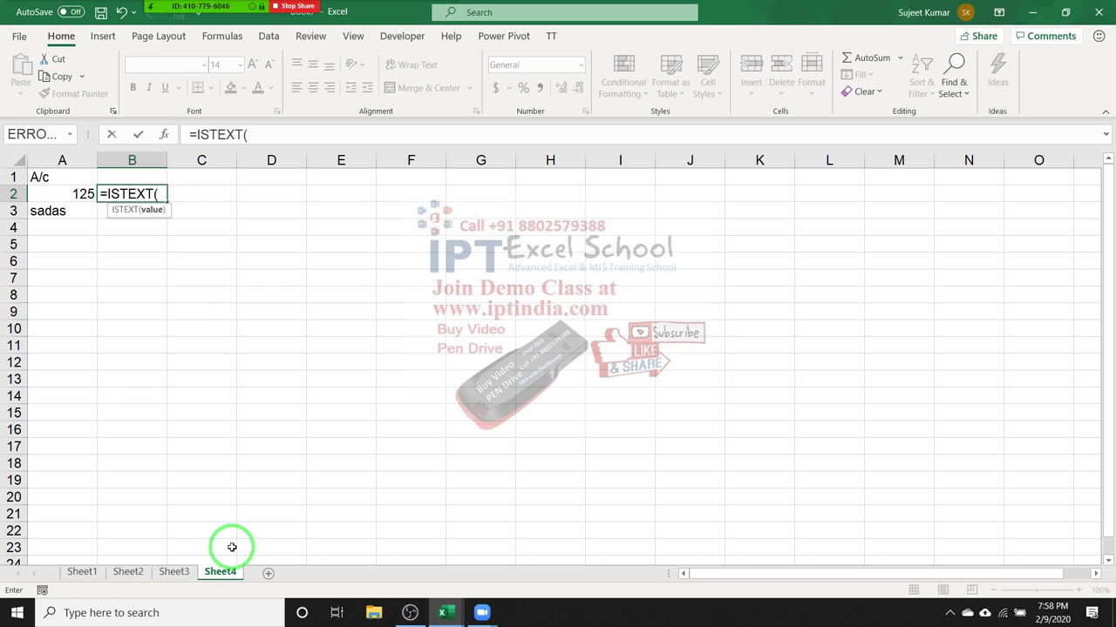
{"action": "left_click", "coordinate": [72, 199]}
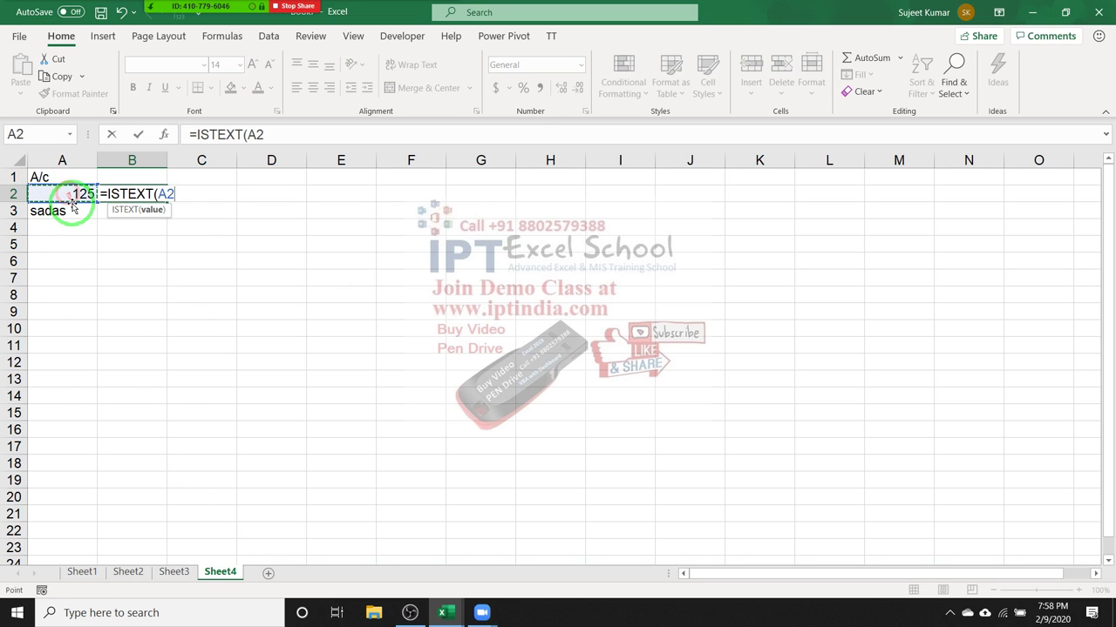
{"action": "key", "text": "Return"}
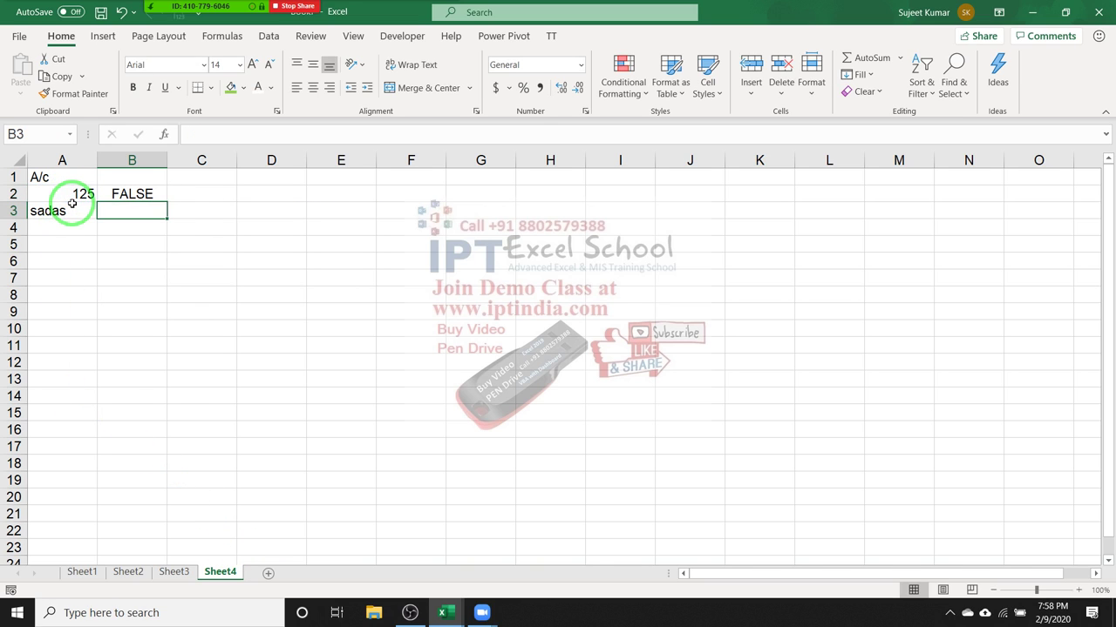
{"action": "key", "text": "Up"}
Add a formula rule =ISTEXT($A2) to A2 that applies a red fill.
{"action": "left_click", "coordinate": [73, 199]}
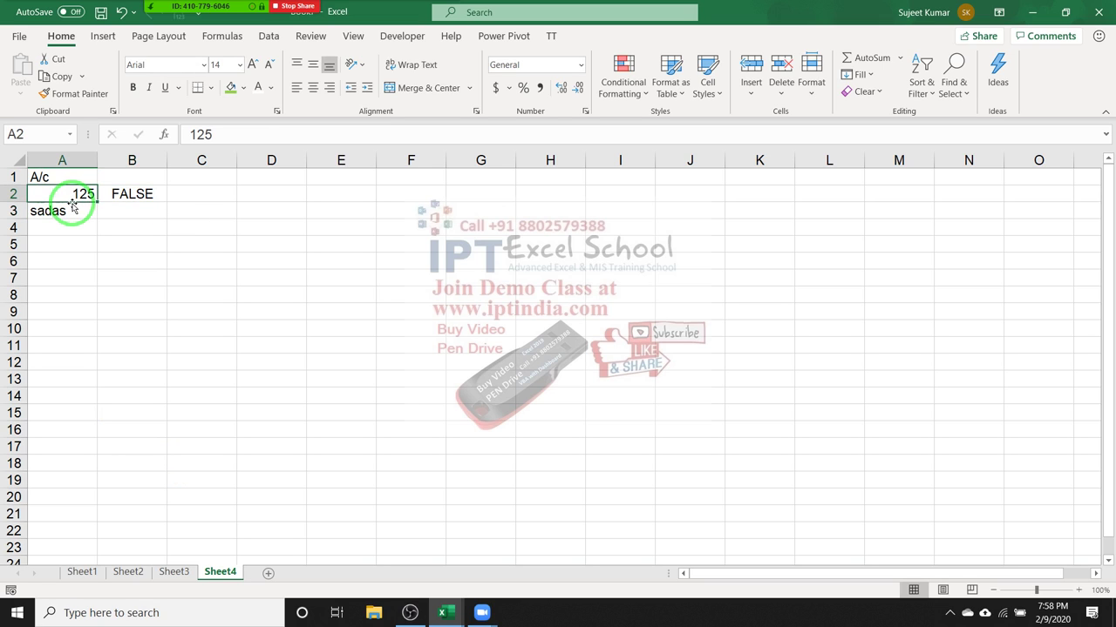
{"action": "left_click", "coordinate": [624, 72]}
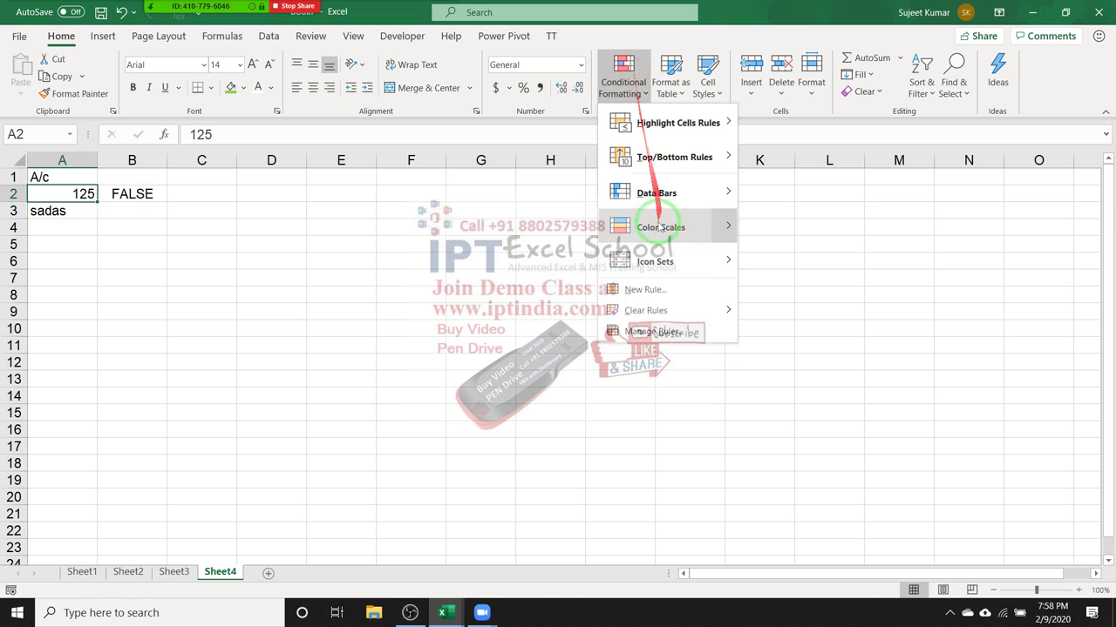
{"action": "left_click", "coordinate": [652, 293]}
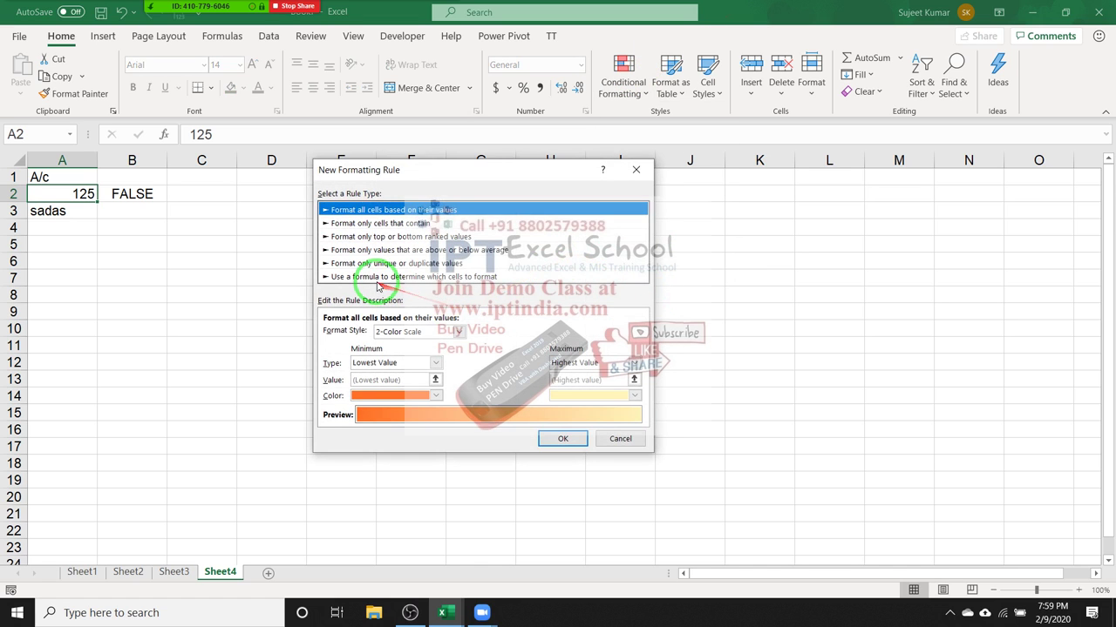
{"action": "left_click", "coordinate": [369, 275]}
{"action": "left_click", "coordinate": [356, 331]}
{"action": "type", "text": "=istext("}
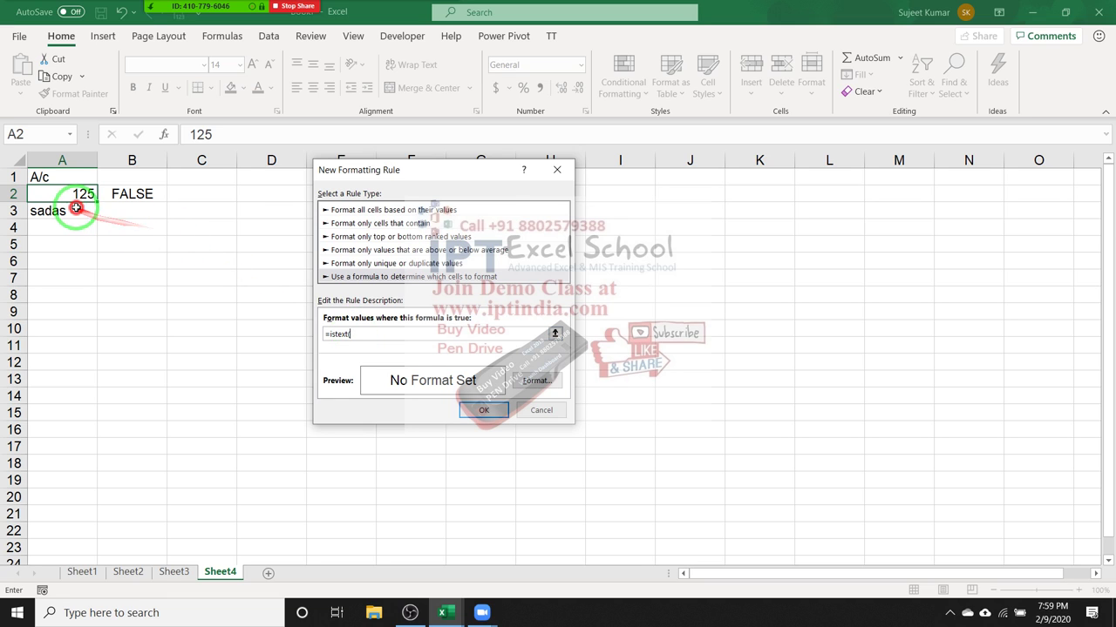
{"action": "left_click", "coordinate": [74, 210]}
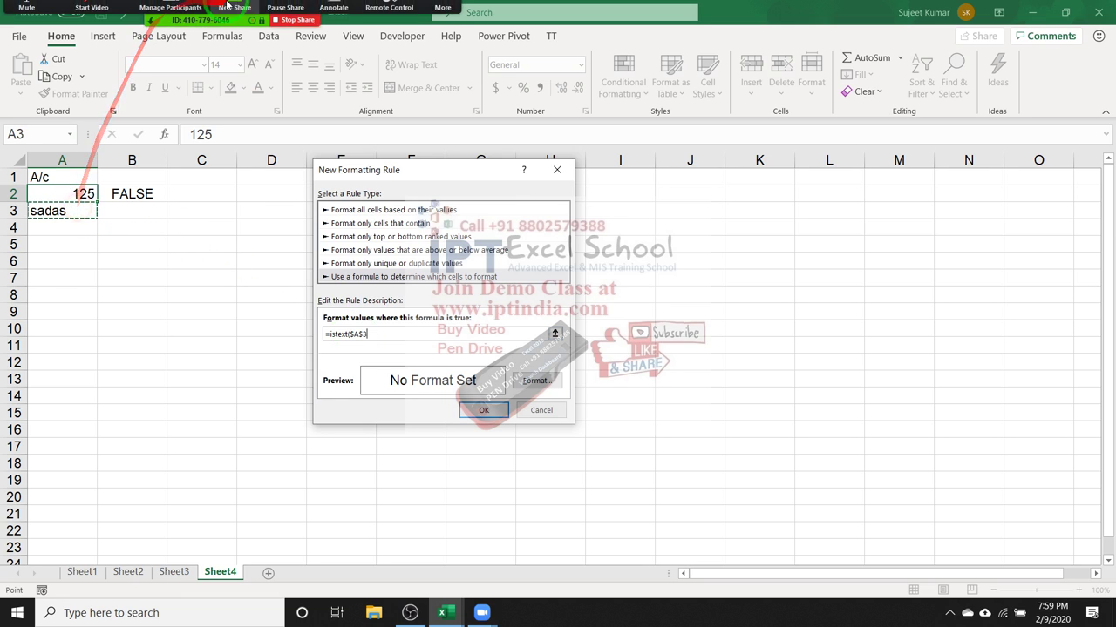
{"action": "left_click", "coordinate": [87, 193]}
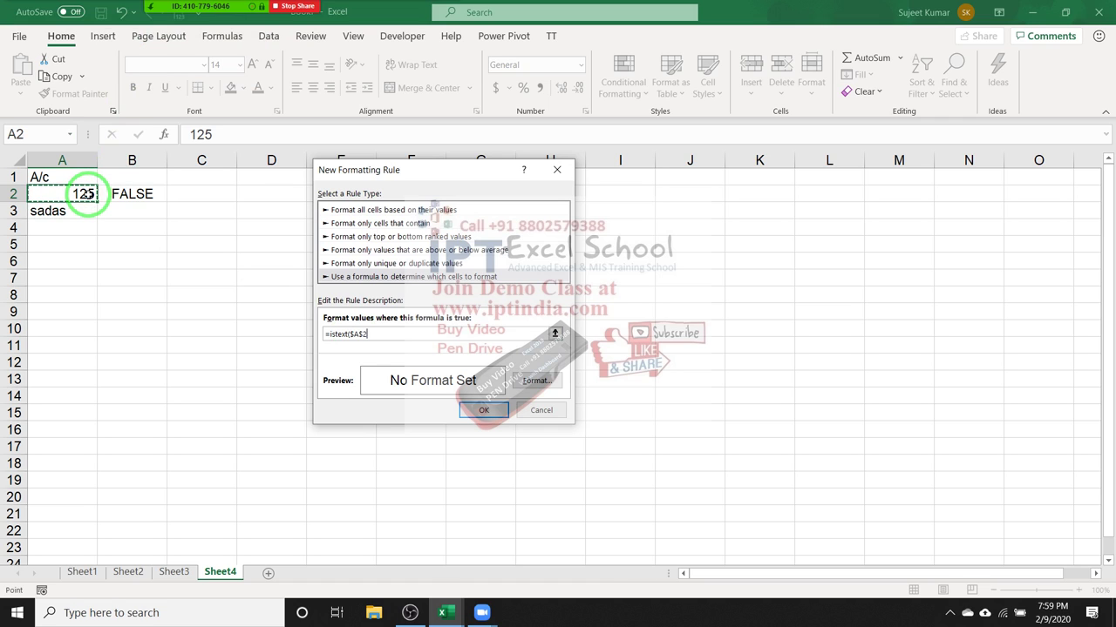
{"action": "type", "text": ")"}
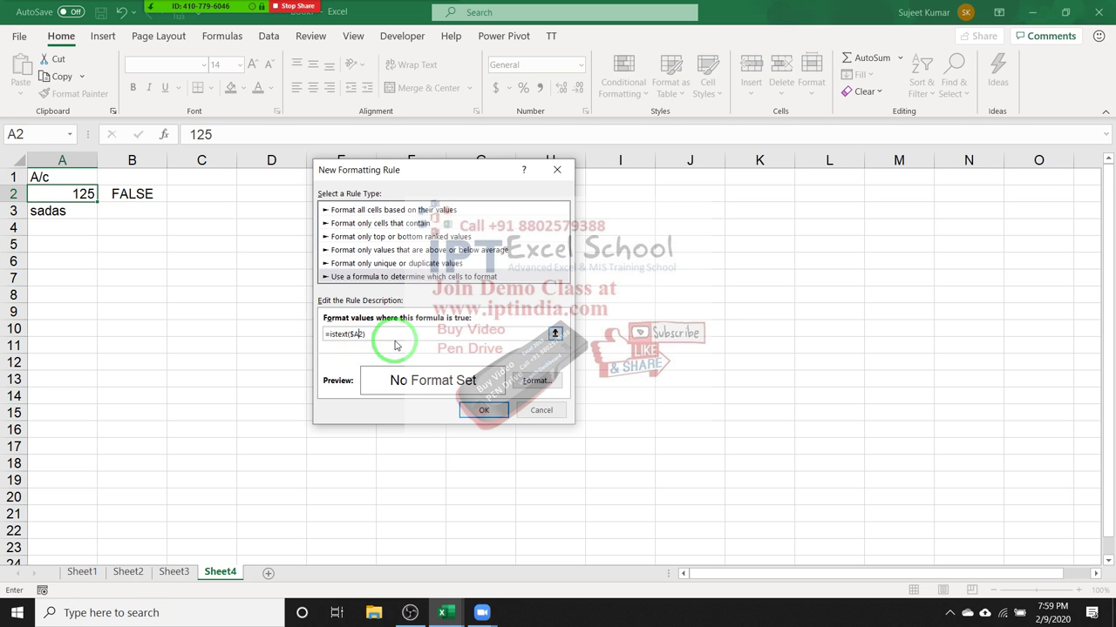
{"action": "left_click", "coordinate": [539, 381]}
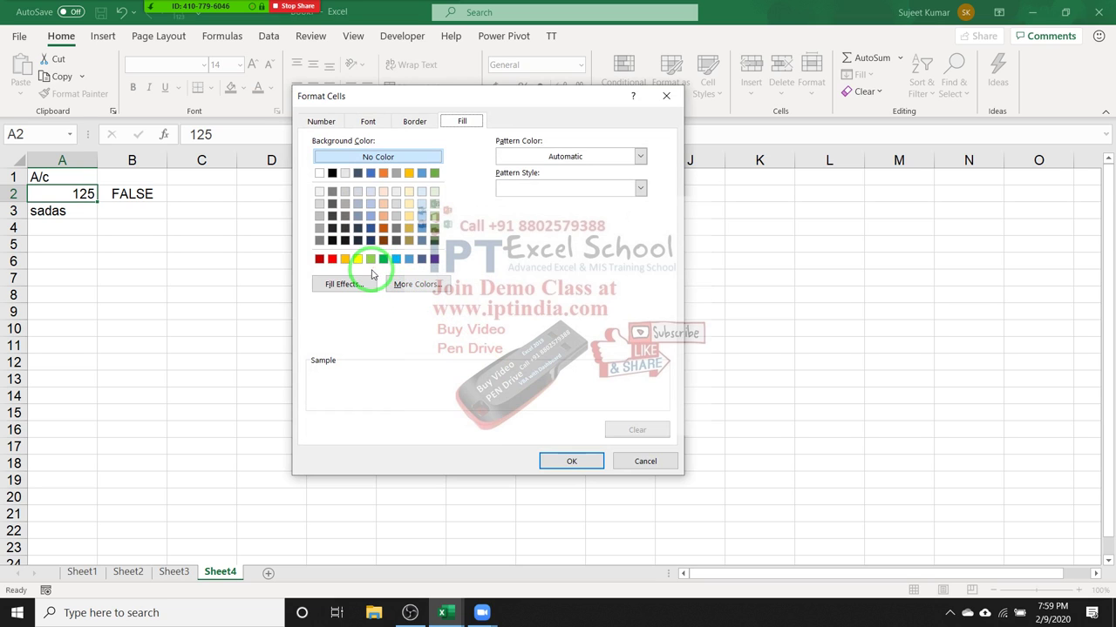
{"action": "left_click", "coordinate": [332, 259]}
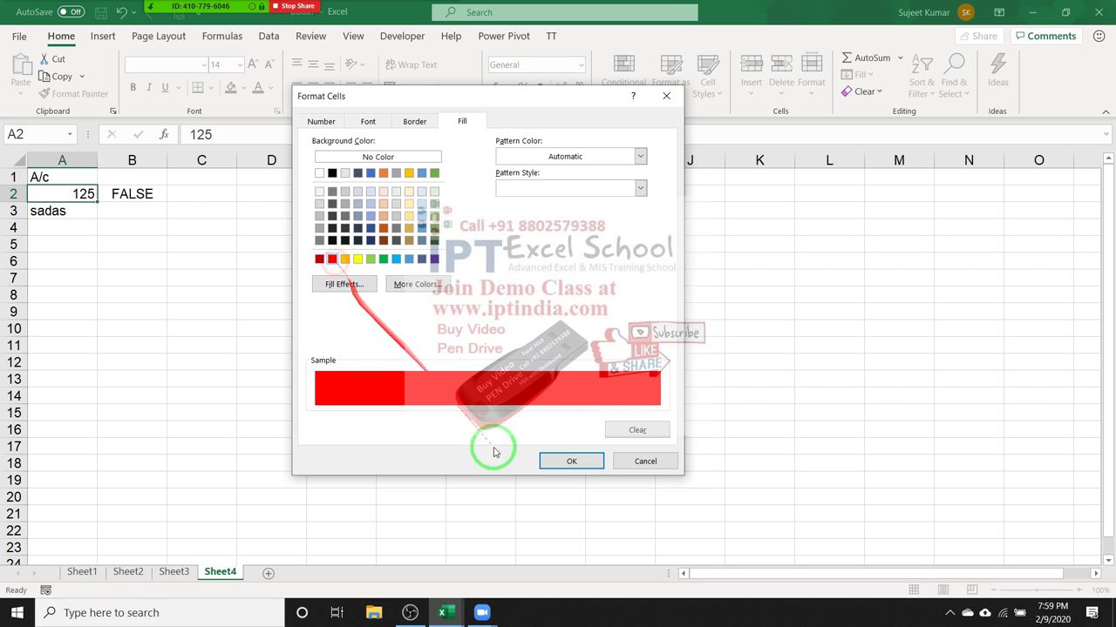
{"action": "left_click", "coordinate": [556, 468]}
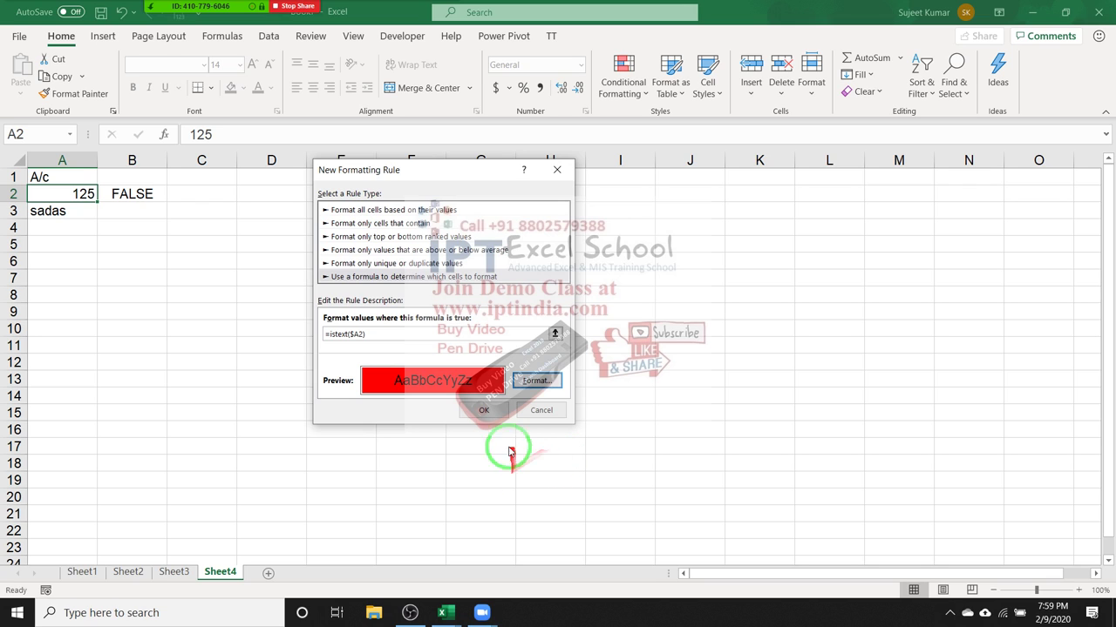
{"action": "left_click", "coordinate": [489, 415]}
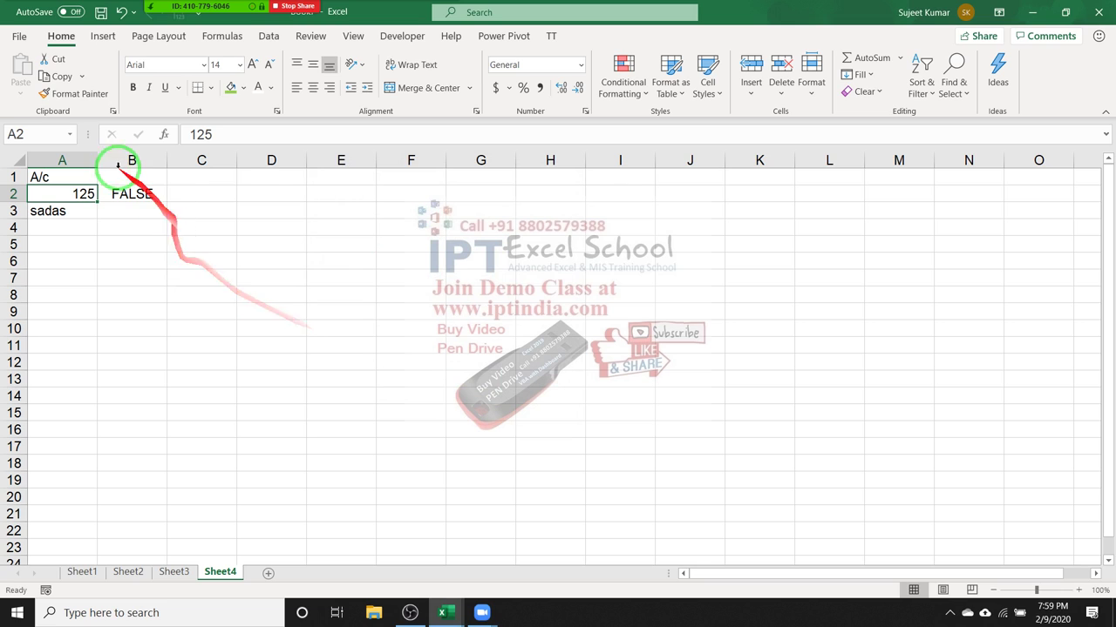
Format-paint A2's red text rule onto A3:A19, then enter das in A6 and 212 in A10.
{"action": "left_click", "coordinate": [74, 93]}
{"action": "left_click_drag", "start_coordinate": [48, 211], "coordinate": [52, 481]}
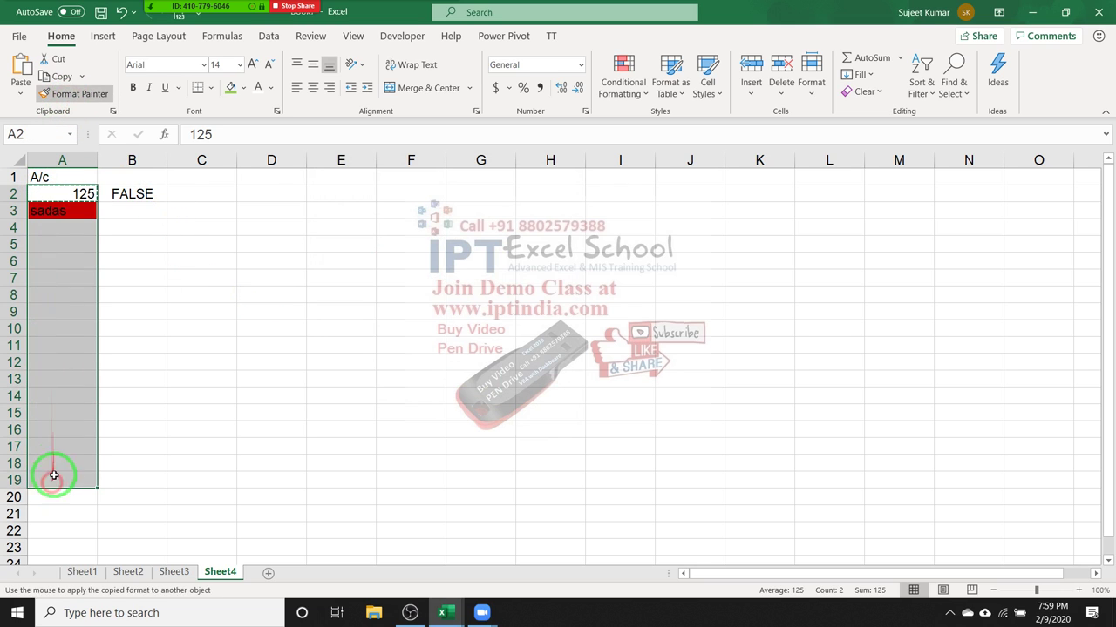
{"action": "left_click", "coordinate": [64, 264]}
{"action": "type", "text": "dasj"}
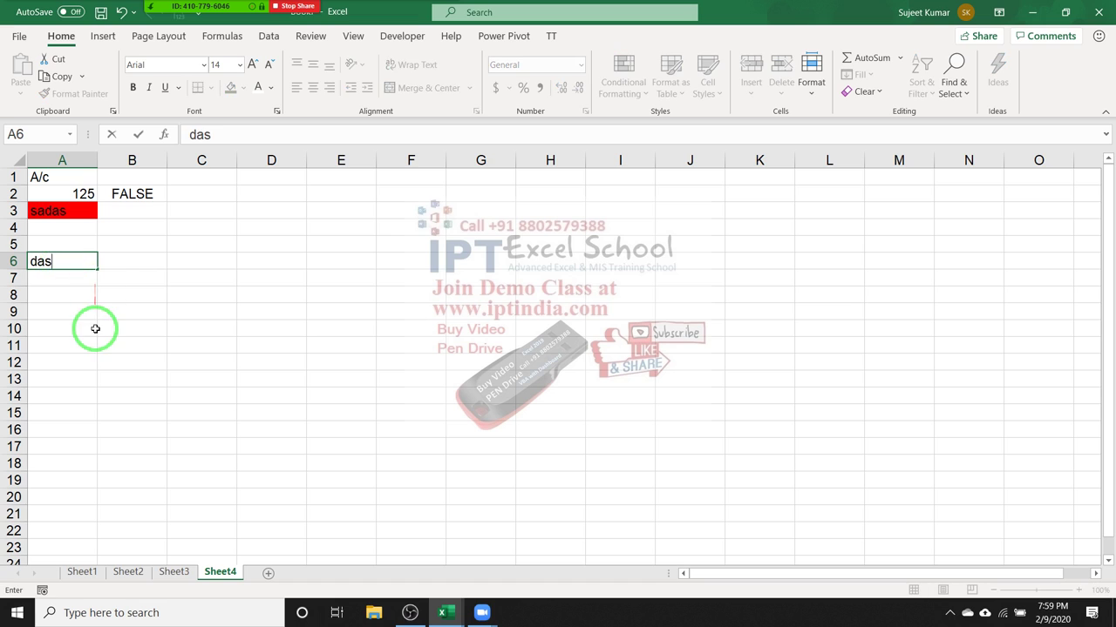
{"action": "key", "text": "BackSpace"}
{"action": "left_click", "coordinate": [82, 325]}
{"action": "type", "text": "212"}
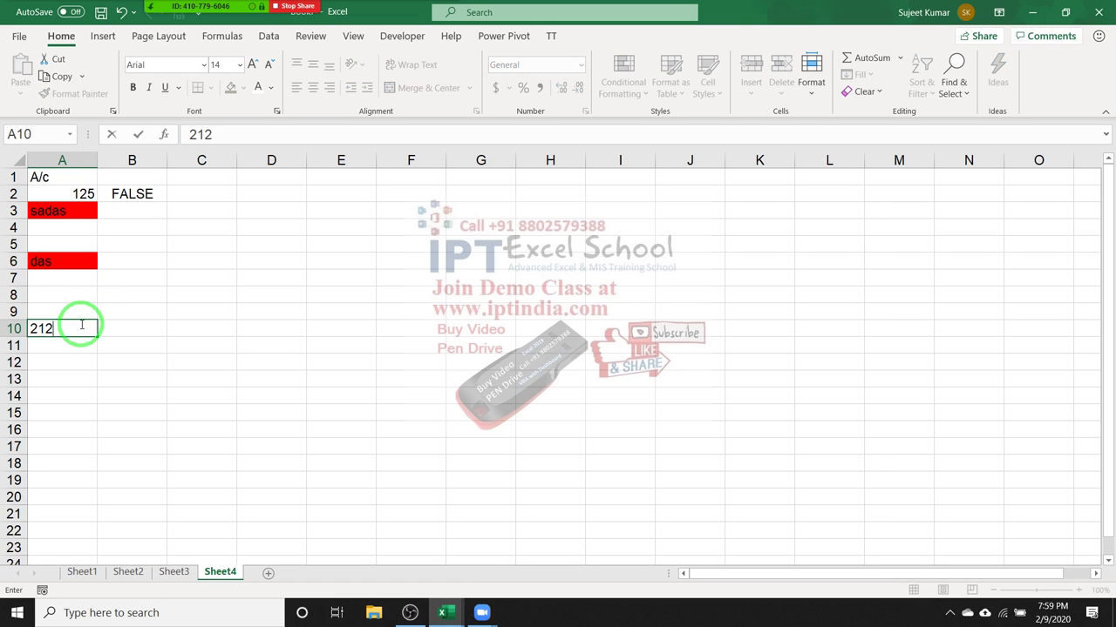
{"action": "key", "text": "Return"}
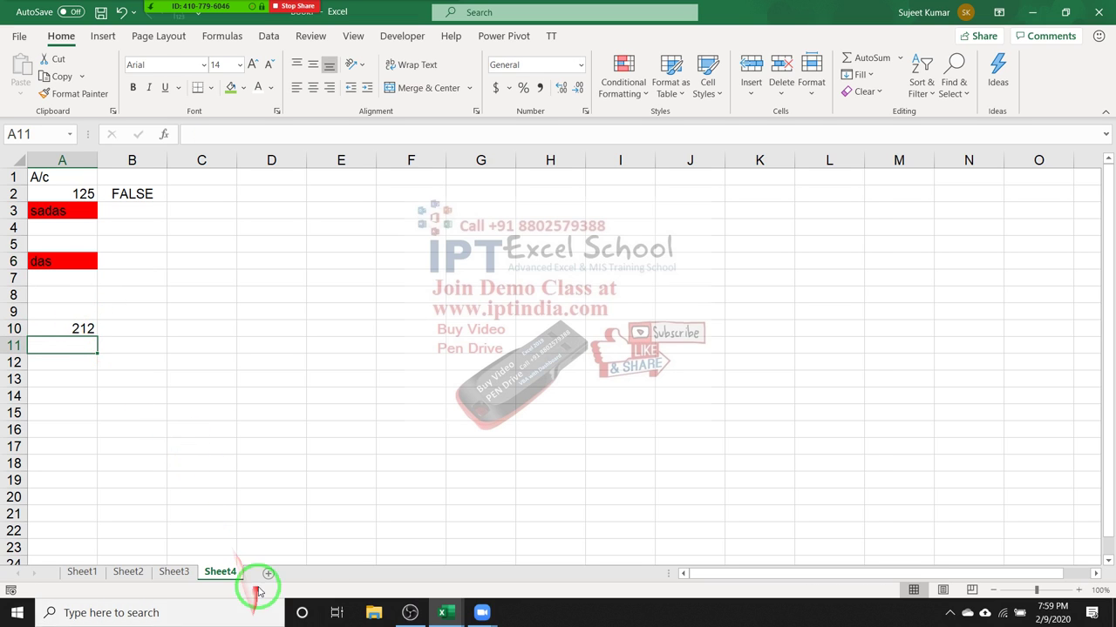
Add a new Sheet5, then return to Sheet4.
{"action": "left_click", "coordinate": [267, 574]}
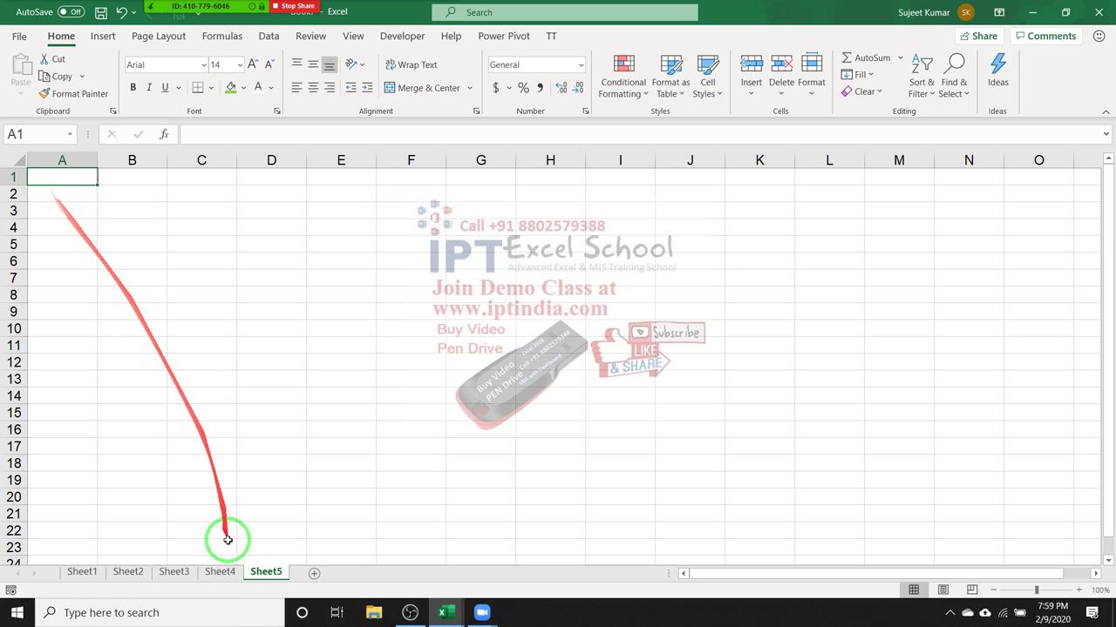
{"action": "left_click", "coordinate": [222, 572]}
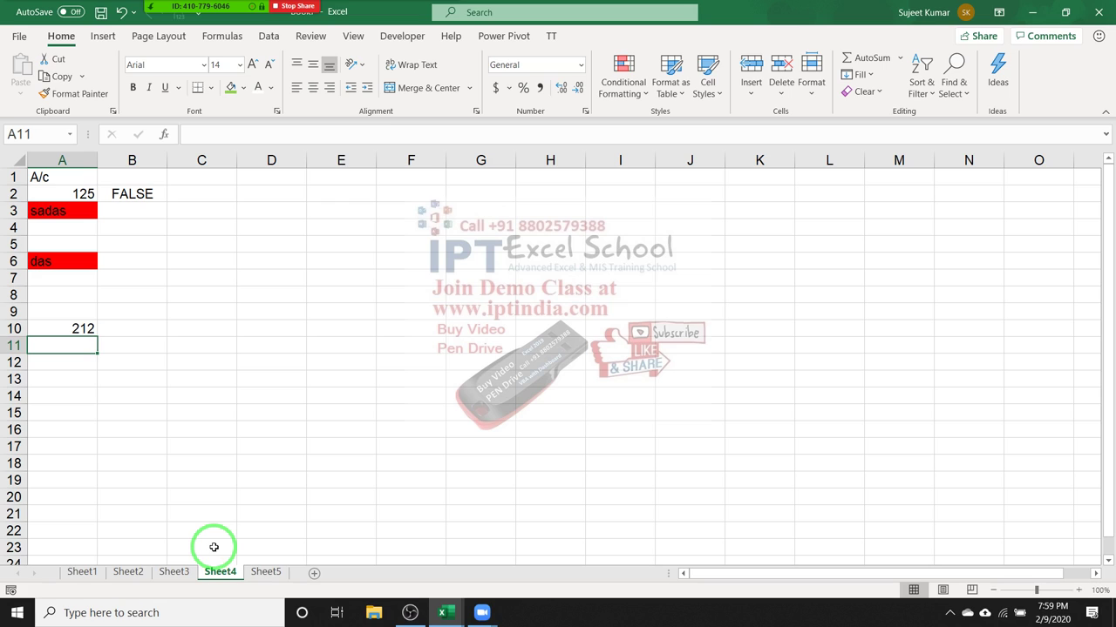
{"action": "left_click", "coordinate": [65, 367]}
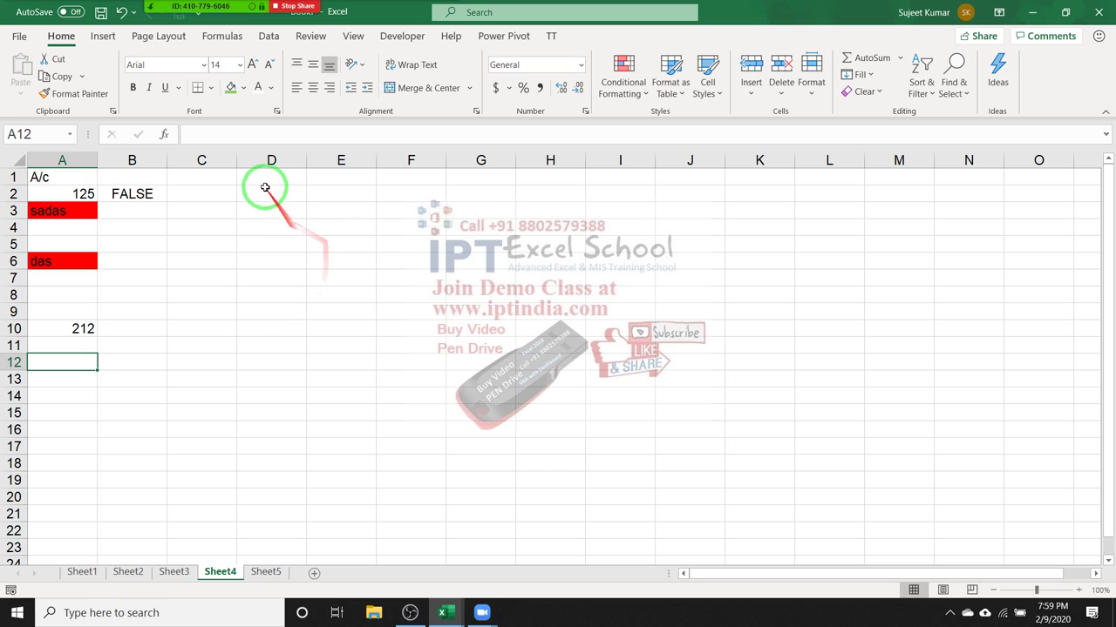
Type the text MRP 2500 into cell D2.
{"action": "left_click_drag", "start_coordinate": [266, 177], "coordinate": [426, 177]}
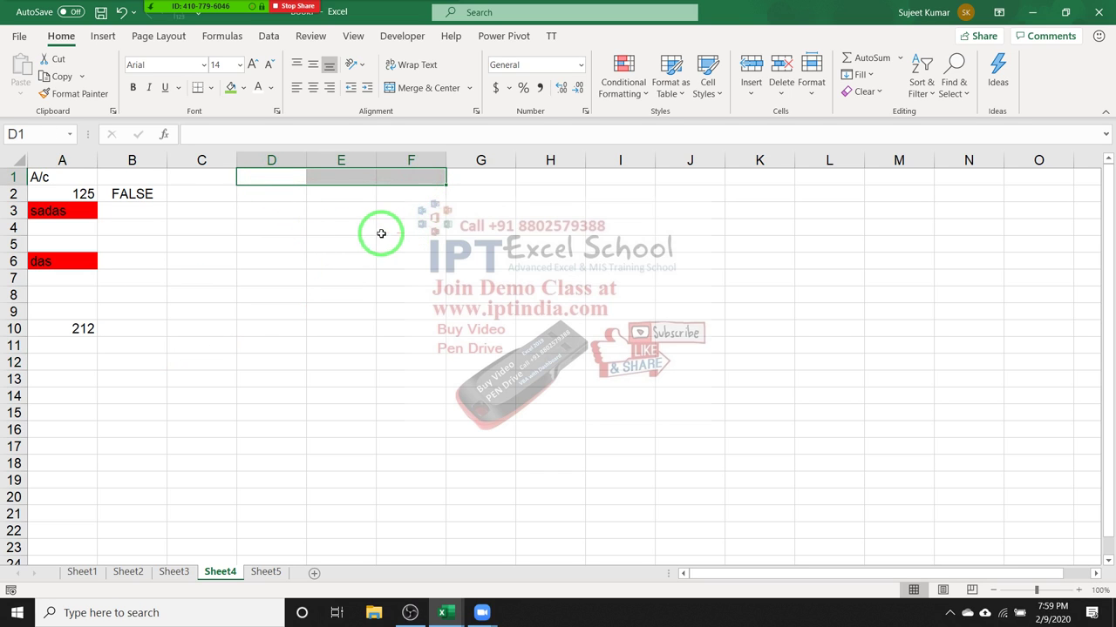
{"action": "left_click", "coordinate": [300, 193]}
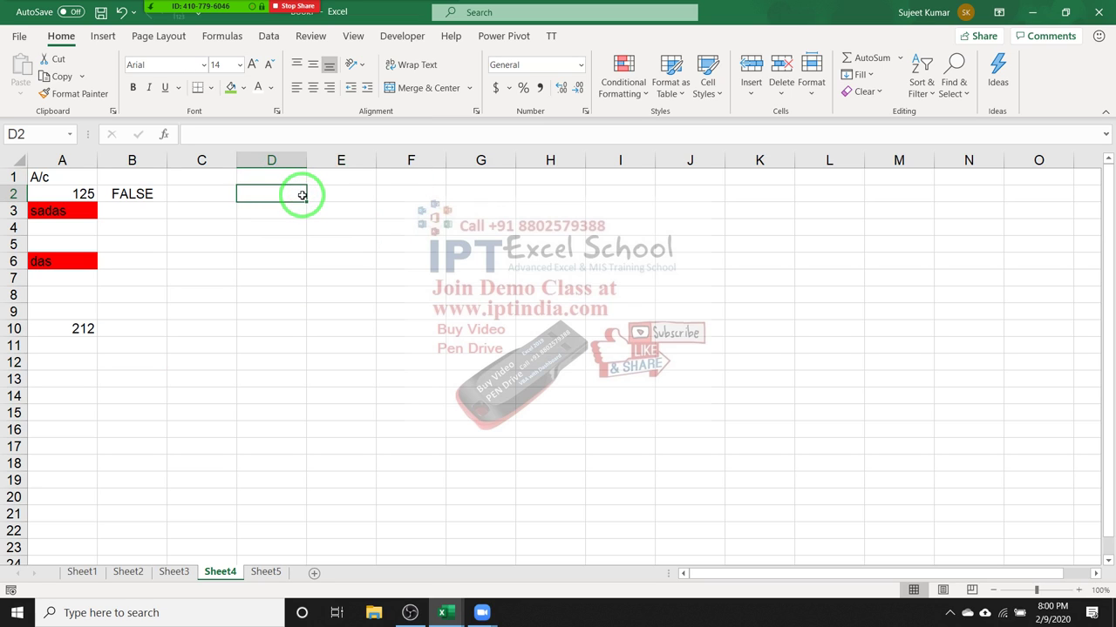
{"action": "type", "text": "'125"}
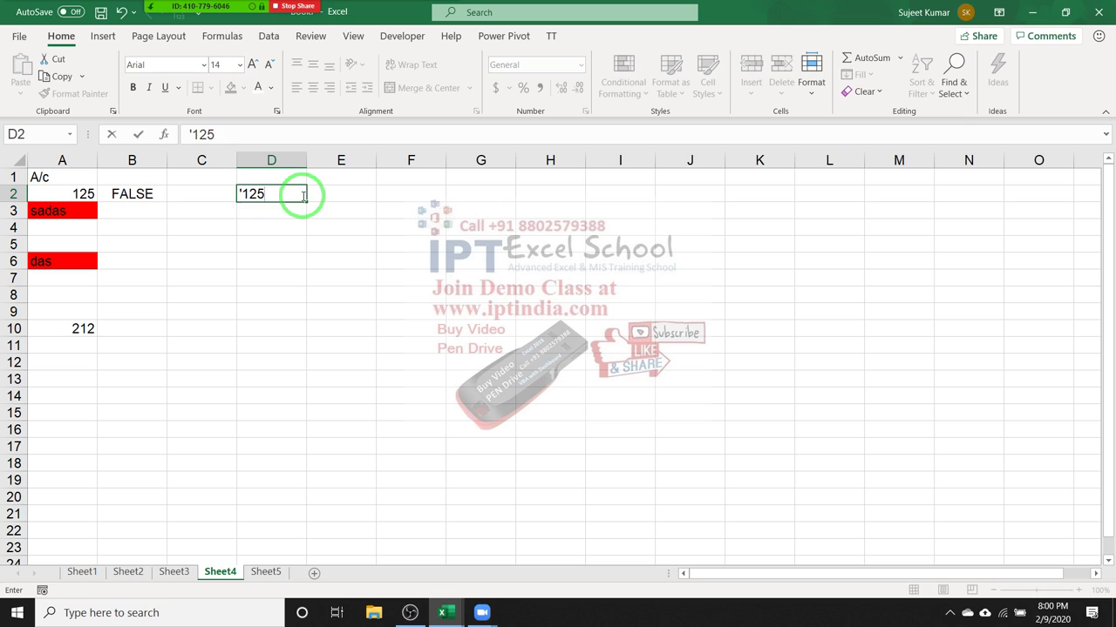
{"action": "key", "text": "Escape"}
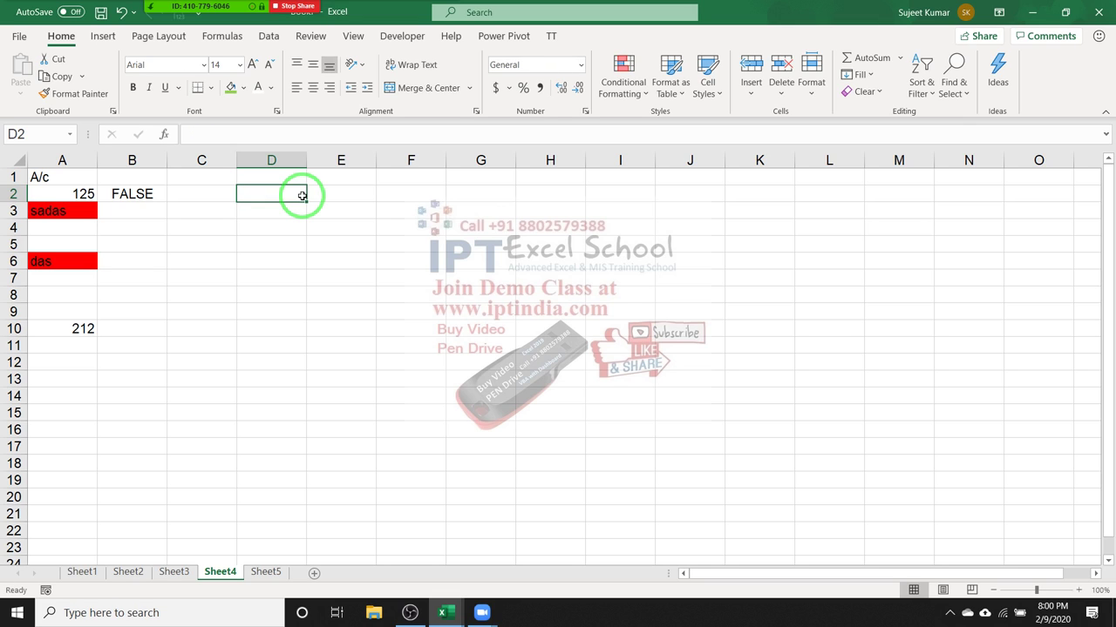
{"action": "type", "text": "MRP "}
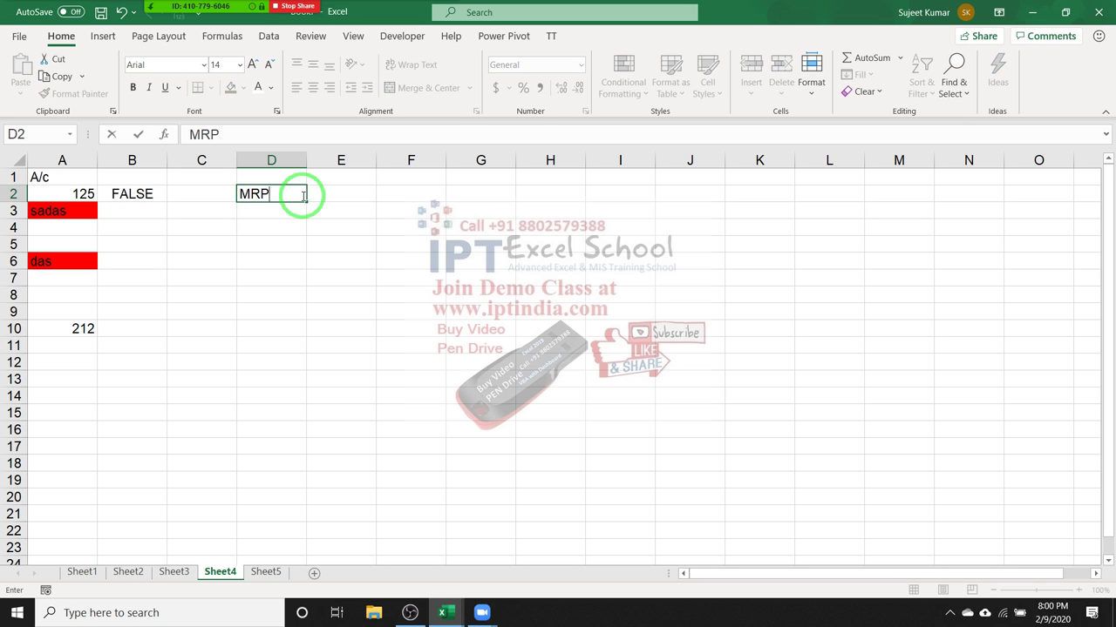
{"action": "type", "text": "2500"}
{"action": "key", "text": "Return"}
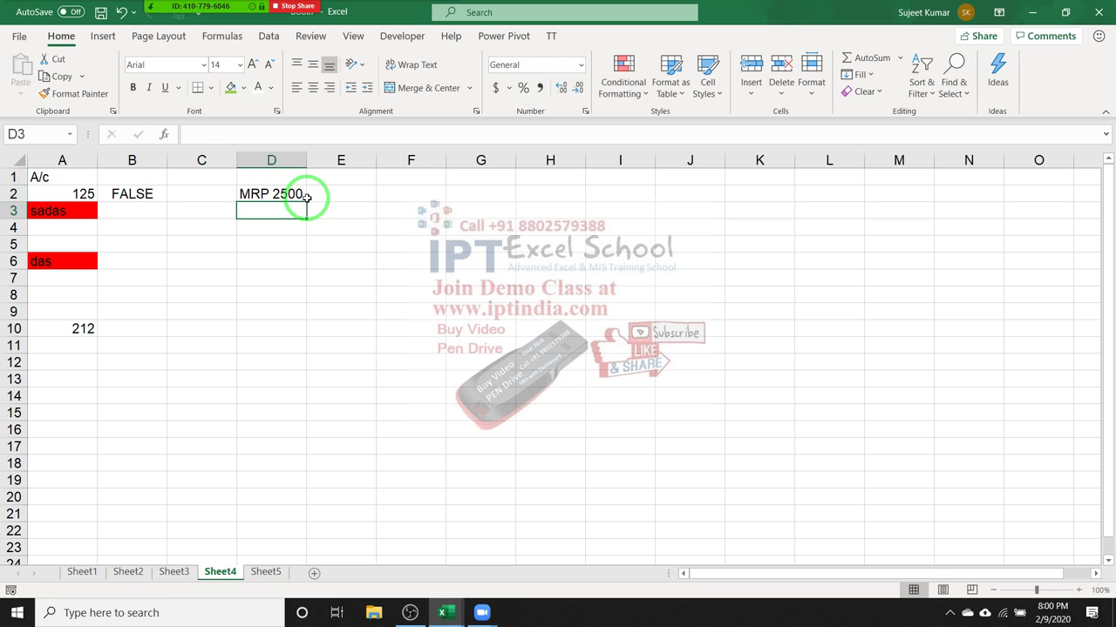
Enter =D2*20 in E2, which shows #VALUE!, and compare it with B2 and D2.
{"action": "type", "text": "="}
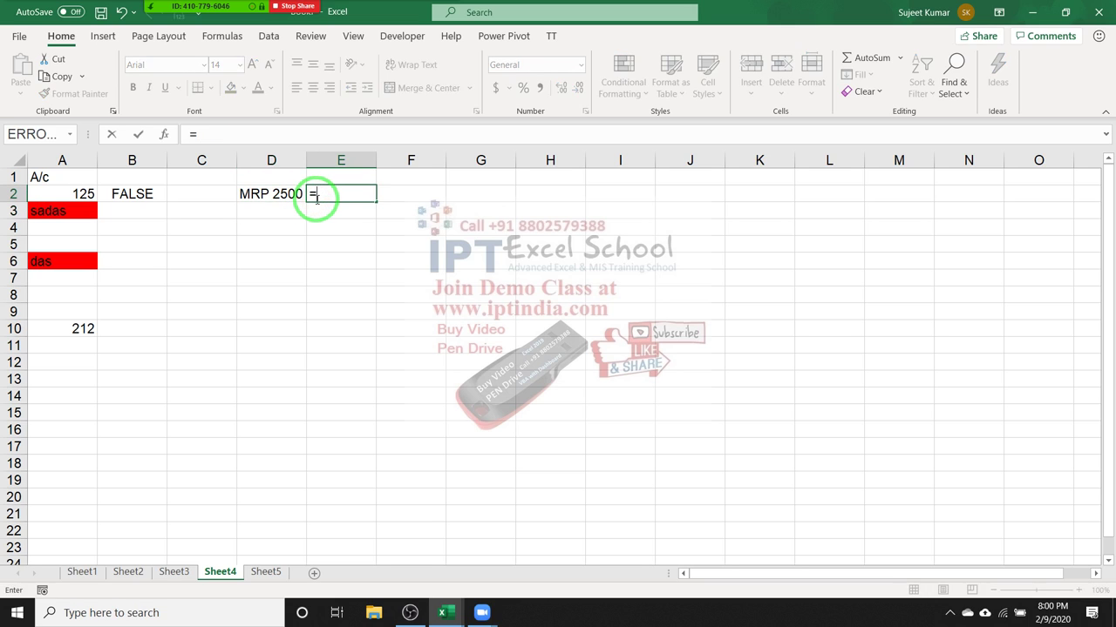
{"action": "key", "text": "Left"}
{"action": "type", "text": "20"}
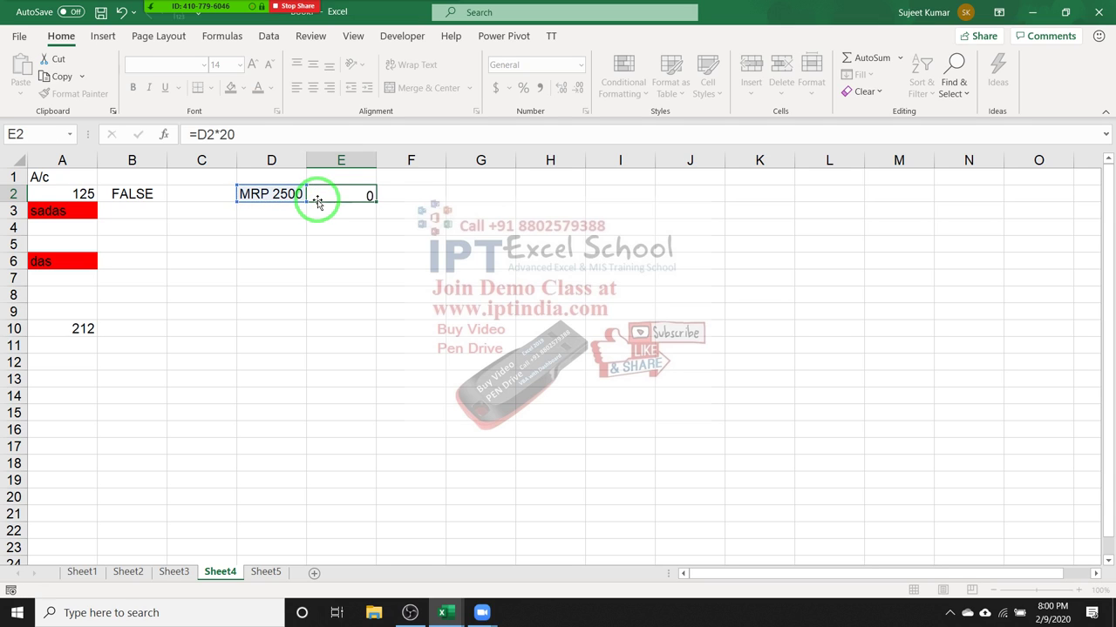
{"action": "key", "text": "ctrl+Return"}
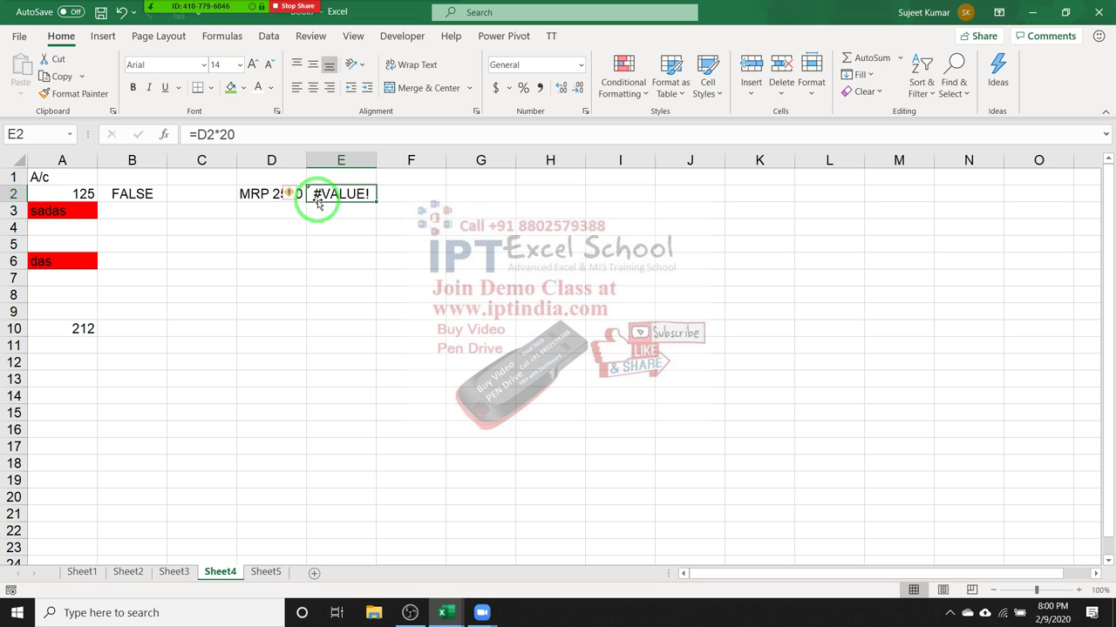
{"action": "key", "text": "Left"}
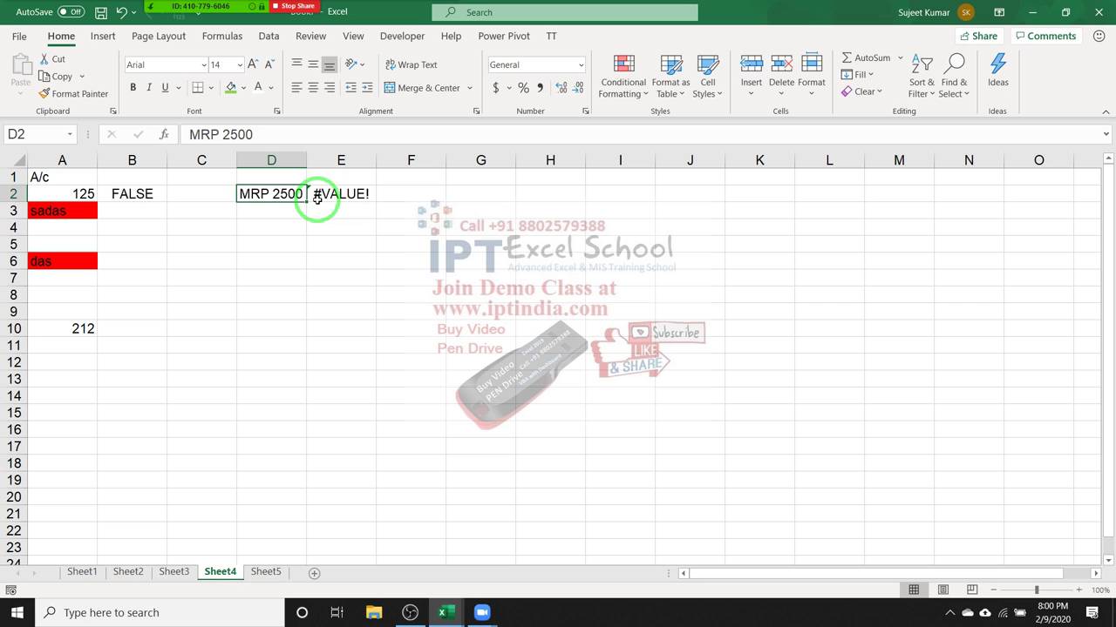
{"action": "left_click", "coordinate": [117, 193]}
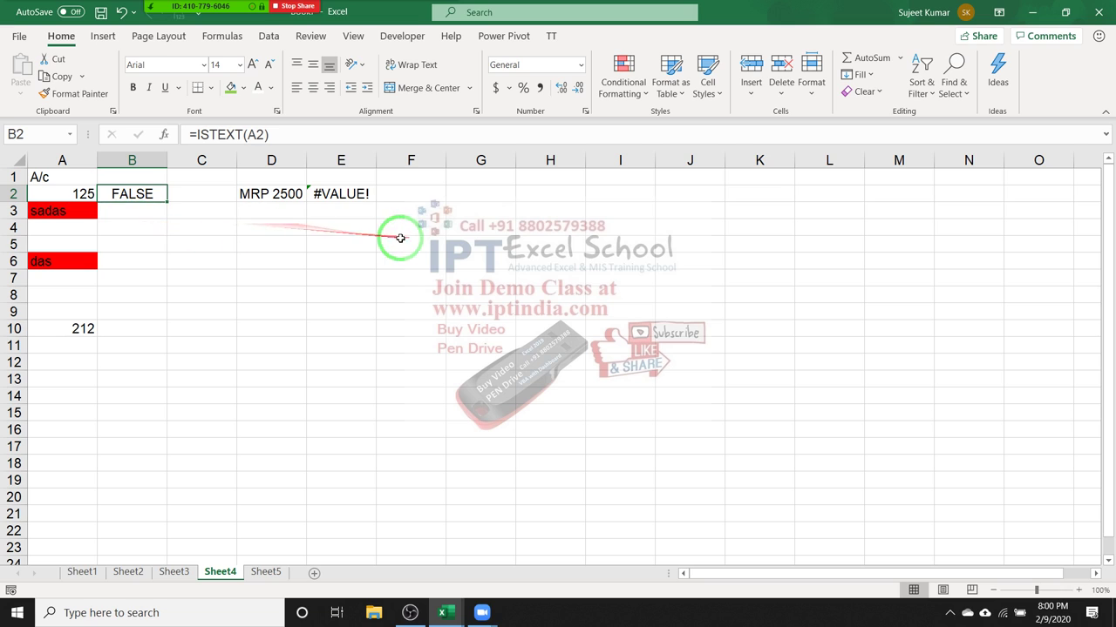
{"action": "left_click", "coordinate": [297, 177]}
{"action": "left_click", "coordinate": [287, 193]}
Enter the number 2500 in cell D3.
{"action": "left_click", "coordinate": [288, 207]}
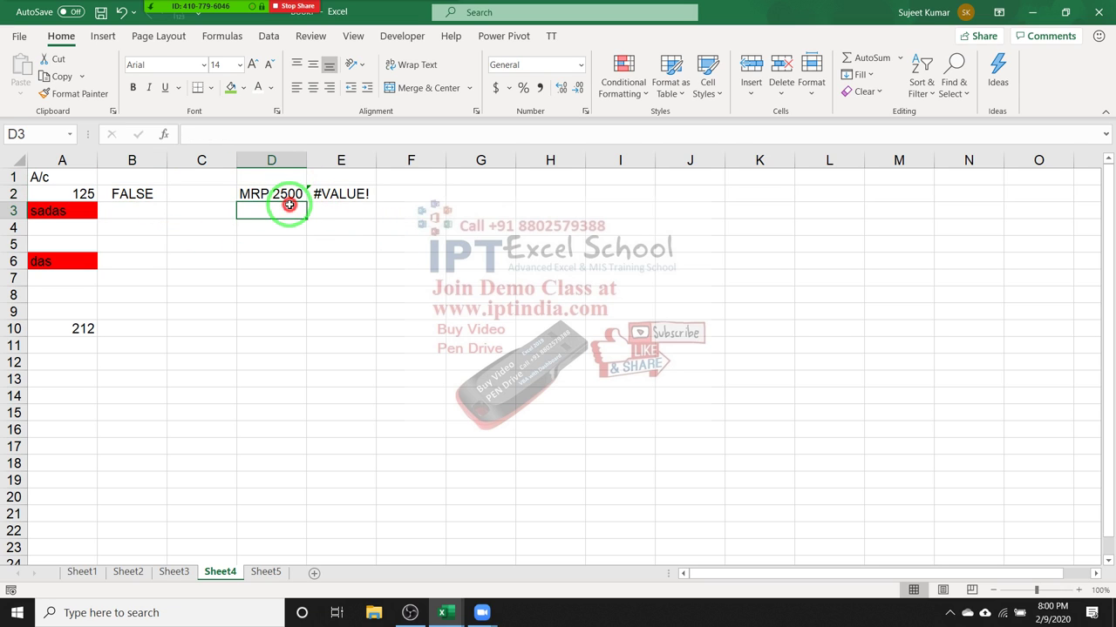
{"action": "type", "text": "2500"}
{"action": "key", "text": "Return"}
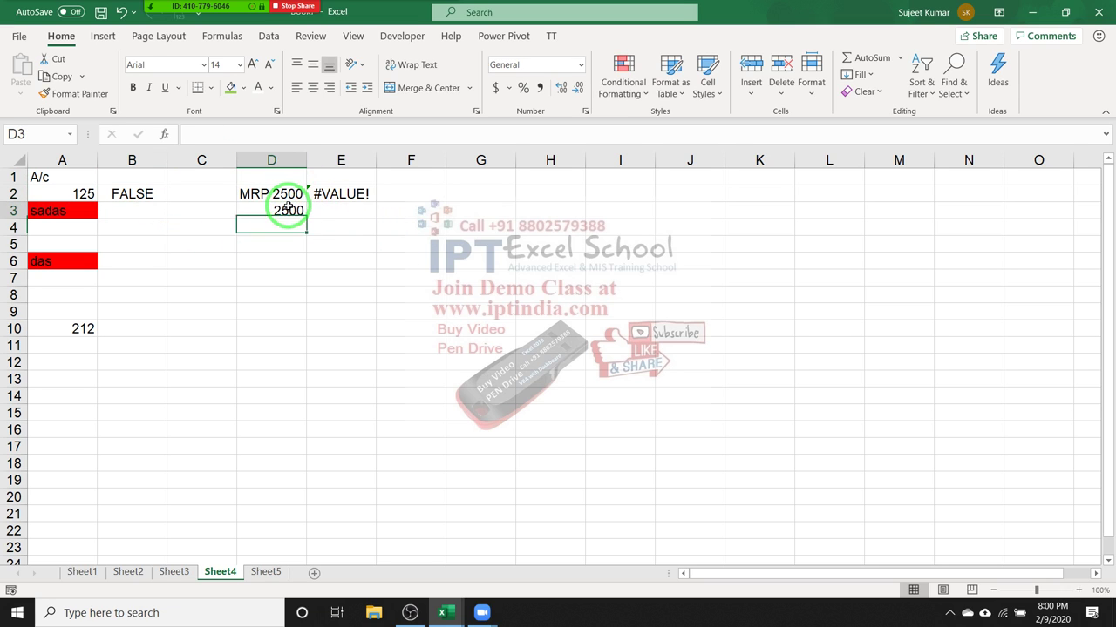
Give D3 a custom number format with an "MRP" prefix so it displays MRP 2500.
{"action": "left_click", "coordinate": [289, 209]}
{"action": "left_click", "coordinate": [585, 112]}
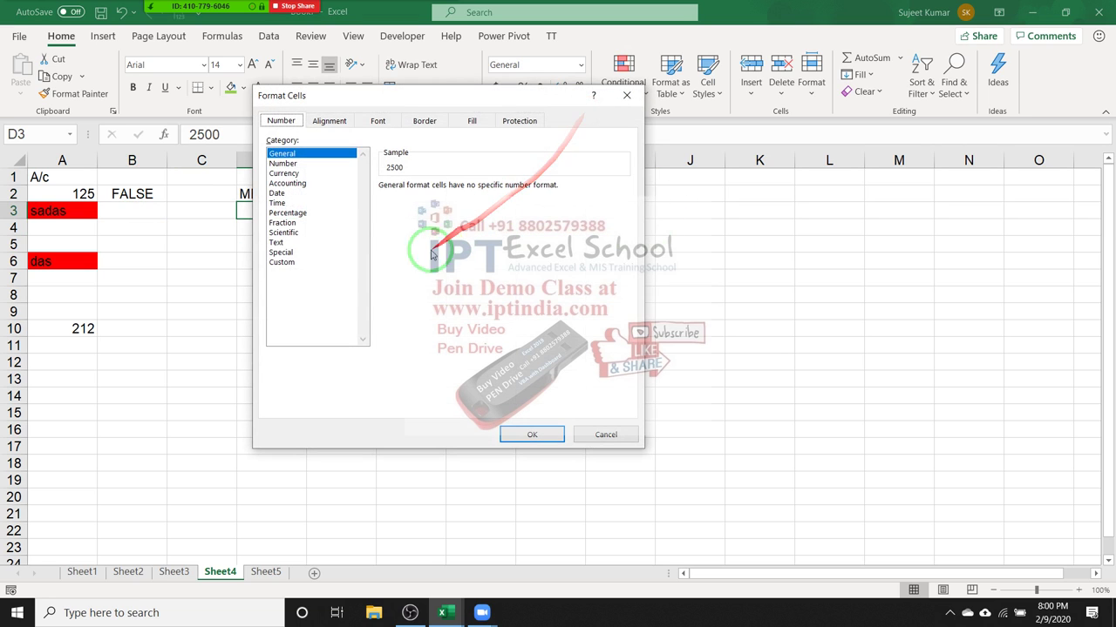
{"action": "left_click", "coordinate": [281, 262]}
{"action": "left_click", "coordinate": [402, 198]}
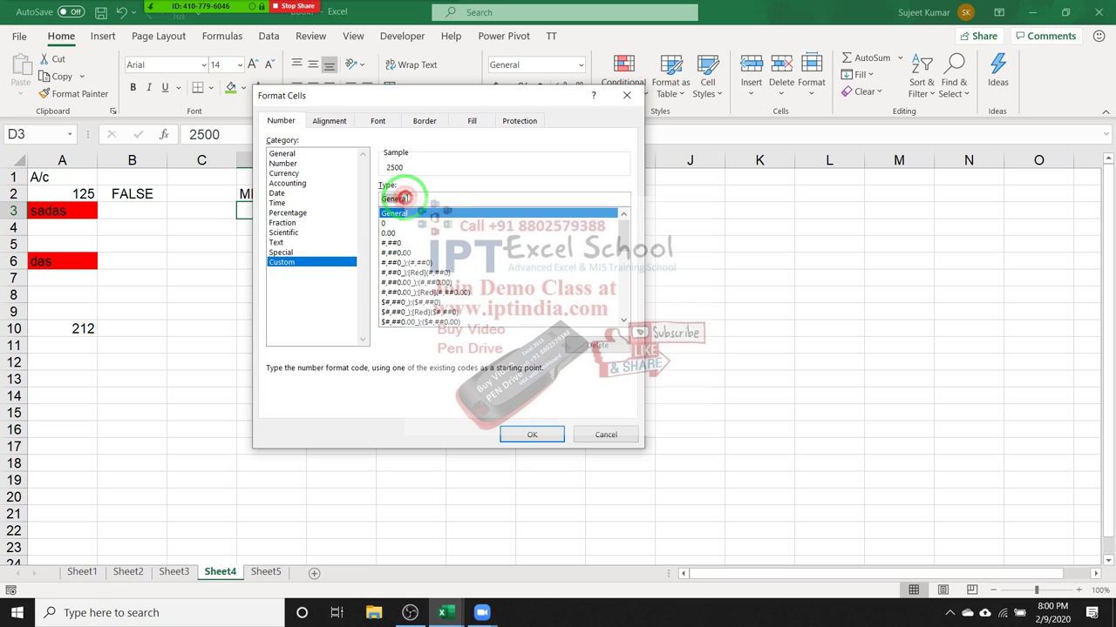
{"action": "key", "text": "BackSpace"}
{"action": "type", "text": "\"MRP\" 0"}
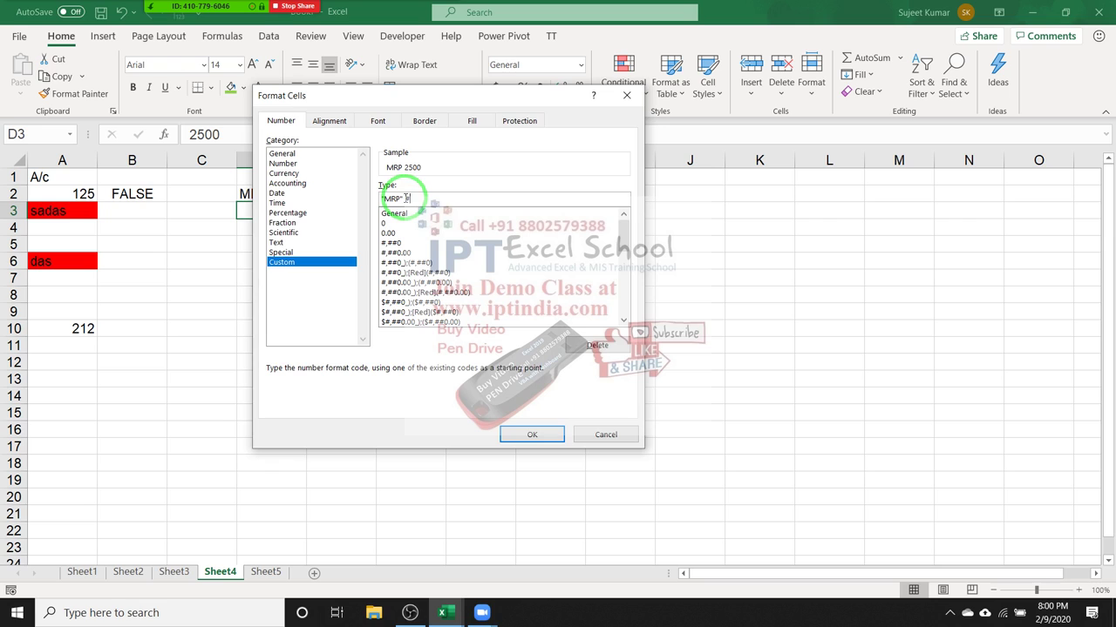
{"action": "key", "text": "Return"}
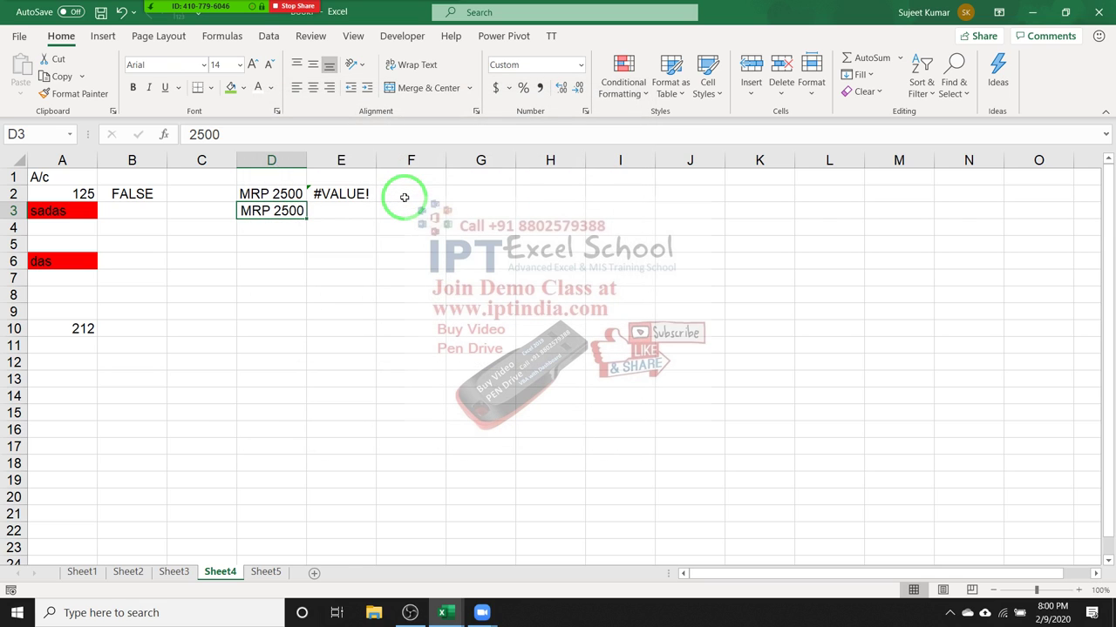
{"action": "left_click", "coordinate": [397, 226]}
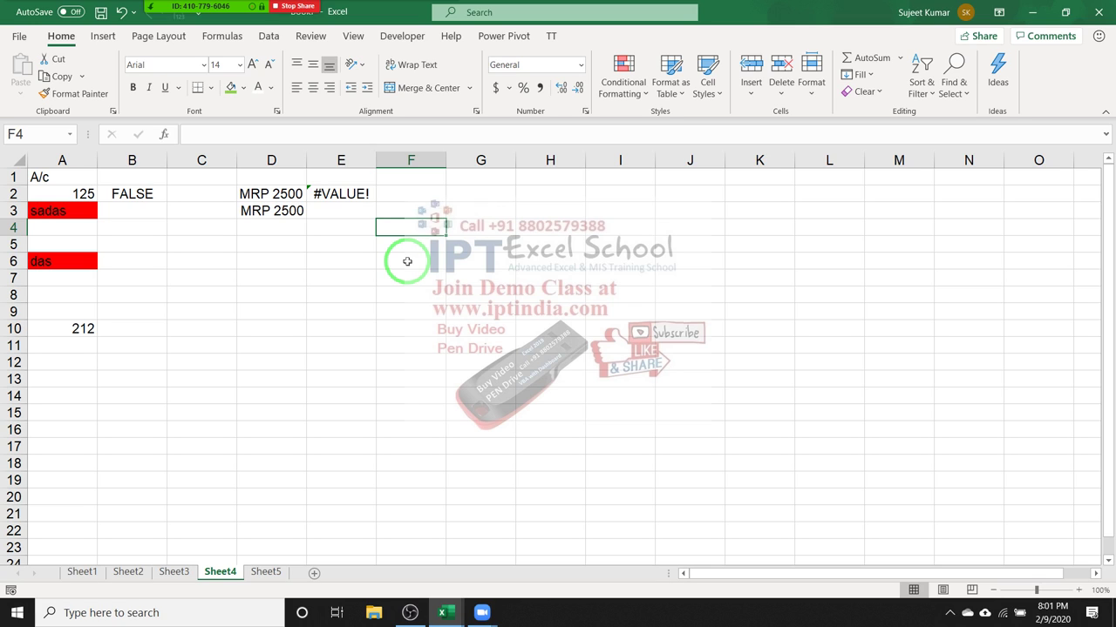
Fill =D3*20 into E3 to get 50000 and compare it with the #VALUE! in E2.
{"action": "key", "text": "Up"}
{"action": "key", "text": "Left"}
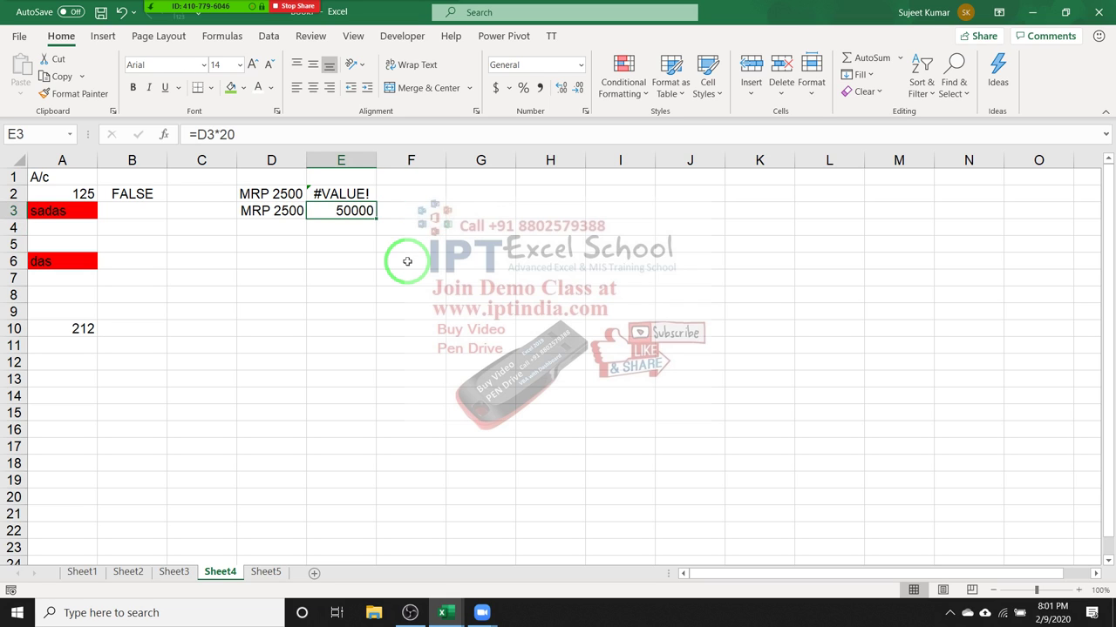
{"action": "key", "text": "Up"}
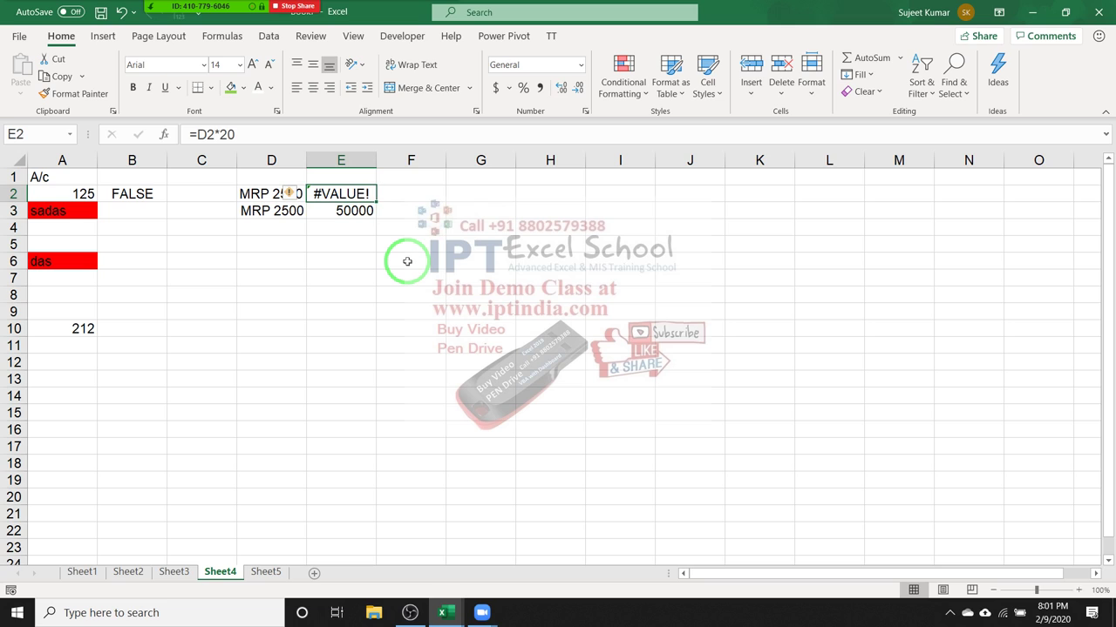
{"action": "key", "text": "Down"}
{"action": "key", "text": "Up"}
{"action": "key", "text": "Down"}
Briefly view the meeting participants window and the Conditional Formatting menu, then dismiss both.
{"action": "mouse_move", "coordinate": [261, 9]}
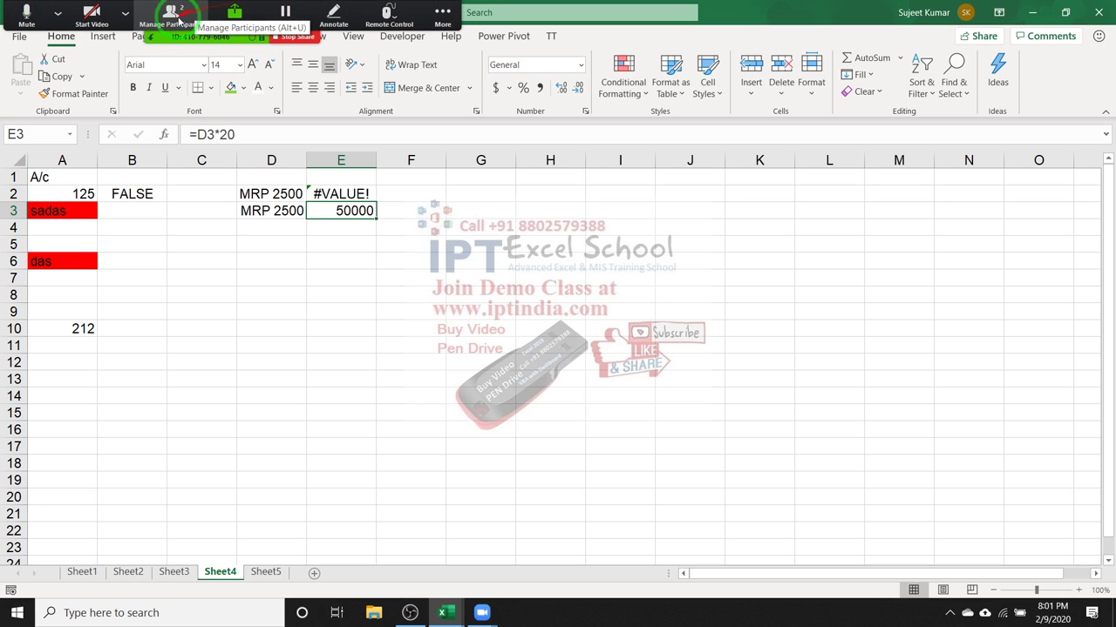
{"action": "left_click", "coordinate": [170, 16]}
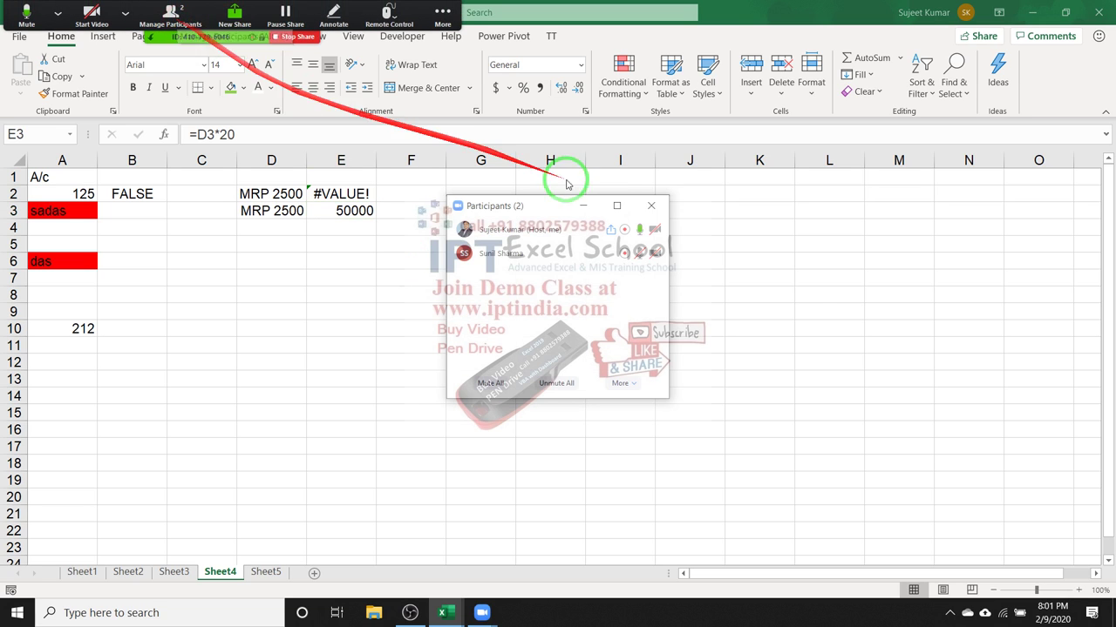
{"action": "left_click", "coordinate": [651, 206]}
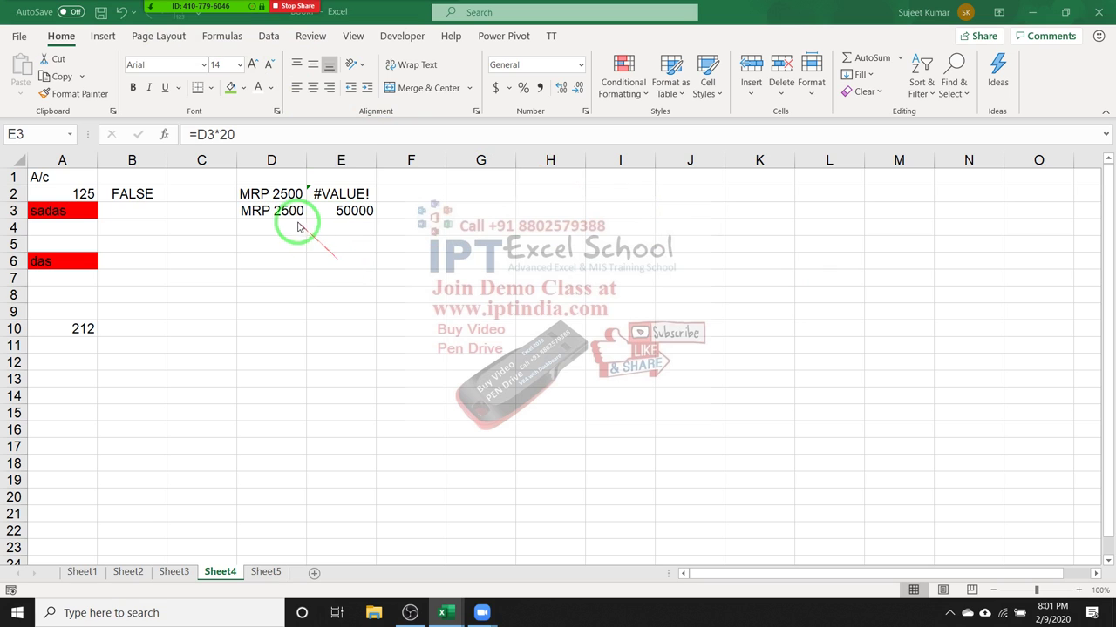
{"action": "left_click", "coordinate": [287, 191]}
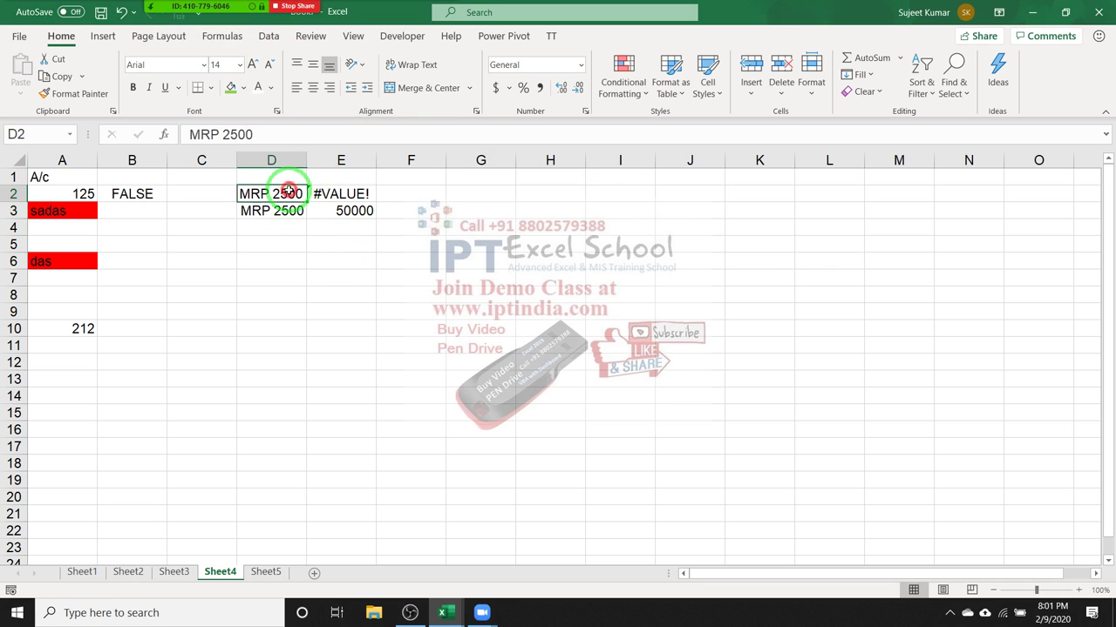
{"action": "left_click", "coordinate": [623, 87]}
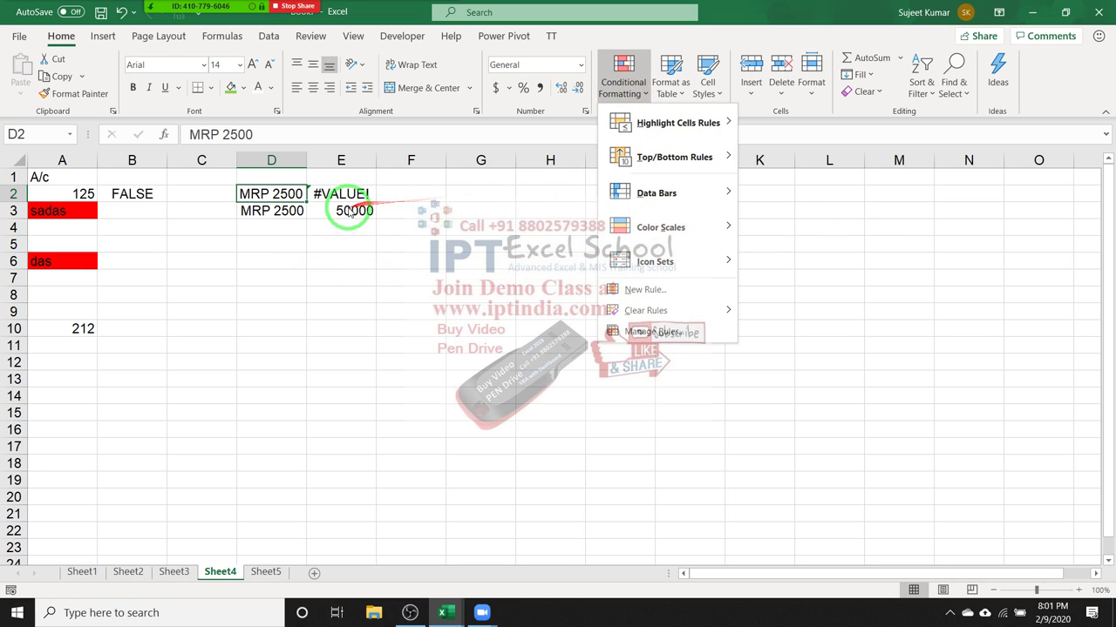
{"action": "left_click", "coordinate": [290, 209]}
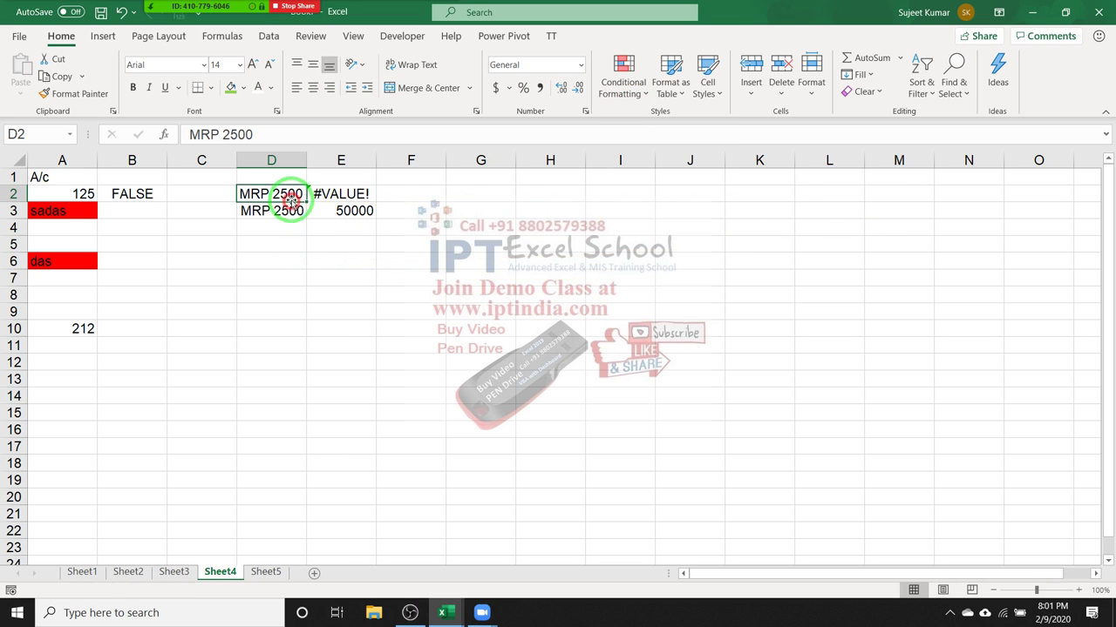
Fill D2:D3 down to D14, producing MRP 2500 through MRP 2506, and check the cells.
{"action": "left_click_drag", "start_coordinate": [290, 197], "coordinate": [302, 401]}
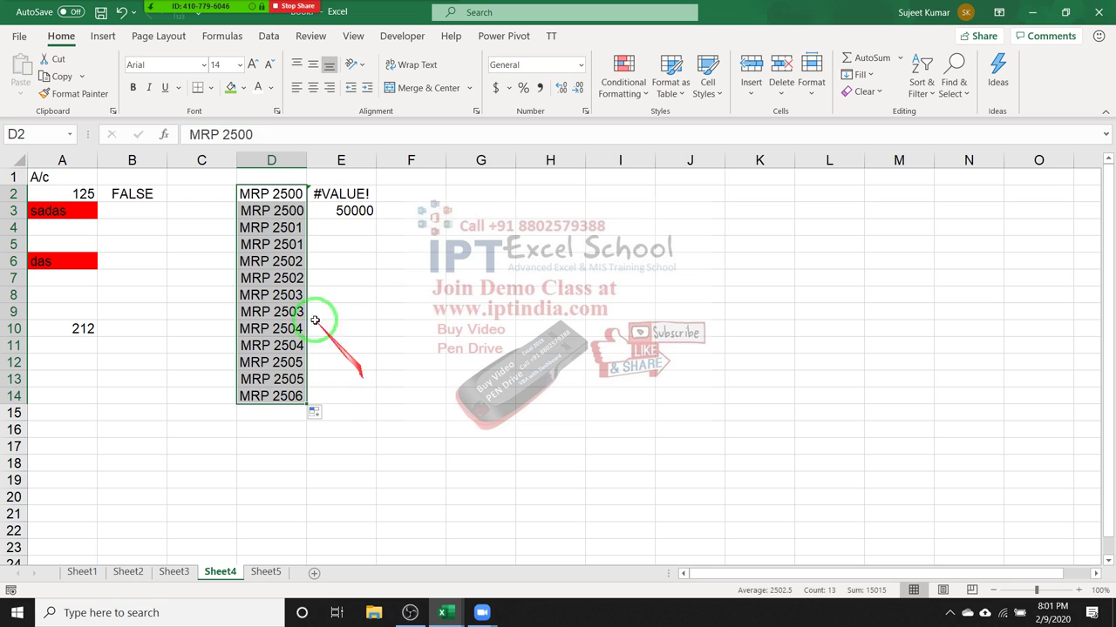
{"action": "left_click", "coordinate": [287, 212]}
{"action": "left_click", "coordinate": [286, 229]}
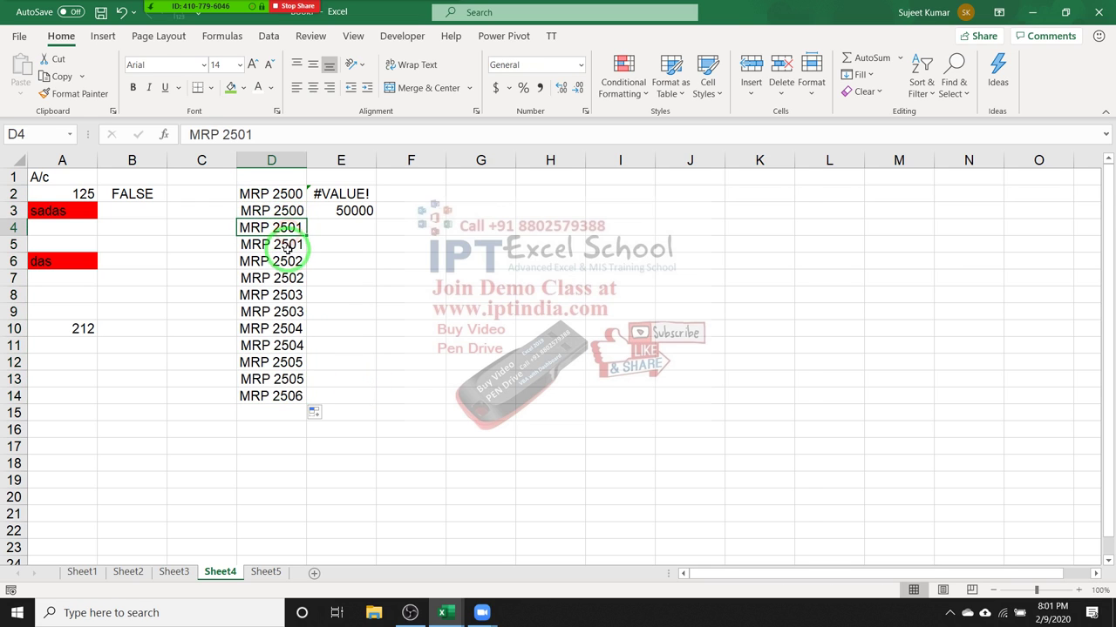
{"action": "left_click", "coordinate": [287, 248]}
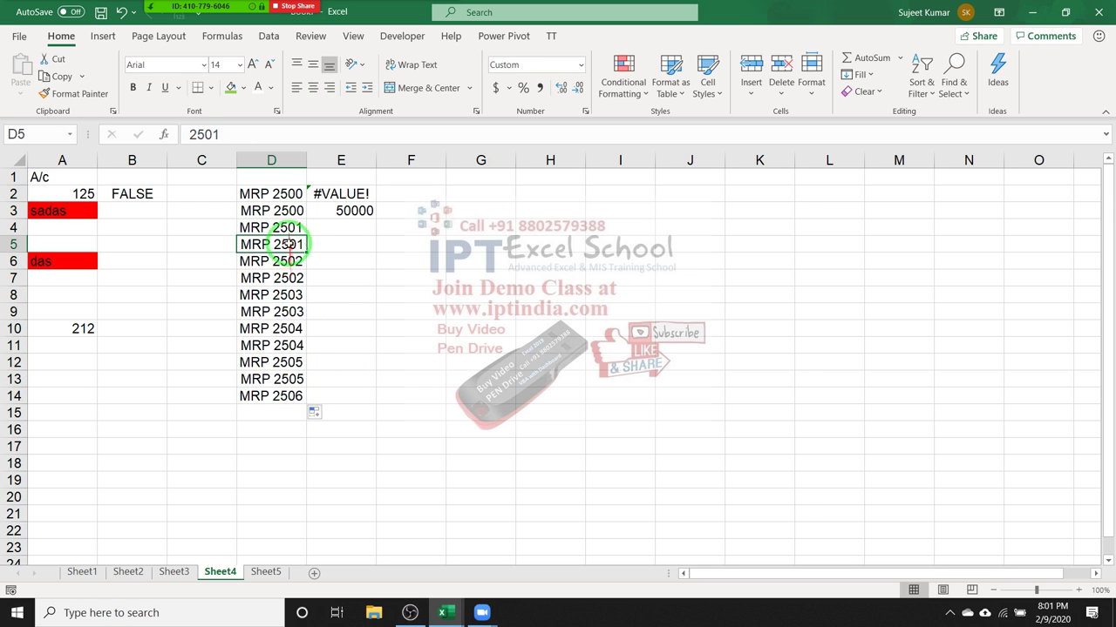
{"action": "left_click", "coordinate": [289, 262]}
{"action": "left_click", "coordinate": [288, 279]}
{"action": "left_click", "coordinate": [287, 295]}
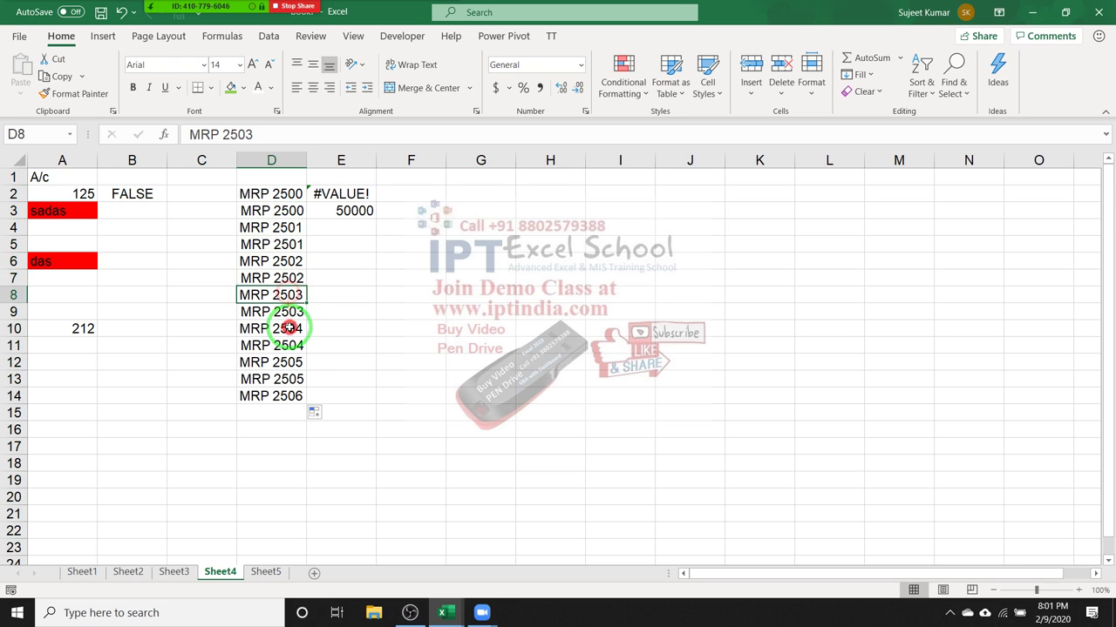
{"action": "left_click", "coordinate": [289, 328]}
{"action": "left_click", "coordinate": [291, 396]}
Select D2 and bring up the Conditional Formatting options.
{"action": "left_click_drag", "start_coordinate": [250, 454], "coordinate": [312, 262]}
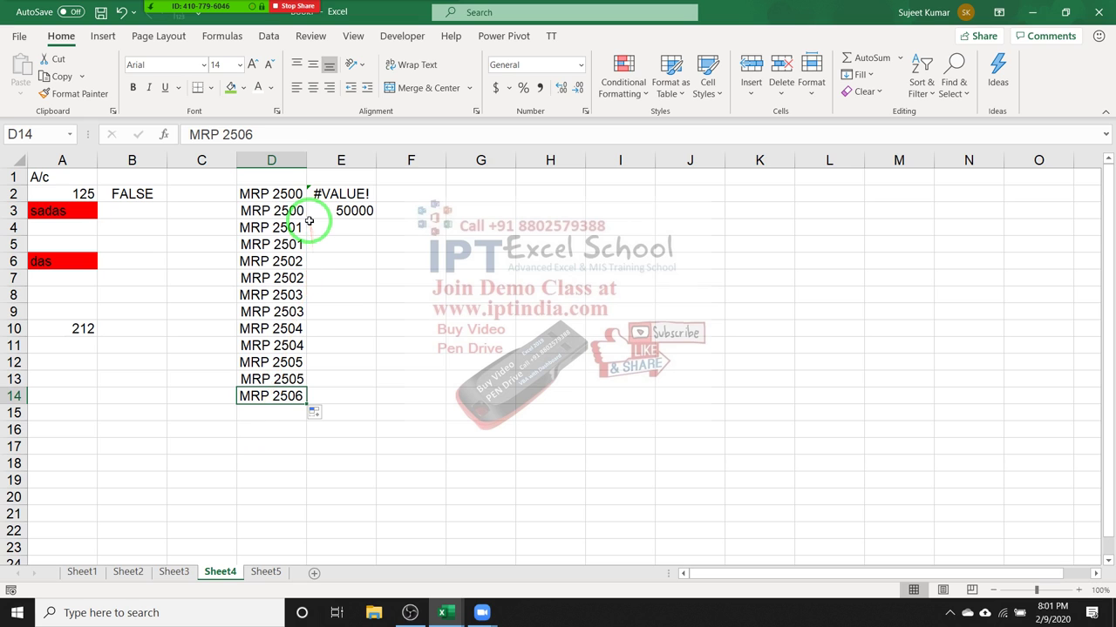
{"action": "left_click_drag", "start_coordinate": [289, 193], "coordinate": [271, 394]}
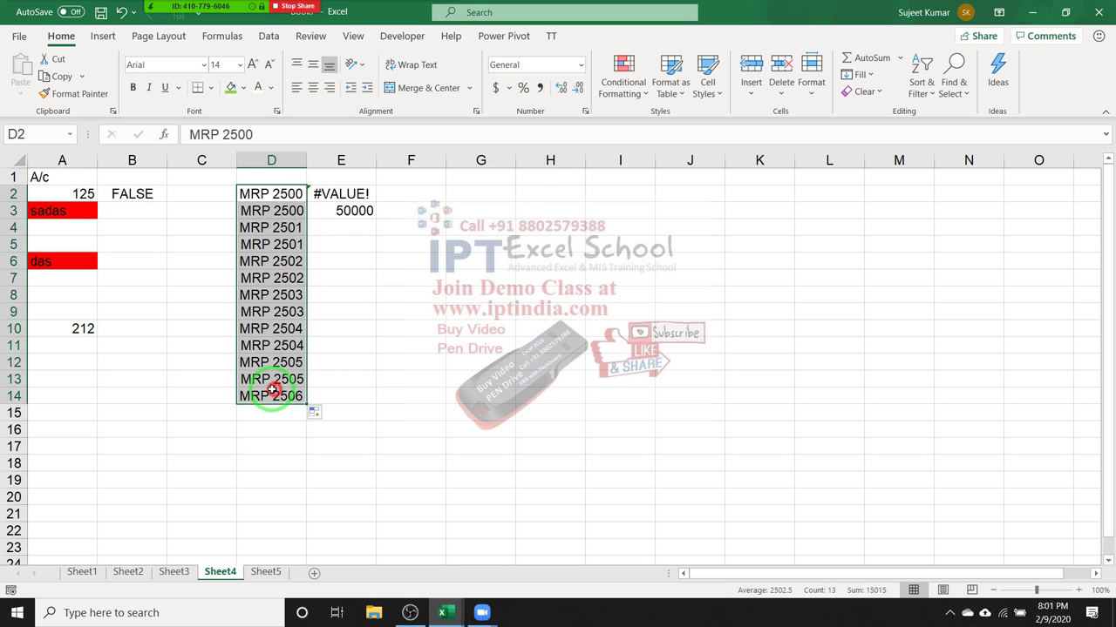
{"action": "left_click", "coordinate": [622, 83]}
{"action": "left_click", "coordinate": [150, 213]}
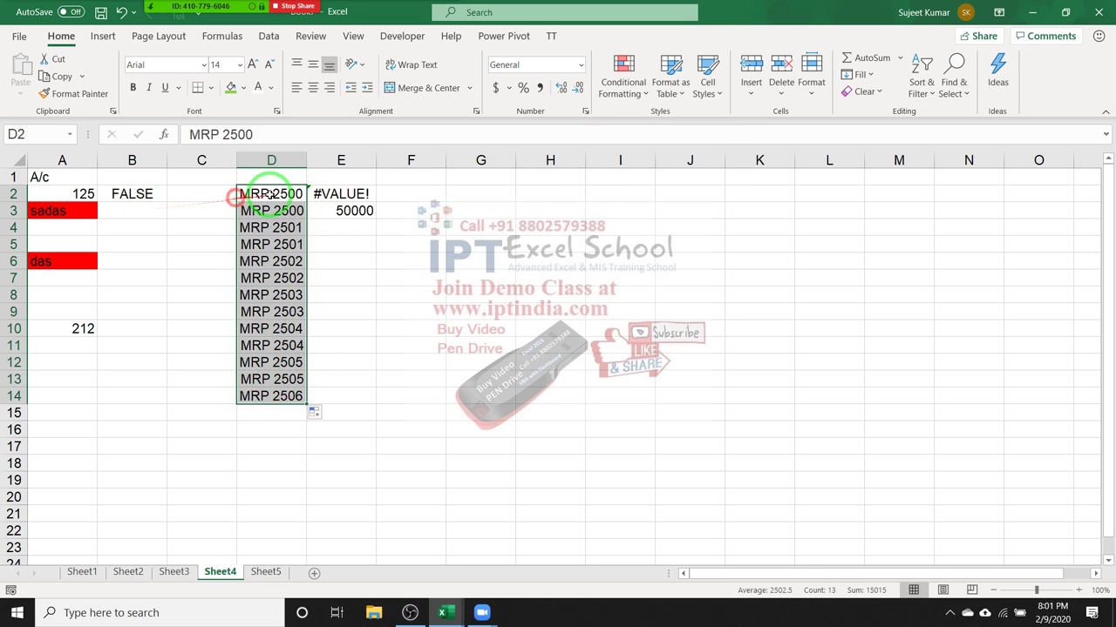
{"action": "left_click", "coordinate": [253, 194]}
{"action": "left_click", "coordinate": [610, 83]}
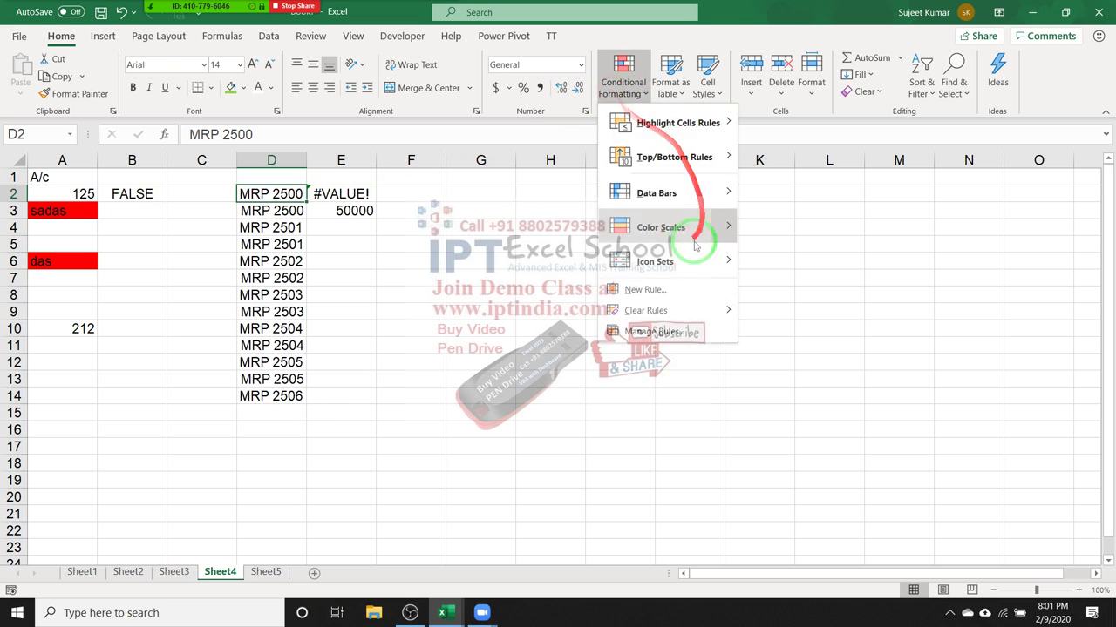
Create a formula-based rule on D2 referencing D2 with a red fill.
{"action": "left_click", "coordinate": [645, 290]}
{"action": "left_click", "coordinate": [340, 263]}
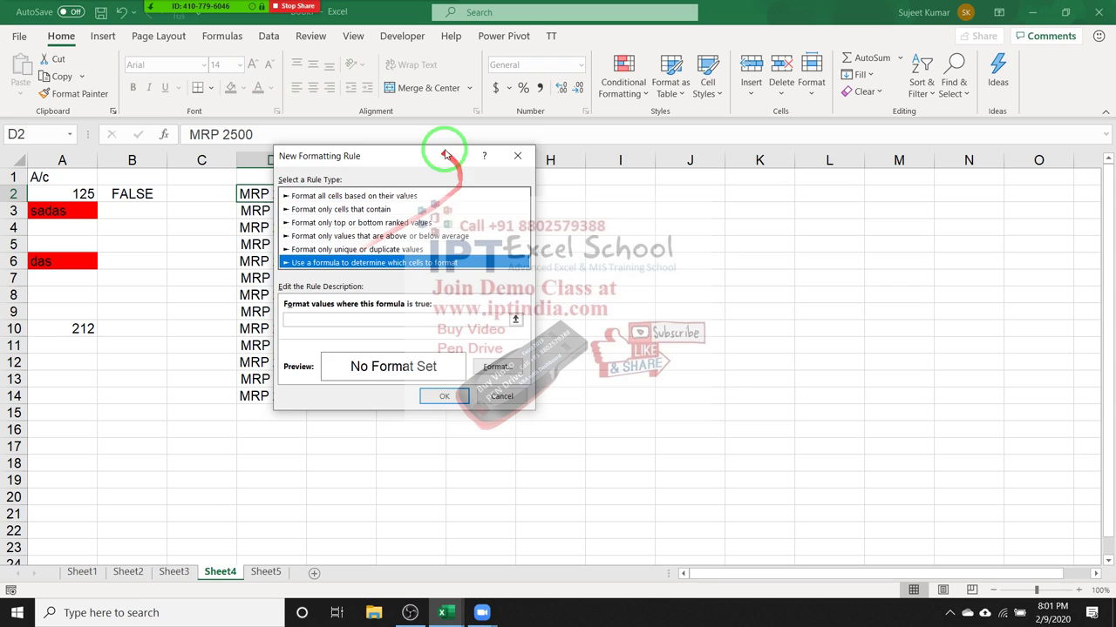
{"action": "left_click_drag", "start_coordinate": [449, 156], "coordinate": [787, 165]}
{"action": "left_click", "coordinate": [674, 327]}
{"action": "type", "text": "=istext("}
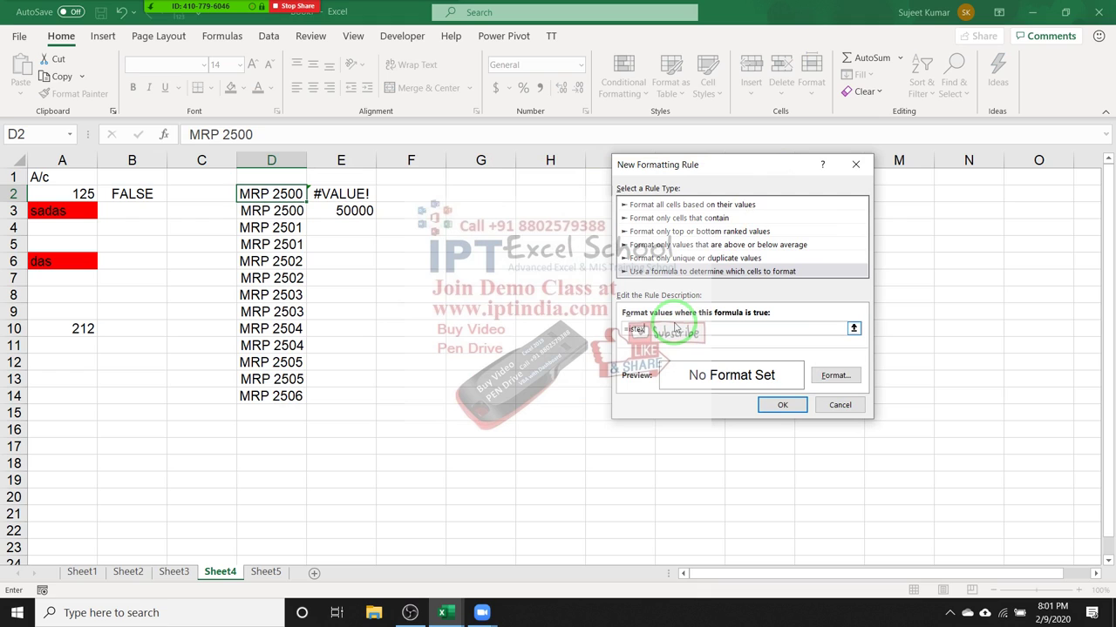
{"action": "left_click", "coordinate": [288, 194]}
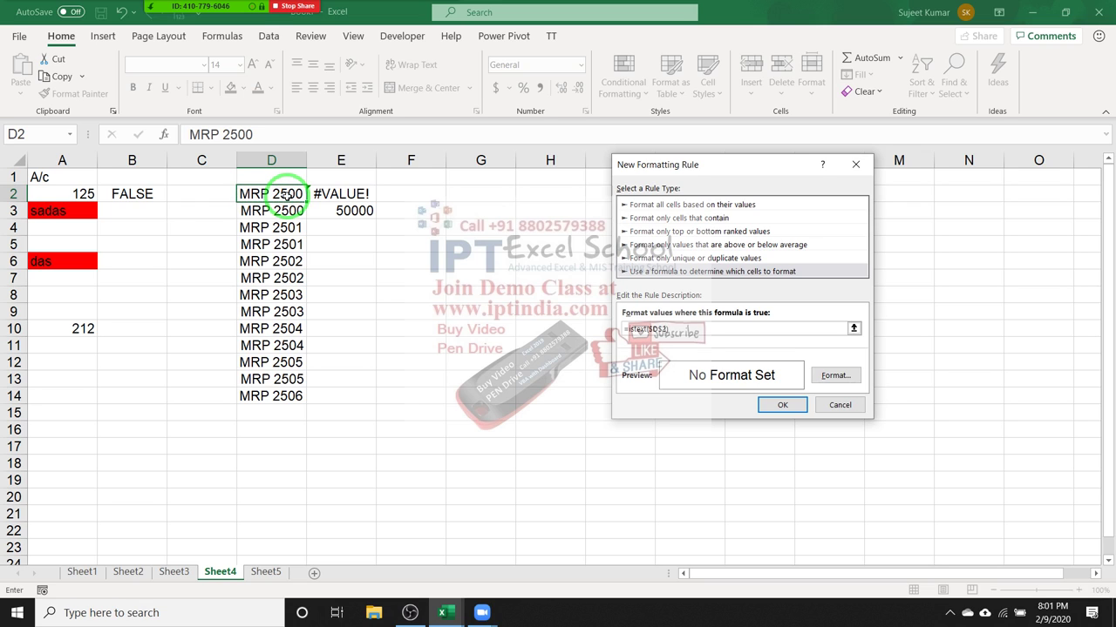
{"action": "left_click", "coordinate": [650, 328]}
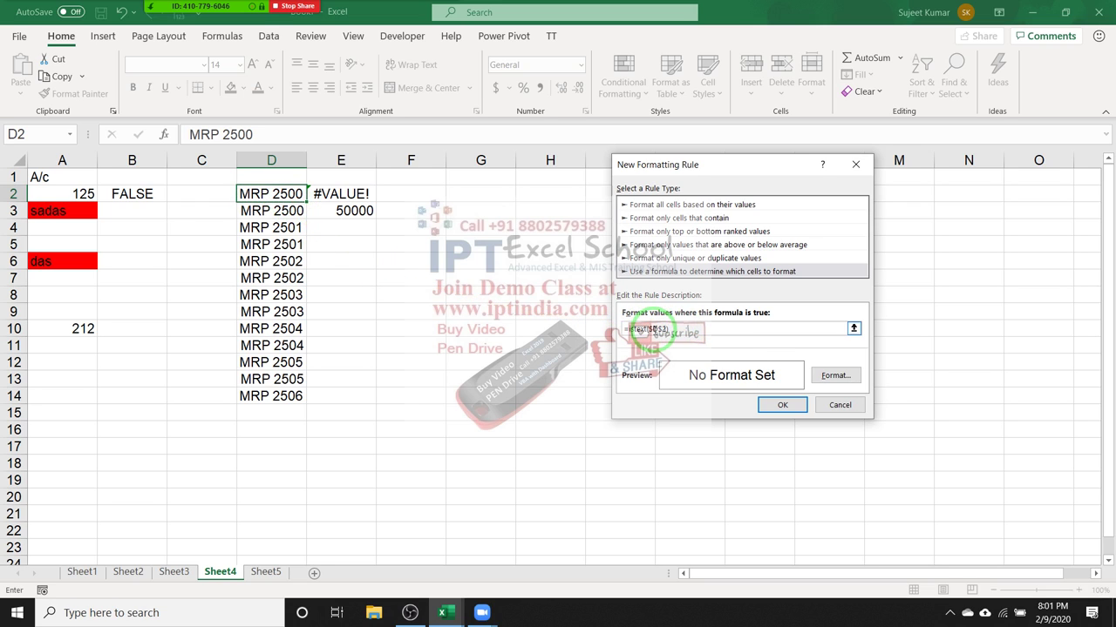
{"action": "left_click", "coordinate": [733, 359]}
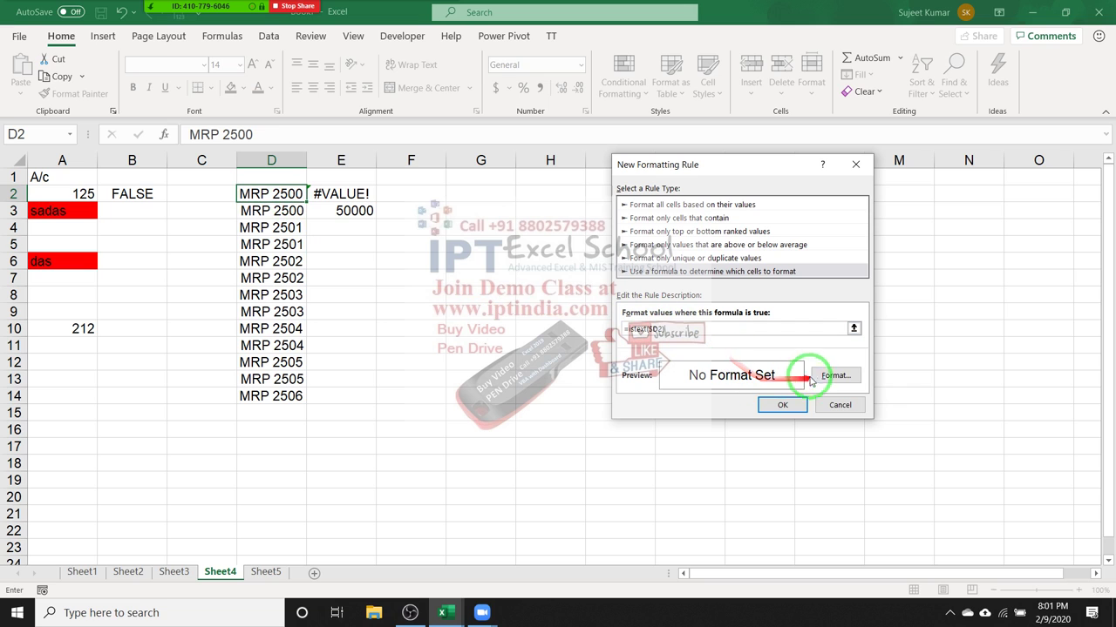
{"action": "left_click", "coordinate": [835, 375]}
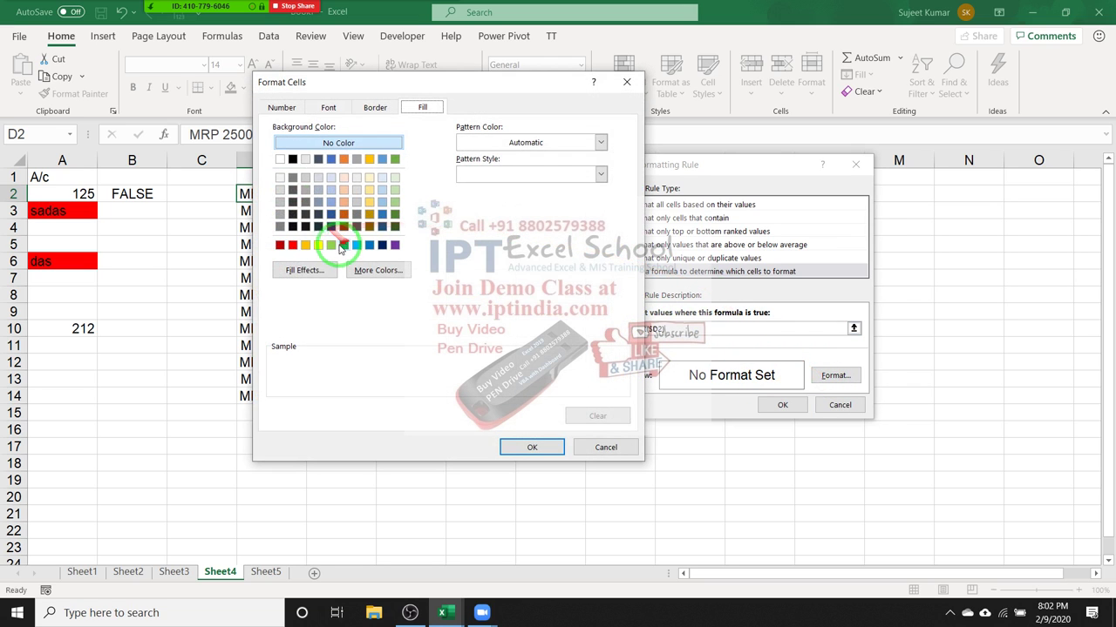
{"action": "left_click", "coordinate": [294, 247]}
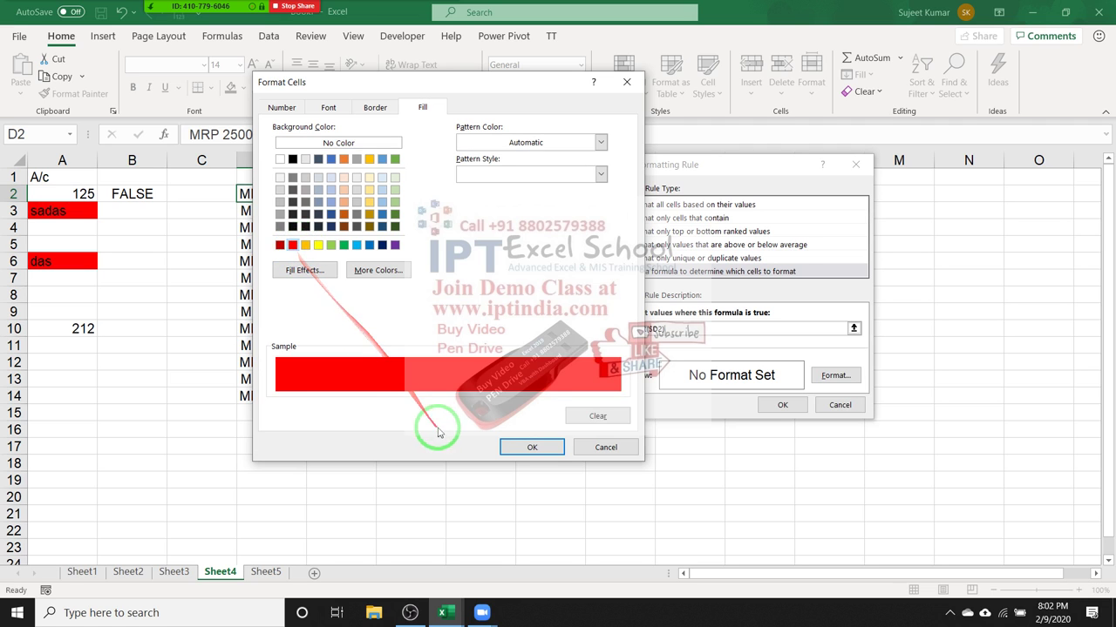
{"action": "left_click", "coordinate": [532, 447]}
{"action": "left_click", "coordinate": [783, 407]}
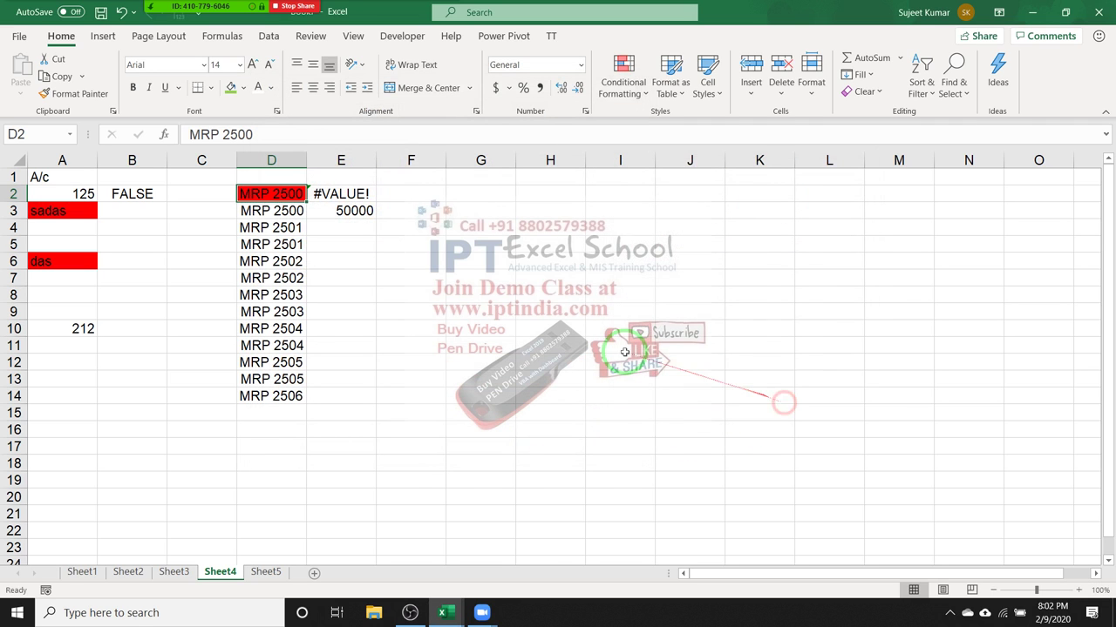
Format-paint D2's red rule down to D14, then go to Sheet5.
{"action": "left_click", "coordinate": [77, 94]}
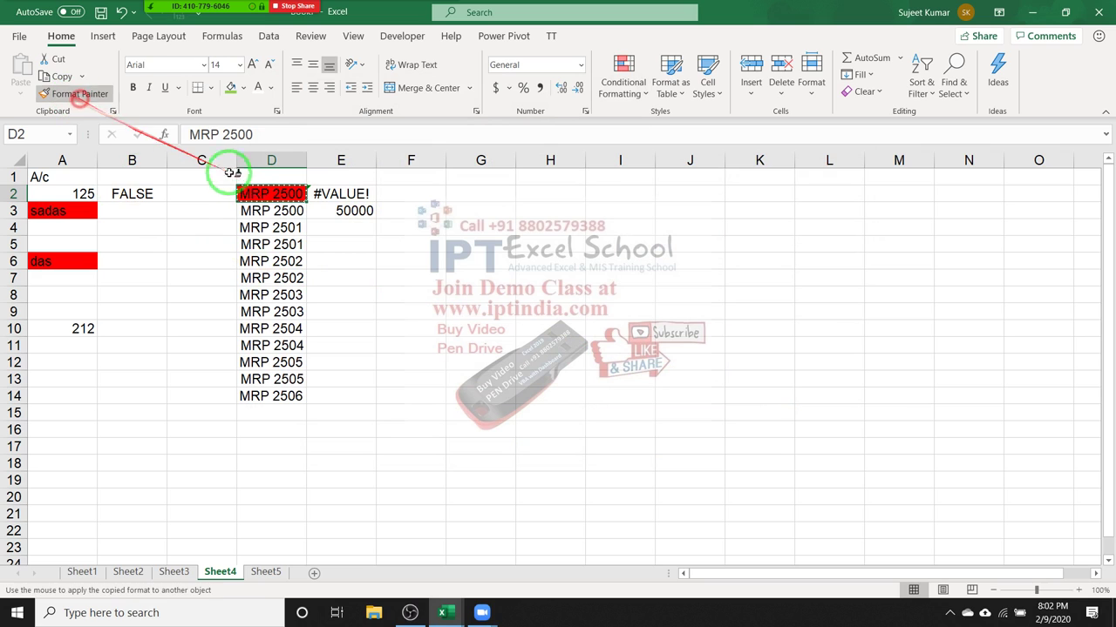
{"action": "left_click_drag", "start_coordinate": [266, 193], "coordinate": [259, 395]}
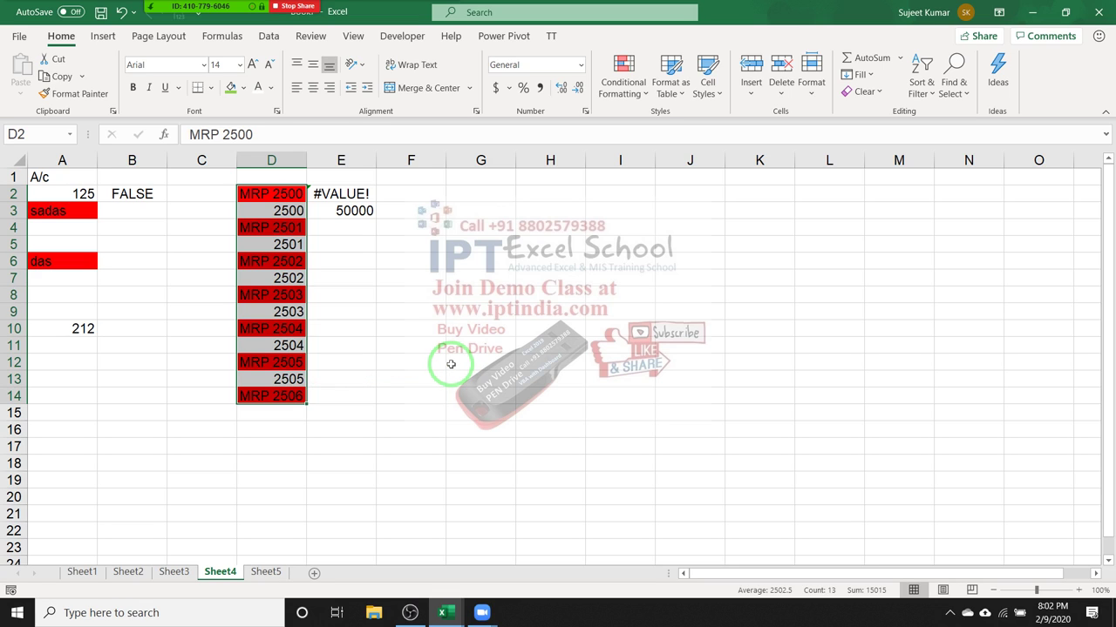
{"action": "left_click", "coordinate": [361, 315]}
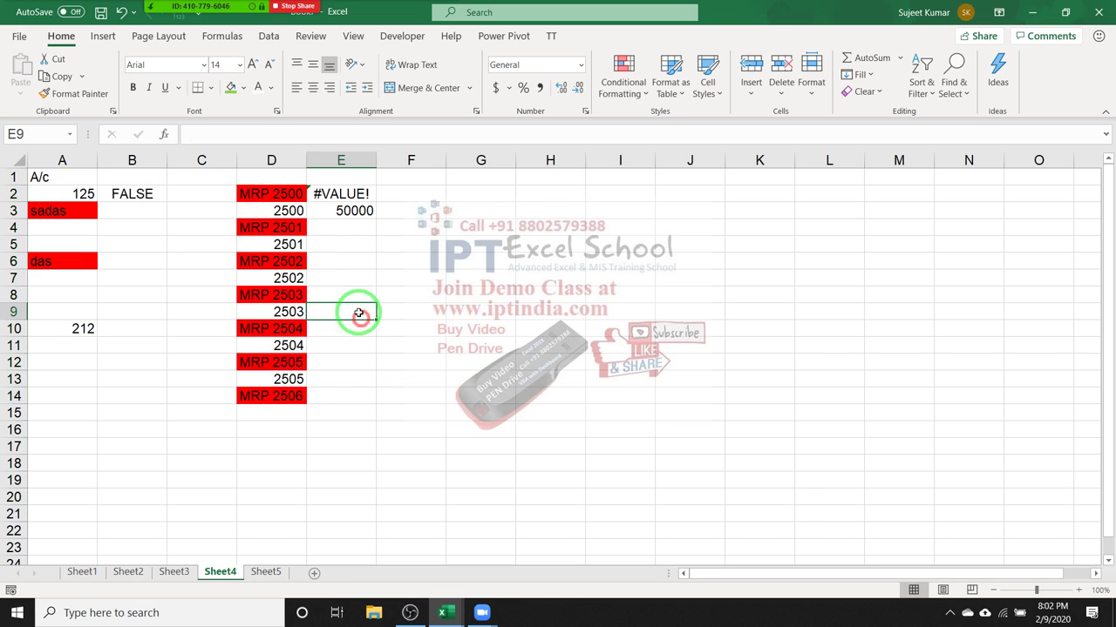
{"action": "left_click", "coordinate": [281, 164]}
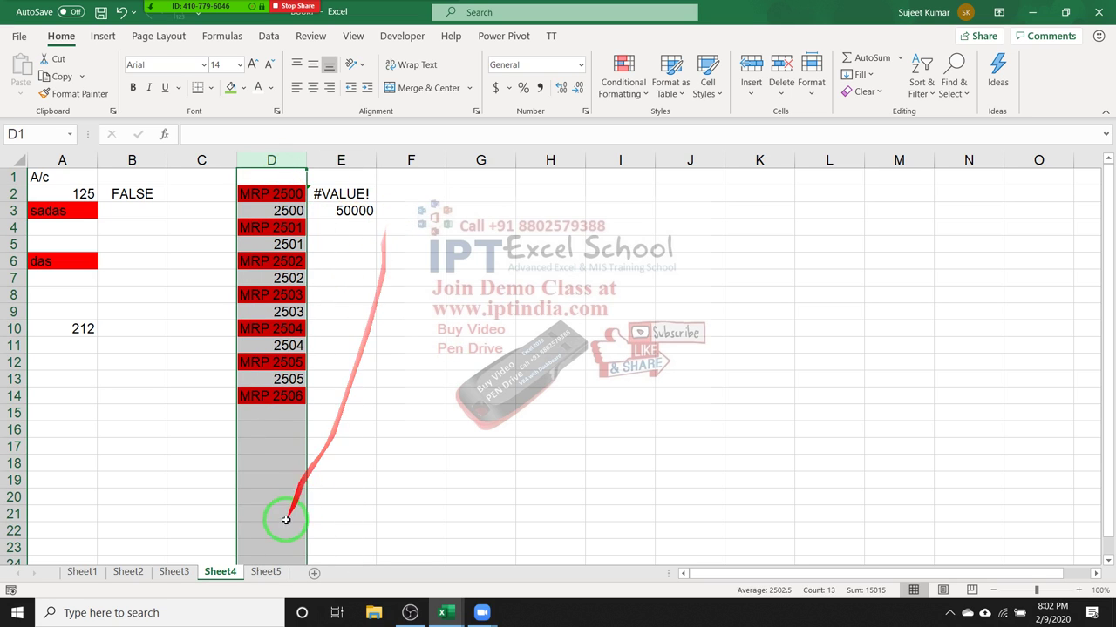
{"action": "left_click", "coordinate": [273, 562]}
{"action": "left_click", "coordinate": [273, 573]}
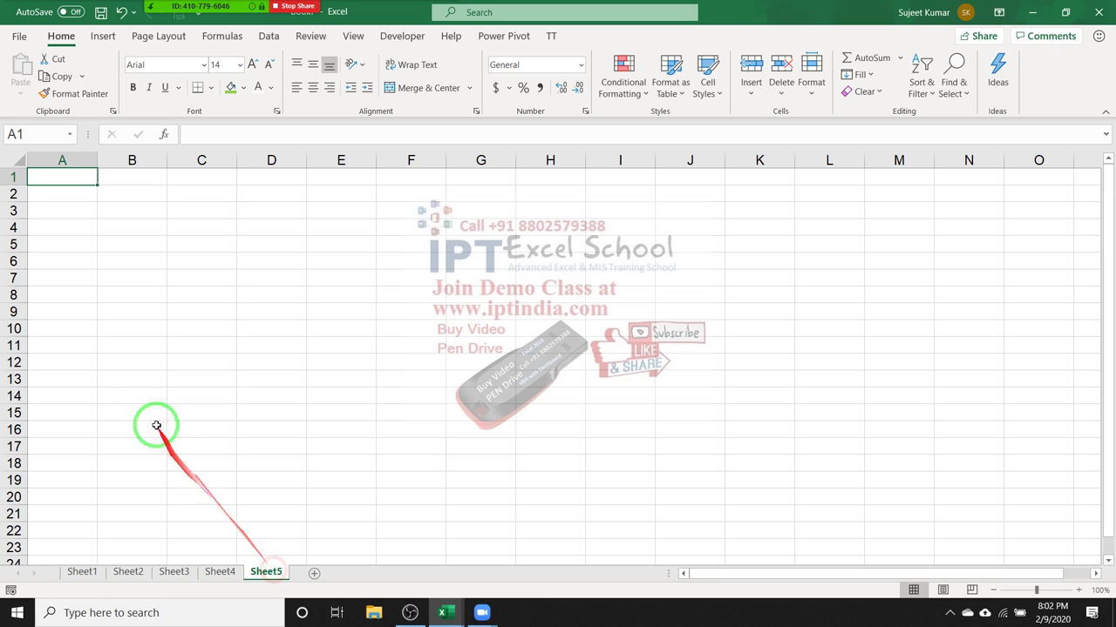
Enter a RANDBETWEEN(10,90) formula in cell A6.
{"action": "left_click", "coordinate": [70, 259]}
{"action": "type", "text": "=ra"}
{"action": "key", "text": "Down"}
{"action": "key", "text": "Down"}
{"action": "key", "text": "Down"}
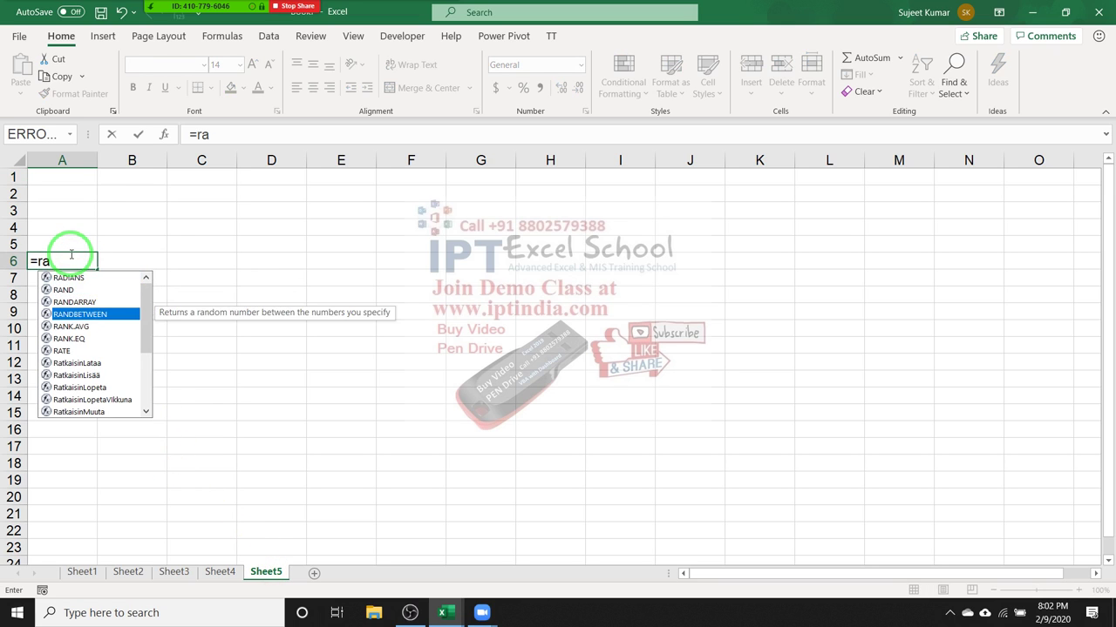
{"action": "key", "text": "Tab"}
{"action": "type", "text": "1"}
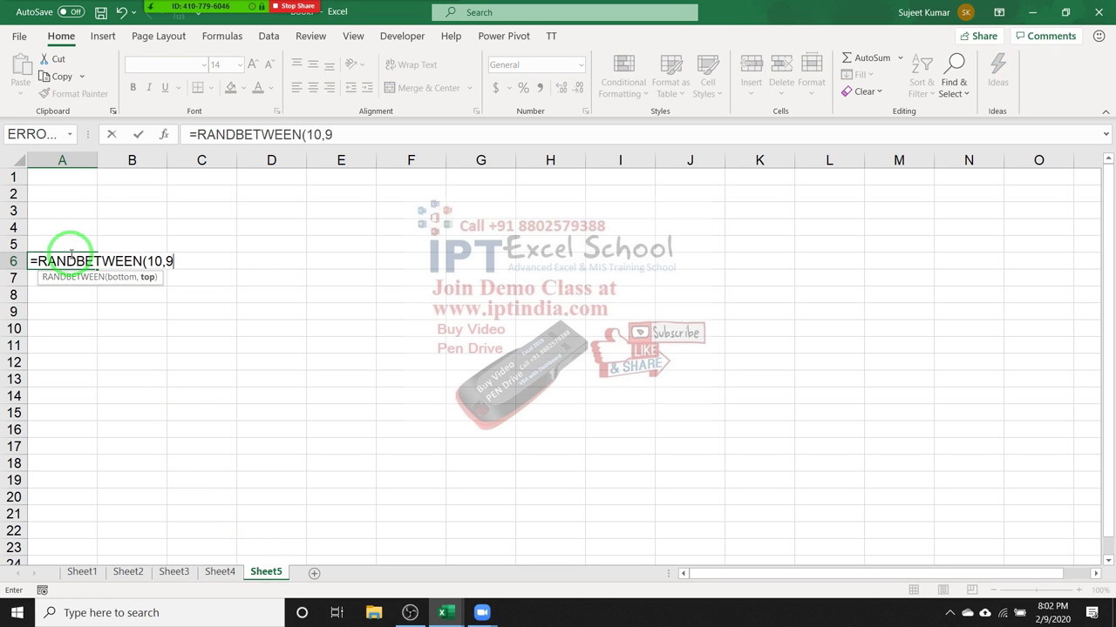
{"action": "type", "text": "0"}
{"action": "key", "text": "Return"}
Fill the random formula across A6:M17, then paste the results back as fixed values.
{"action": "left_click", "coordinate": [71, 255]}
{"action": "key", "text": "shift+Right"}
{"action": "key", "text": "shift+Right"}
{"action": "key", "text": "shift+Right"}
{"action": "key", "text": "shift+Right"}
{"action": "key", "text": "shift+Right"}
{"action": "key", "text": "shift+Right"}
{"action": "key", "text": "shift+Right"}
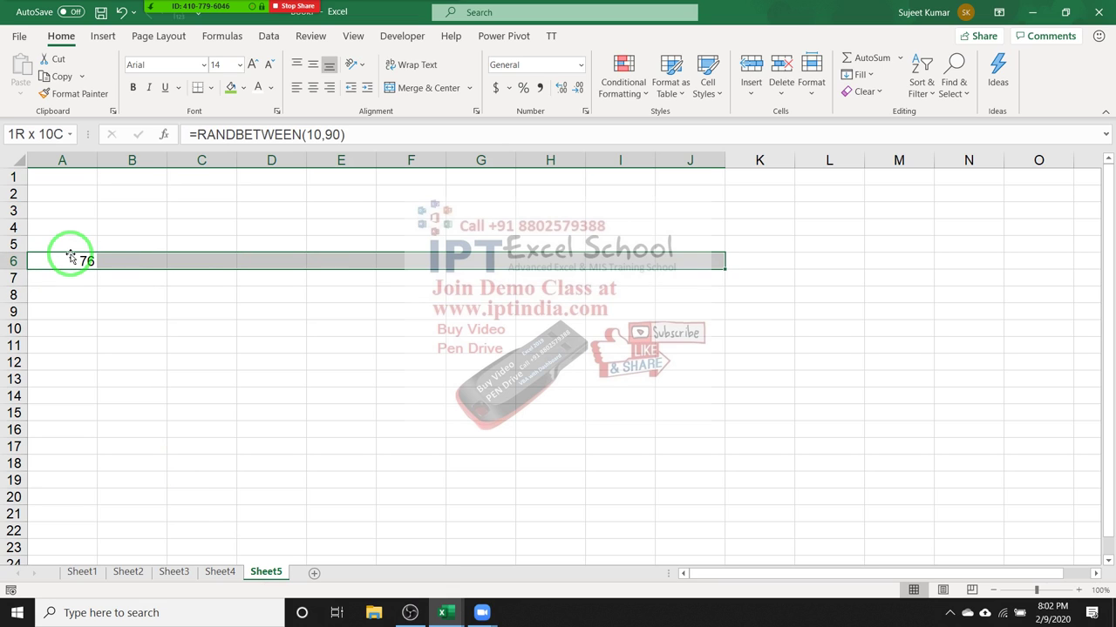
{"action": "key", "text": "shift+Right"}
{"action": "key", "text": "shift+Right"}
{"action": "key", "text": "shift+Right"}
{"action": "key", "text": "shift+Down"}
{"action": "key", "text": "shift+Down"}
{"action": "key", "text": "shift+Down"}
{"action": "key", "text": "shift+Down"}
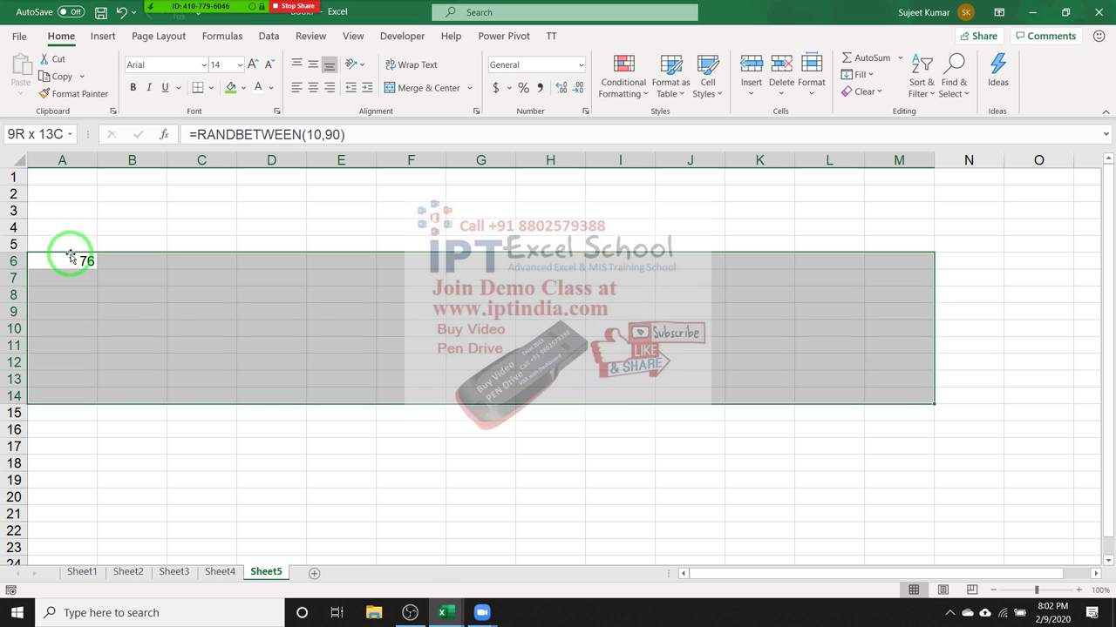
{"action": "key", "text": "shift+Down"}
{"action": "key", "text": "shift+Down"}
{"action": "key", "text": "shift+Down"}
{"action": "key", "text": "F2"}
{"action": "key", "text": "ctrl+Return"}
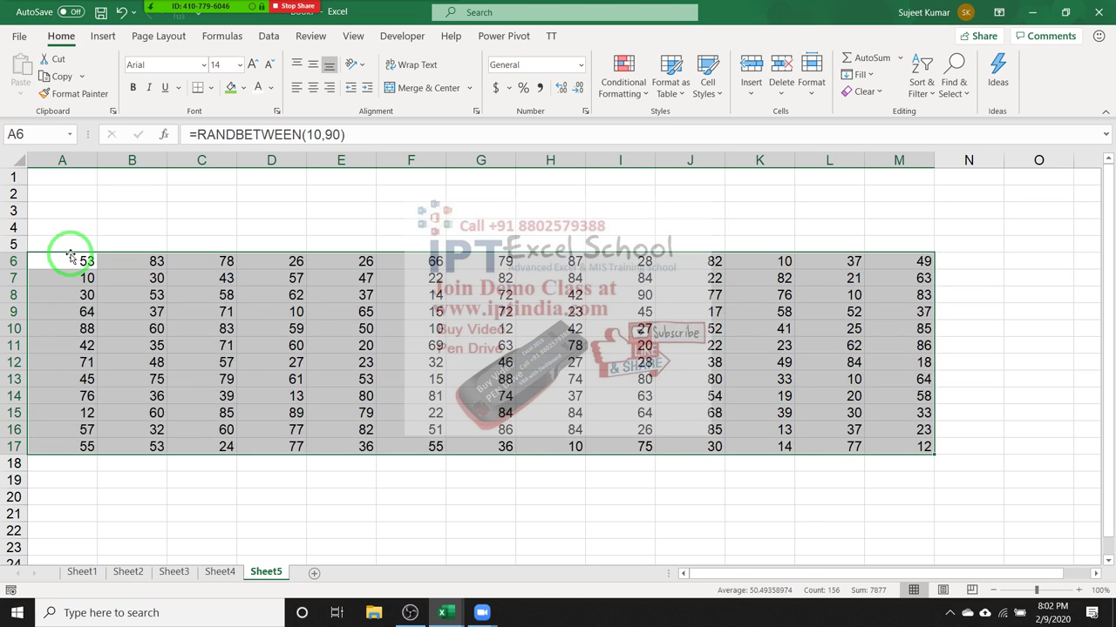
{"action": "key", "text": "ctrl+c"}
{"action": "left_click", "coordinate": [20, 92]}
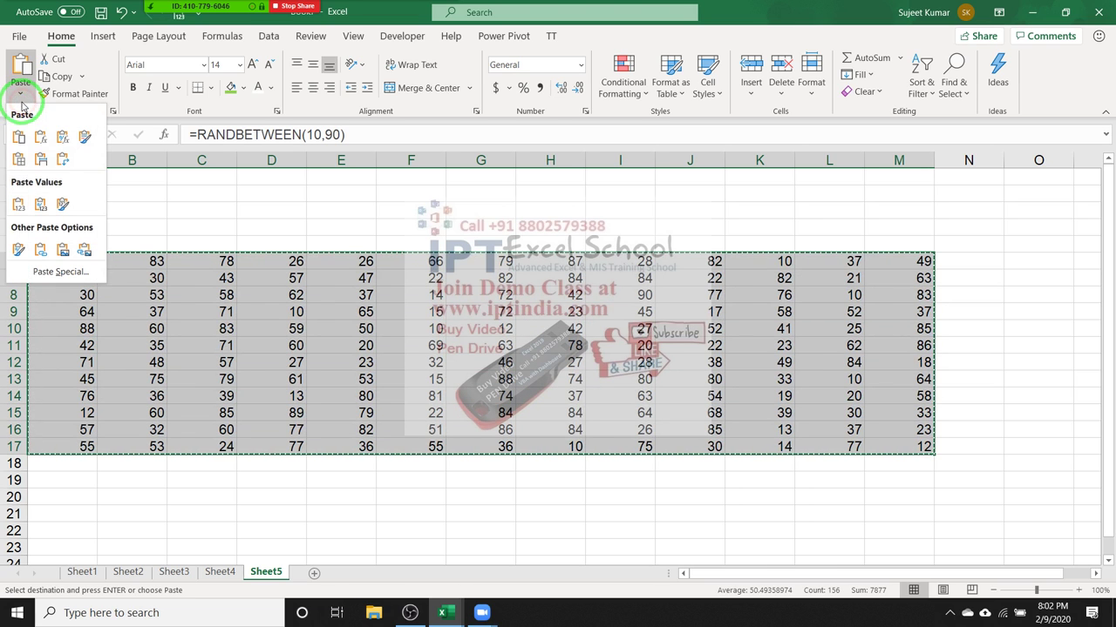
{"action": "left_click", "coordinate": [18, 204]}
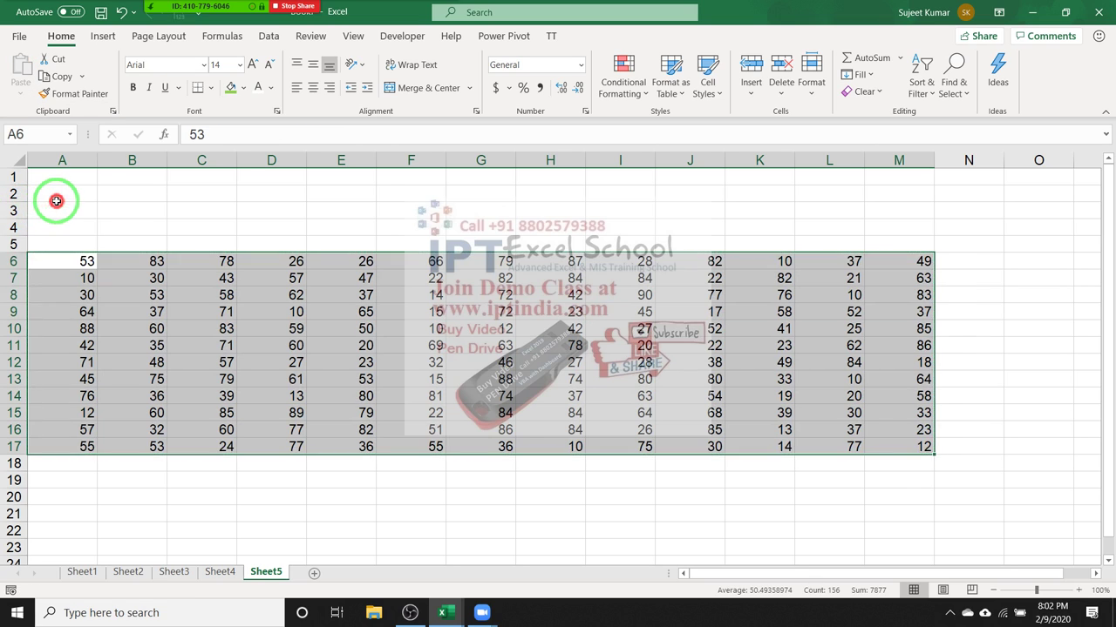
Type Search in A2 with 50 beside it in B2, then select A6:M17.
{"action": "left_click", "coordinate": [55, 199]}
{"action": "type", "text": "Search"}
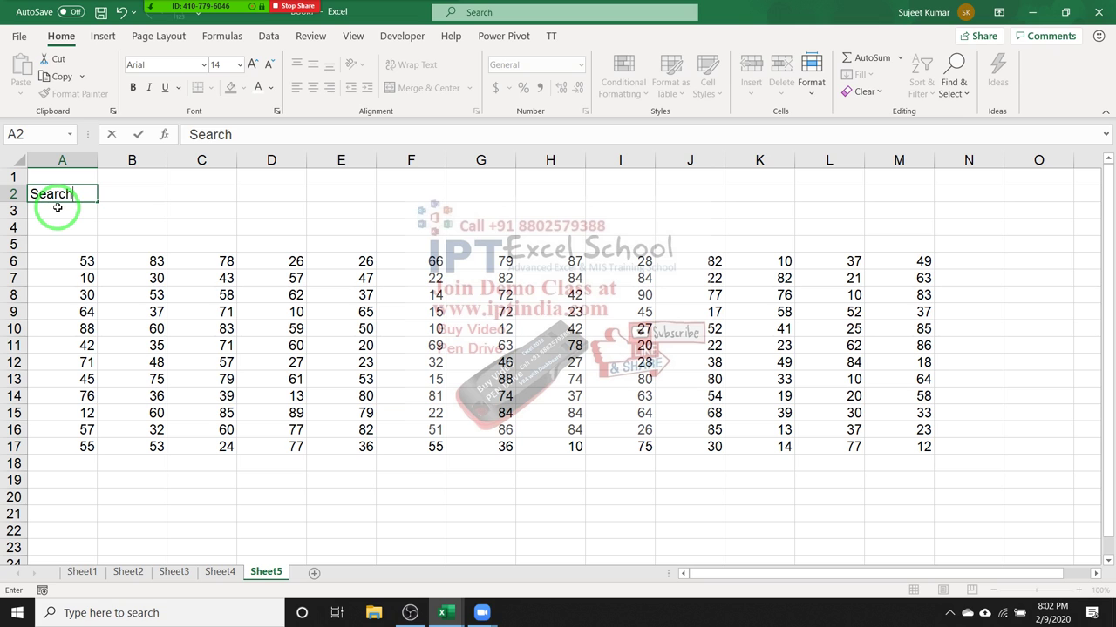
{"action": "key", "text": "Tab"}
{"action": "type", "text": "10"}
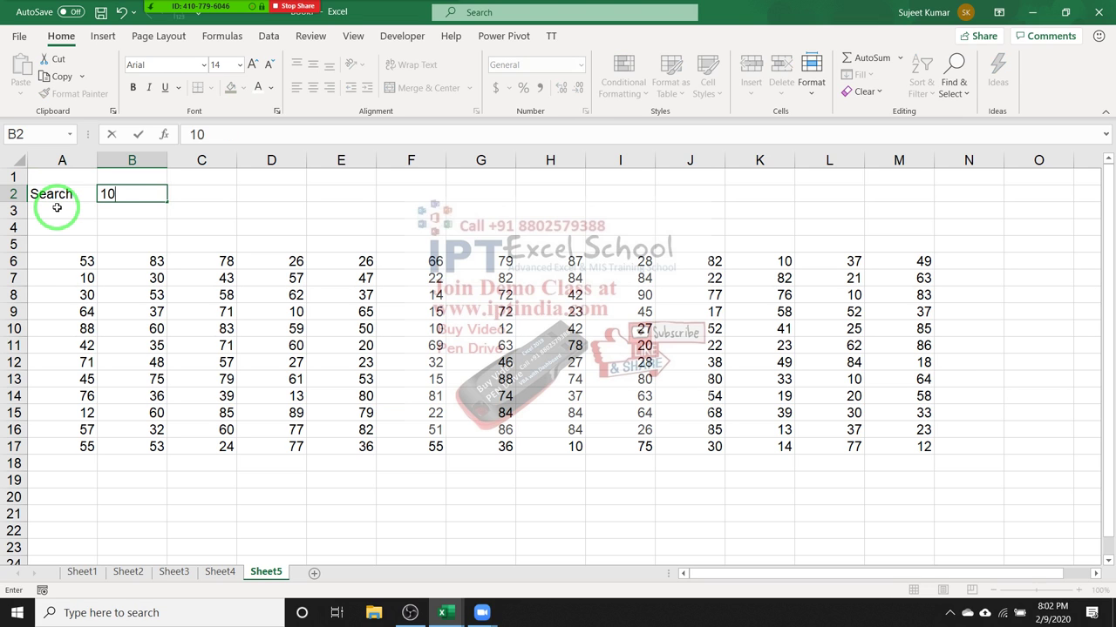
{"action": "key", "text": "Escape"}
{"action": "type", "text": "50"}
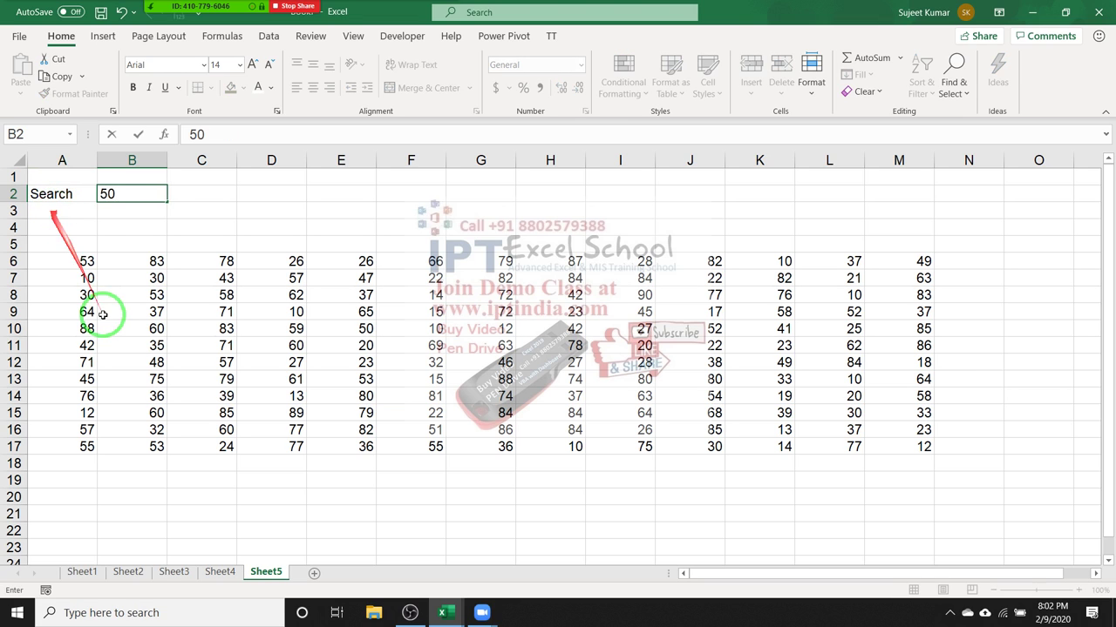
{"action": "left_click", "coordinate": [103, 312]}
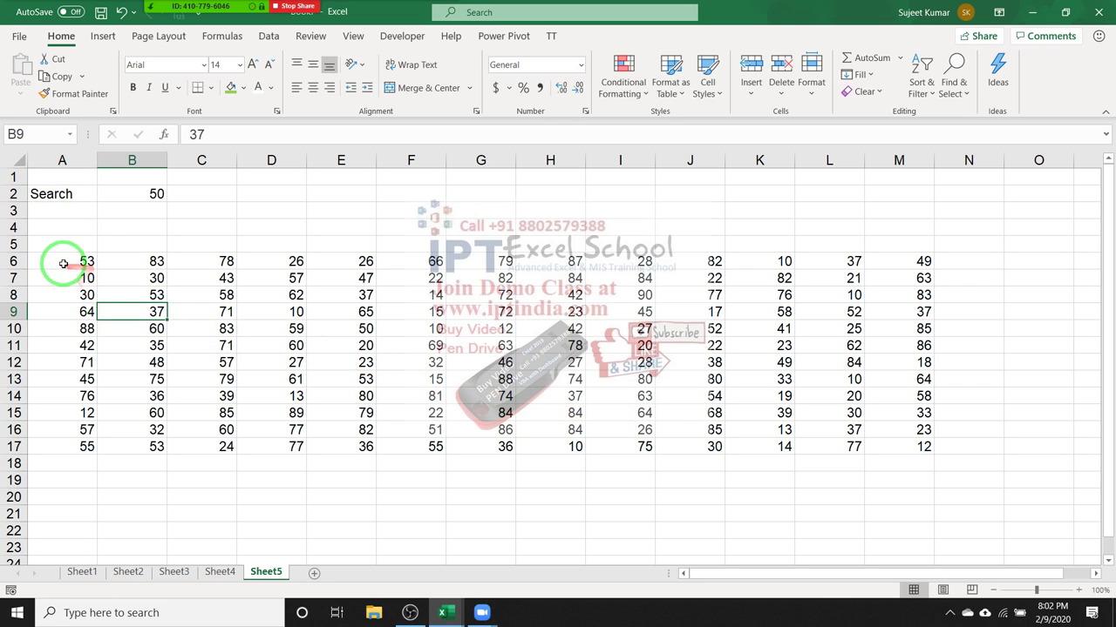
{"action": "mouse_move", "coordinate": [39, 261]}
{"action": "left_mouse_down"}
{"action": "mouse_move", "coordinate": [574, 364]}
{"action": "mouse_move", "coordinate": [888, 449]}
{"action": "left_mouse_up"}
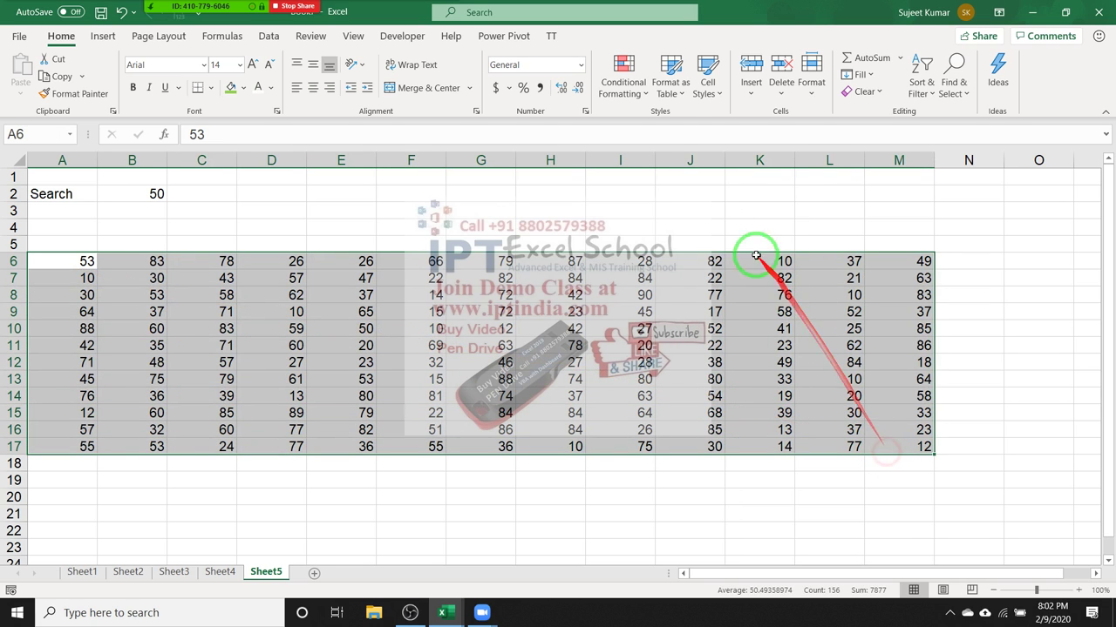
Add a light red Equal To highlight rule to the number grid that references the Search value $B$2.
{"action": "left_click", "coordinate": [622, 79]}
{"action": "mouse_move", "coordinate": [662, 123]}
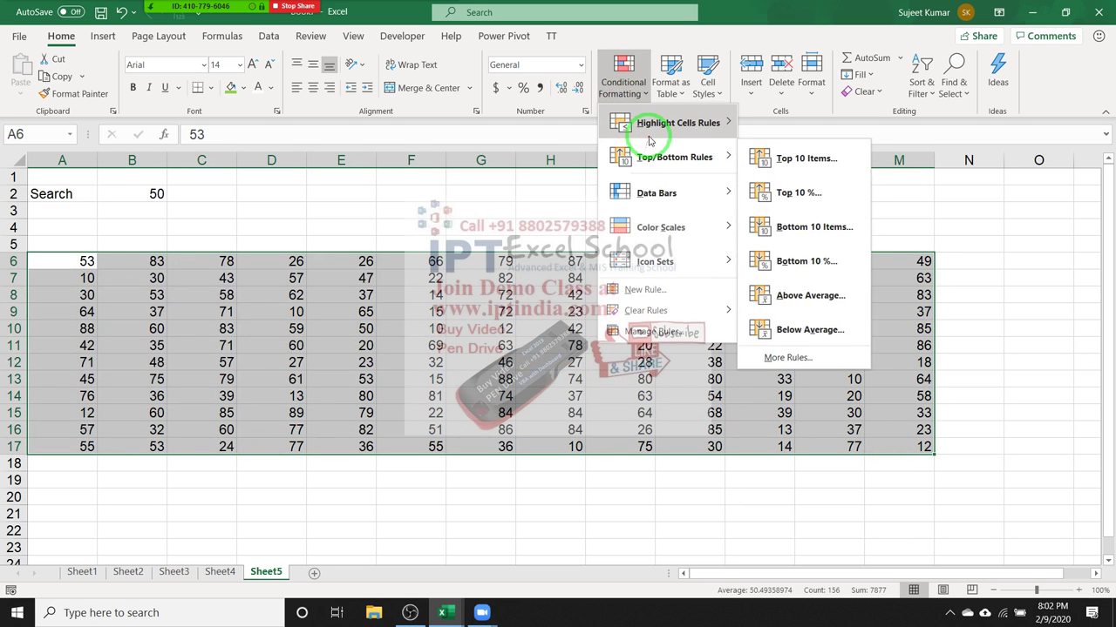
{"action": "left_click", "coordinate": [796, 227]}
{"action": "type", "text": "50"}
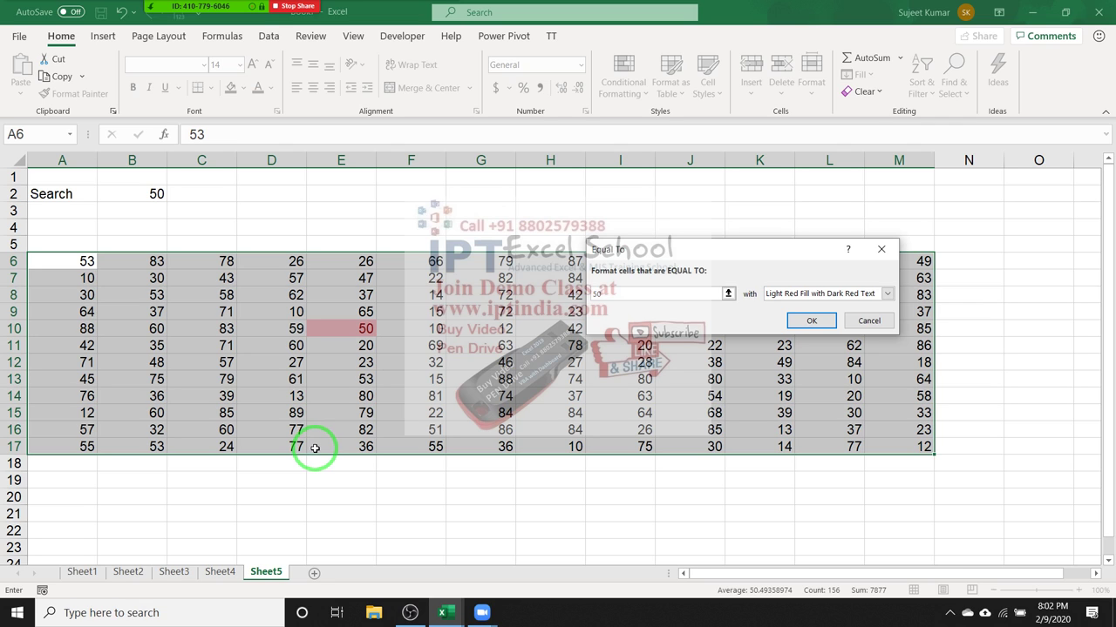
{"action": "type", "text": "5"}
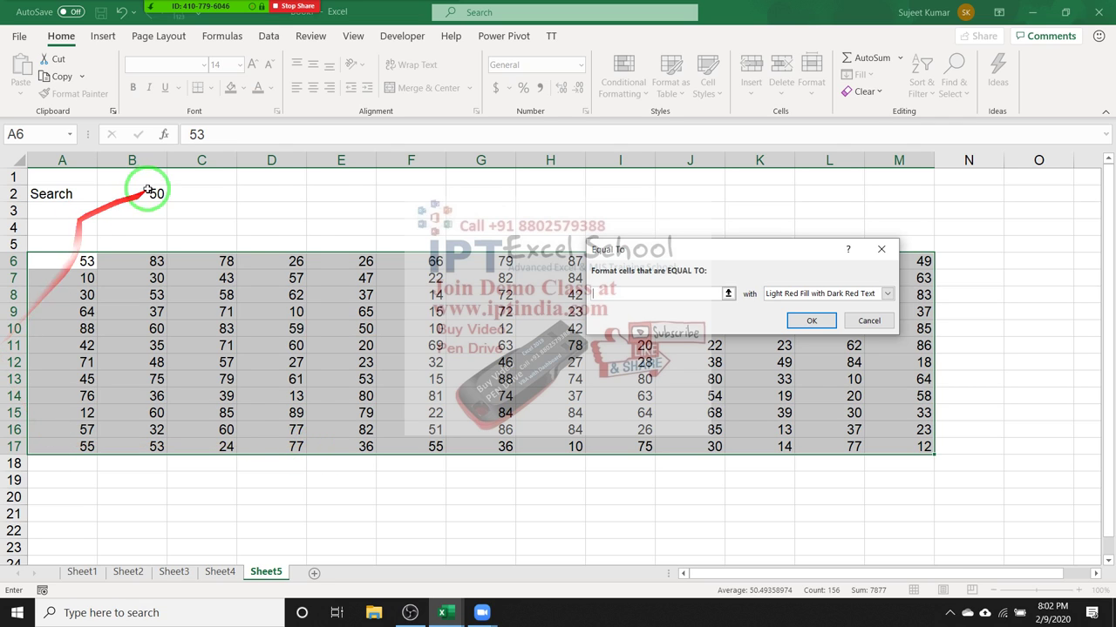
{"action": "left_click", "coordinate": [152, 195]}
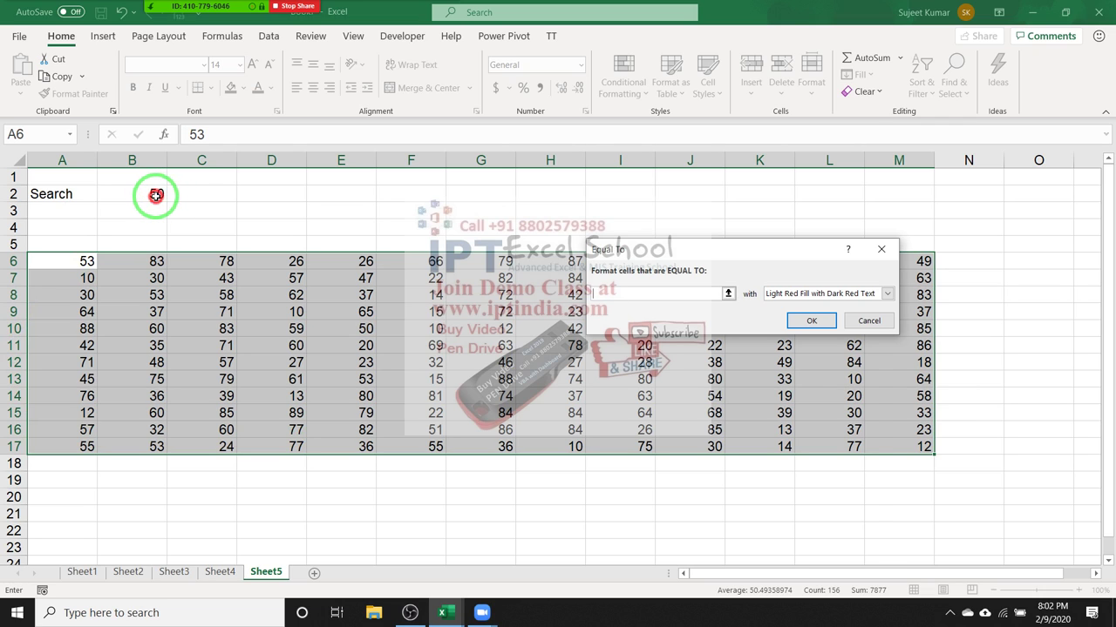
{"action": "left_click", "coordinate": [155, 195]}
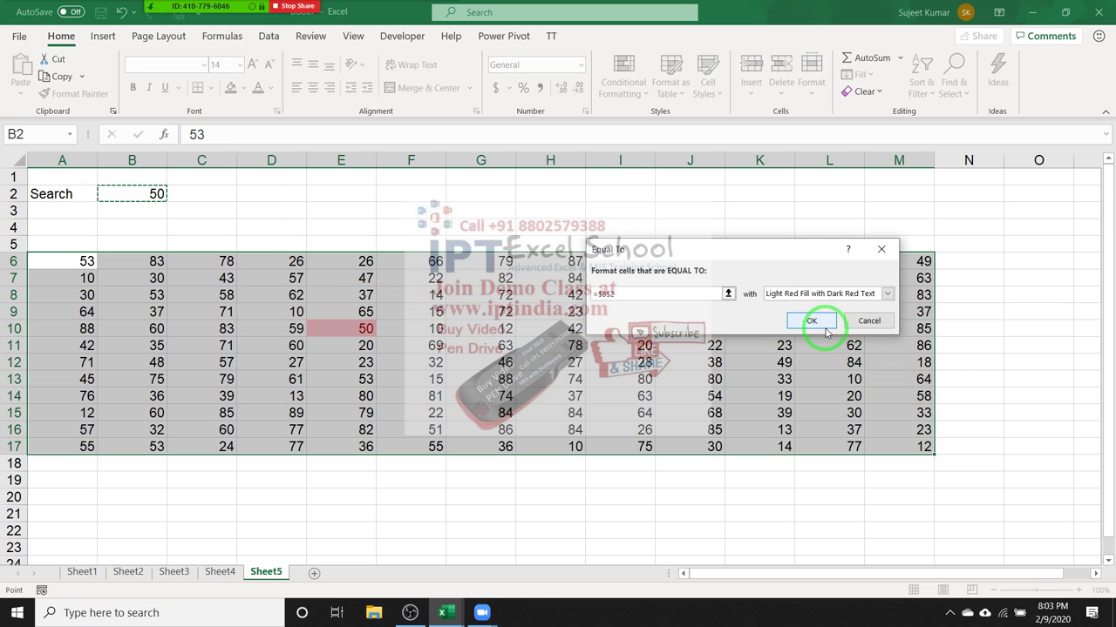
{"action": "left_click", "coordinate": [825, 331]}
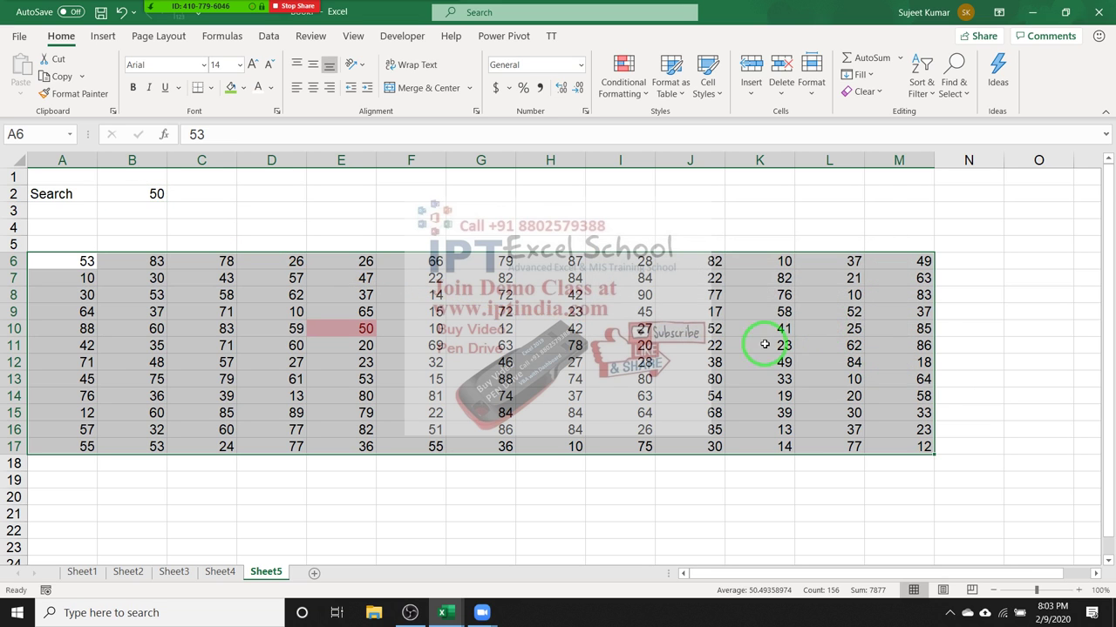
{"action": "left_click", "coordinate": [481, 345]}
Try Search values 10, 15, 20 and finally 30 in B2 to see the matching cells highlighted.
{"action": "left_click", "coordinate": [117, 195]}
{"action": "type", "text": "10"}
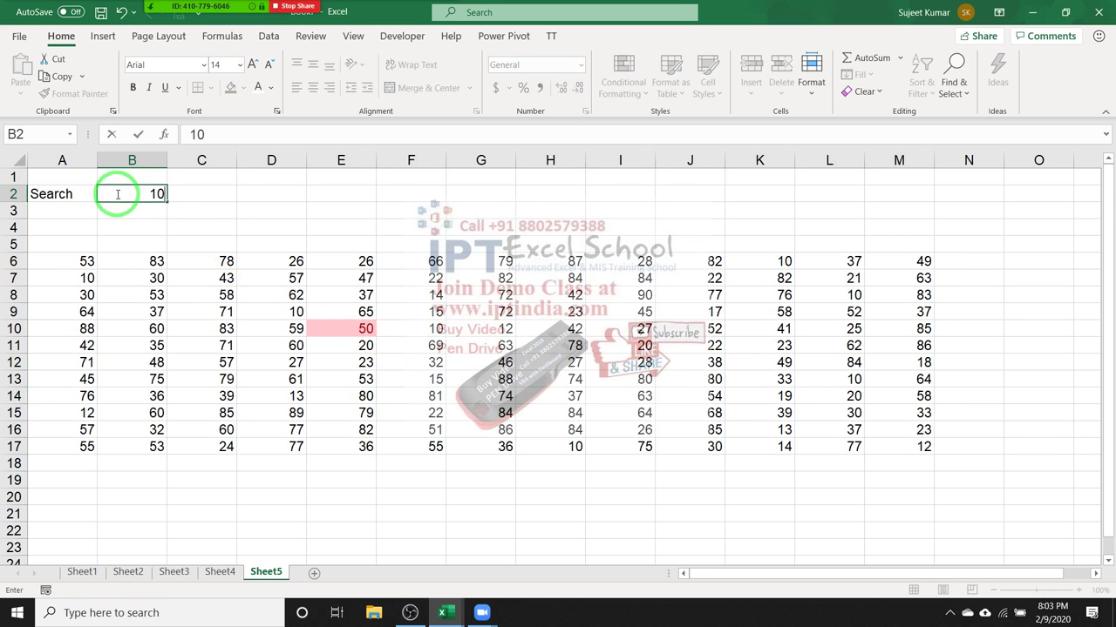
{"action": "key", "text": "Return"}
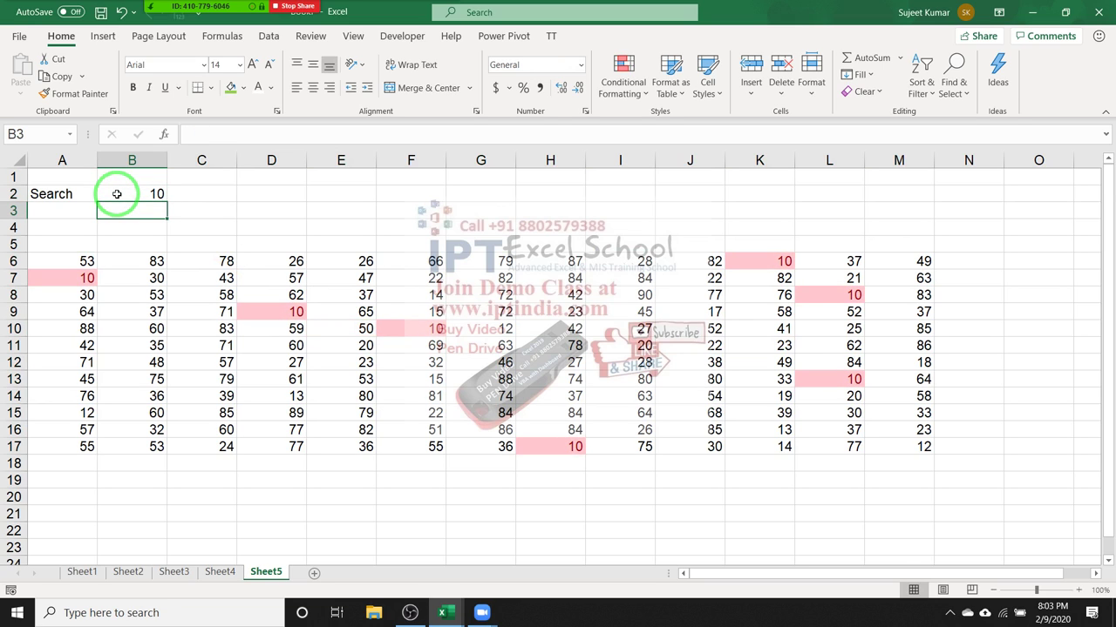
{"action": "left_click", "coordinate": [117, 195]}
{"action": "type", "text": "15"}
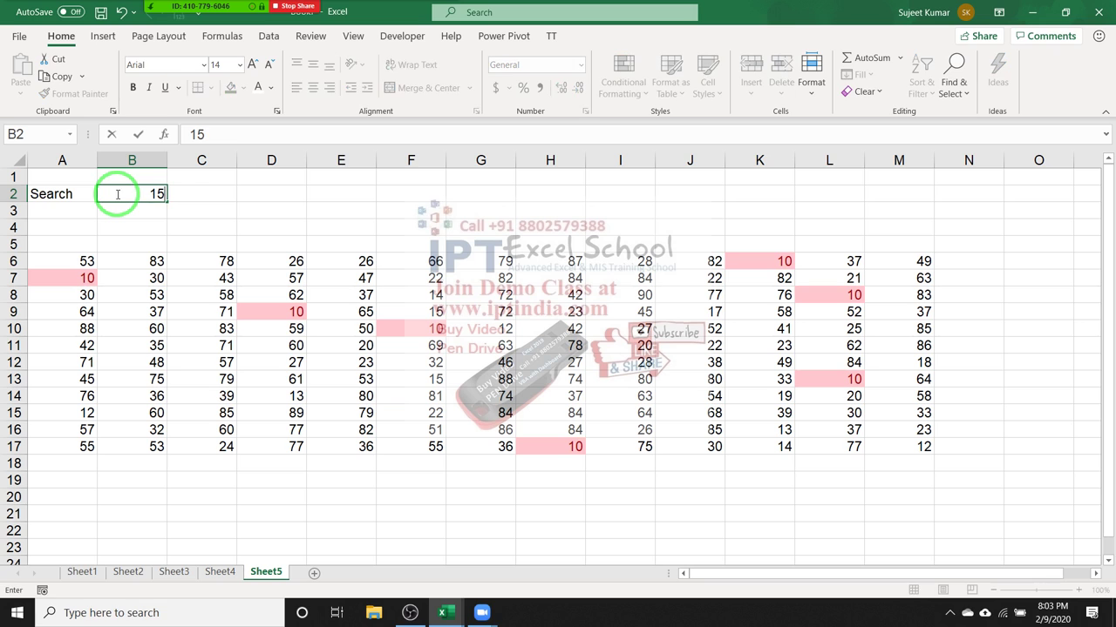
{"action": "key", "text": "Return"}
{"action": "left_click", "coordinate": [116, 194]}
{"action": "type", "text": "20"}
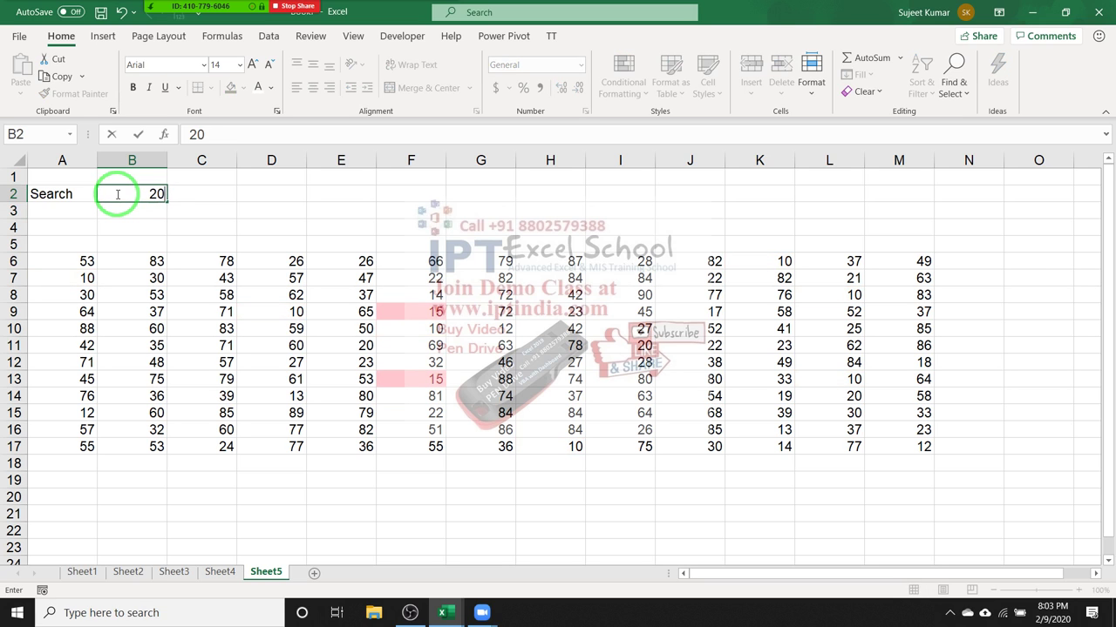
{"action": "key", "text": "Return"}
{"action": "left_click", "coordinate": [116, 195]}
{"action": "type", "text": "30"}
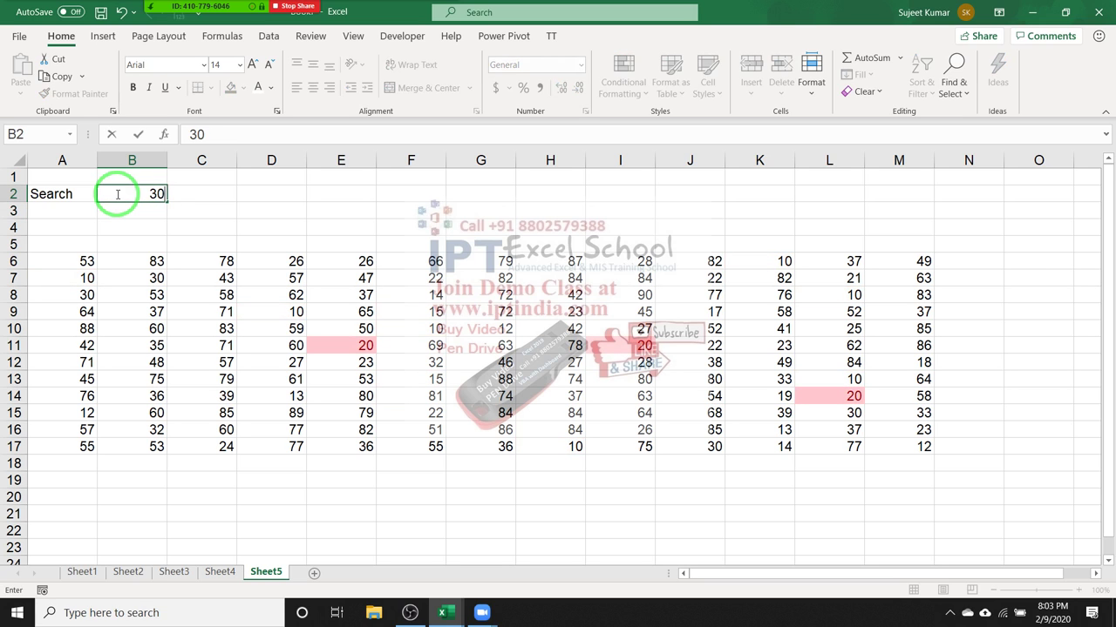
{"action": "key", "text": "Return"}
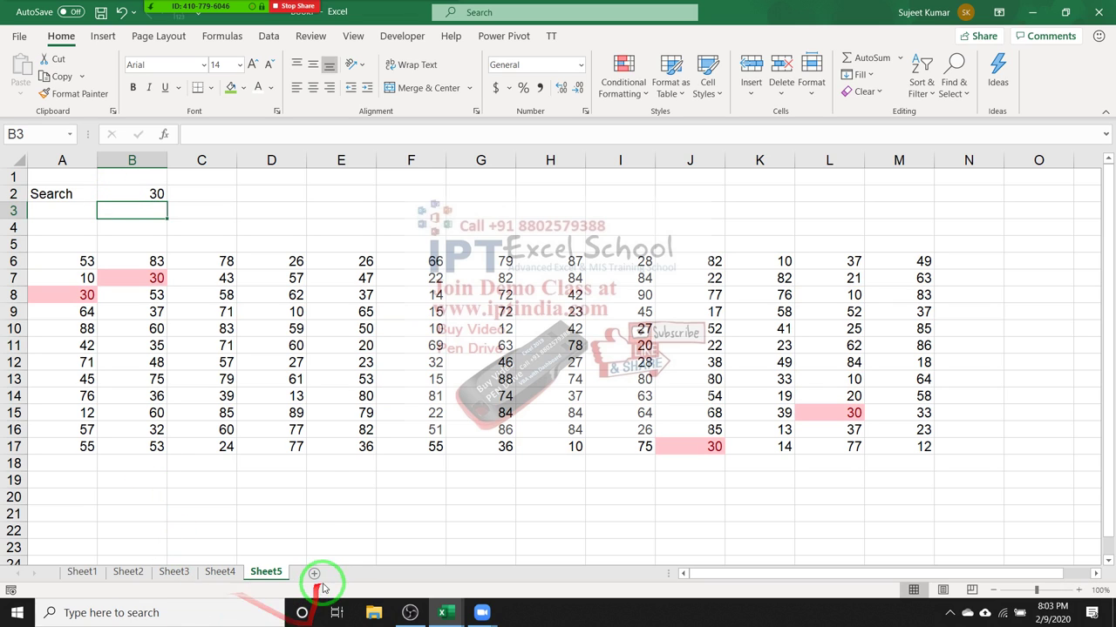
Add a new Sheet6, review Sheets 2 to 5, and return to the blank Sheet6.
{"action": "left_click", "coordinate": [315, 574]}
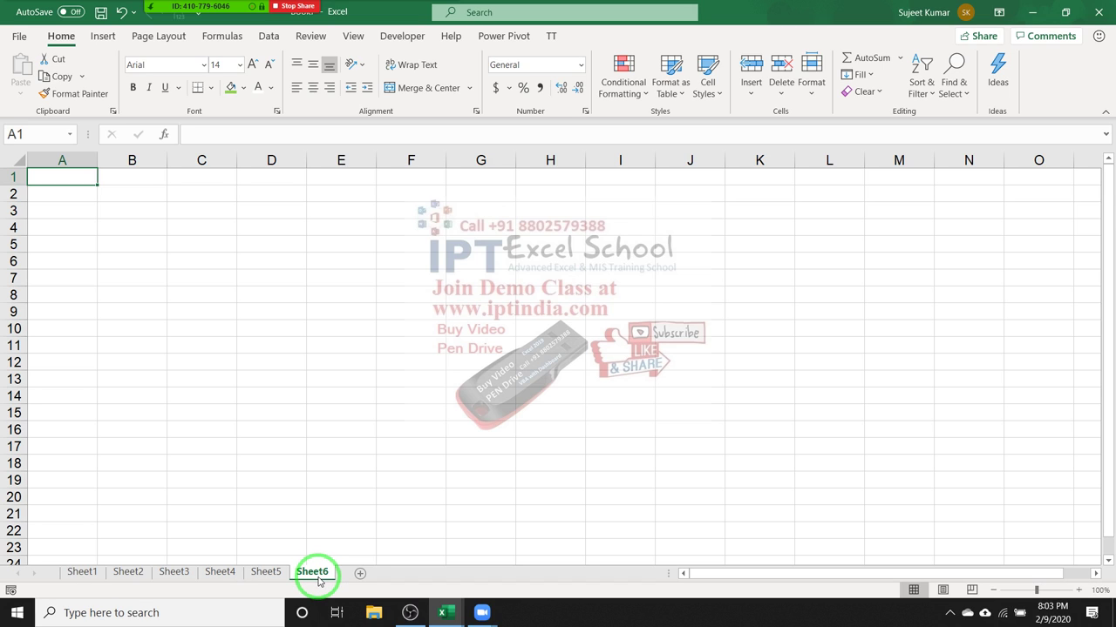
{"action": "left_click", "coordinate": [130, 572]}
{"action": "left_click", "coordinate": [175, 571]}
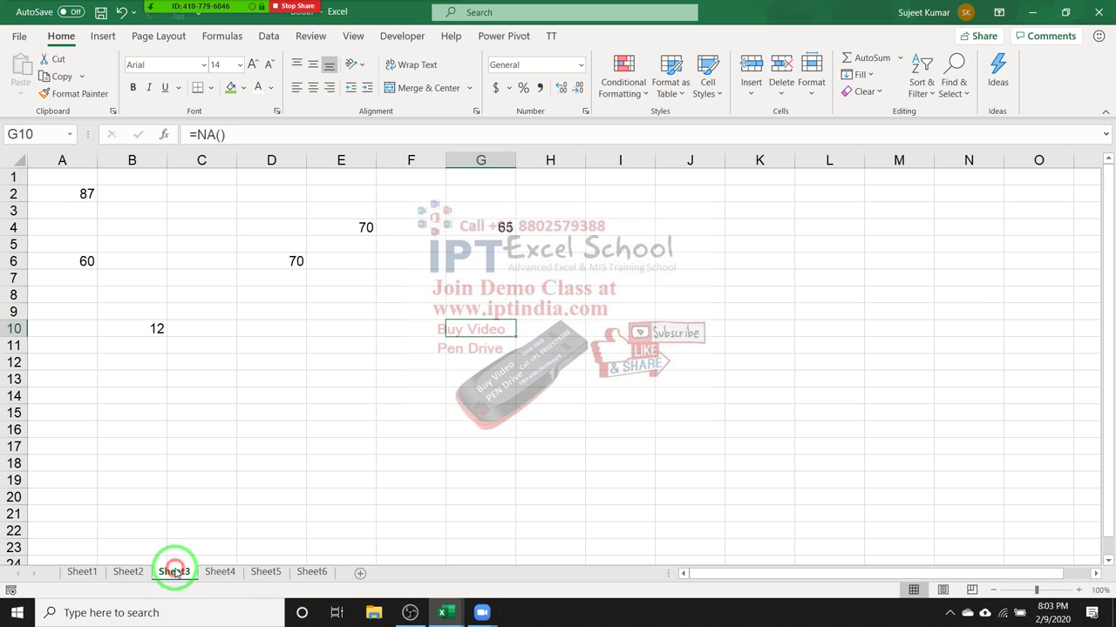
{"action": "left_click", "coordinate": [220, 572]}
{"action": "left_click", "coordinate": [263, 573]}
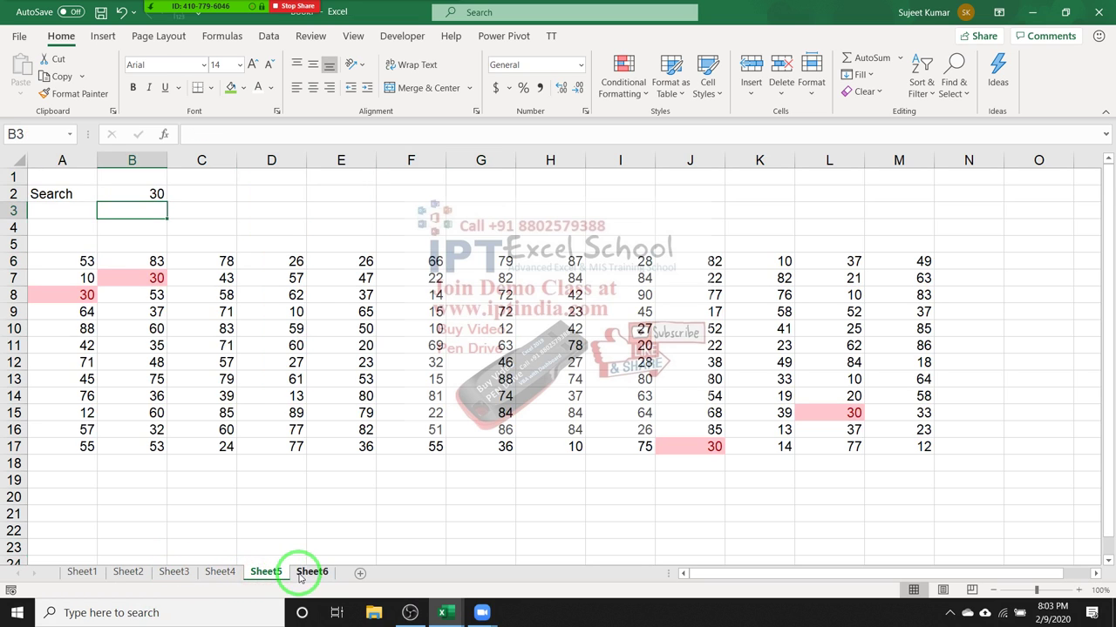
{"action": "left_click", "coordinate": [300, 574]}
Enter a Mobile heading in A1 and a mobile number in A2.
{"action": "type", "text": "Mobile"}
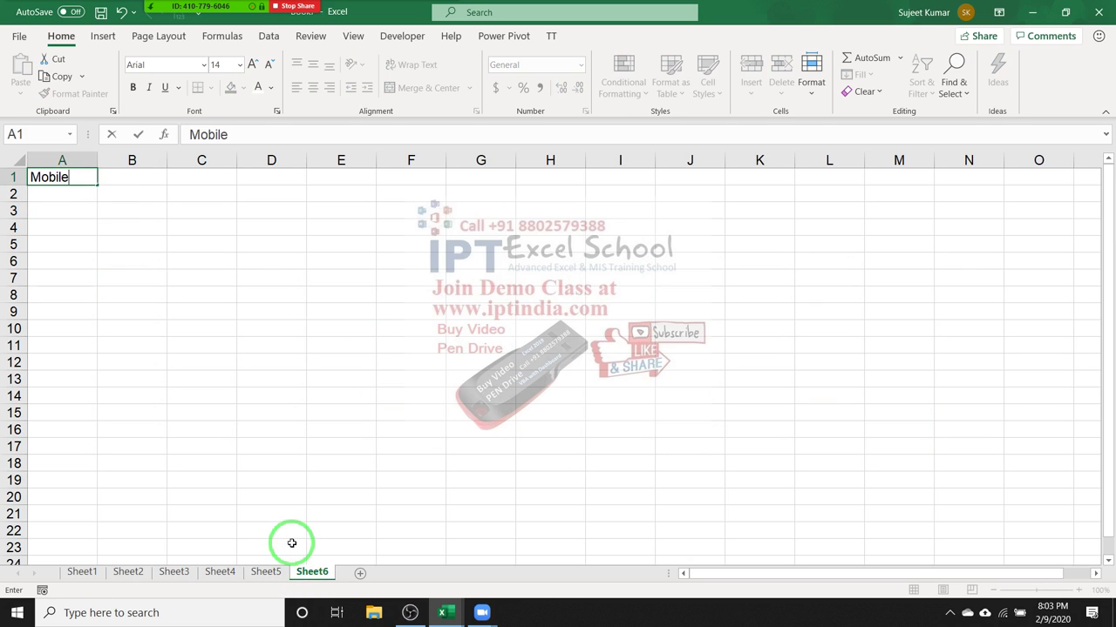
{"action": "key", "text": "Return"}
{"action": "type", "text": "88025793"}
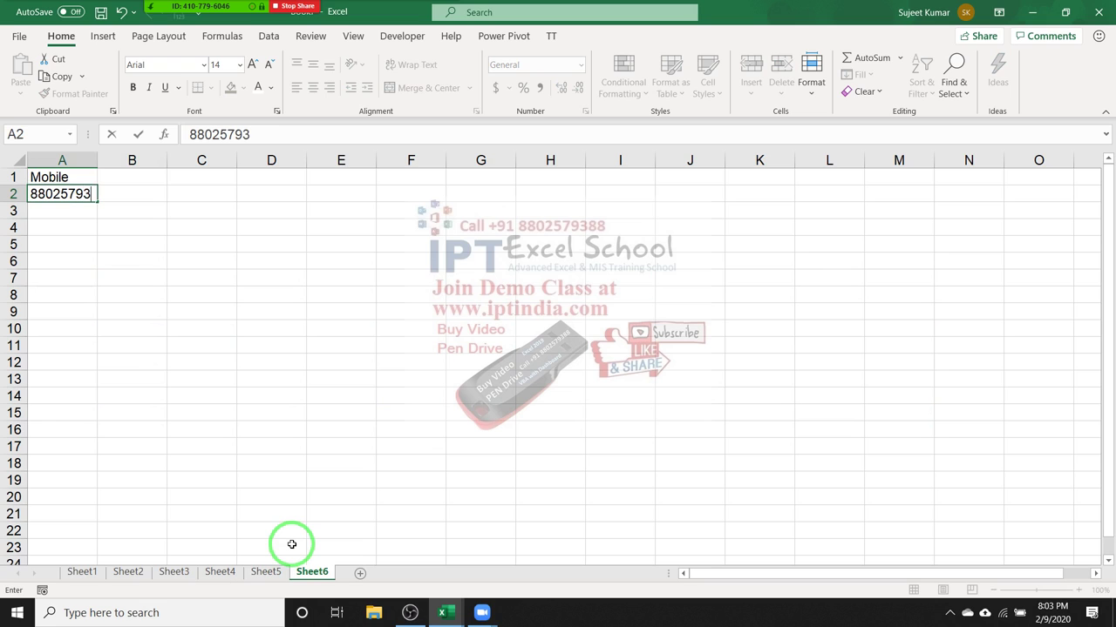
{"action": "type", "text": "8"}
{"action": "key", "text": "Return"}
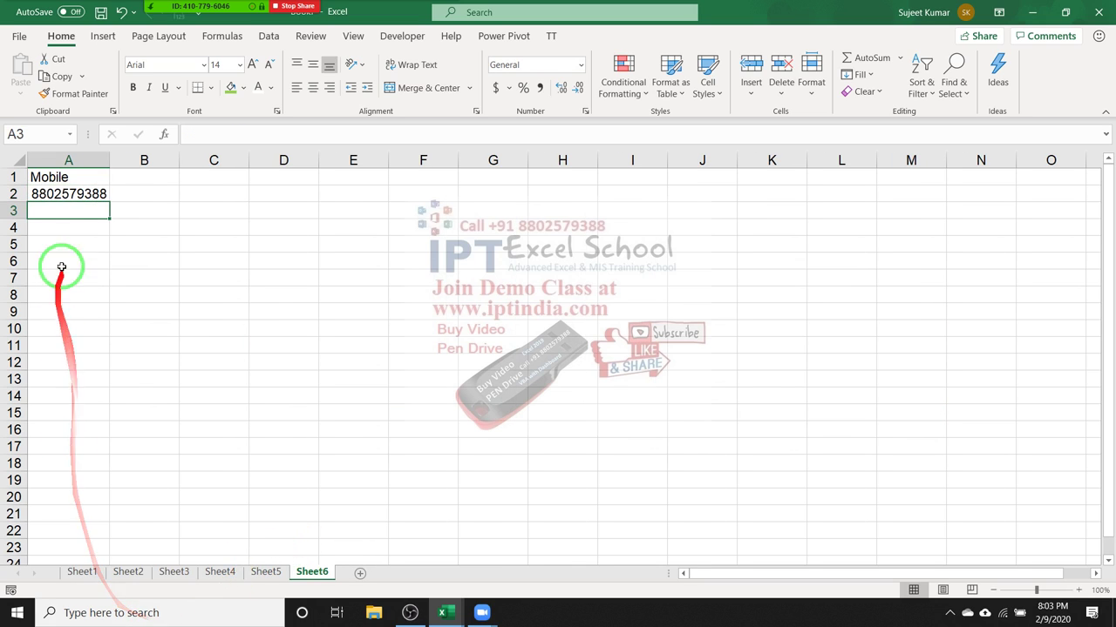
Copy the mobile number from A2 into A9, A17 and A23.
{"action": "left_click", "coordinate": [65, 194]}
{"action": "key", "text": "ctrl+c"}
{"action": "left_click", "coordinate": [63, 262]}
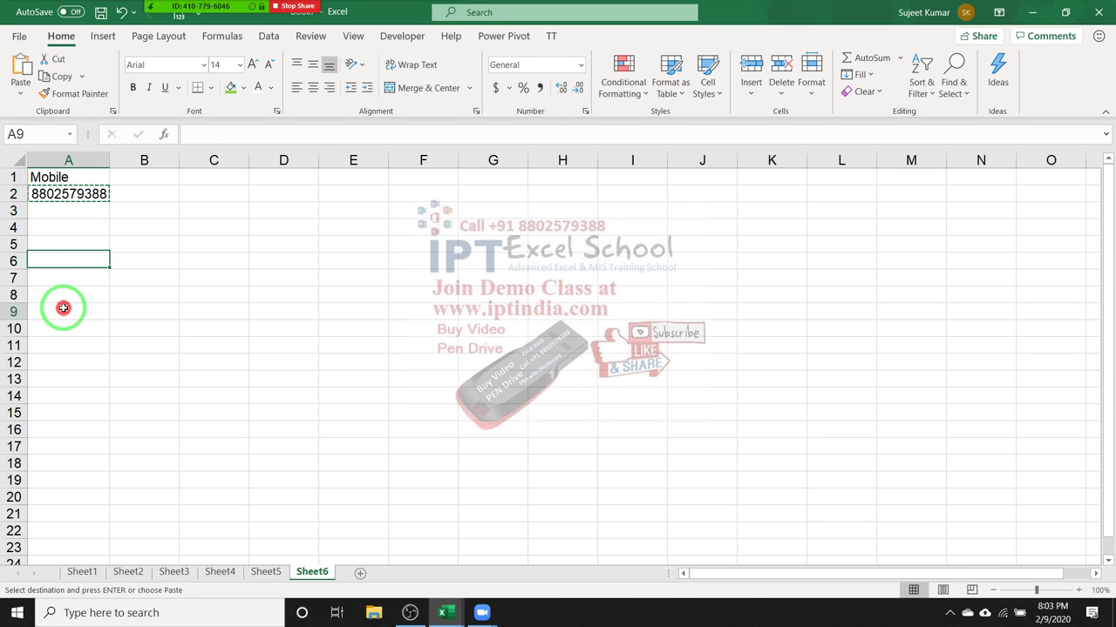
{"action": "left_click", "coordinate": [61, 312]}
{"action": "key", "text": "ctrl+v"}
{"action": "left_click", "coordinate": [60, 446]}
{"action": "key", "text": "ctrl+v"}
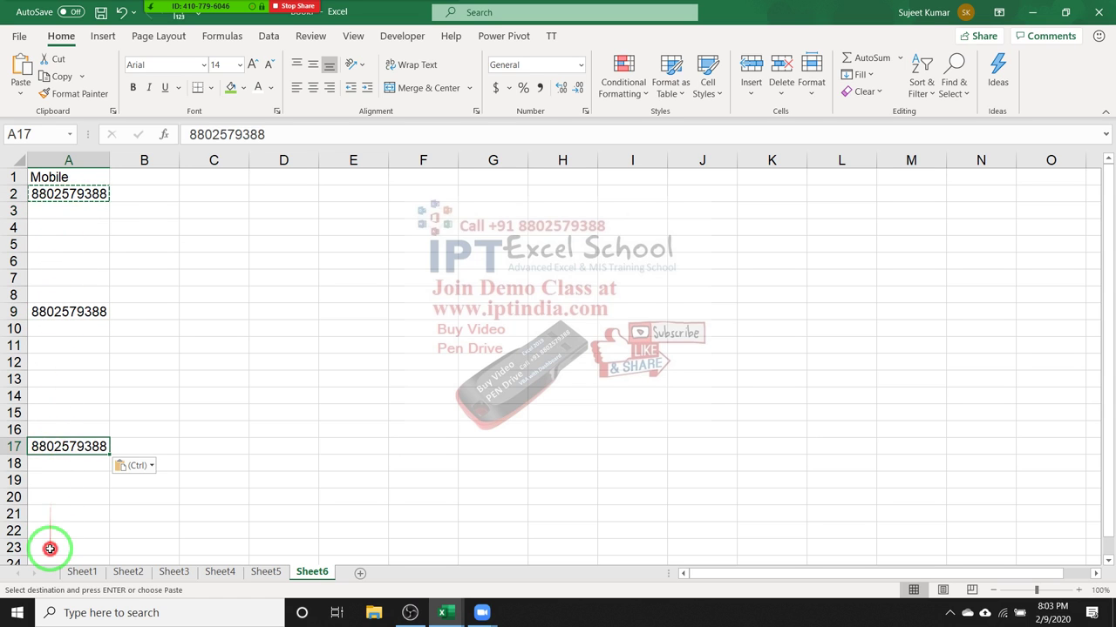
{"action": "left_click", "coordinate": [51, 547]}
{"action": "key", "text": "ctrl+v"}
{"action": "left_click", "coordinate": [187, 412]}
{"action": "key", "text": "Escape"}
{"action": "left_click", "coordinate": [68, 161]}
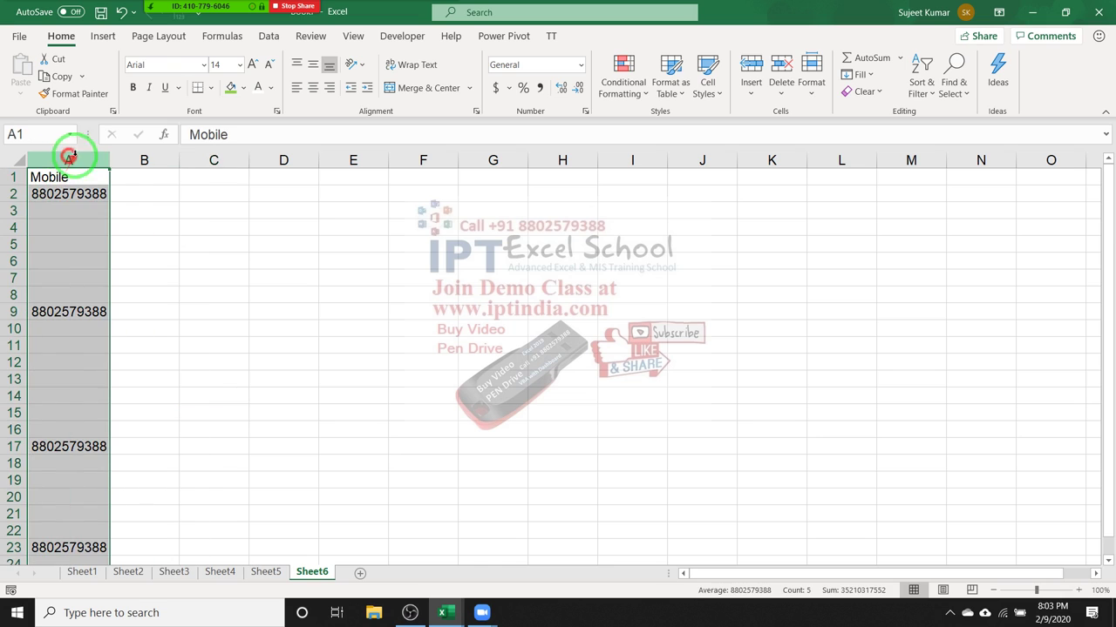
{"action": "left_click", "coordinate": [623, 80]}
Preview the Duplicate Values light red highlight on column A, then cancel without applying it.
{"action": "mouse_move", "coordinate": [649, 124]}
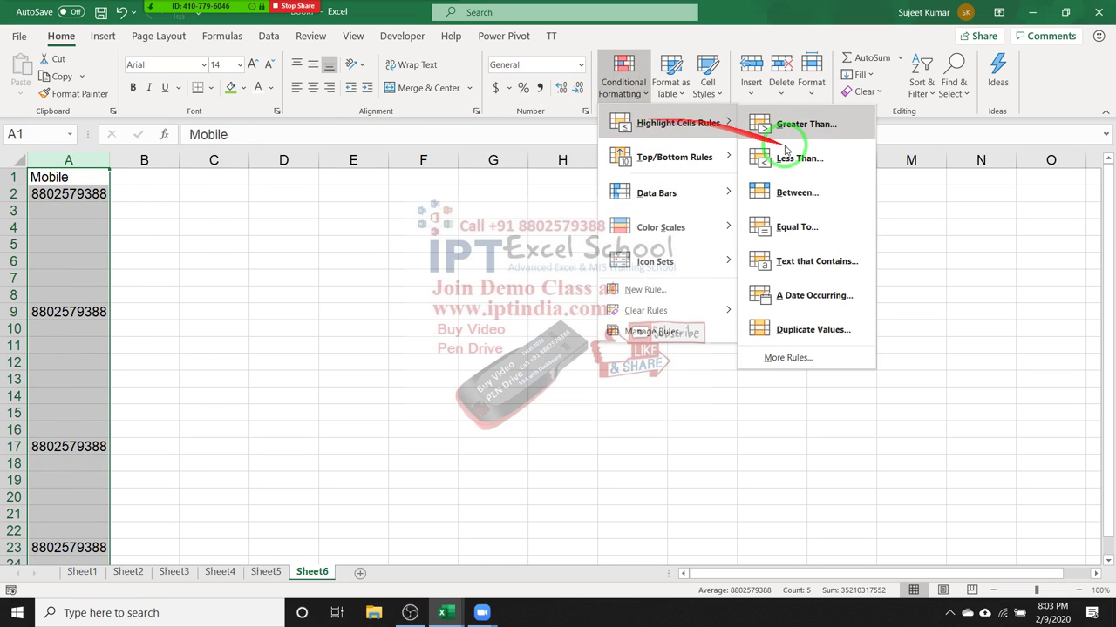
{"action": "left_click", "coordinate": [842, 316]}
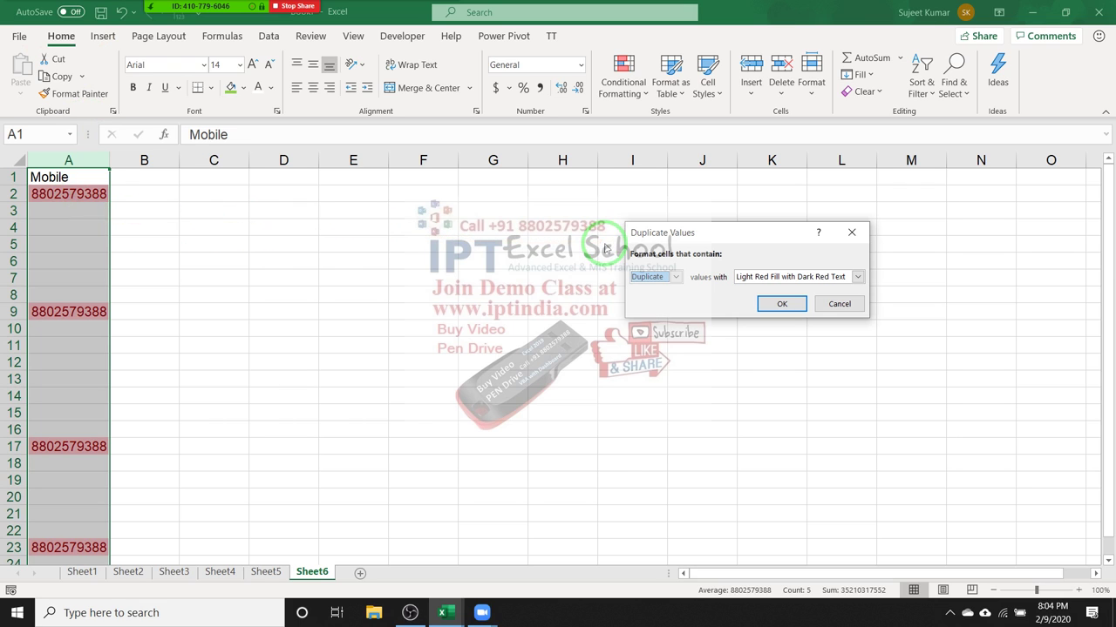
{"action": "key", "text": "Escape"}
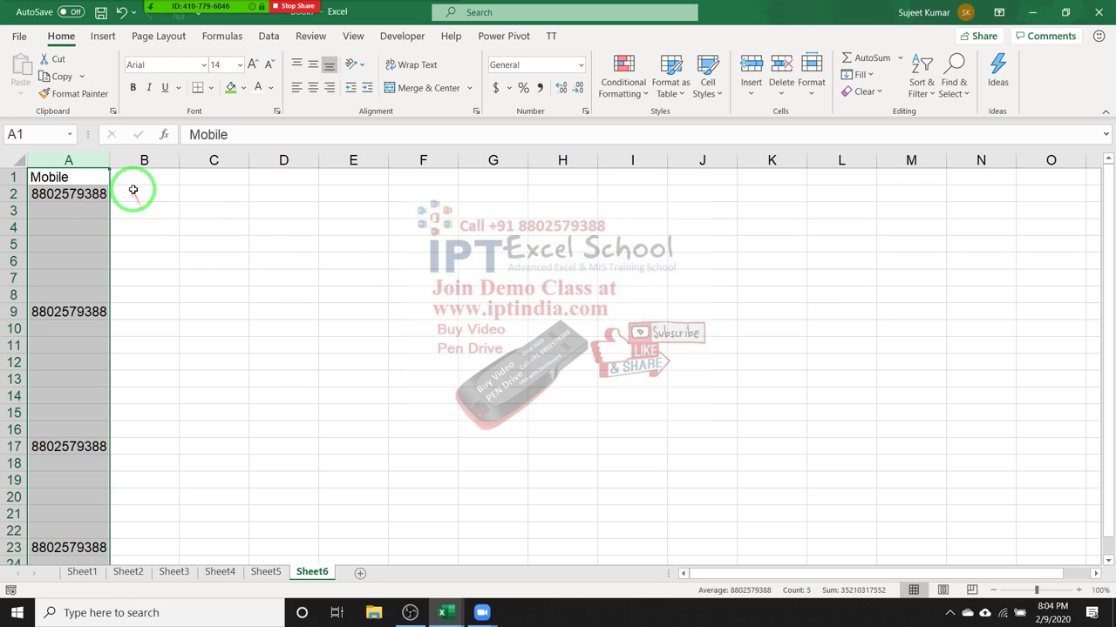
Enter =COUNTIF(A:A,A2) in B2.
{"action": "left_click", "coordinate": [133, 190]}
{"action": "type", "text": "="}
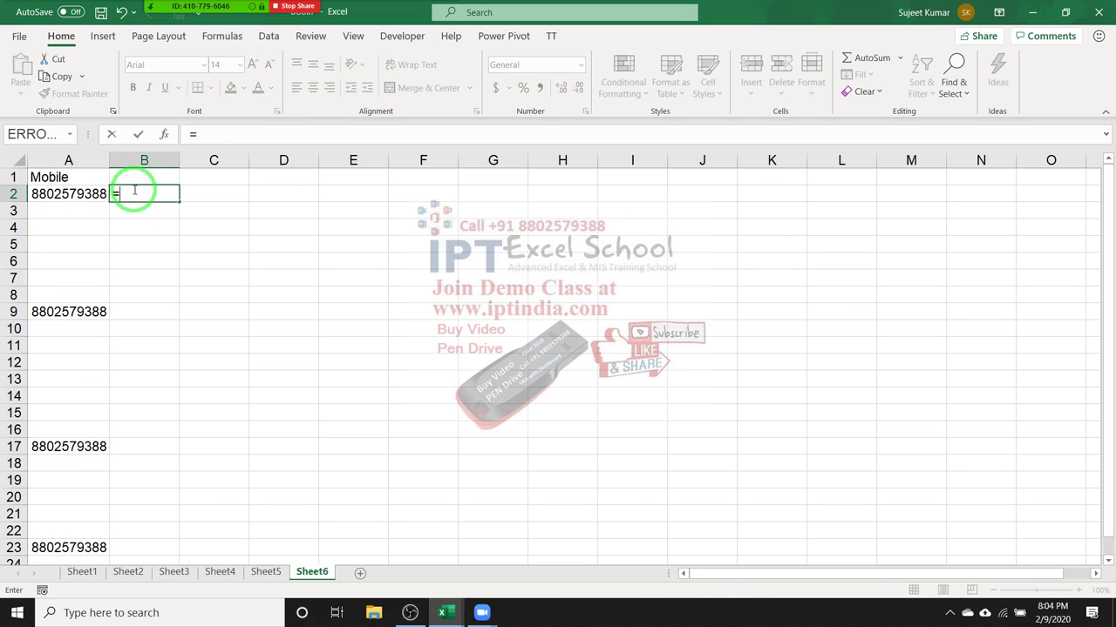
{"action": "type", "text": "coun"}
{"action": "key", "text": "Down"}
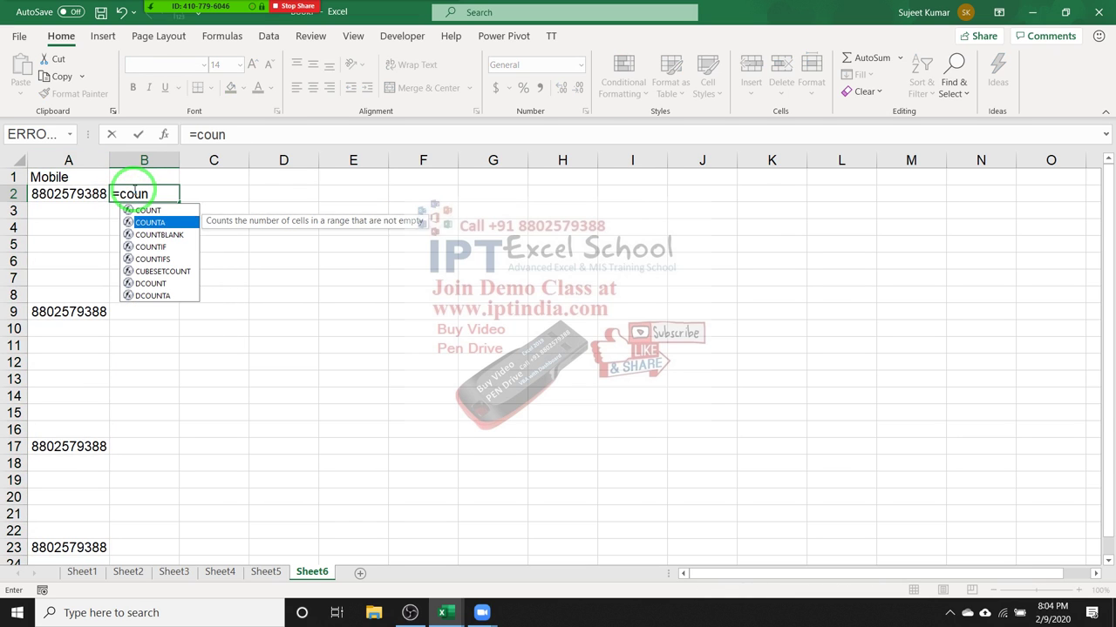
{"action": "key", "text": "Down"}
{"action": "key", "text": "Down"}
{"action": "key", "text": "Tab"}
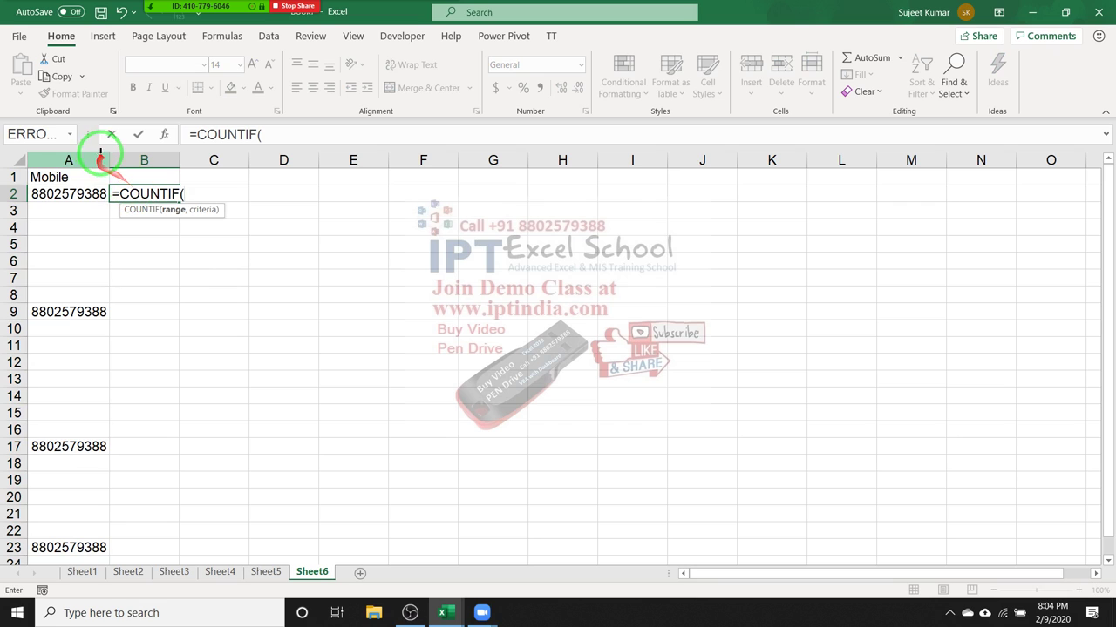
{"action": "left_click", "coordinate": [91, 159]}
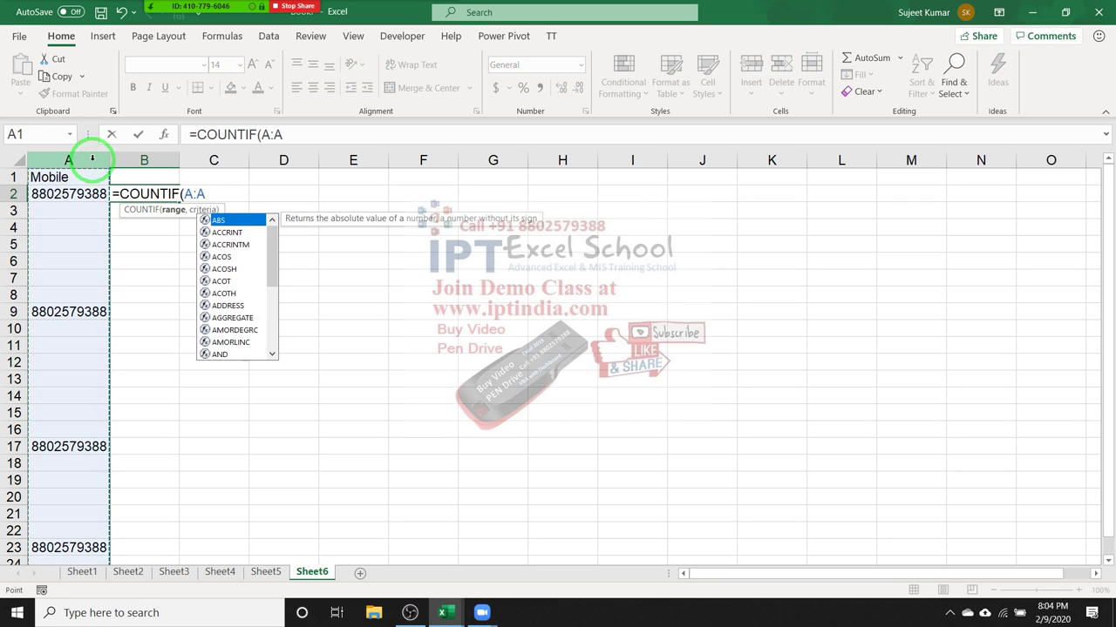
{"action": "type", "text": ","}
{"action": "left_click", "coordinate": [88, 193]}
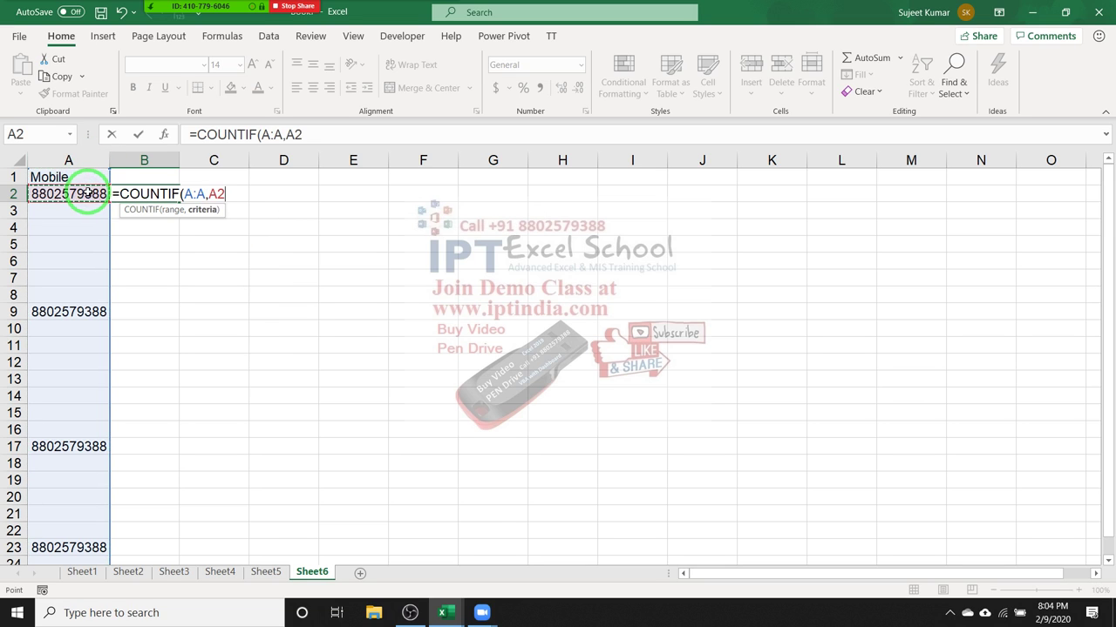
{"action": "key", "text": "Return"}
Copy the B2 COUNTIF formula into B9 and B17.
{"action": "left_click", "coordinate": [142, 193]}
{"action": "key", "text": "ctrl+c"}
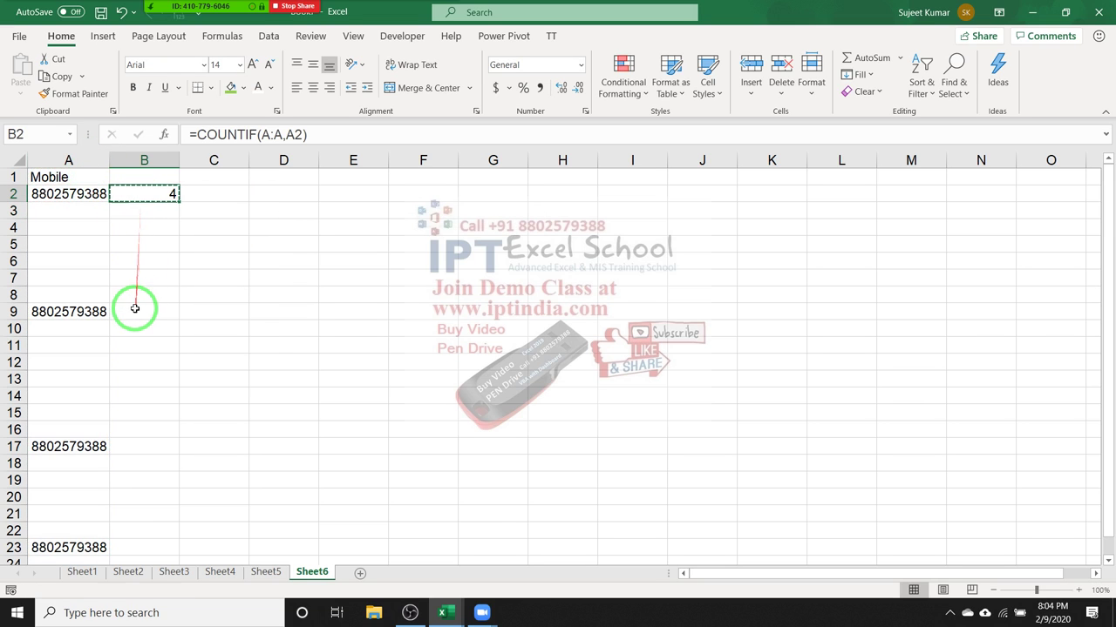
{"action": "left_click", "coordinate": [136, 309]}
{"action": "key", "text": "ctrl+v"}
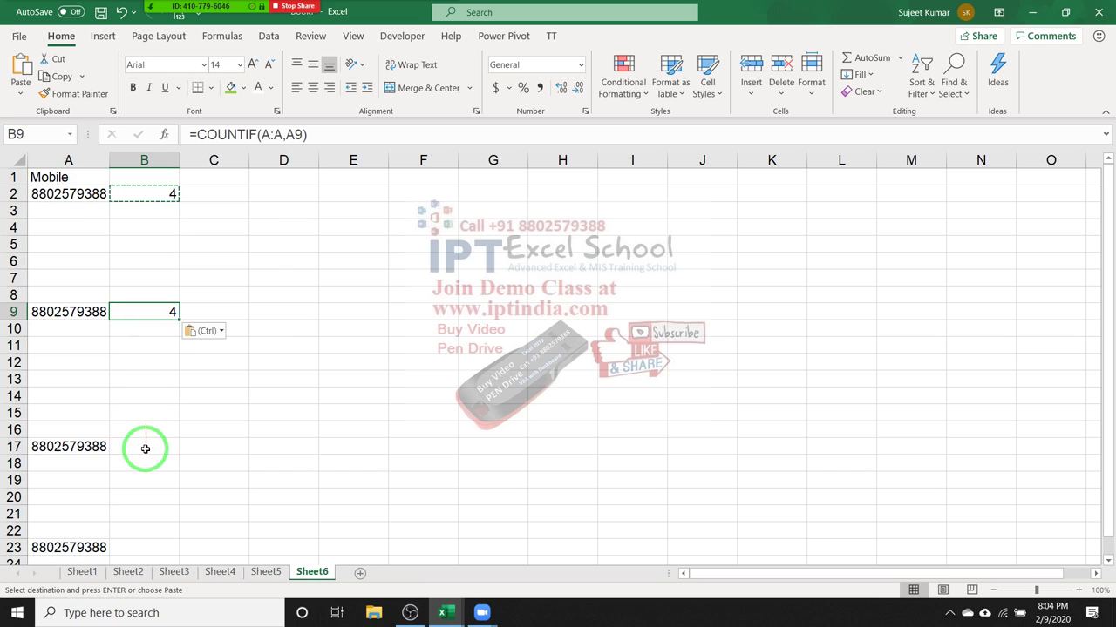
{"action": "left_click", "coordinate": [145, 447]}
{"action": "key", "text": "ctrl+v"}
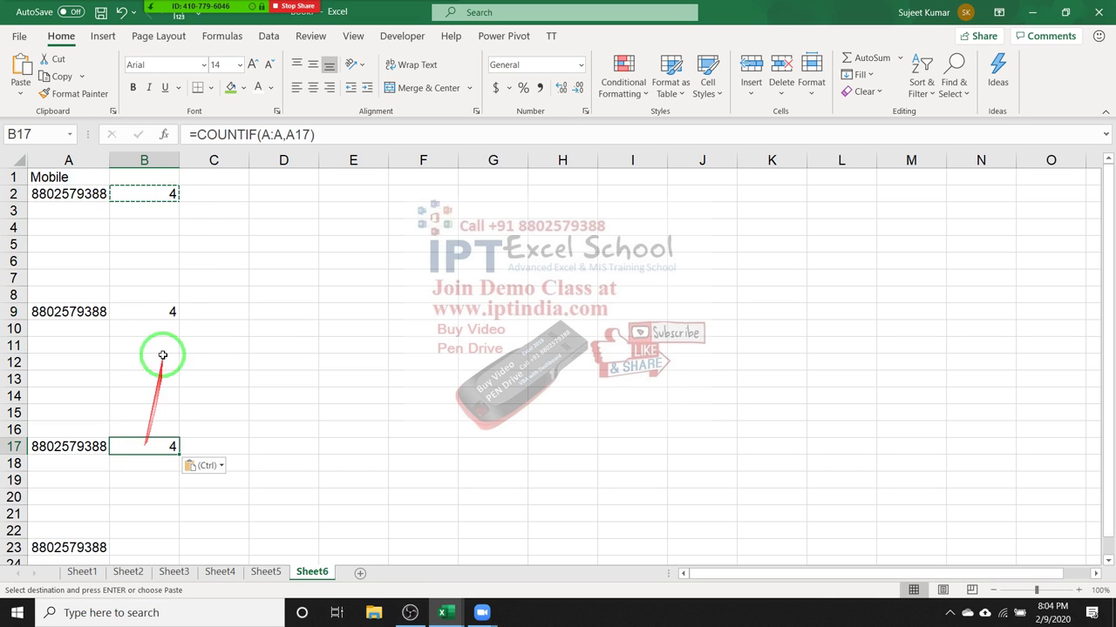
Overwrite B2, B9, B17 and B23 with 1, 2, 3 and 4.
{"action": "left_click", "coordinate": [161, 277]}
{"action": "left_click", "coordinate": [155, 199]}
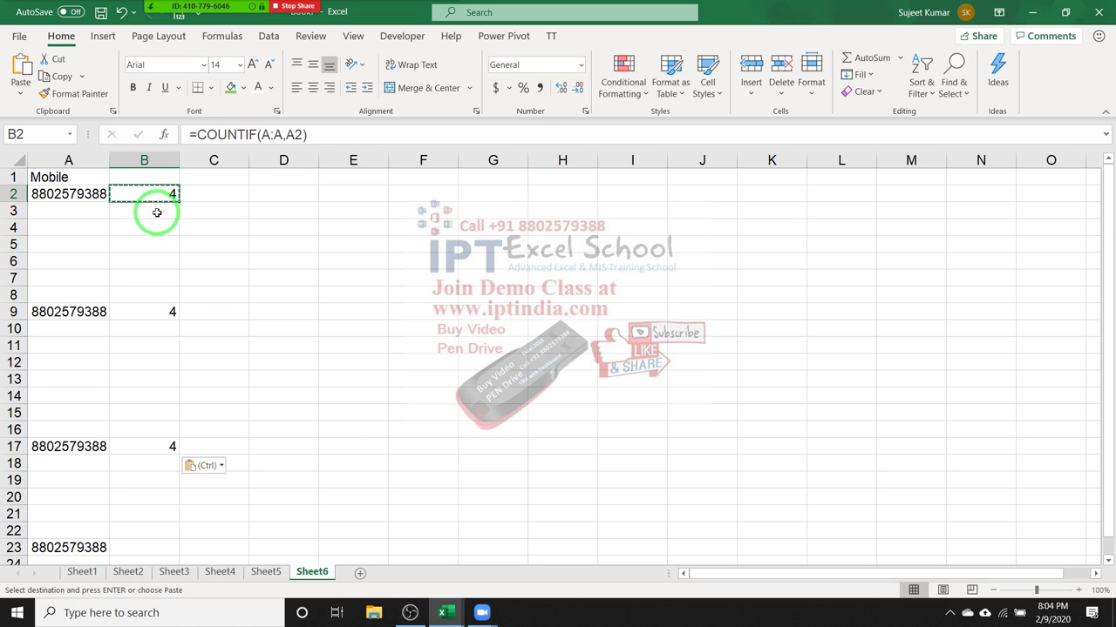
{"action": "type", "text": "1"}
{"action": "left_click", "coordinate": [149, 309]}
{"action": "type", "text": "2"}
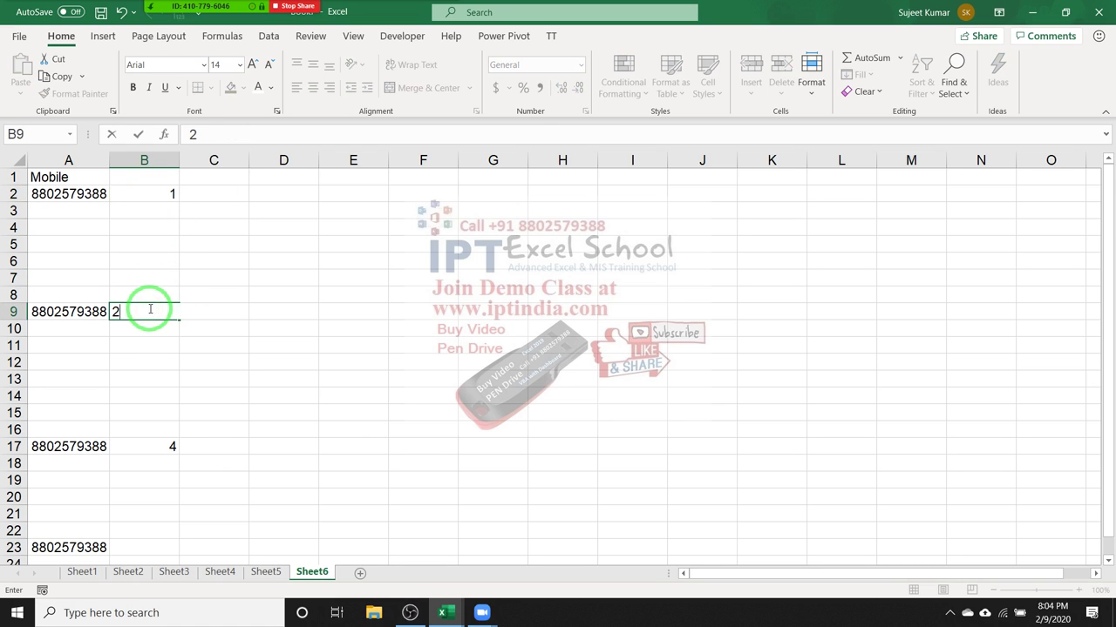
{"action": "left_click", "coordinate": [144, 441]}
{"action": "type", "text": "3"}
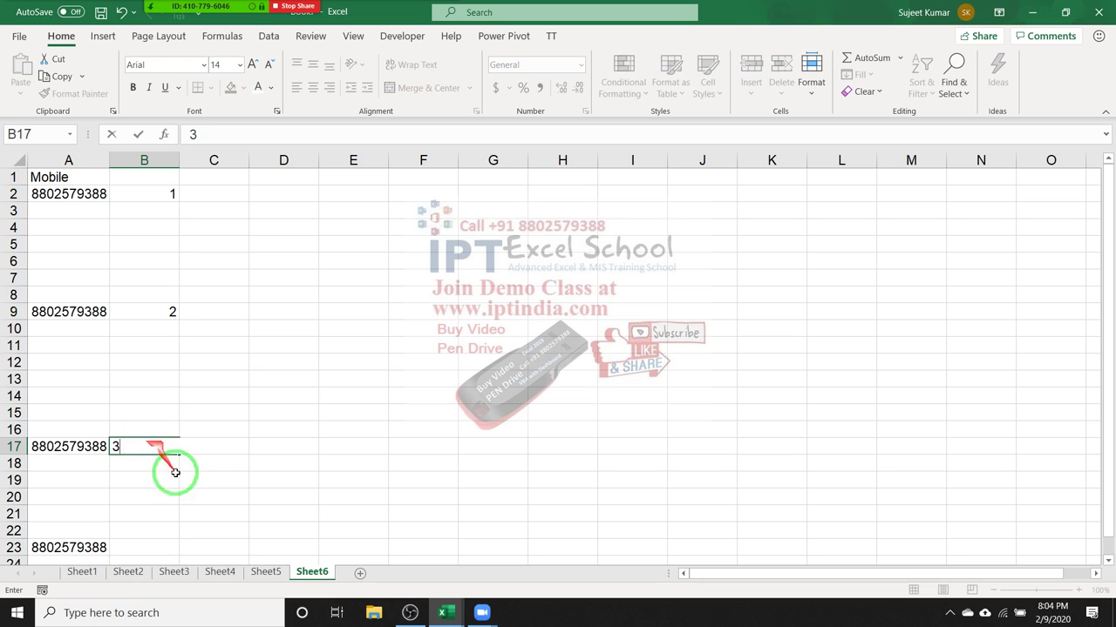
{"action": "left_click", "coordinate": [161, 544]}
{"action": "type", "text": "4"}
{"action": "key", "text": "Return"}
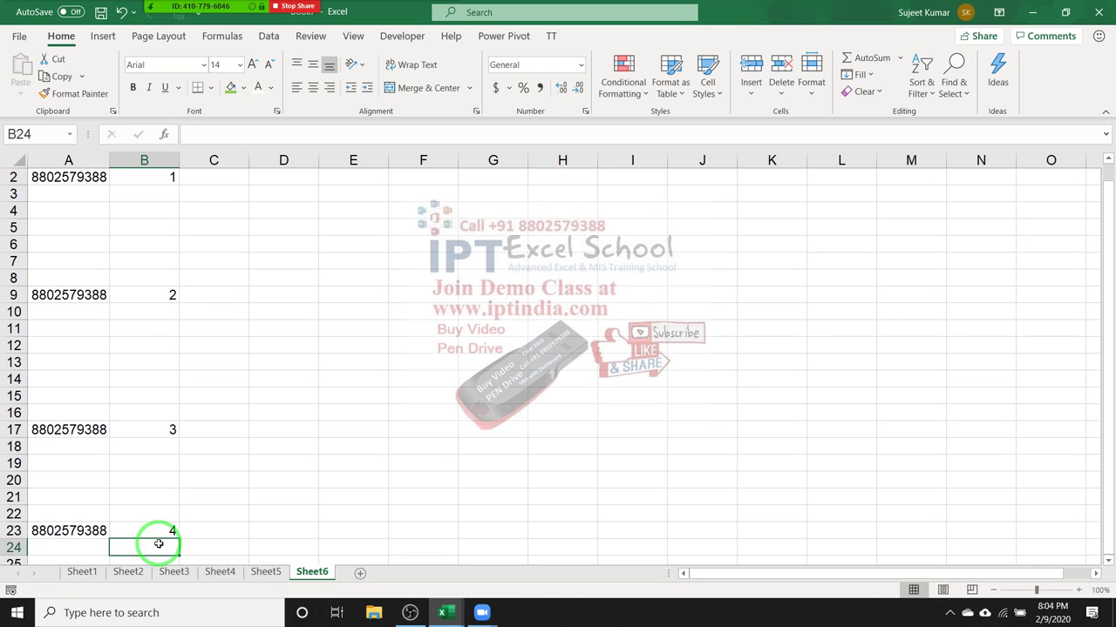
{"action": "scroll", "coordinate": [188, 540], "scroll_direction": "up", "scroll_amount": 1}
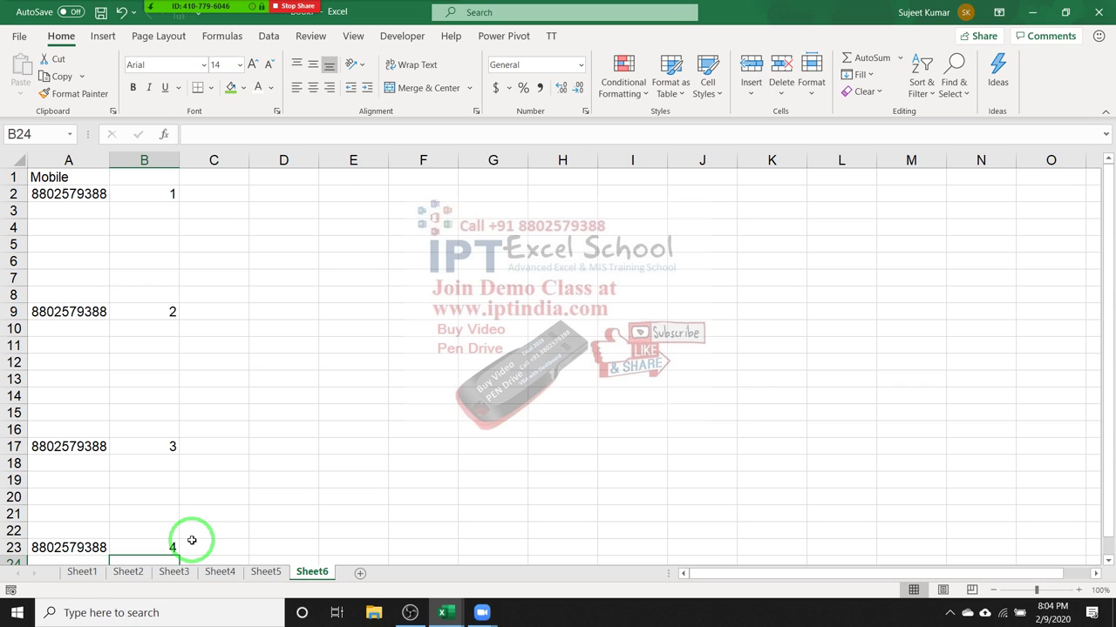
Rewrite B2 as =COUNTIF(A2:A2,A2).
{"action": "left_click", "coordinate": [148, 192]}
{"action": "left_click", "coordinate": [144, 312]}
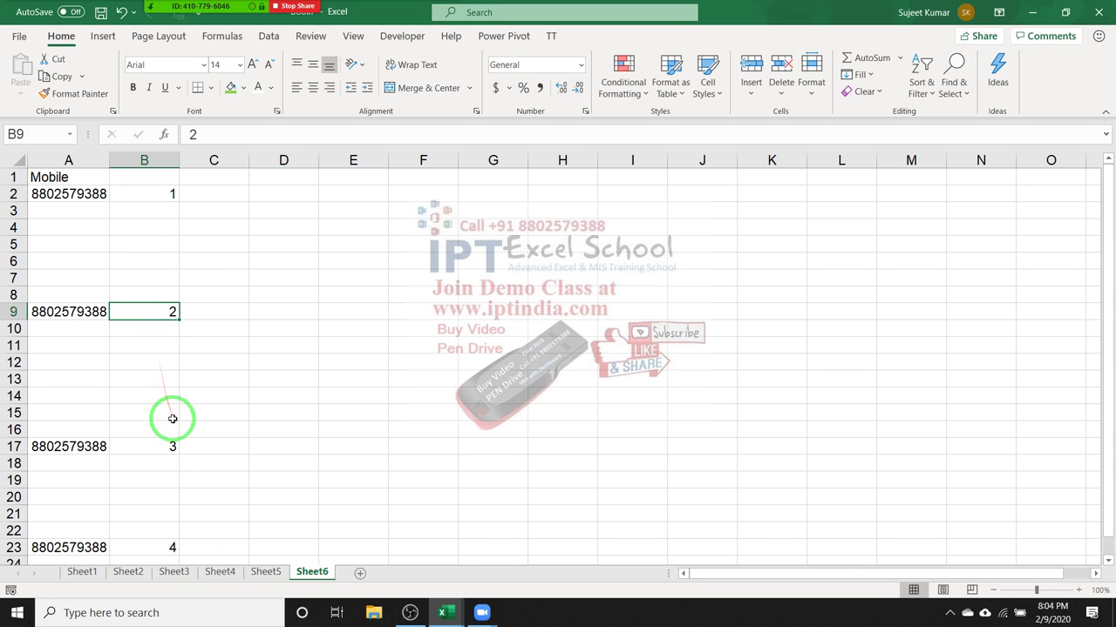
{"action": "left_click", "coordinate": [152, 188]}
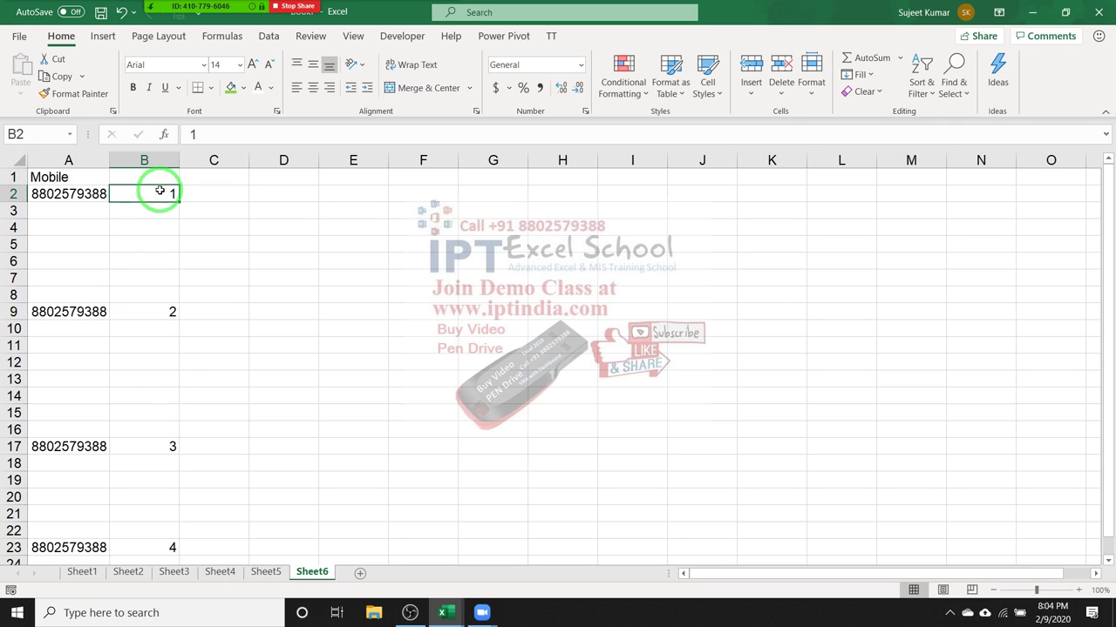
{"action": "type", "text": "=coy"}
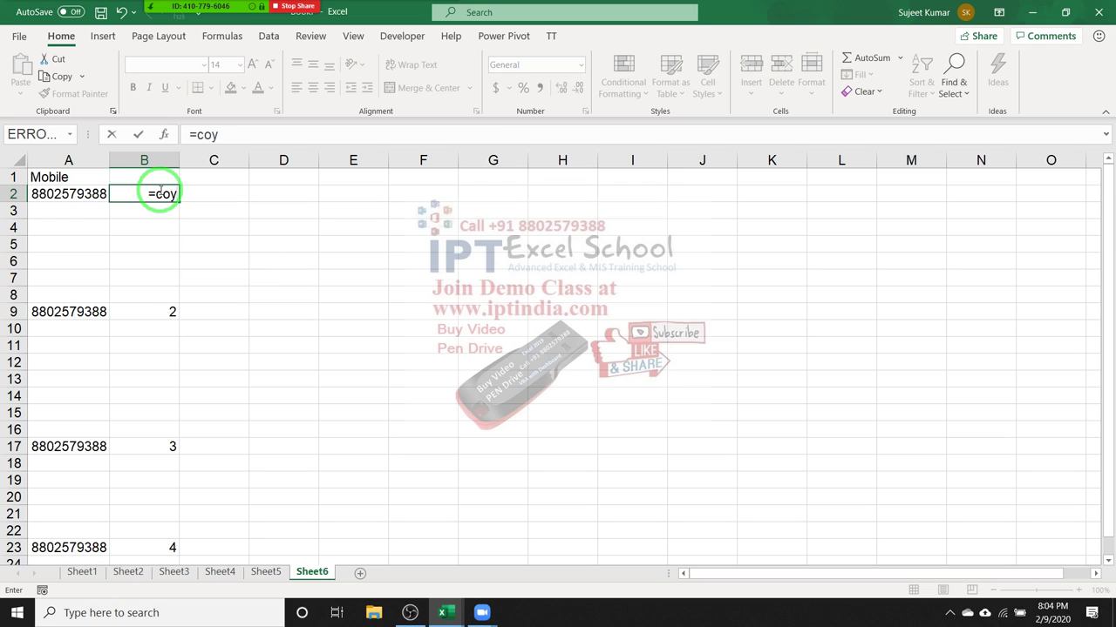
{"action": "key", "text": "BackSpace"}
{"action": "type", "text": "u"}
{"action": "key", "text": "Down"}
{"action": "key", "text": "Down"}
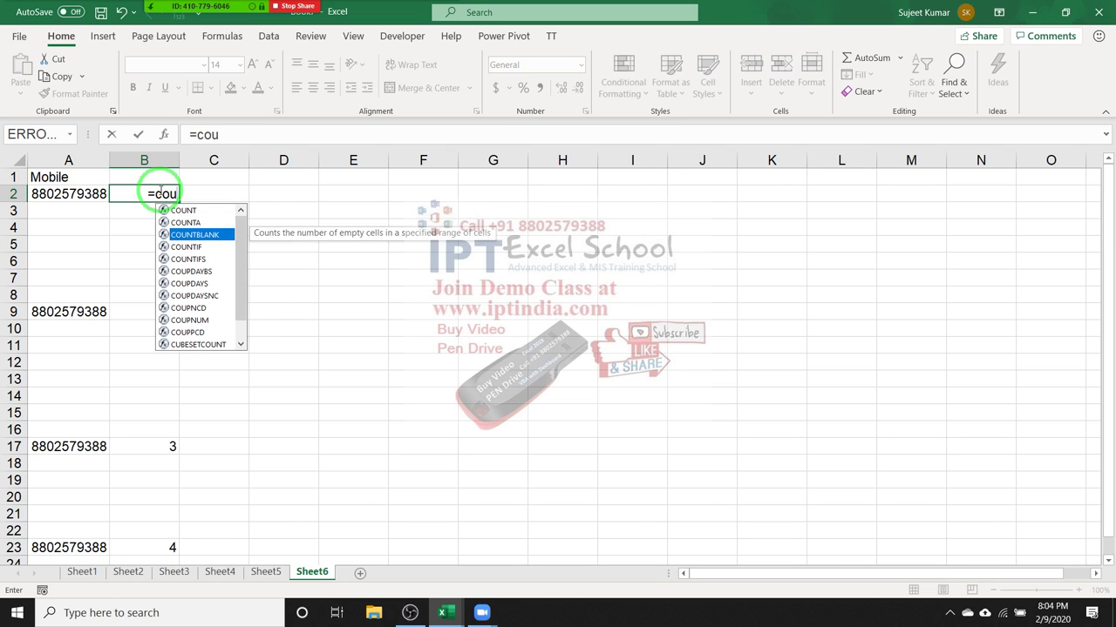
{"action": "key", "text": "Down"}
{"action": "key", "text": "Tab"}
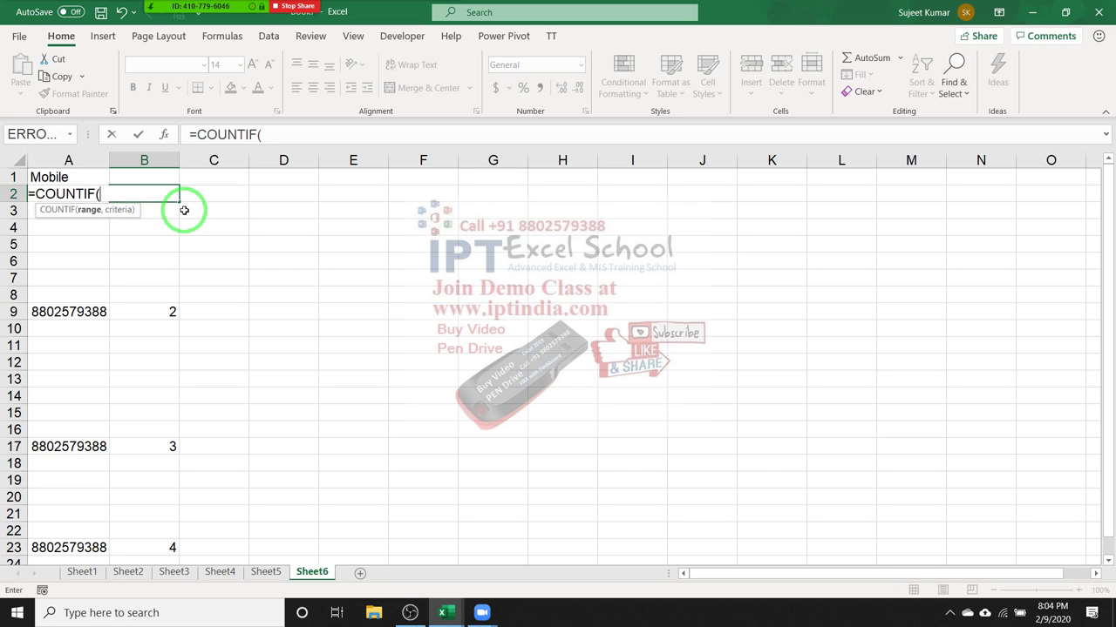
{"action": "key", "text": "Left"}
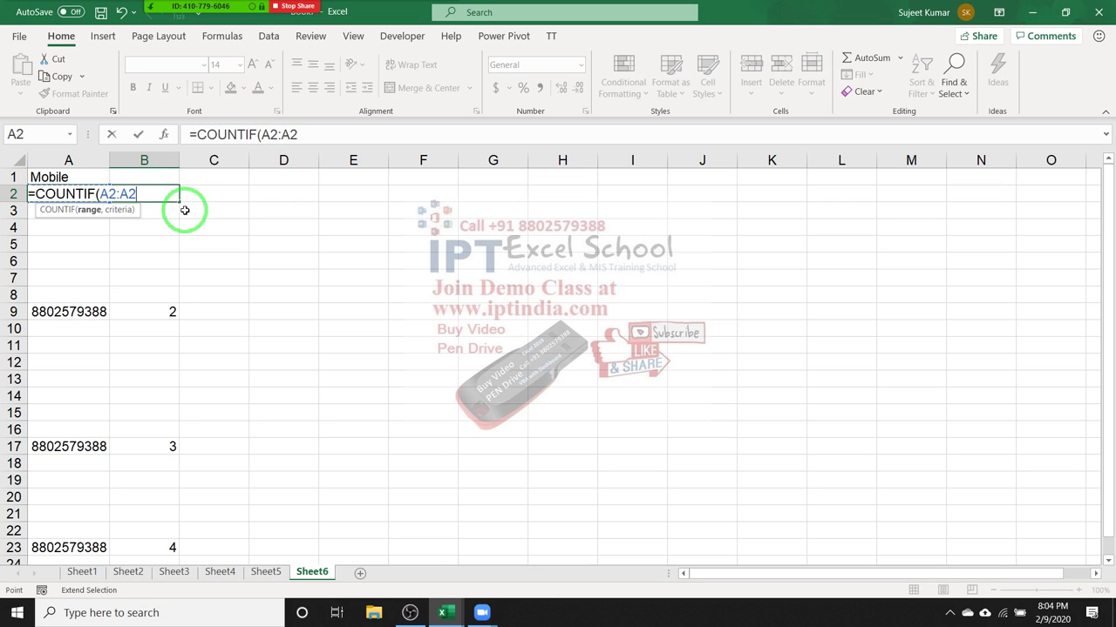
{"action": "type", "text": ",a2"}
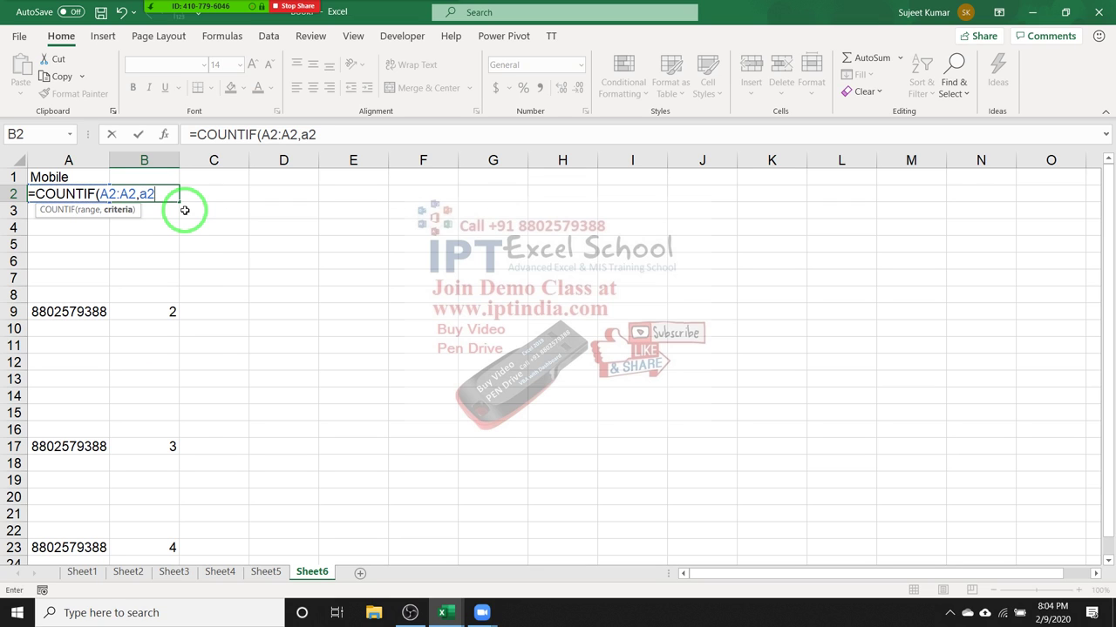
{"action": "type", "text": ")"}
{"action": "key", "text": "Return"}
Anchor the range start with F4 so B2 reads =COUNTIF($A$2:A2,A2).
{"action": "key", "text": "Up"}
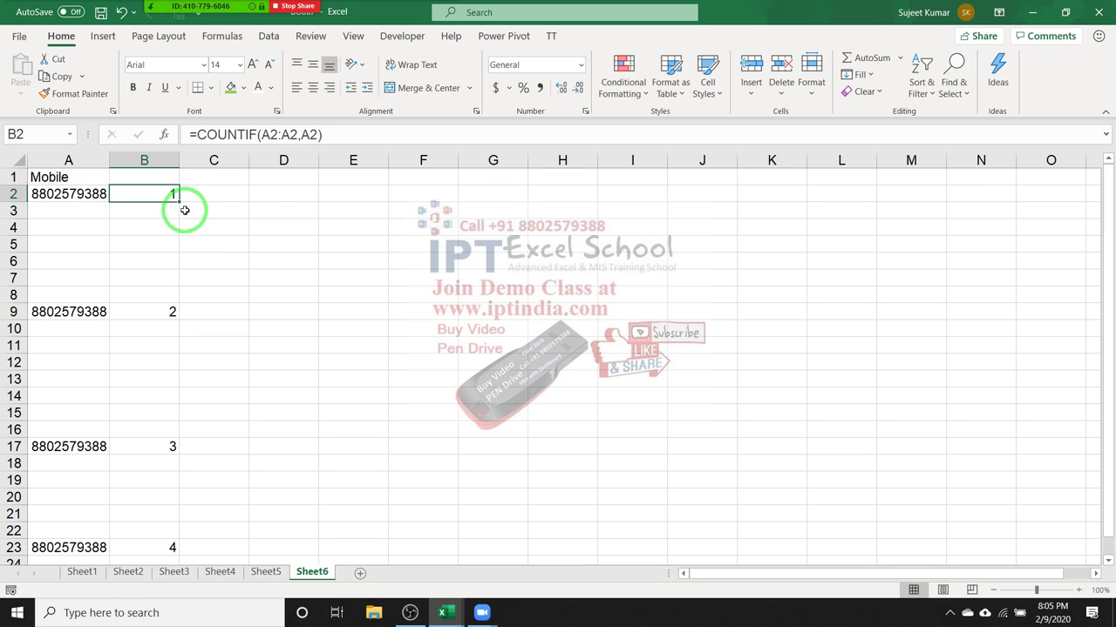
{"action": "left_click", "coordinate": [274, 134]}
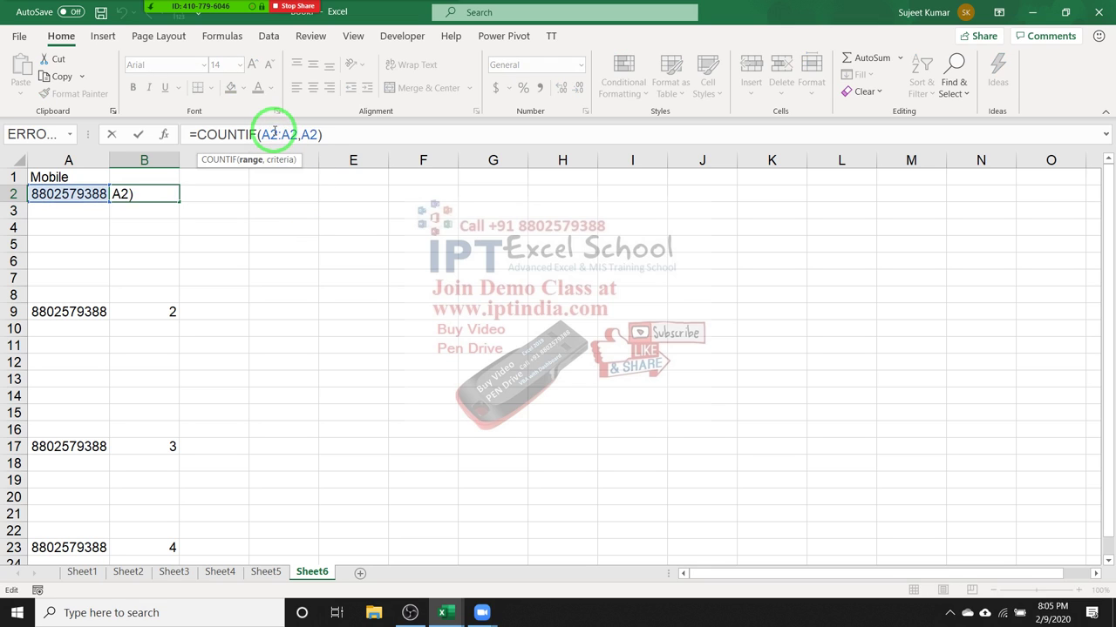
{"action": "key", "text": "F4"}
{"action": "key", "text": "Return"}
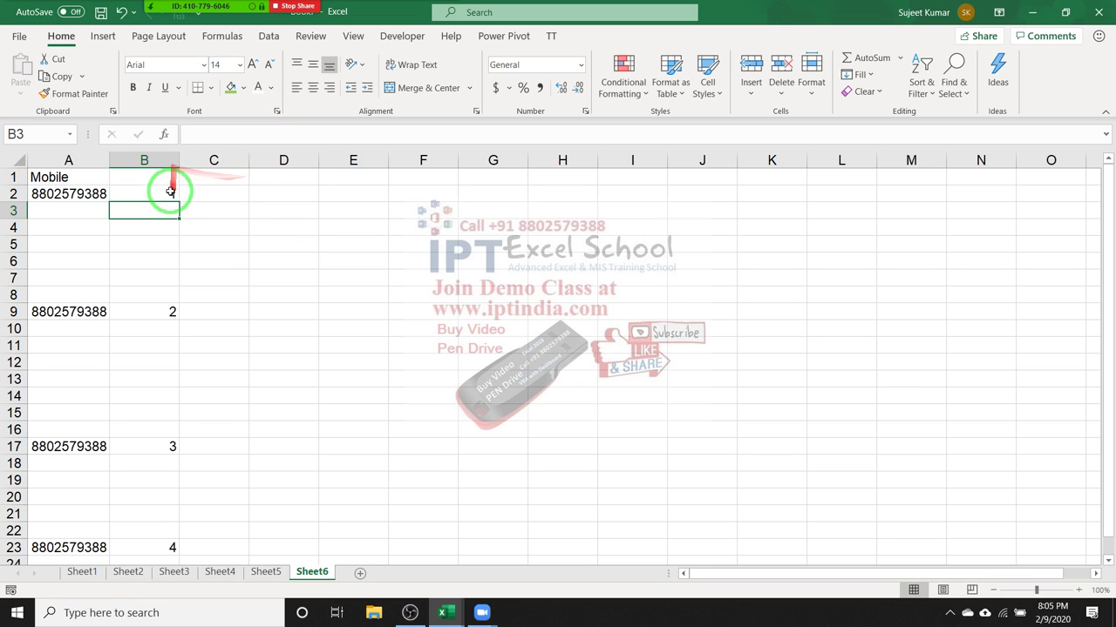
{"action": "left_click", "coordinate": [174, 195]}
Fill B2's running-count formula down to B23 and check the results in B9, B17 and B23.
{"action": "left_click_drag", "start_coordinate": [178, 199], "coordinate": [145, 547]}
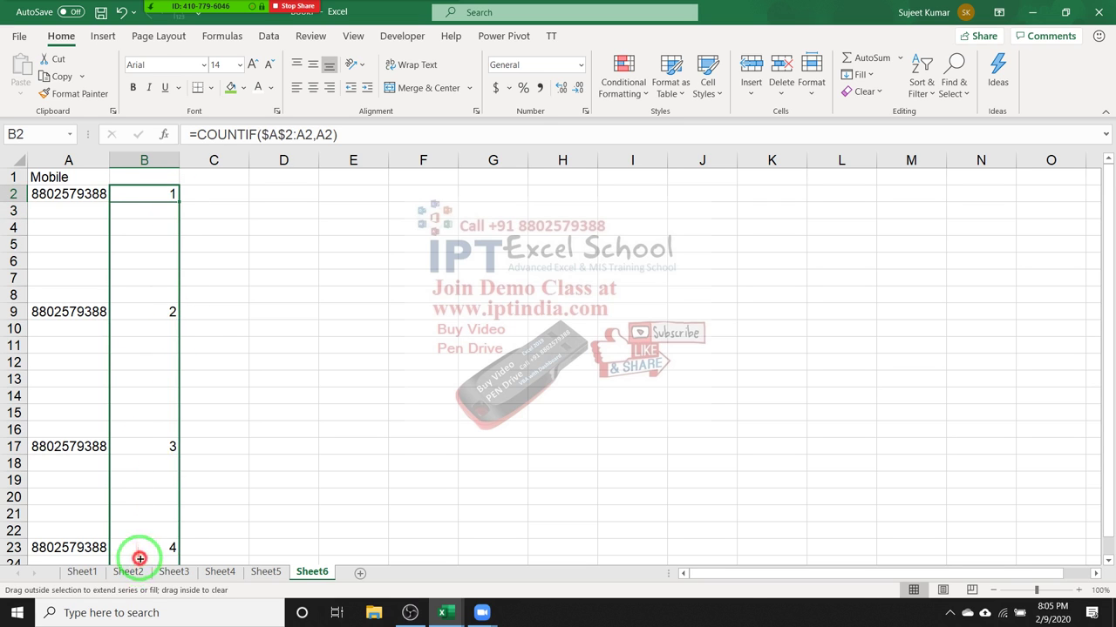
{"action": "left_click", "coordinate": [156, 193]}
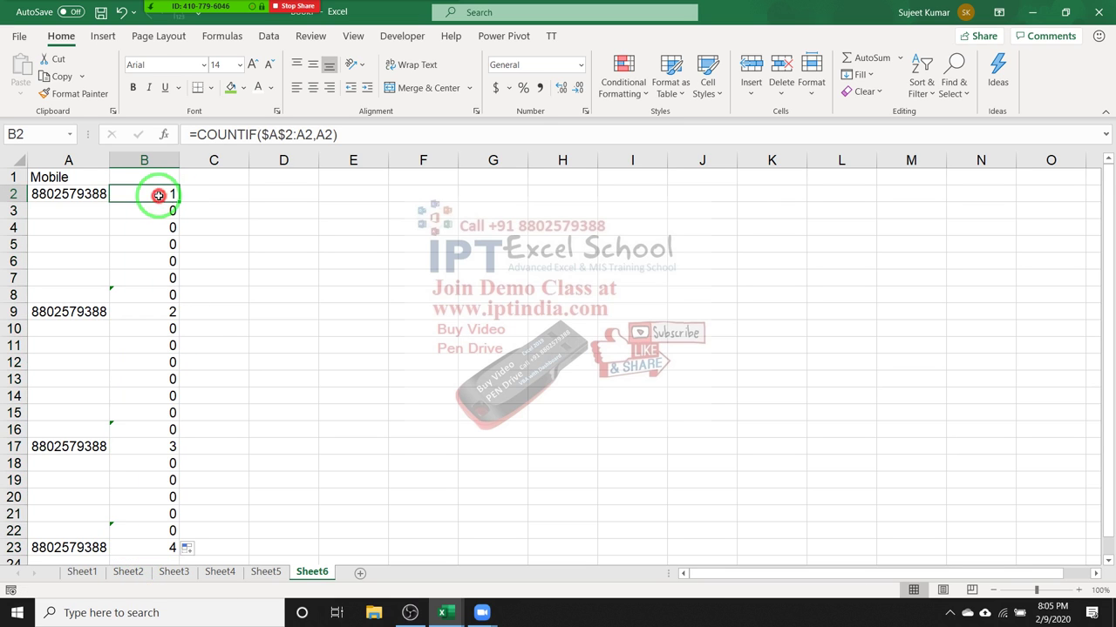
{"action": "left_click", "coordinate": [154, 312]}
{"action": "left_click", "coordinate": [154, 446]}
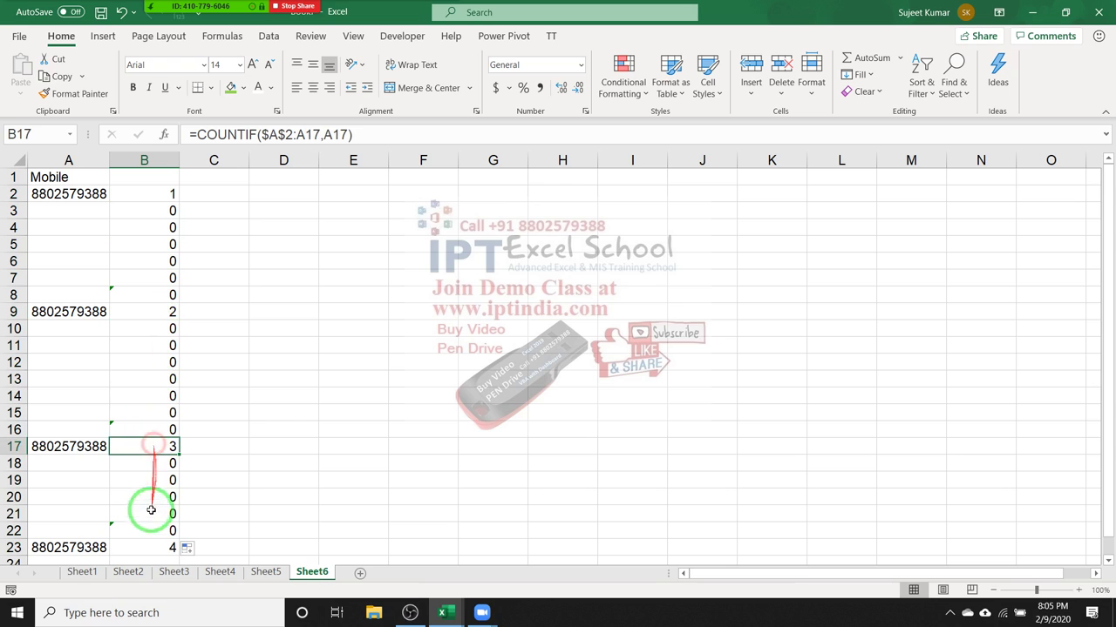
{"action": "left_click", "coordinate": [162, 542]}
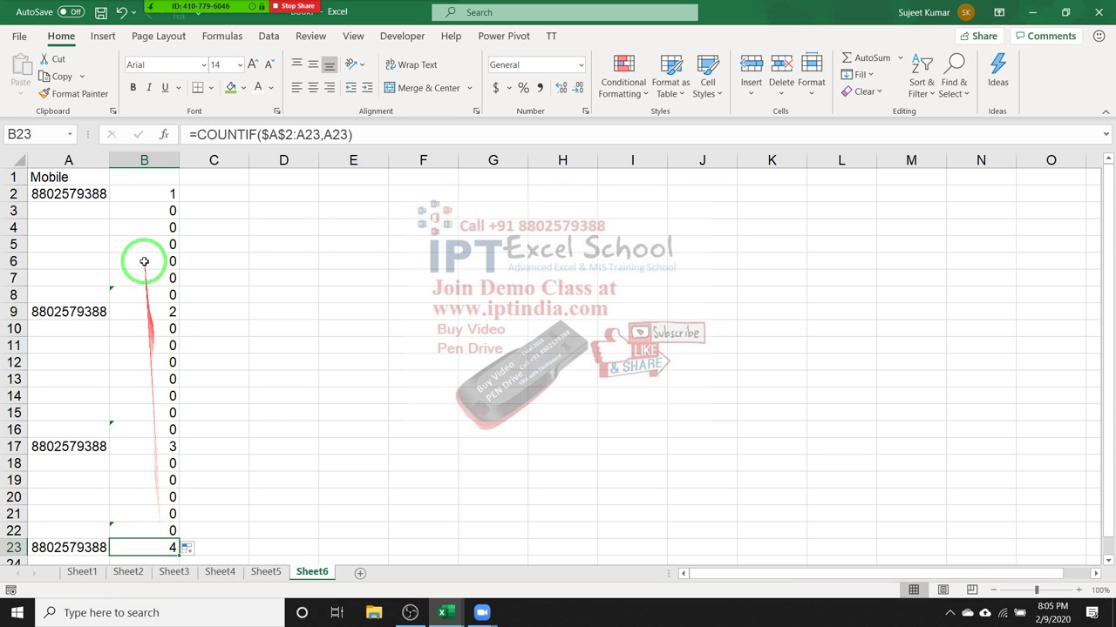
Inspect the expanding ranges in the B2, B3 and B9 formulas without changing them.
{"action": "double_click", "coordinate": [155, 192]}
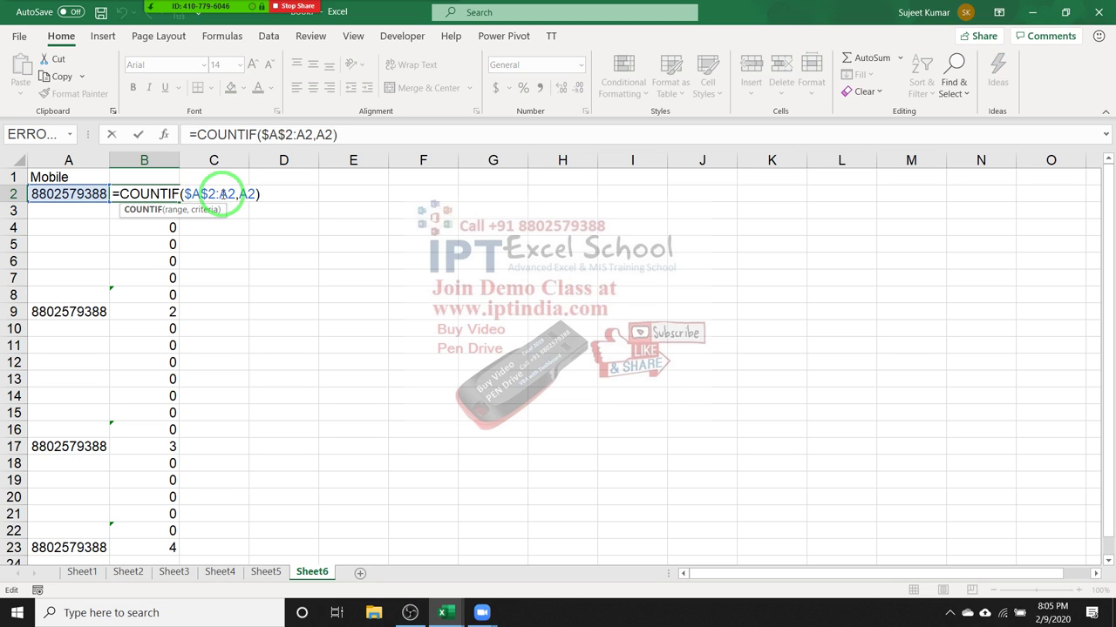
{"action": "key", "text": "ctrl+Return"}
{"action": "left_click", "coordinate": [155, 209]}
{"action": "double_click", "coordinate": [155, 209]}
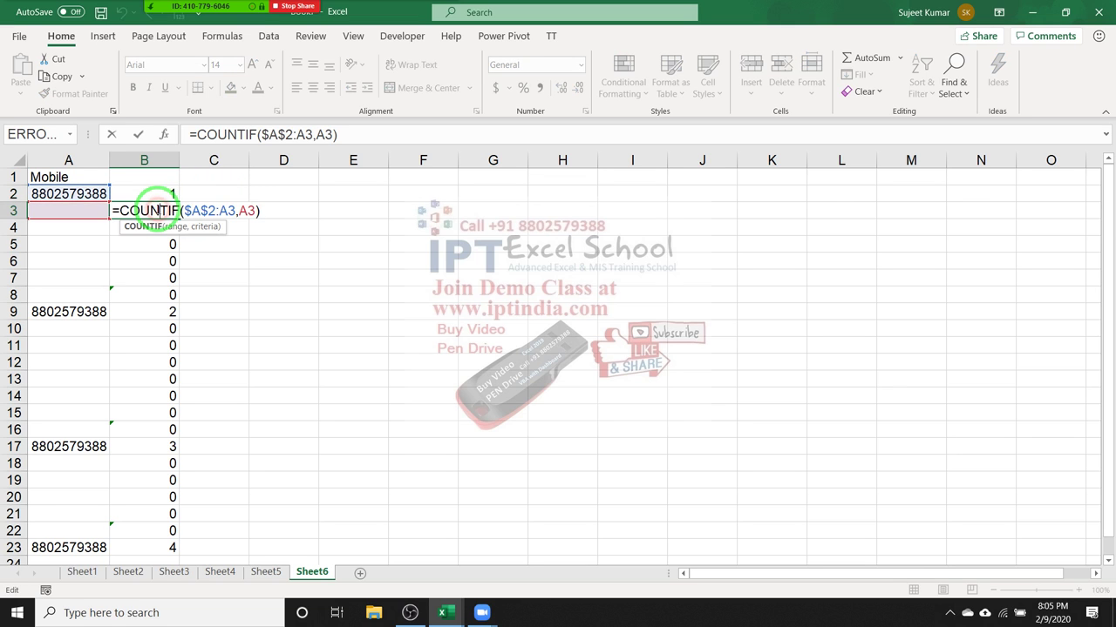
{"action": "key", "text": "ctrl+Return"}
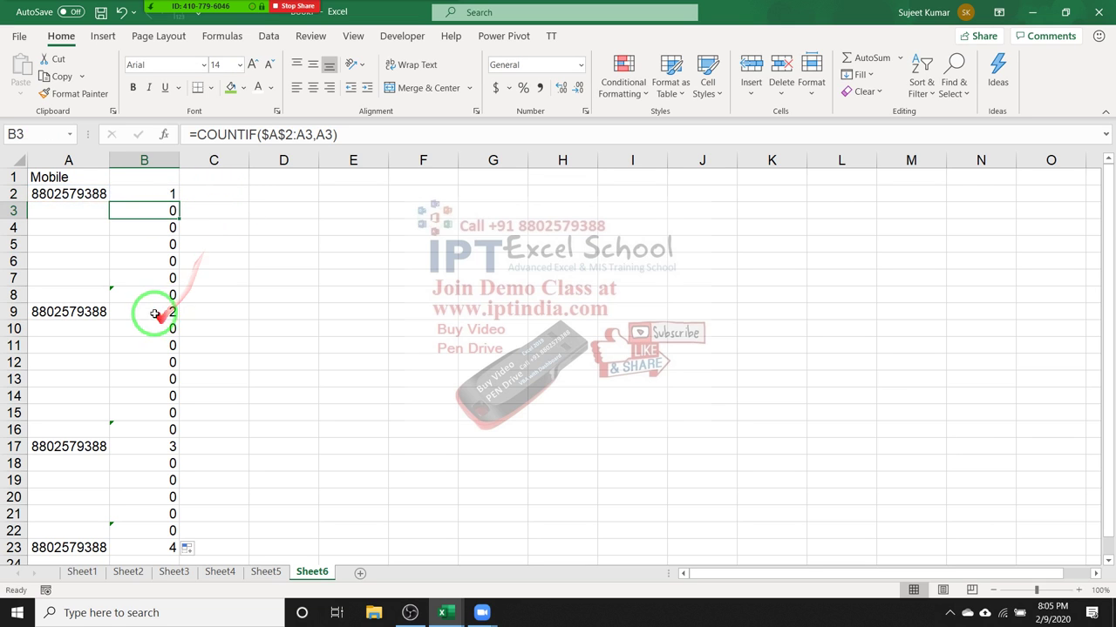
{"action": "double_click", "coordinate": [155, 313]}
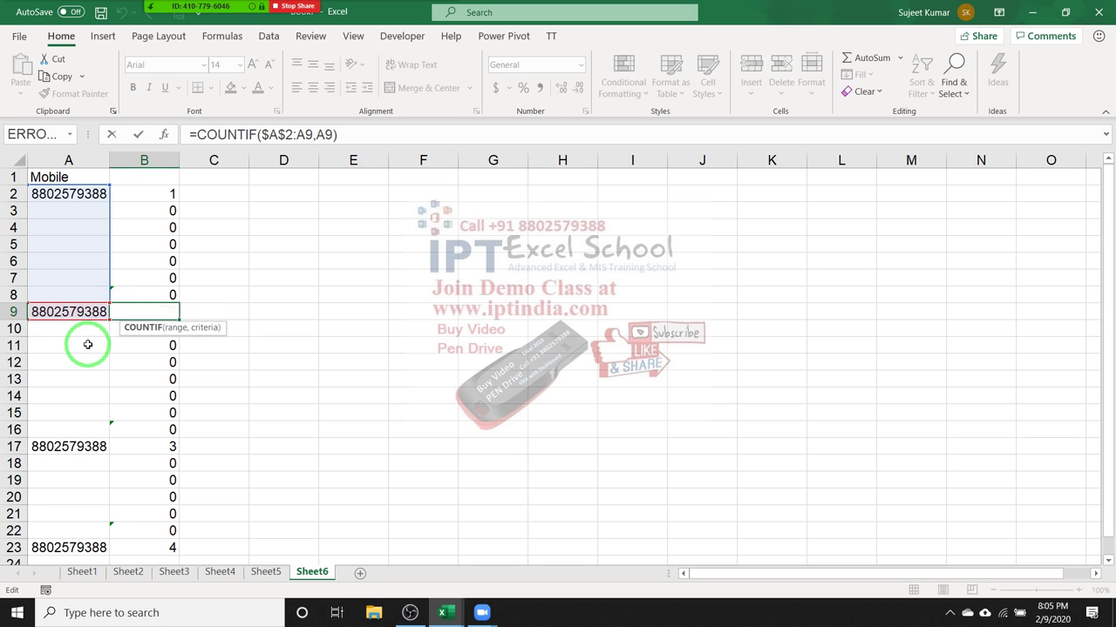
{"action": "scroll", "coordinate": [84, 375], "scroll_direction": "down", "scroll_amount": 5}
{"action": "scroll", "coordinate": [86, 397], "scroll_direction": "up", "scroll_amount": 5}
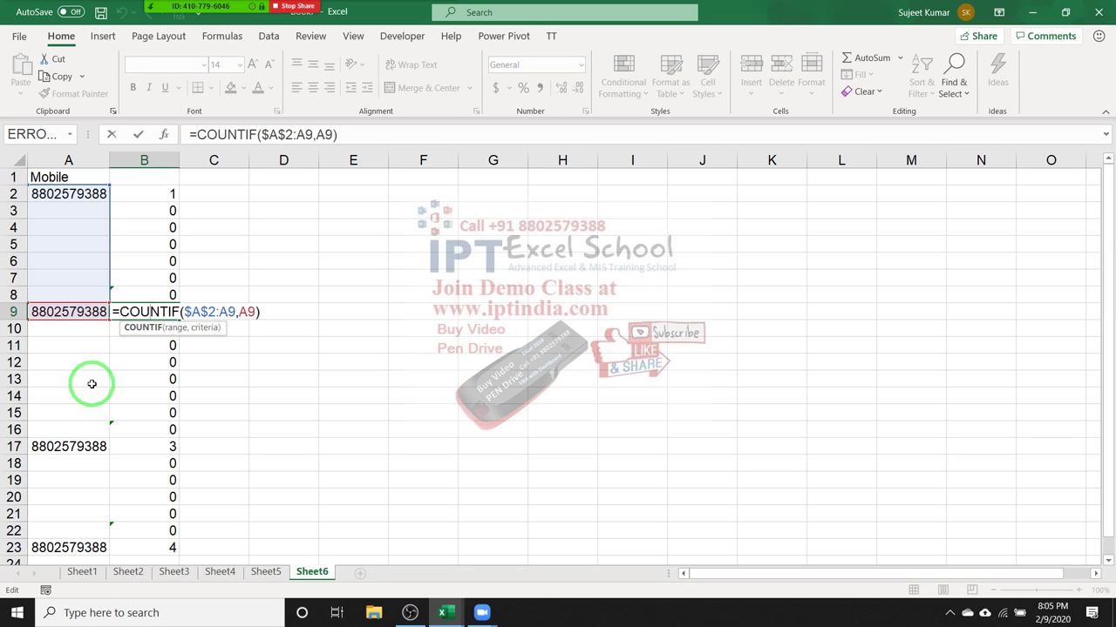
{"action": "key", "text": "ctrl+Return"}
Copy B2's COUNTIF formula text from the formula bar.
{"action": "left_click", "coordinate": [142, 186]}
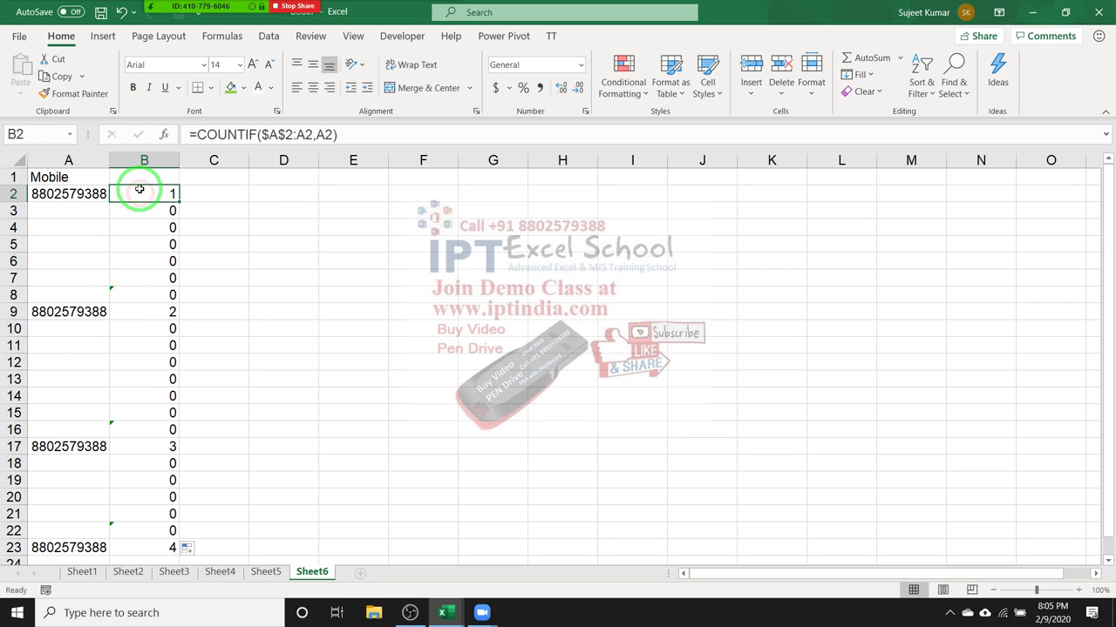
{"action": "left_click_drag", "start_coordinate": [187, 134], "coordinate": [511, 154]}
{"action": "key", "text": "ctrl+c"}
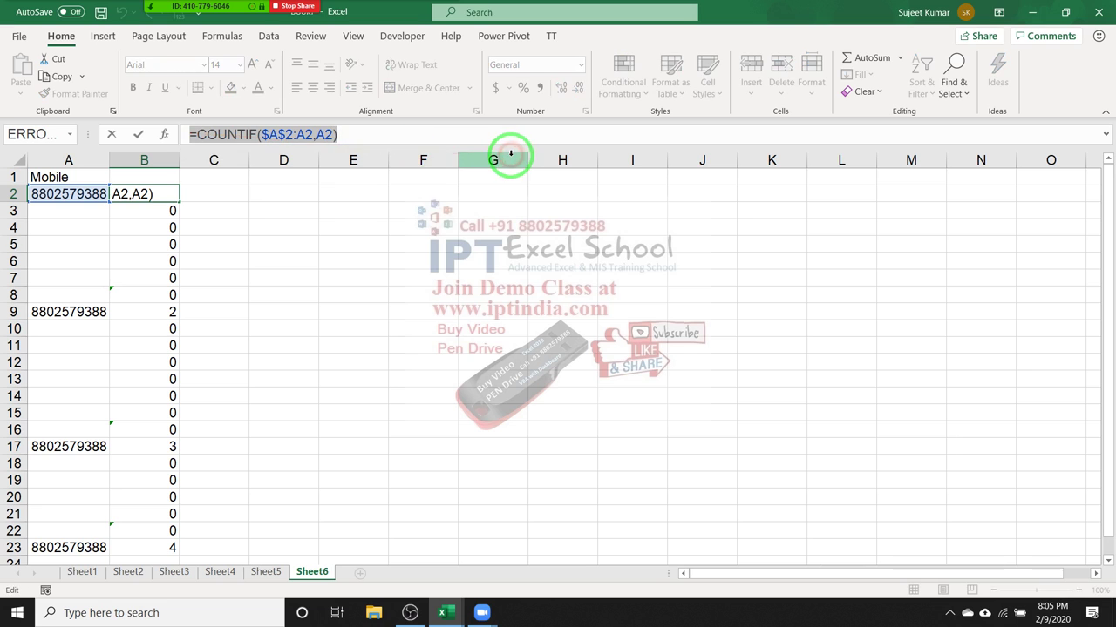
{"action": "key", "text": "Escape"}
{"action": "left_click", "coordinate": [45, 193]}
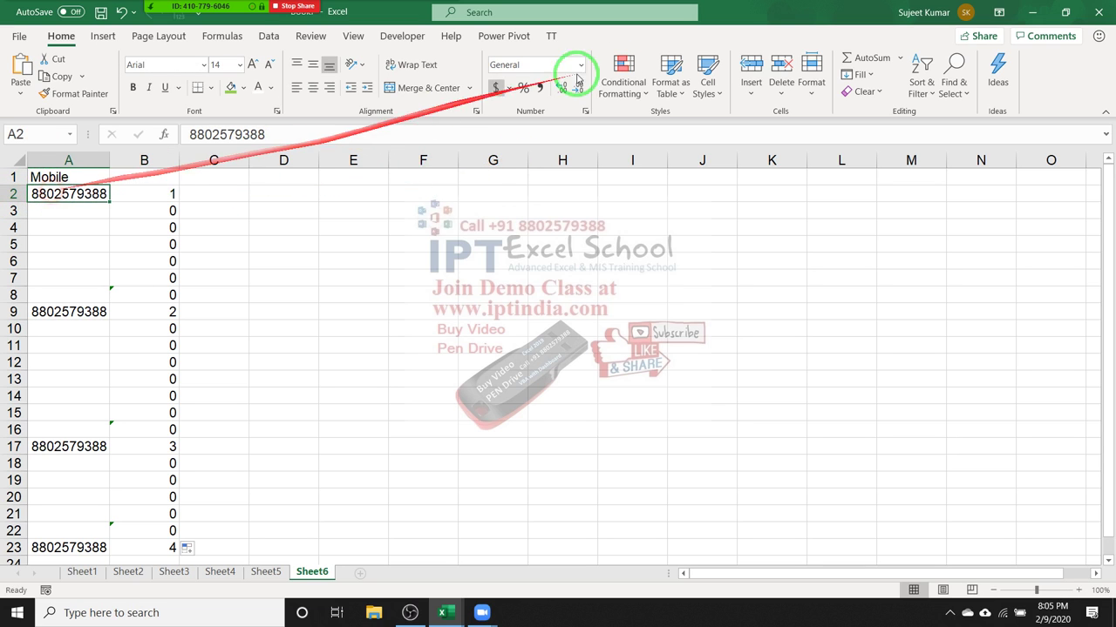
Add a formula rule =COUNTIF($A$2:A2,A2)>1 with red fill to A2.
{"action": "left_click", "coordinate": [624, 83]}
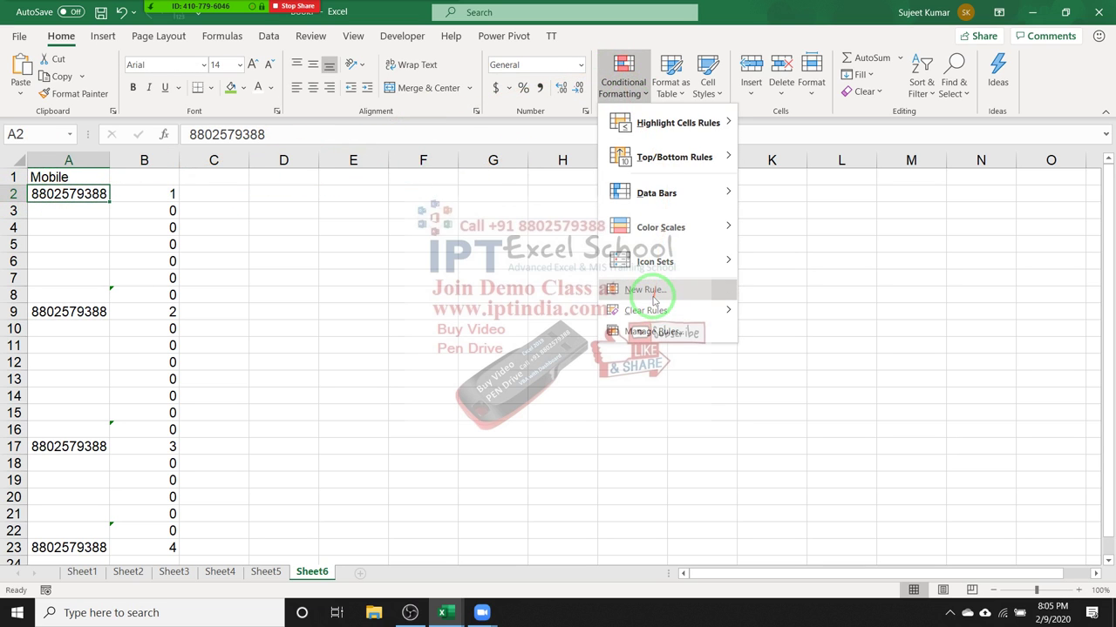
{"action": "left_click", "coordinate": [636, 294]}
{"action": "left_click", "coordinate": [616, 257]}
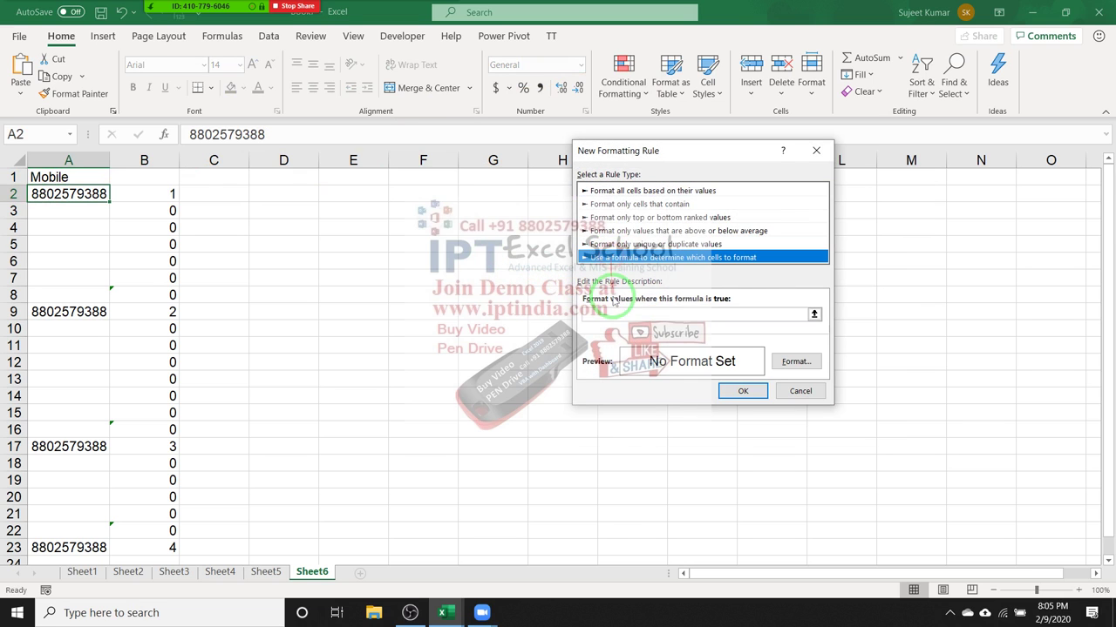
{"action": "left_click", "coordinate": [613, 314]}
{"action": "key", "text": "ctrl+v"}
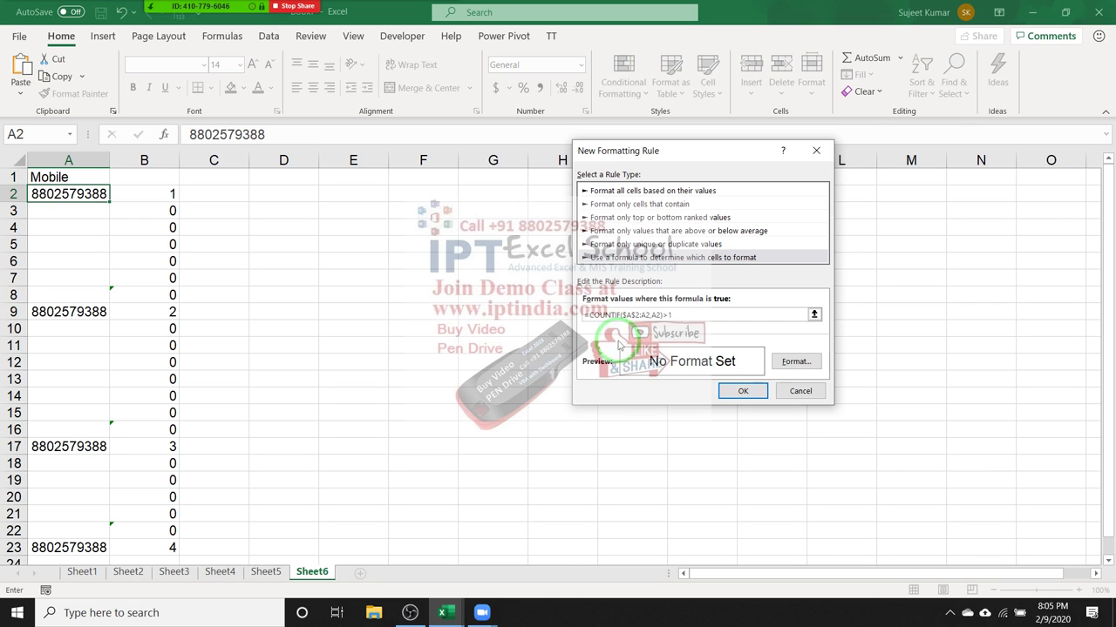
{"action": "left_click", "coordinate": [796, 361]}
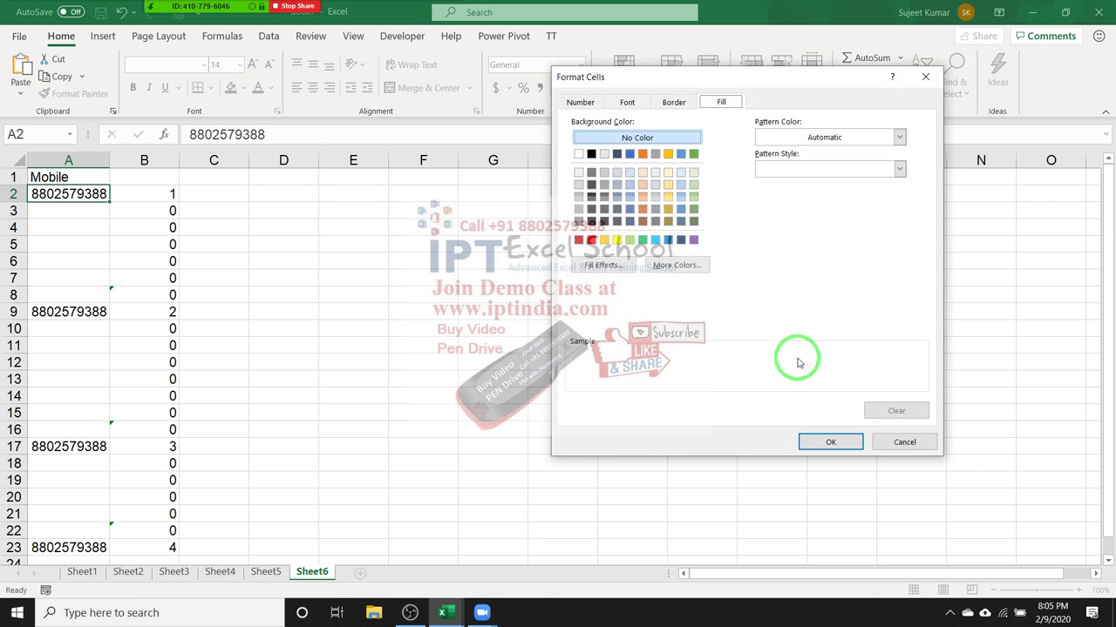
{"action": "left_click", "coordinate": [590, 240]}
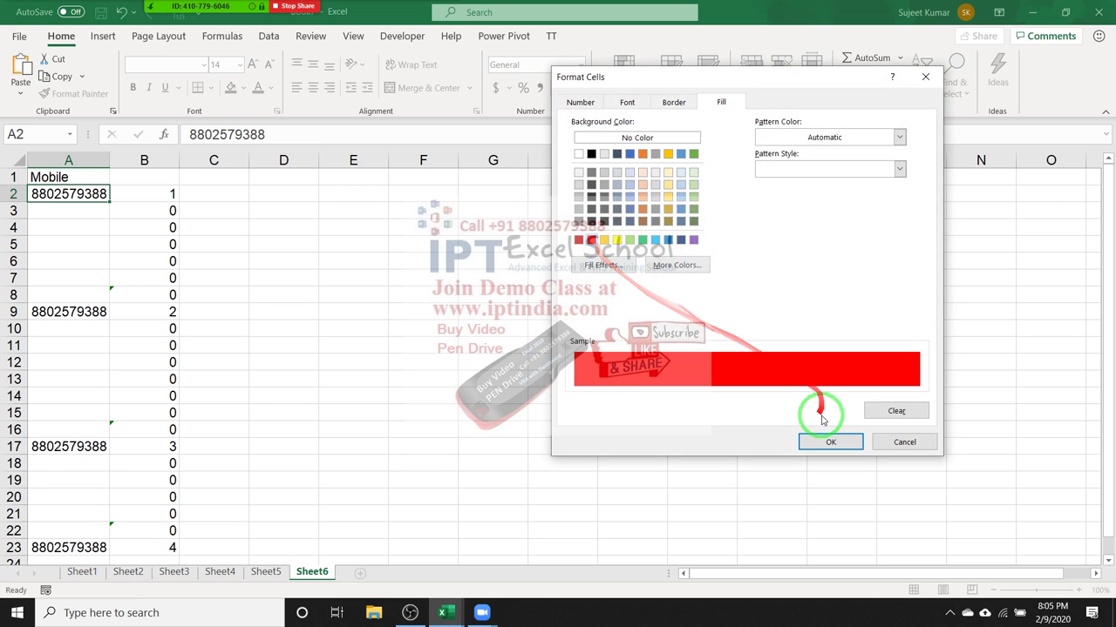
{"action": "left_click", "coordinate": [829, 441]}
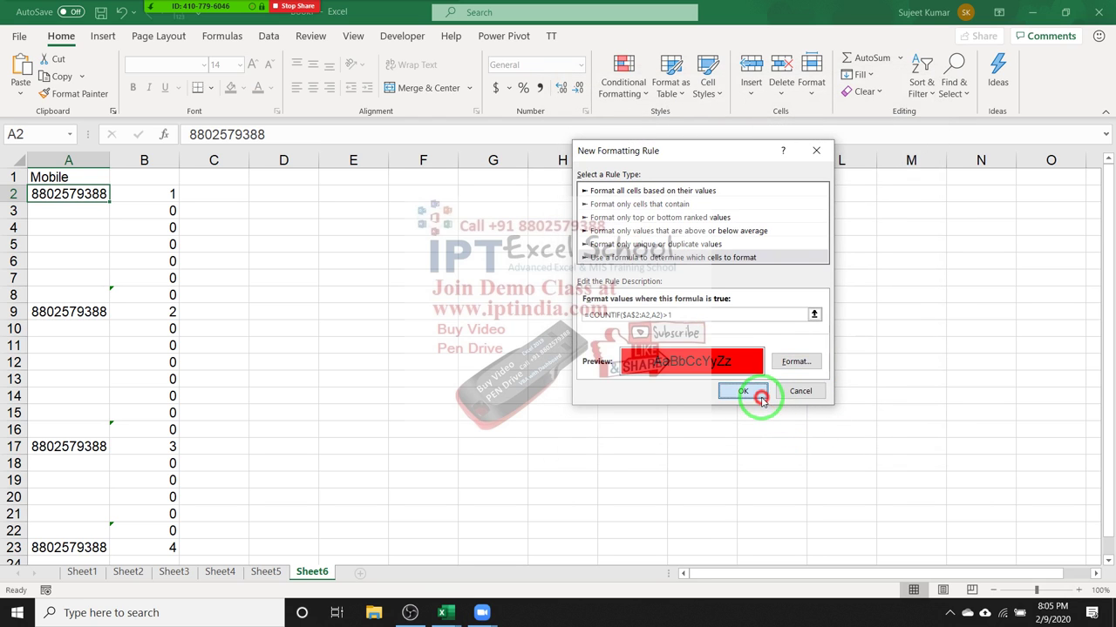
{"action": "left_click", "coordinate": [743, 391]}
{"action": "left_click", "coordinate": [74, 94]}
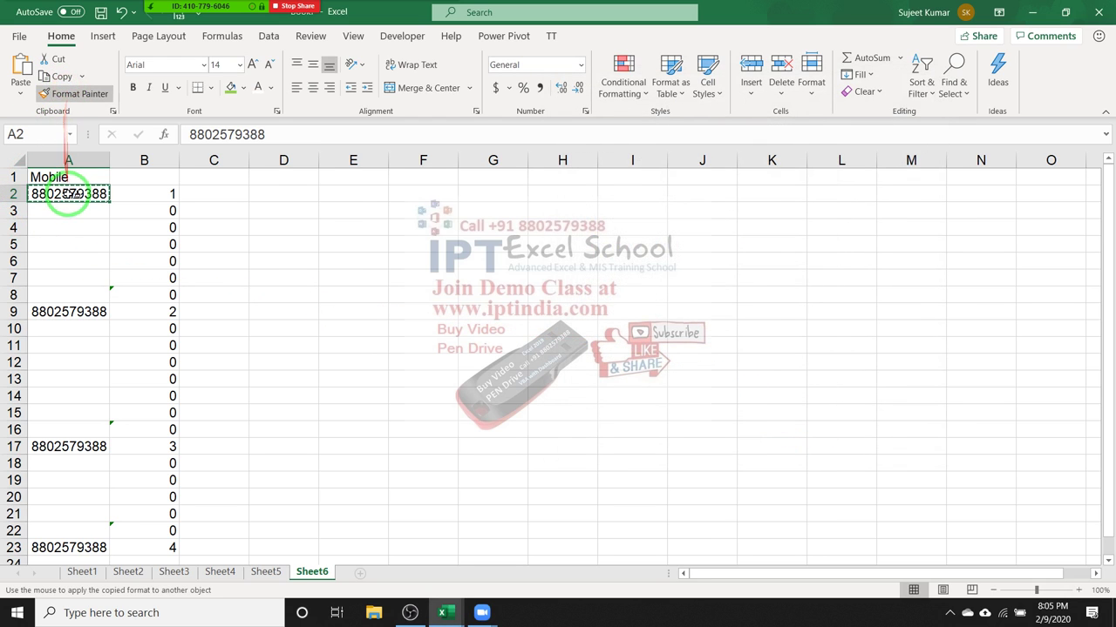
Paint the repeat rule onto A2:A23, then test it by entering 1, 2, 1 in A4, A6, A11.
{"action": "left_click_drag", "start_coordinate": [68, 194], "coordinate": [70, 558]}
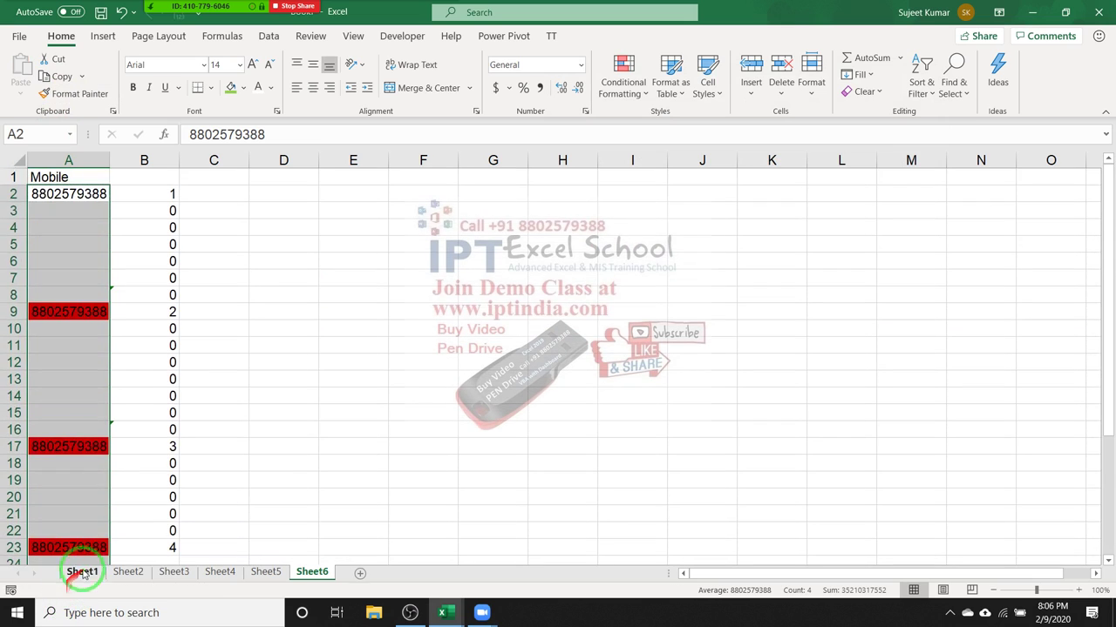
{"action": "left_click", "coordinate": [50, 228]}
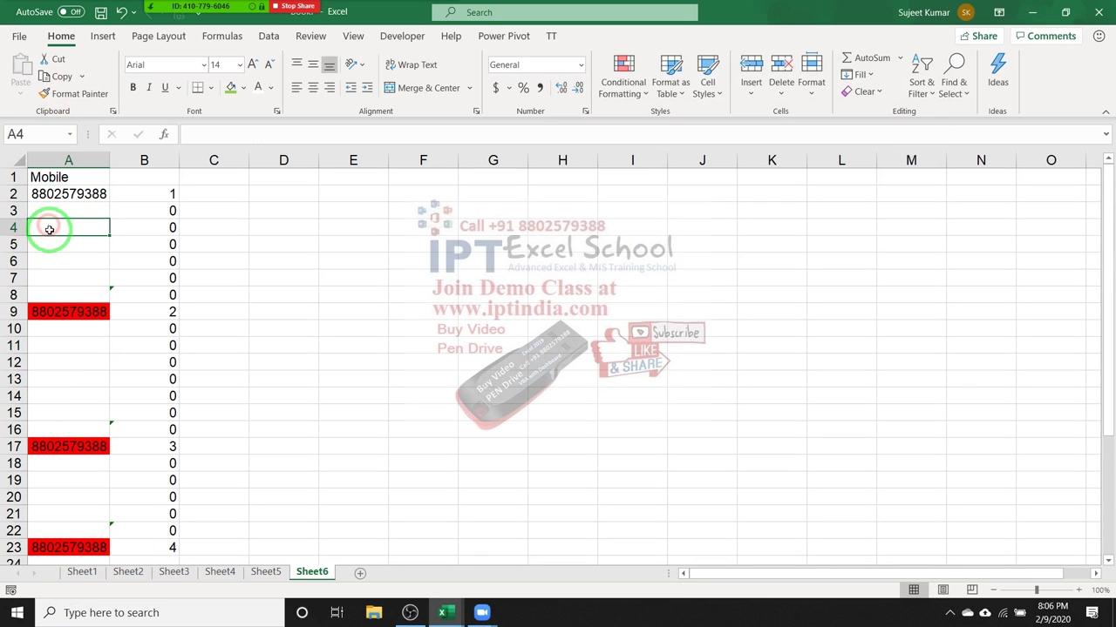
{"action": "type", "text": "1"}
{"action": "key", "text": "Return"}
{"action": "key", "text": "Return"}
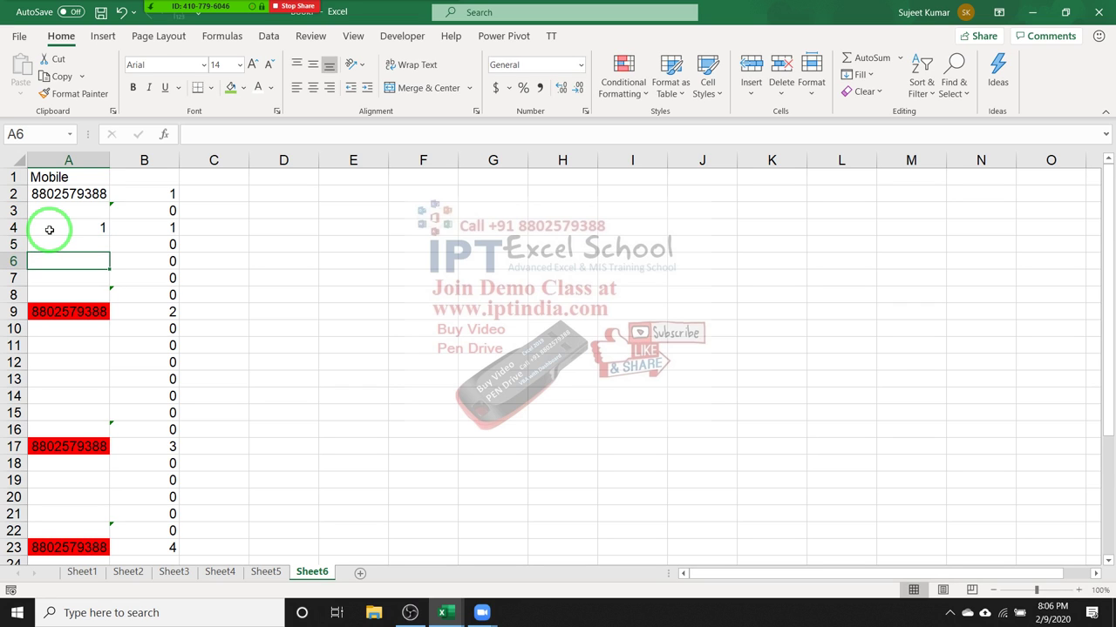
{"action": "type", "text": "2"}
{"action": "key", "text": "Return"}
{"action": "key", "text": "Return"}
{"action": "key", "text": "Return"}
{"action": "key", "text": "Return"}
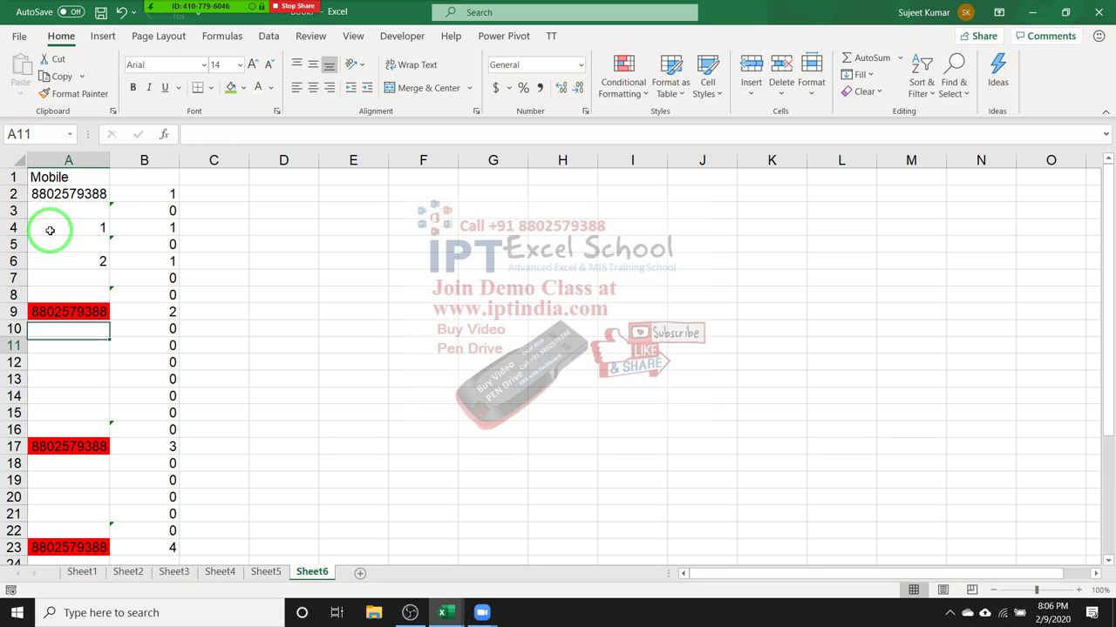
{"action": "key", "text": "Return"}
{"action": "type", "text": "1"}
{"action": "key", "text": "Return"}
{"action": "key", "text": "Up"}
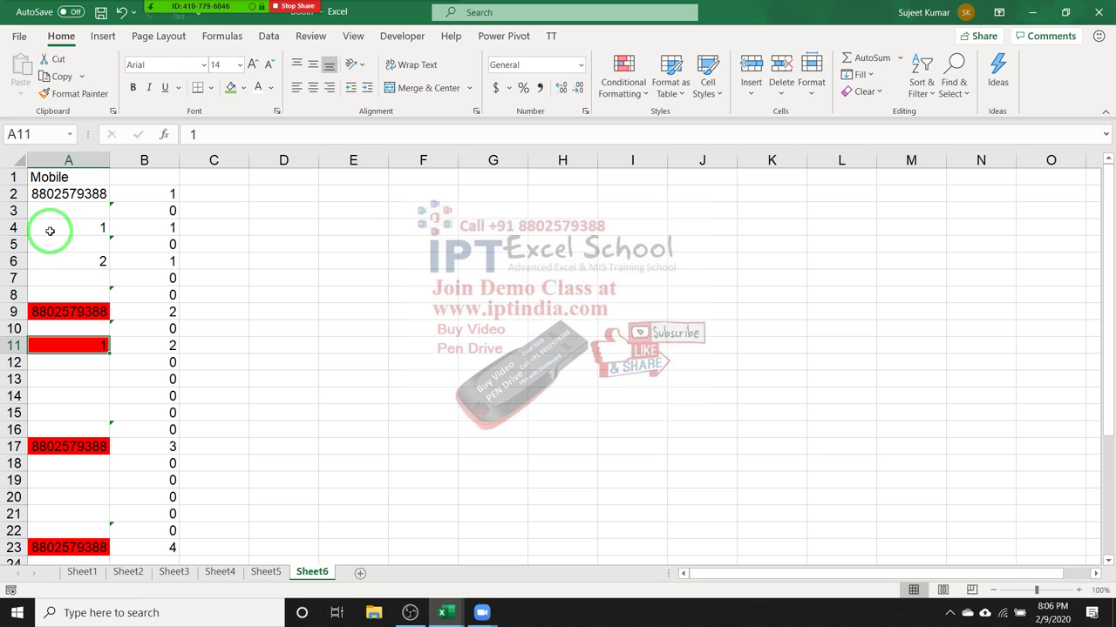
{"action": "left_click", "coordinate": [68, 229]}
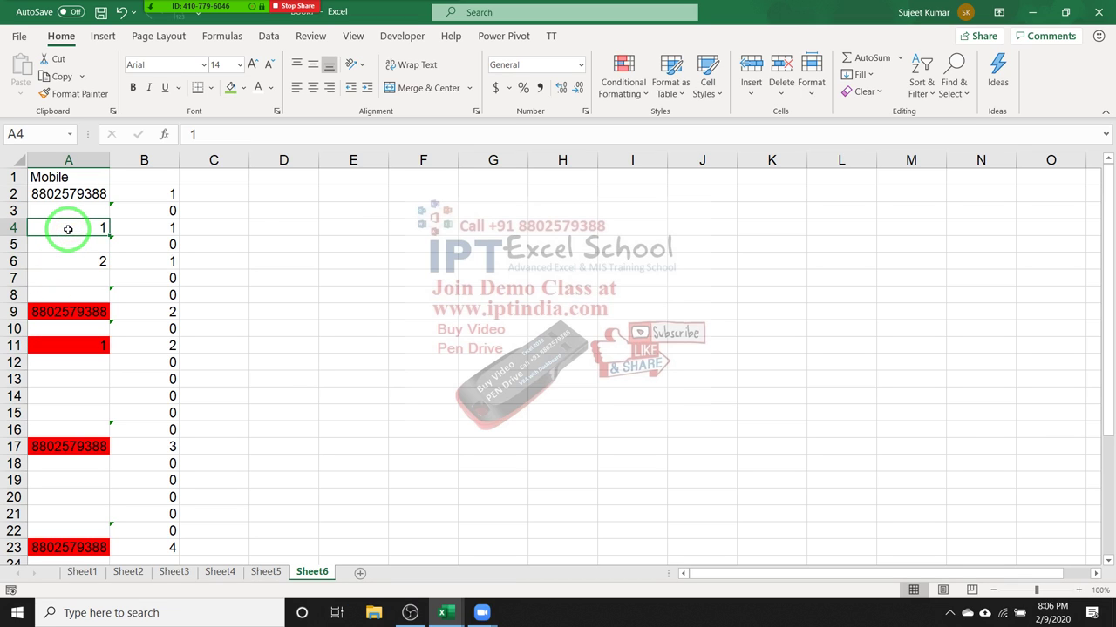
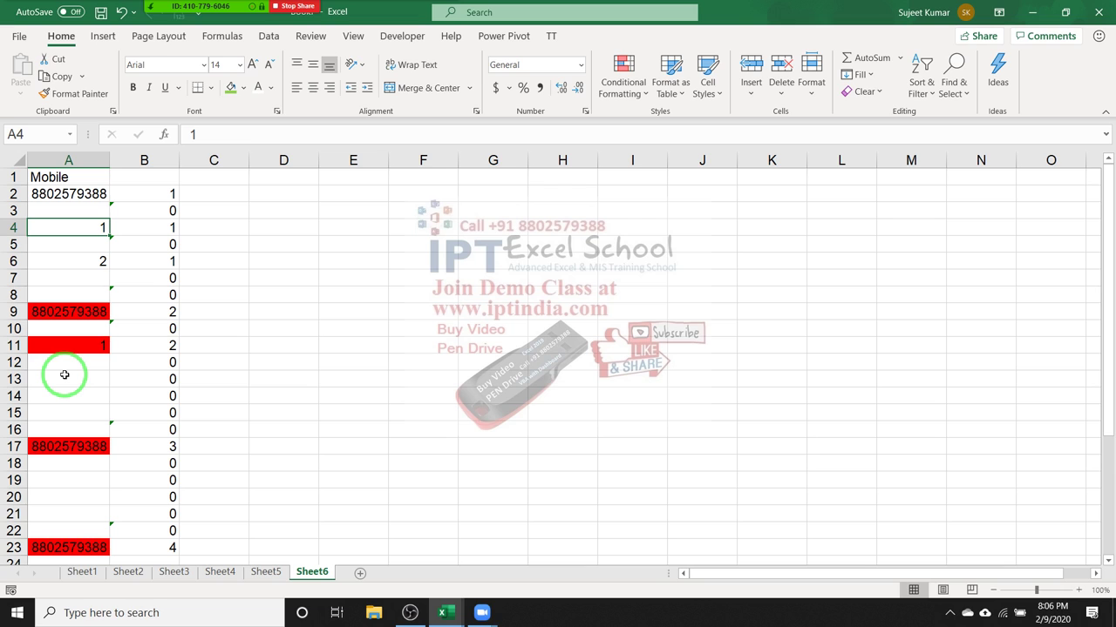
Add Sheet7 with the heading Date in A1 and 1-Jan in A2.
{"action": "left_click", "coordinate": [360, 573]}
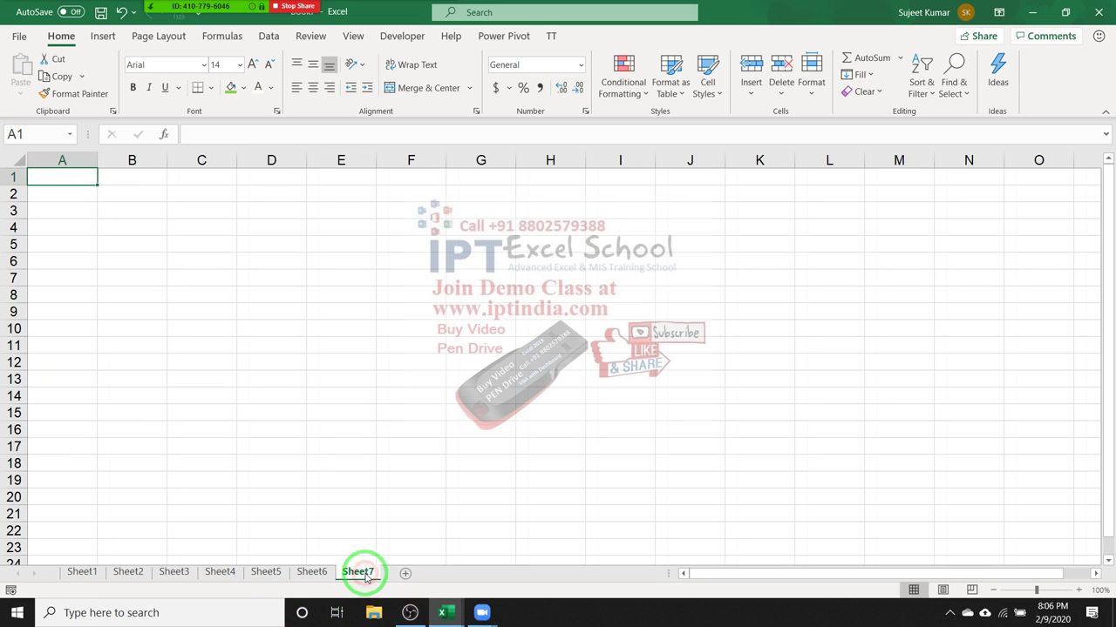
{"action": "type", "text": "Date"}
{"action": "key", "text": "Return"}
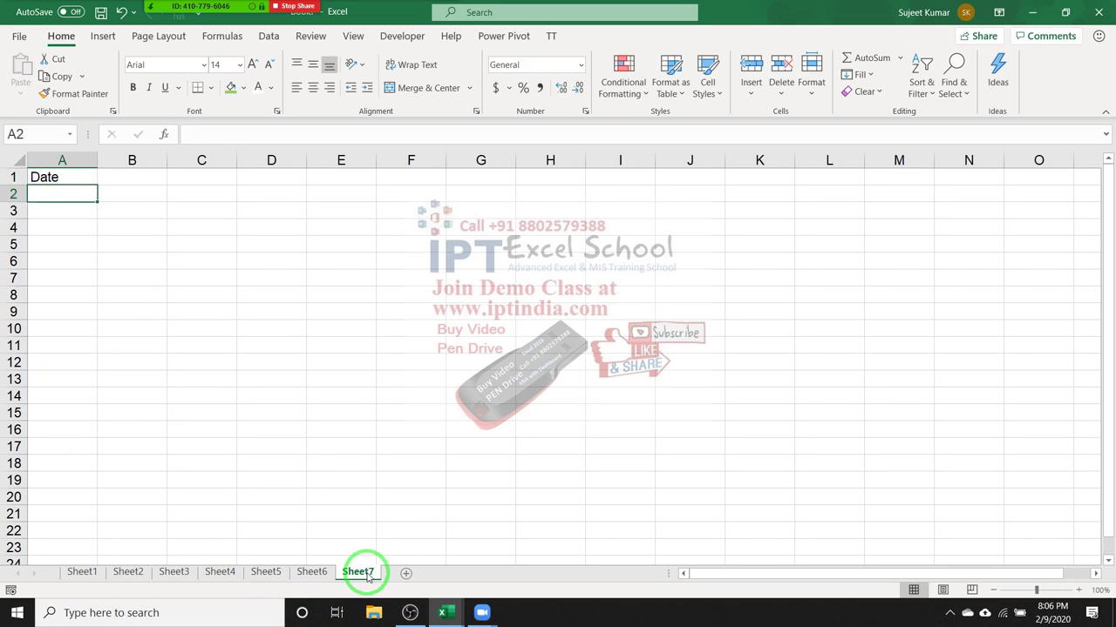
{"action": "type", "text": "1/1"}
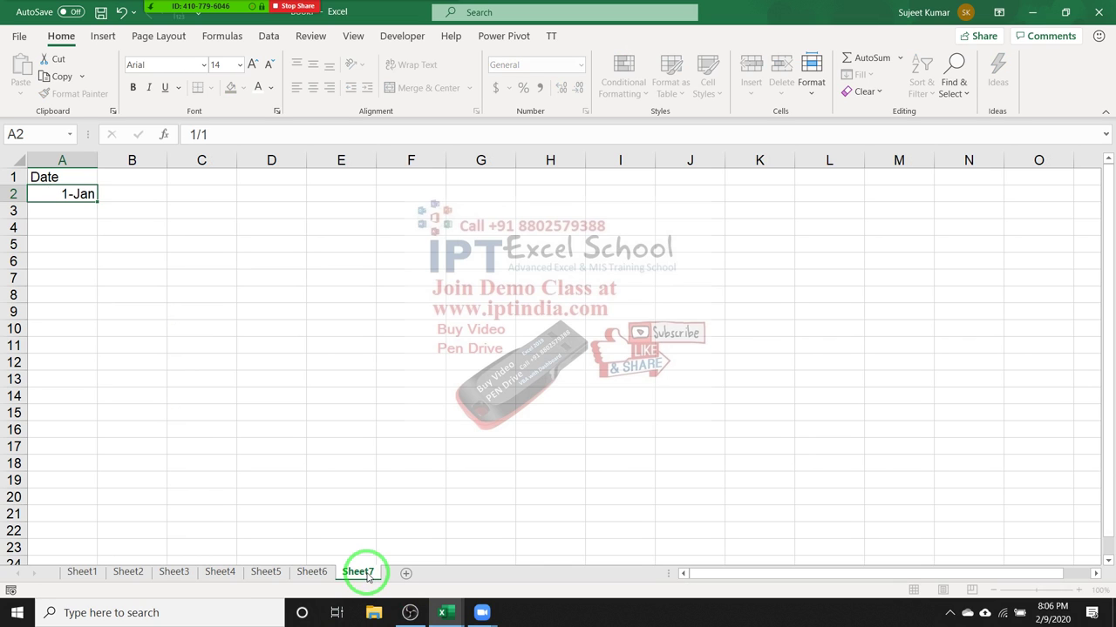
{"action": "key", "text": "Return"}
Fill the daily January date series down column A to row 27.
{"action": "left_click", "coordinate": [77, 195]}
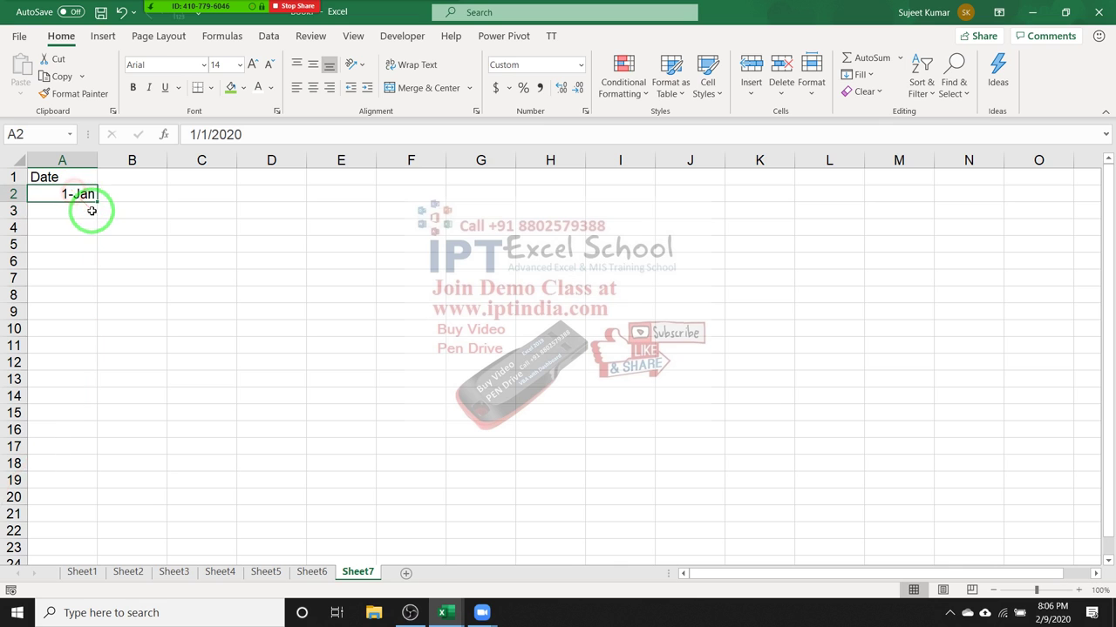
{"action": "left_click_drag", "start_coordinate": [96, 202], "coordinate": [90, 514]}
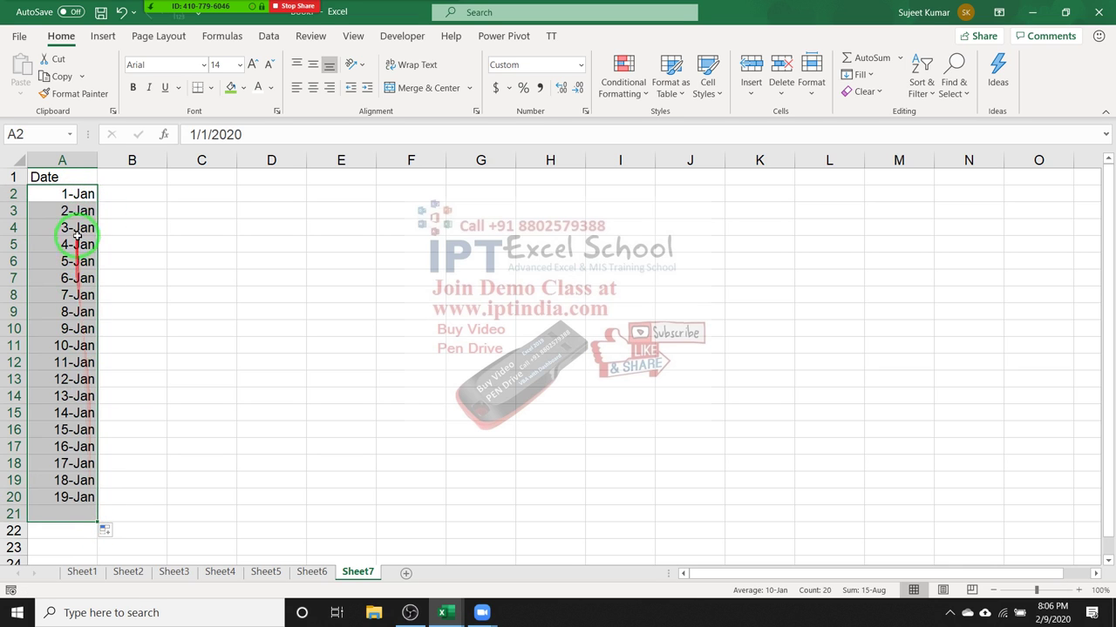
{"action": "left_click_drag", "start_coordinate": [87, 192], "coordinate": [89, 438]}
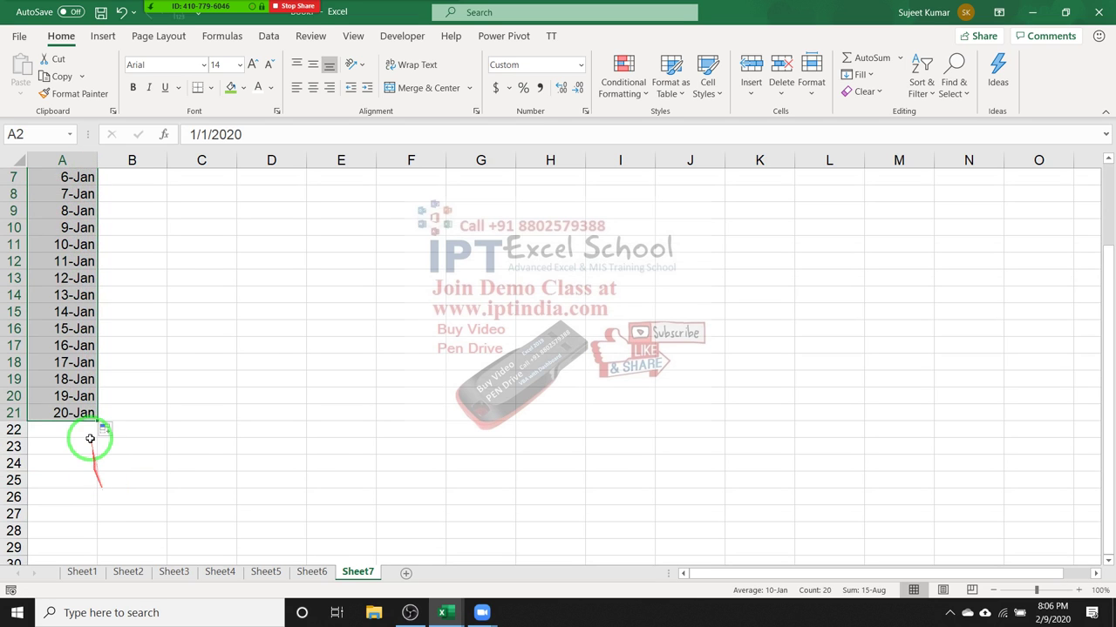
{"action": "left_click_drag", "start_coordinate": [98, 422], "coordinate": [101, 527]}
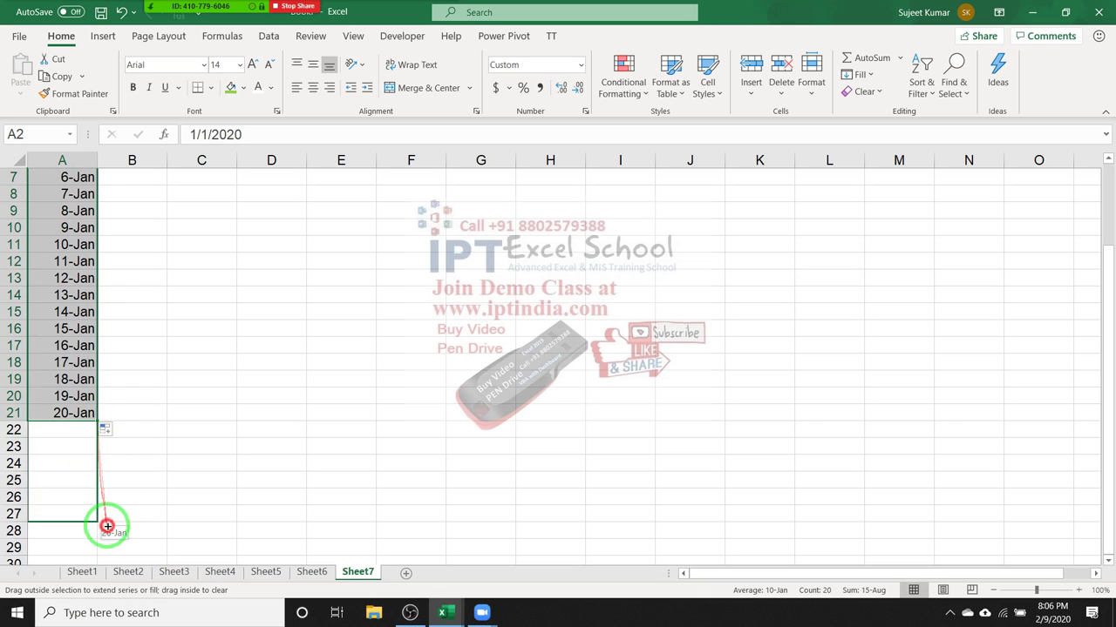
{"action": "scroll", "coordinate": [87, 518], "scroll_direction": "up", "scroll_amount": 2}
{"action": "left_click_drag", "start_coordinate": [95, 458], "coordinate": [56, 219]}
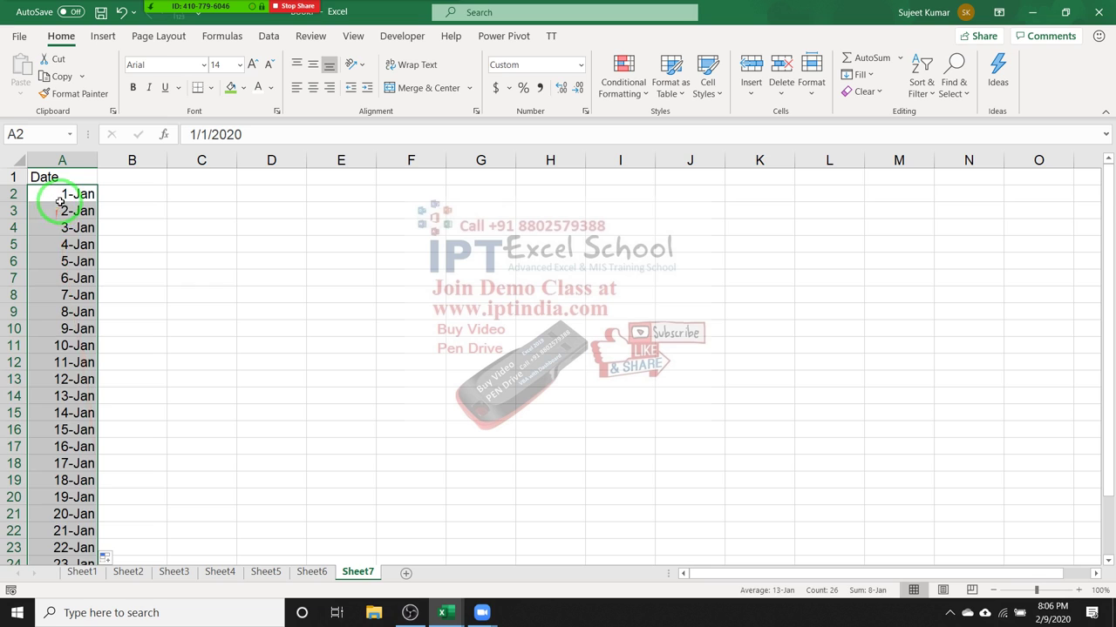
{"action": "left_click", "coordinate": [54, 199]}
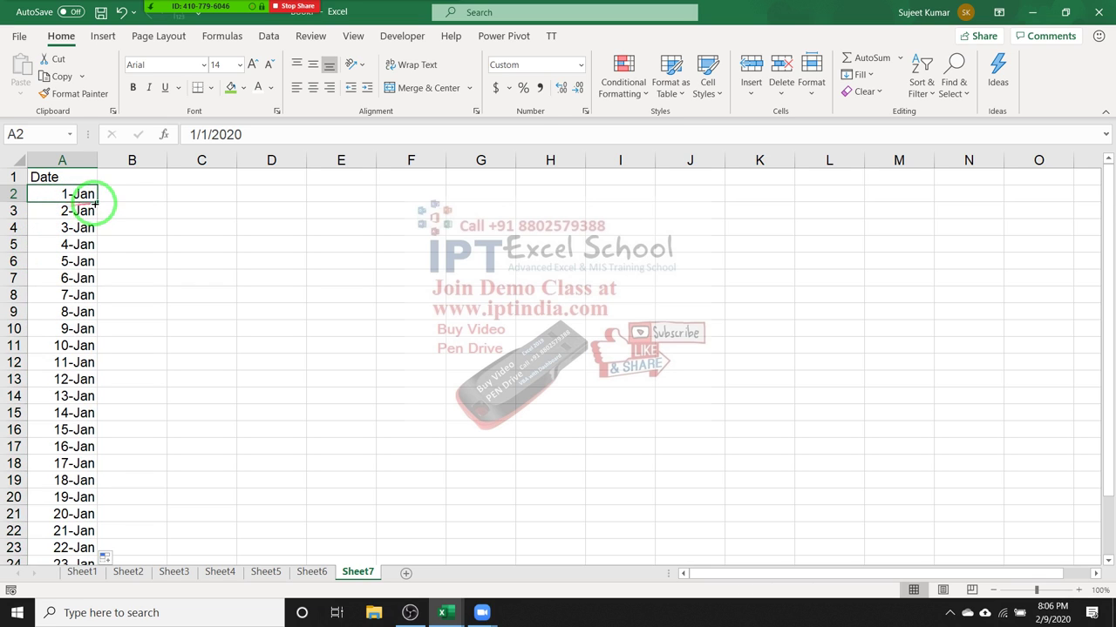
Enter =TEXT(A2,"DDD") in B2 so it shows Wed.
{"action": "left_click", "coordinate": [139, 196]}
{"action": "type", "text": "="}
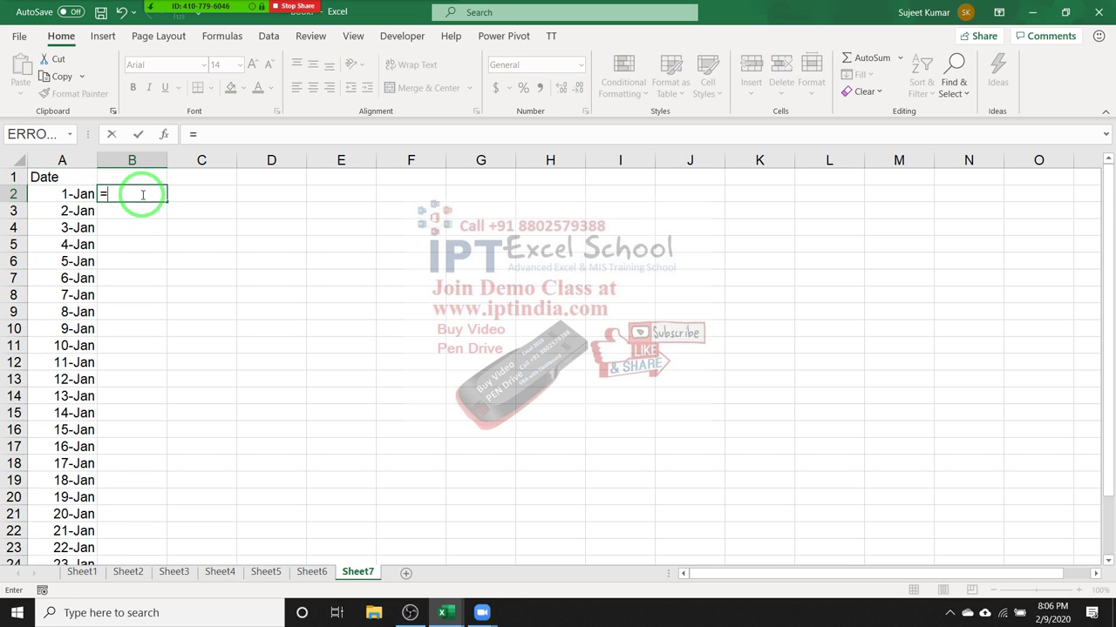
{"action": "type", "text": "te"}
{"action": "key", "text": "Tab"}
{"action": "key", "text": "Left"}
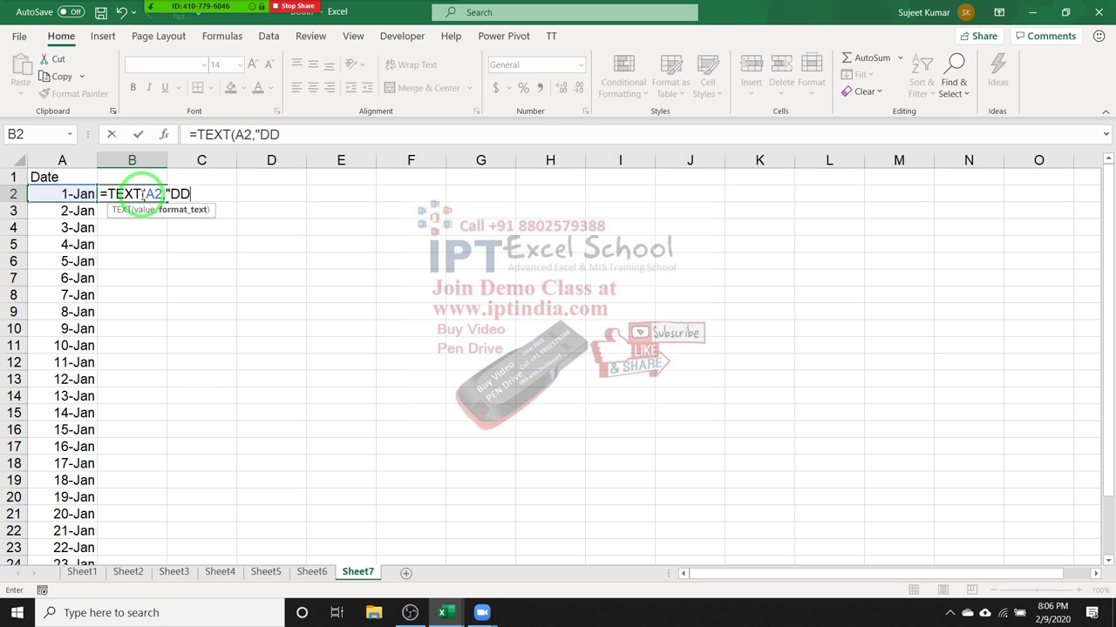
{"action": "key", "text": "Return"}
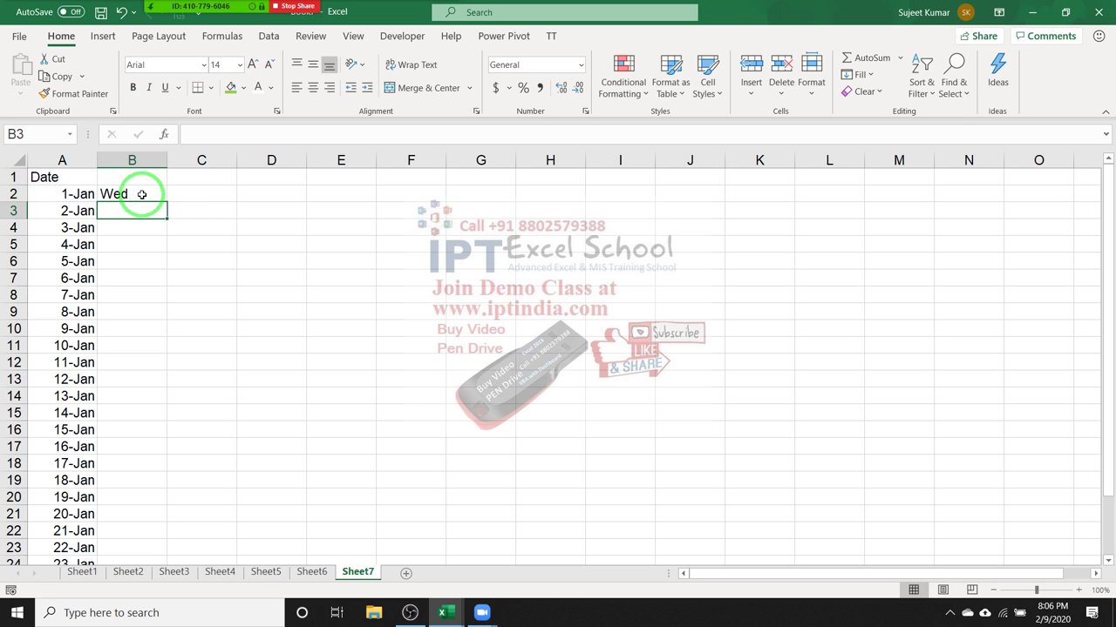
Enter =WEEKDAY(A3,2) in B3, returning 4 for 2-Jan.
{"action": "type", "text": "=w"}
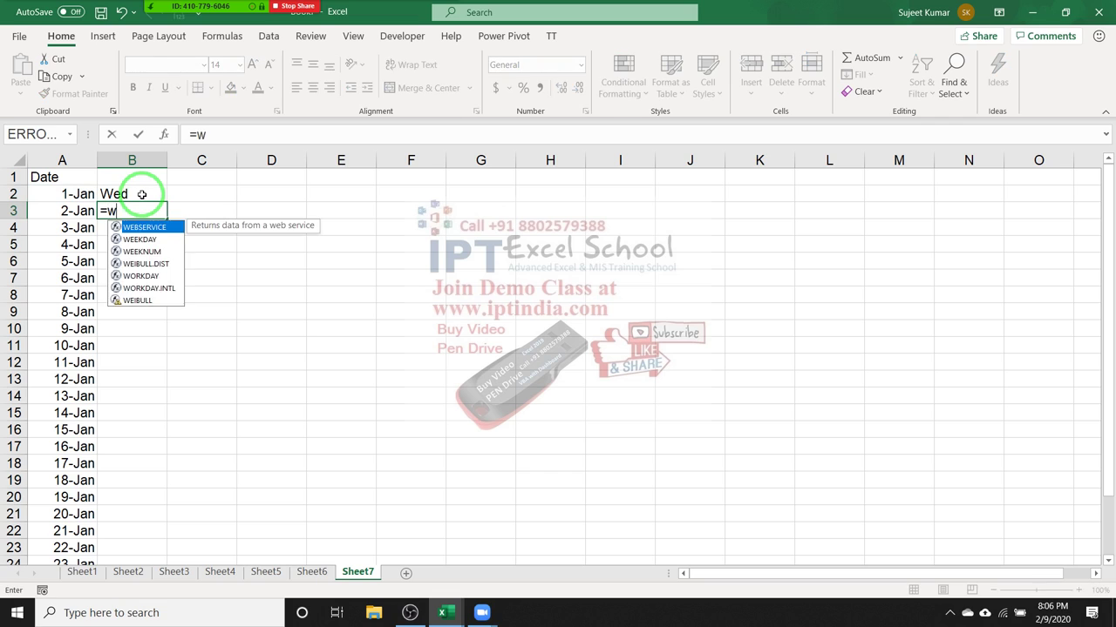
{"action": "type", "text": "ee"}
{"action": "key", "text": "Up"}
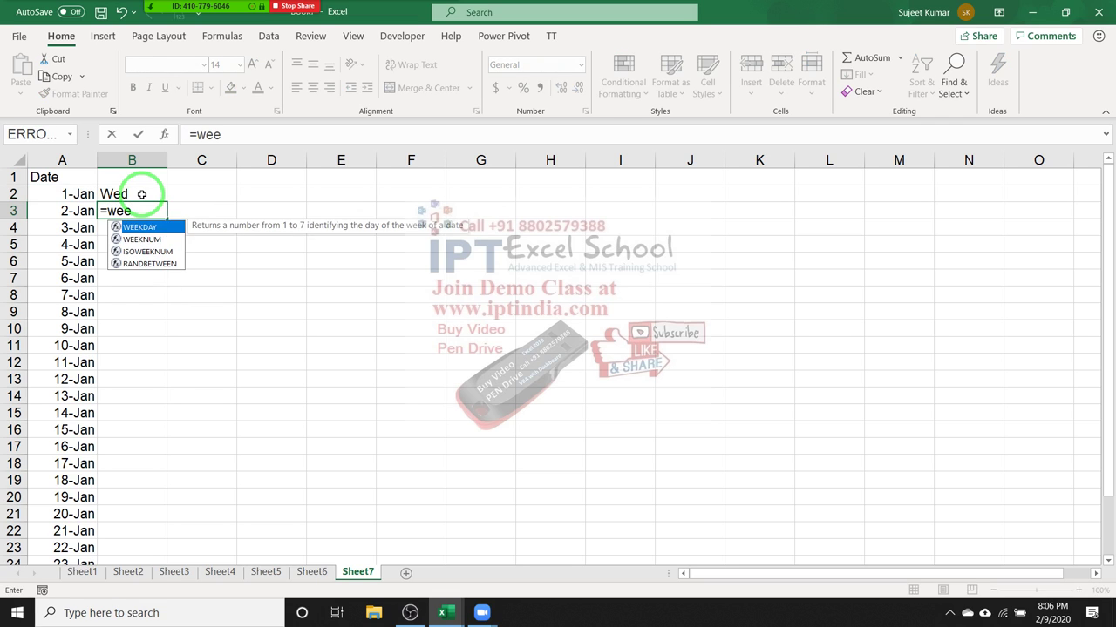
{"action": "key", "text": "Tab"}
{"action": "key", "text": "Left"}
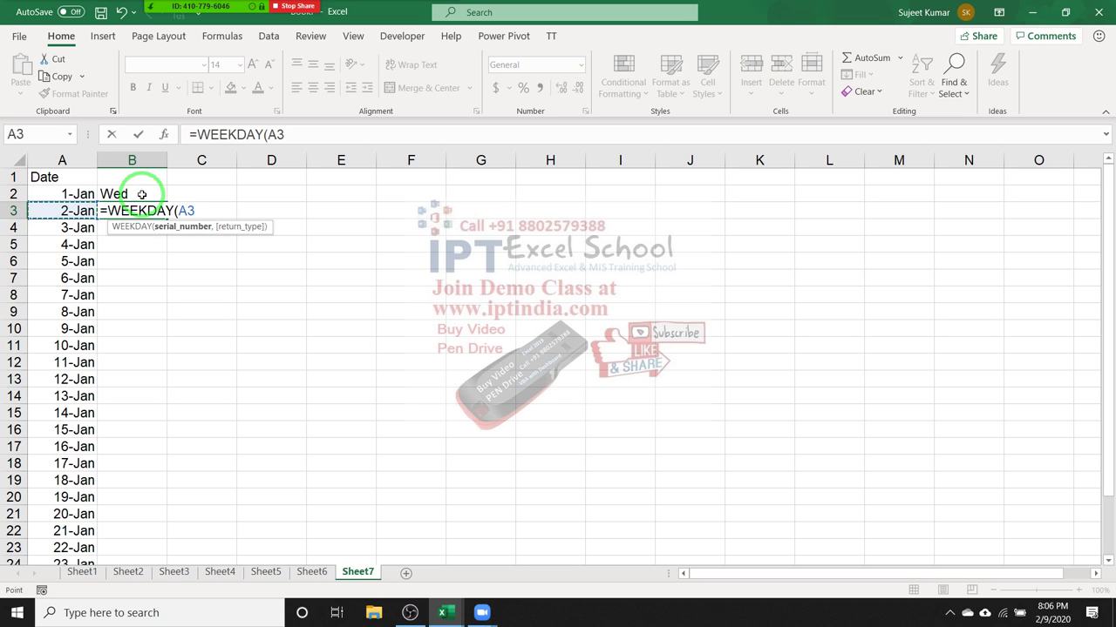
{"action": "type", "text": ",2"}
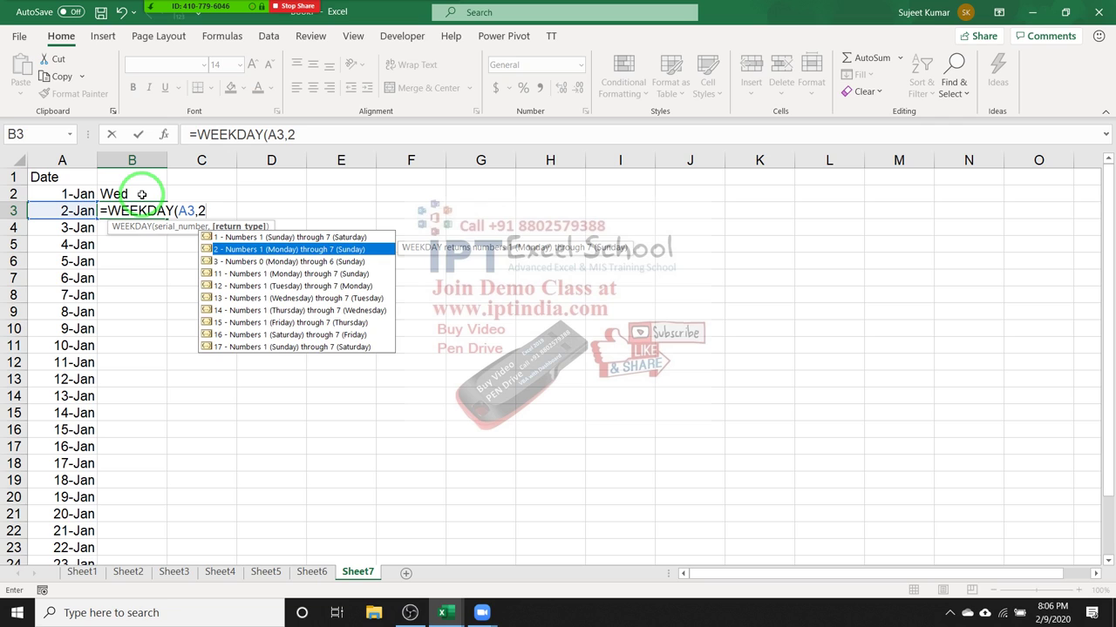
{"action": "type", "text": ")"}
{"action": "key", "text": "Return"}
{"action": "key", "text": "Up"}
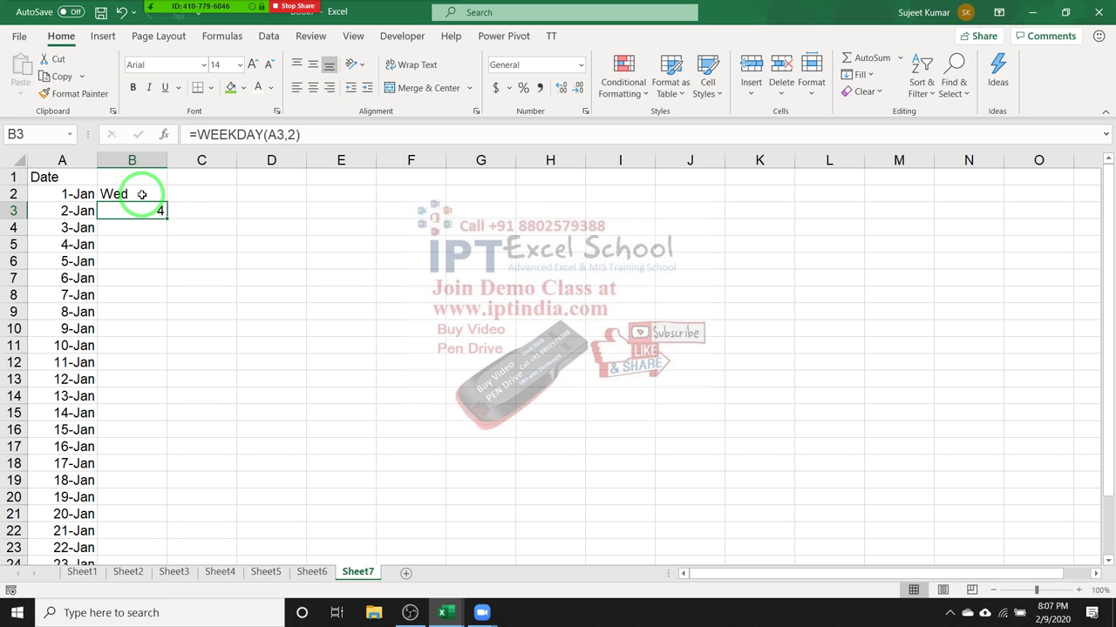
{"action": "left_click", "coordinate": [141, 194]}
{"action": "key", "text": "Down"}
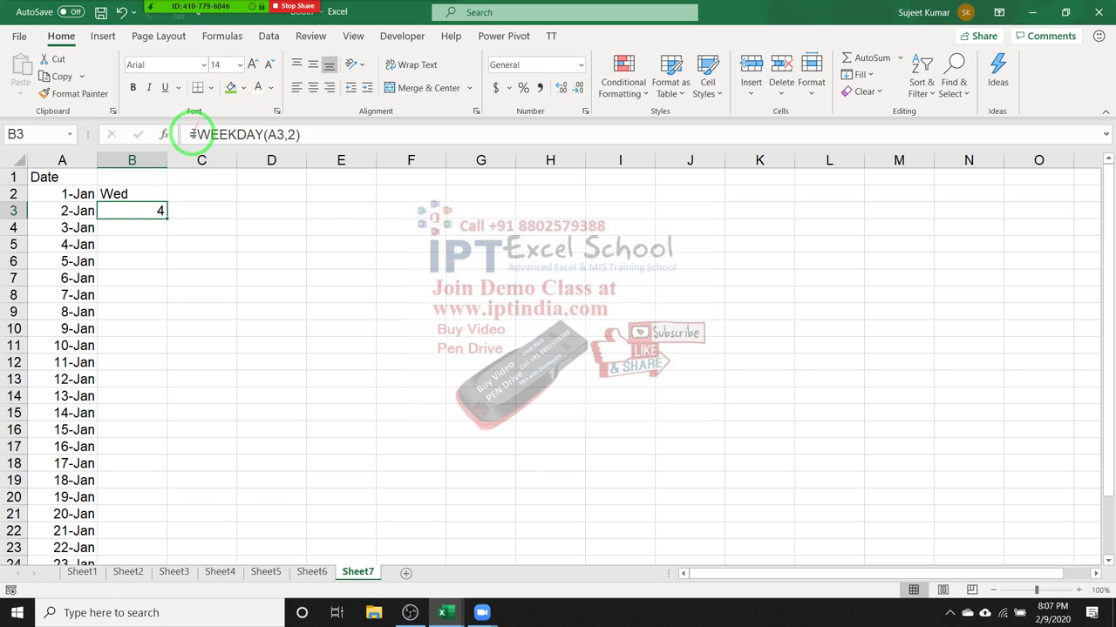
{"action": "left_click_drag", "start_coordinate": [189, 134], "coordinate": [336, 134]}
{"action": "key", "text": "Escape"}
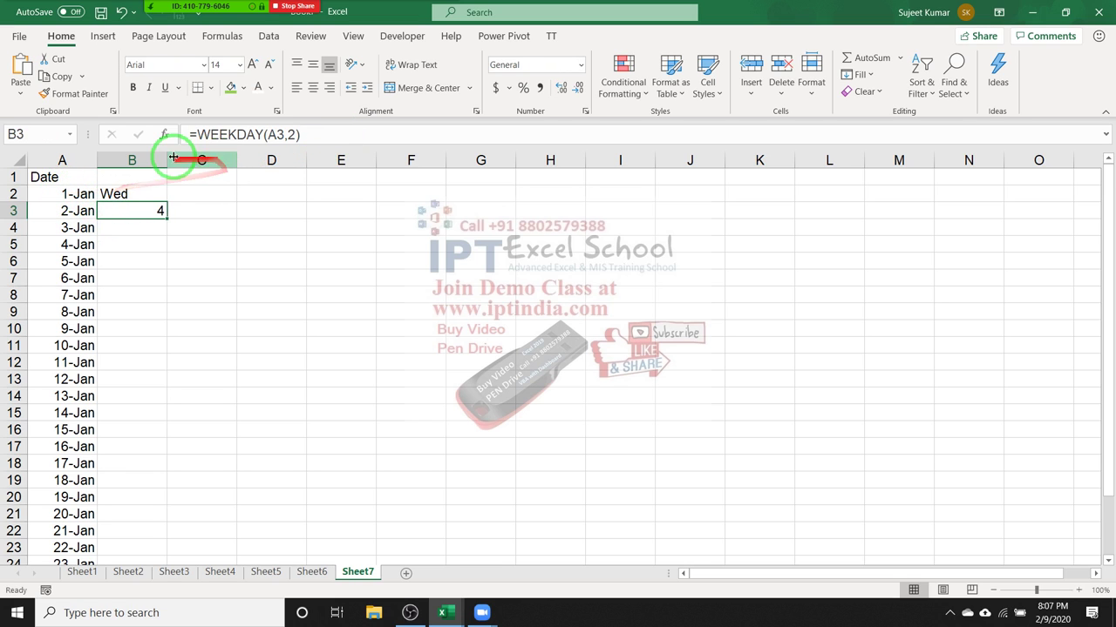
Give A2 a yellow-fill formula rule =WEEKDAY(A2,2)>5.
{"action": "left_click", "coordinate": [78, 196]}
{"action": "left_click", "coordinate": [623, 83]}
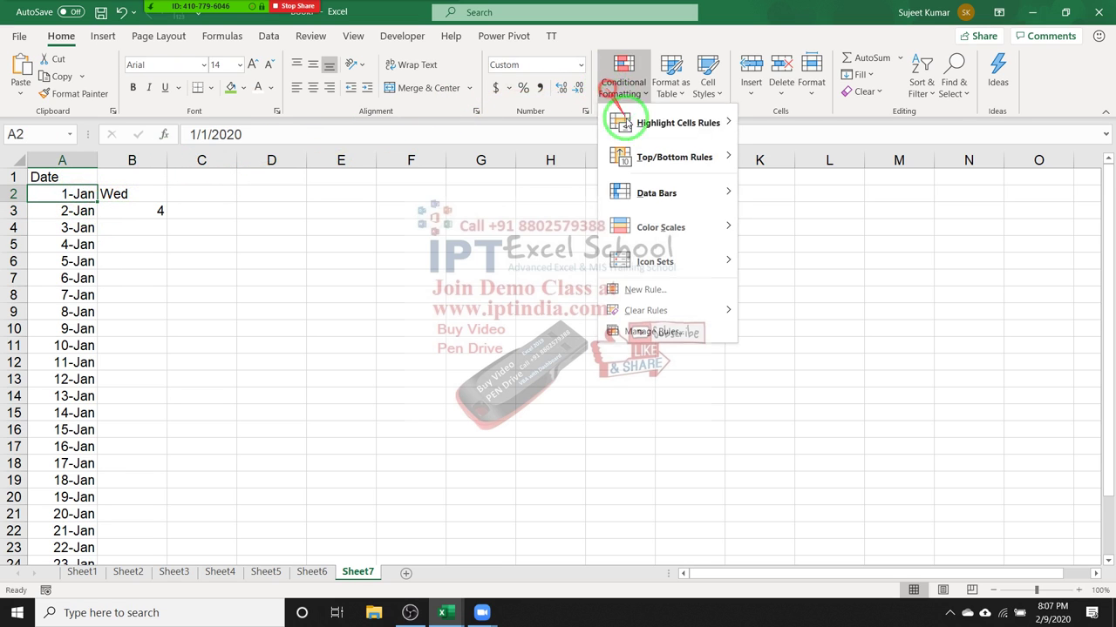
{"action": "left_click", "coordinate": [655, 290]}
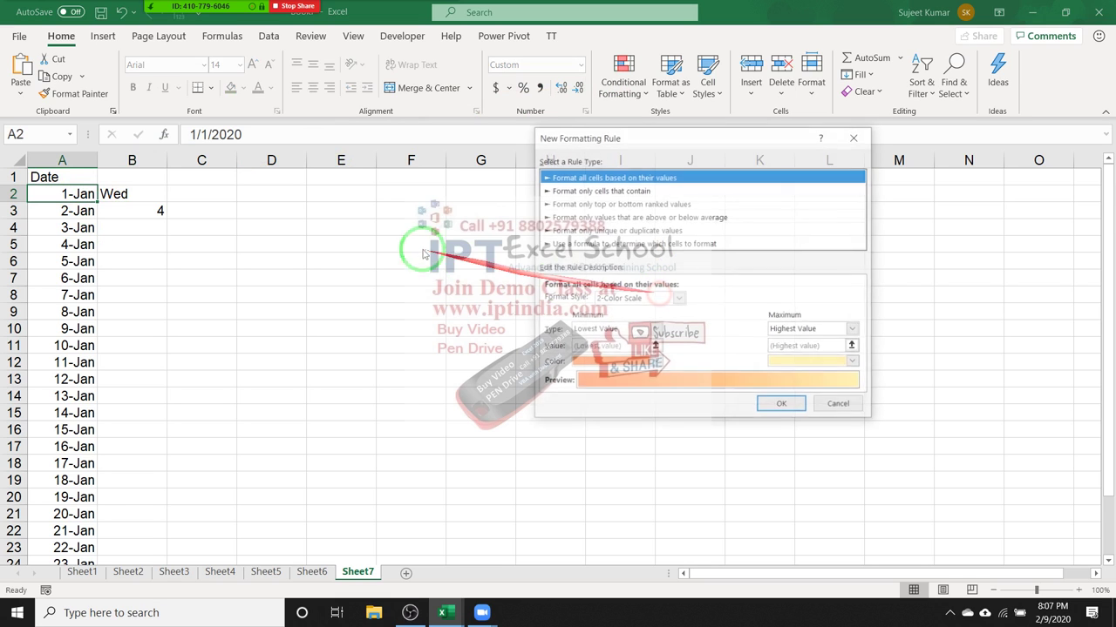
{"action": "left_click", "coordinate": [559, 245]}
{"action": "left_click", "coordinate": [572, 302]}
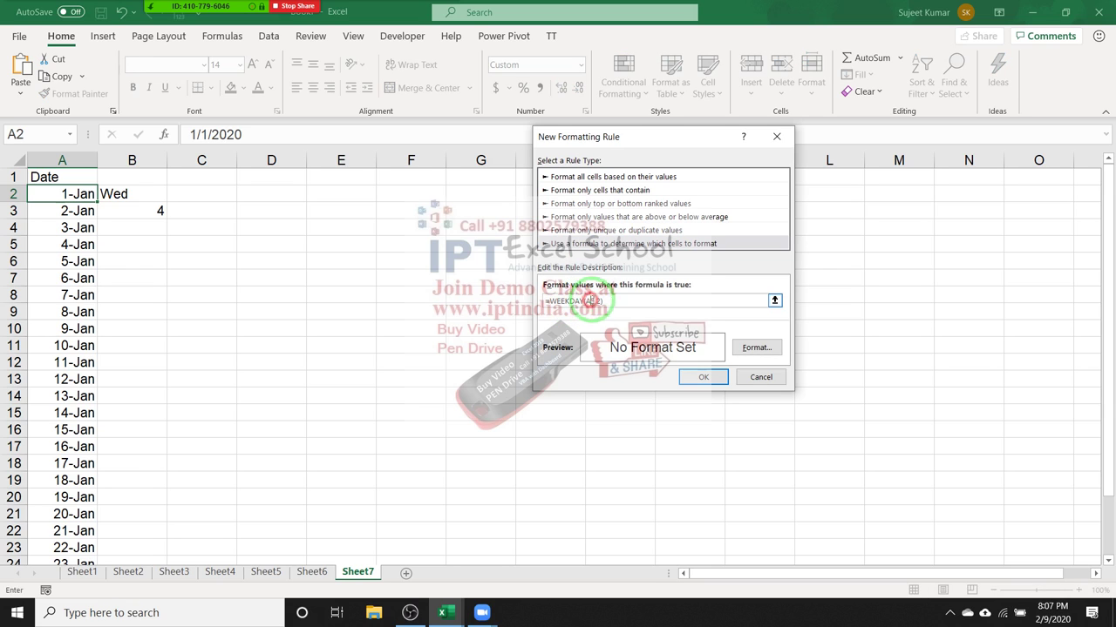
{"action": "left_click", "coordinate": [629, 297]}
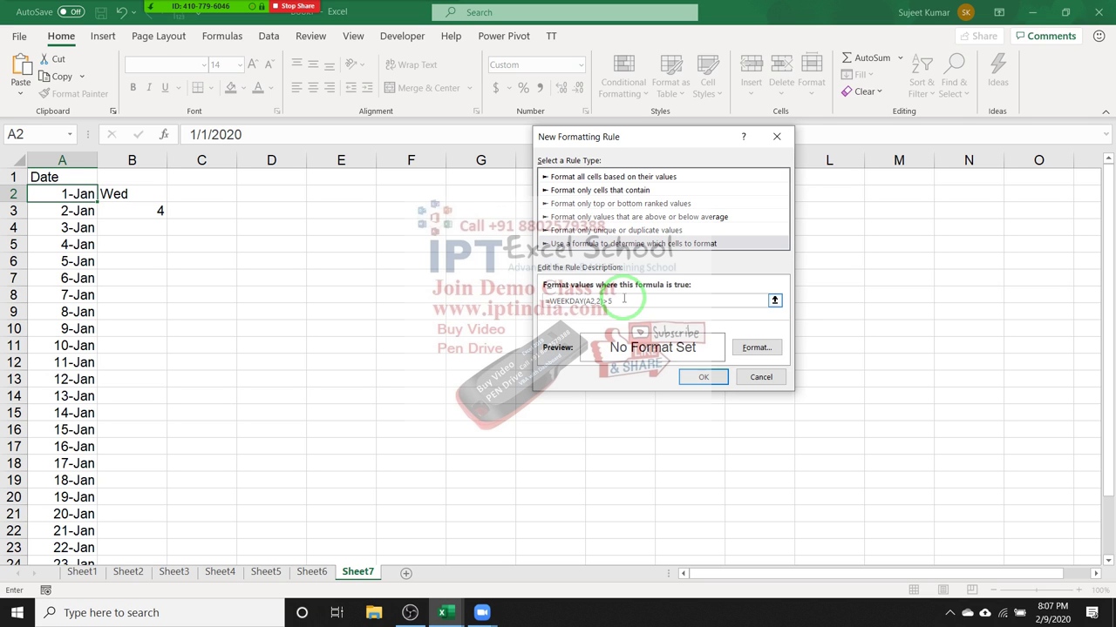
{"action": "left_click", "coordinate": [756, 348]}
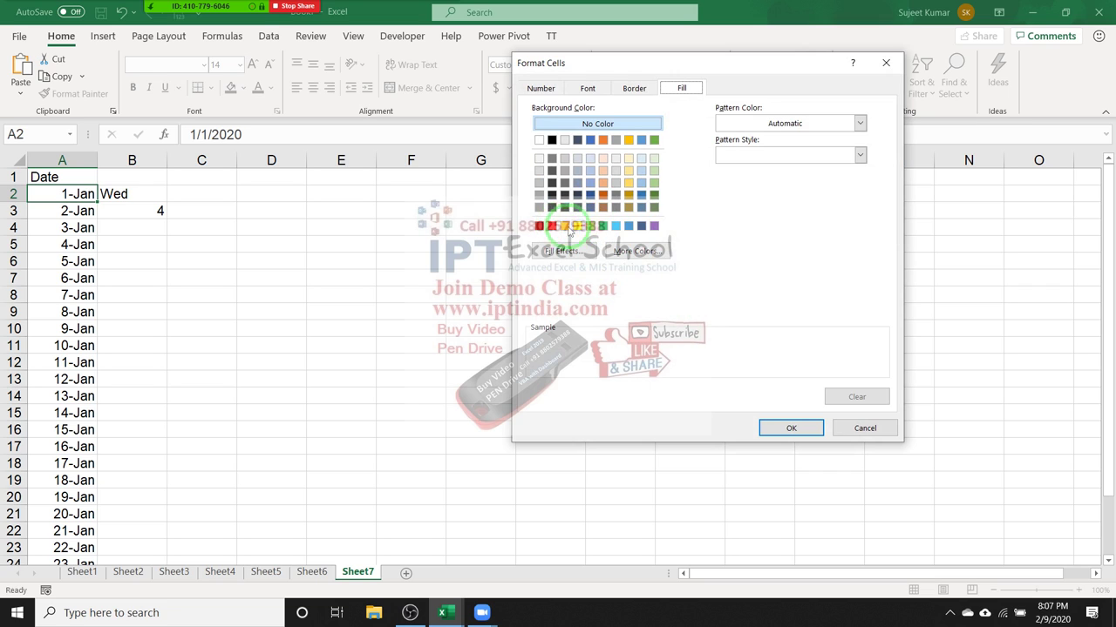
{"action": "left_click", "coordinate": [576, 227]}
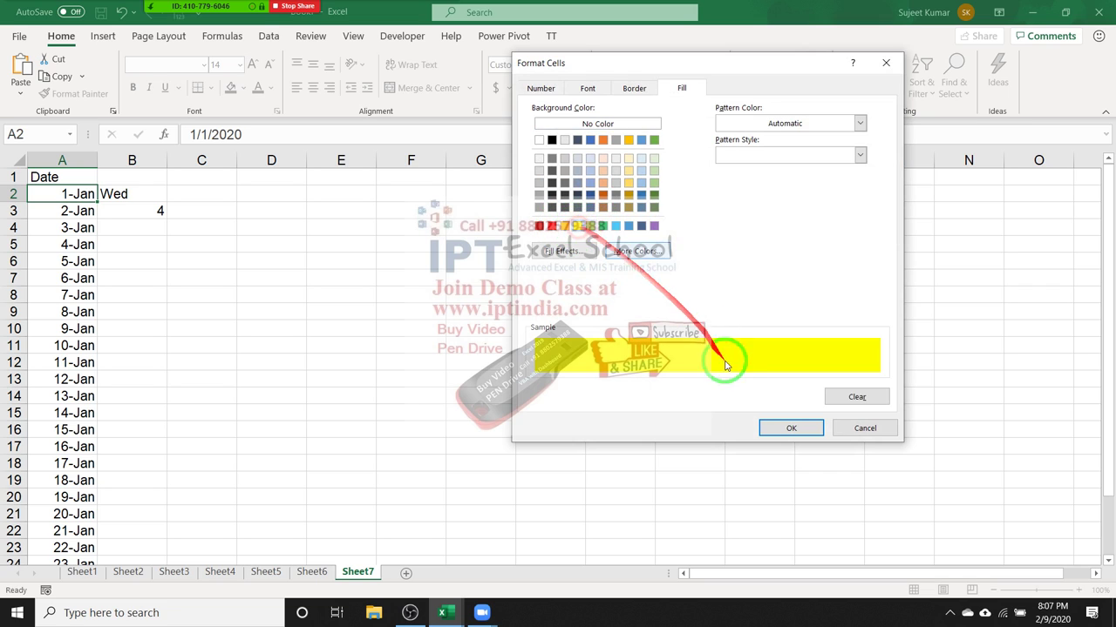
{"action": "left_click", "coordinate": [790, 428]}
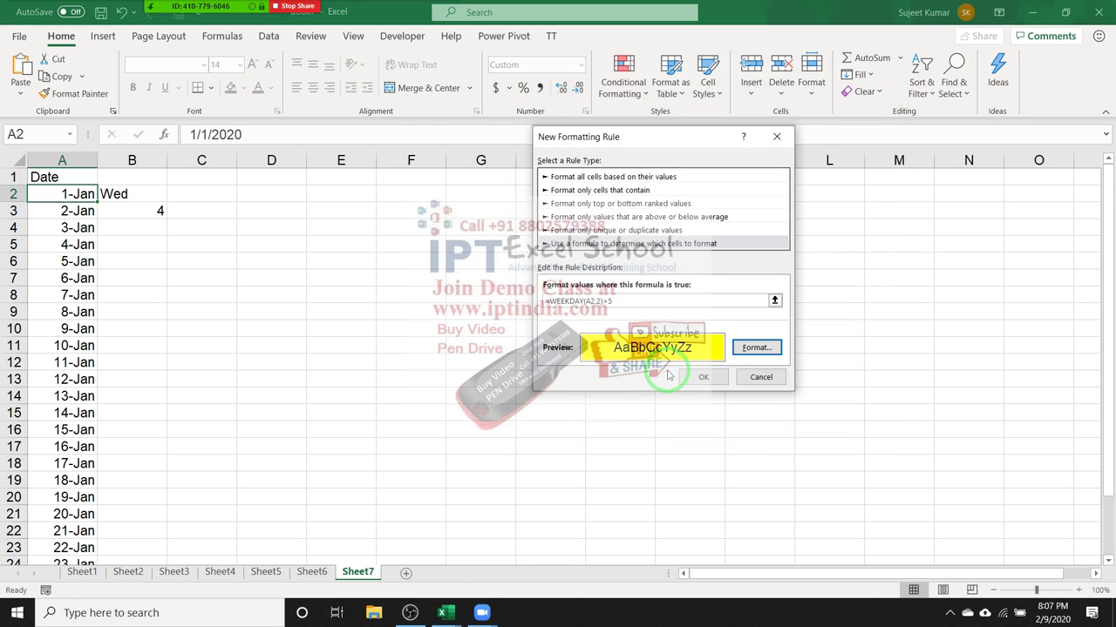
{"action": "left_click", "coordinate": [697, 377]}
Format-paint A2's rule down to 20-Jan so the weekend dates turn yellow.
{"action": "left_click", "coordinate": [80, 94]}
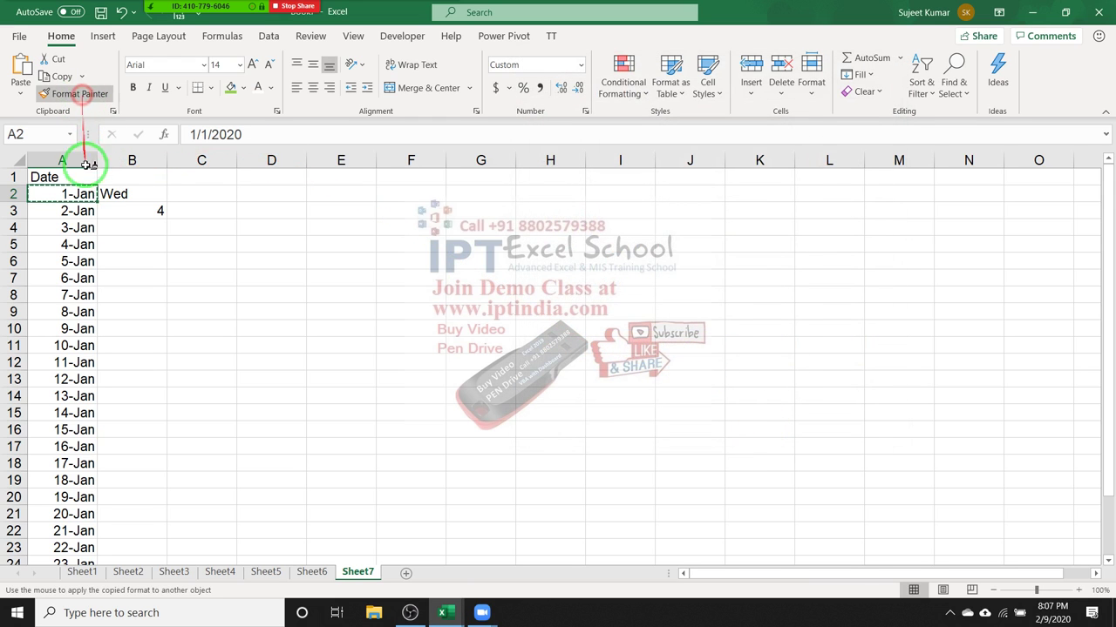
{"action": "left_click_drag", "start_coordinate": [83, 193], "coordinate": [40, 521]}
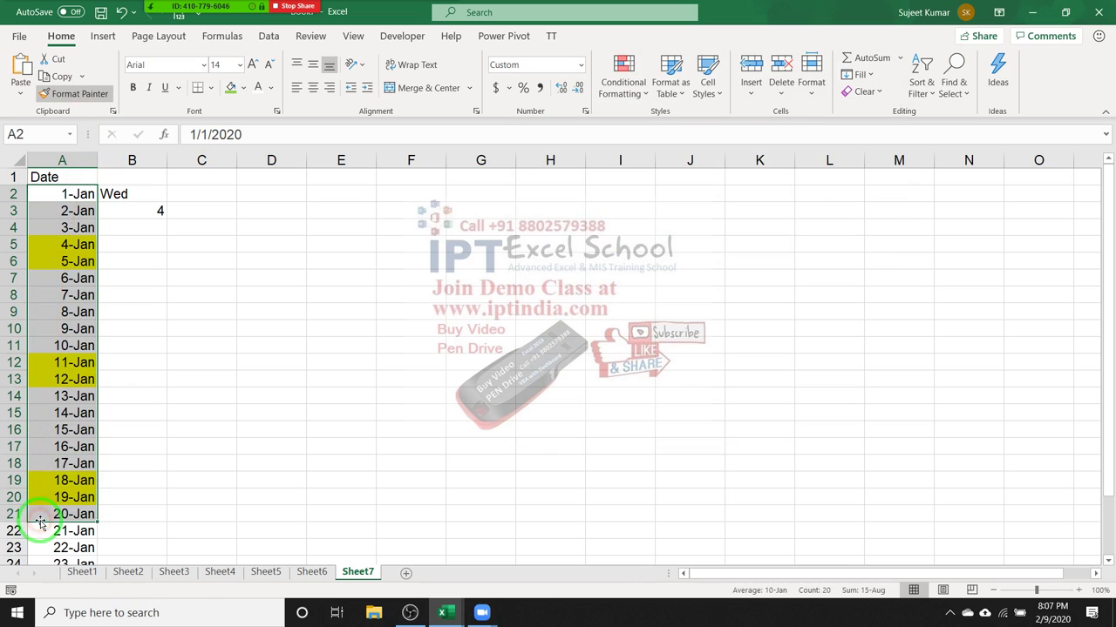
{"action": "left_click", "coordinate": [68, 379]}
{"action": "left_click", "coordinate": [68, 363]}
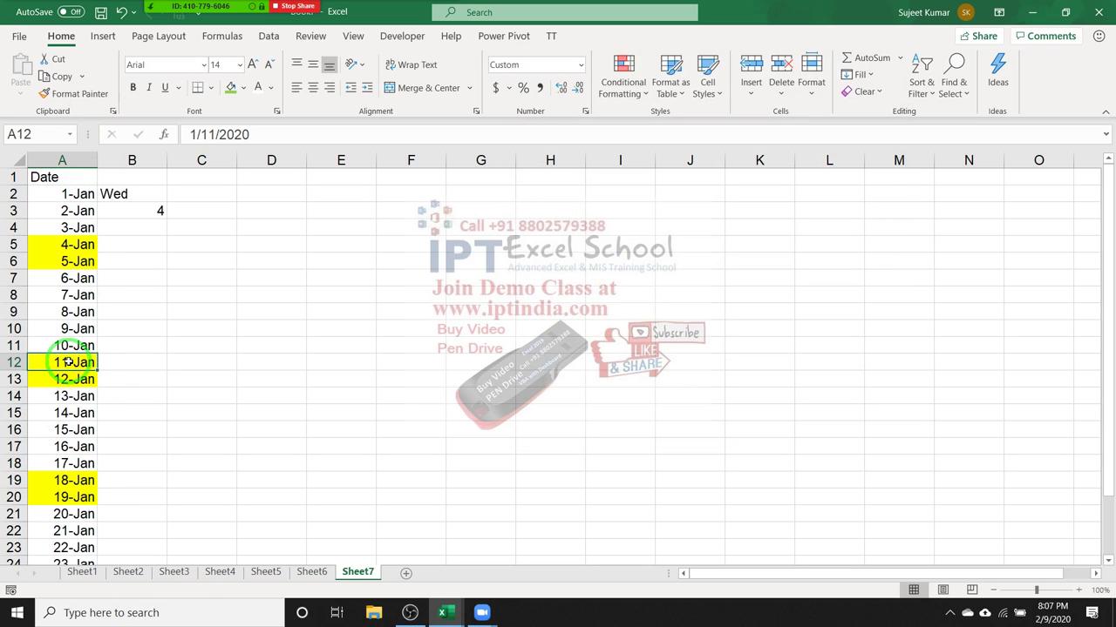
Undo the yellow weekend highlighting in column A.
{"action": "double_click", "coordinate": [130, 193]}
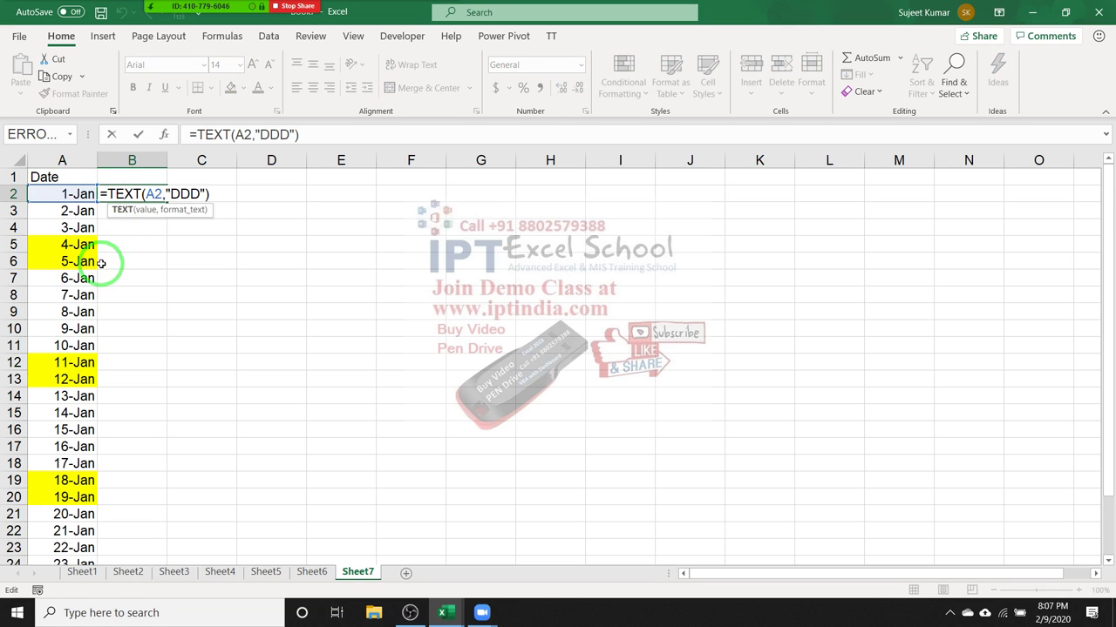
{"action": "key", "text": "ctrl+Return"}
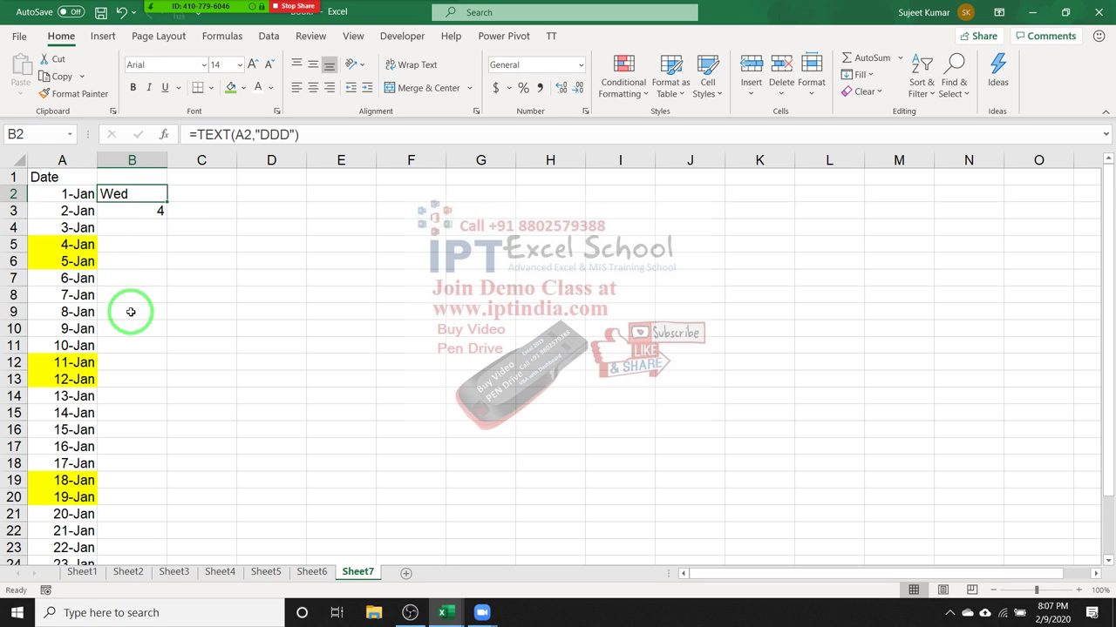
{"action": "key", "text": "ctrl+z"}
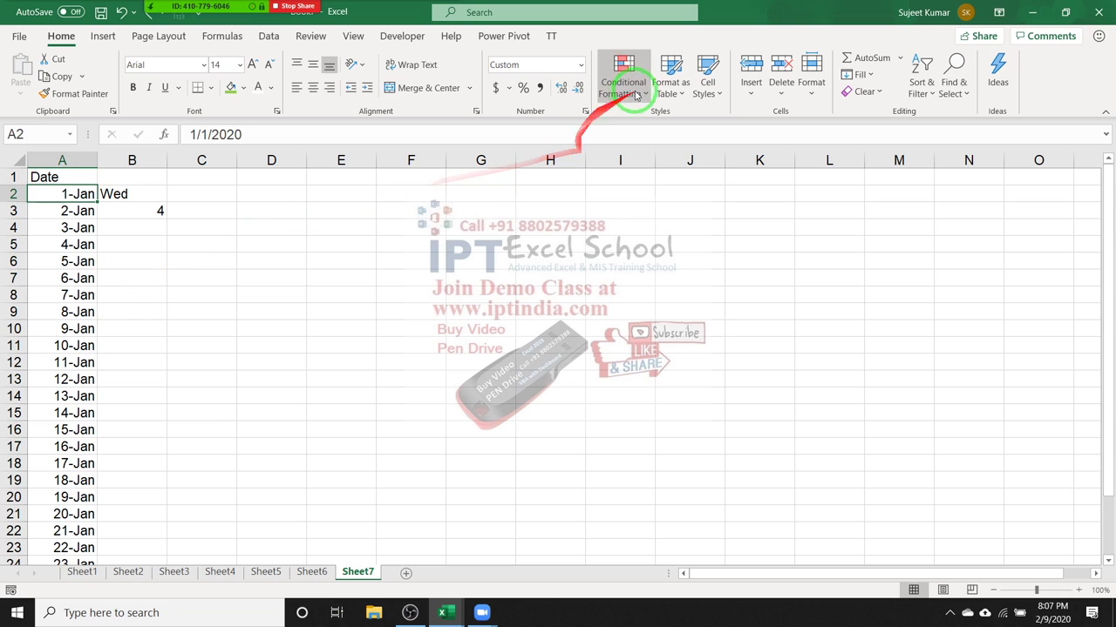
{"action": "left_click", "coordinate": [634, 92]}
{"action": "left_click", "coordinate": [649, 332]}
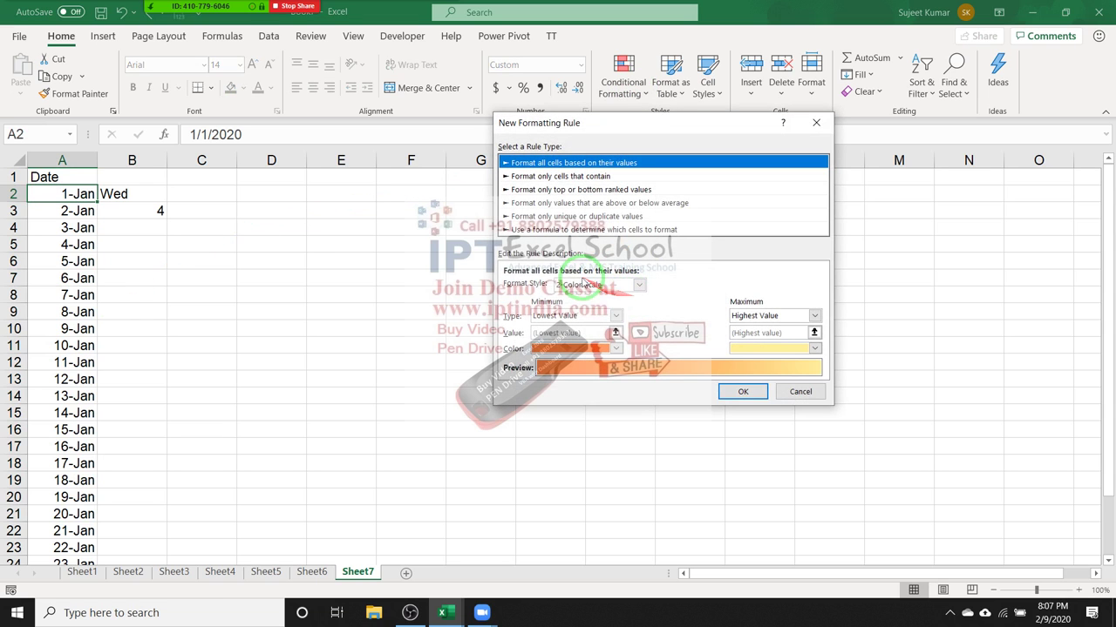
{"action": "key", "text": "Escape"}
Copy the TEXT(A2,"DDD") formula from B2 and reselect A2.
{"action": "left_click", "coordinate": [139, 193]}
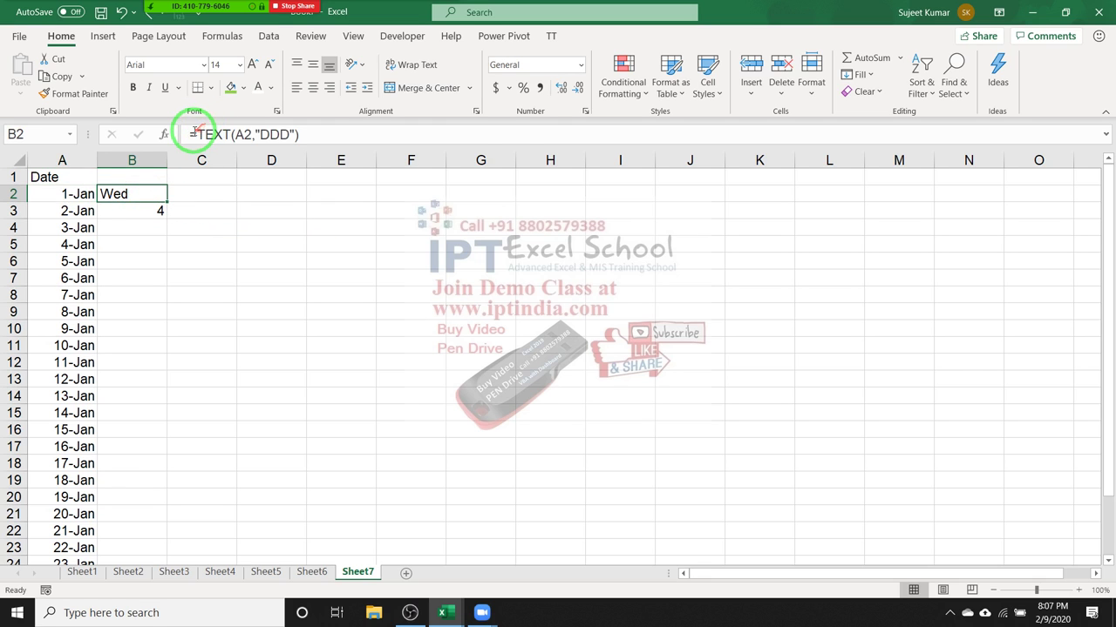
{"action": "left_click", "coordinate": [194, 133]}
{"action": "left_click", "coordinate": [509, 132]}
{"action": "left_click", "coordinate": [109, 188]}
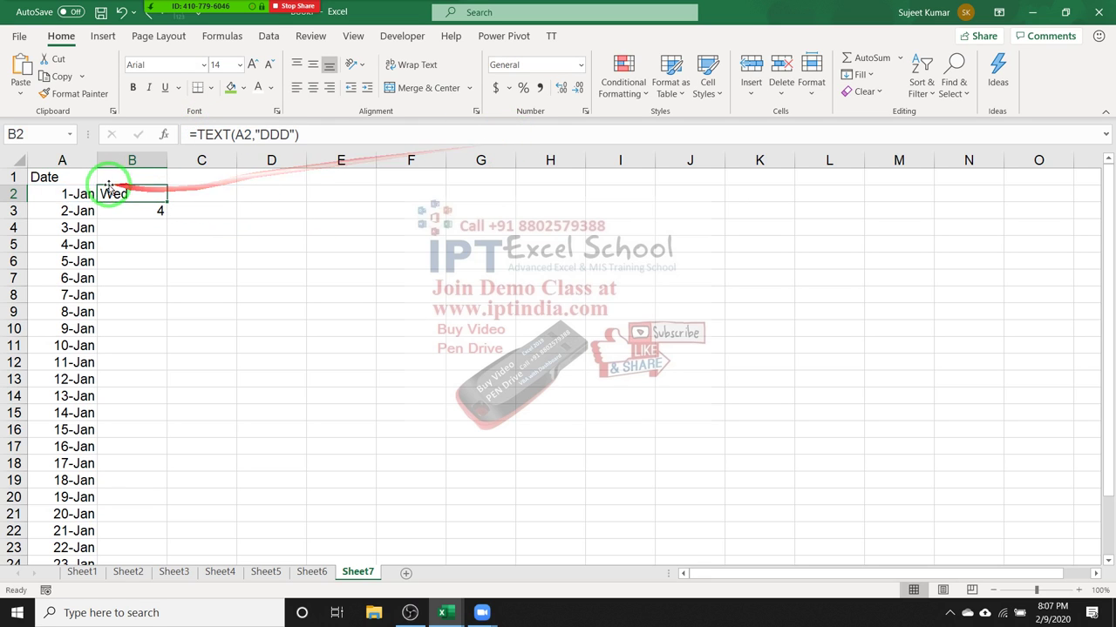
{"action": "left_click", "coordinate": [71, 194]}
Create a formula rule =TEXT(A2,"DDD")="Sat" with a yellow fill.
{"action": "left_click", "coordinate": [636, 94]}
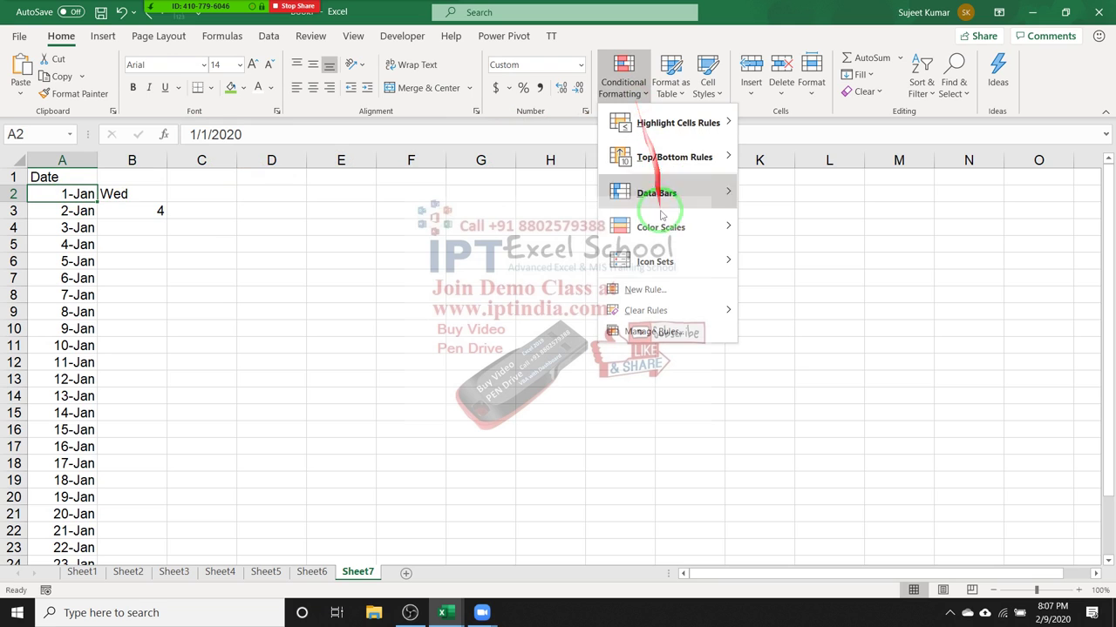
{"action": "left_click", "coordinate": [652, 291]}
{"action": "left_click", "coordinate": [527, 229]}
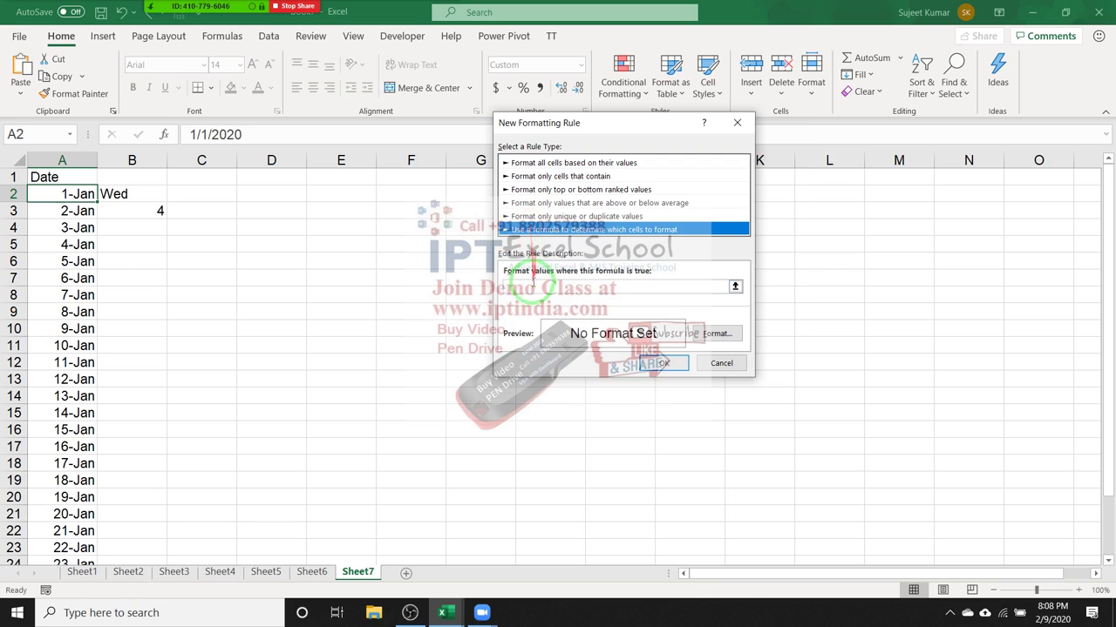
{"action": "left_click", "coordinate": [530, 286]}
{"action": "type", "text": "=TEXT(A2,\"DDD"}
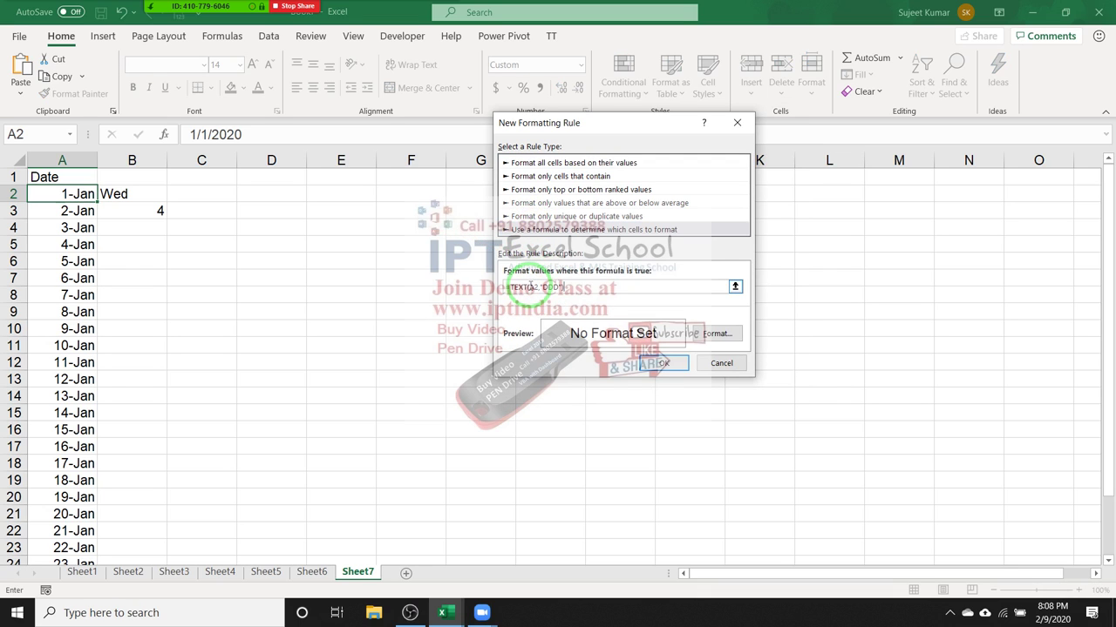
{"action": "type", "text": "=\"Sat"}
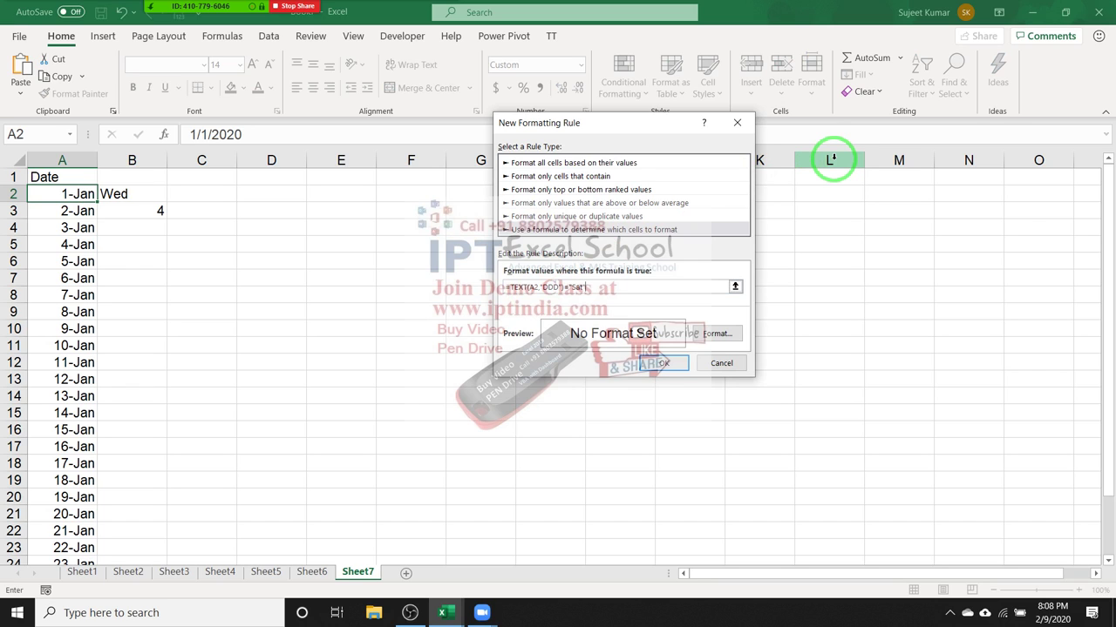
{"action": "left_click", "coordinate": [733, 335]}
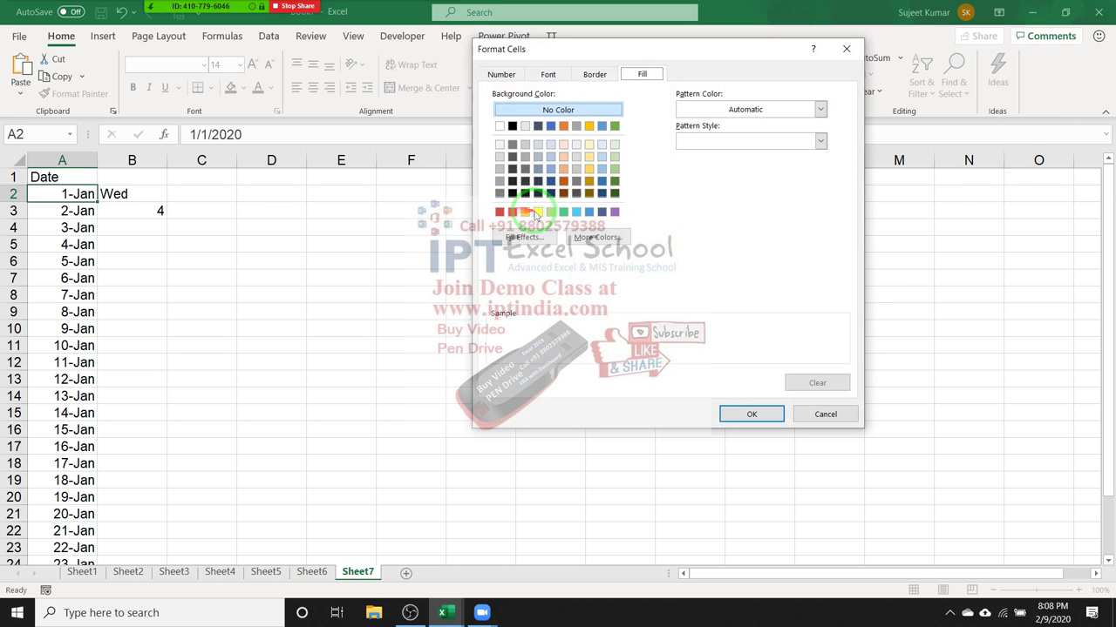
{"action": "left_click", "coordinate": [539, 212]}
{"action": "left_click", "coordinate": [750, 414]}
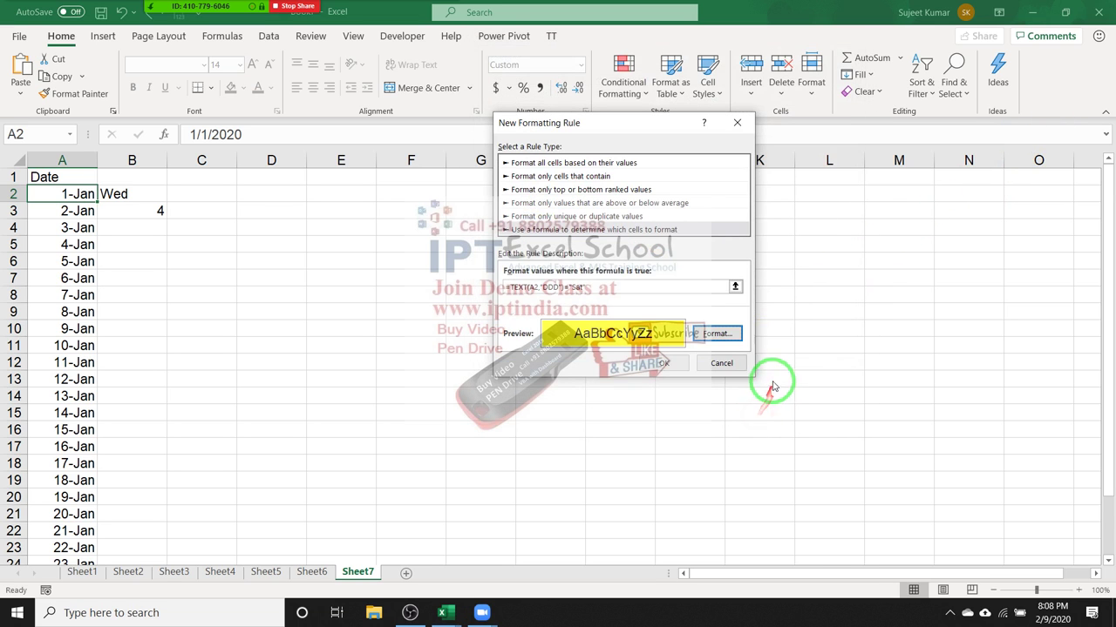
{"action": "left_click", "coordinate": [512, 290]}
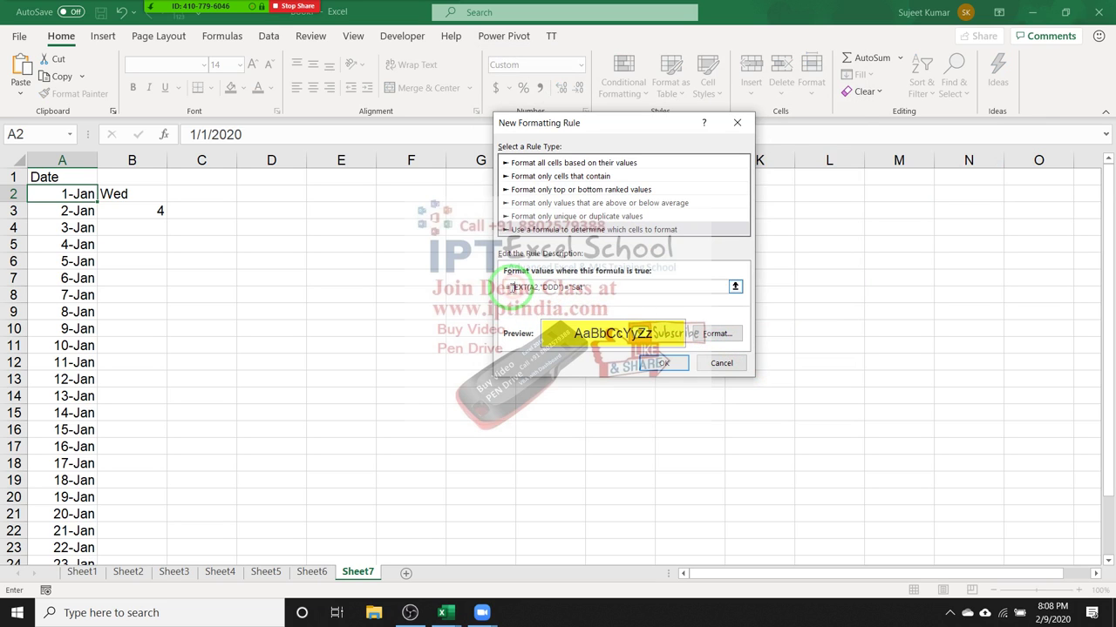
Edit the rule formula to =OR(TEXT(A2,"DDD")="Sat",TEXT(A2,"DDD")="Sun").
{"action": "left_click", "coordinate": [543, 288]}
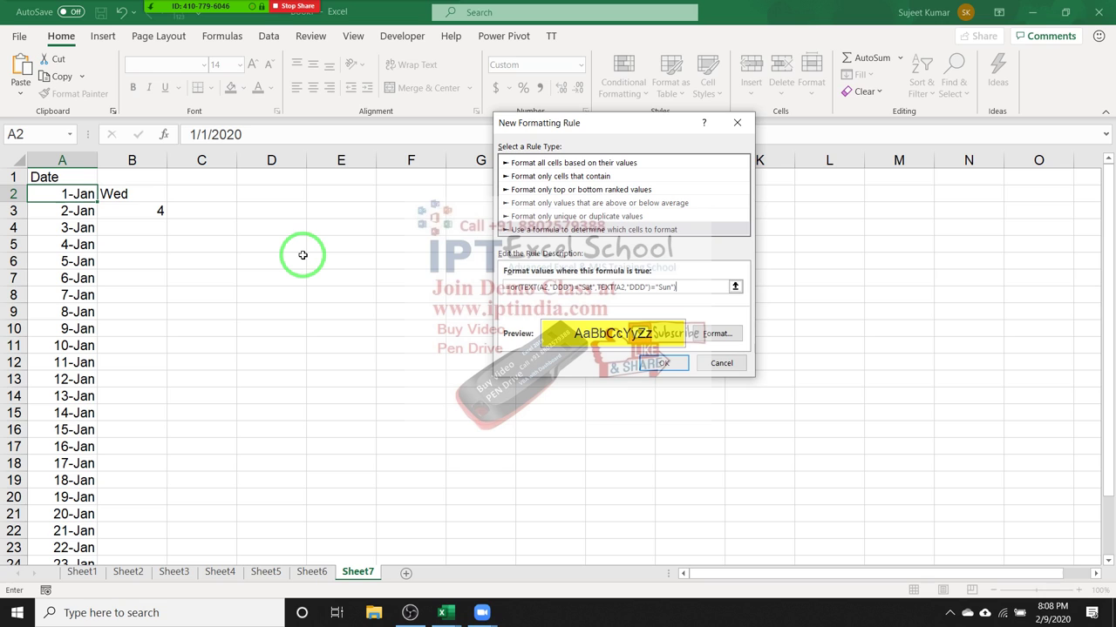
{"action": "left_click_drag", "start_coordinate": [302, 254], "coordinate": [526, 280]}
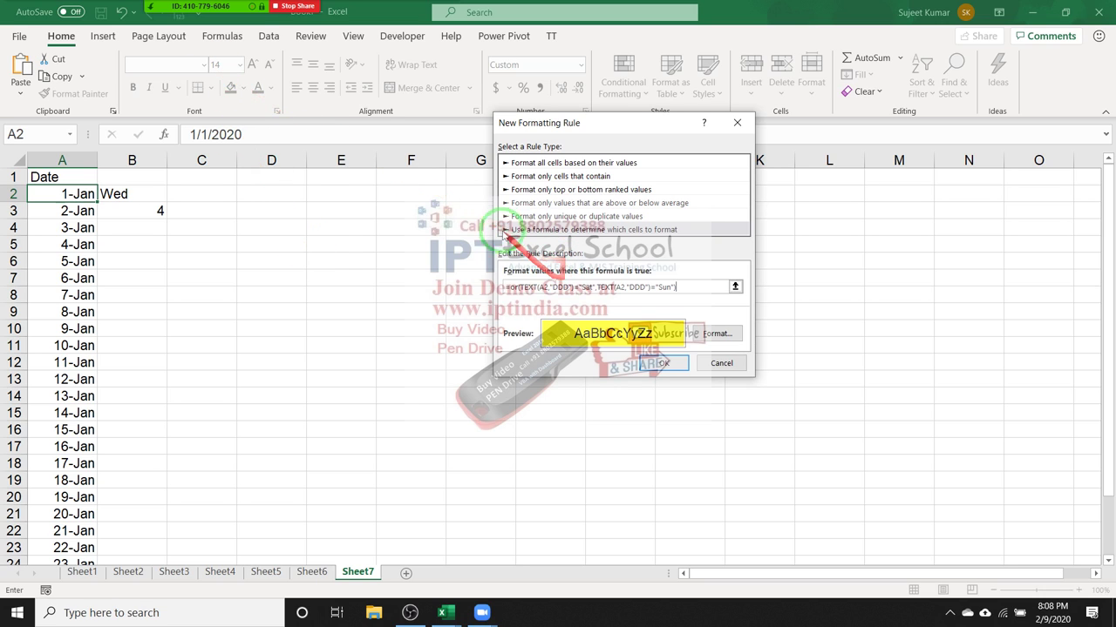
{"action": "left_click", "coordinate": [514, 287]}
{"action": "left_click", "coordinate": [509, 288]}
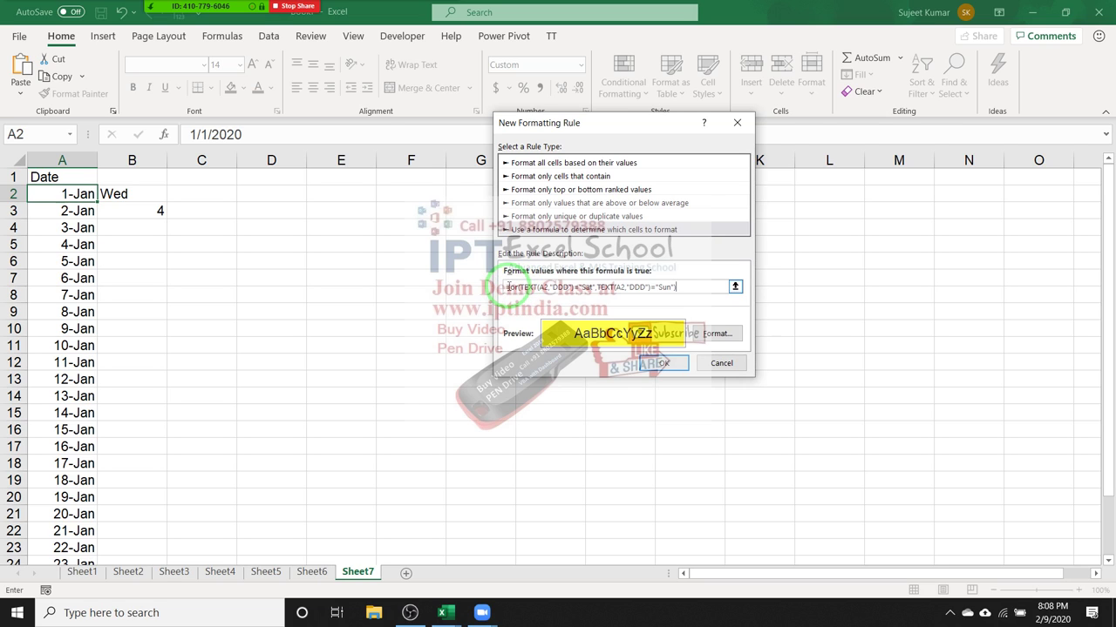
{"action": "left_click", "coordinate": [684, 292]}
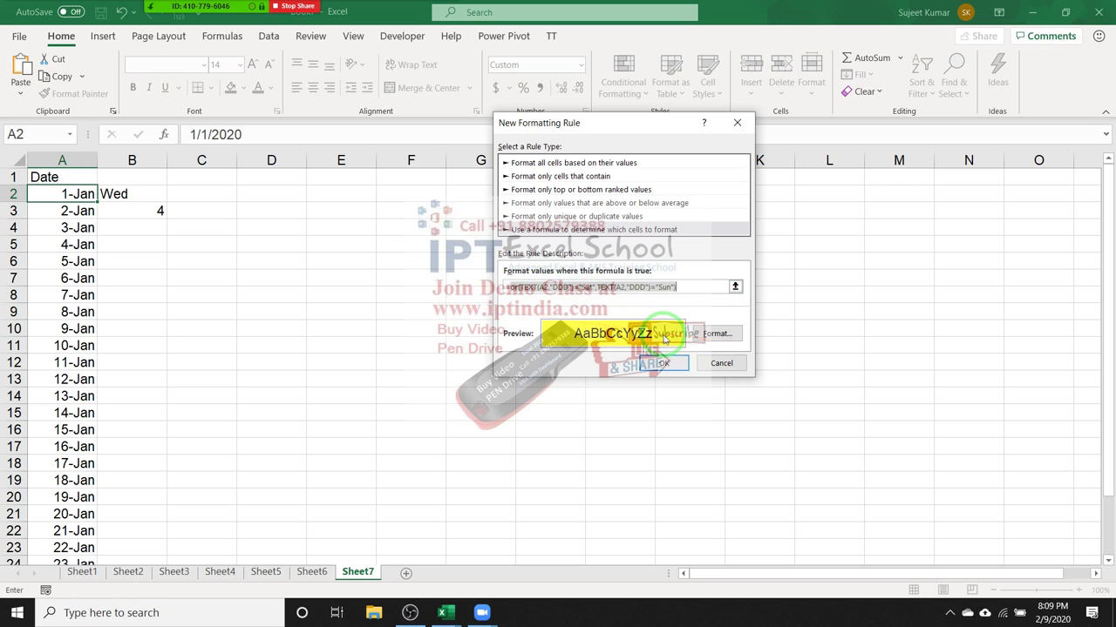
{"action": "left_click", "coordinate": [673, 287]}
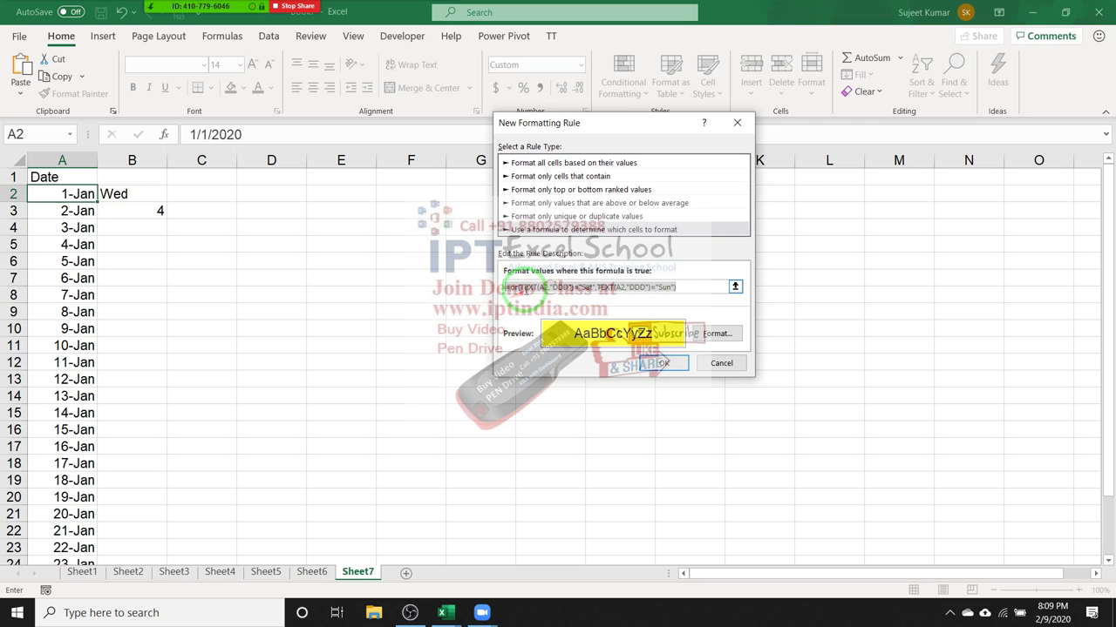
Delete the Sunday condition so the rule tests only TEXT(A2,"DDD")="Sat".
{"action": "left_click", "coordinate": [524, 290]}
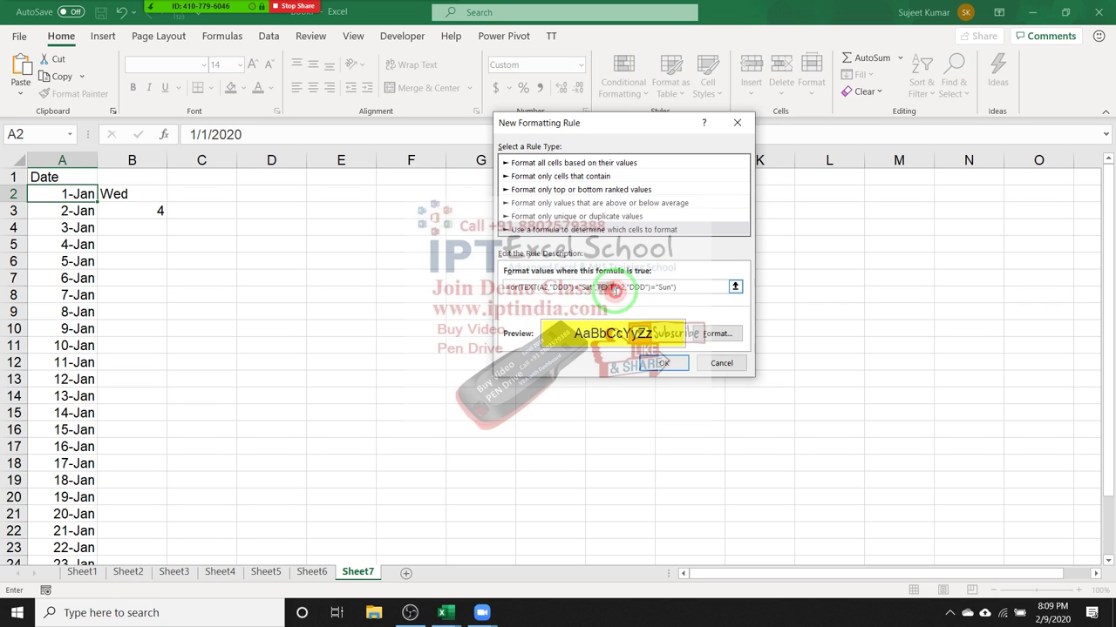
{"action": "double_click", "coordinate": [613, 289]}
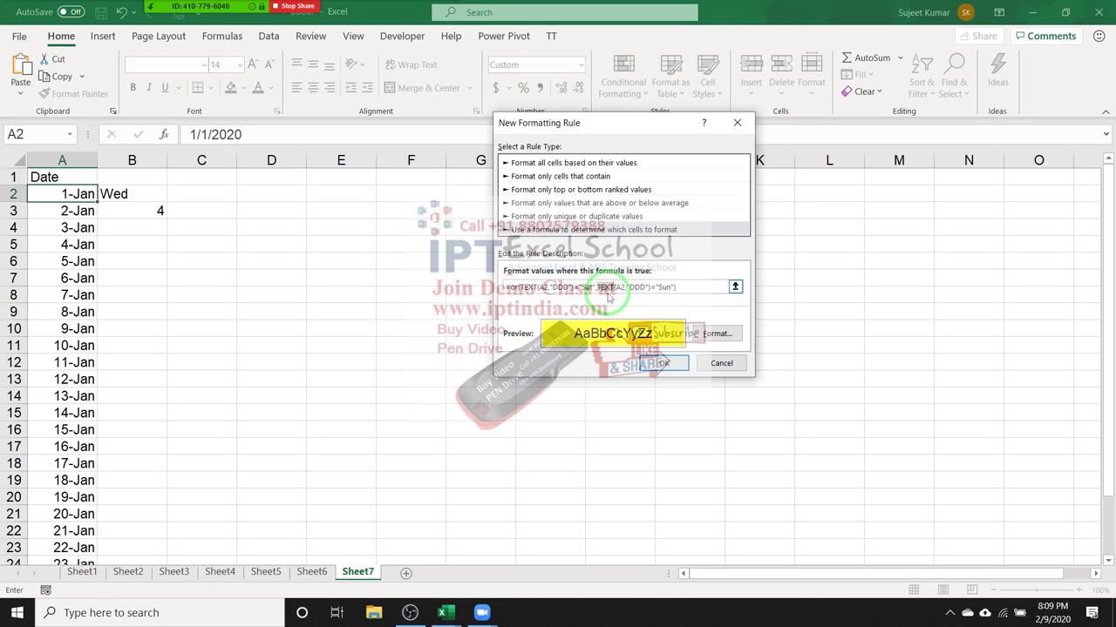
{"action": "left_click", "coordinate": [571, 301]}
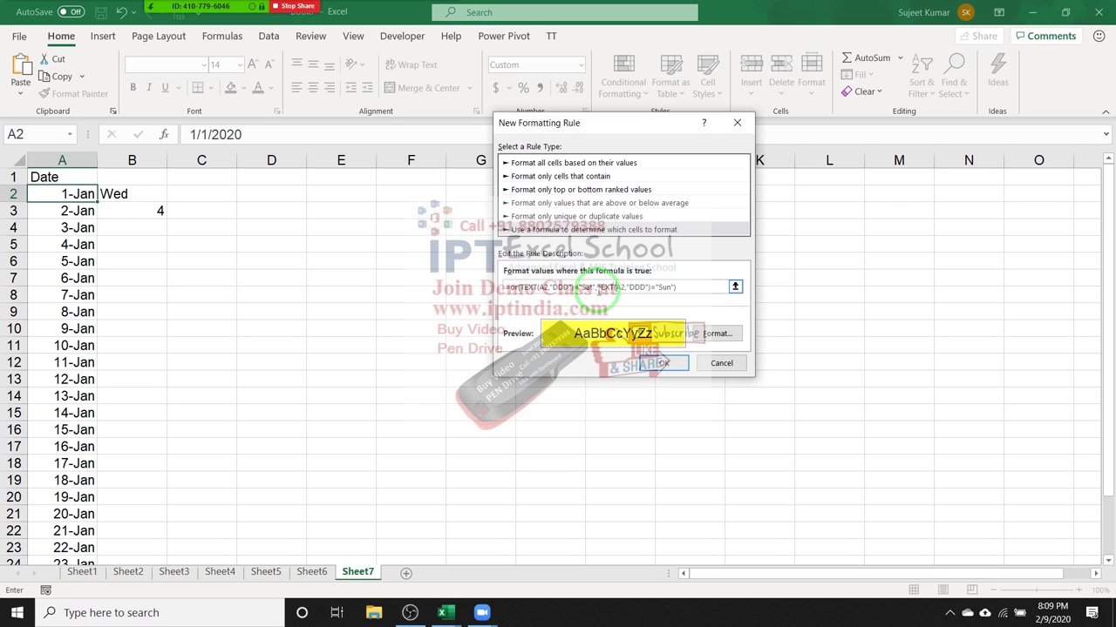
{"action": "left_click_drag", "start_coordinate": [599, 293], "coordinate": [710, 293]}
{"action": "key", "text": "Delete"}
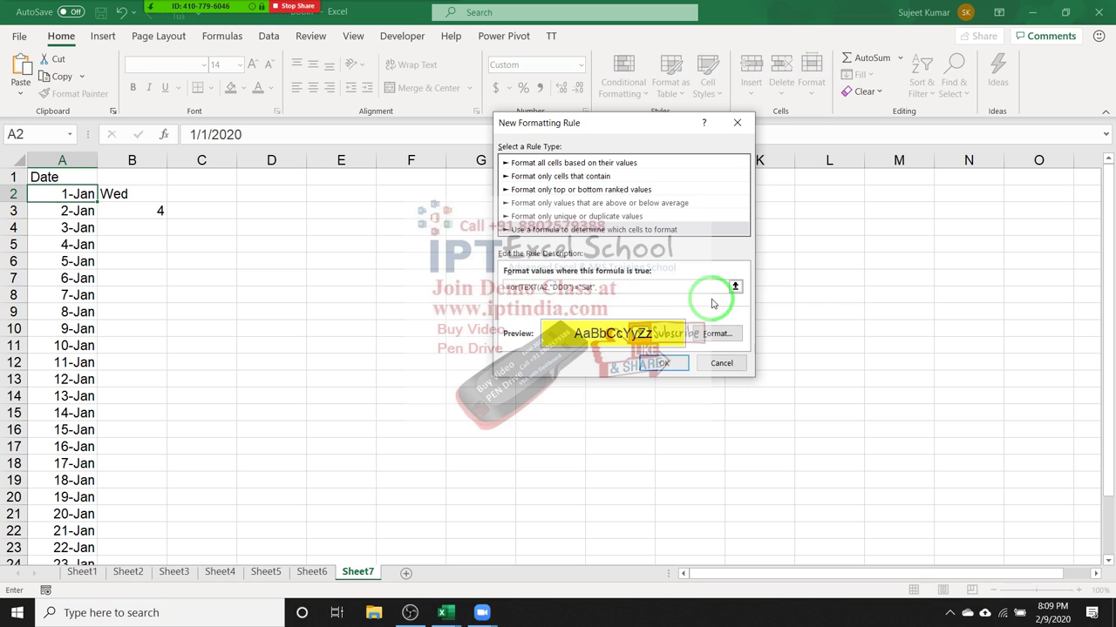
{"action": "key", "text": "BackSpace"}
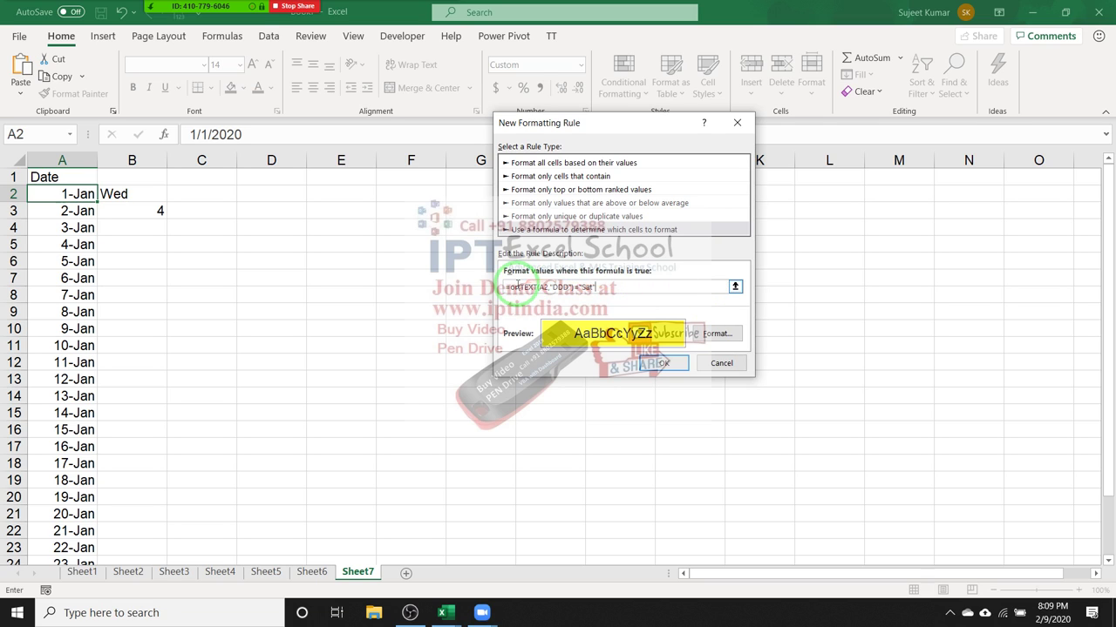
{"action": "left_click", "coordinate": [550, 292]}
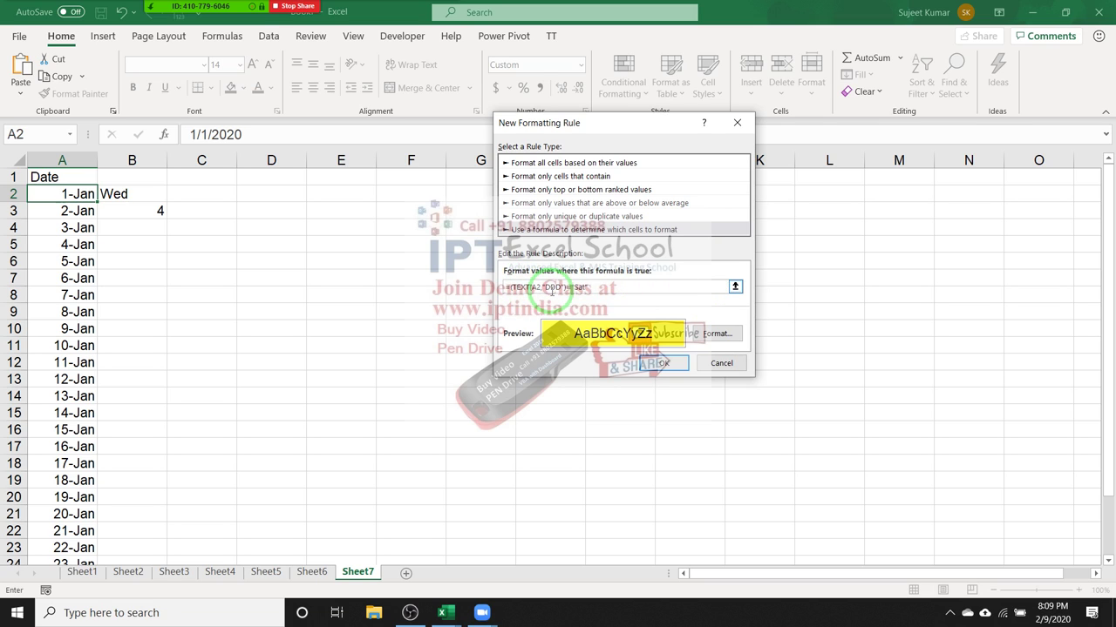
{"action": "left_click", "coordinate": [577, 350]}
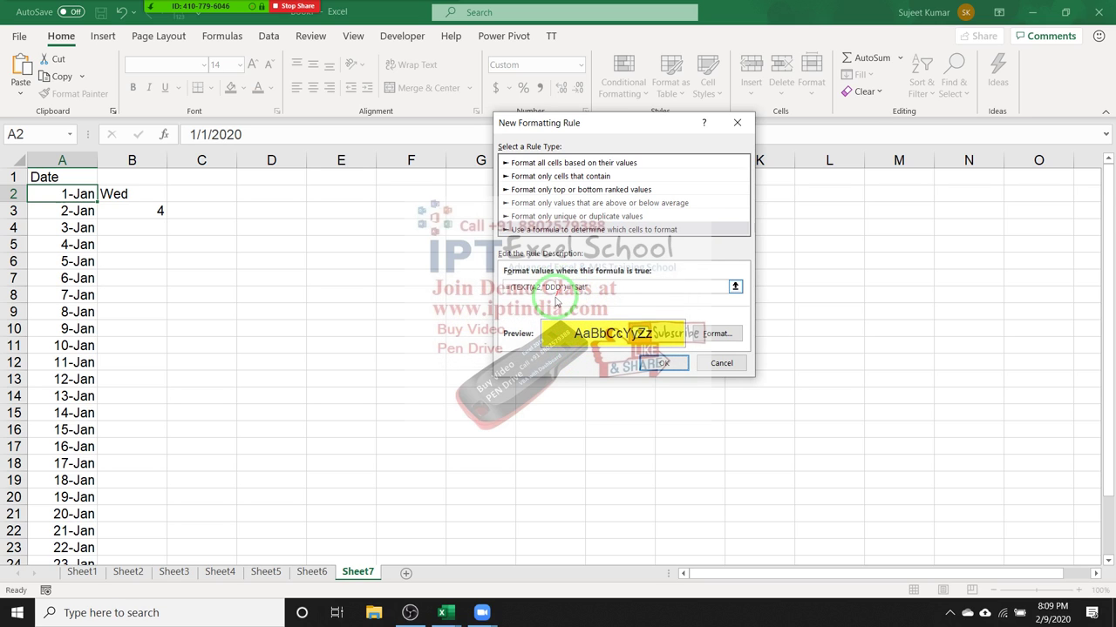
{"action": "left_click", "coordinate": [514, 288]}
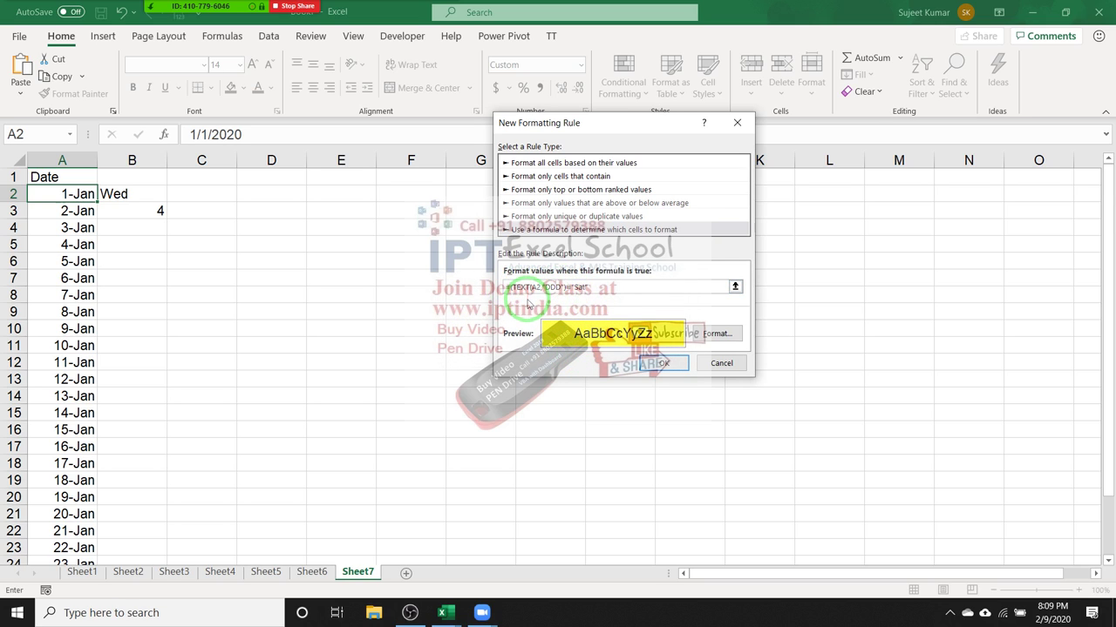
Confirm the yellow Saturday rule and add an orange-fill rule =TEXT(A2,"DDD")="Sun" to A2.
{"action": "left_click", "coordinate": [661, 363]}
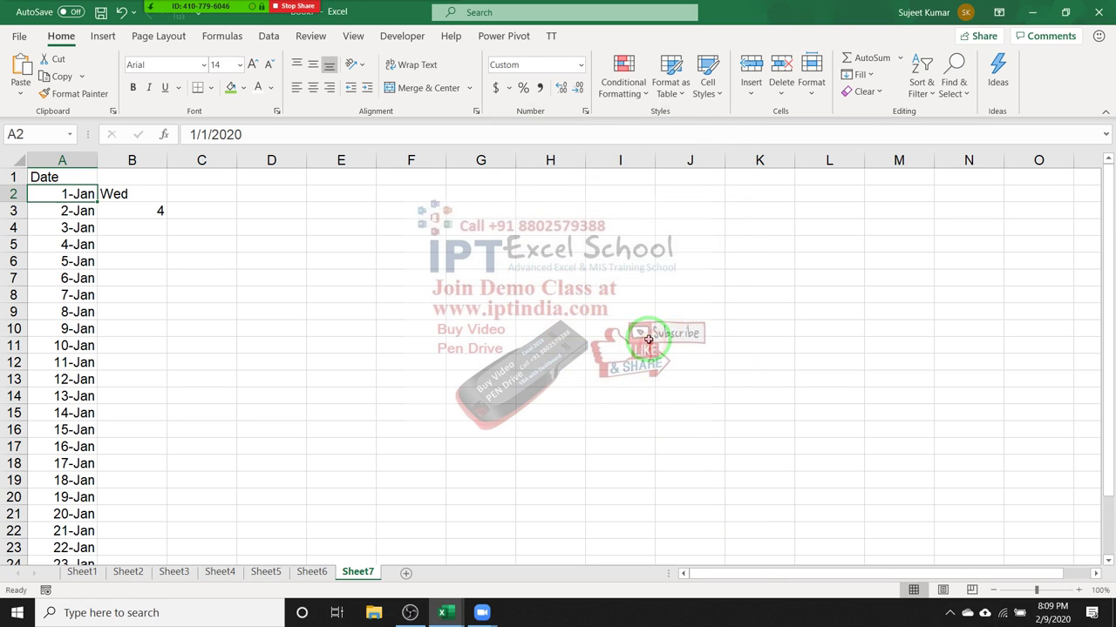
{"action": "left_click", "coordinate": [605, 78]}
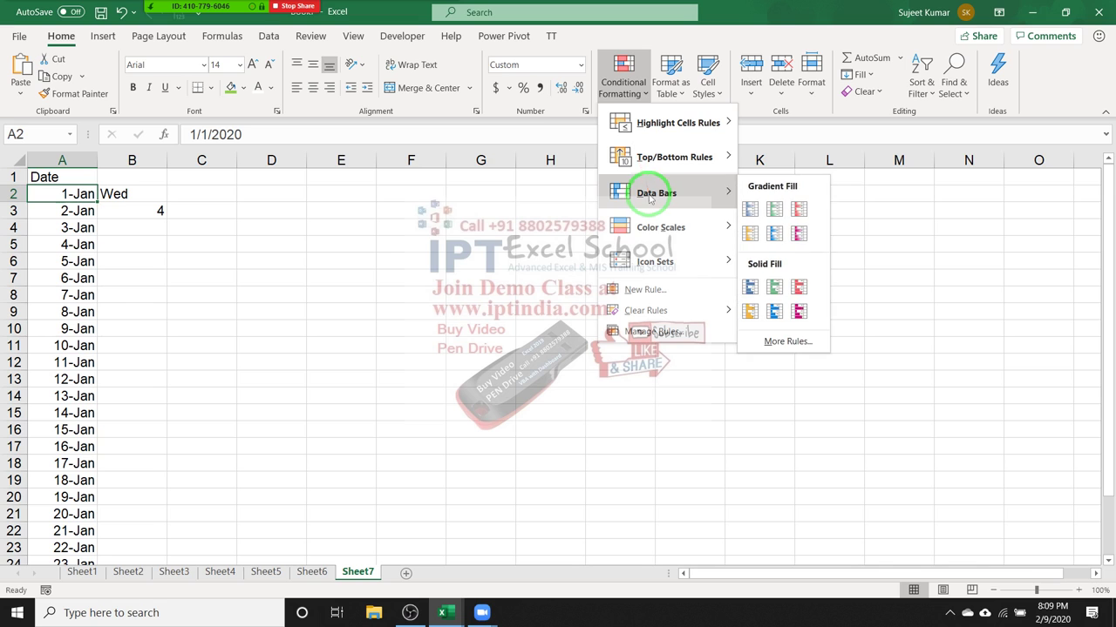
{"action": "left_click", "coordinate": [645, 290]}
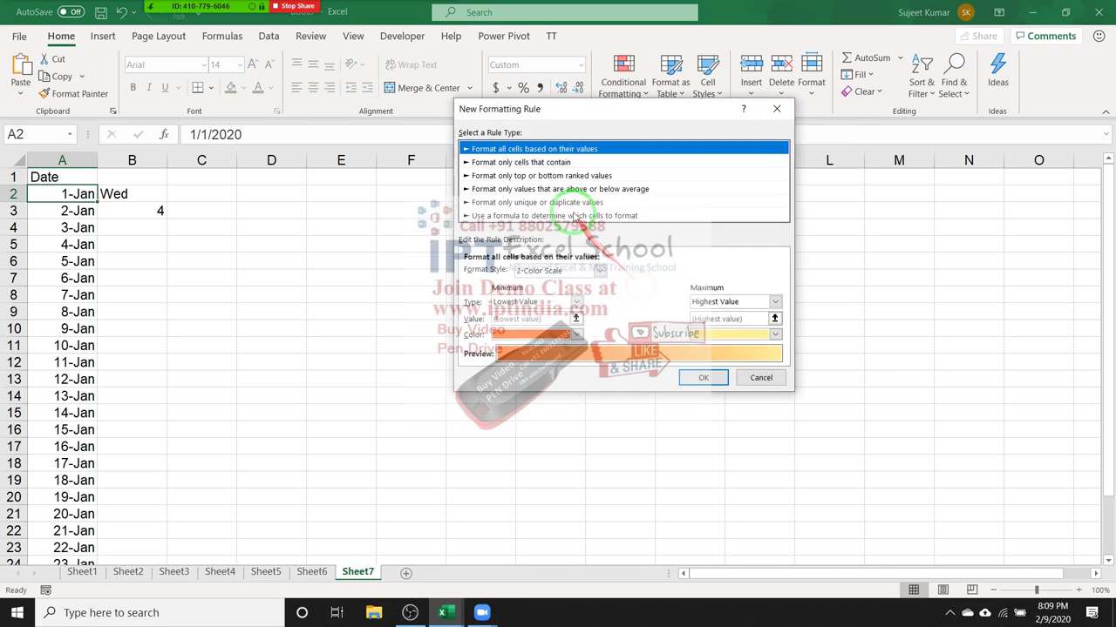
{"action": "left_click", "coordinate": [564, 216]}
{"action": "left_click", "coordinate": [540, 270]}
{"action": "type", "text": "=TEXT(A2,\"DDD\")=\"Sun\""}
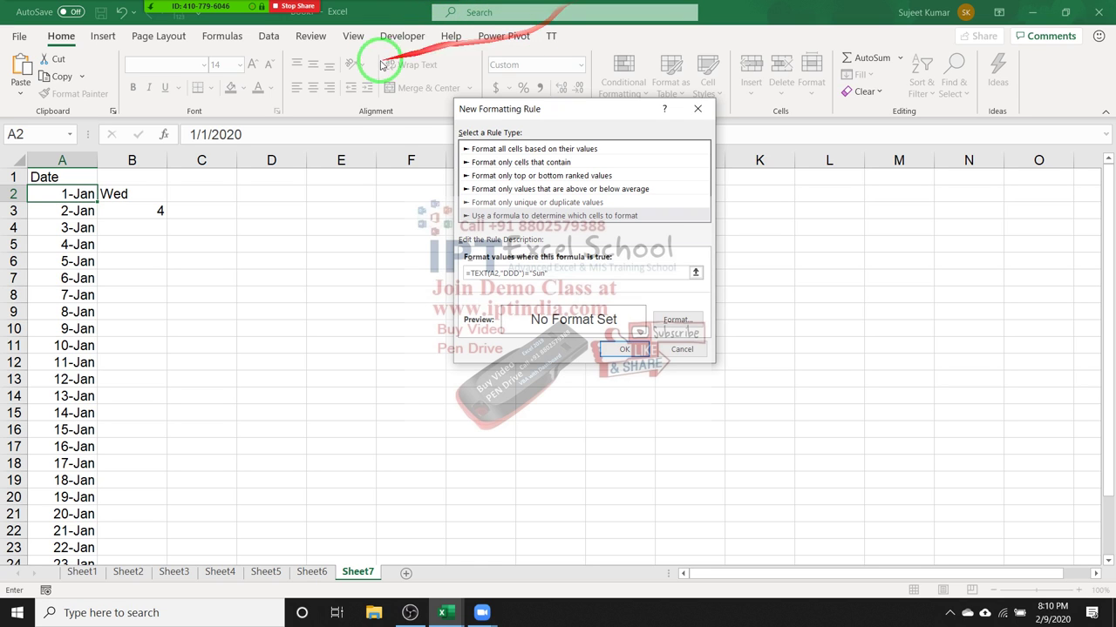
{"action": "left_click", "coordinate": [676, 322]}
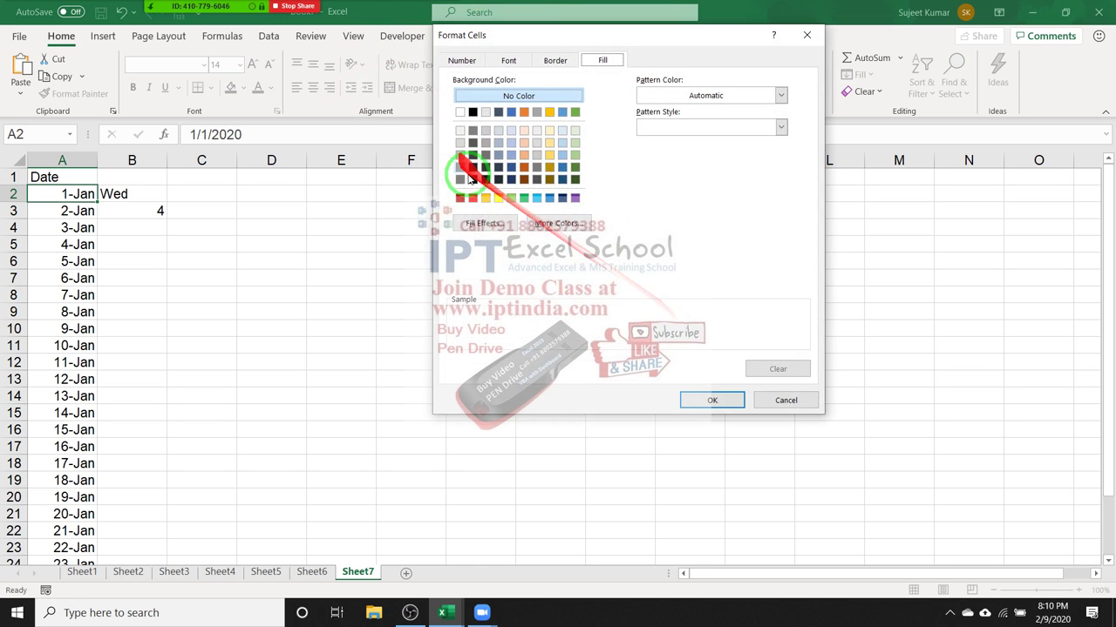
{"action": "left_click", "coordinate": [485, 198]}
{"action": "left_click", "coordinate": [712, 400]}
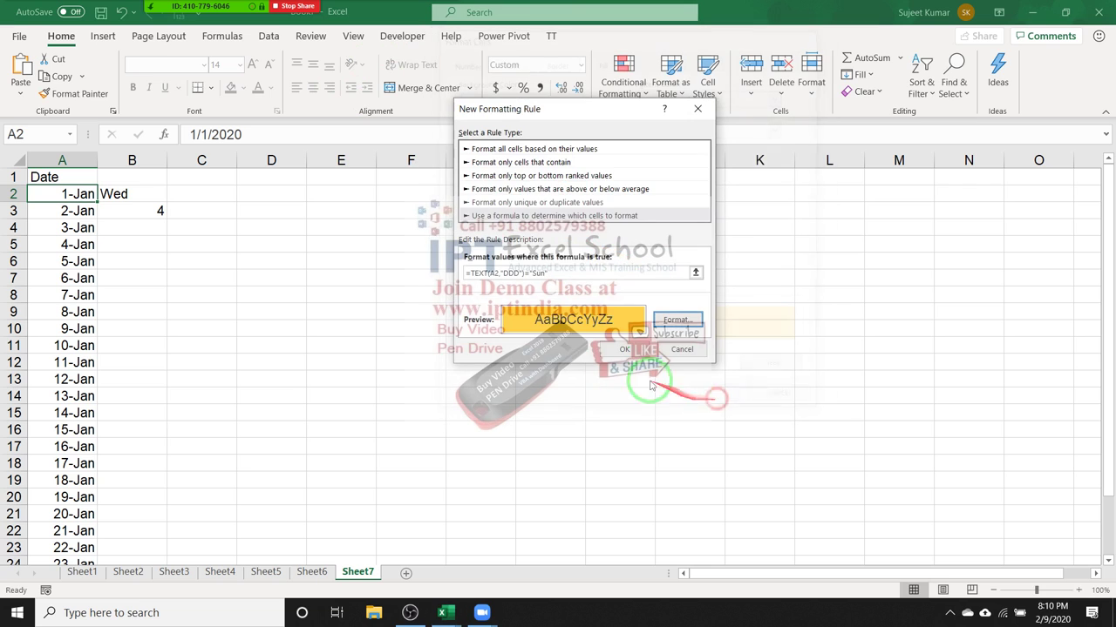
{"action": "left_click", "coordinate": [624, 350]}
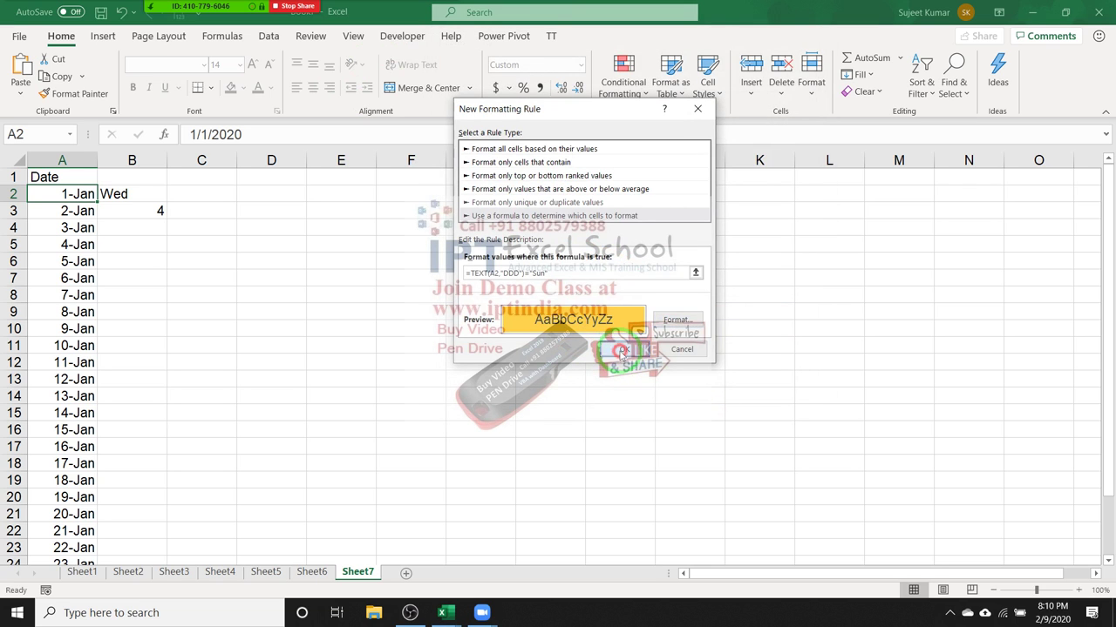
{"action": "left_click", "coordinate": [74, 93]}
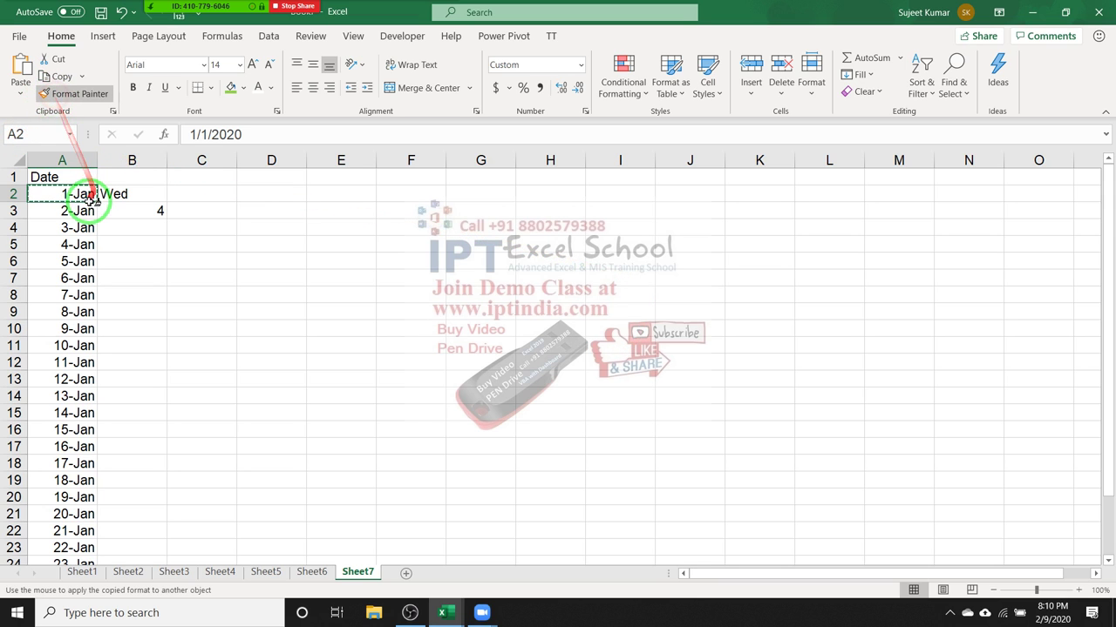
Paint A2's Saturday-yellow and Sunday-orange rules down the January dates.
{"action": "mouse_move", "coordinate": [72, 194]}
{"action": "left_mouse_down"}
{"action": "mouse_move", "coordinate": [56, 591]}
{"action": "mouse_move", "coordinate": [61, 514]}
{"action": "left_mouse_up"}
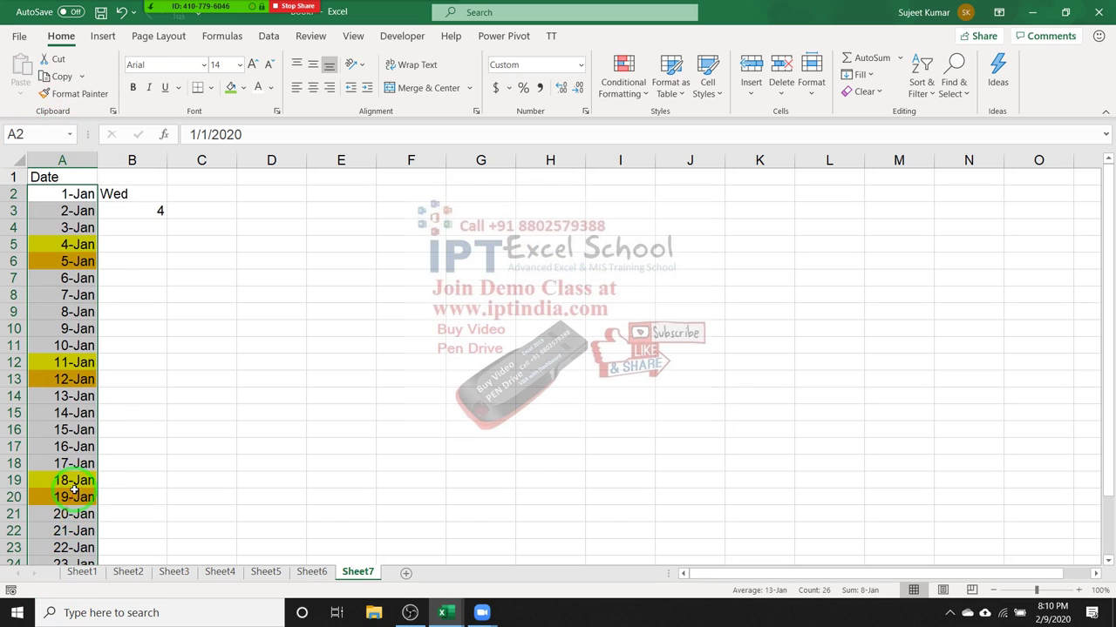
{"action": "left_click", "coordinate": [87, 362]}
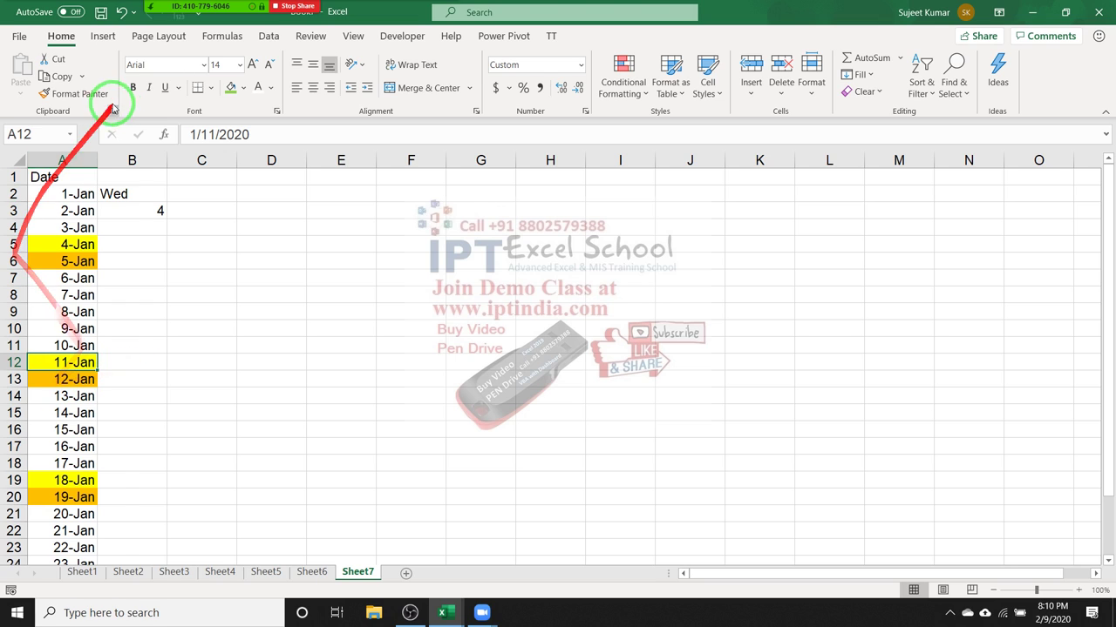
Check B2's =TEXT(A2,"DDD") formula, then show the Formulas ribbon with A2 selected.
{"action": "double_click", "coordinate": [129, 194]}
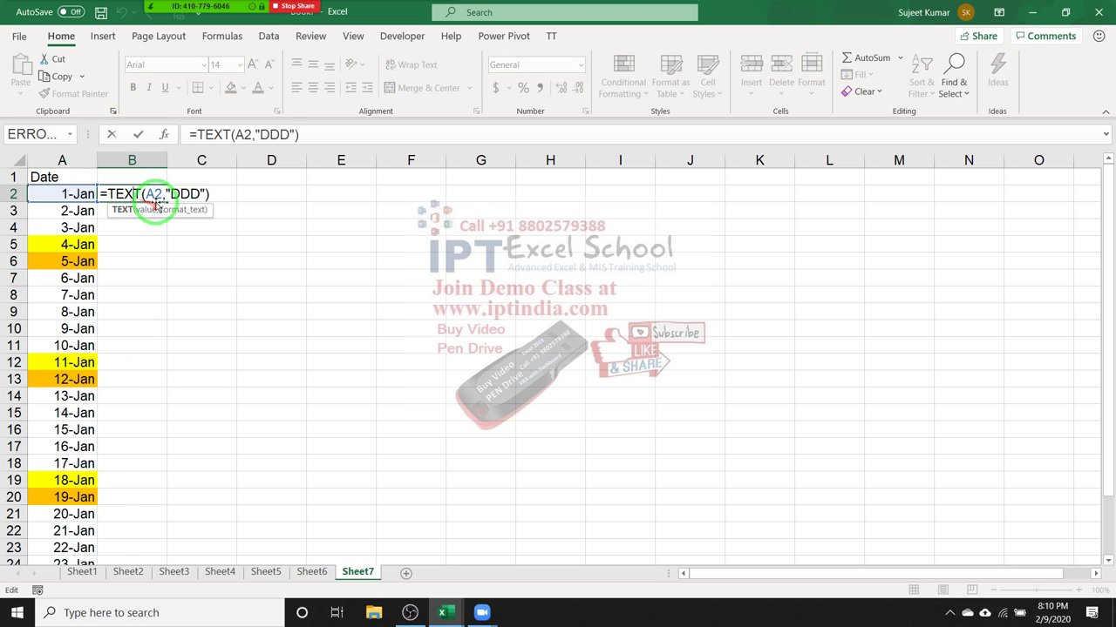
{"action": "left_click", "coordinate": [125, 136]}
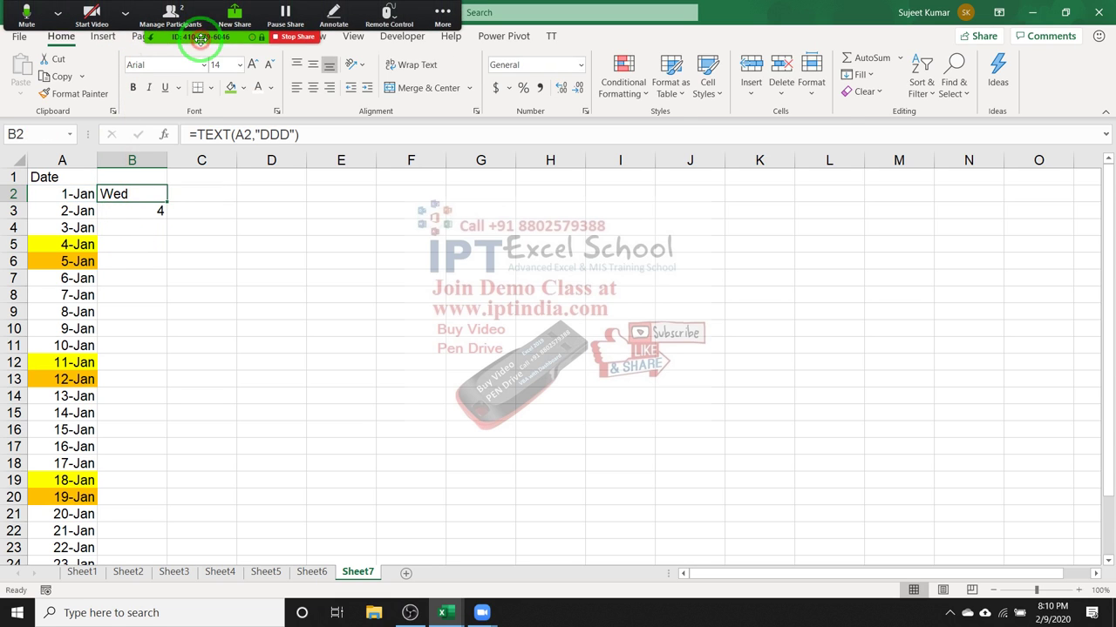
{"action": "left_click", "coordinate": [222, 36]}
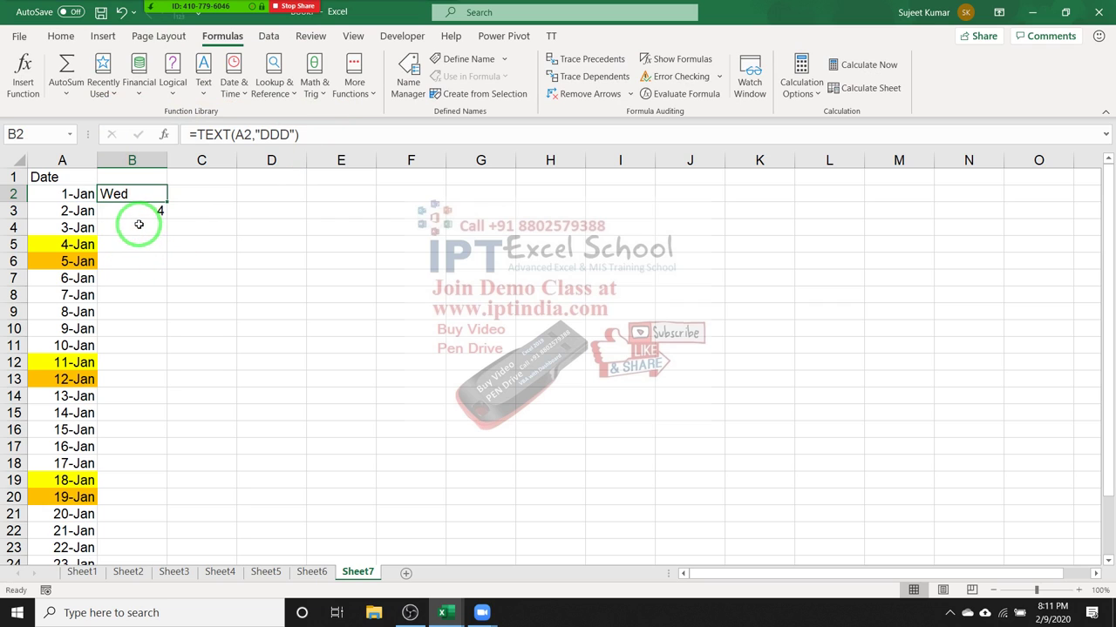
{"action": "left_click", "coordinate": [90, 194]}
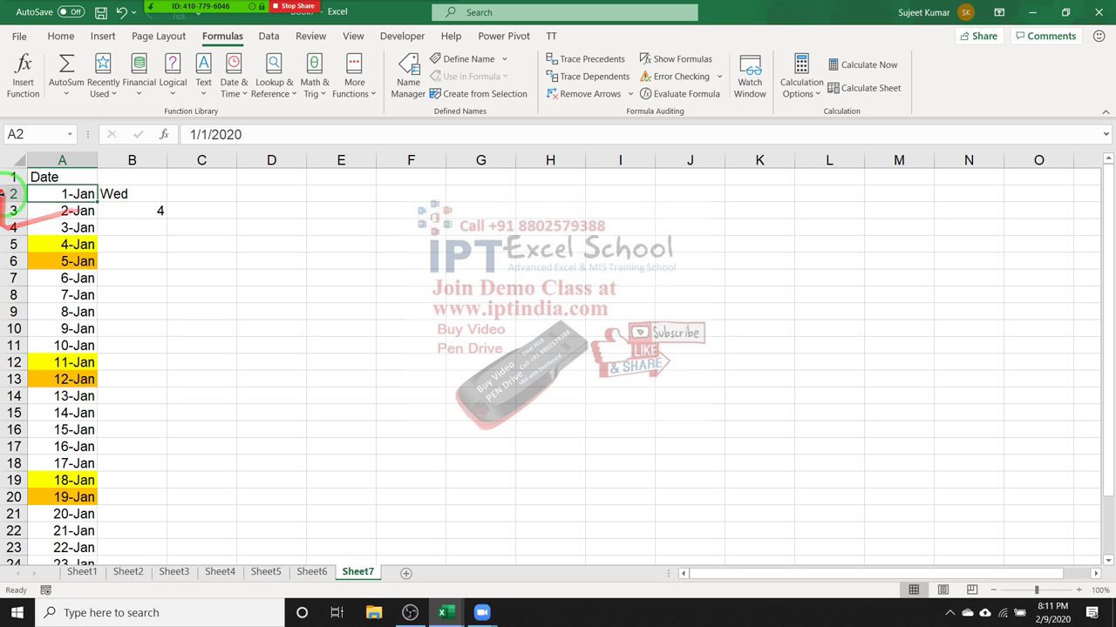
Open the L-2 workbook from the recent workbooks list.
{"action": "left_click", "coordinate": [19, 36]}
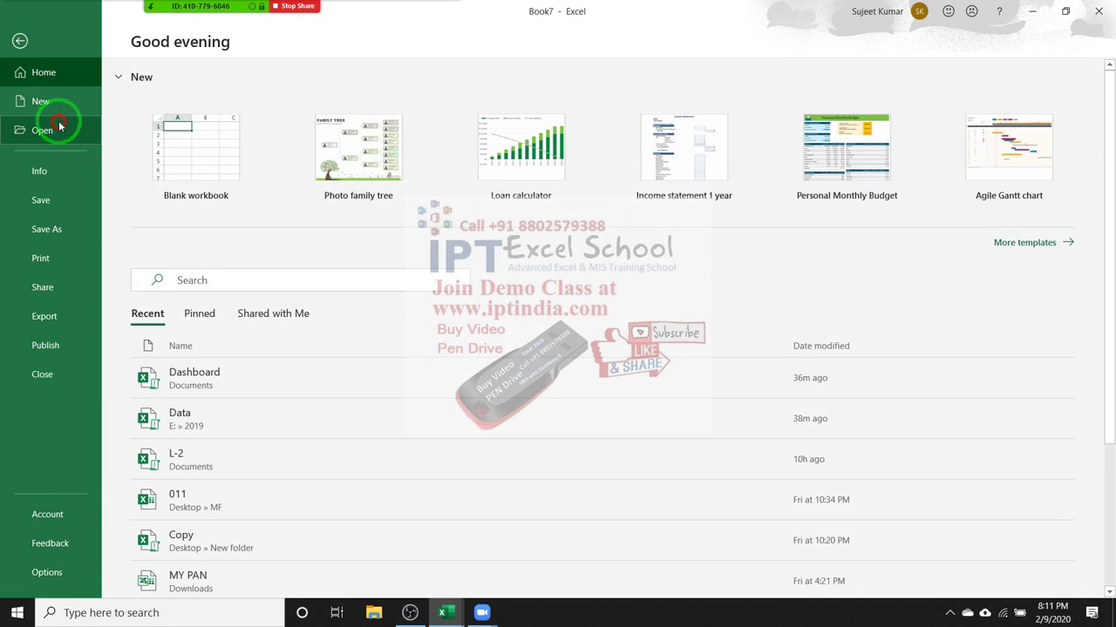
{"action": "left_click", "coordinate": [48, 129]}
{"action": "scroll", "coordinate": [598, 296], "scroll_direction": "down", "scroll_amount": 2}
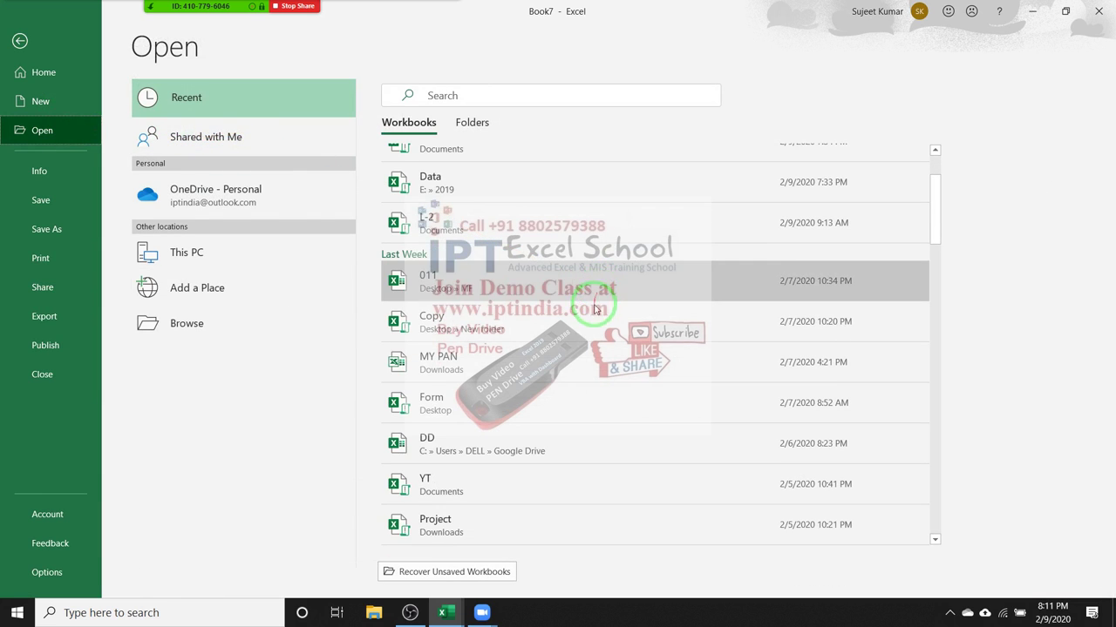
{"action": "scroll", "coordinate": [594, 325], "scroll_direction": "down", "scroll_amount": 2}
{"action": "scroll", "coordinate": [595, 322], "scroll_direction": "up", "scroll_amount": 3}
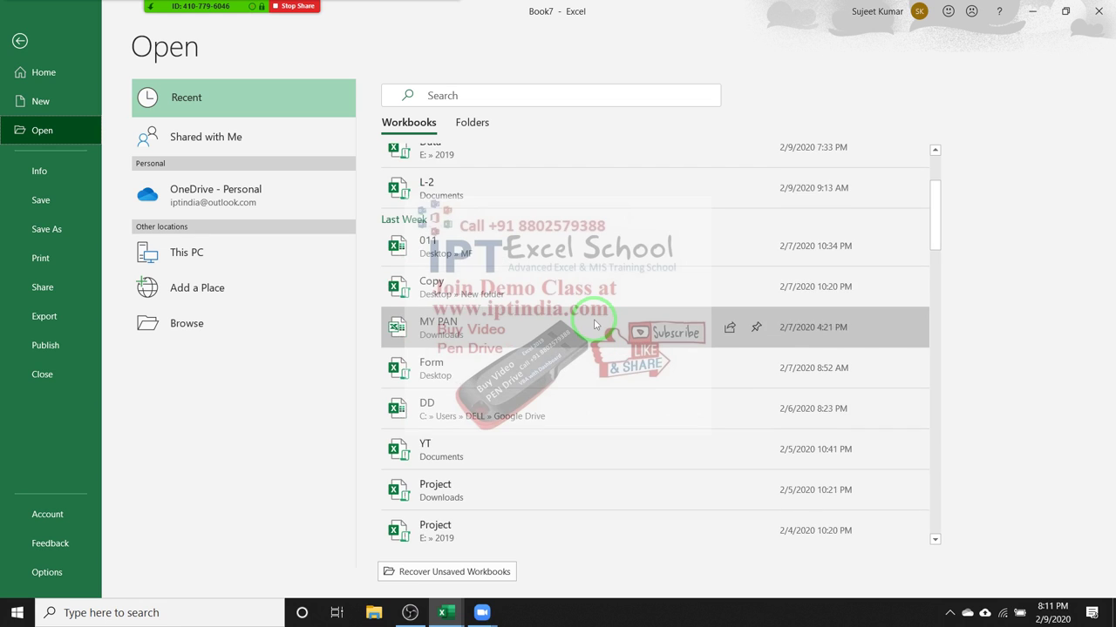
{"action": "scroll", "coordinate": [586, 305], "scroll_direction": "up", "scroll_amount": 1}
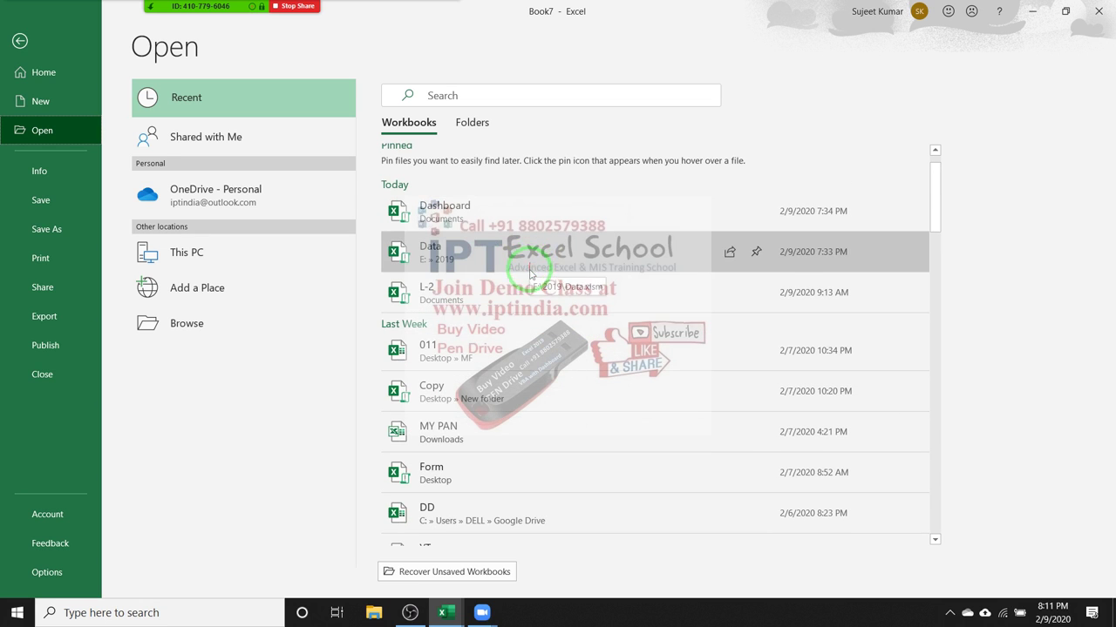
{"action": "left_click", "coordinate": [533, 294]}
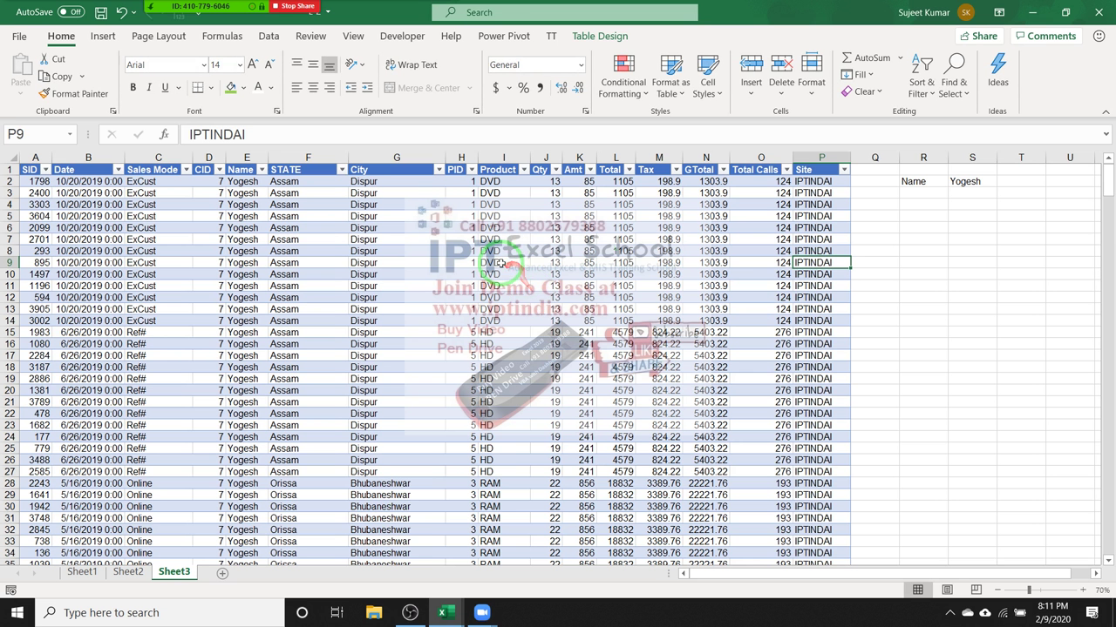
On Sheet2, review the Total row formulas from I7 to O7 and the COUNTIF formula in K2.
{"action": "left_click", "coordinate": [130, 573]}
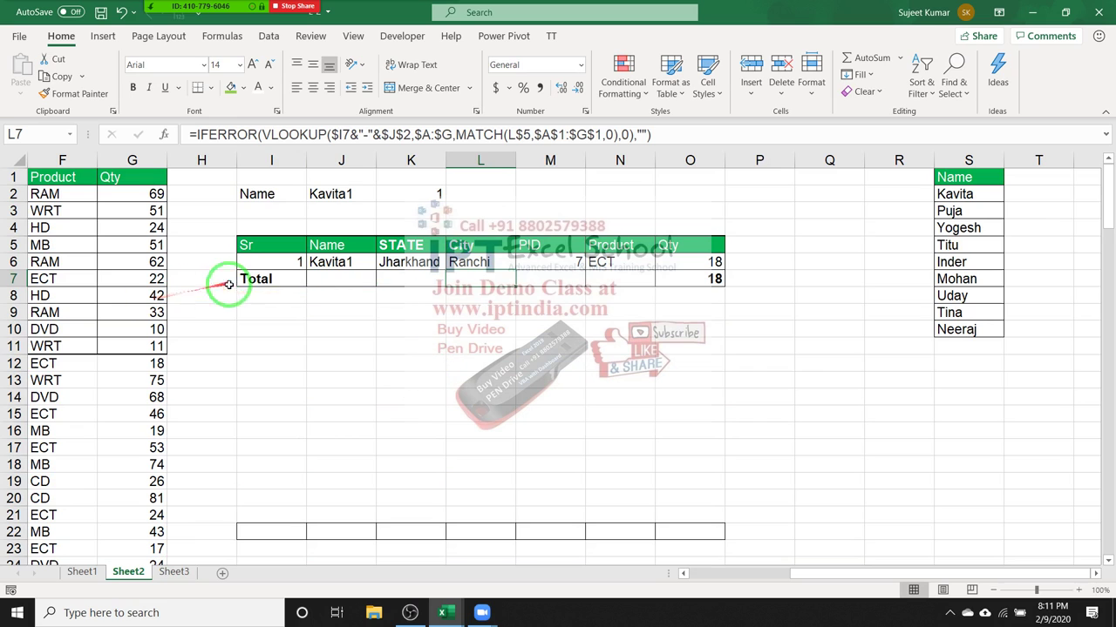
{"action": "left_click", "coordinate": [262, 279]}
{"action": "left_click", "coordinate": [365, 280]}
{"action": "left_click", "coordinate": [409, 279]}
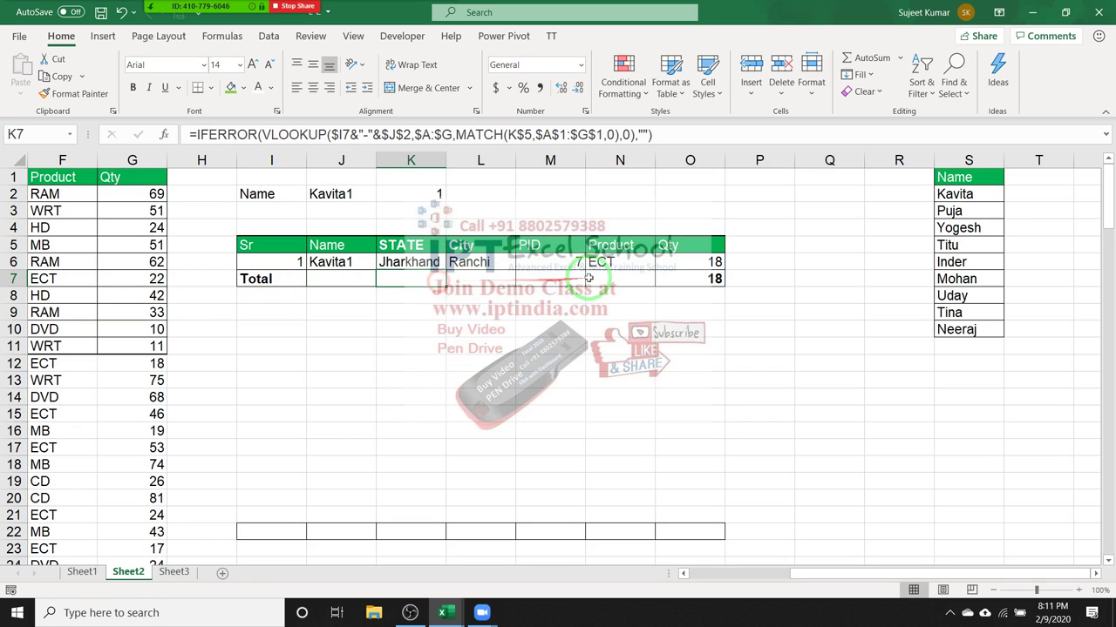
{"action": "left_click", "coordinate": [620, 279]}
{"action": "left_click", "coordinate": [683, 279]}
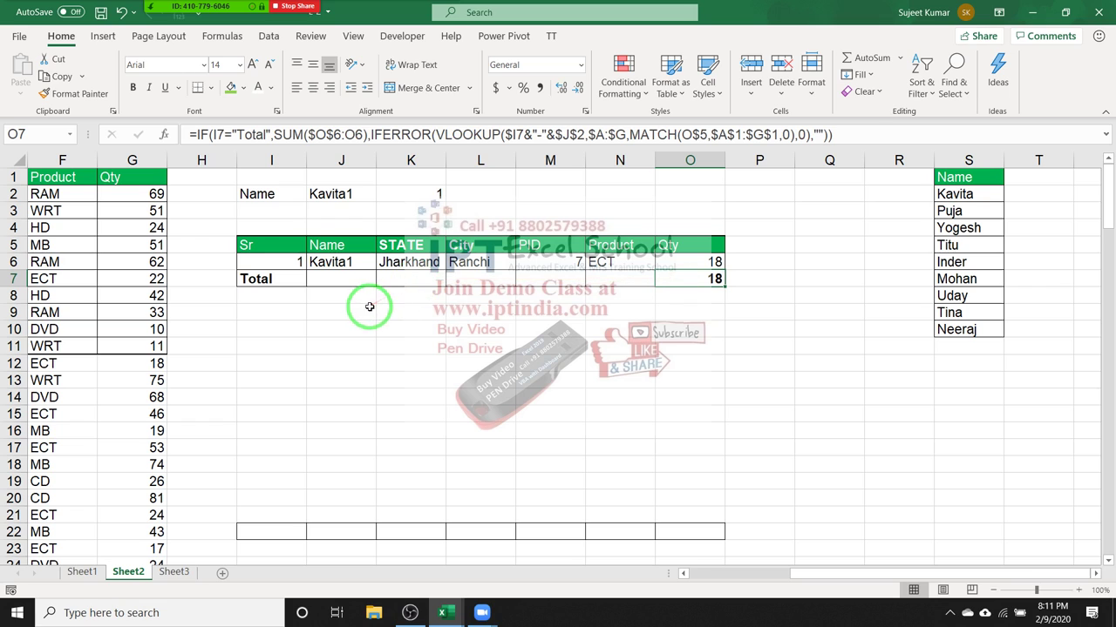
{"action": "left_click", "coordinate": [428, 192]}
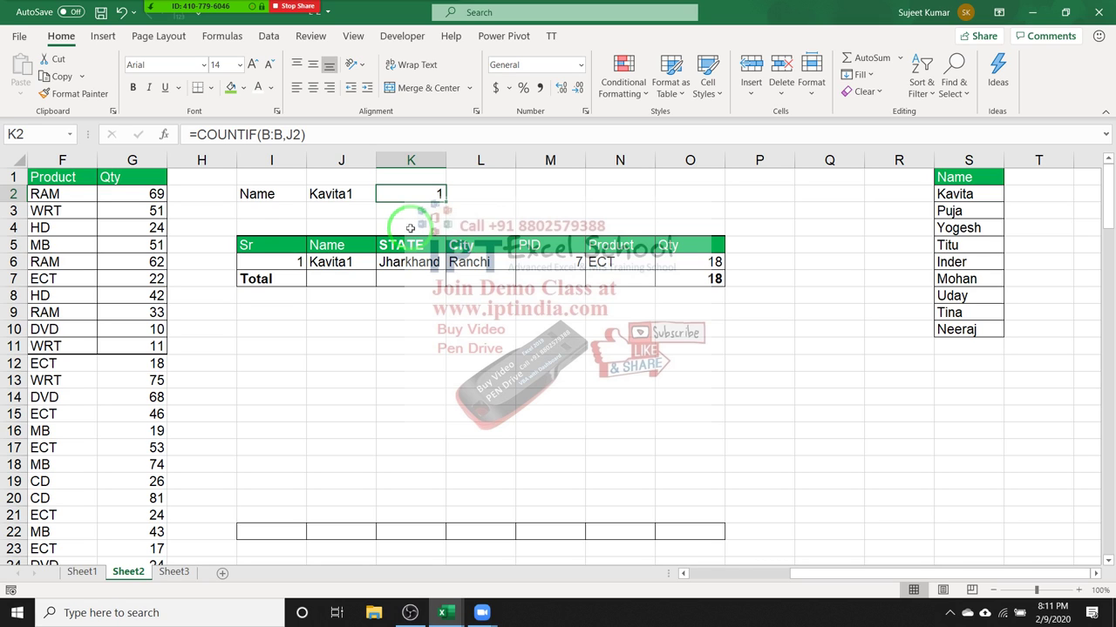
Select the Name cell J2 and bring up its list of names.
{"action": "mouse_move", "coordinate": [193, 11]}
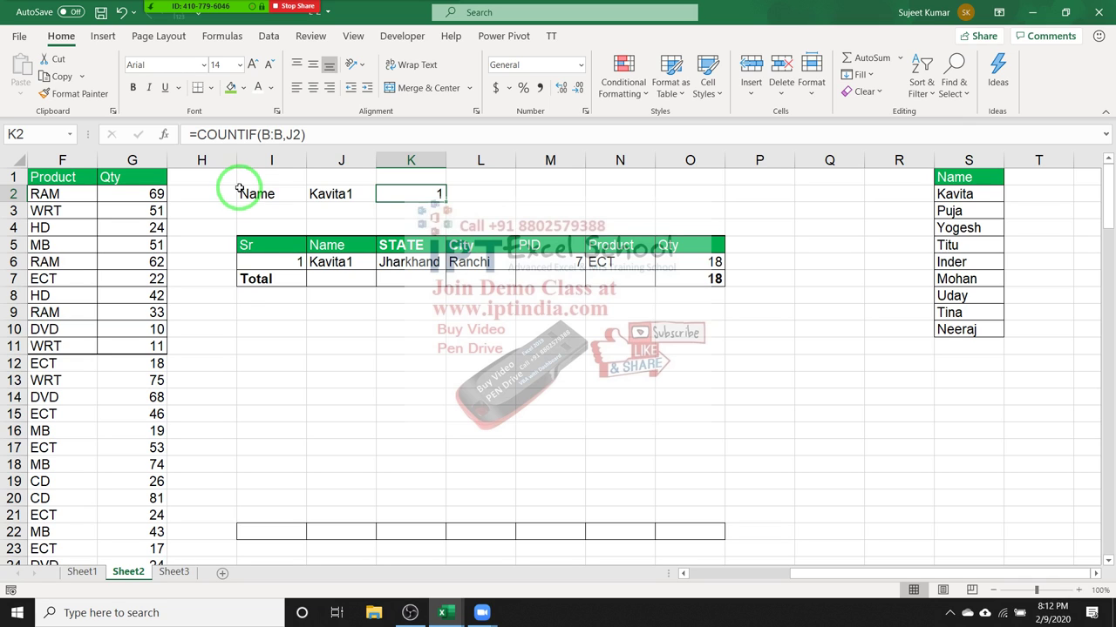
{"action": "left_click_drag", "start_coordinate": [297, 272], "coordinate": [383, 270]}
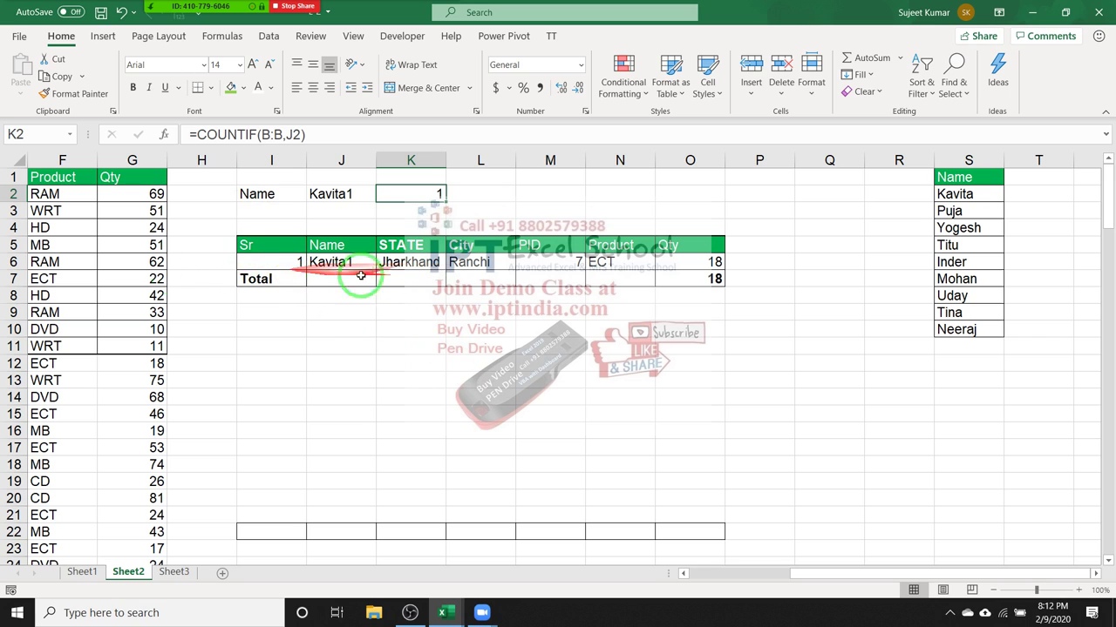
{"action": "left_click", "coordinate": [353, 194]}
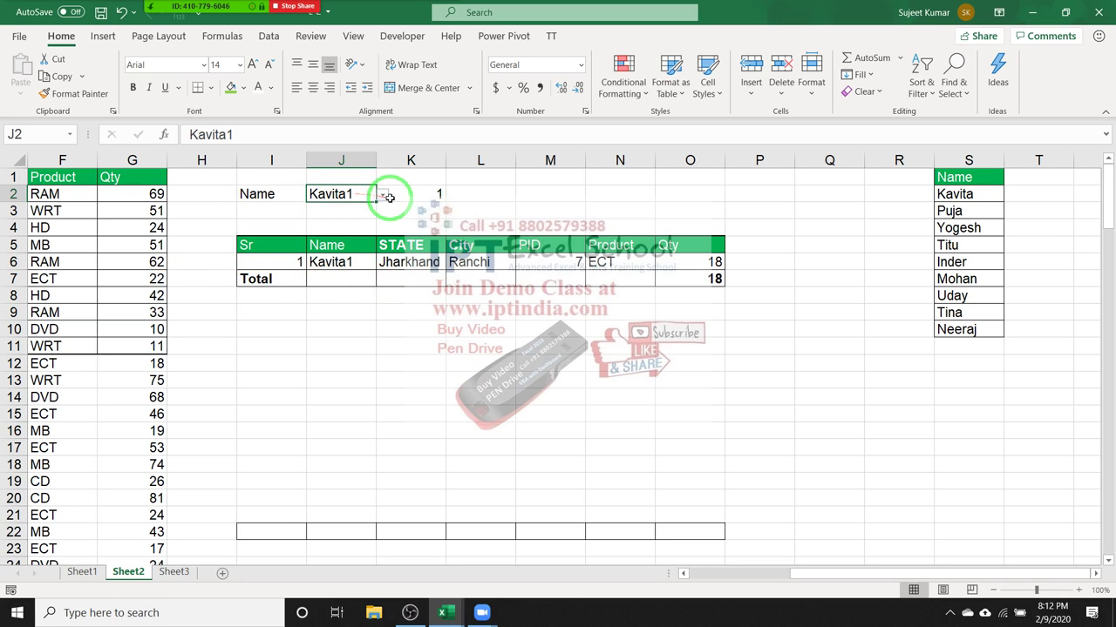
{"action": "left_click", "coordinate": [388, 198]}
Choose Puja in J2 and look over its 18 matching records and the lookup formula in M12.
{"action": "left_click", "coordinate": [352, 221]}
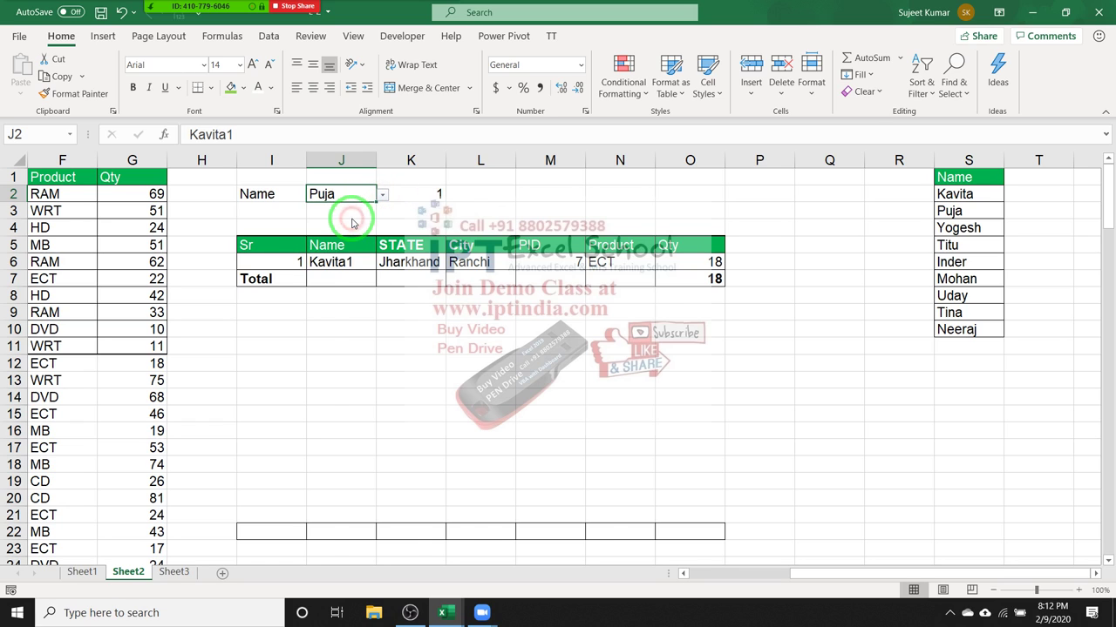
{"action": "scroll", "coordinate": [411, 375], "scroll_direction": "down", "scroll_amount": 5}
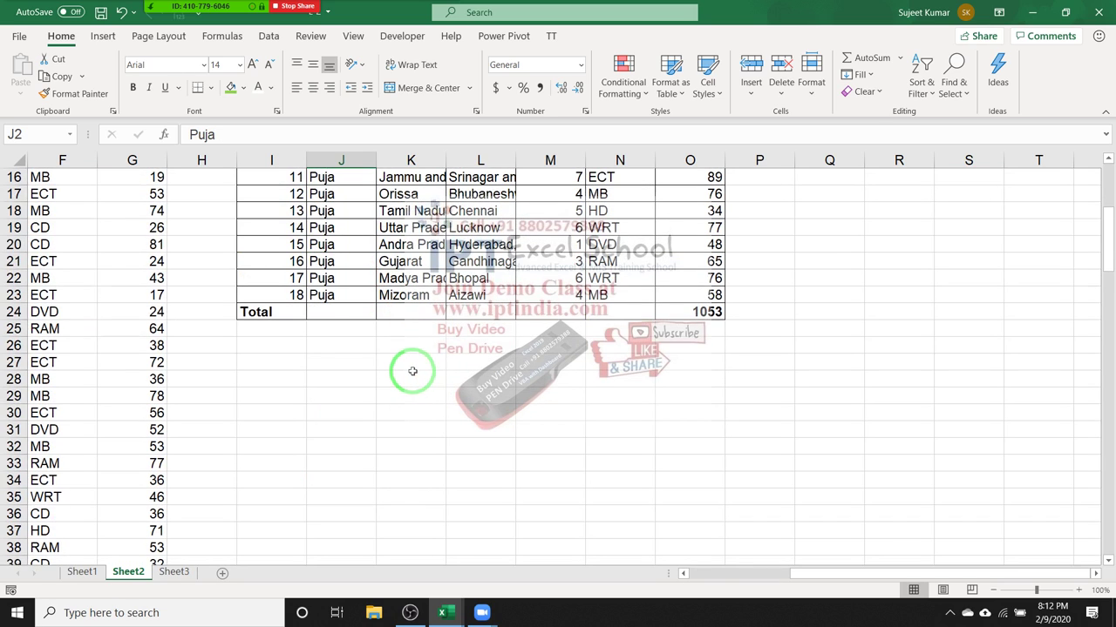
{"action": "scroll", "coordinate": [412, 371], "scroll_direction": "up", "scroll_amount": 5}
{"action": "scroll", "coordinate": [371, 248], "scroll_direction": "down", "scroll_amount": 2}
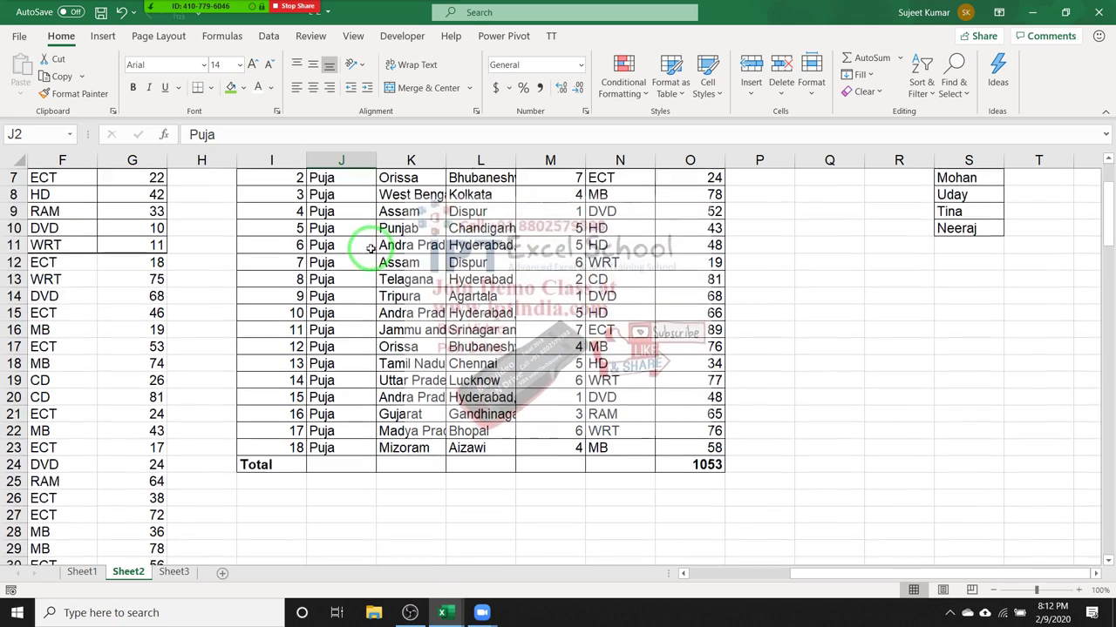
{"action": "mouse_move", "coordinate": [256, 465]}
{"action": "left_mouse_down"}
{"action": "mouse_move", "coordinate": [549, 457]}
{"action": "mouse_move", "coordinate": [654, 157]}
{"action": "left_mouse_up"}
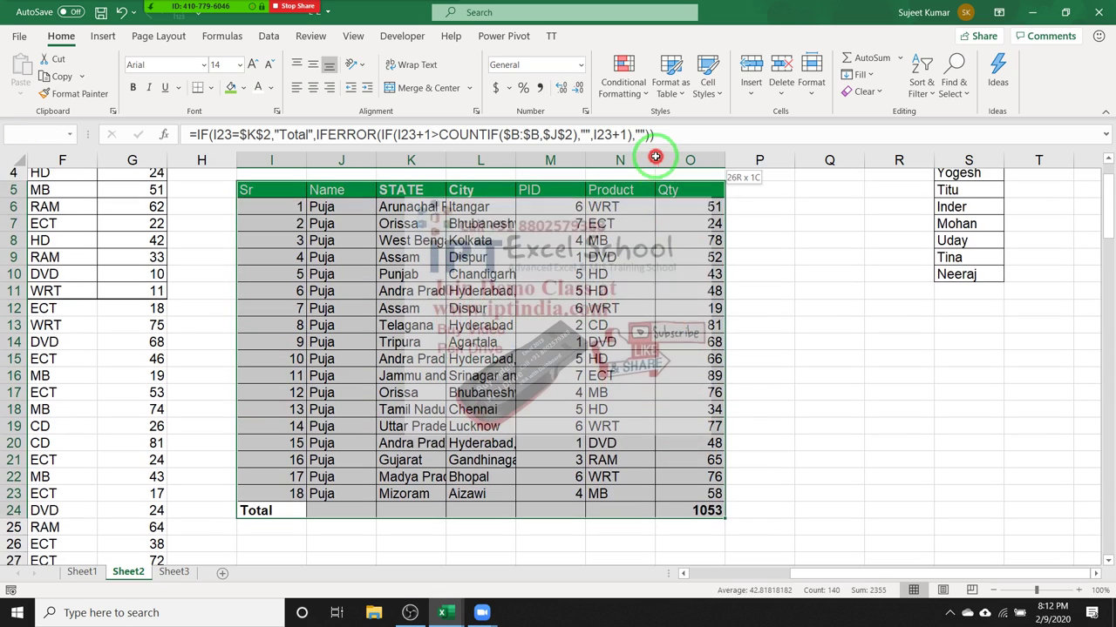
{"action": "left_click", "coordinate": [558, 308]}
{"action": "scroll", "coordinate": [520, 347], "scroll_direction": "down", "scroll_amount": 3}
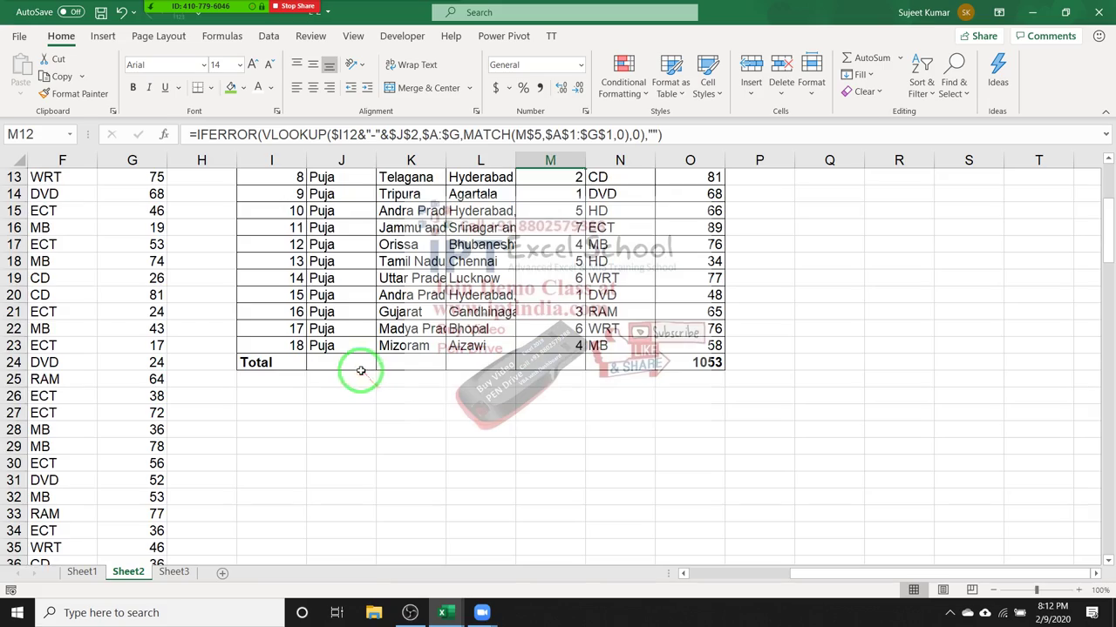
{"action": "scroll", "coordinate": [349, 332], "scroll_direction": "up", "scroll_amount": 4}
{"action": "scroll", "coordinate": [336, 261], "scroll_direction": "down", "scroll_amount": 1}
{"action": "scroll", "coordinate": [329, 236], "scroll_direction": "up", "scroll_amount": 1}
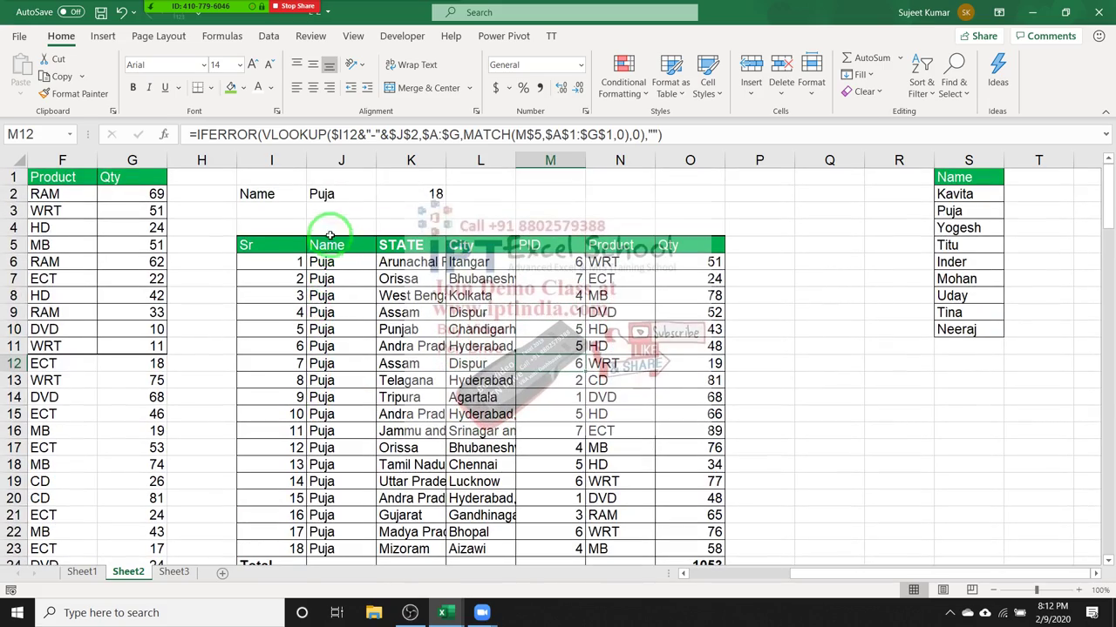
Switch J2 to Titu so the table lists 14 orders totalling a Qty of 683.
{"action": "left_click", "coordinate": [320, 194]}
{"action": "left_click", "coordinate": [381, 193]}
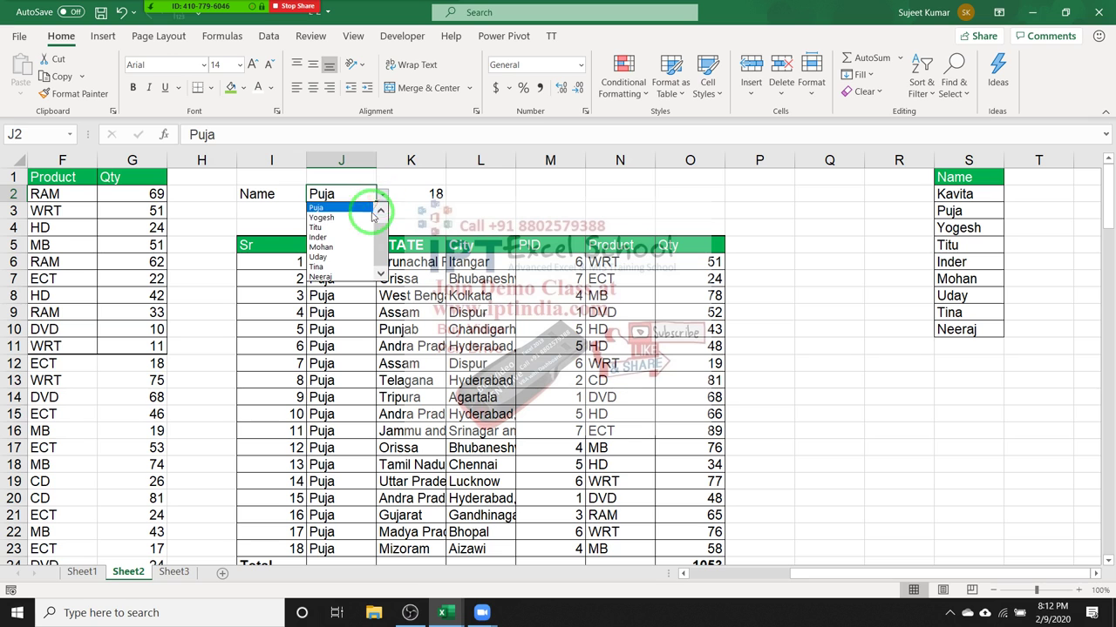
{"action": "left_click", "coordinate": [353, 227]}
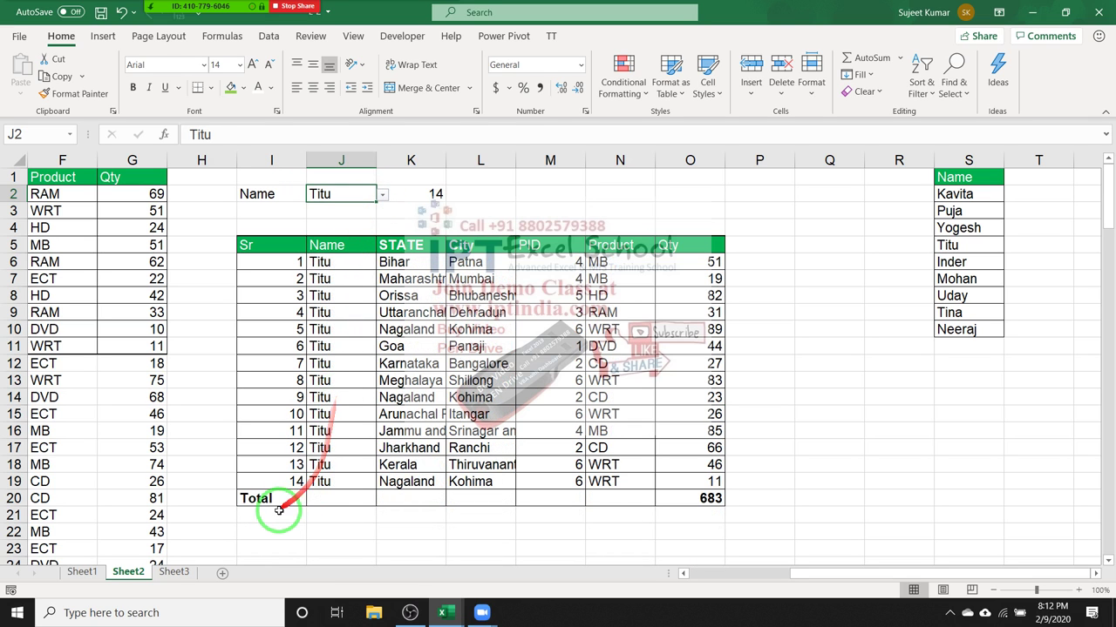
{"action": "scroll", "coordinate": [279, 506], "scroll_direction": "down", "scroll_amount": 1}
{"action": "mouse_move", "coordinate": [262, 464]}
{"action": "left_mouse_down"}
{"action": "mouse_move", "coordinate": [660, 529]}
{"action": "mouse_move", "coordinate": [698, 549]}
{"action": "left_mouse_up"}
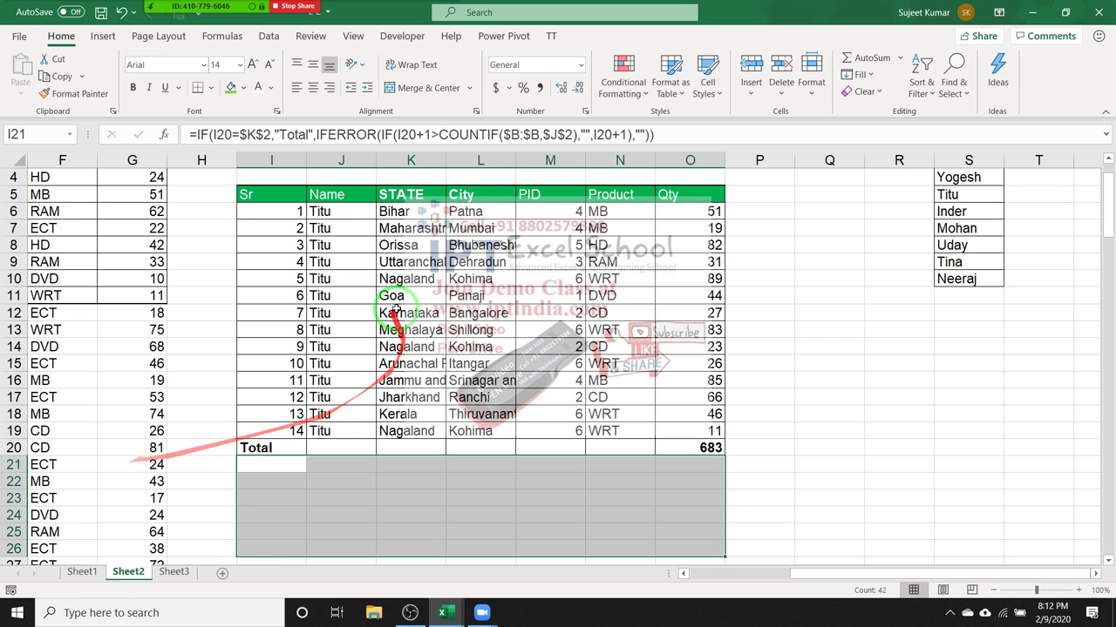
Review the conditional formatting rules applied to the results table, then close the list.
{"action": "left_click", "coordinate": [402, 313]}
{"action": "left_click", "coordinate": [623, 82]}
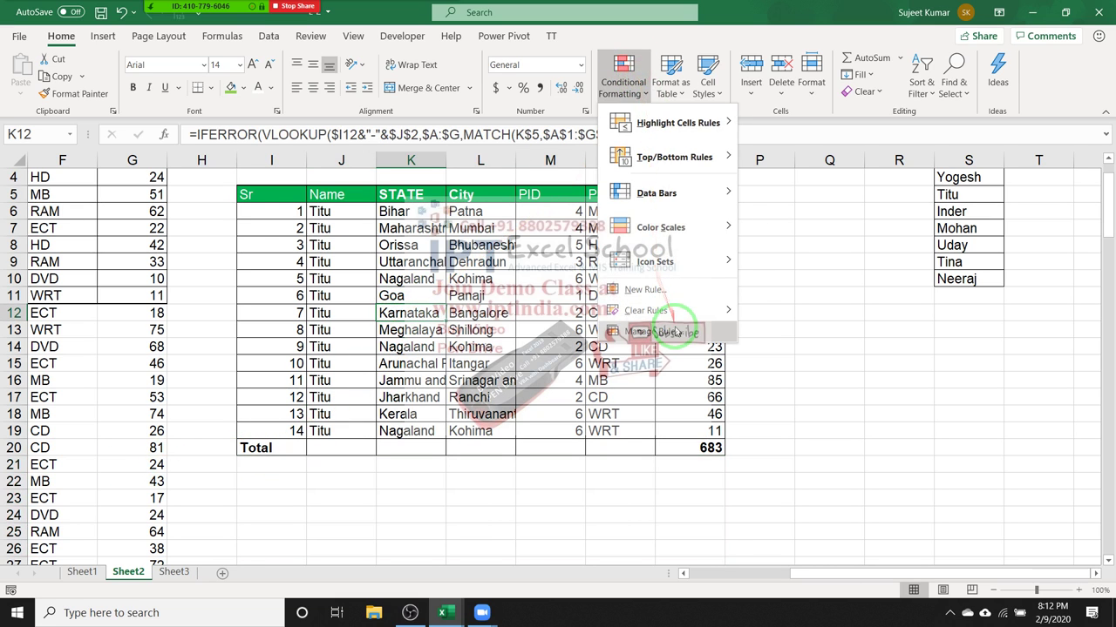
{"action": "left_click", "coordinate": [658, 331]}
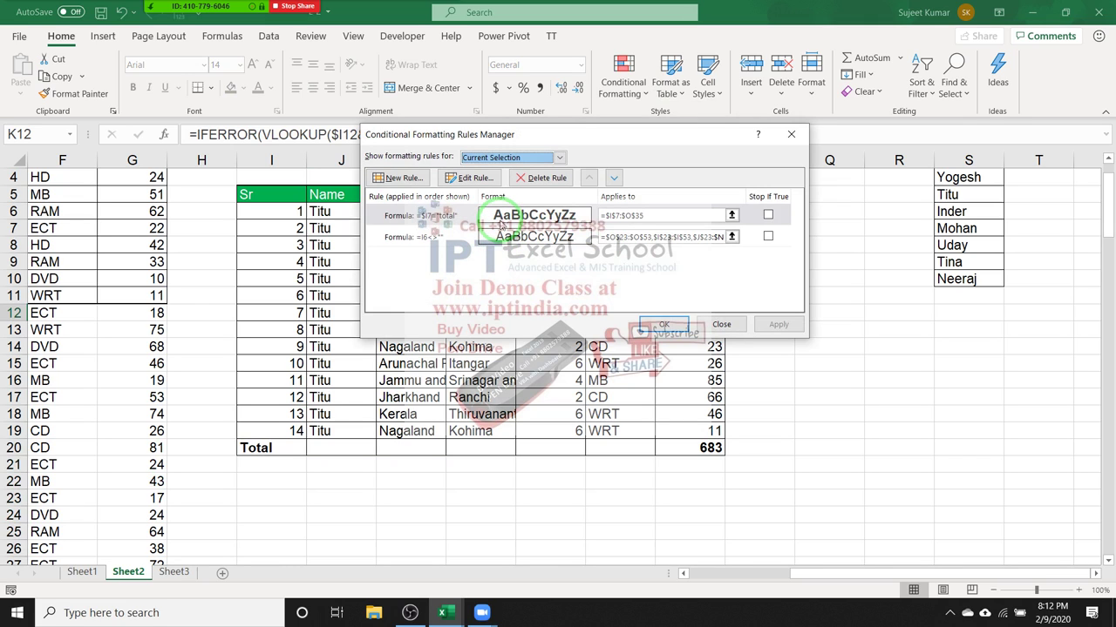
{"action": "key", "text": "Escape"}
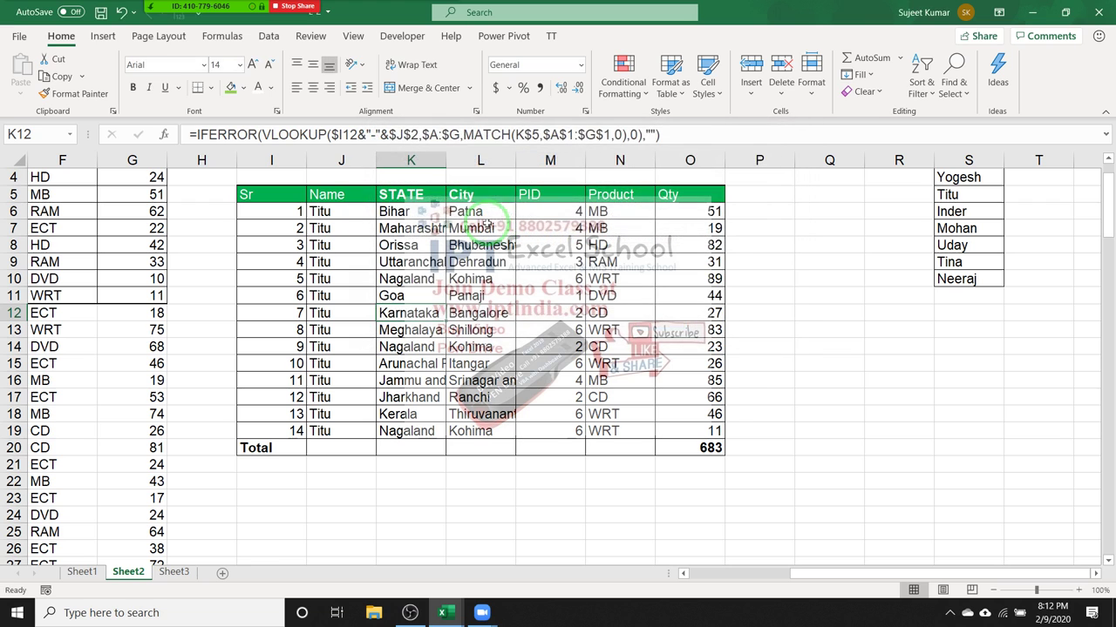
Start a new workbook from File > New using the Gantt project planner template.
{"action": "left_click", "coordinate": [19, 36]}
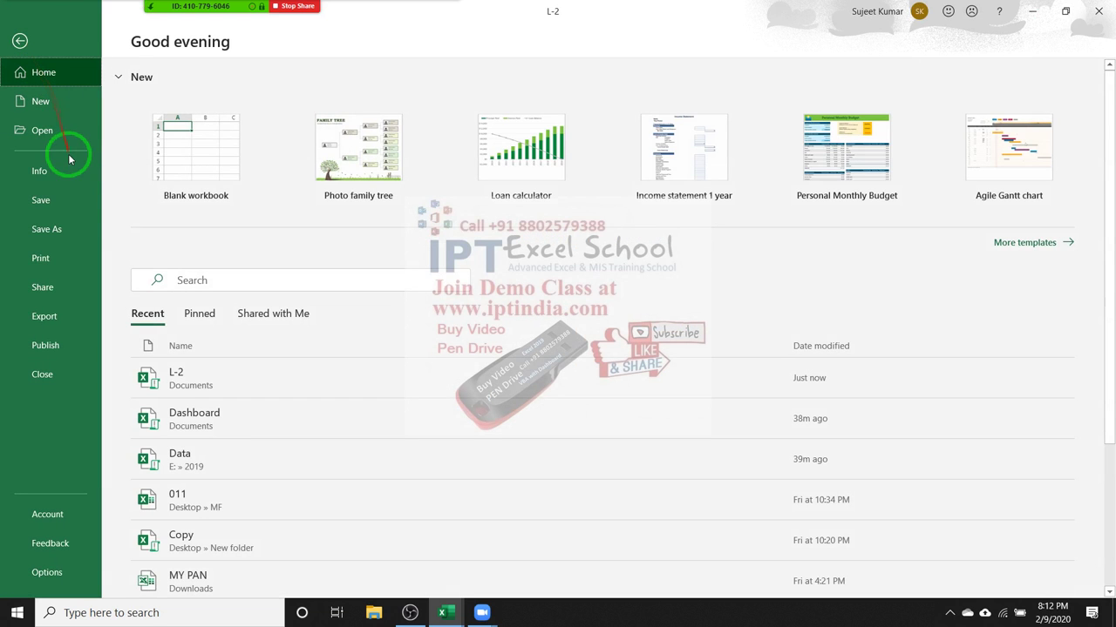
{"action": "left_click", "coordinate": [52, 110]}
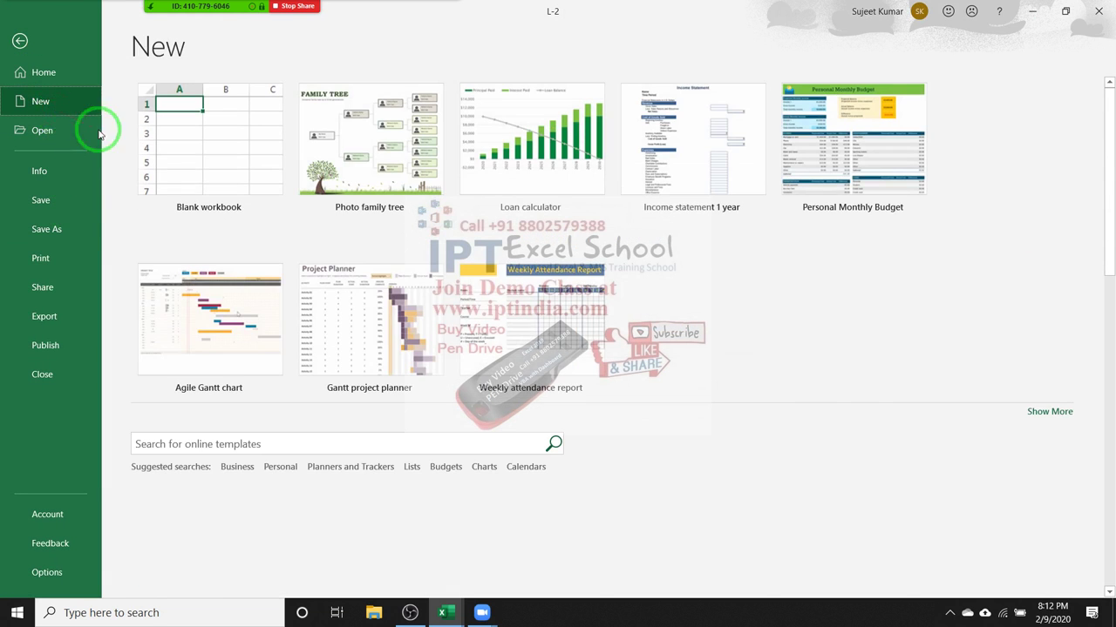
{"action": "left_click", "coordinate": [384, 353]}
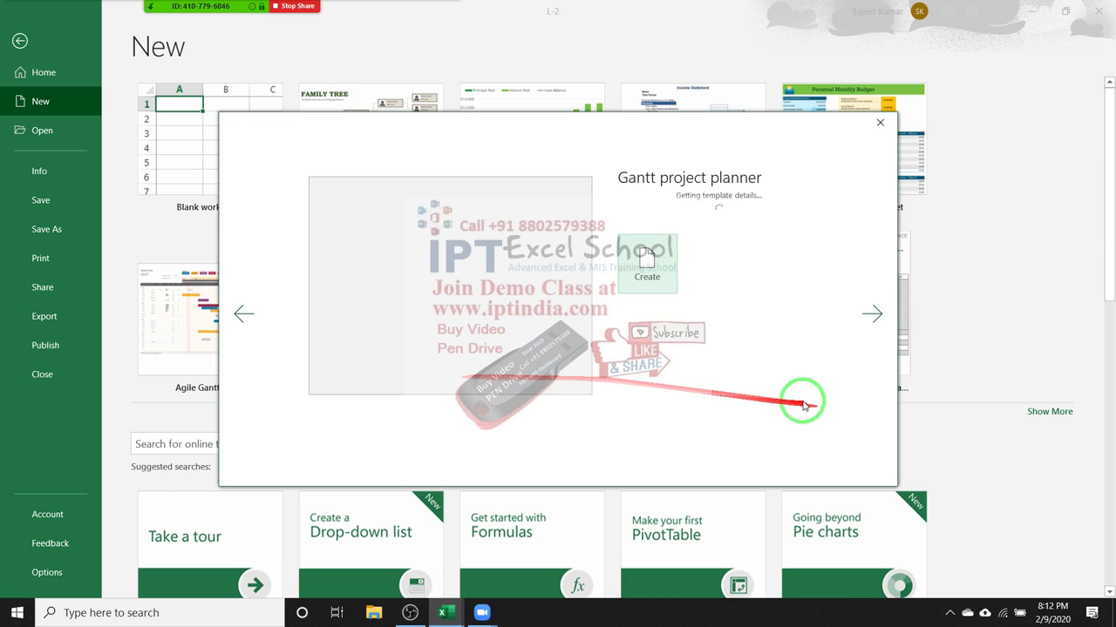
{"action": "left_click", "coordinate": [653, 305]}
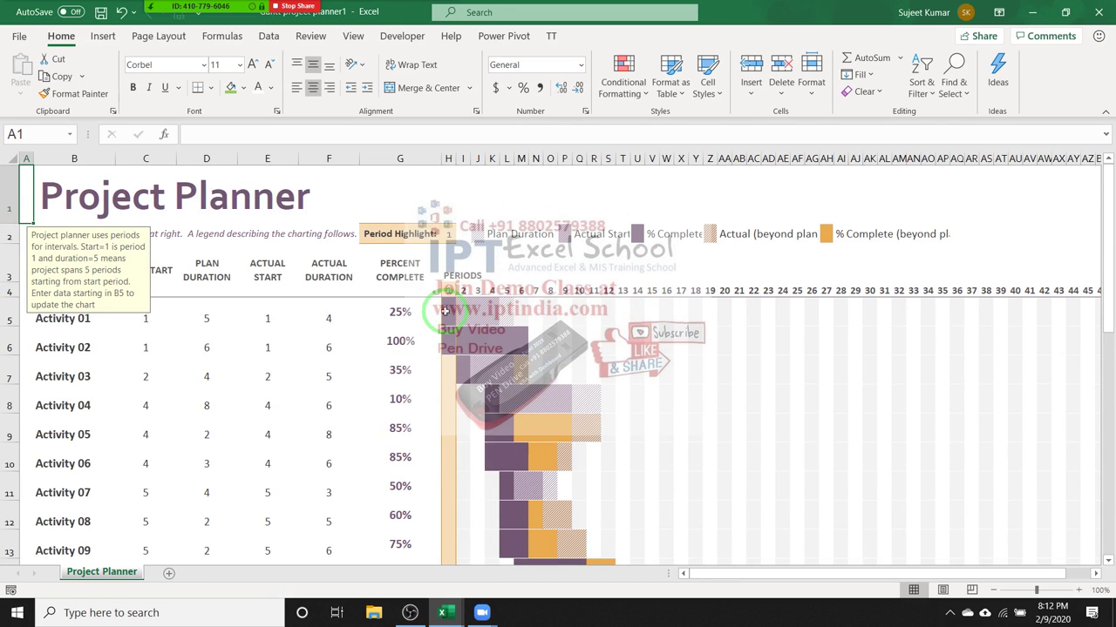
{"action": "left_click", "coordinate": [445, 311]}
{"action": "left_click_drag", "start_coordinate": [447, 311], "coordinate": [501, 311]}
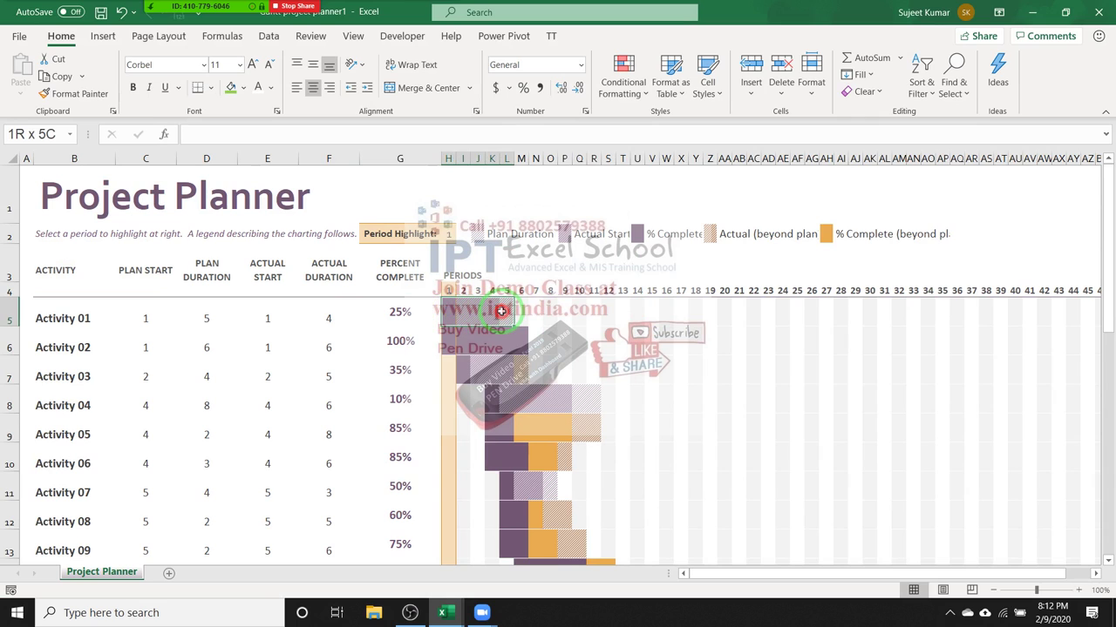
{"action": "left_click", "coordinate": [623, 83]}
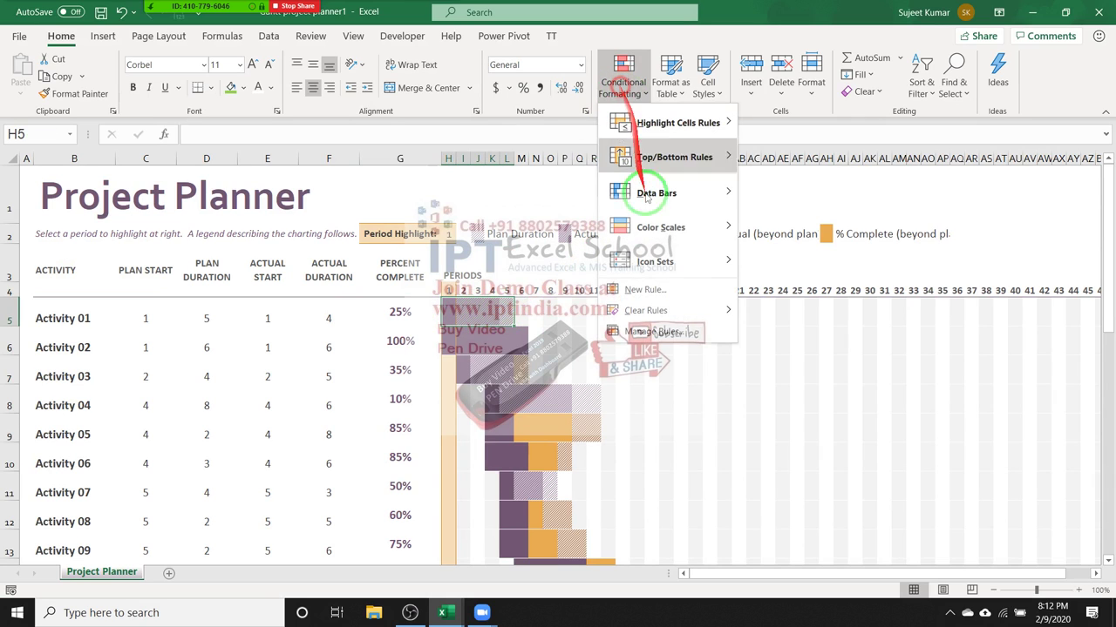
{"action": "left_click", "coordinate": [654, 331]}
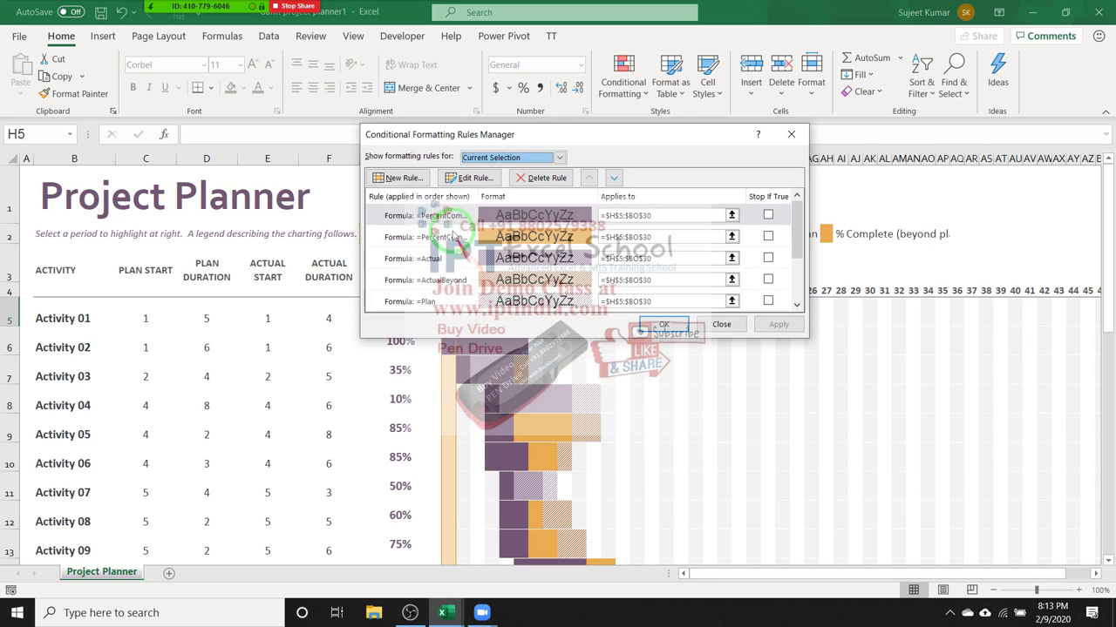
{"action": "left_click", "coordinate": [458, 219]}
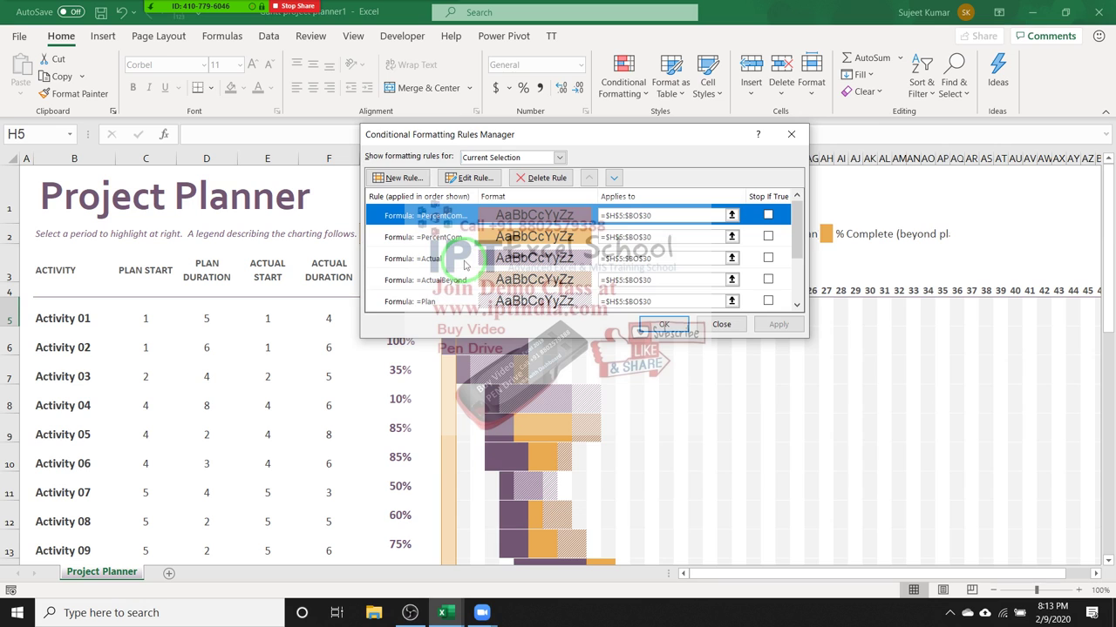
{"action": "key", "text": "Return"}
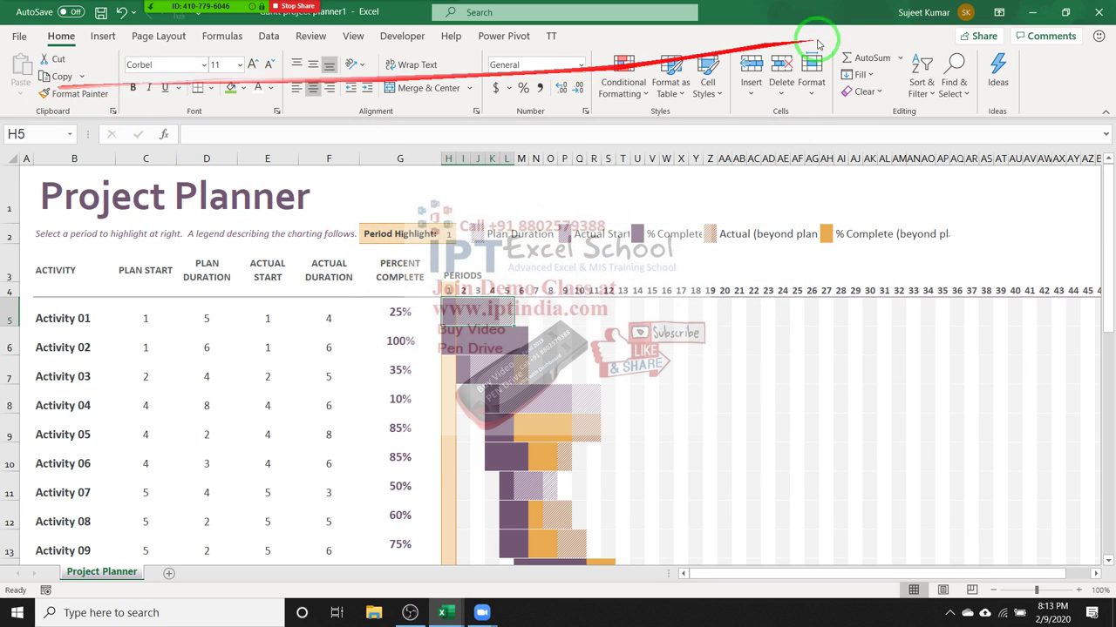
Close the Project Planner and name-lookup workbooks, then minimise Excel.
{"action": "left_click", "coordinate": [1099, 14]}
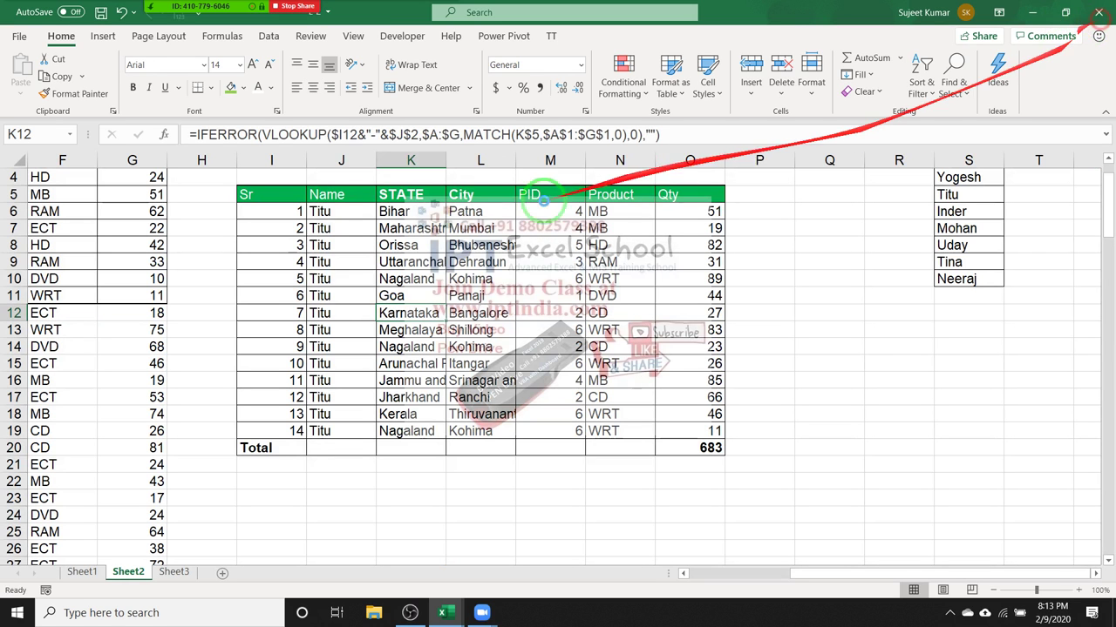
{"action": "left_click", "coordinate": [1100, 13]}
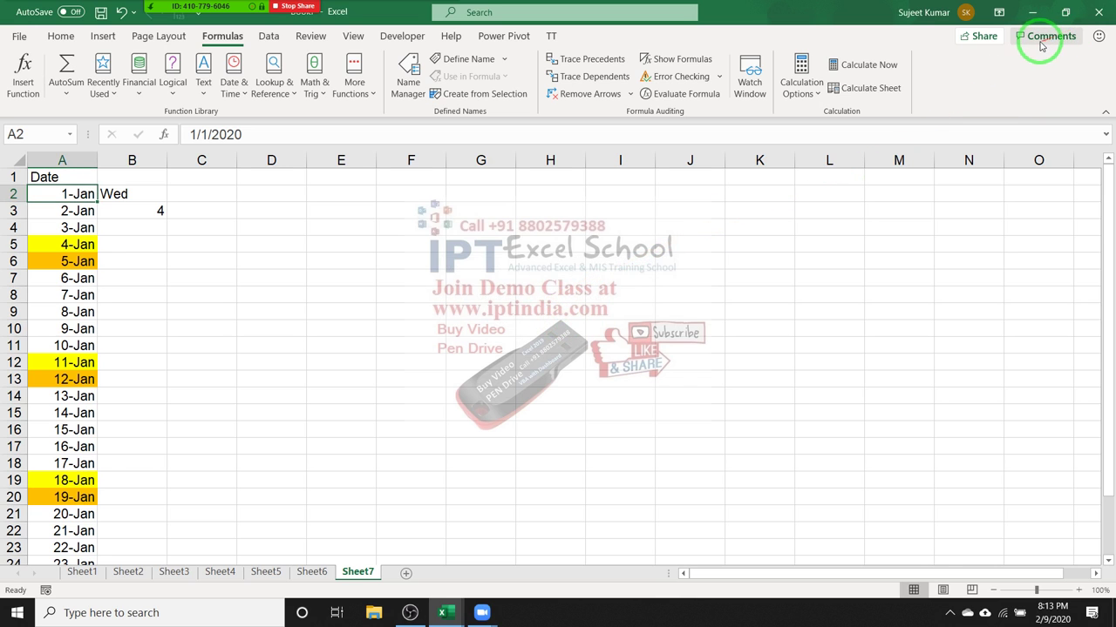
{"action": "left_click", "coordinate": [1031, 12]}
Refresh the Windows desktop from its right-click menu.
{"action": "right_click", "coordinate": [556, 38]}
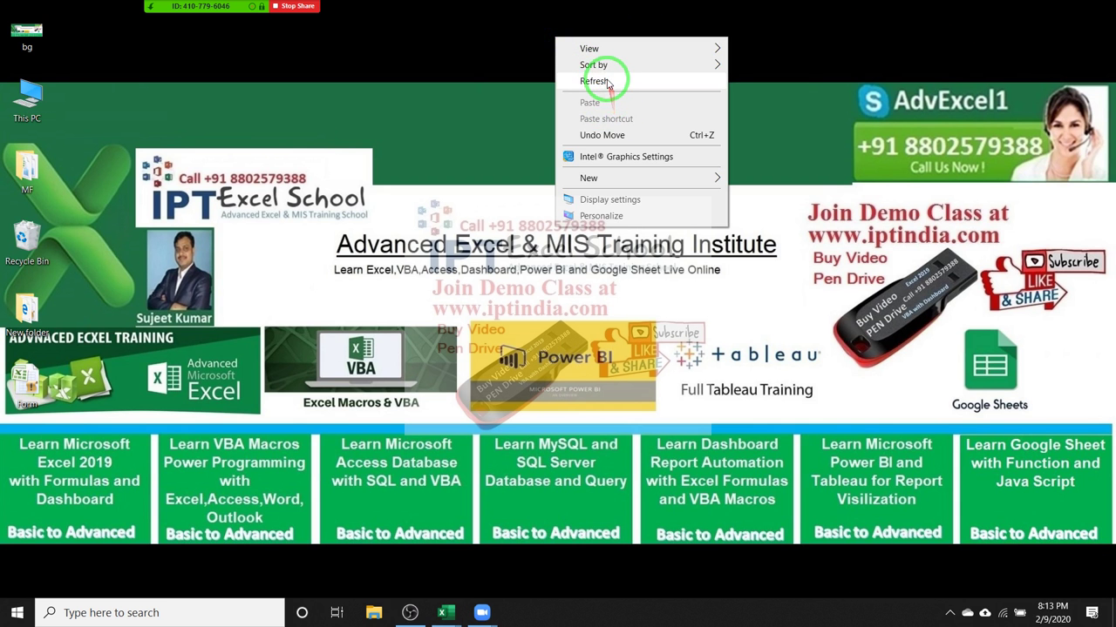
{"action": "left_click", "coordinate": [599, 84]}
{"action": "mouse_move", "coordinate": [287, 13]}
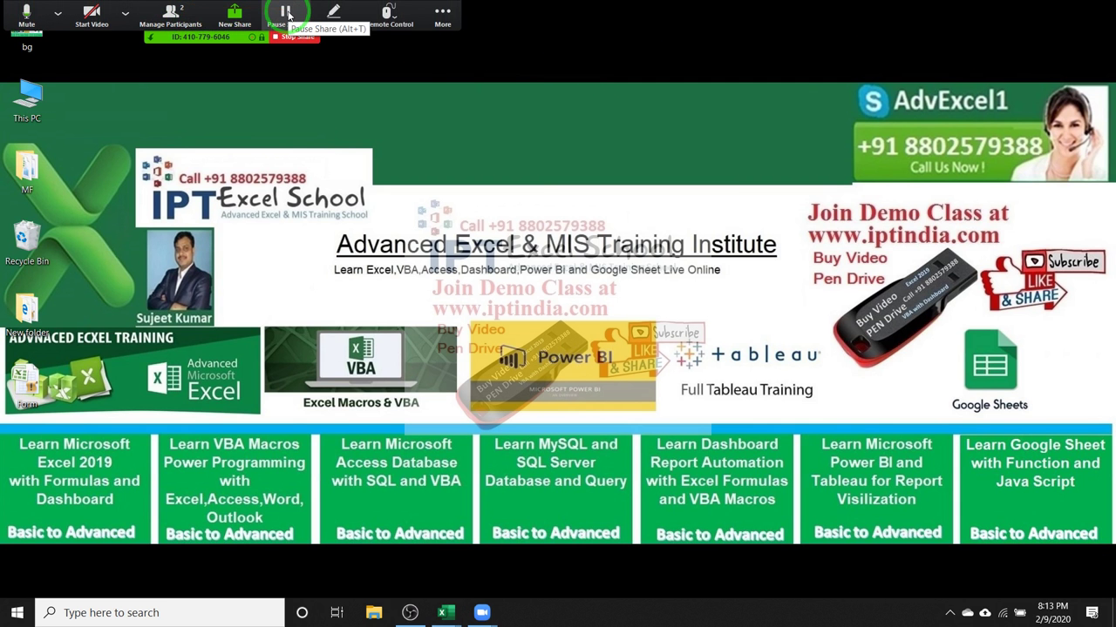